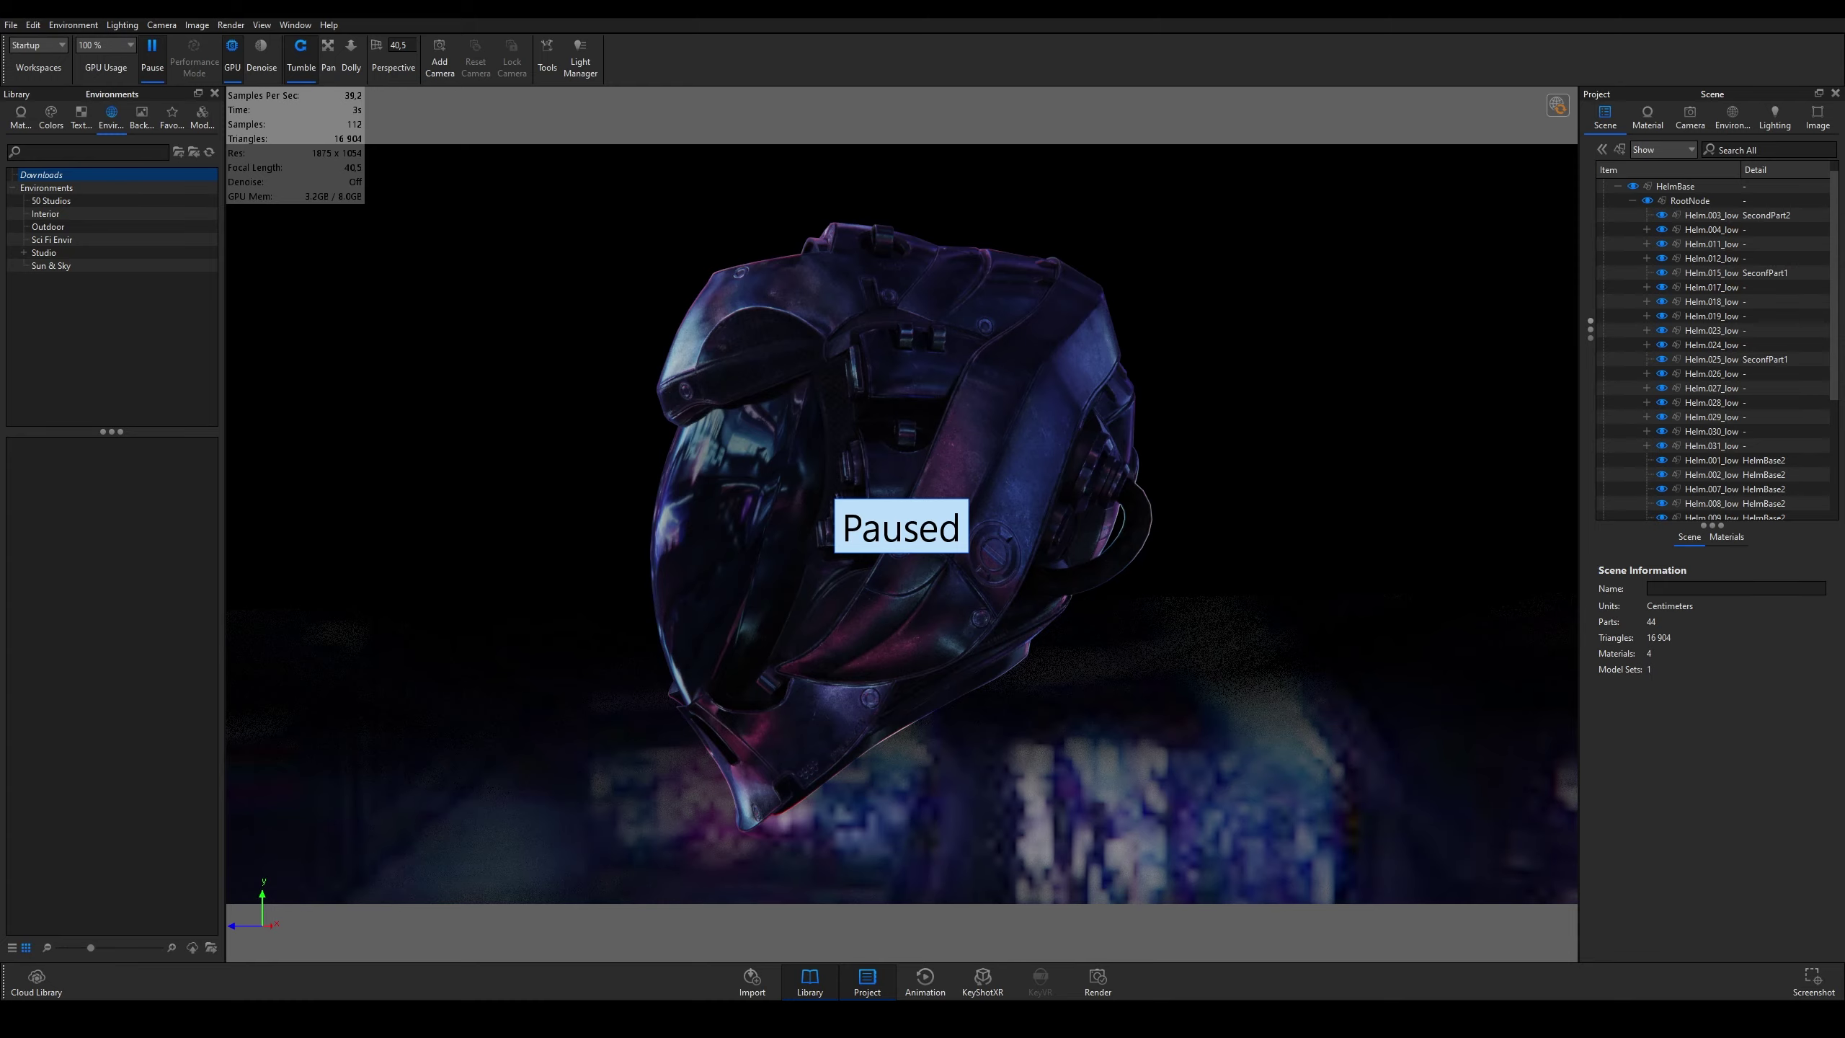
Step: Resume the render, orbit the helmet toward a front-facing view, then pause it again
{"action": "left_click", "coordinate": [152, 47]}
{"action": "left_click_drag", "start_coordinate": [654, 499], "coordinate": [1256, 496]}
{"action": "mouse_move", "coordinate": [755, 575]}
{"action": "left_mouse_down"}
{"action": "mouse_move", "coordinate": [1384, 574]}
{"action": "mouse_move", "coordinate": [571, 543]}
{"action": "mouse_move", "coordinate": [417, 556]}
{"action": "left_mouse_up"}
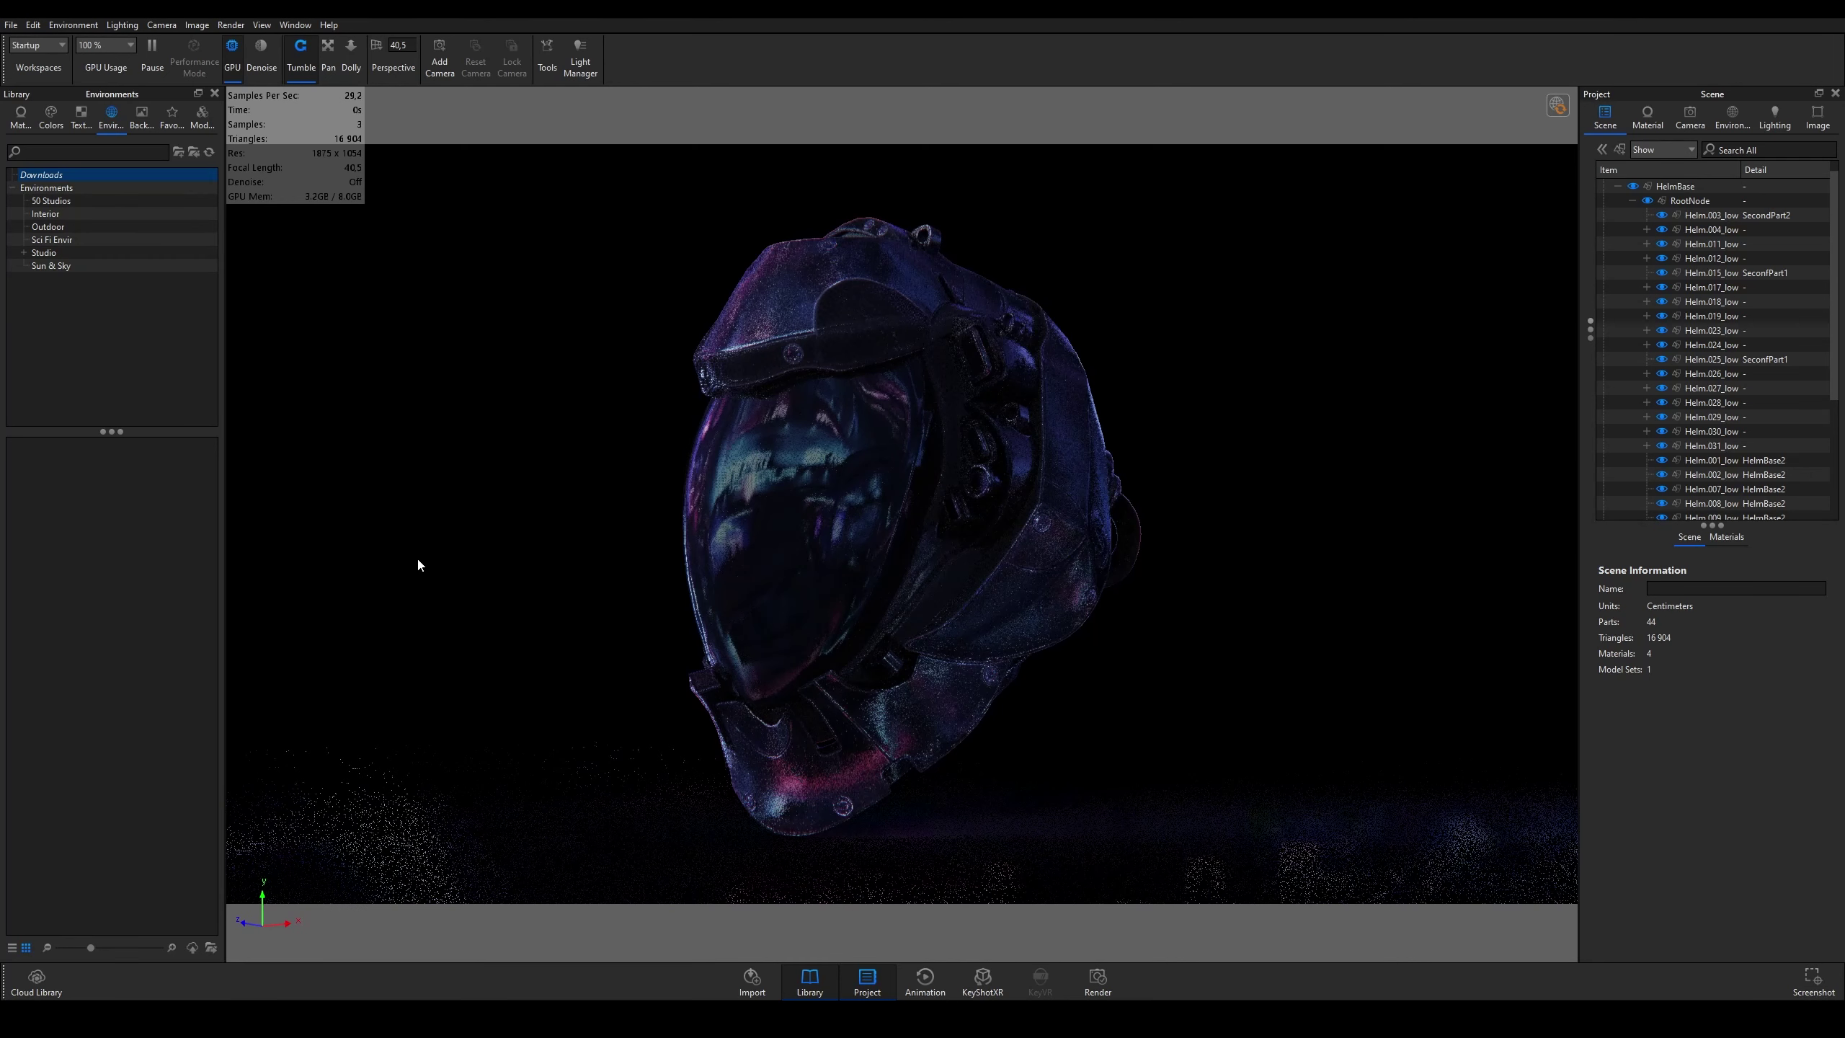
{"action": "left_click", "coordinate": [152, 47]}
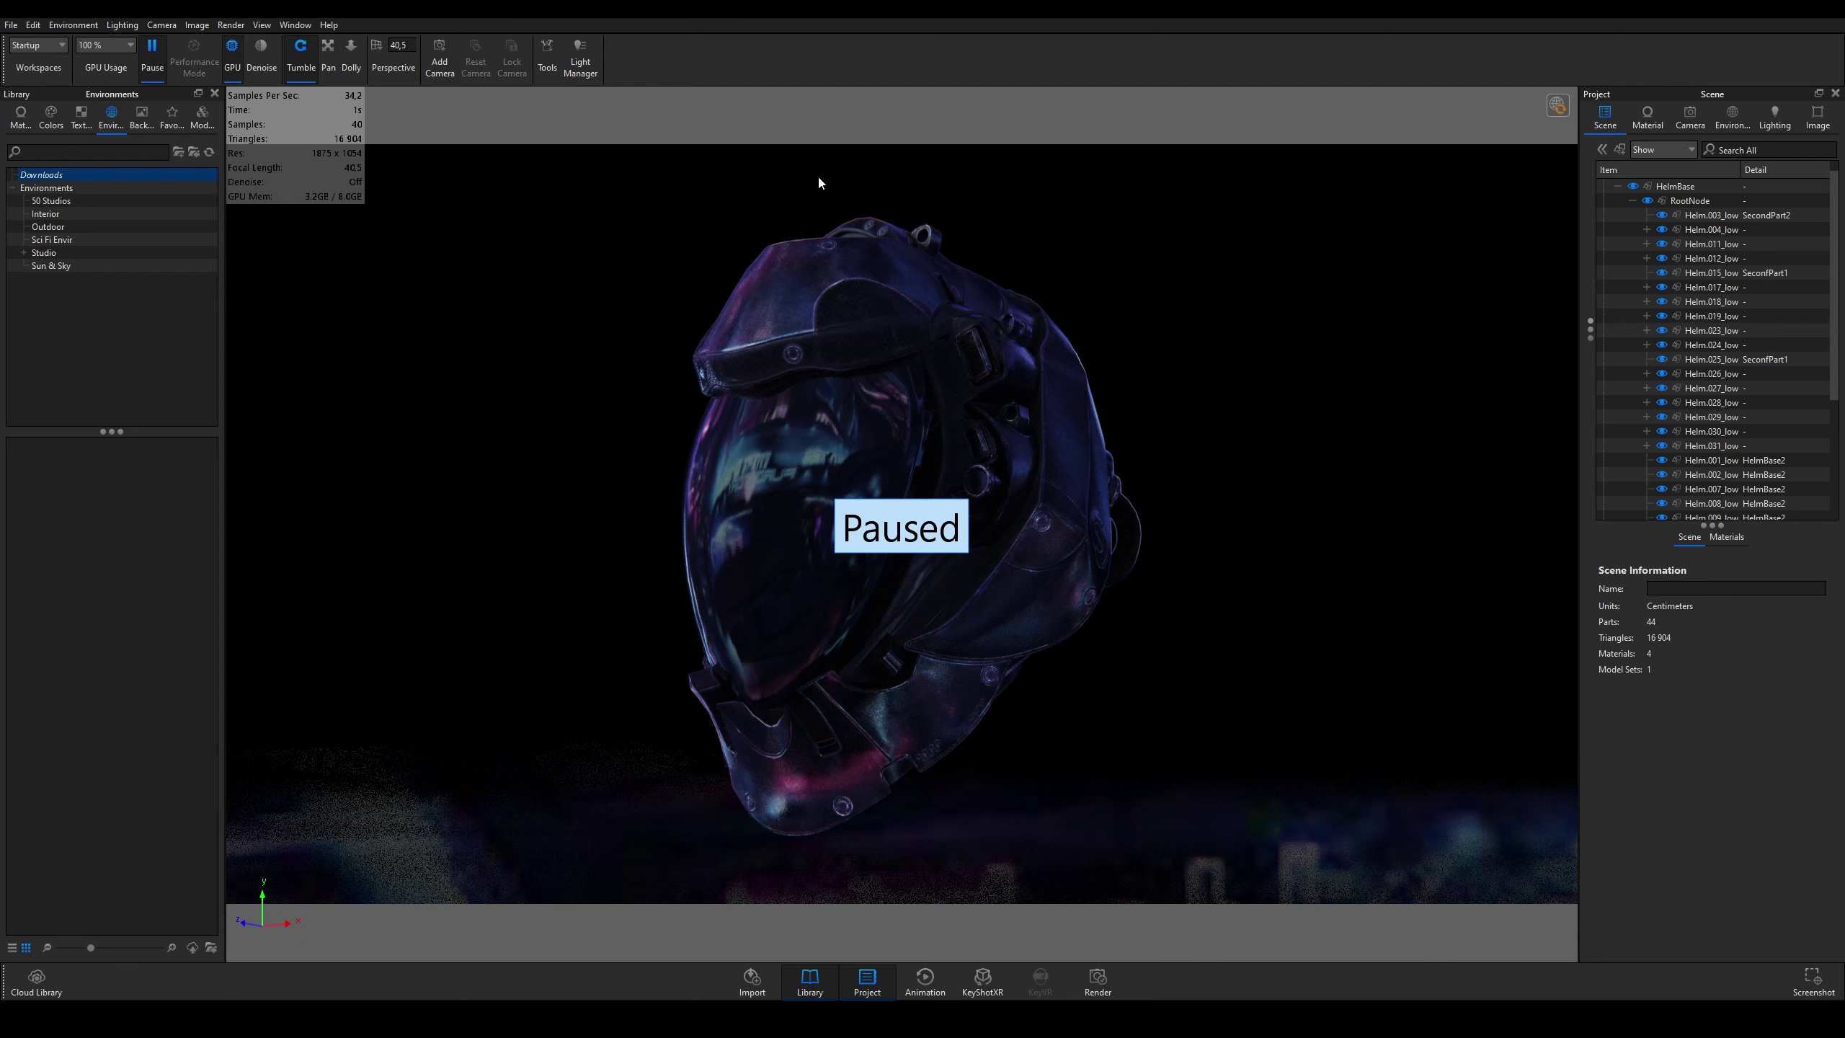
Step: Show the Metal materials library and orbit the helmet to a paused side-on view
{"action": "left_click", "coordinate": [34, 124]}
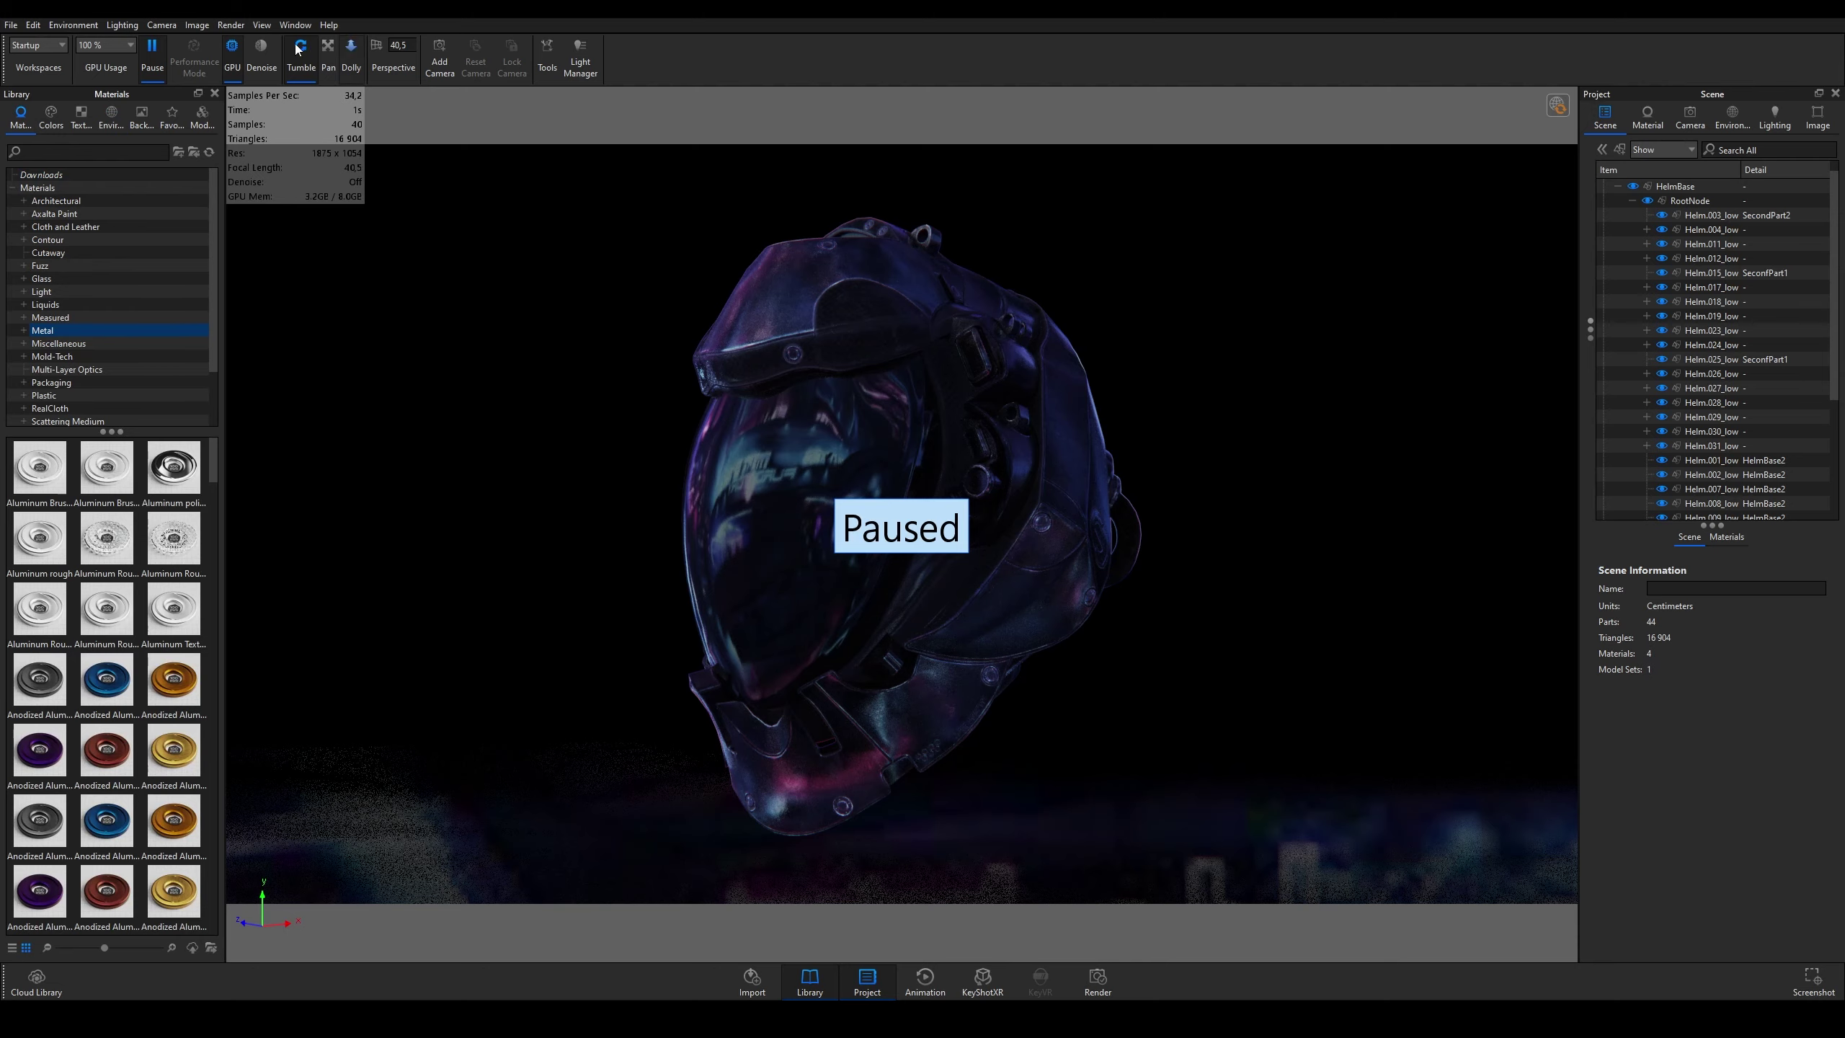
{"action": "left_click", "coordinate": [149, 53]}
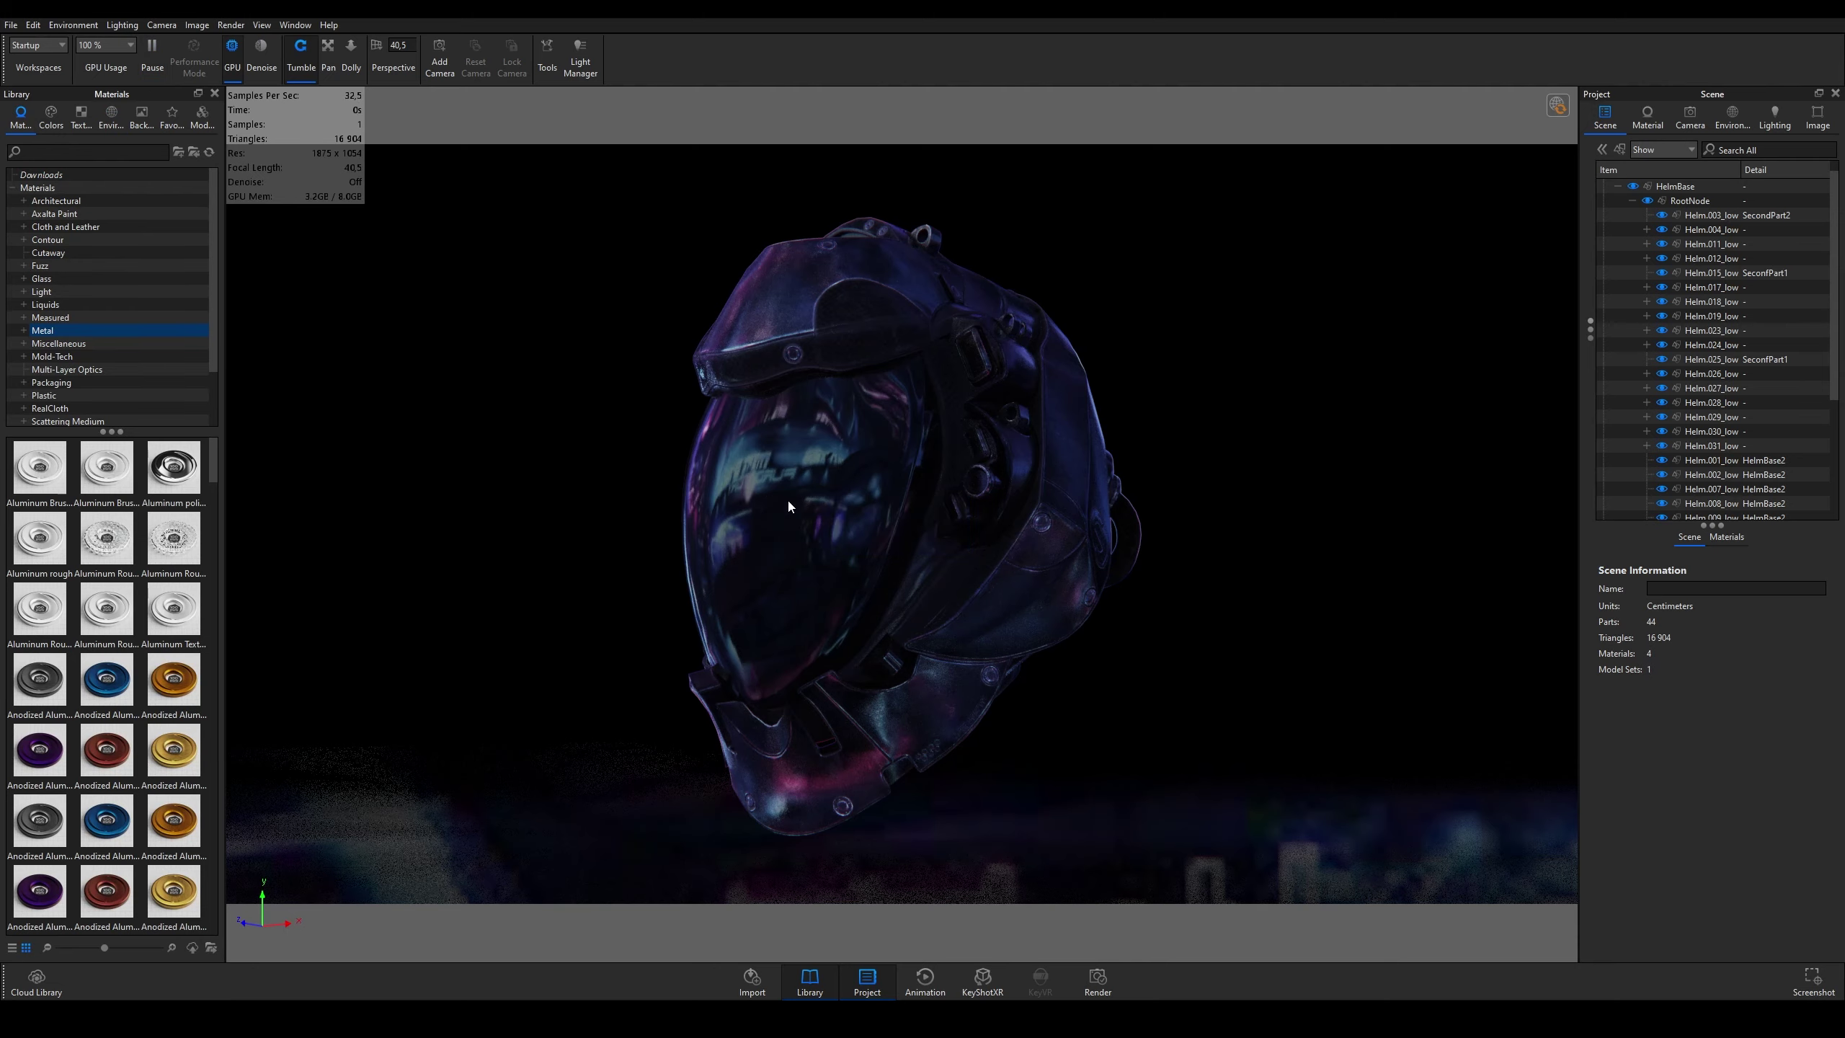
{"action": "mouse_move", "coordinate": [787, 498]}
{"action": "left_mouse_down"}
{"action": "mouse_move", "coordinate": [1327, 494]}
{"action": "mouse_move", "coordinate": [602, 493]}
{"action": "left_mouse_up"}
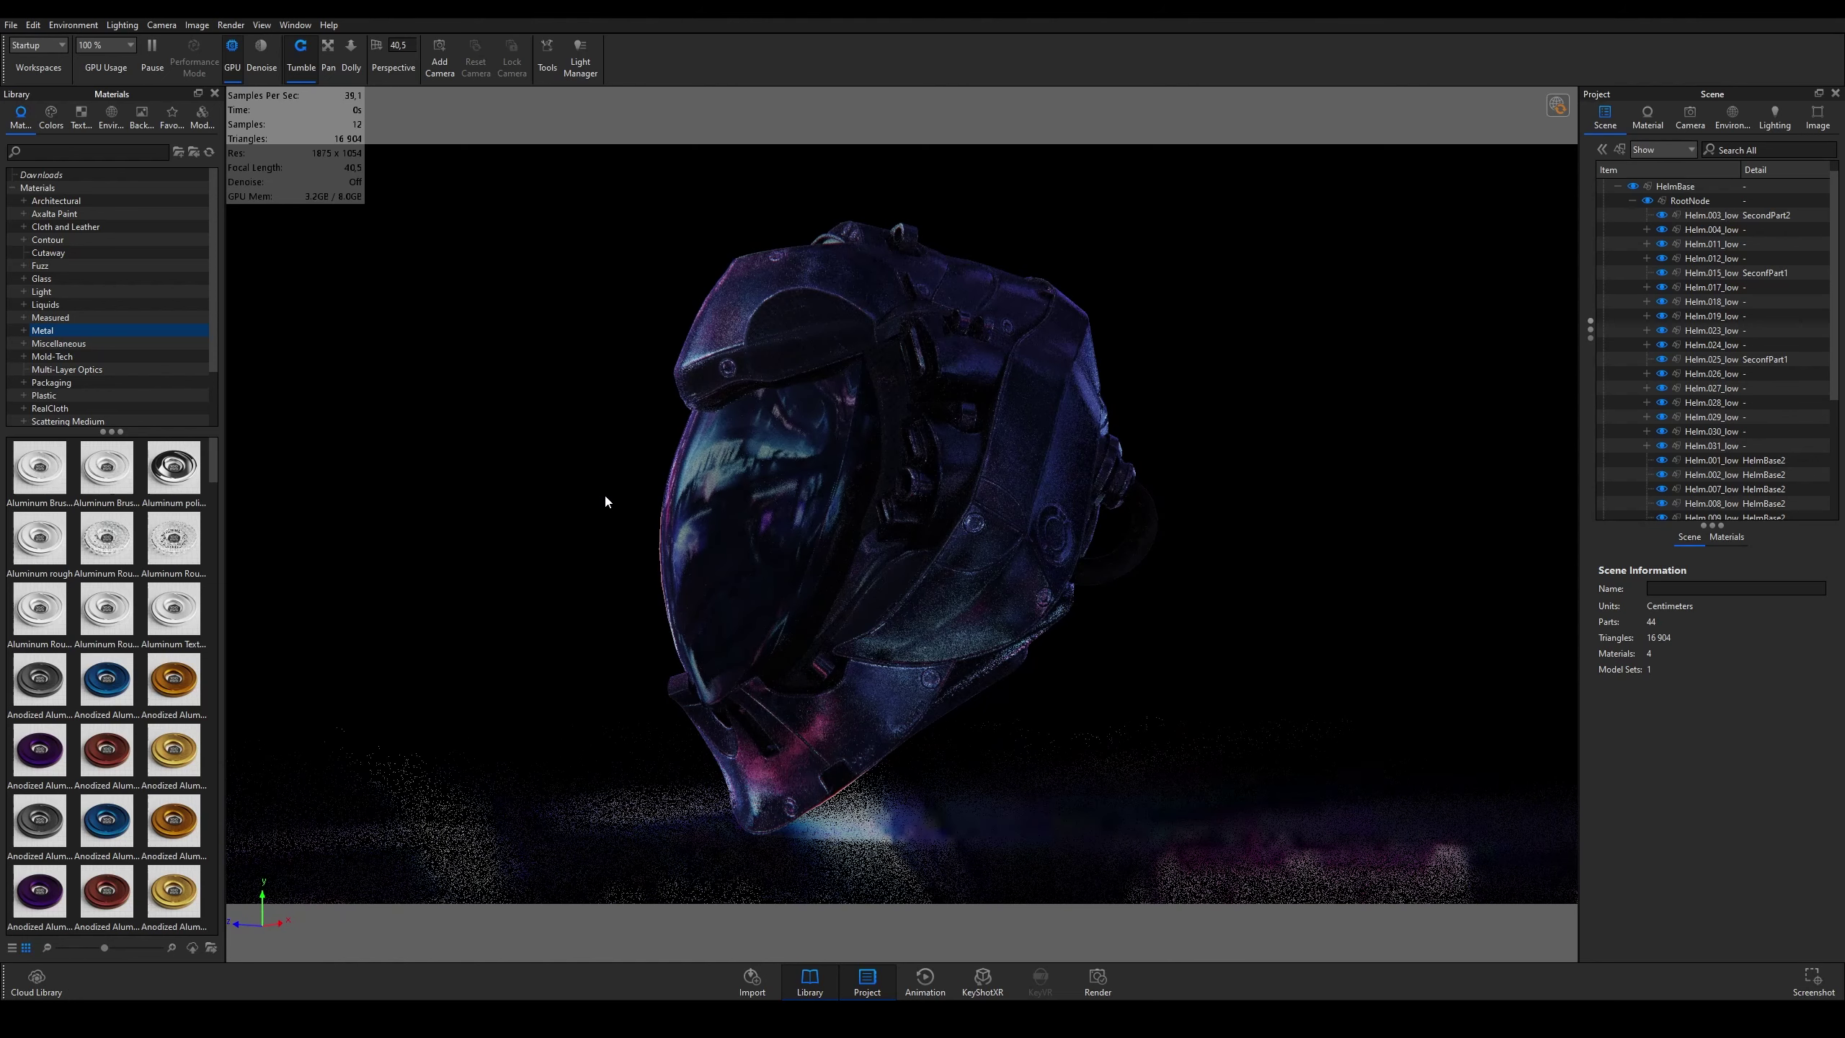
{"action": "left_click", "coordinate": [143, 52]}
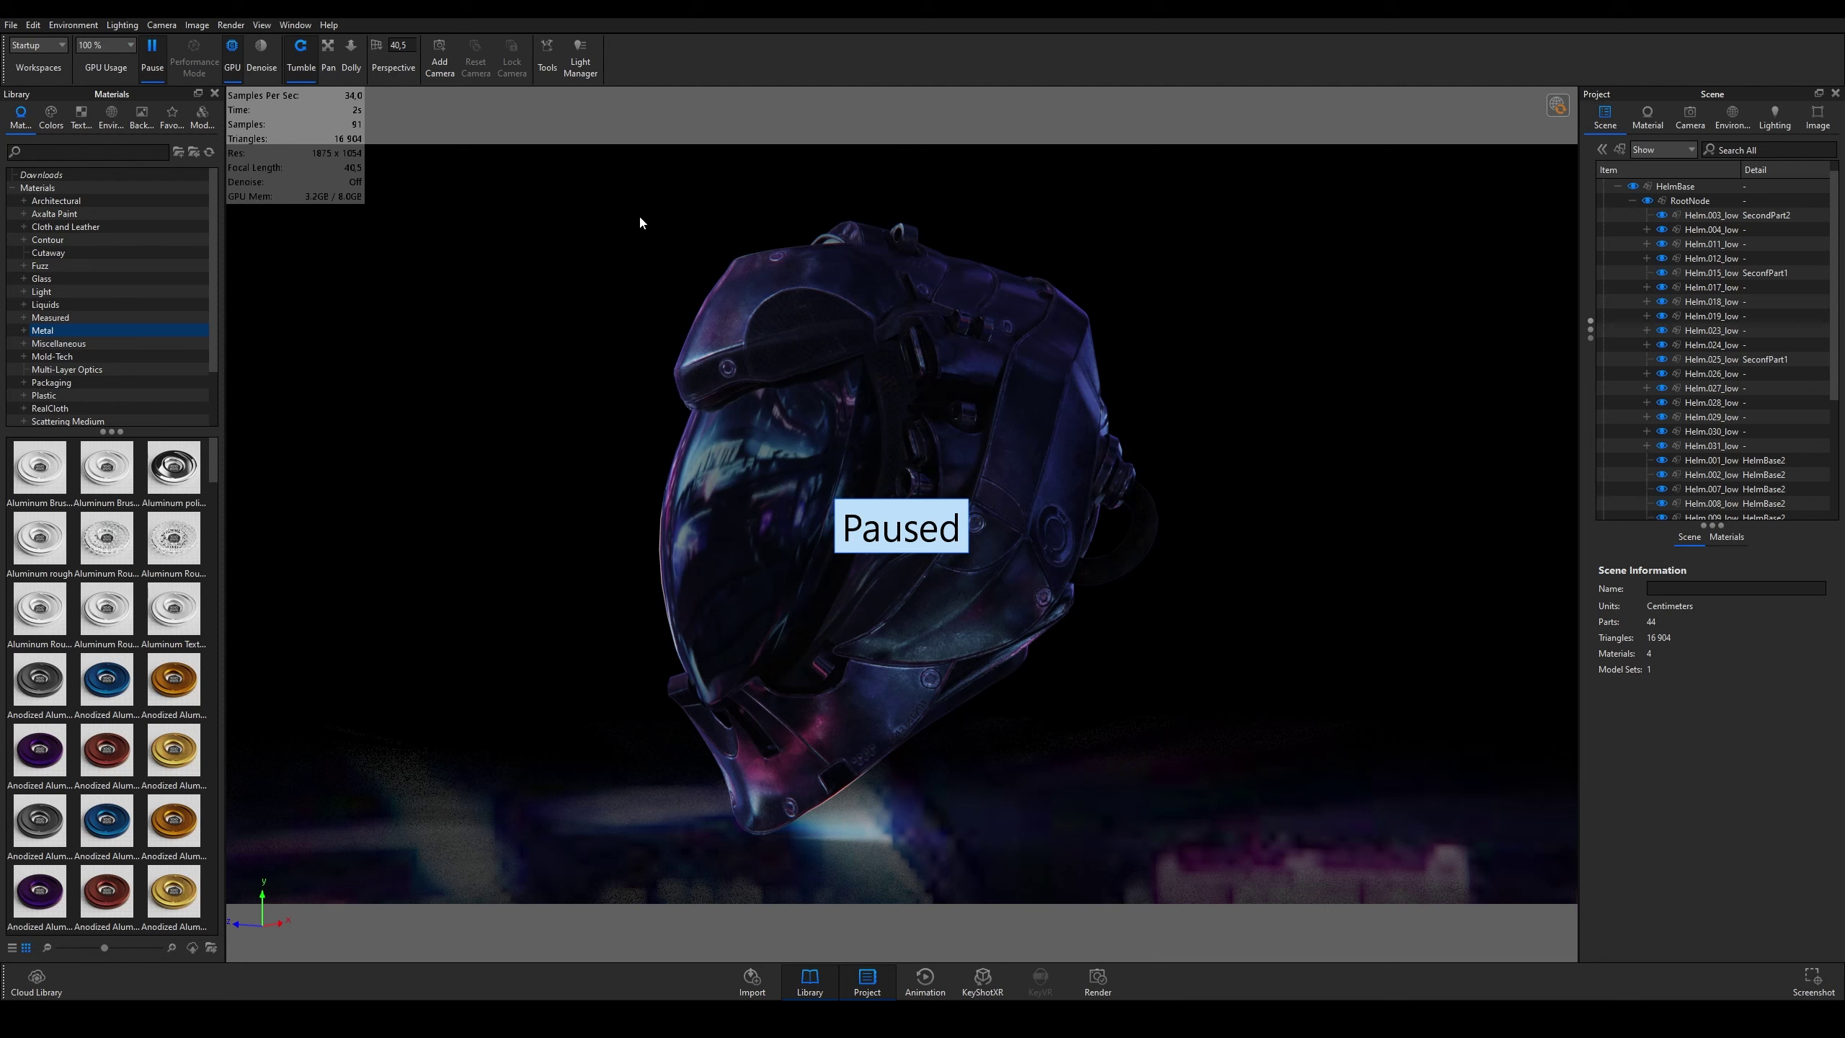
{"action": "left_click", "coordinate": [13, 24]}
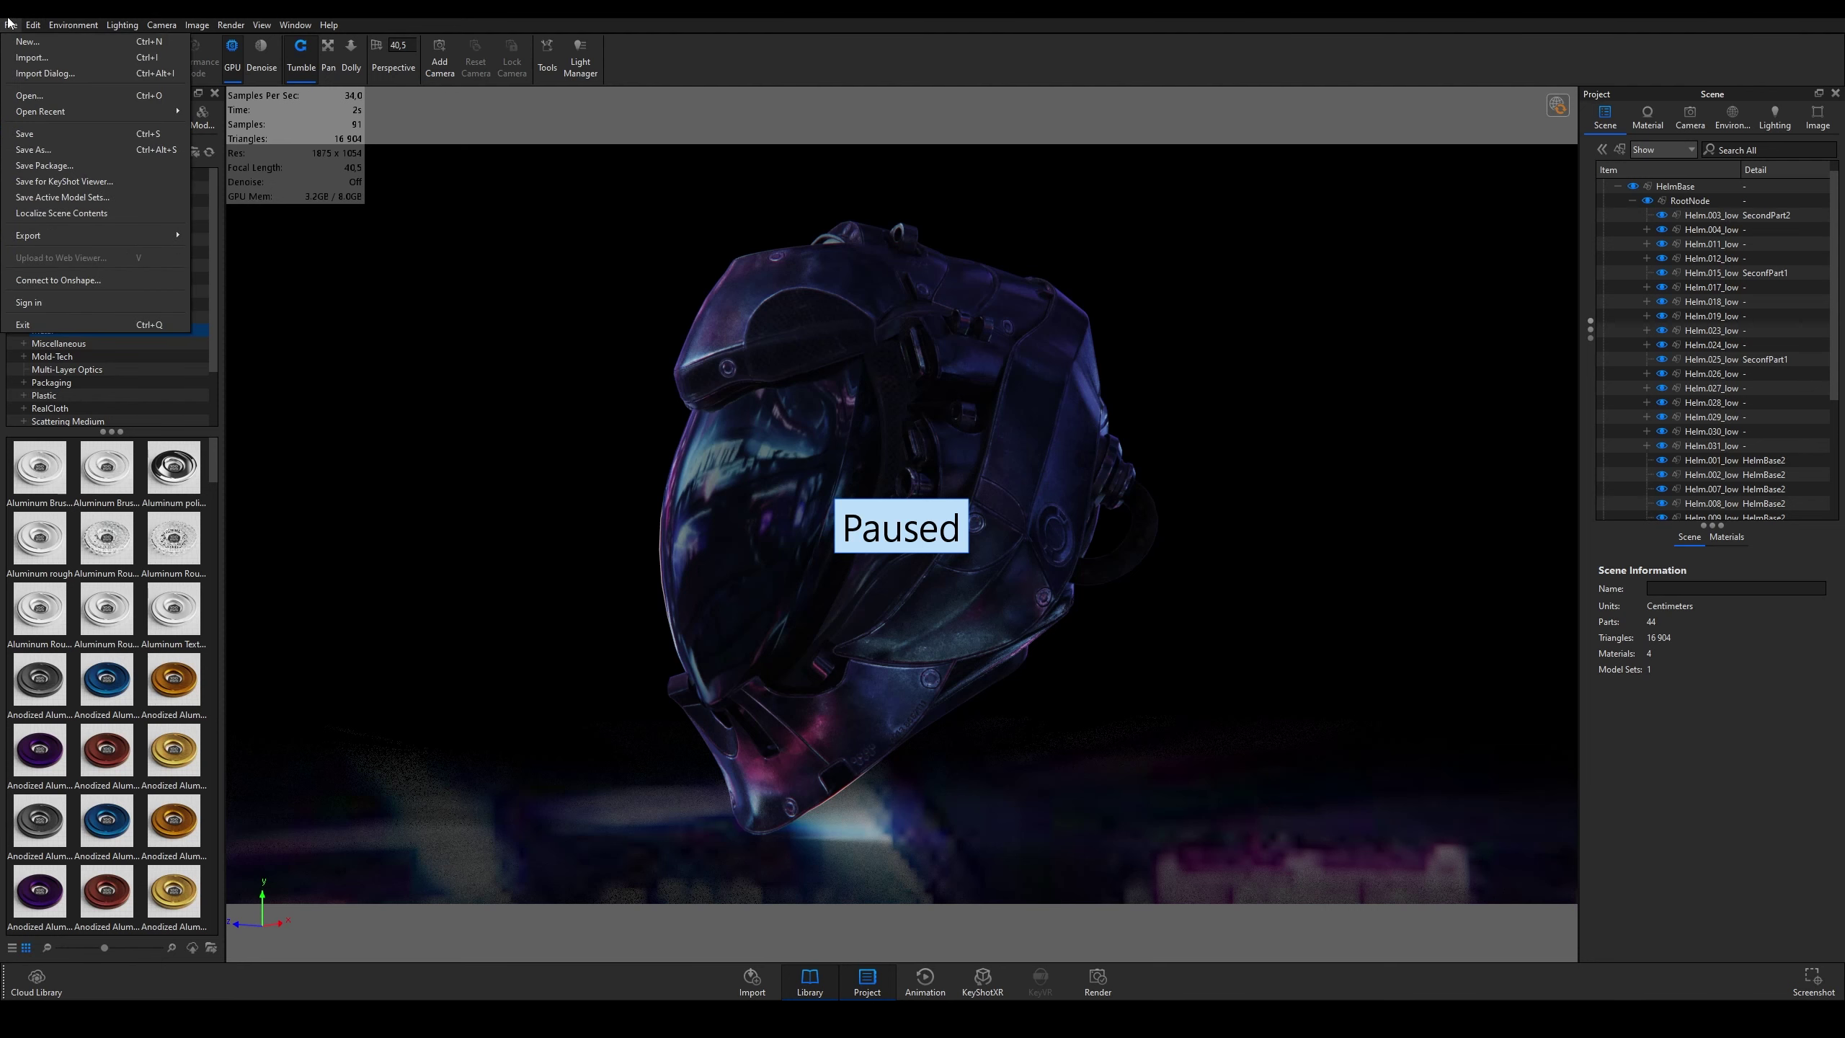
{"action": "left_click", "coordinate": [43, 59]}
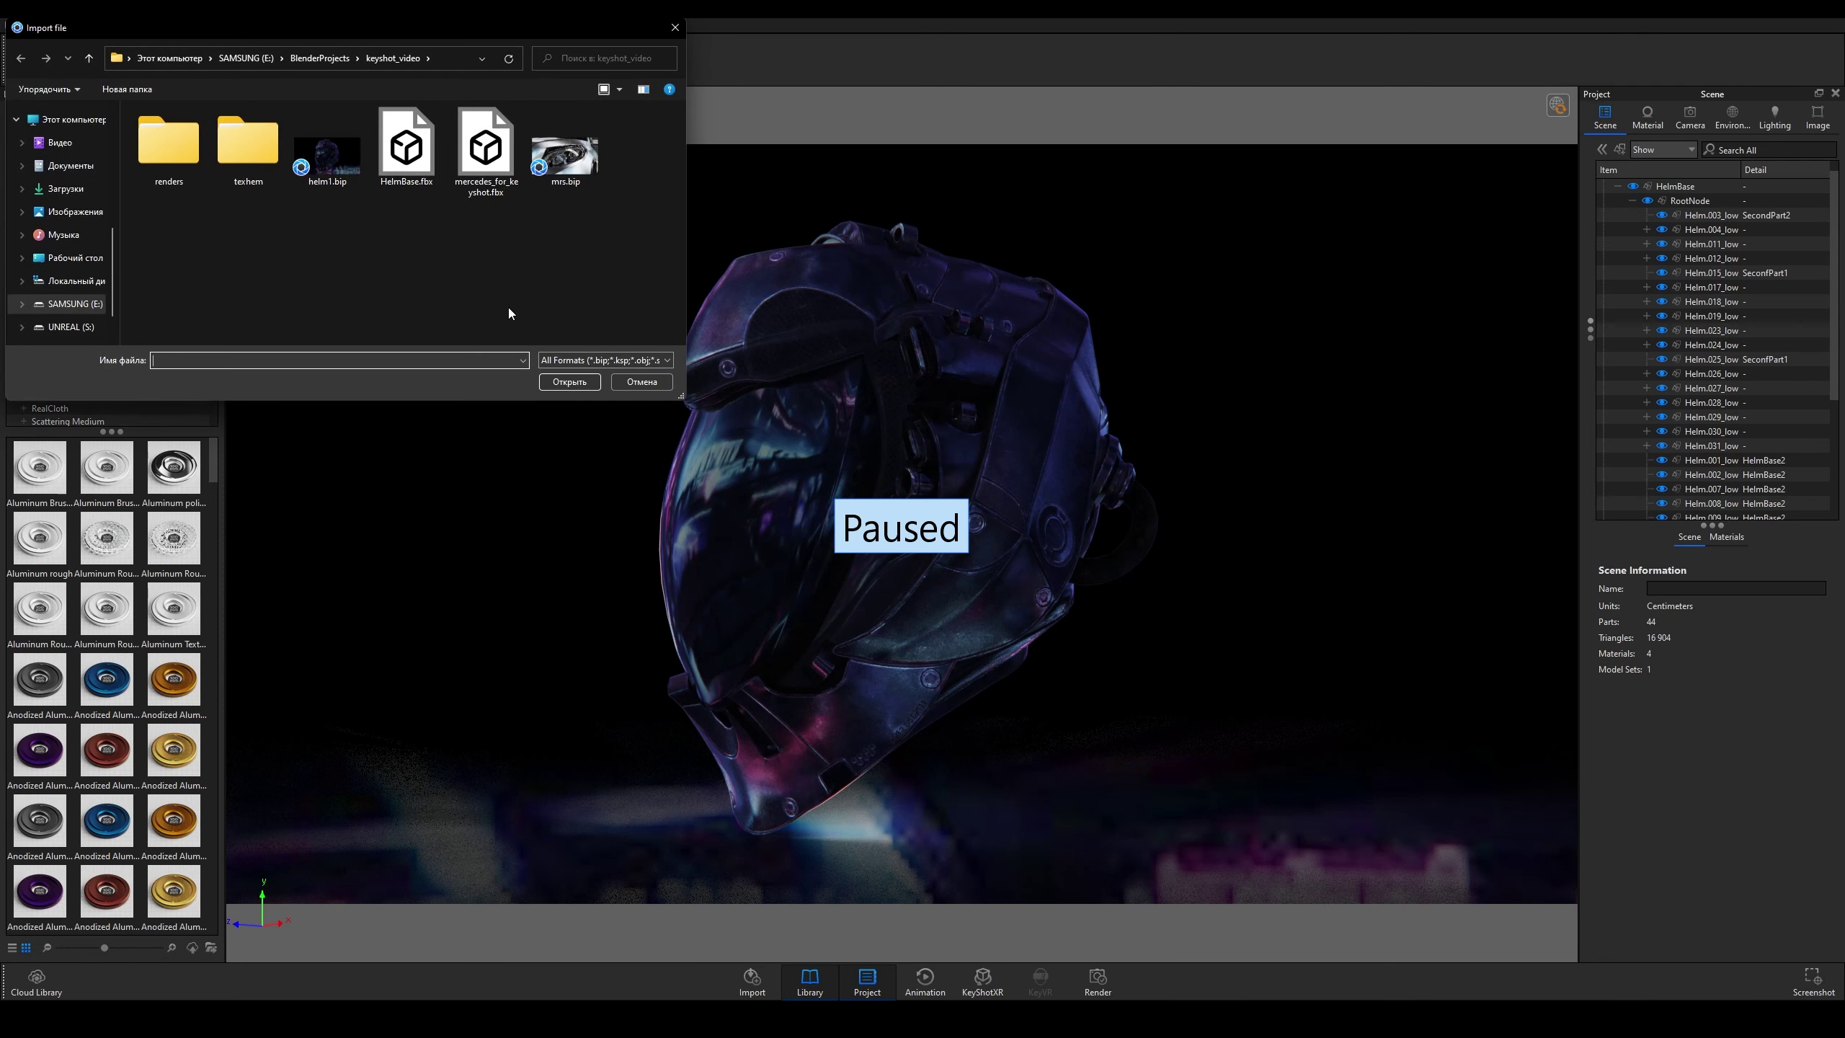
{"action": "left_click", "coordinate": [604, 359]}
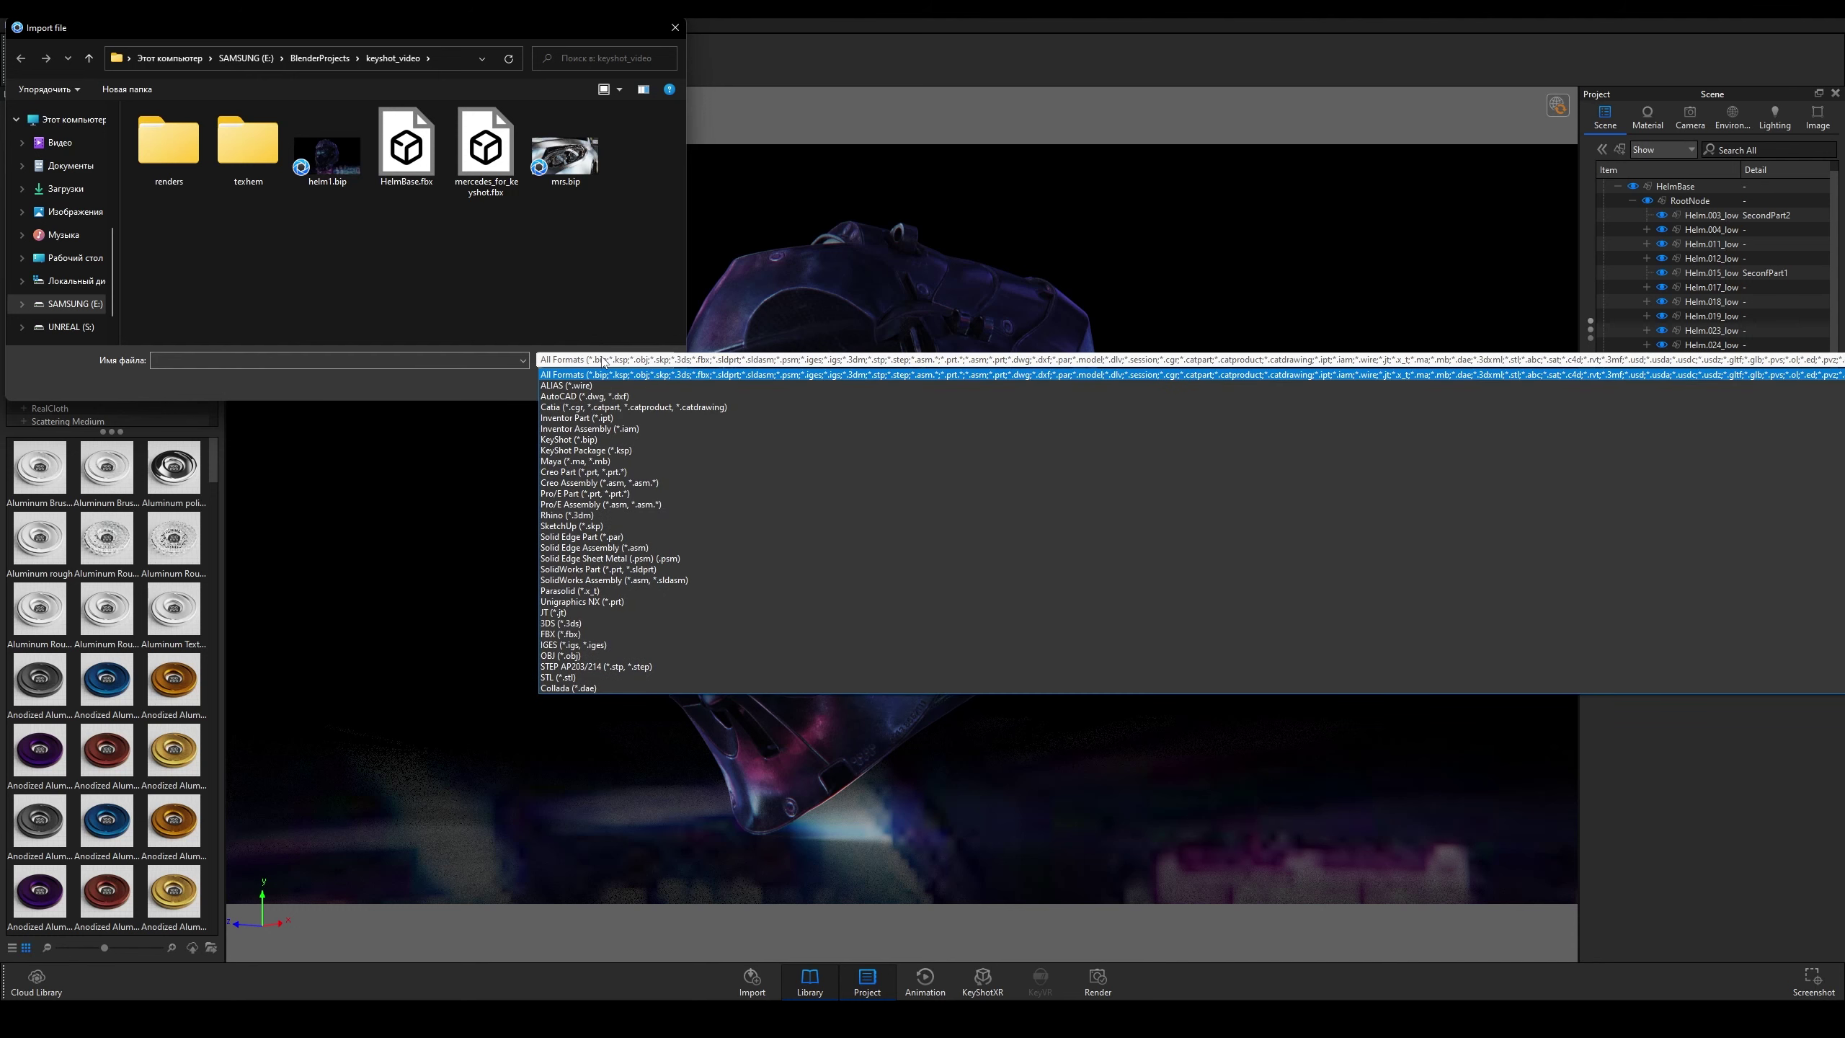
{"action": "left_click", "coordinate": [581, 312]}
{"action": "left_click", "coordinate": [640, 384]}
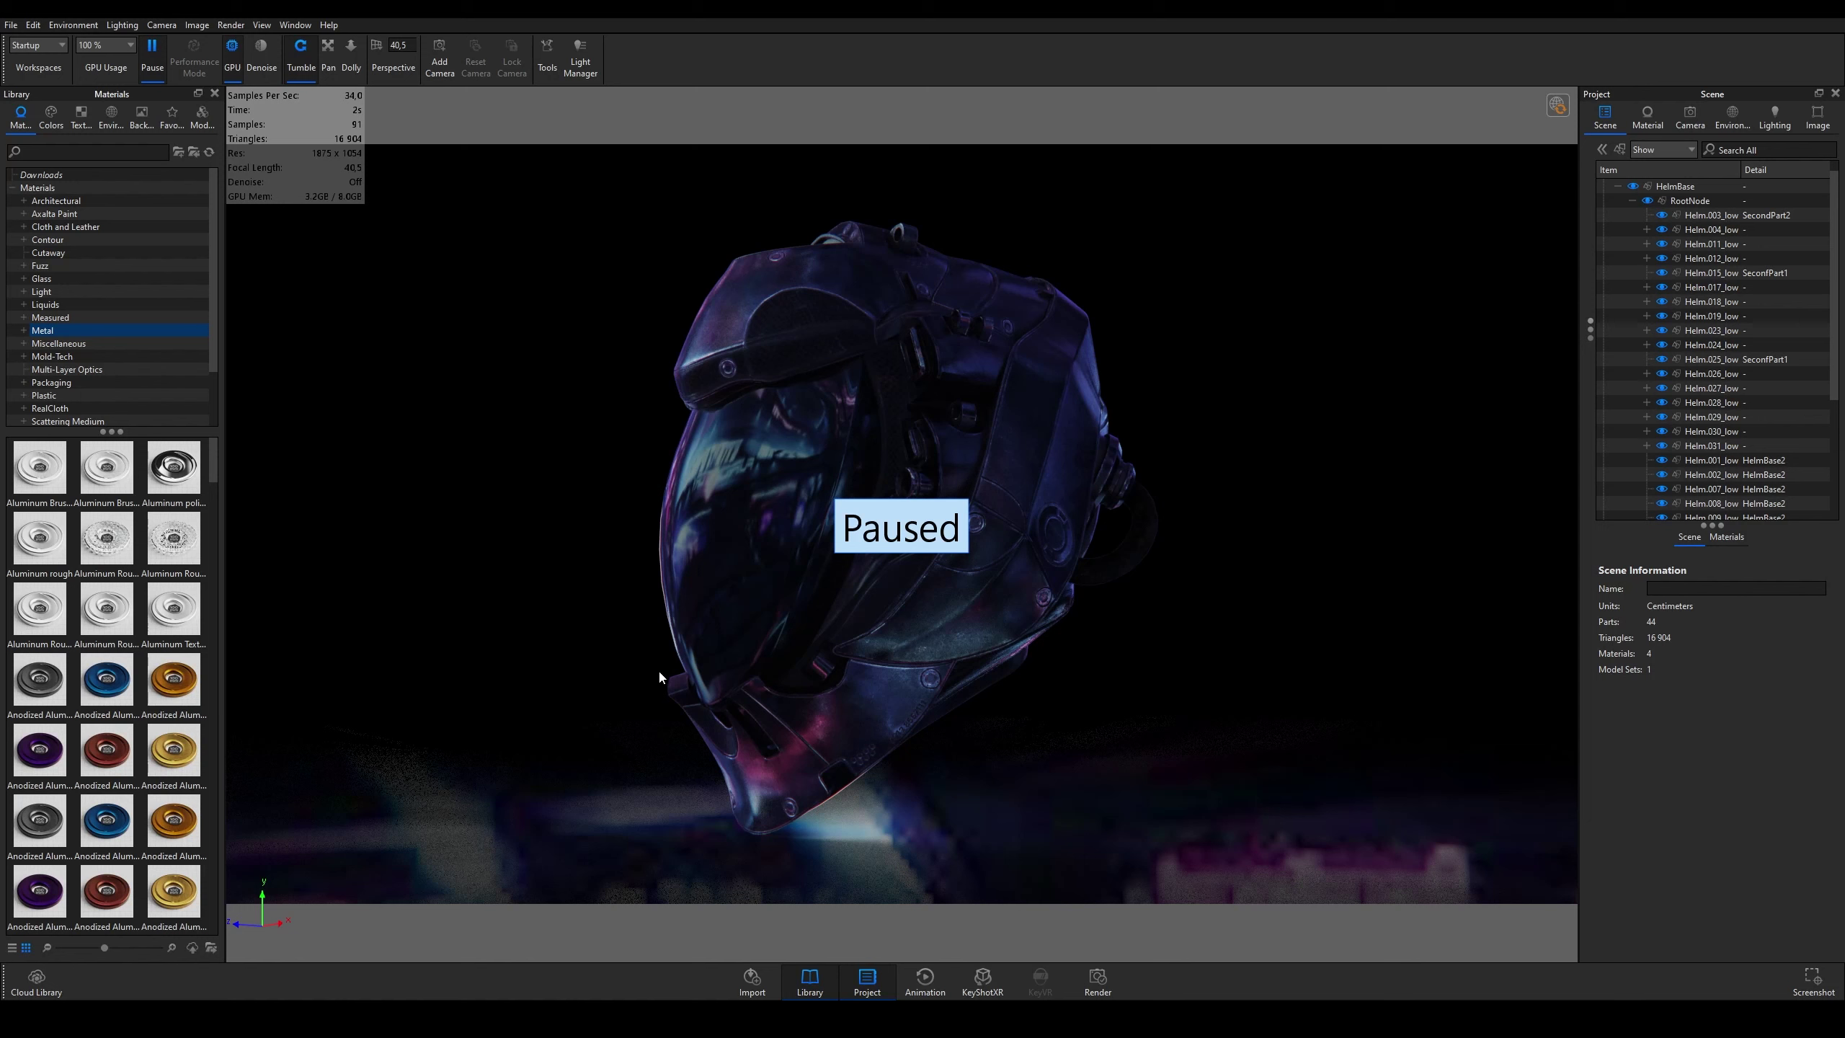
Step: Collapse the scene tree and select HelmBase and the model sets entry before clearing selection
{"action": "left_click", "coordinate": [1632, 200]}
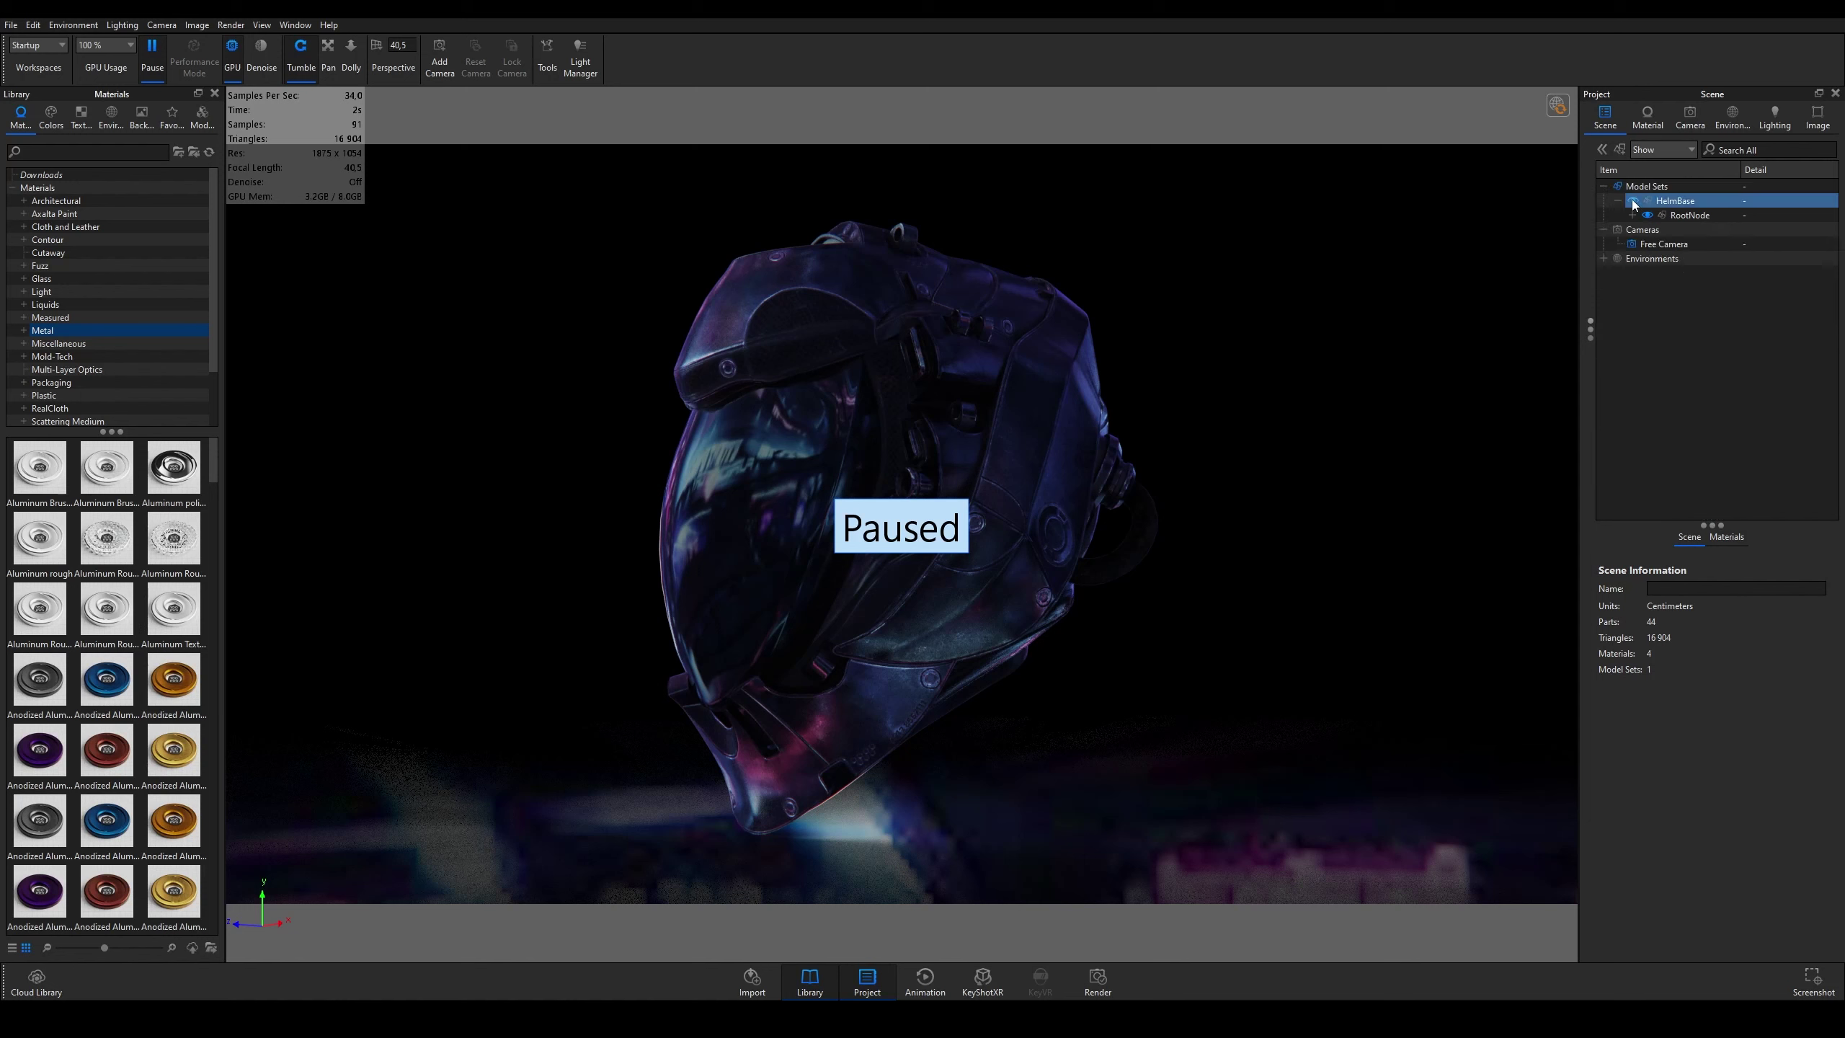
{"action": "left_click", "coordinate": [1668, 201]}
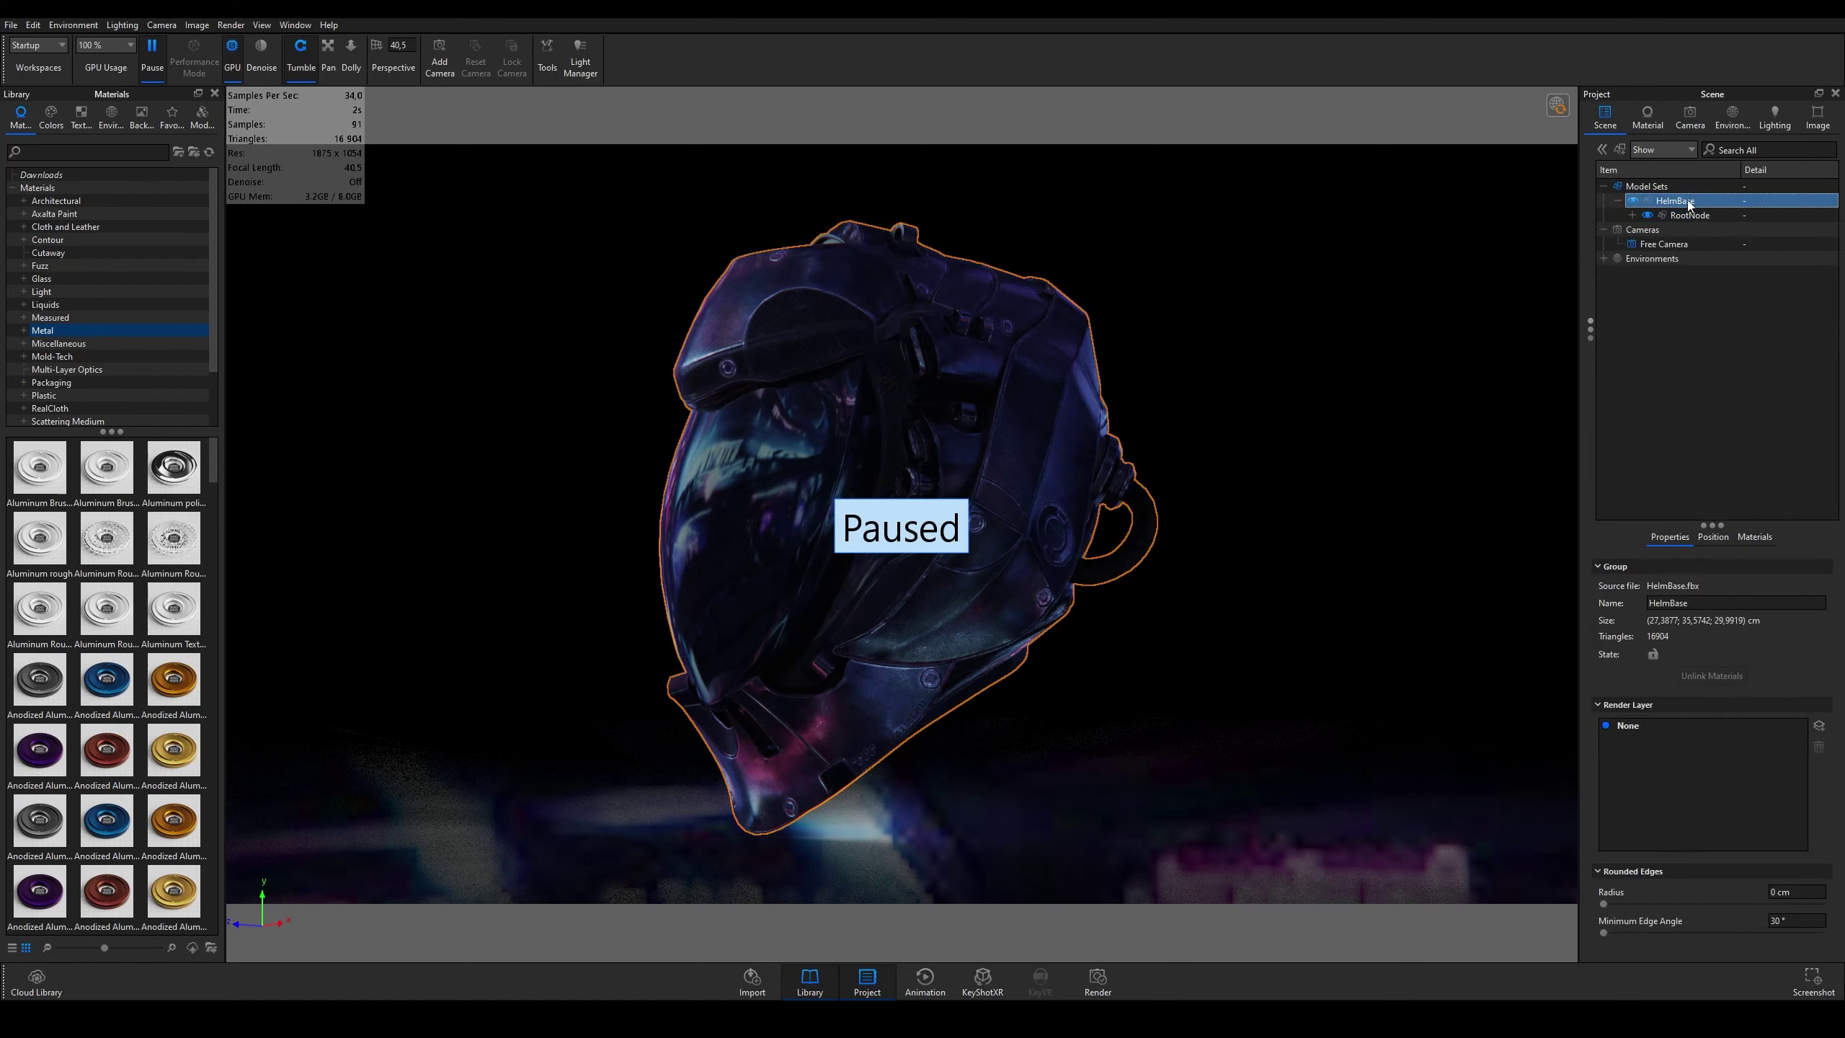
{"action": "left_click", "coordinate": [1646, 186]}
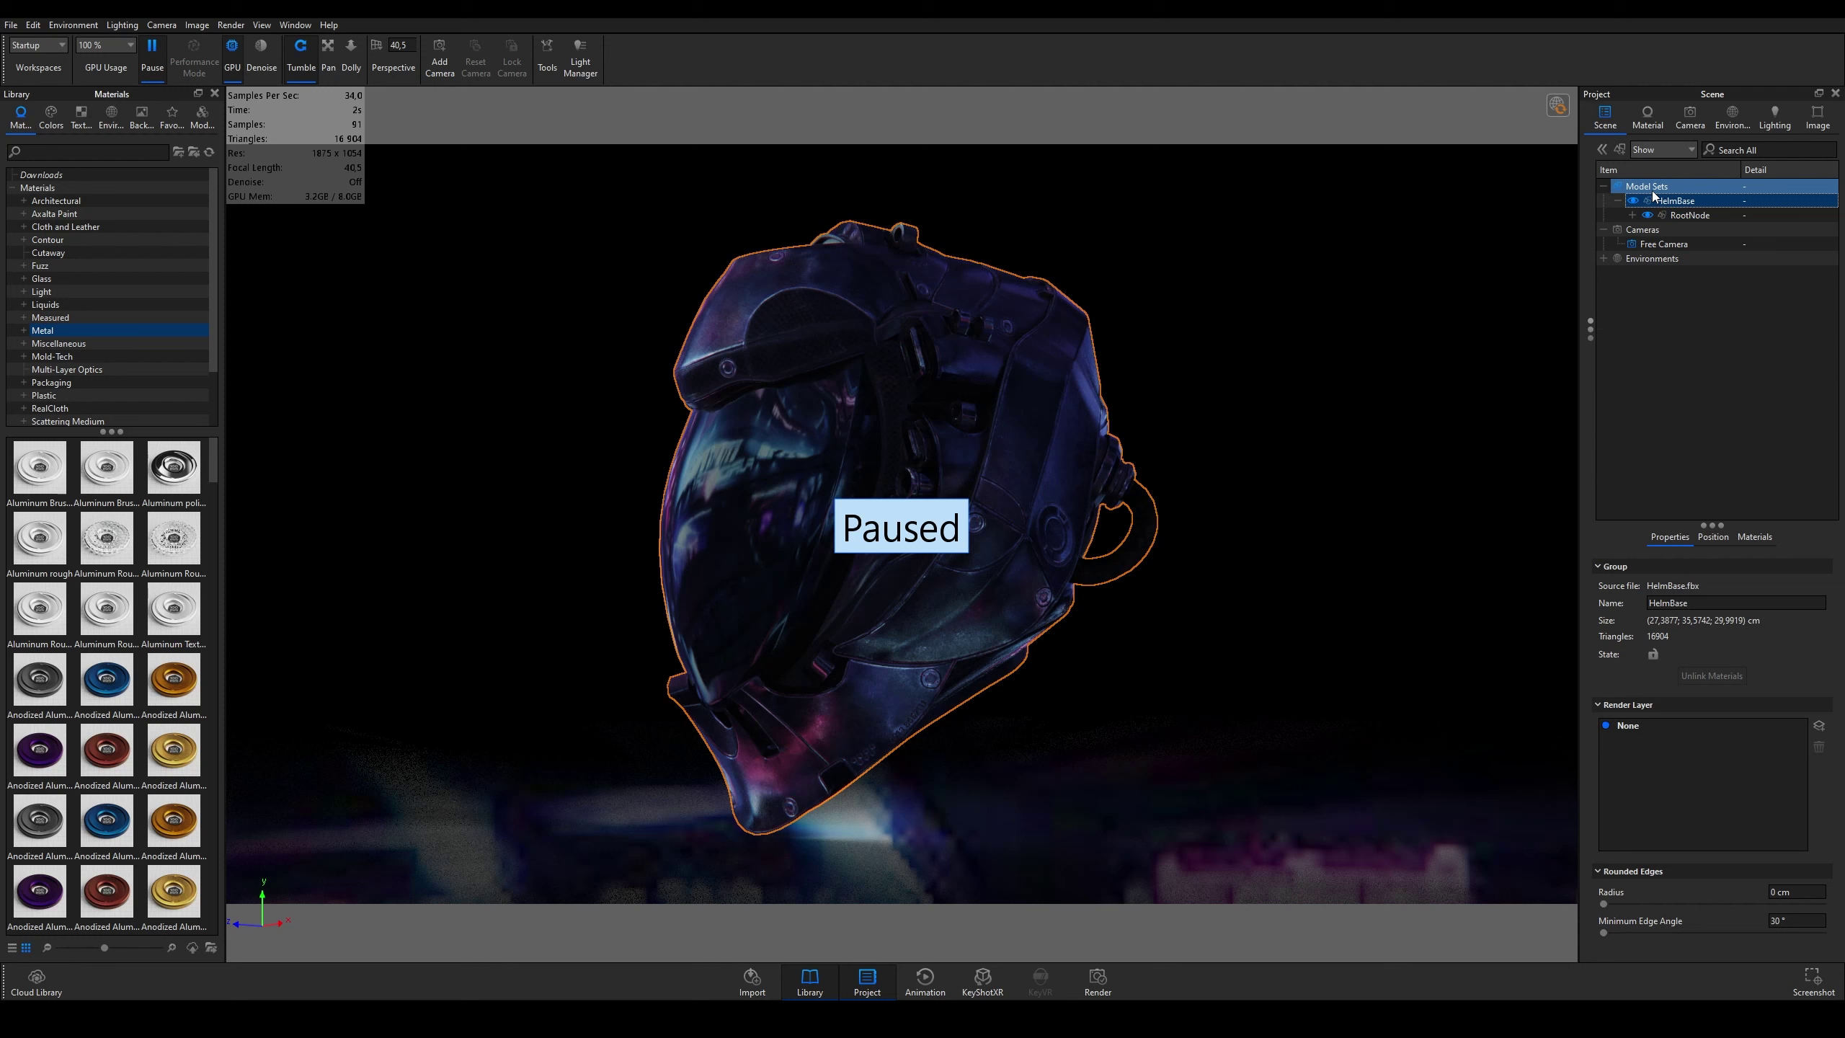
{"action": "left_click", "coordinate": [1394, 343]}
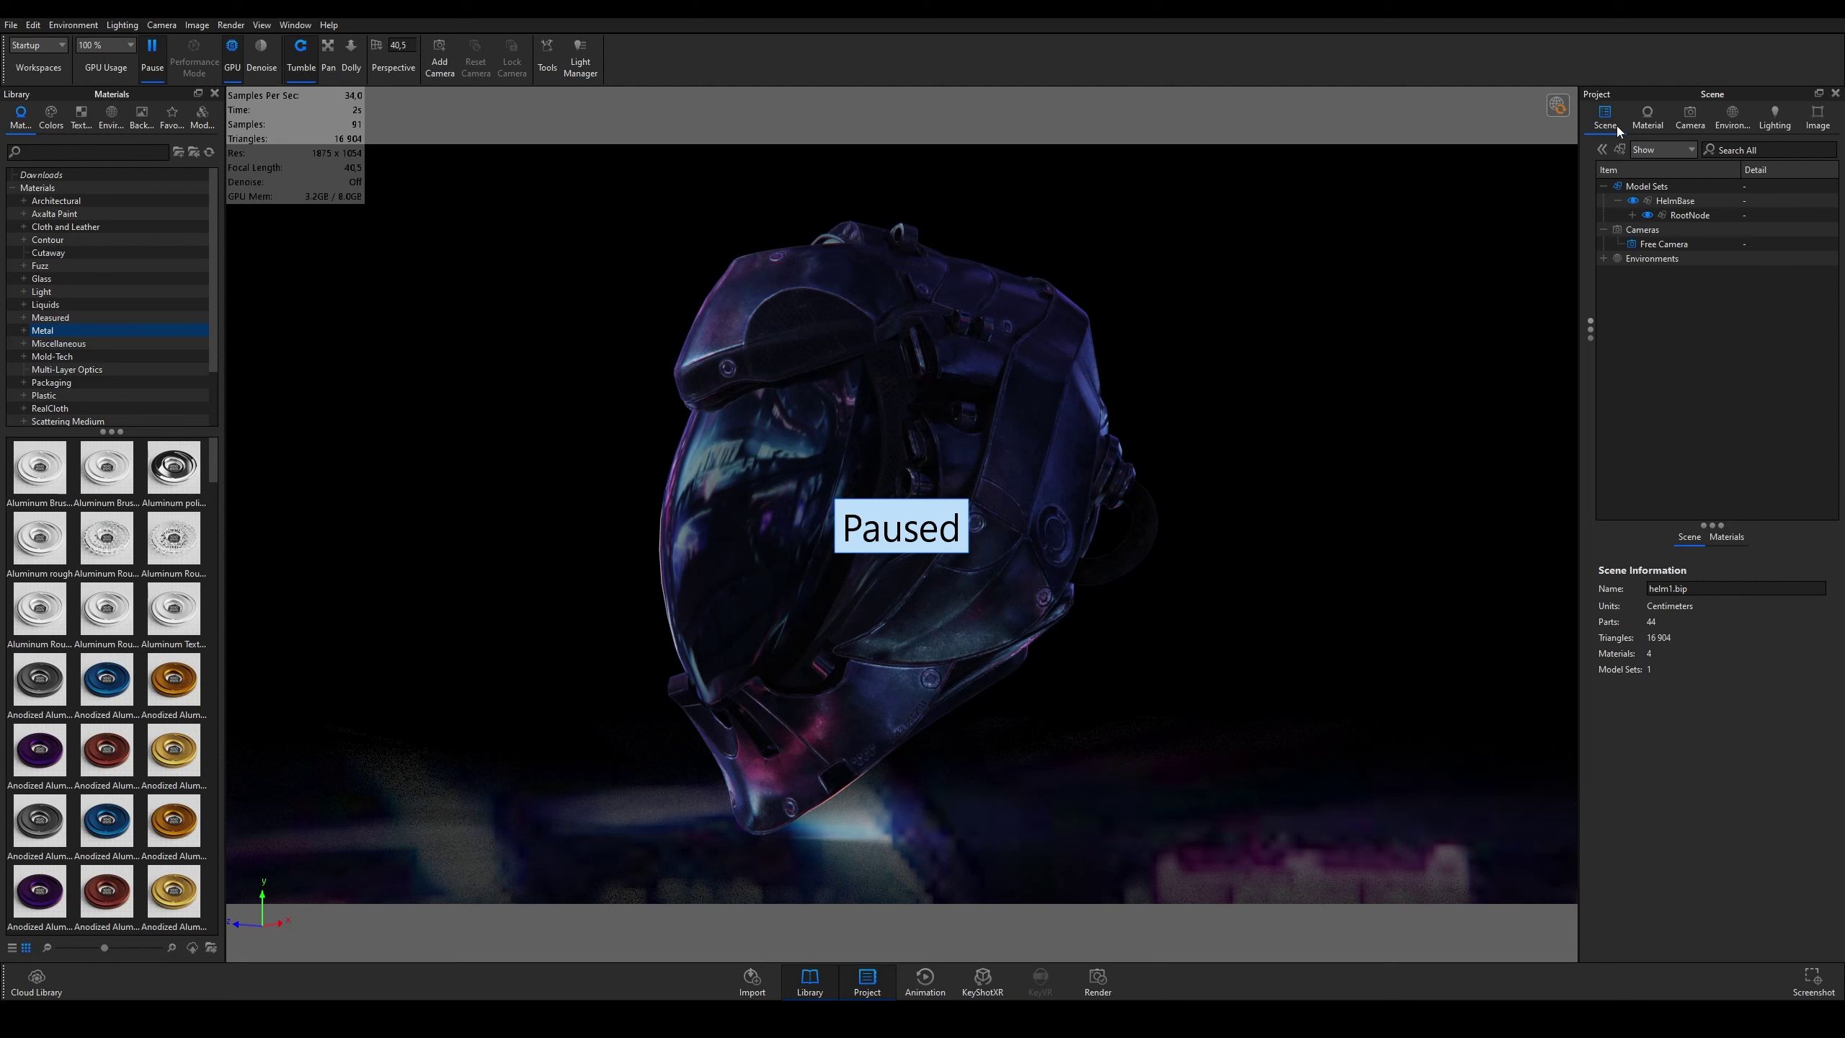
Step: Expand HelmBase's RootNode, step through parts from Helm.024_low to Helm.031_low, then collapse it
{"action": "left_click", "coordinate": [1689, 203]}
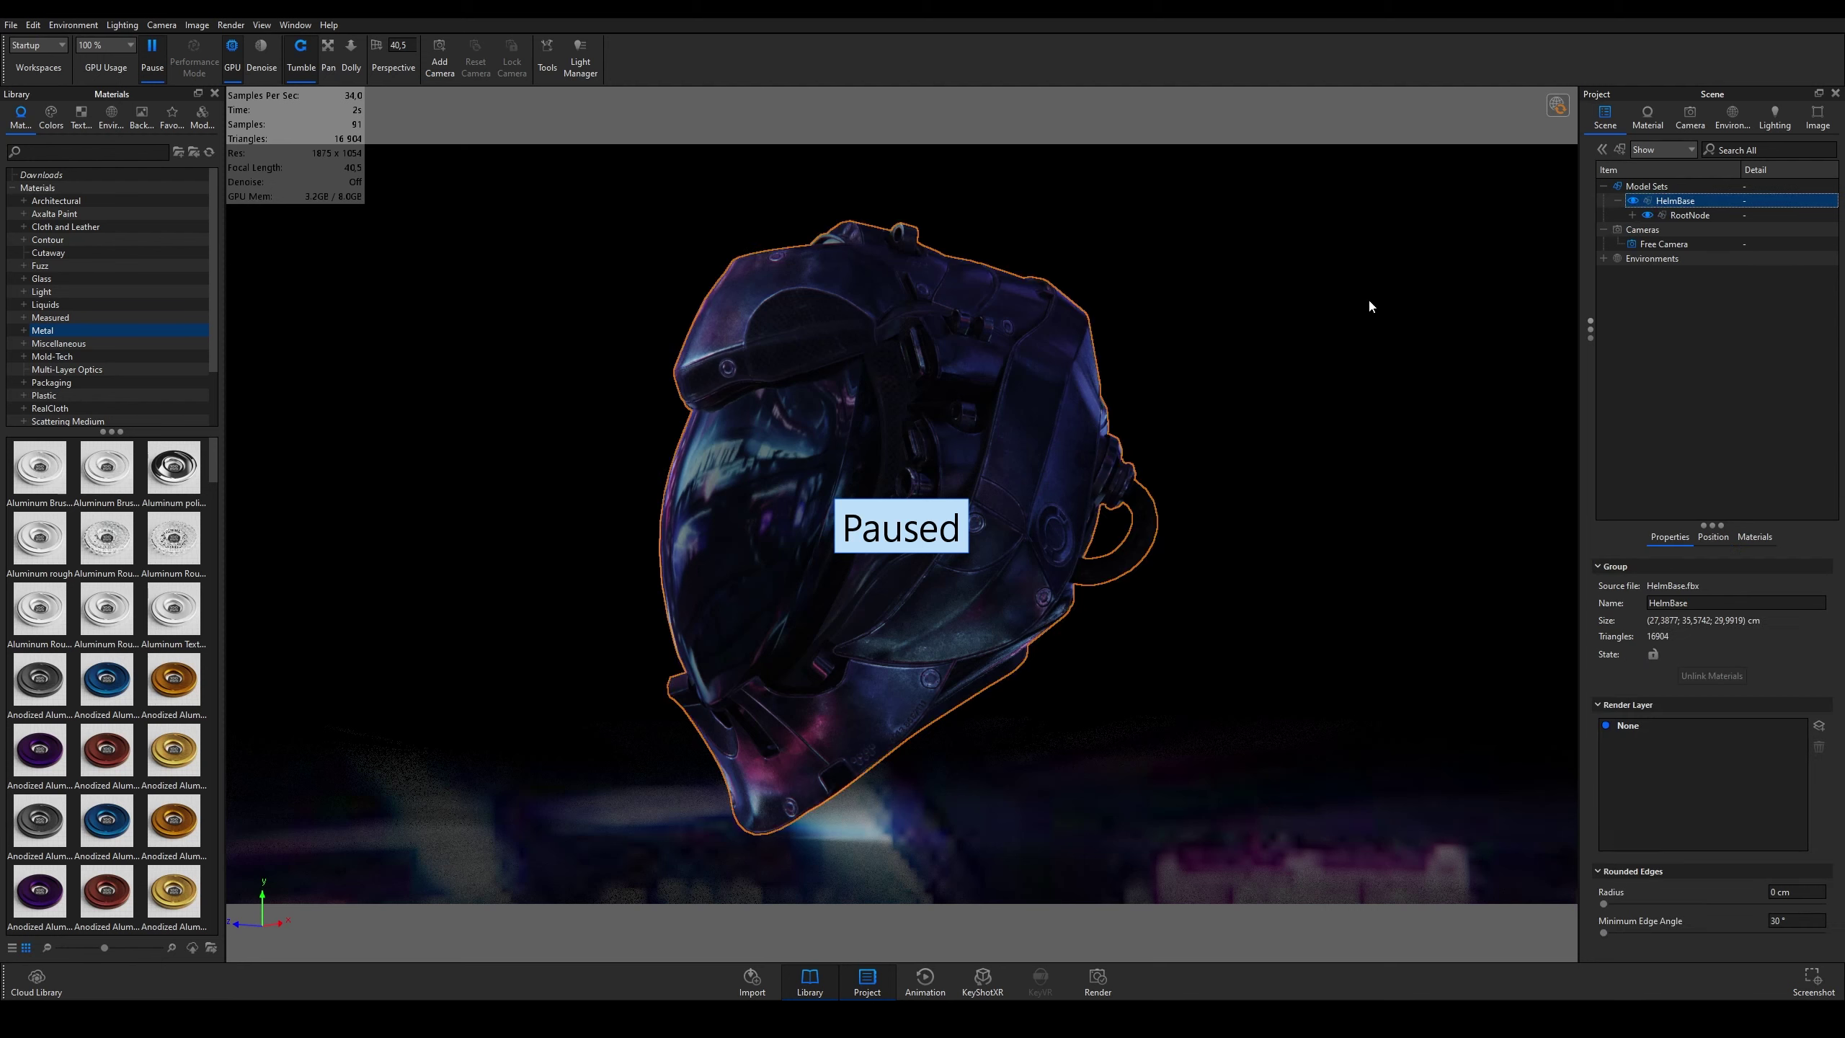
{"action": "left_click", "coordinate": [1632, 215]}
{"action": "left_click", "coordinate": [1712, 359]}
{"action": "left_click", "coordinate": [1728, 373], "text": "ctrl"}
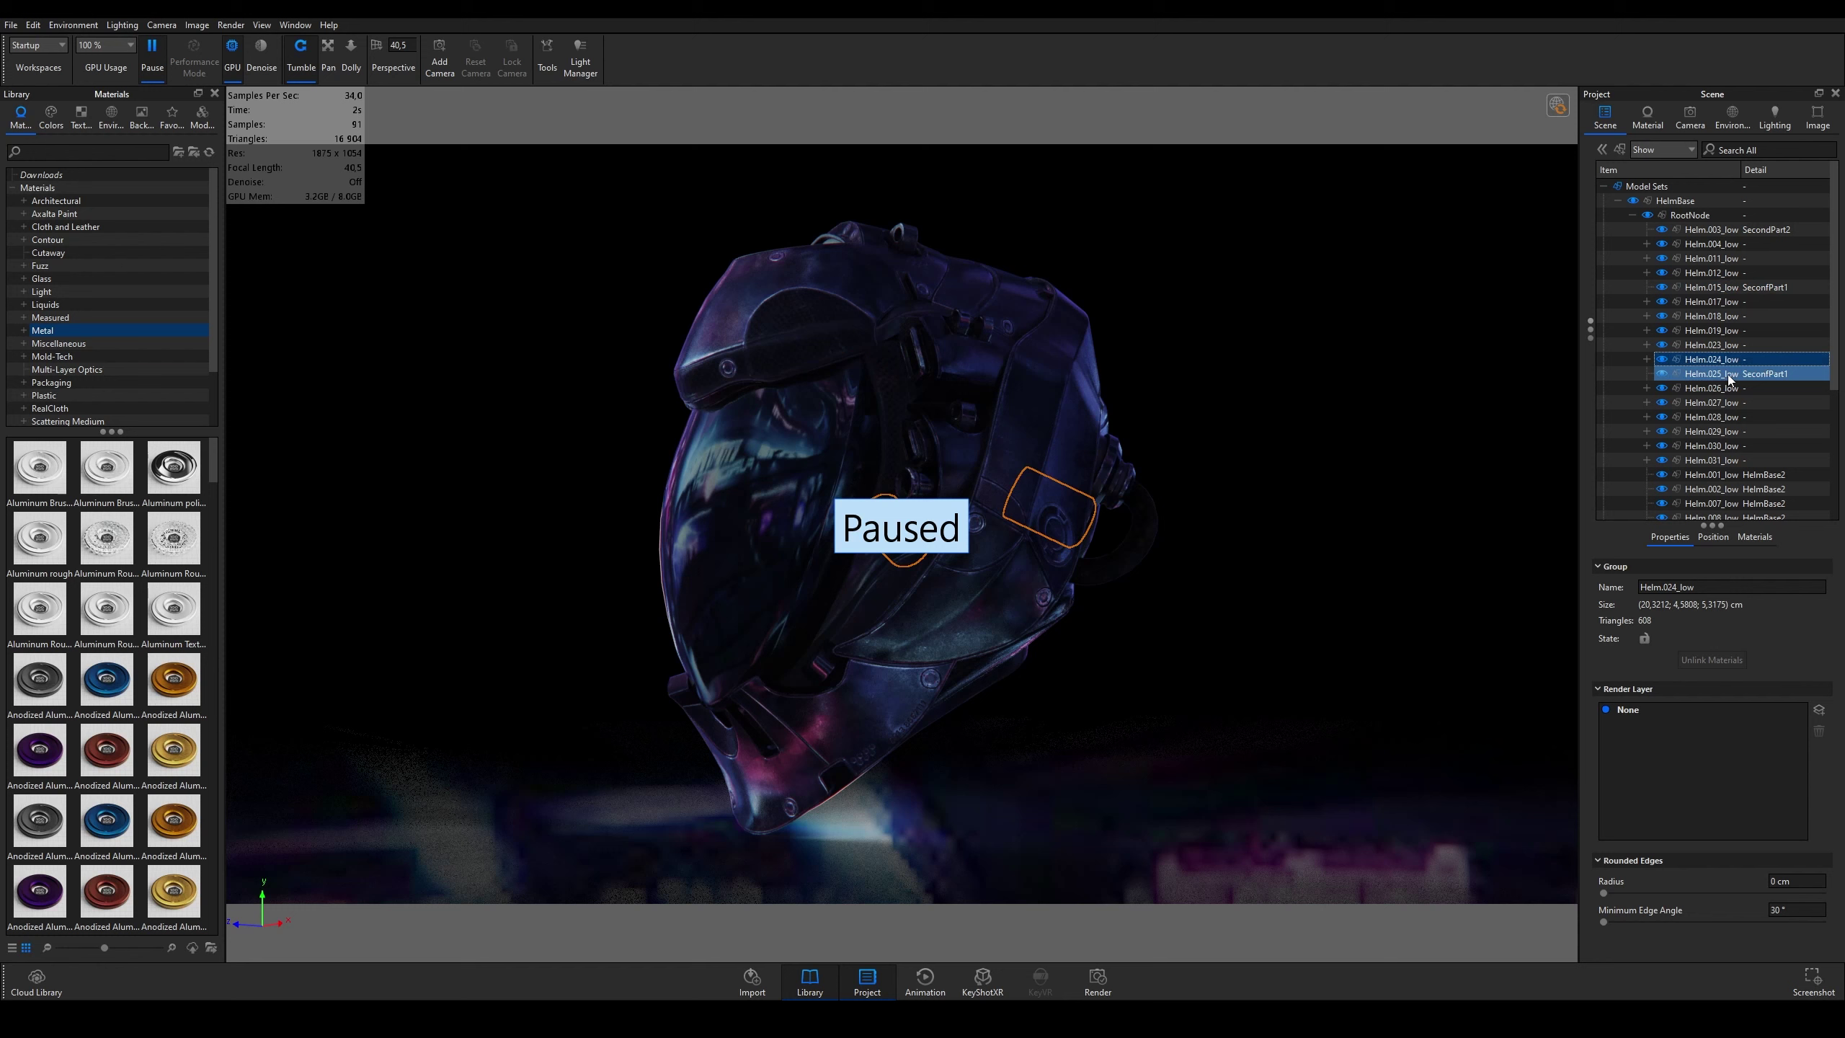
{"action": "key", "text": "Down"}
{"action": "key", "text": "Down"}
{"action": "key", "text": "Down"}
{"action": "key", "text": "Down"}
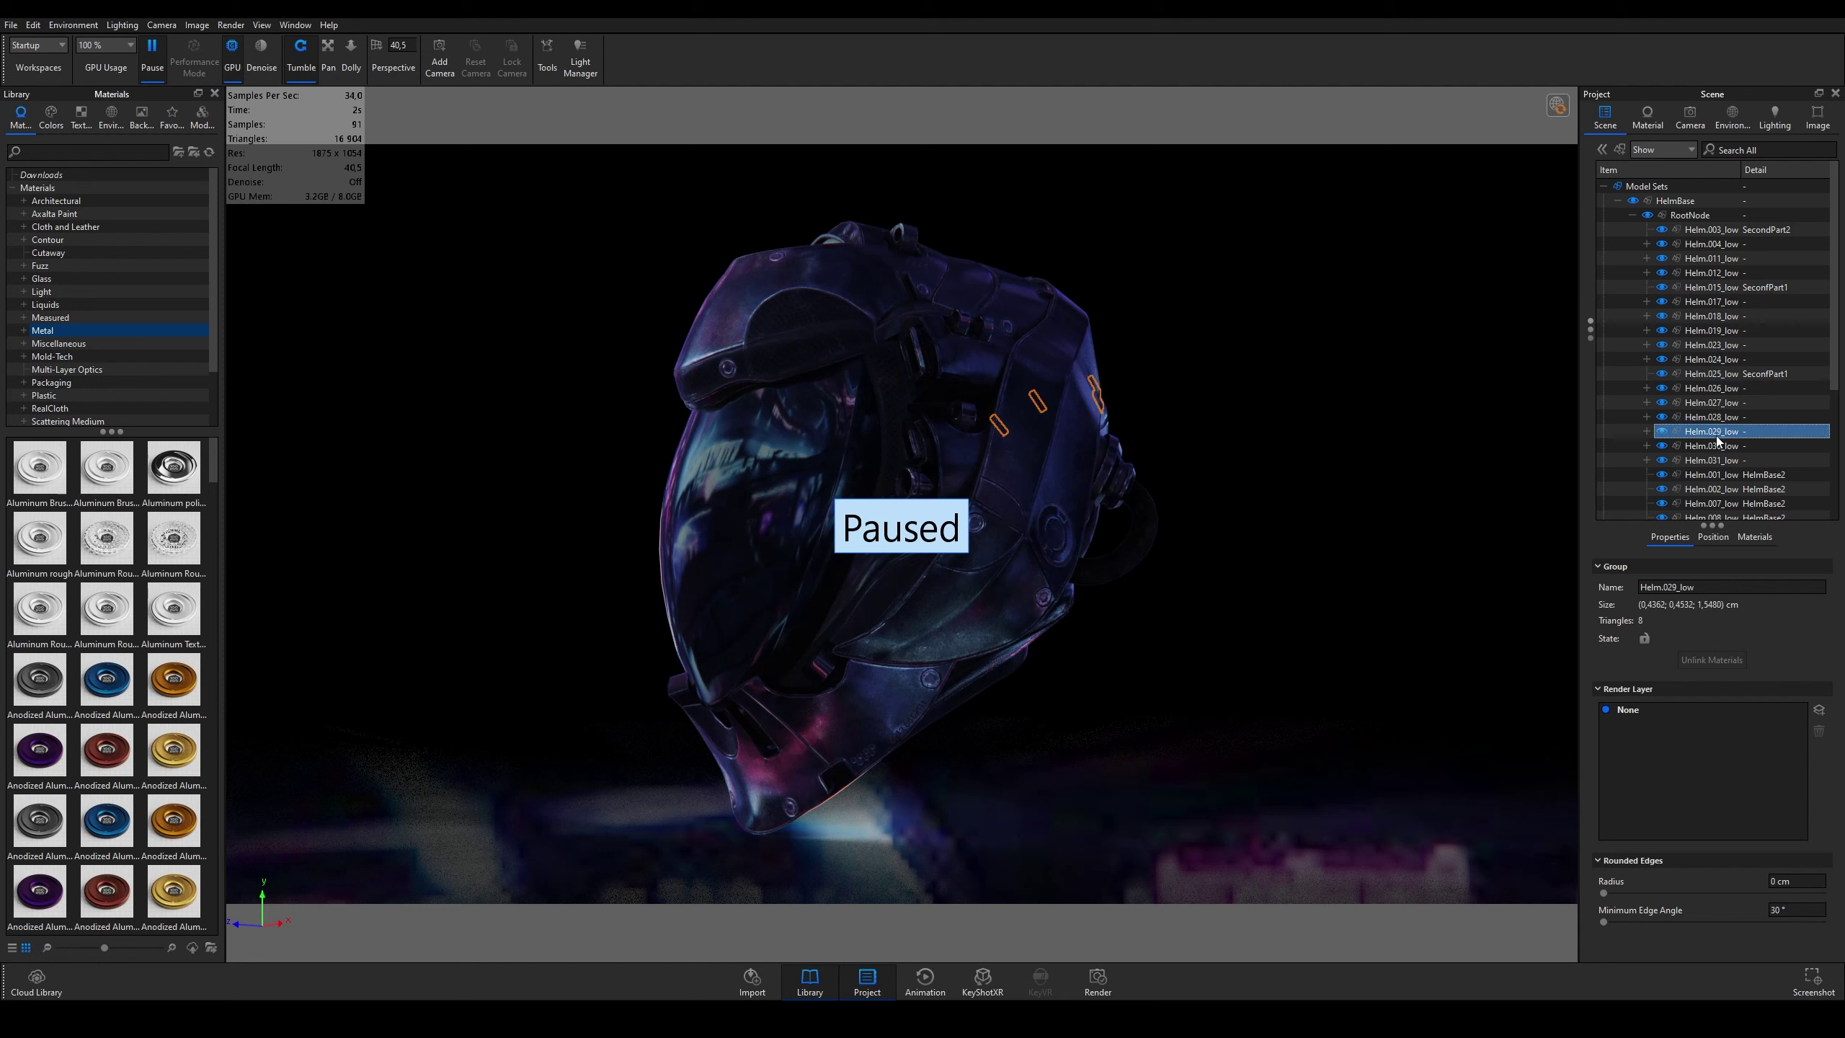
{"action": "key", "text": "Down"}
{"action": "key", "text": "Down"}
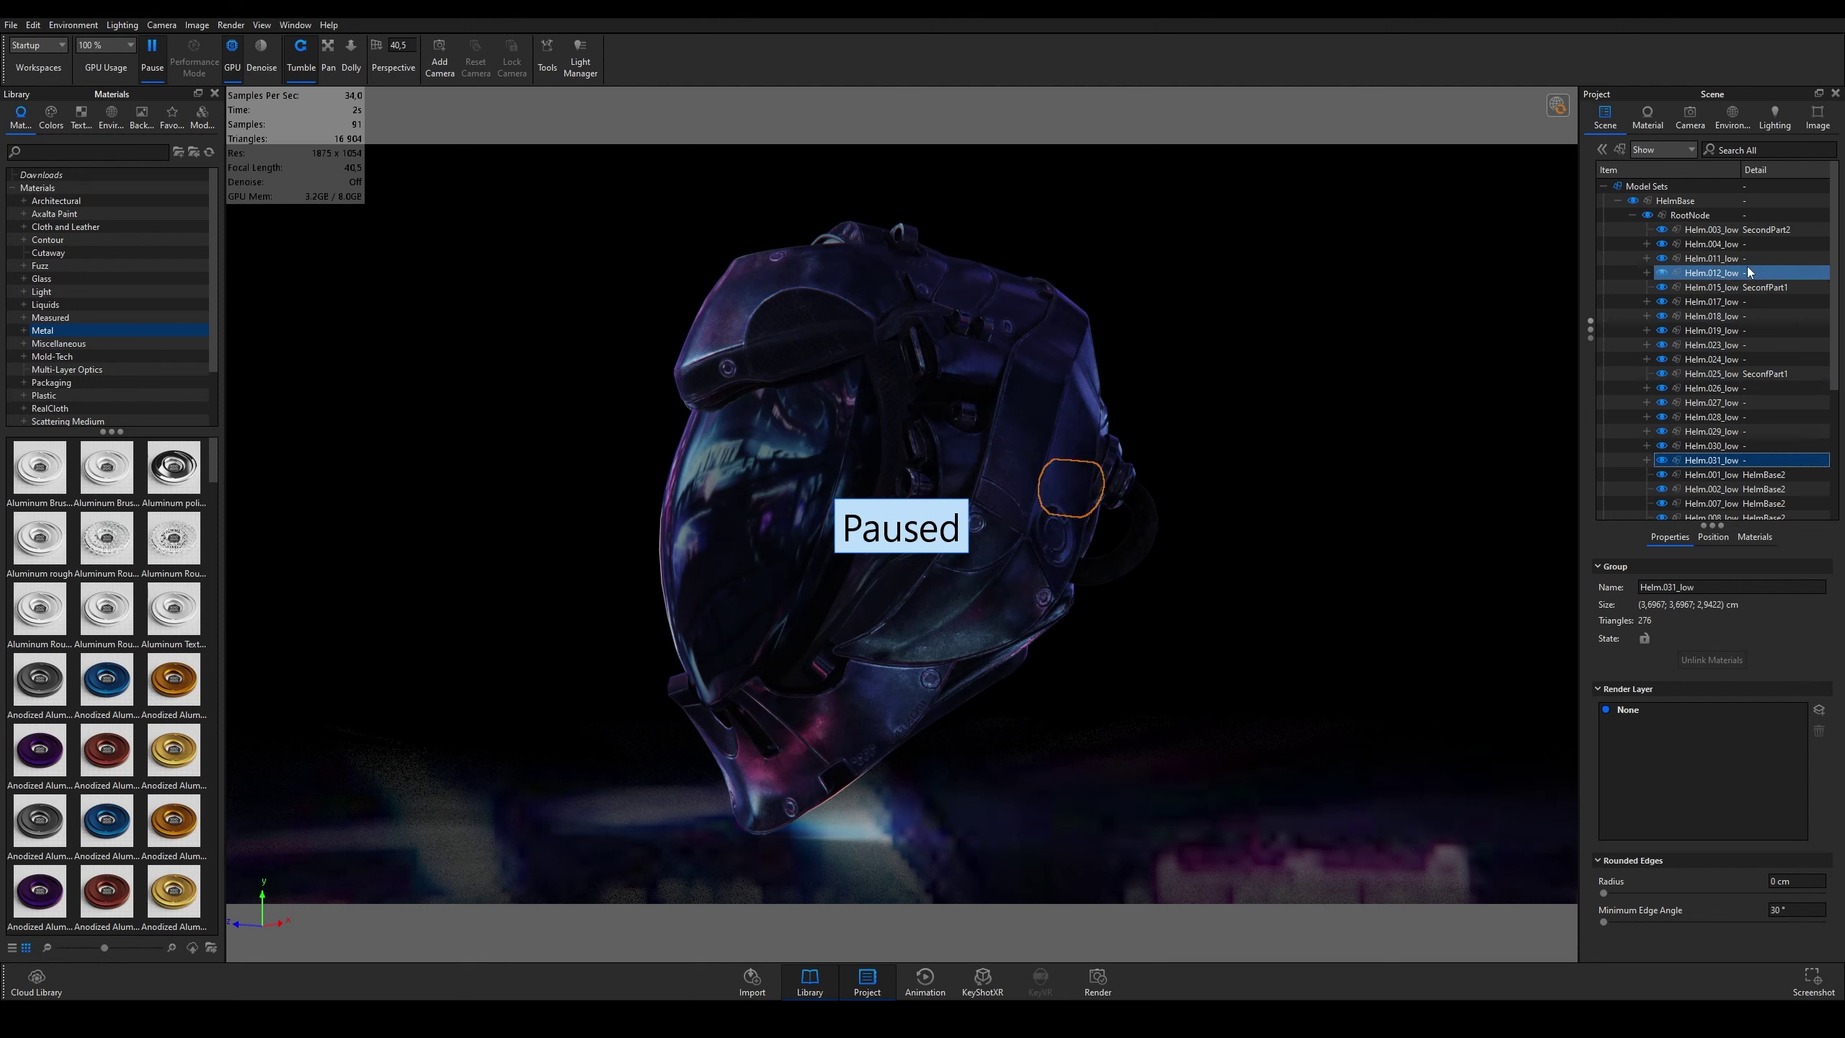
{"action": "left_click", "coordinate": [1620, 202]}
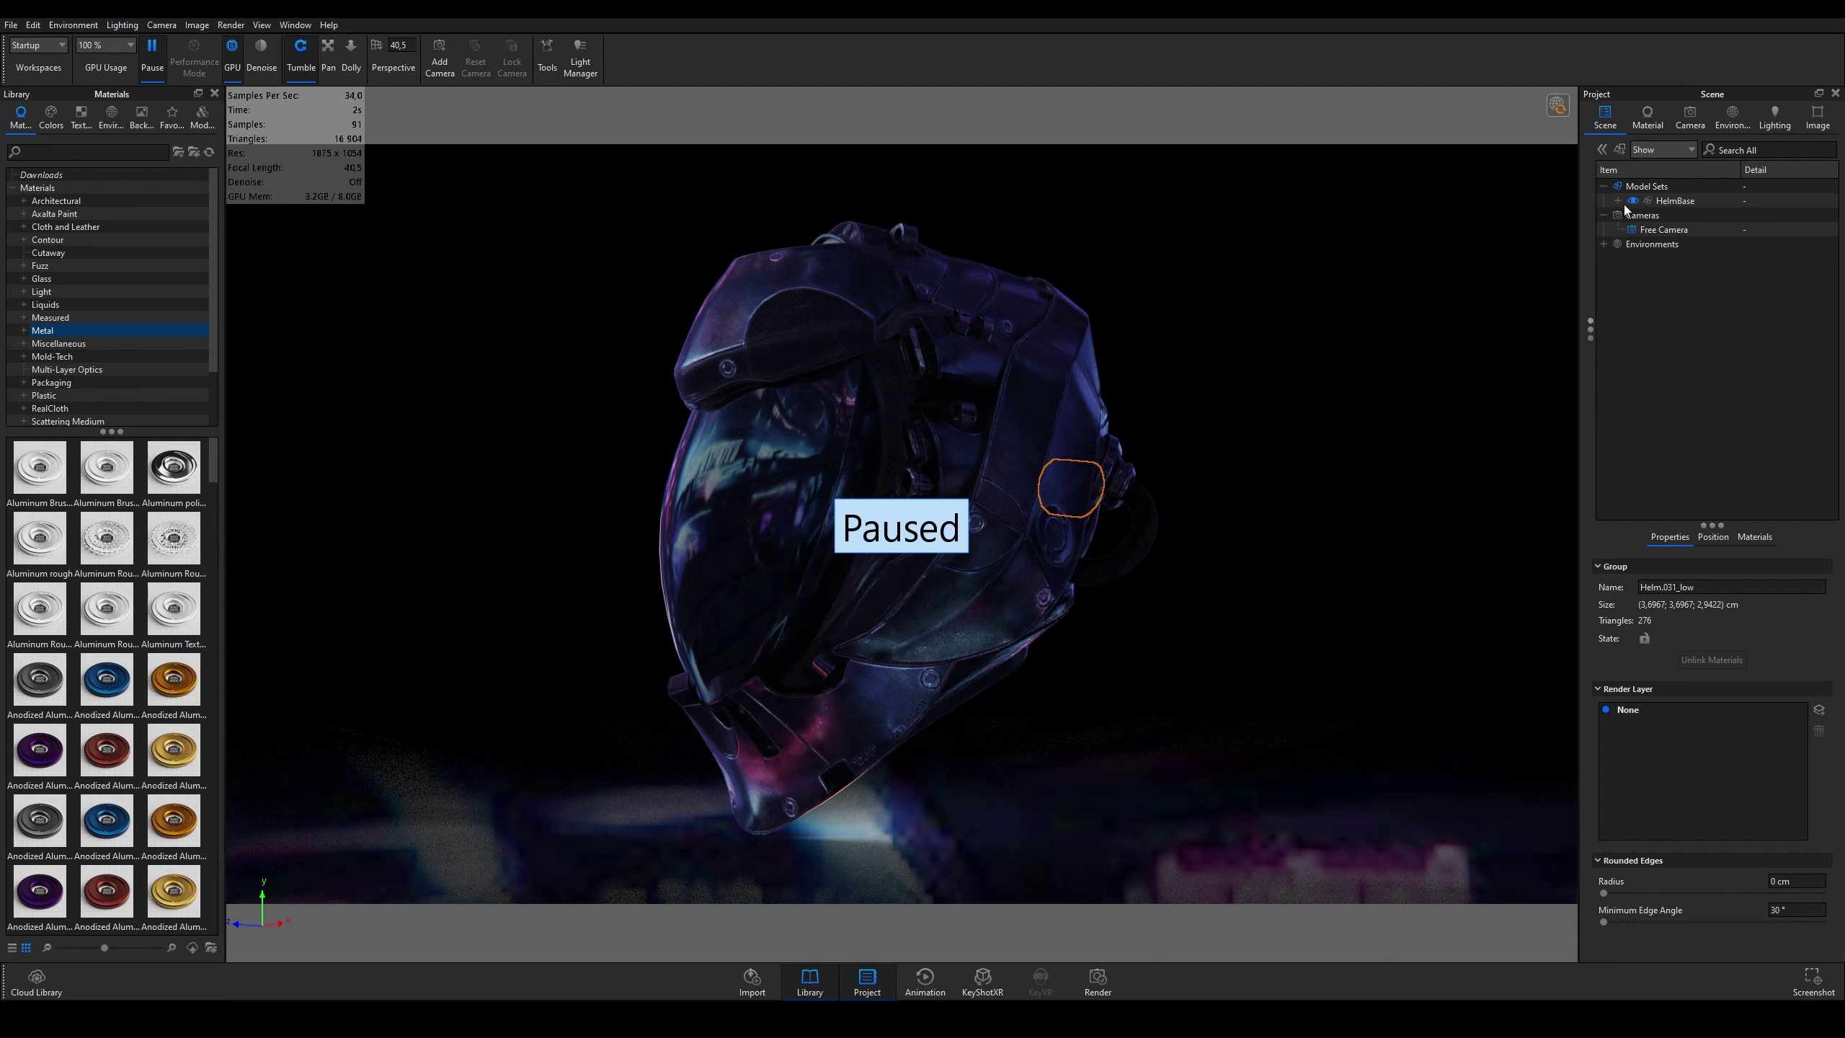
Step: Apply Aluminum Brushed to the helmet base, undo back to HelmBase material, and orbit upright
{"action": "left_click", "coordinate": [1635, 118]}
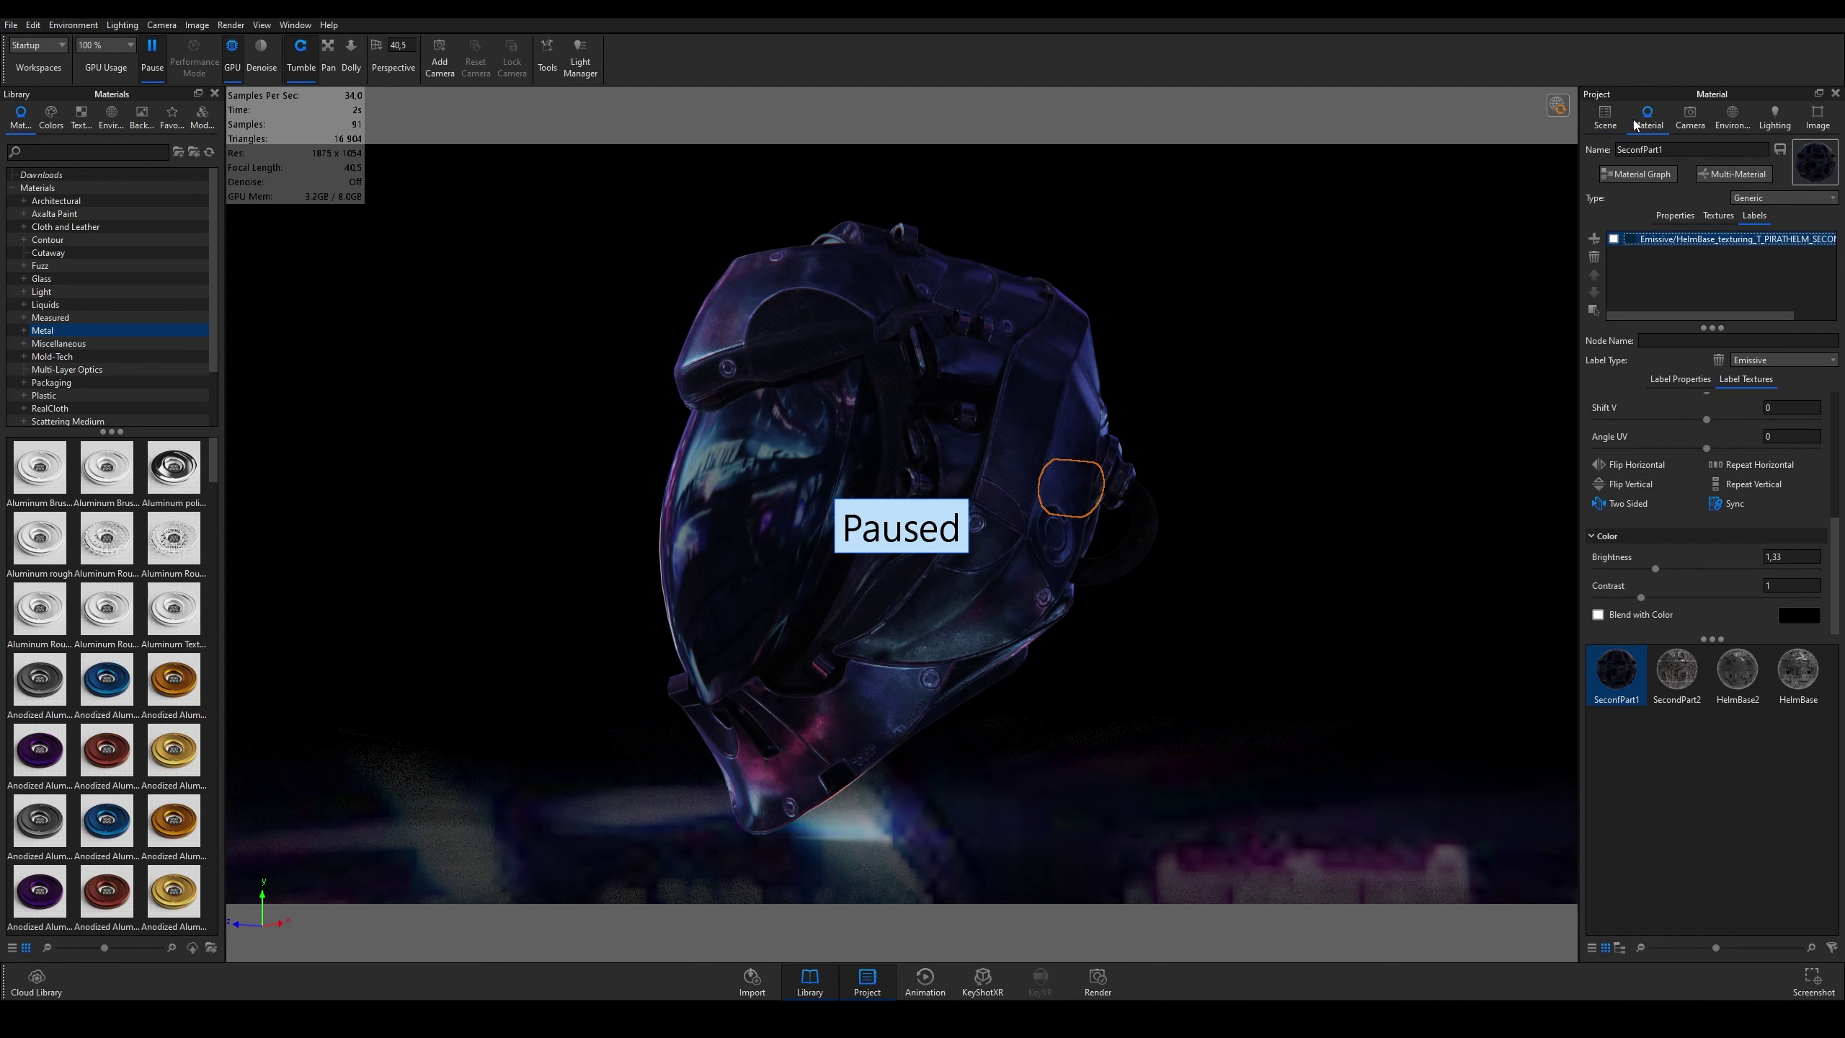
{"action": "left_click", "coordinate": [1629, 879]}
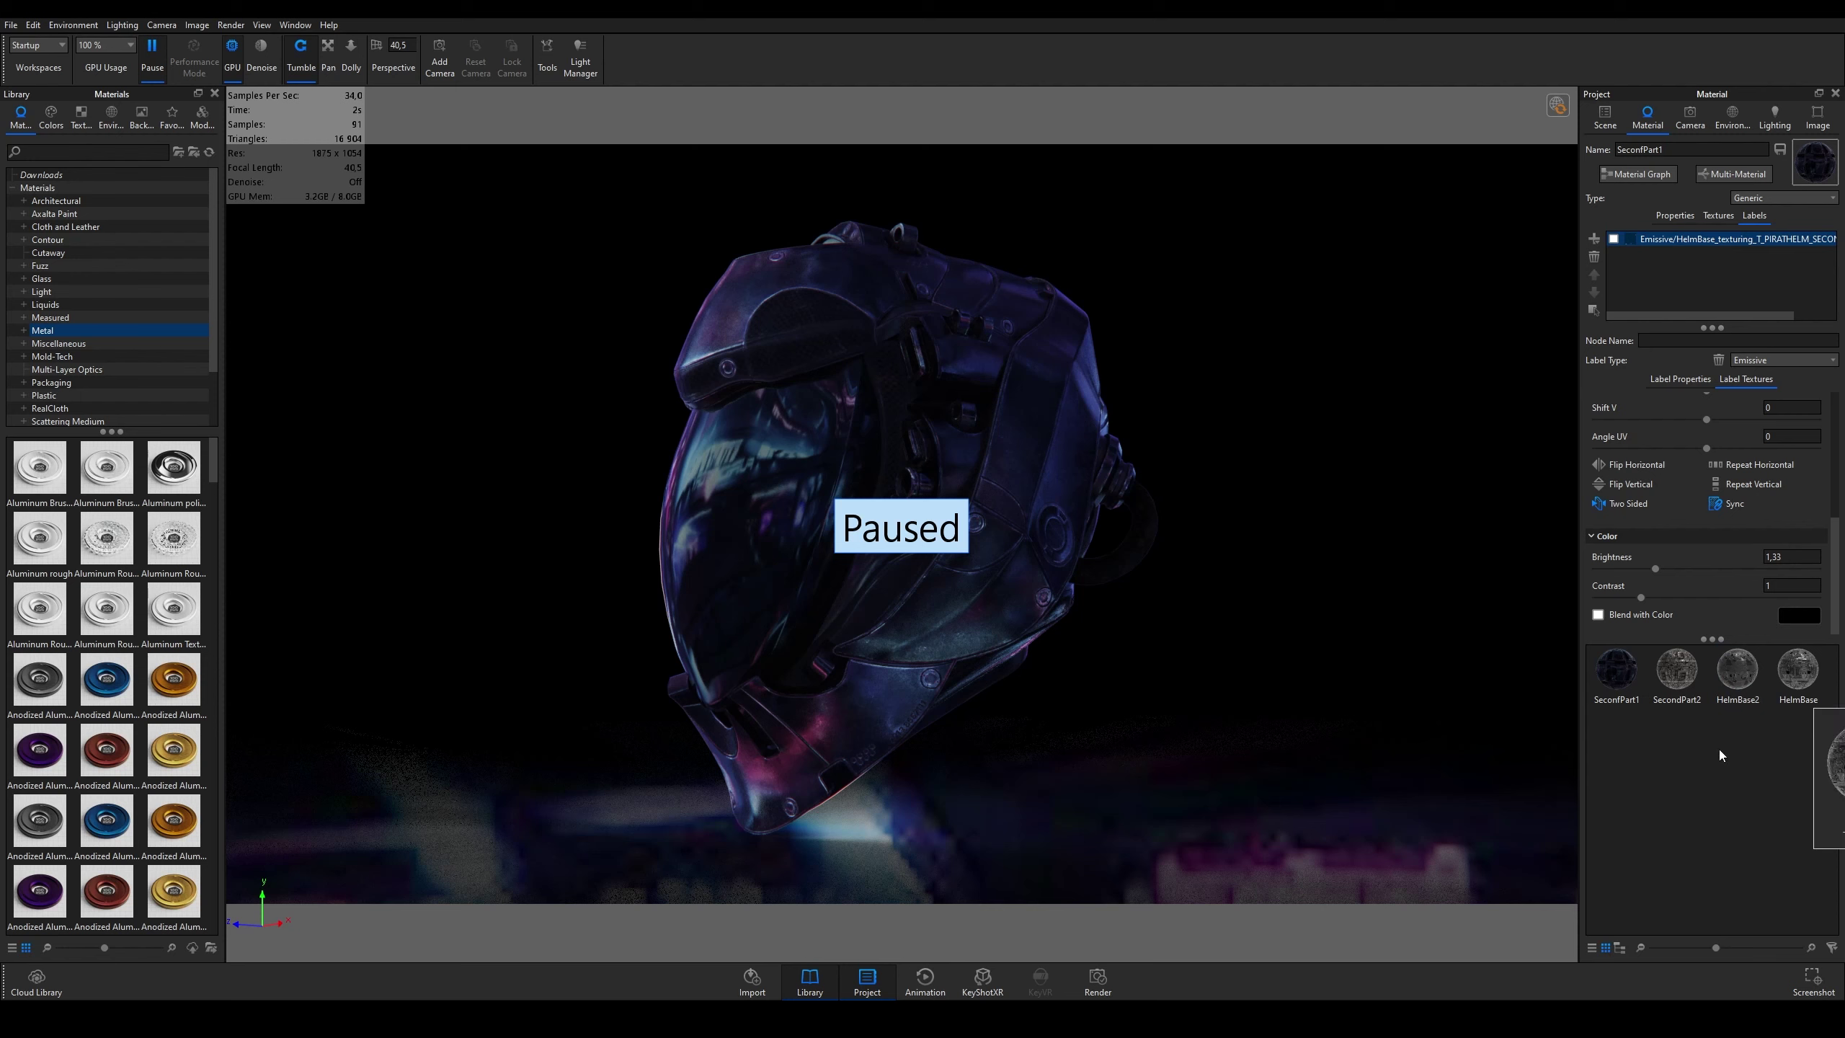
{"action": "left_click", "coordinate": [154, 47]}
{"action": "left_click_drag", "start_coordinate": [39, 469], "coordinate": [972, 590]}
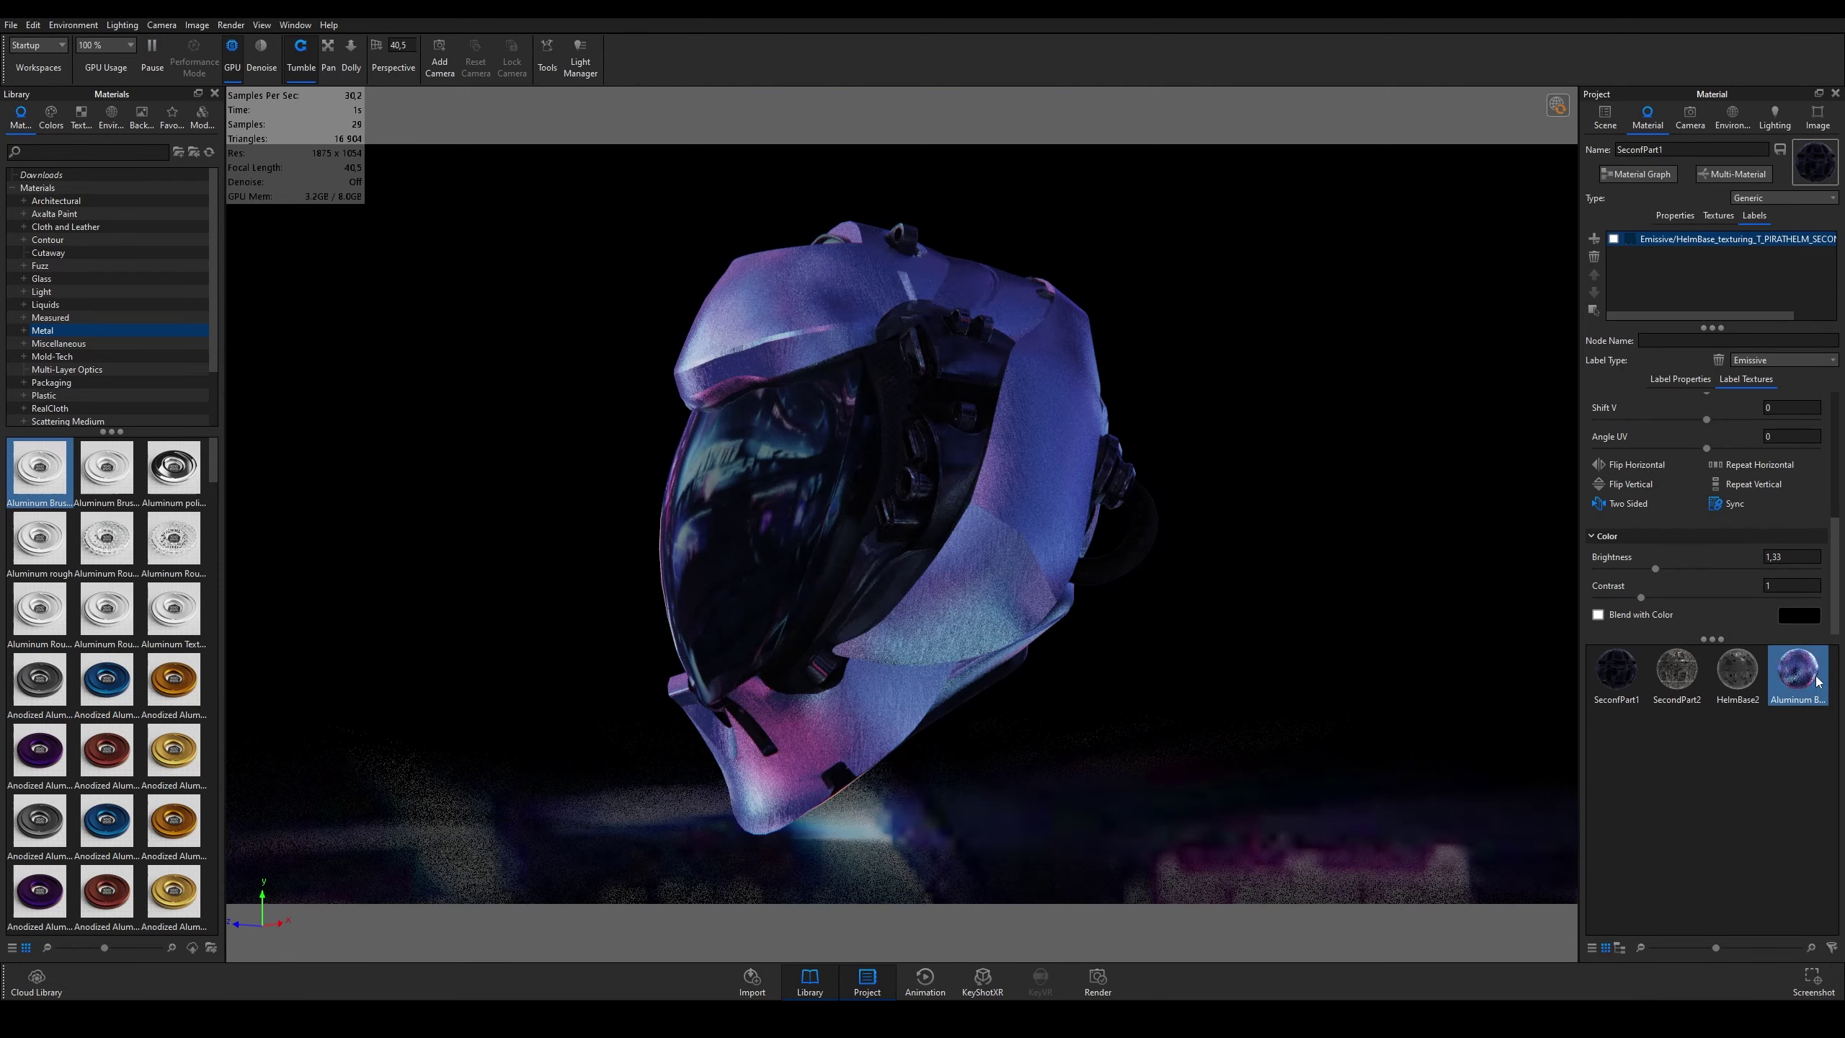
{"action": "mouse_move", "coordinate": [1060, 474]}
{"action": "left_mouse_down"}
{"action": "mouse_move", "coordinate": [988, 470]}
{"action": "mouse_move", "coordinate": [1330, 461]}
{"action": "mouse_move", "coordinate": [379, 709]}
{"action": "mouse_move", "coordinate": [938, 558]}
{"action": "mouse_move", "coordinate": [997, 401]}
{"action": "left_mouse_up"}
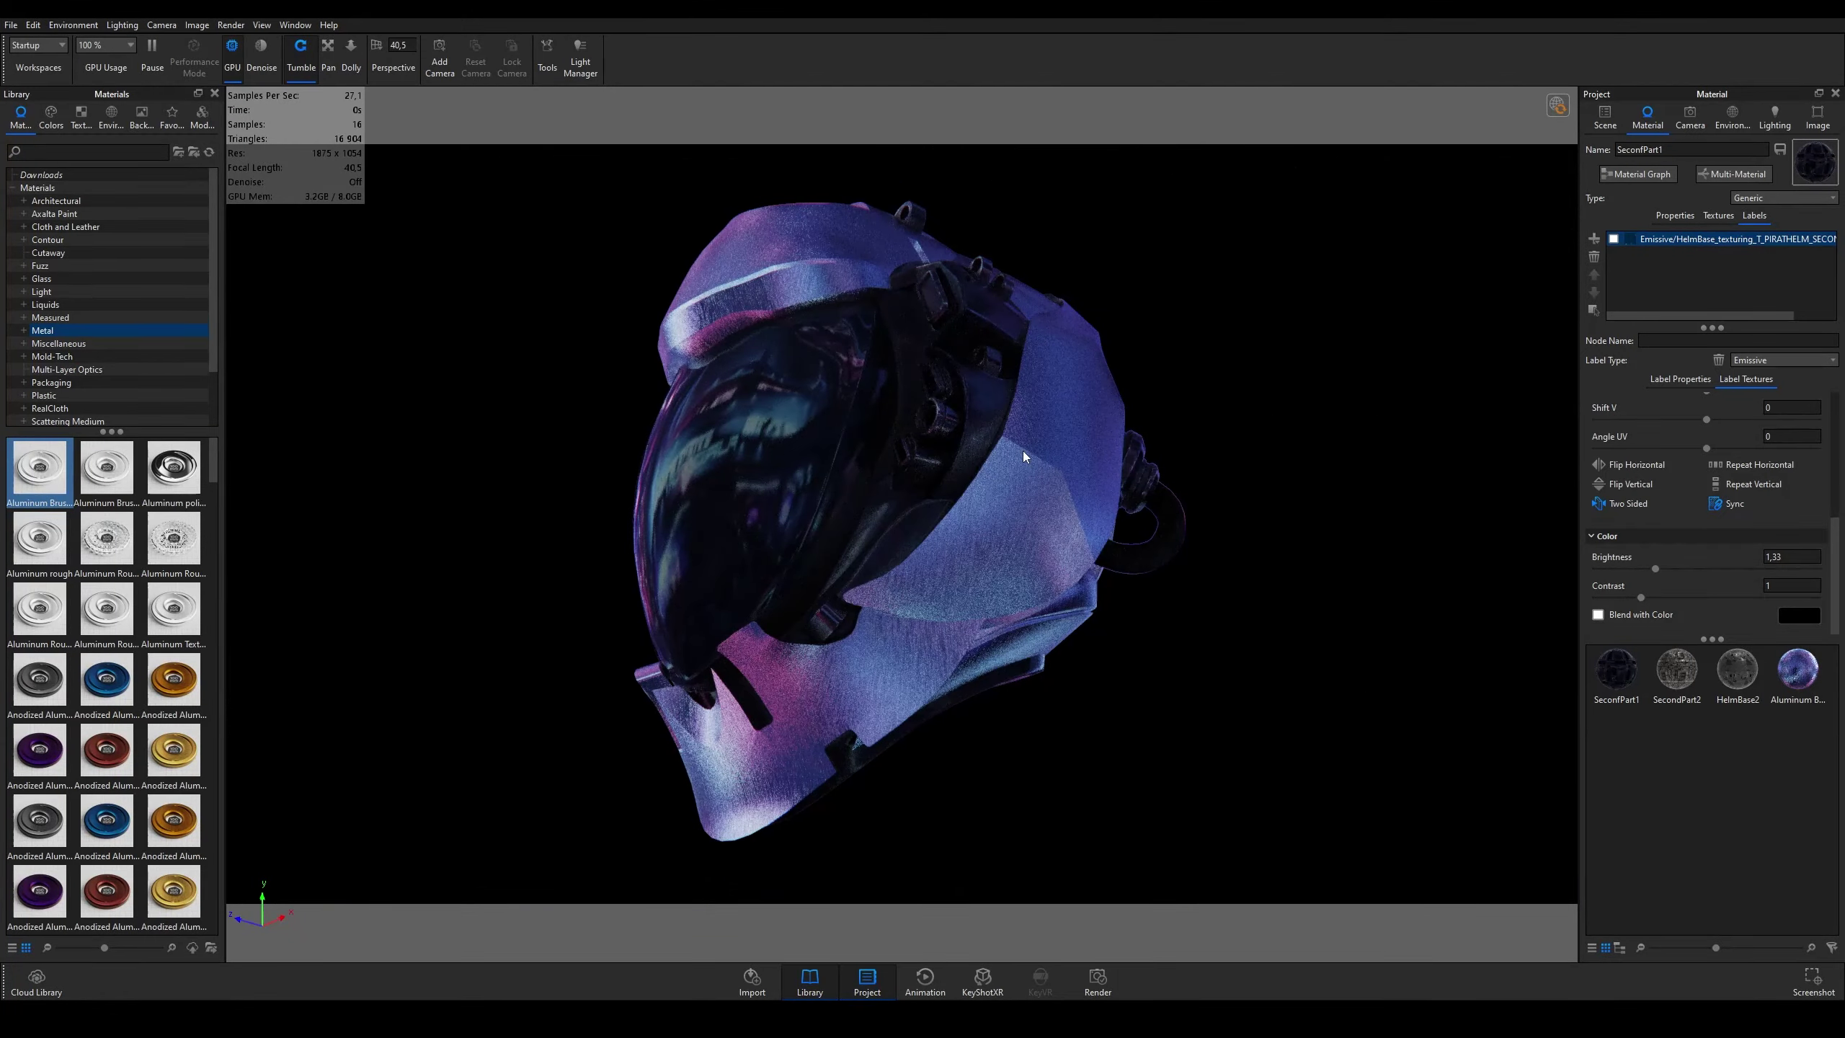
{"action": "key", "text": "ctrl+z"}
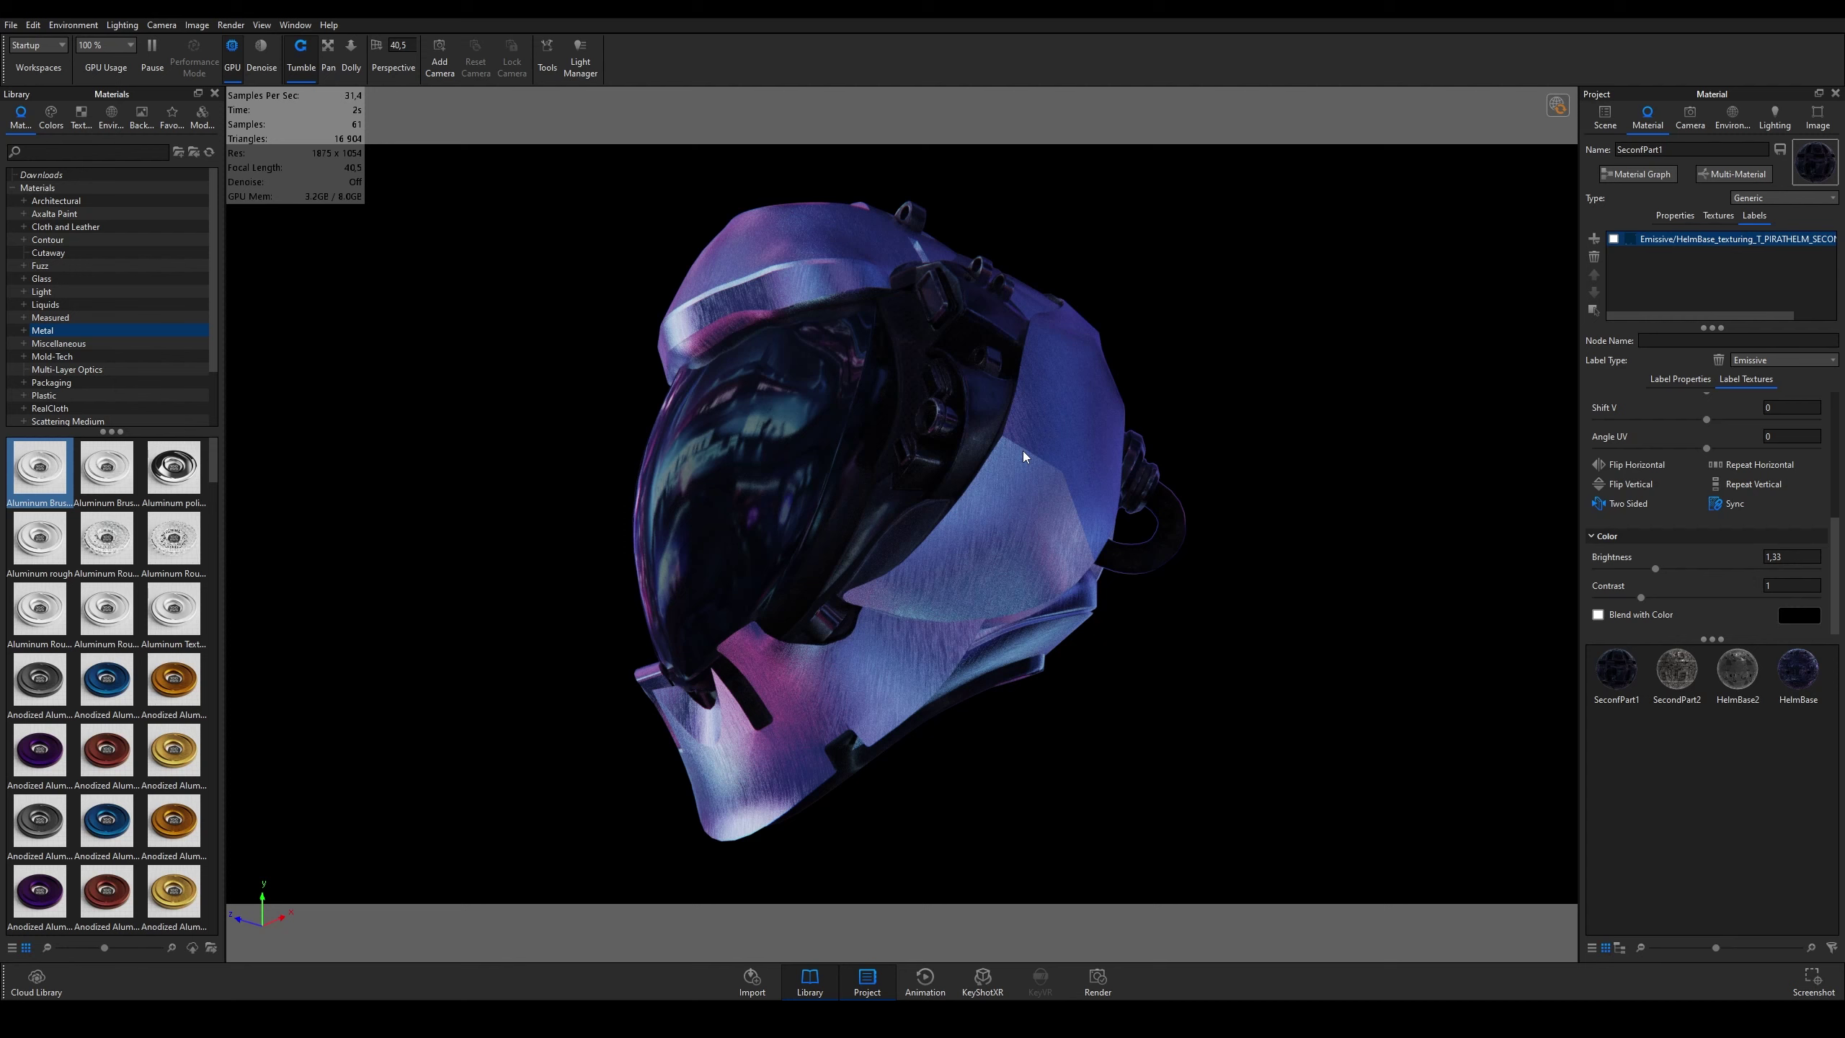
{"action": "left_click_drag", "start_coordinate": [1024, 456], "coordinate": [819, 334]}
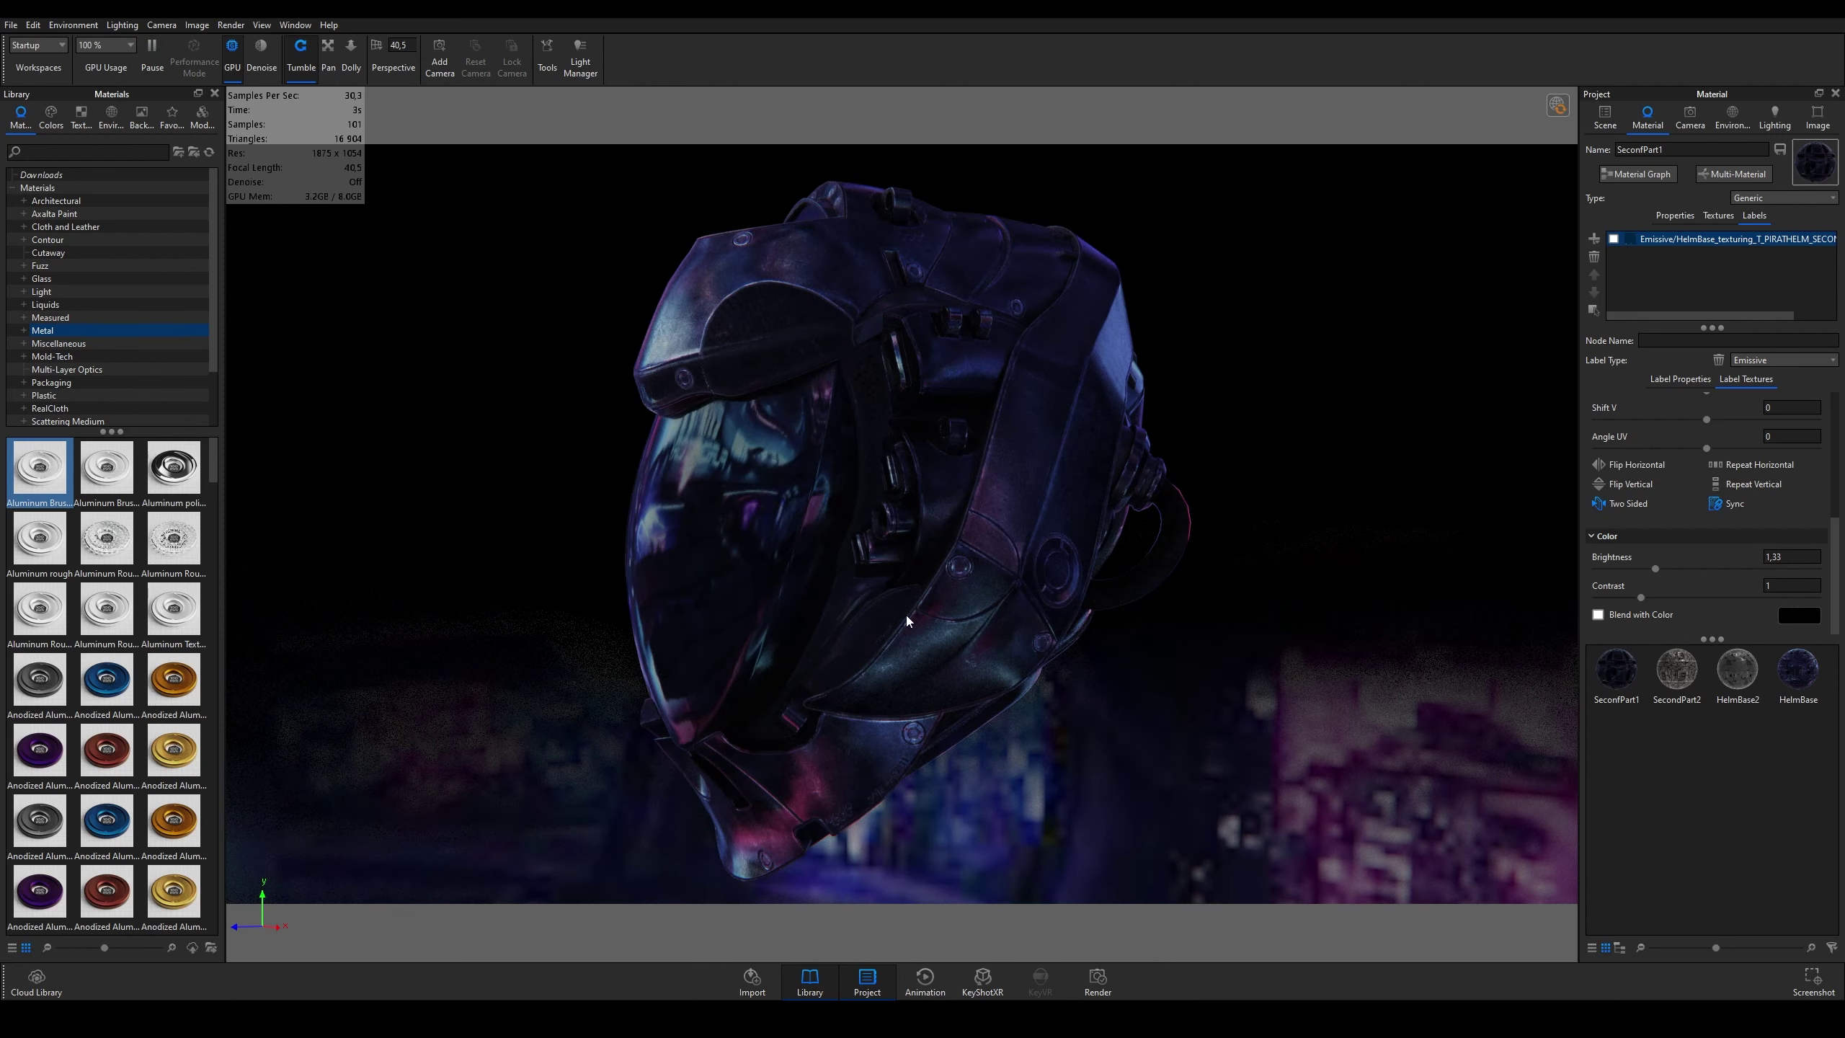
Step: Nudge the camera slightly around the helmet while the live render accumulates samples
{"action": "left_click_drag", "start_coordinate": [906, 620], "coordinate": [981, 610]}
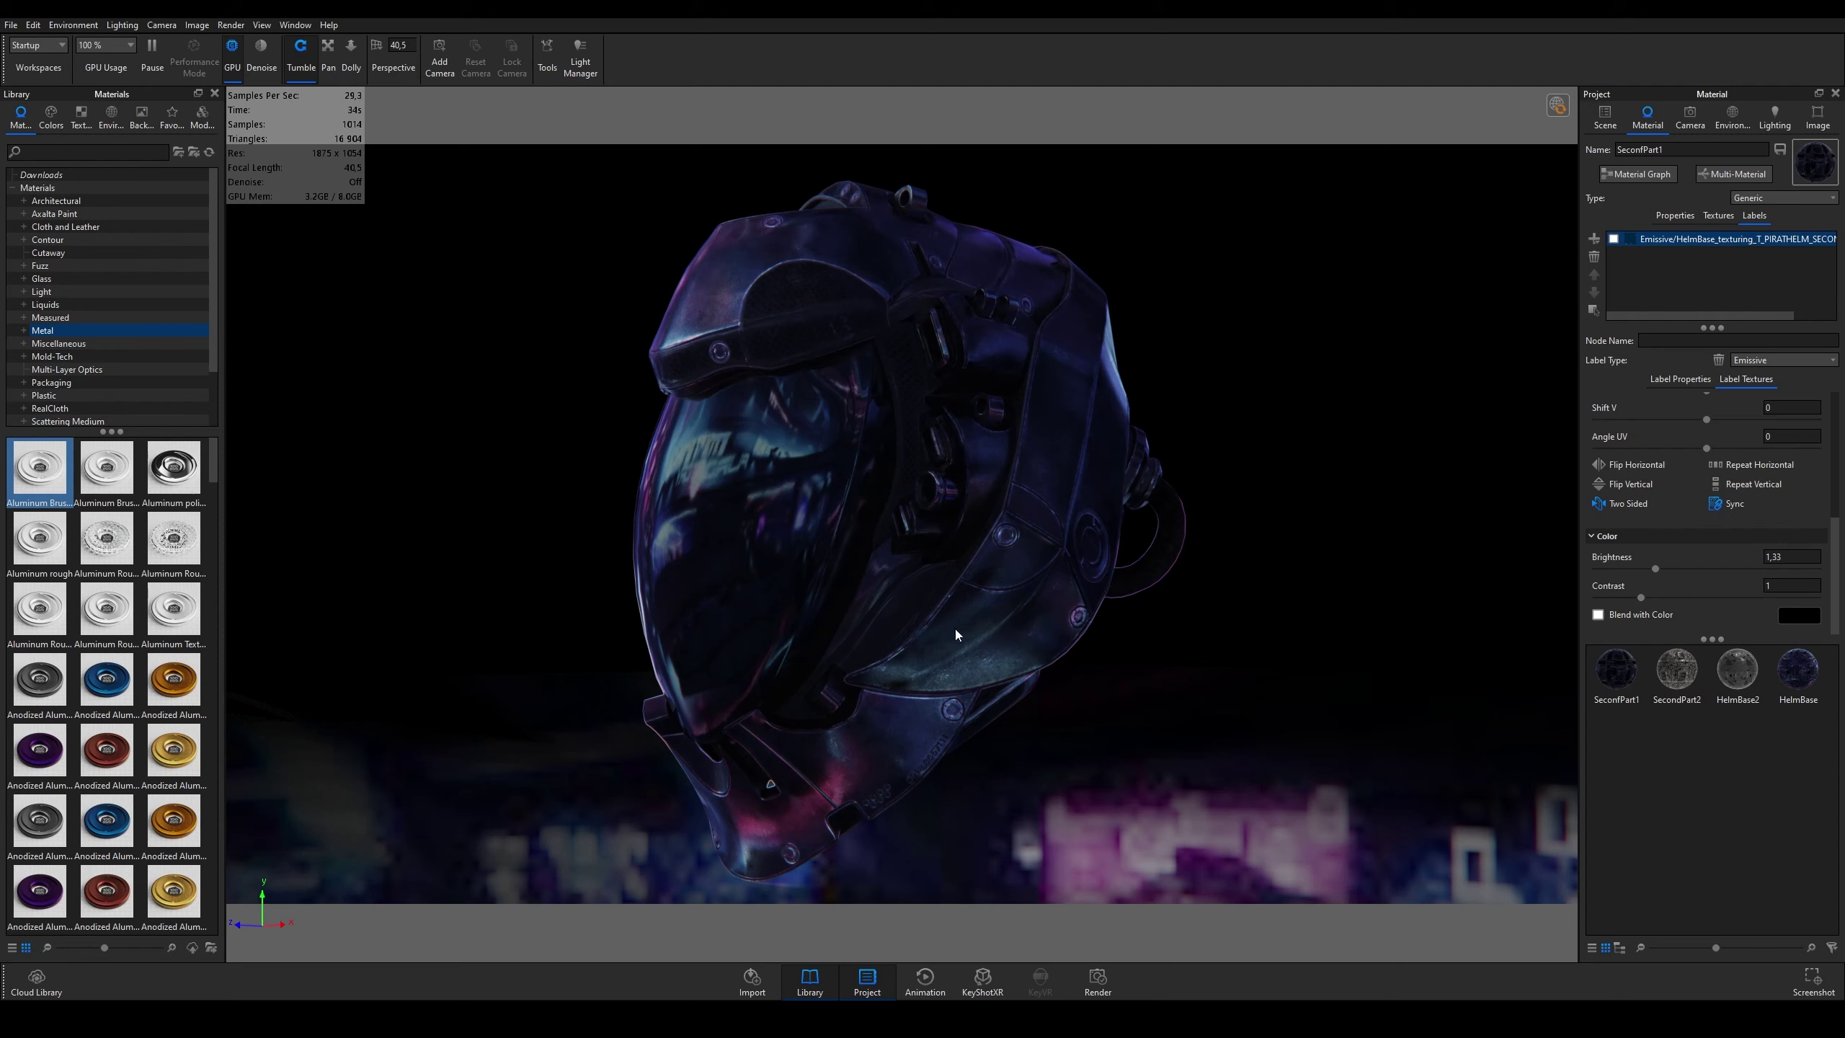
Step: Pause the render and select the SeconfPart1 material
{"action": "left_click", "coordinate": [1802, 694]}
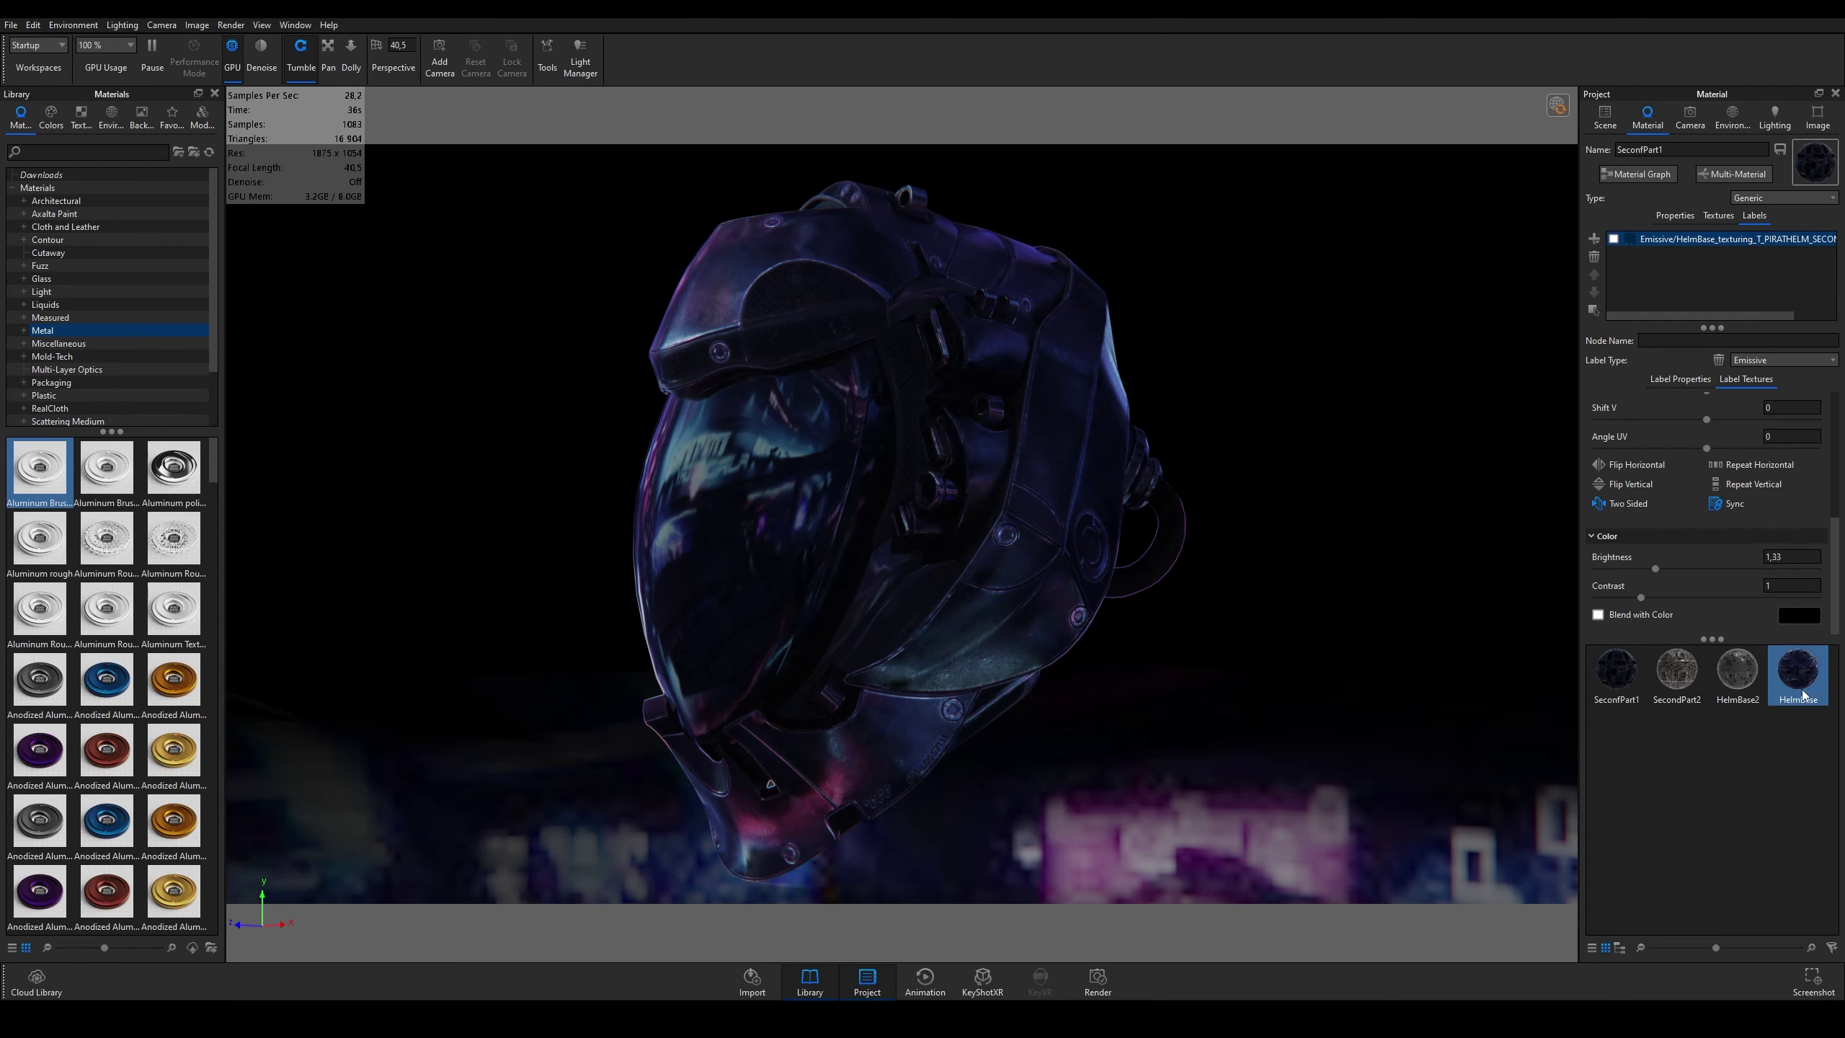
{"action": "left_click", "coordinate": [165, 64]}
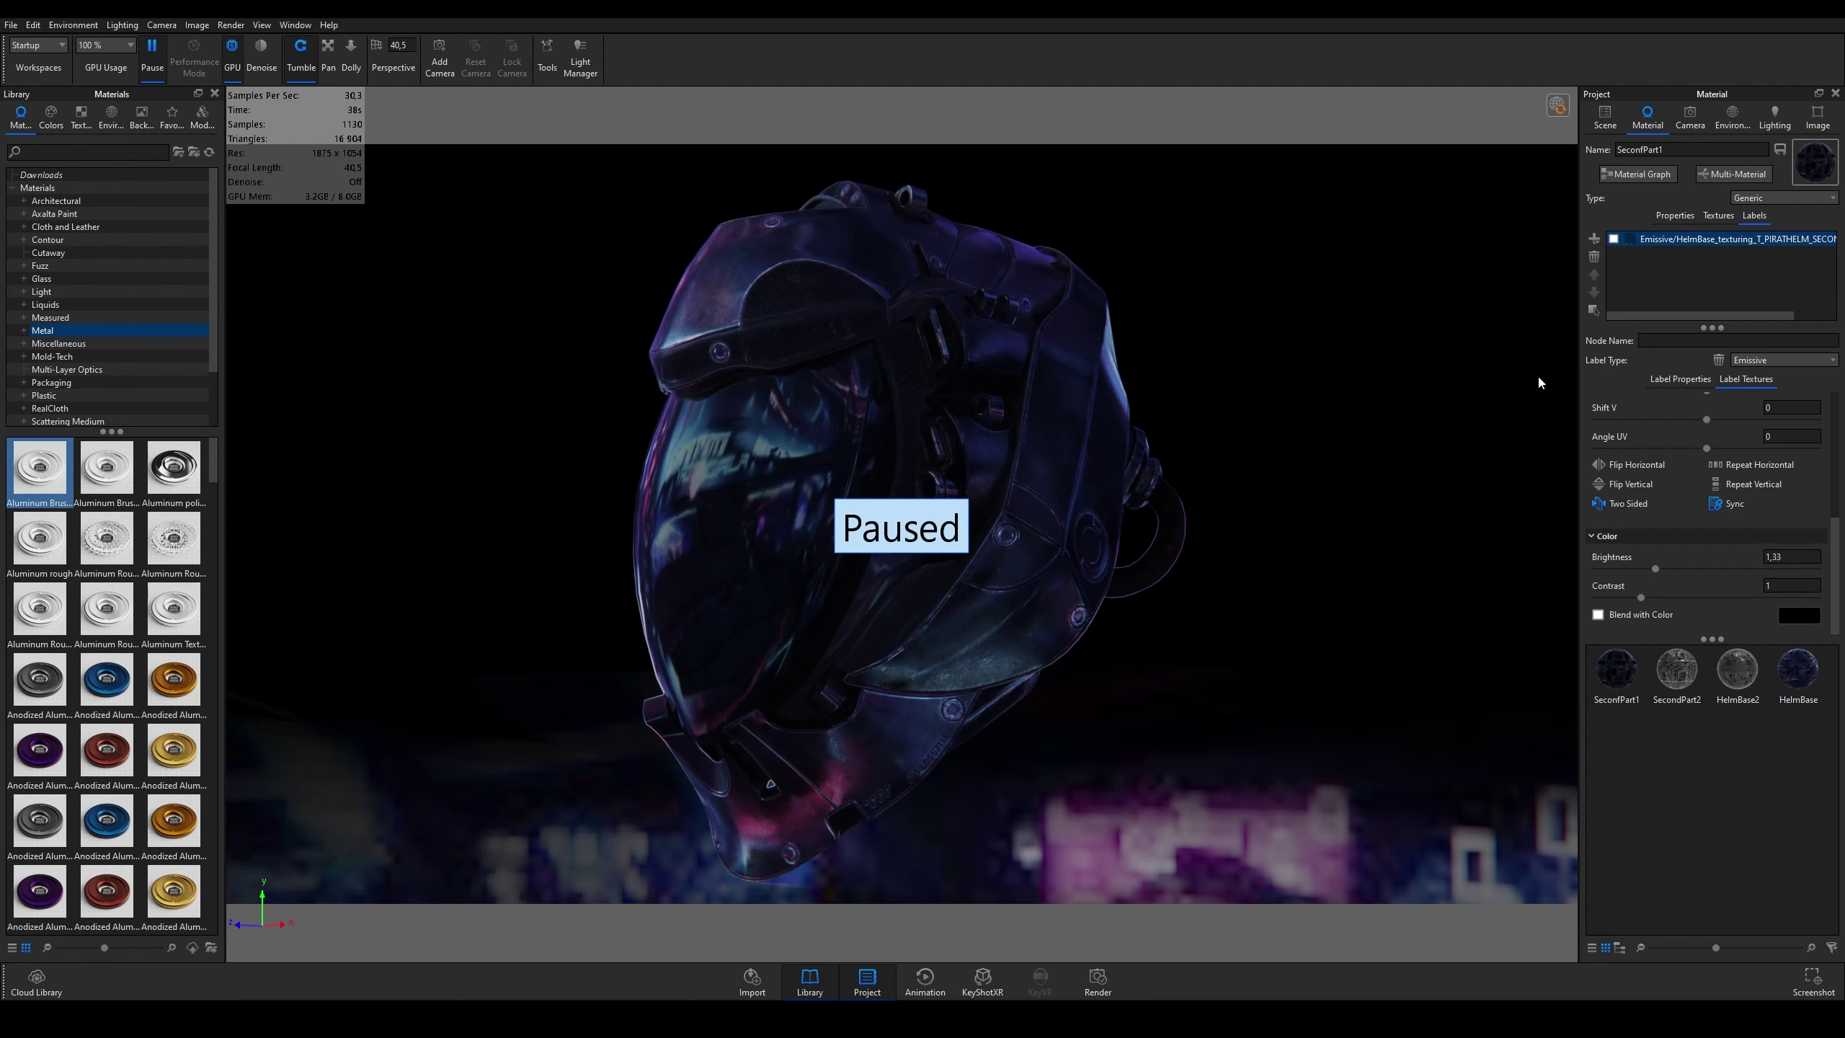
{"action": "left_click", "coordinate": [1626, 691]}
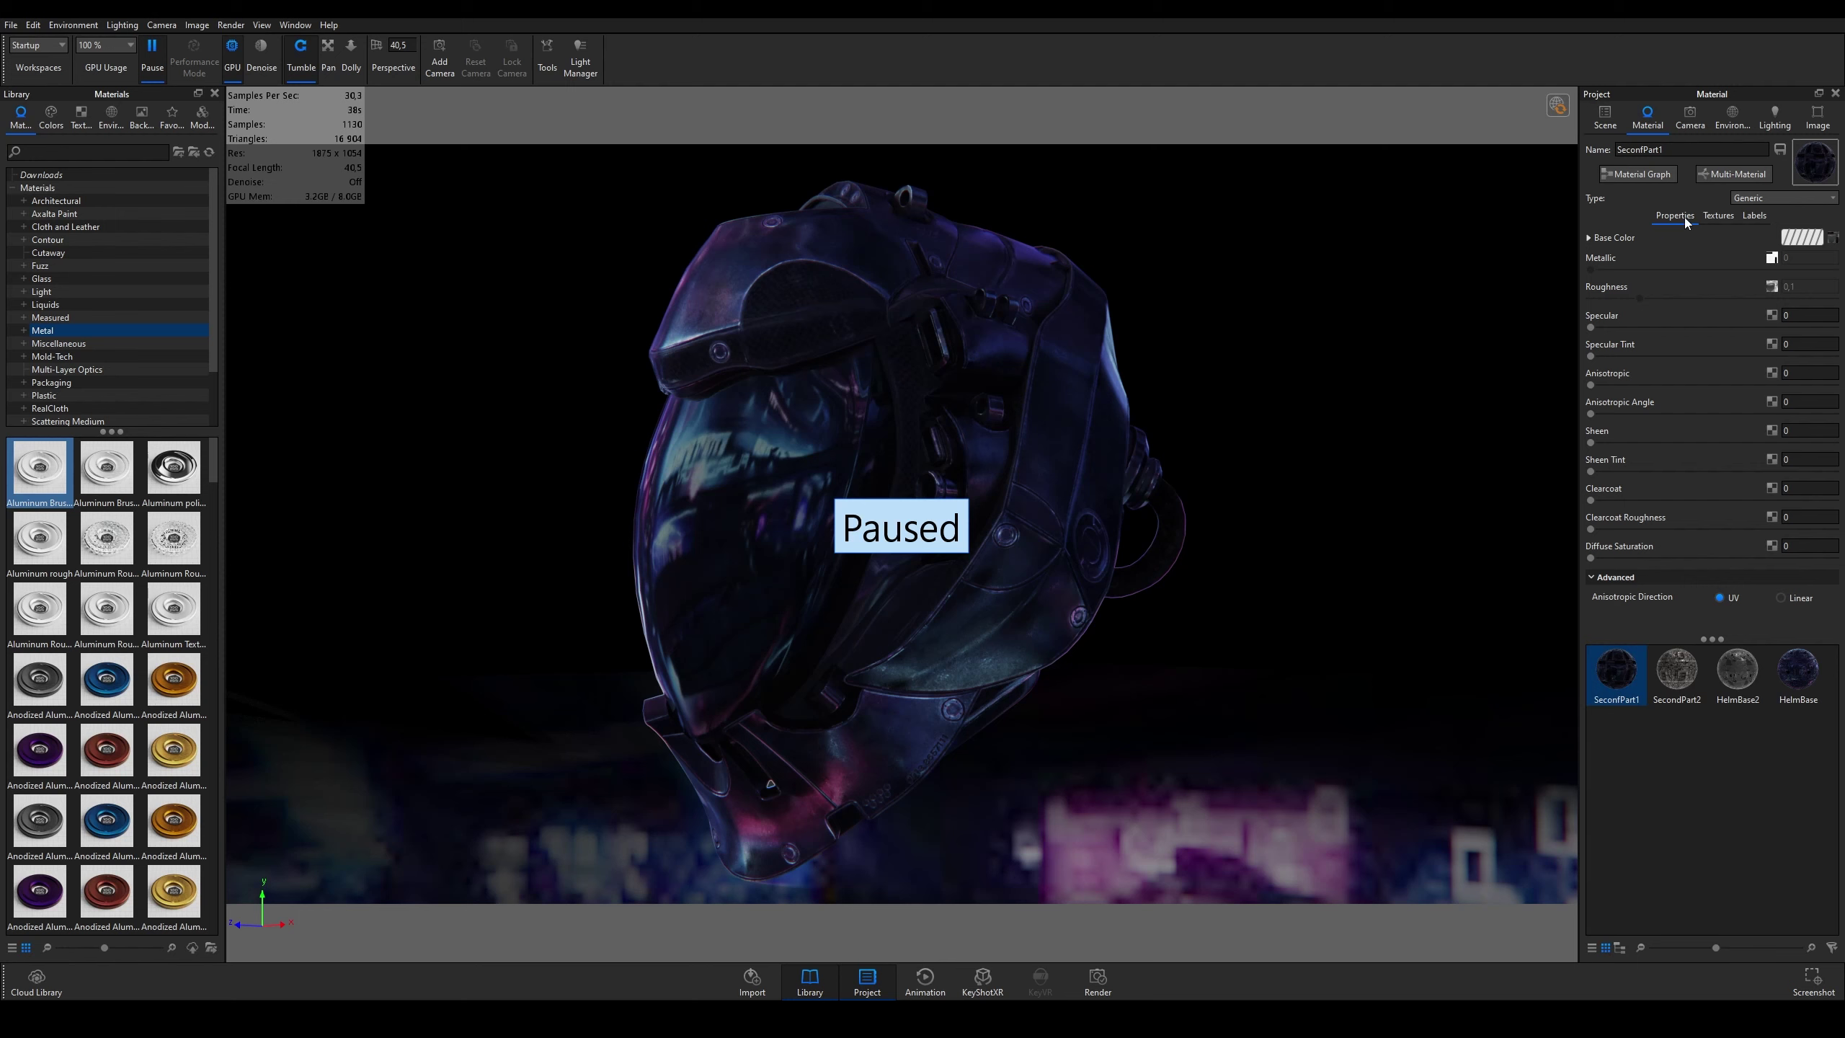
Step: Show SecondPart1's texture maps and keep UV as the normal map's mapping type
{"action": "left_click", "coordinate": [1719, 215]}
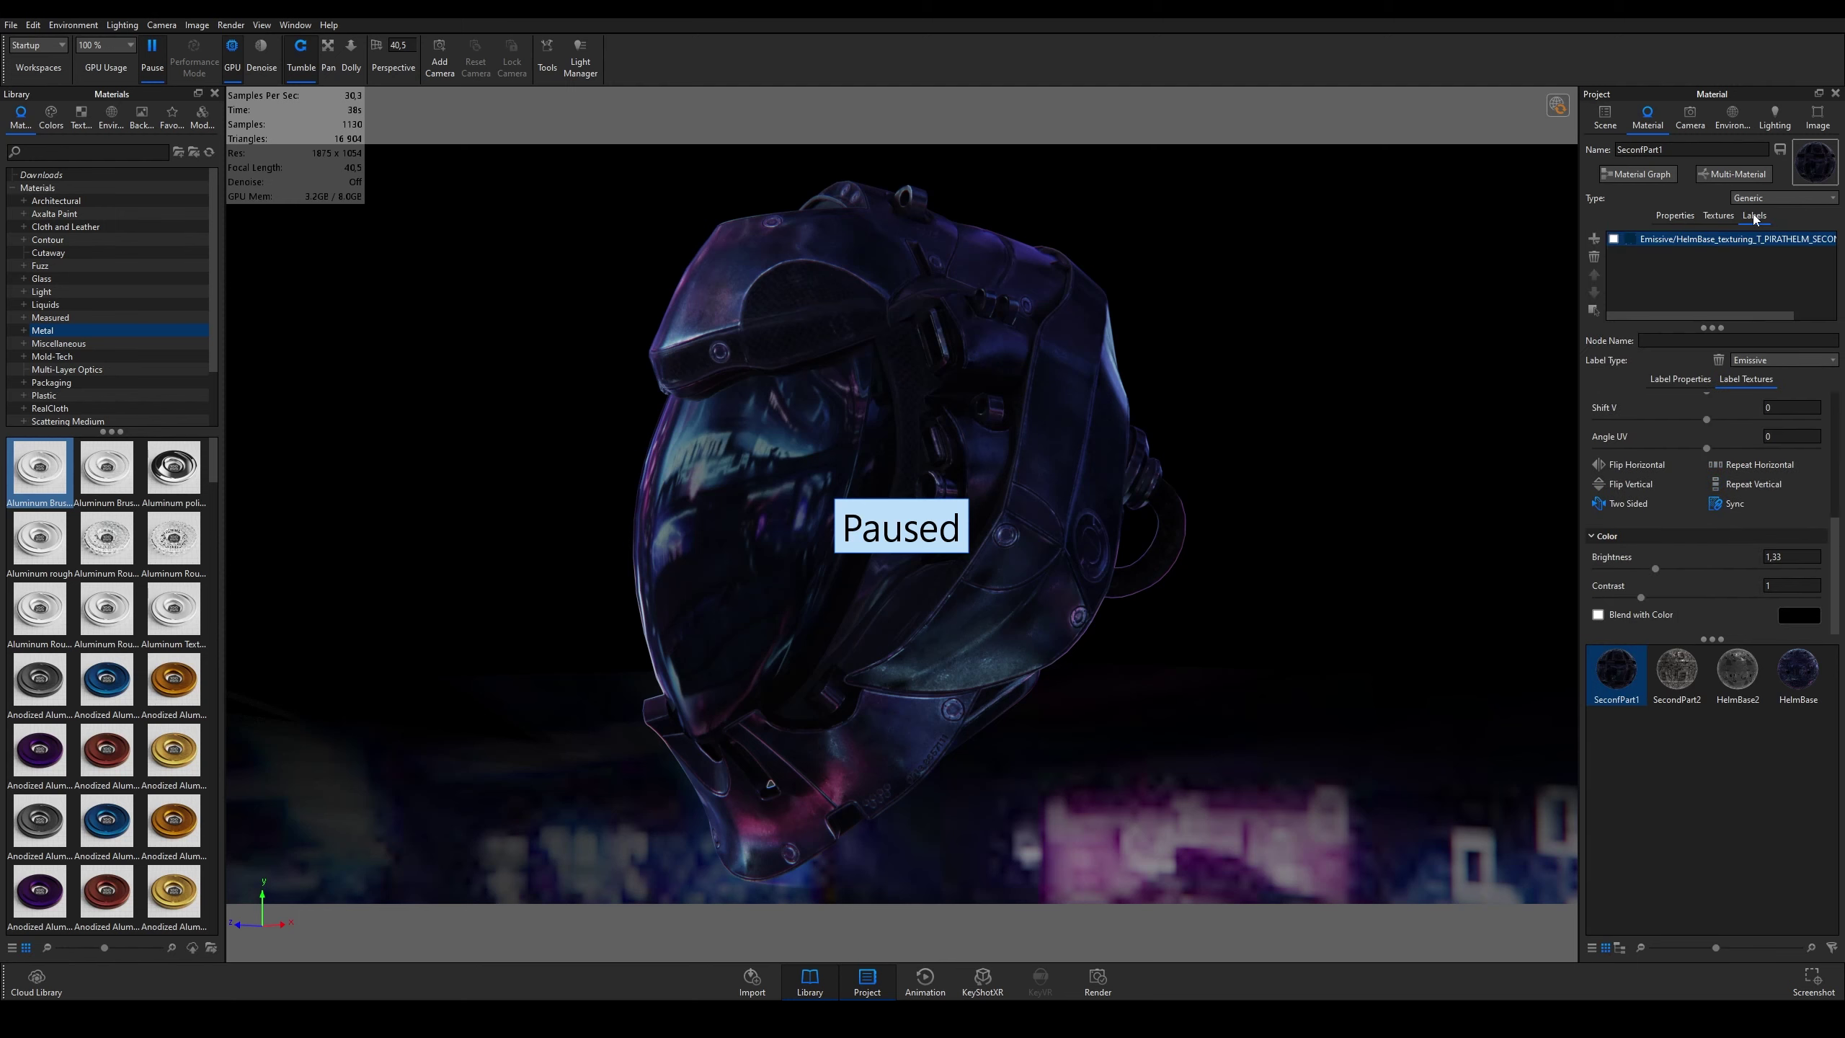
{"action": "left_click", "coordinate": [1719, 216]}
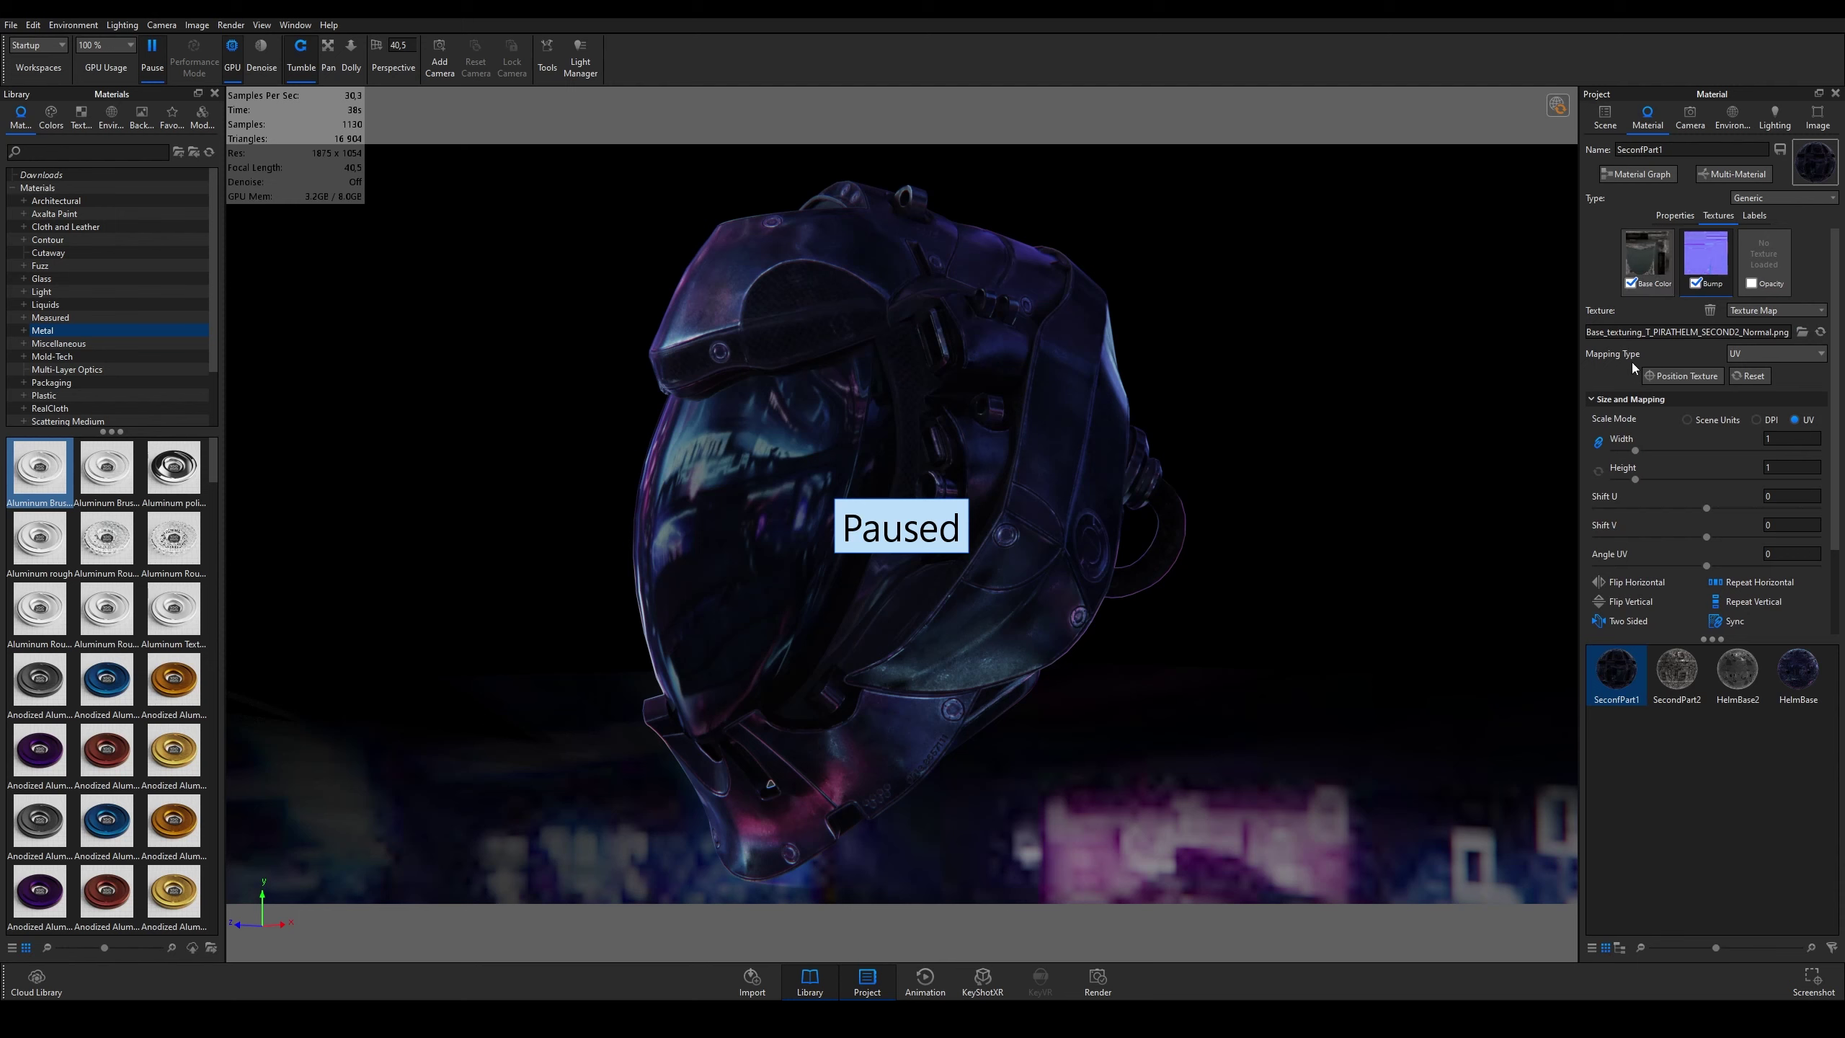
{"action": "left_click", "coordinate": [1766, 356]}
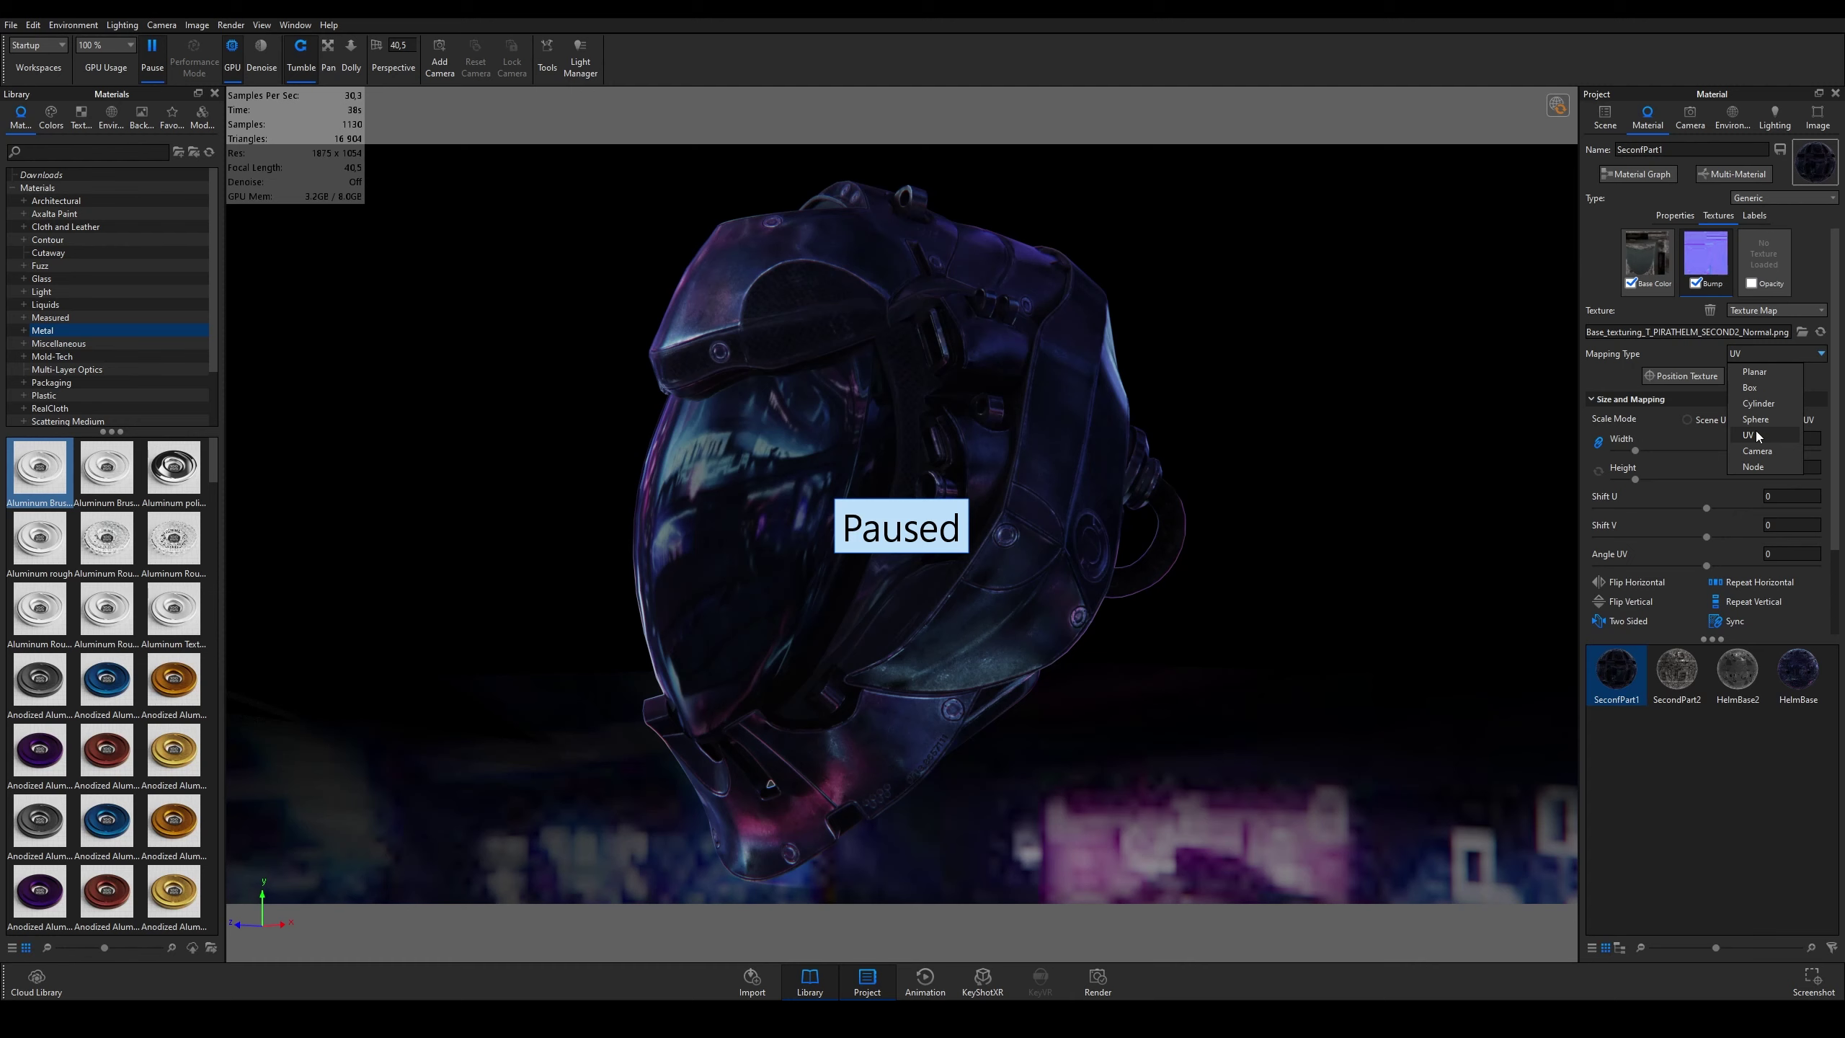
{"action": "left_click", "coordinate": [1756, 435]}
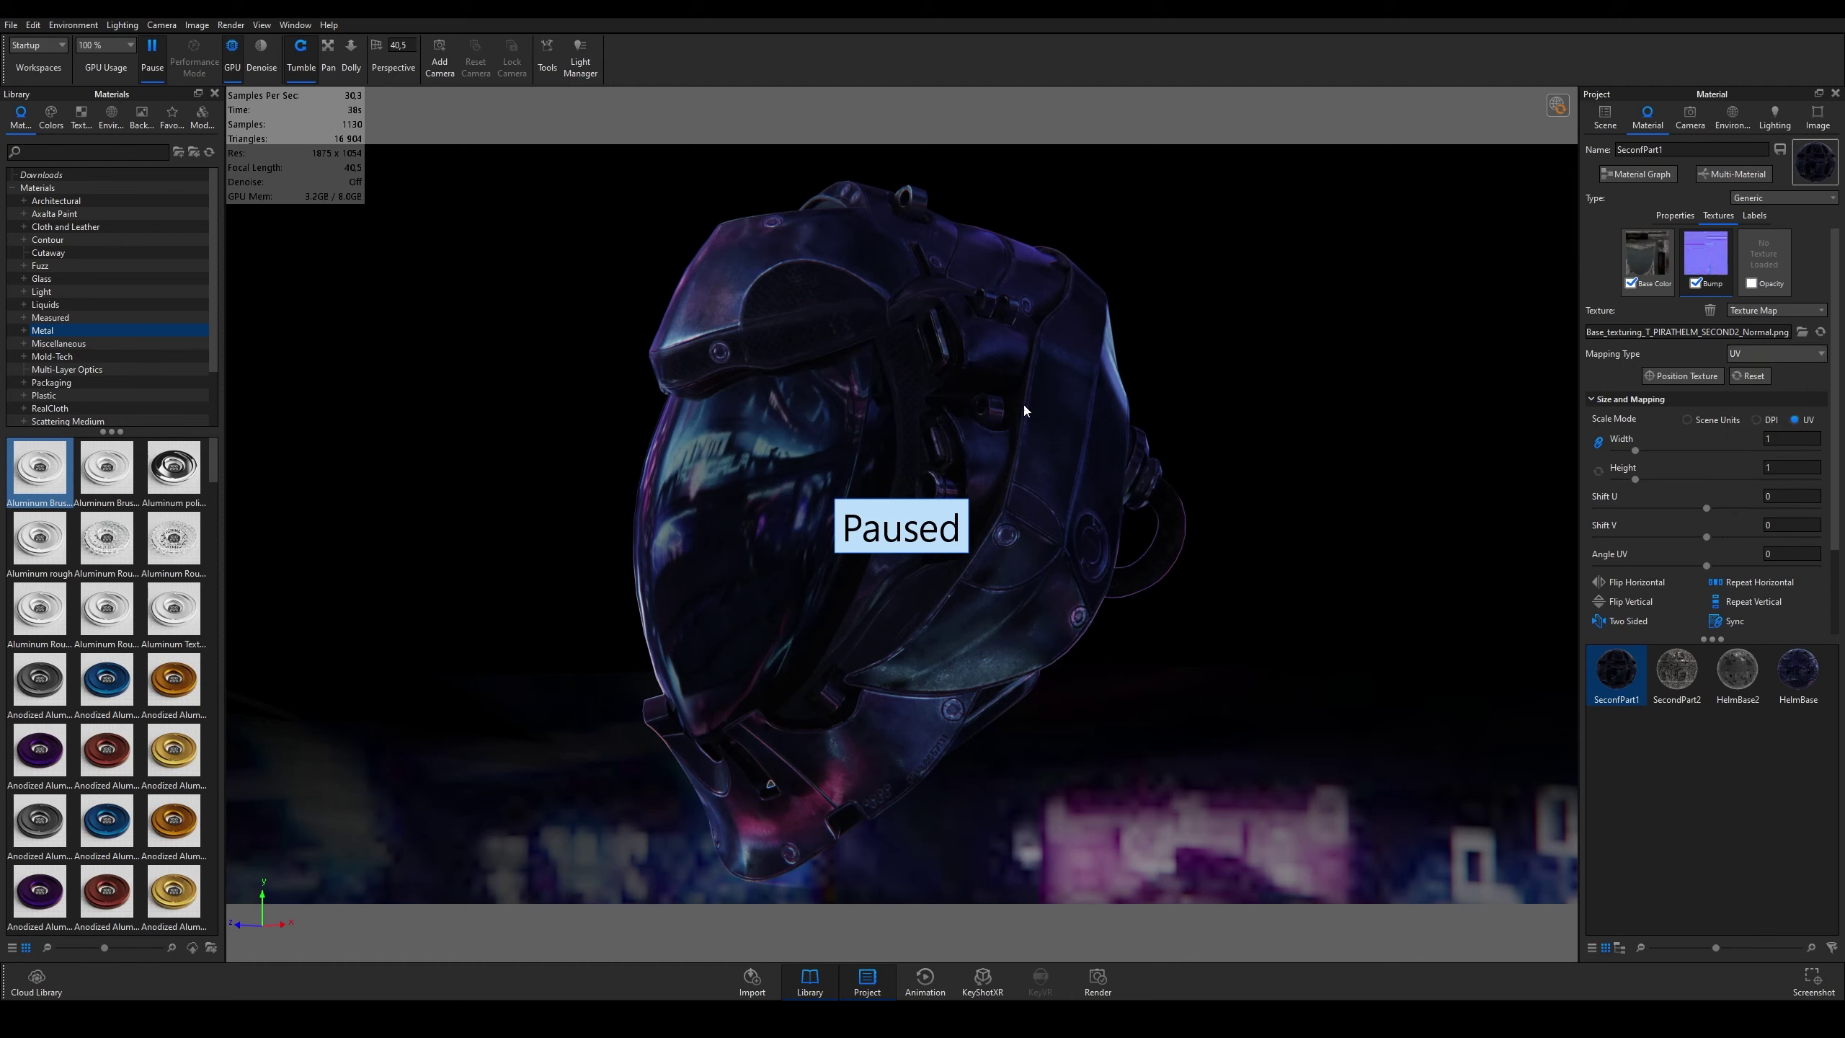
Step: Inspect SecondPart1's base colour texture in Properties, then return to its texture maps
{"action": "left_click", "coordinate": [1670, 217]}
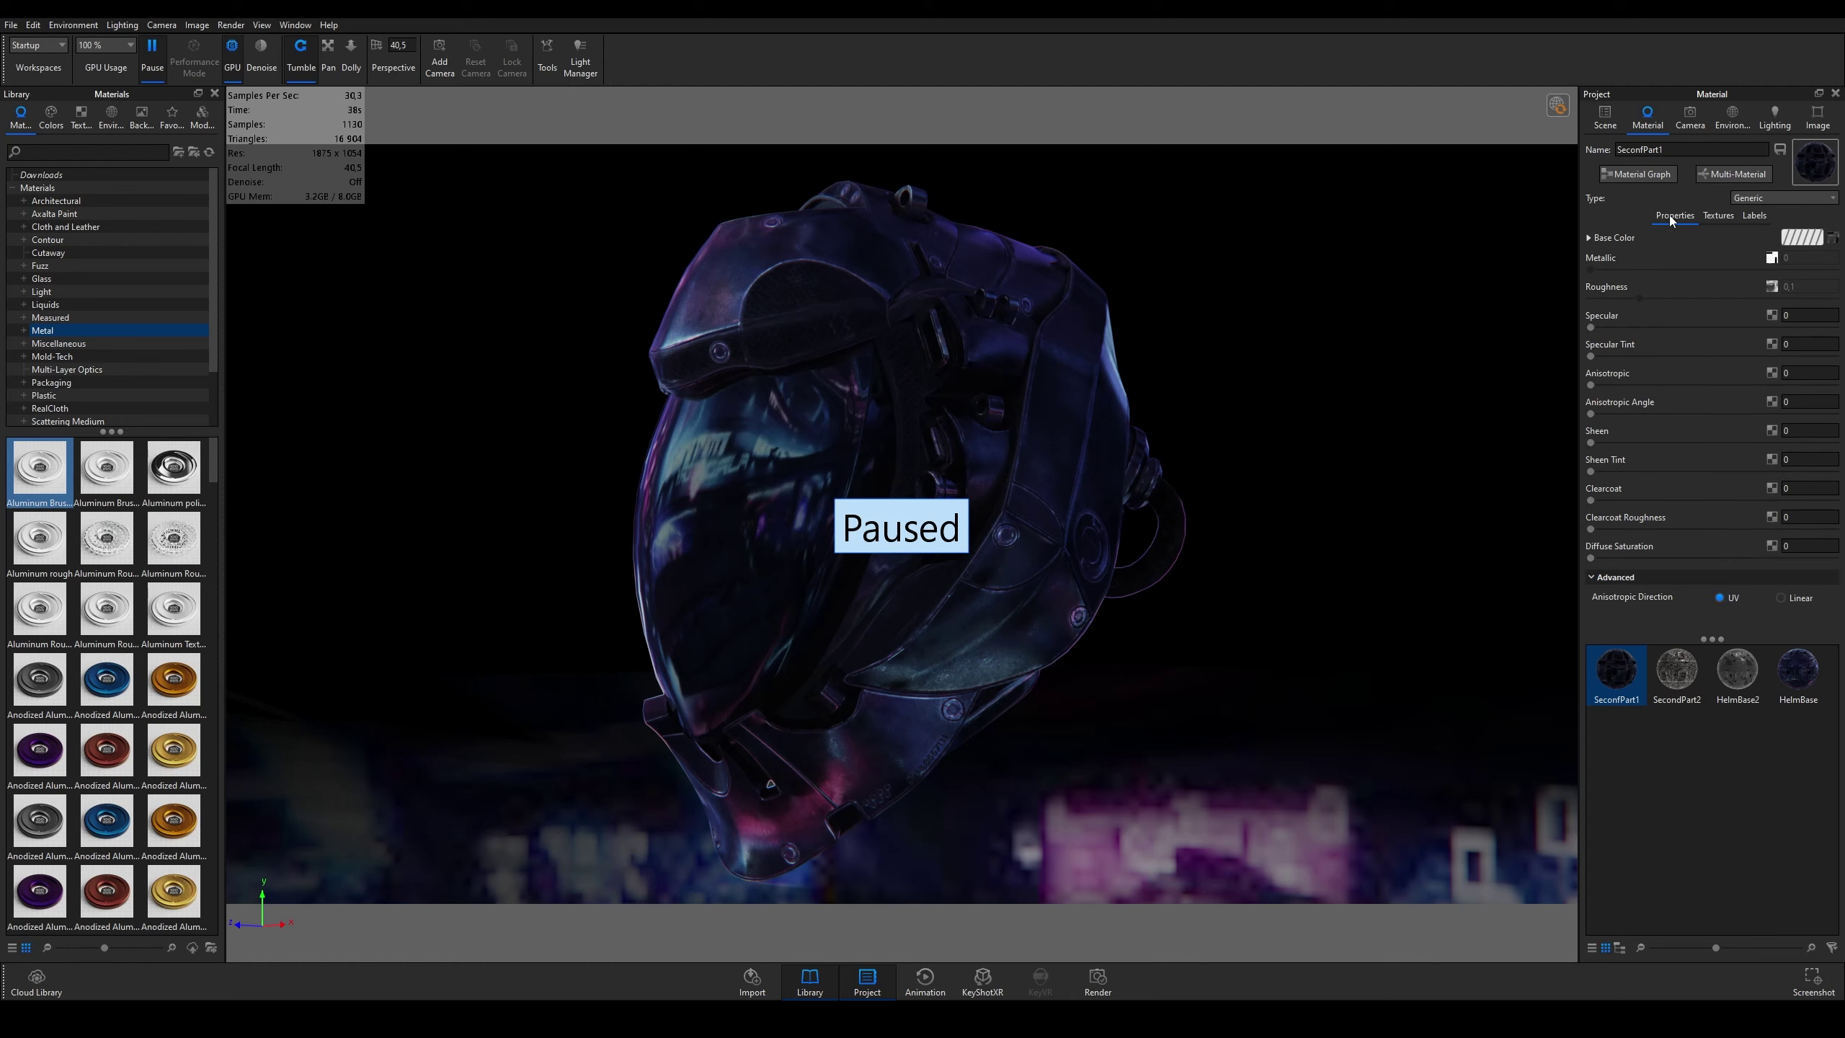
{"action": "left_click", "coordinate": [1617, 238]}
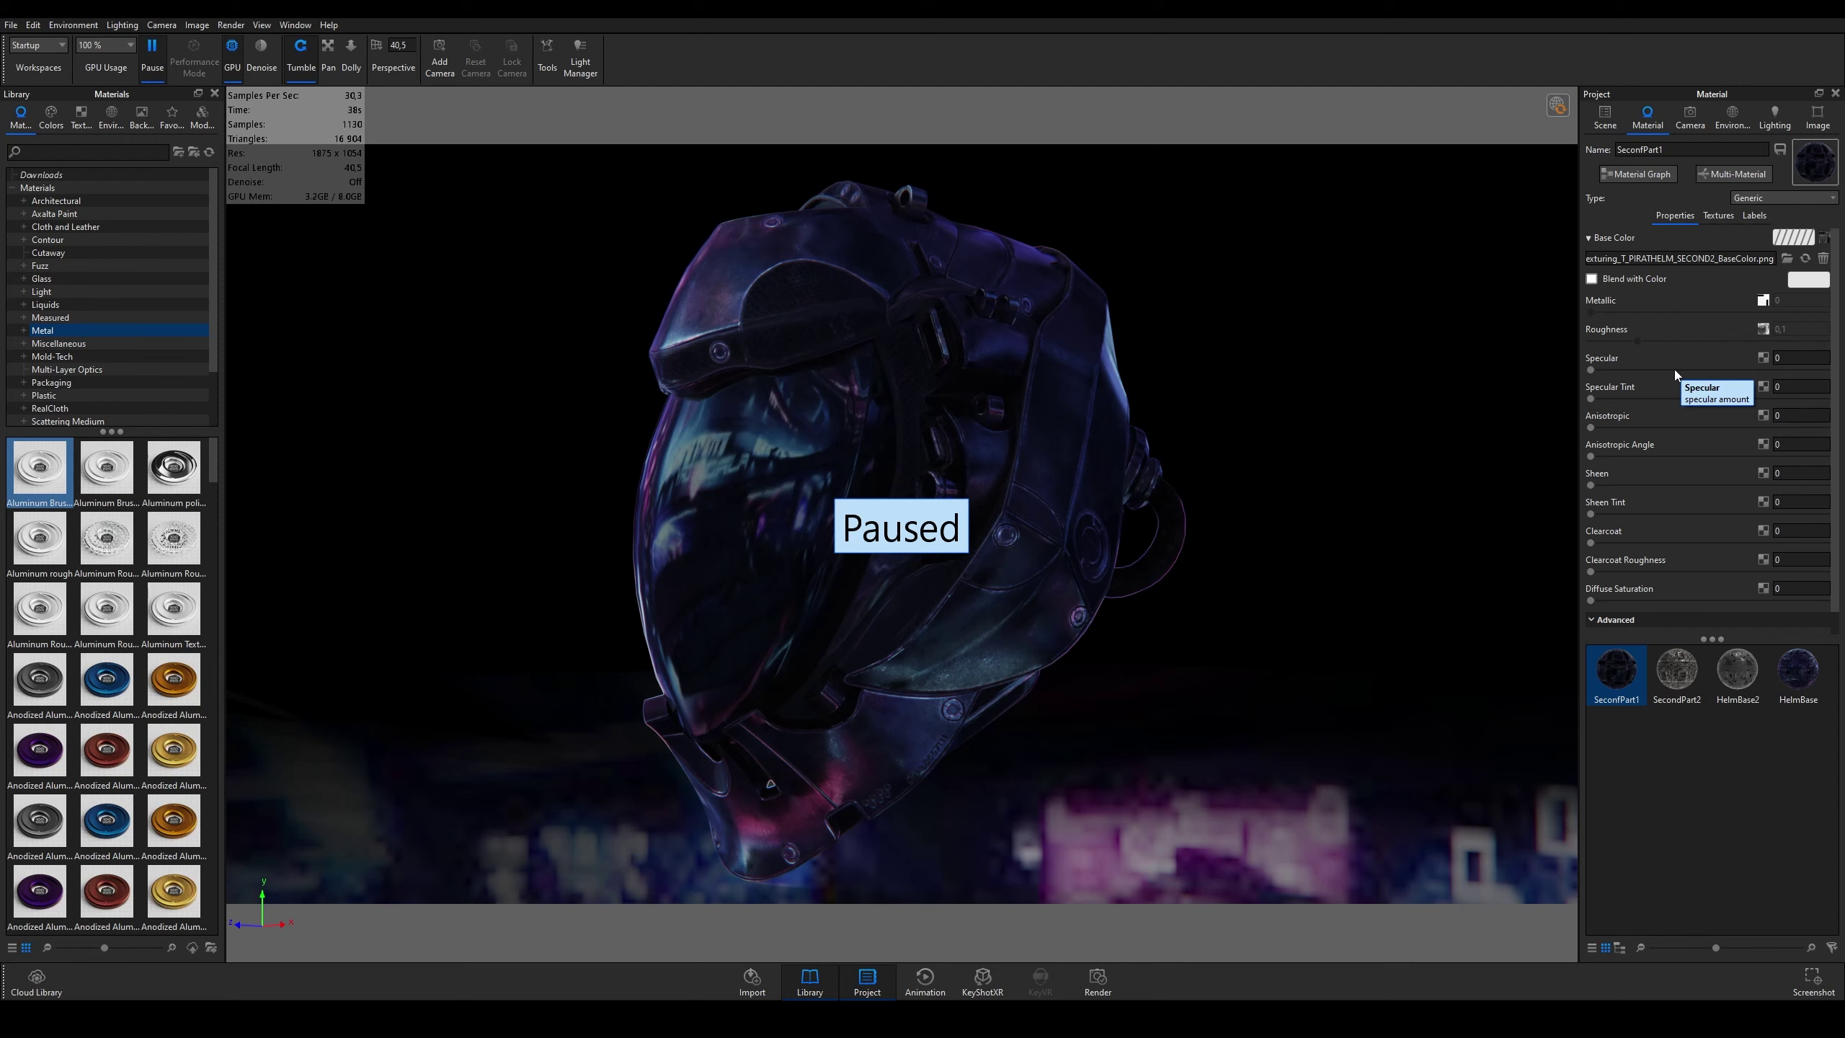
{"action": "scroll", "coordinate": [1649, 509], "scroll_direction": "down", "scroll_amount": 1}
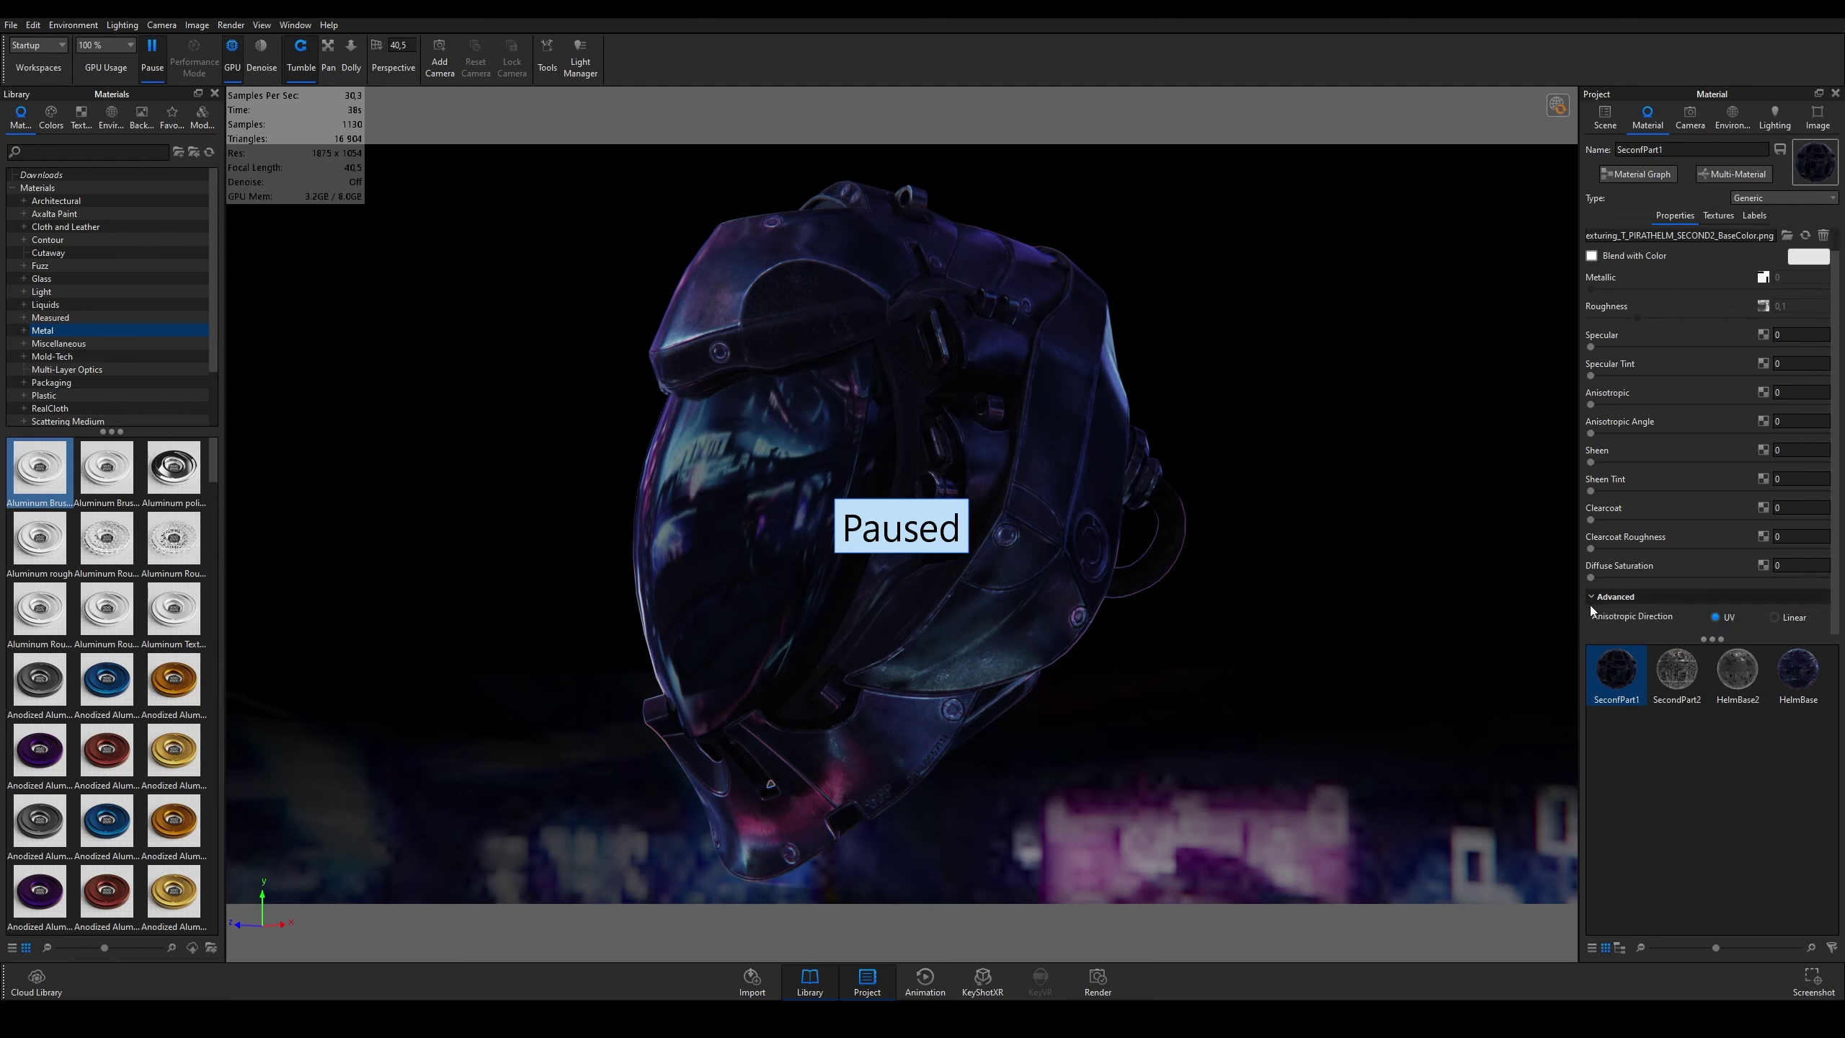
{"action": "scroll", "coordinate": [1646, 549], "scroll_direction": "up", "scroll_amount": 1}
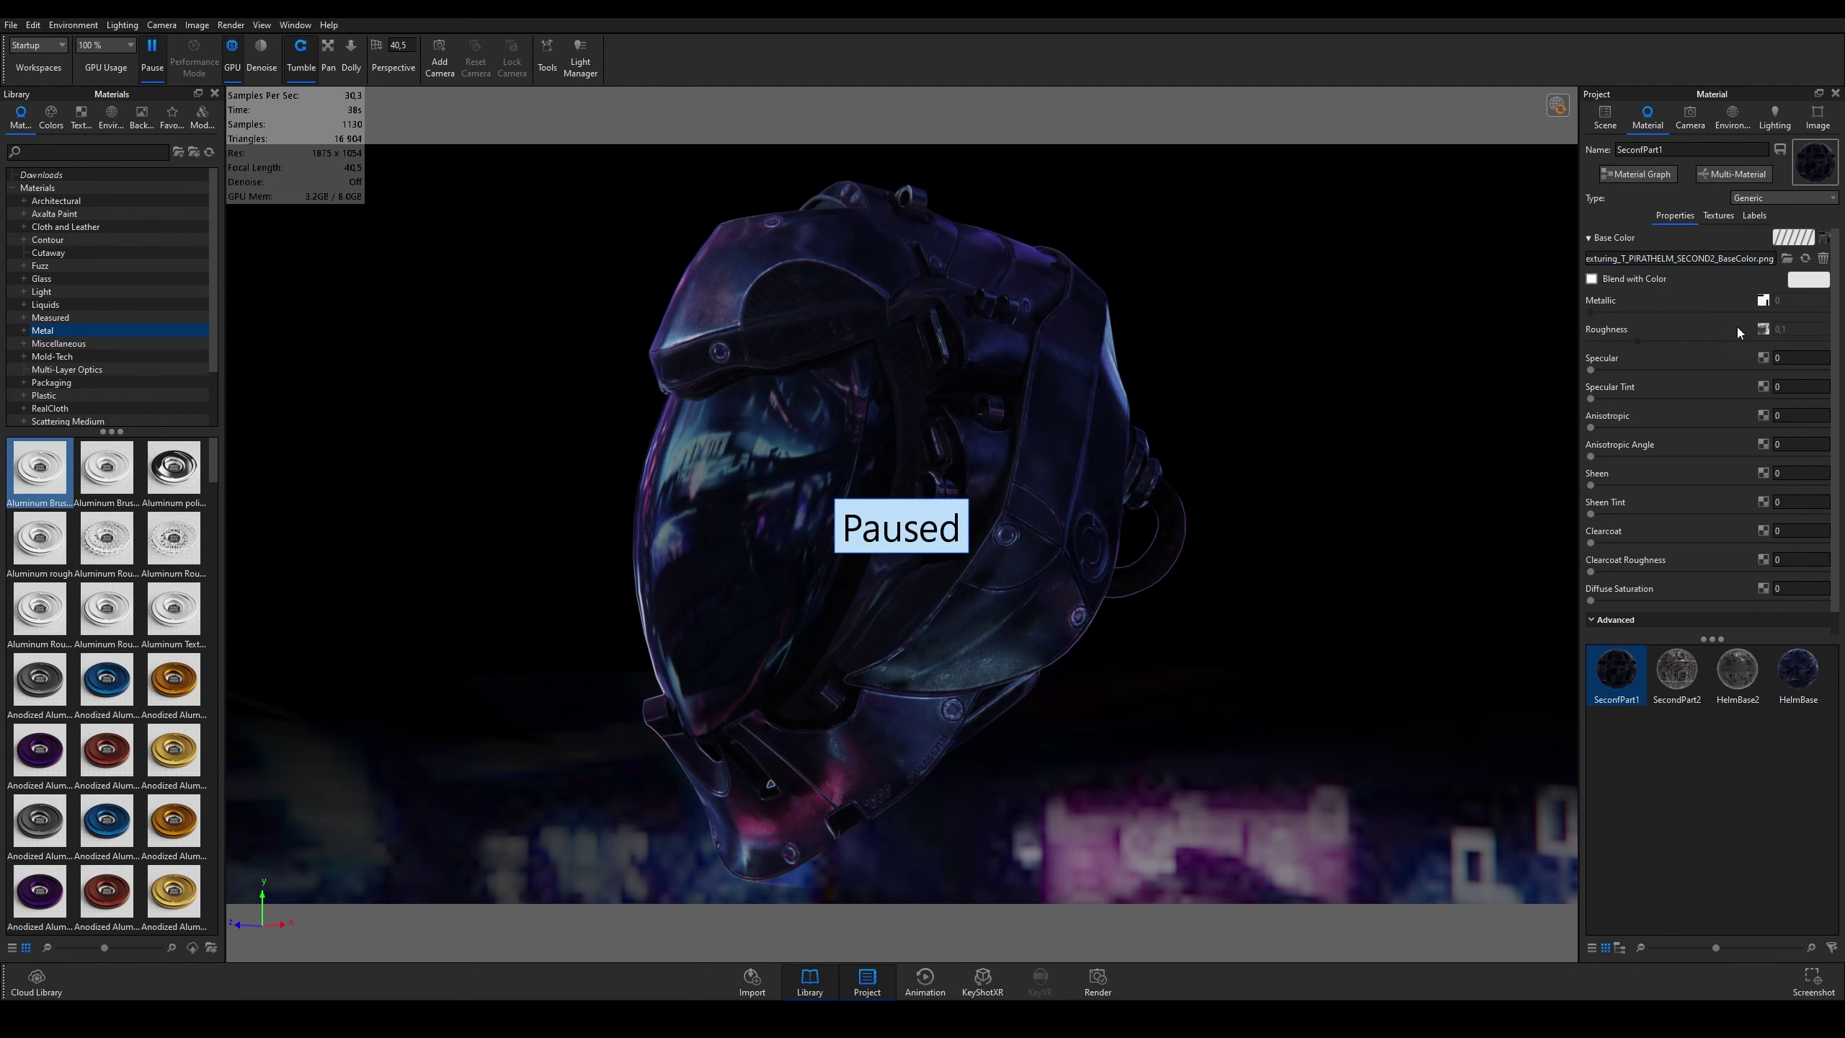
{"action": "left_click", "coordinate": [1718, 215]}
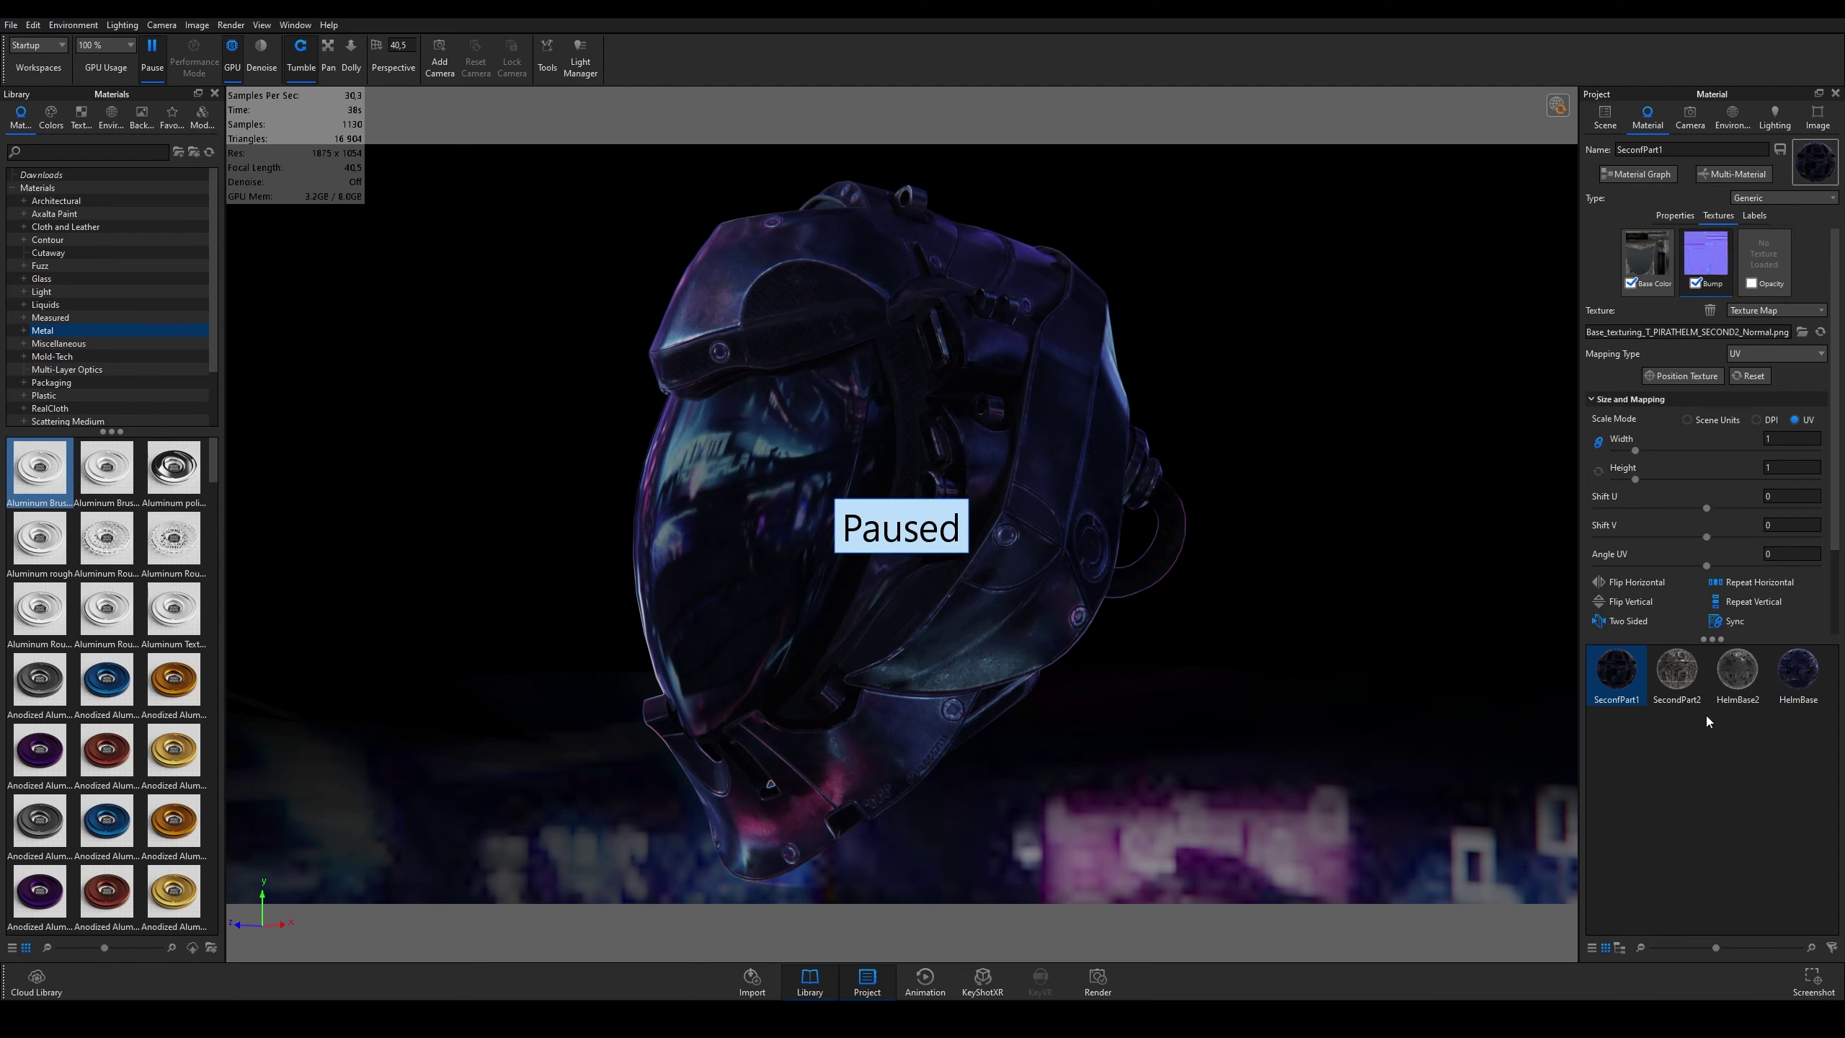
Step: Toggle SecondPart1's bump normal map off and back on to compare the helmet
{"action": "left_click", "coordinate": [1695, 283]}
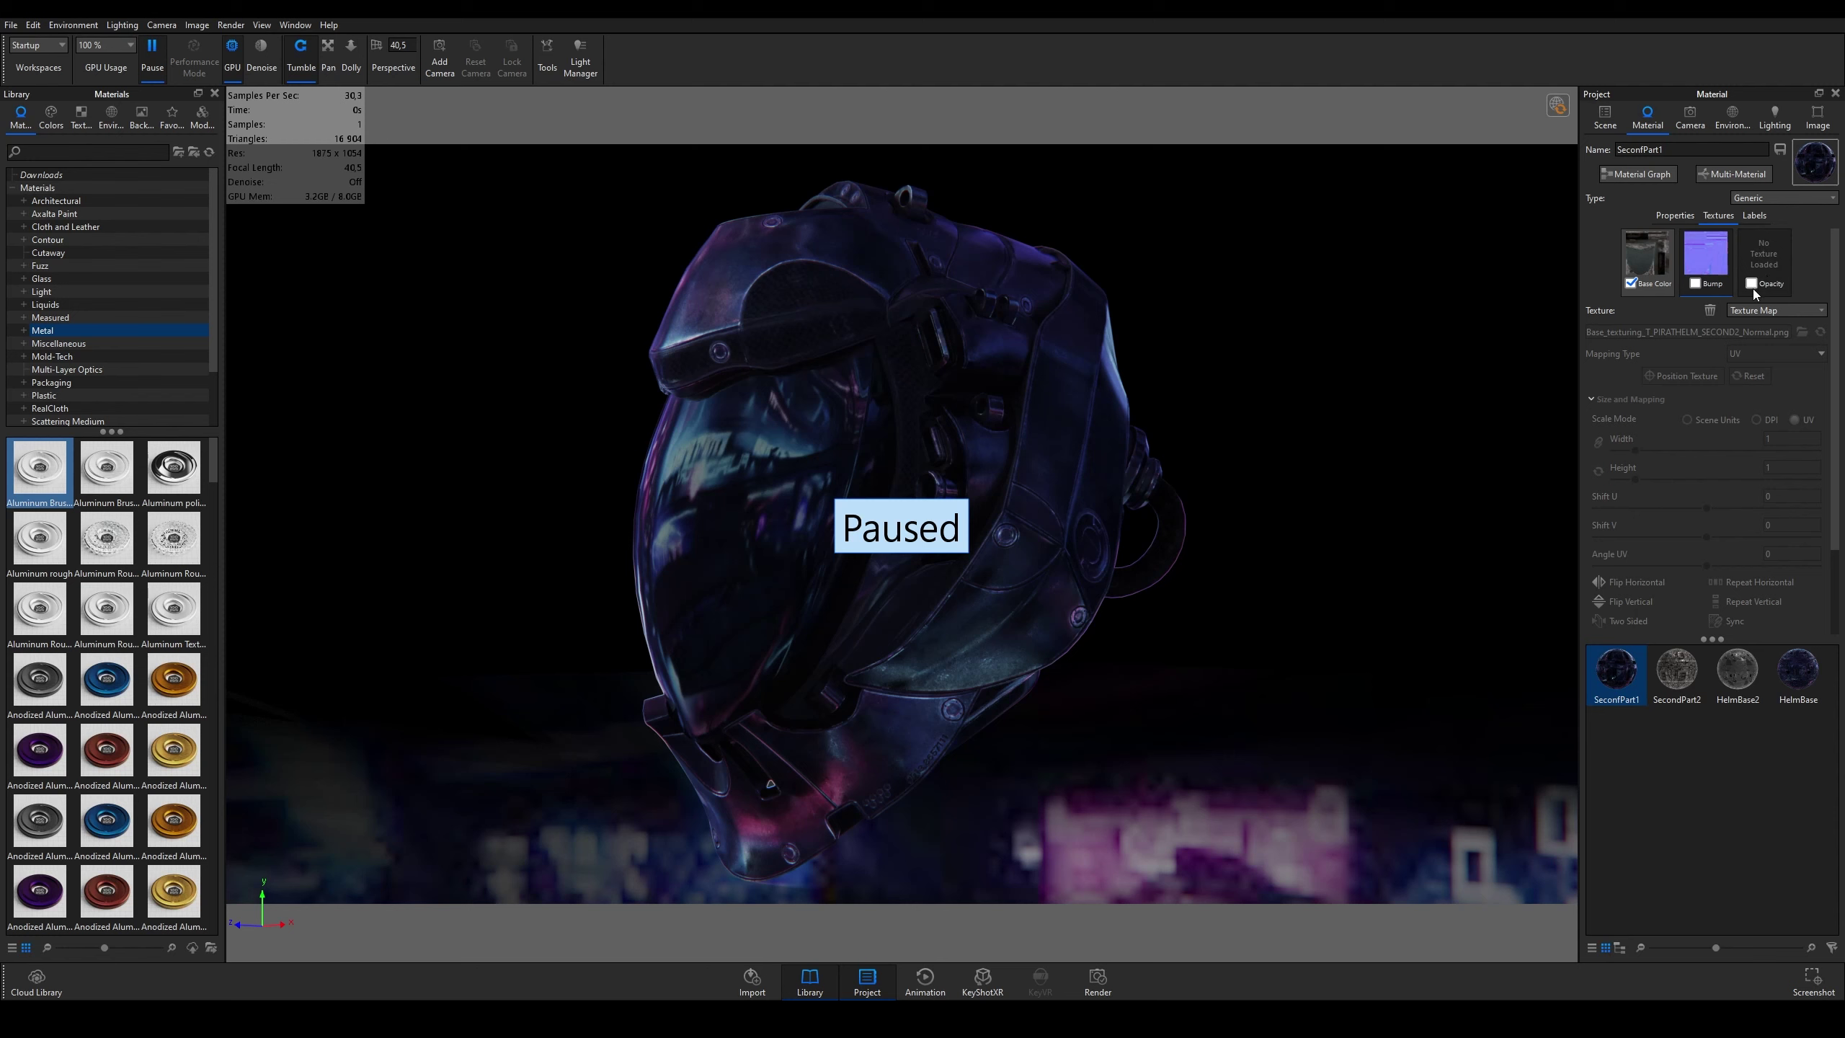
{"action": "left_click", "coordinate": [1695, 283]}
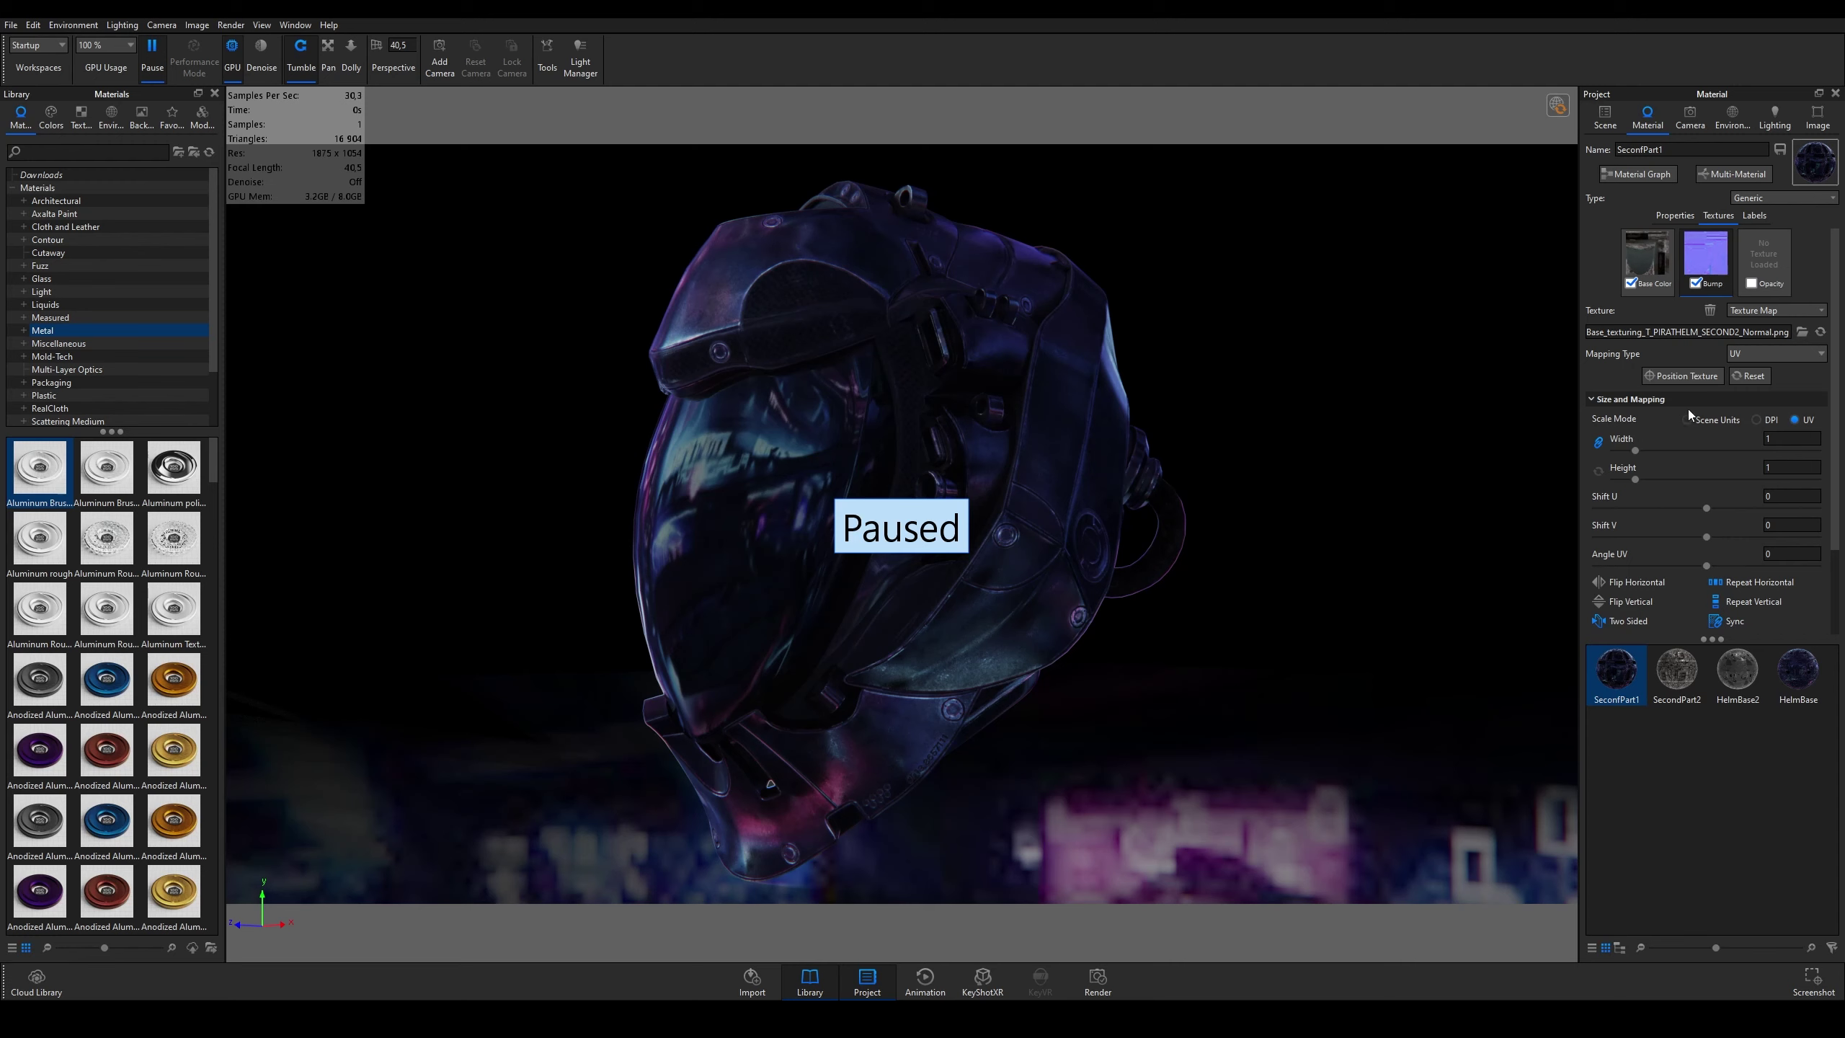
{"action": "scroll", "coordinate": [1627, 391], "scroll_direction": "down", "scroll_amount": 1}
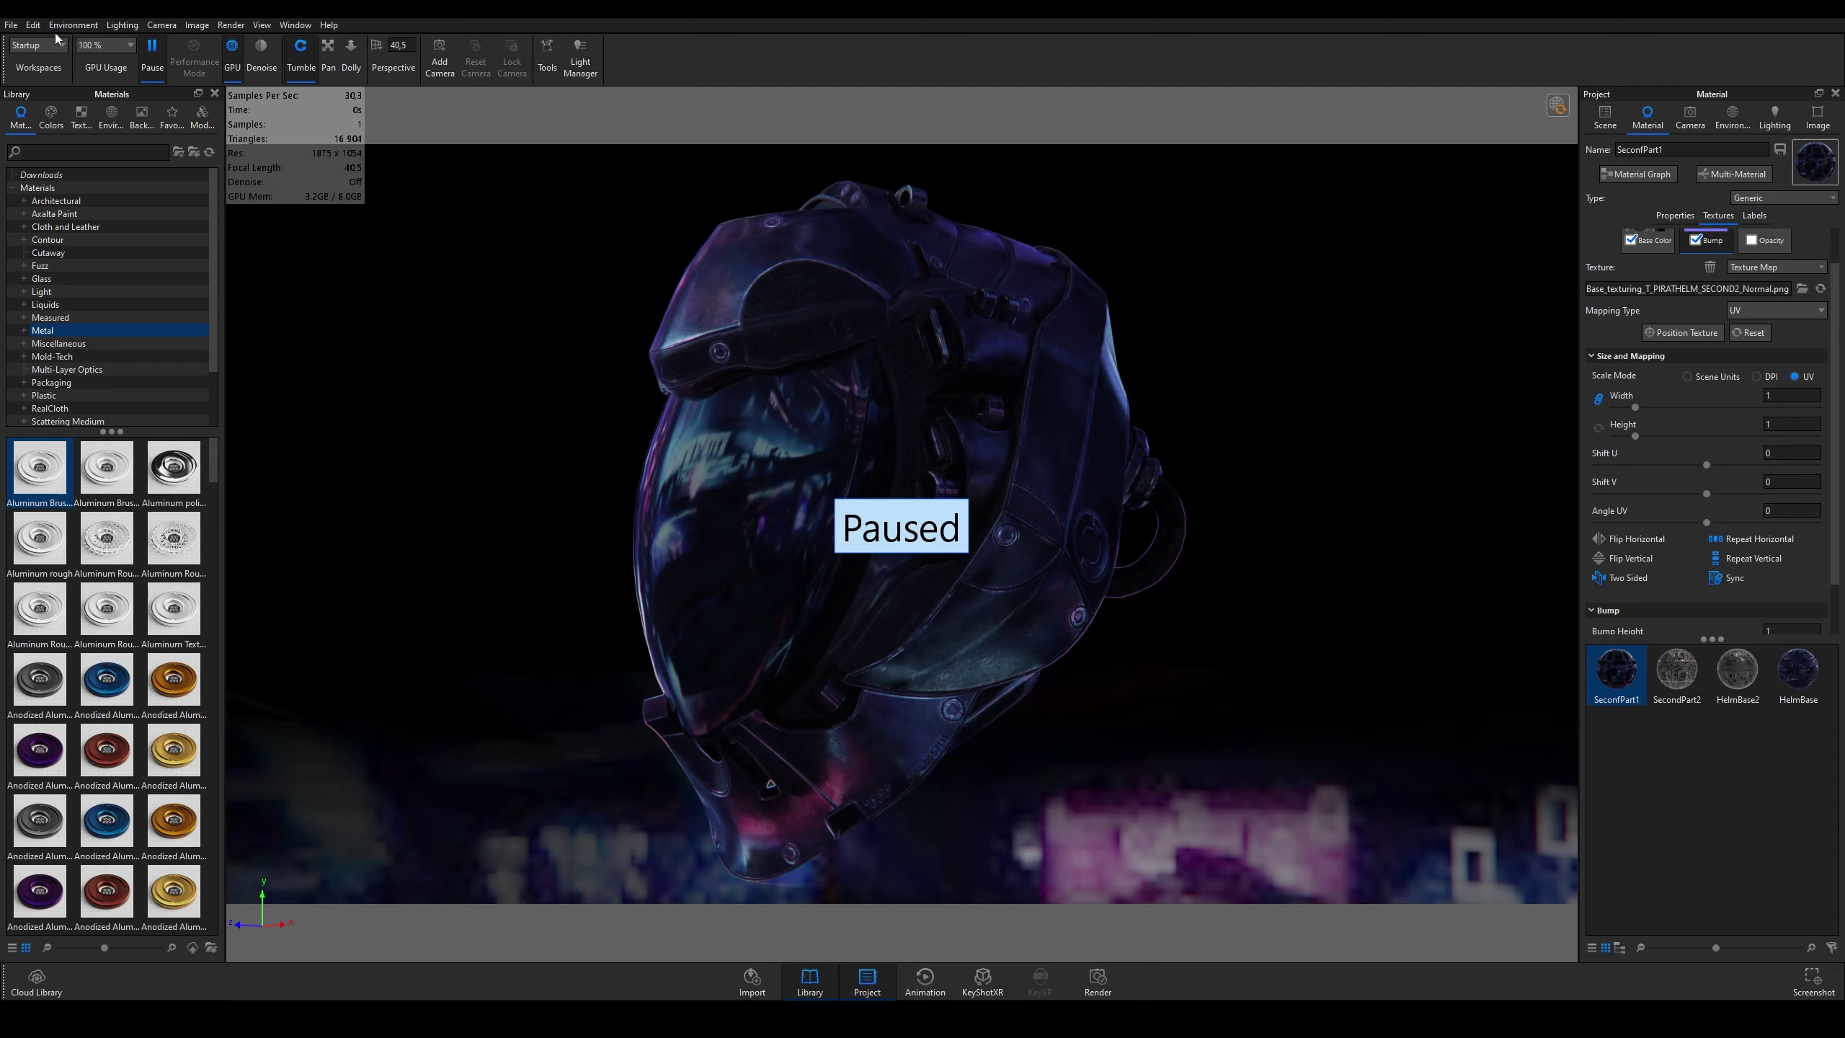
Step: Resume live rendering, orbit the helmet to face the camera, and undo the accidental width change, keeping size 1
{"action": "left_click", "coordinate": [152, 45]}
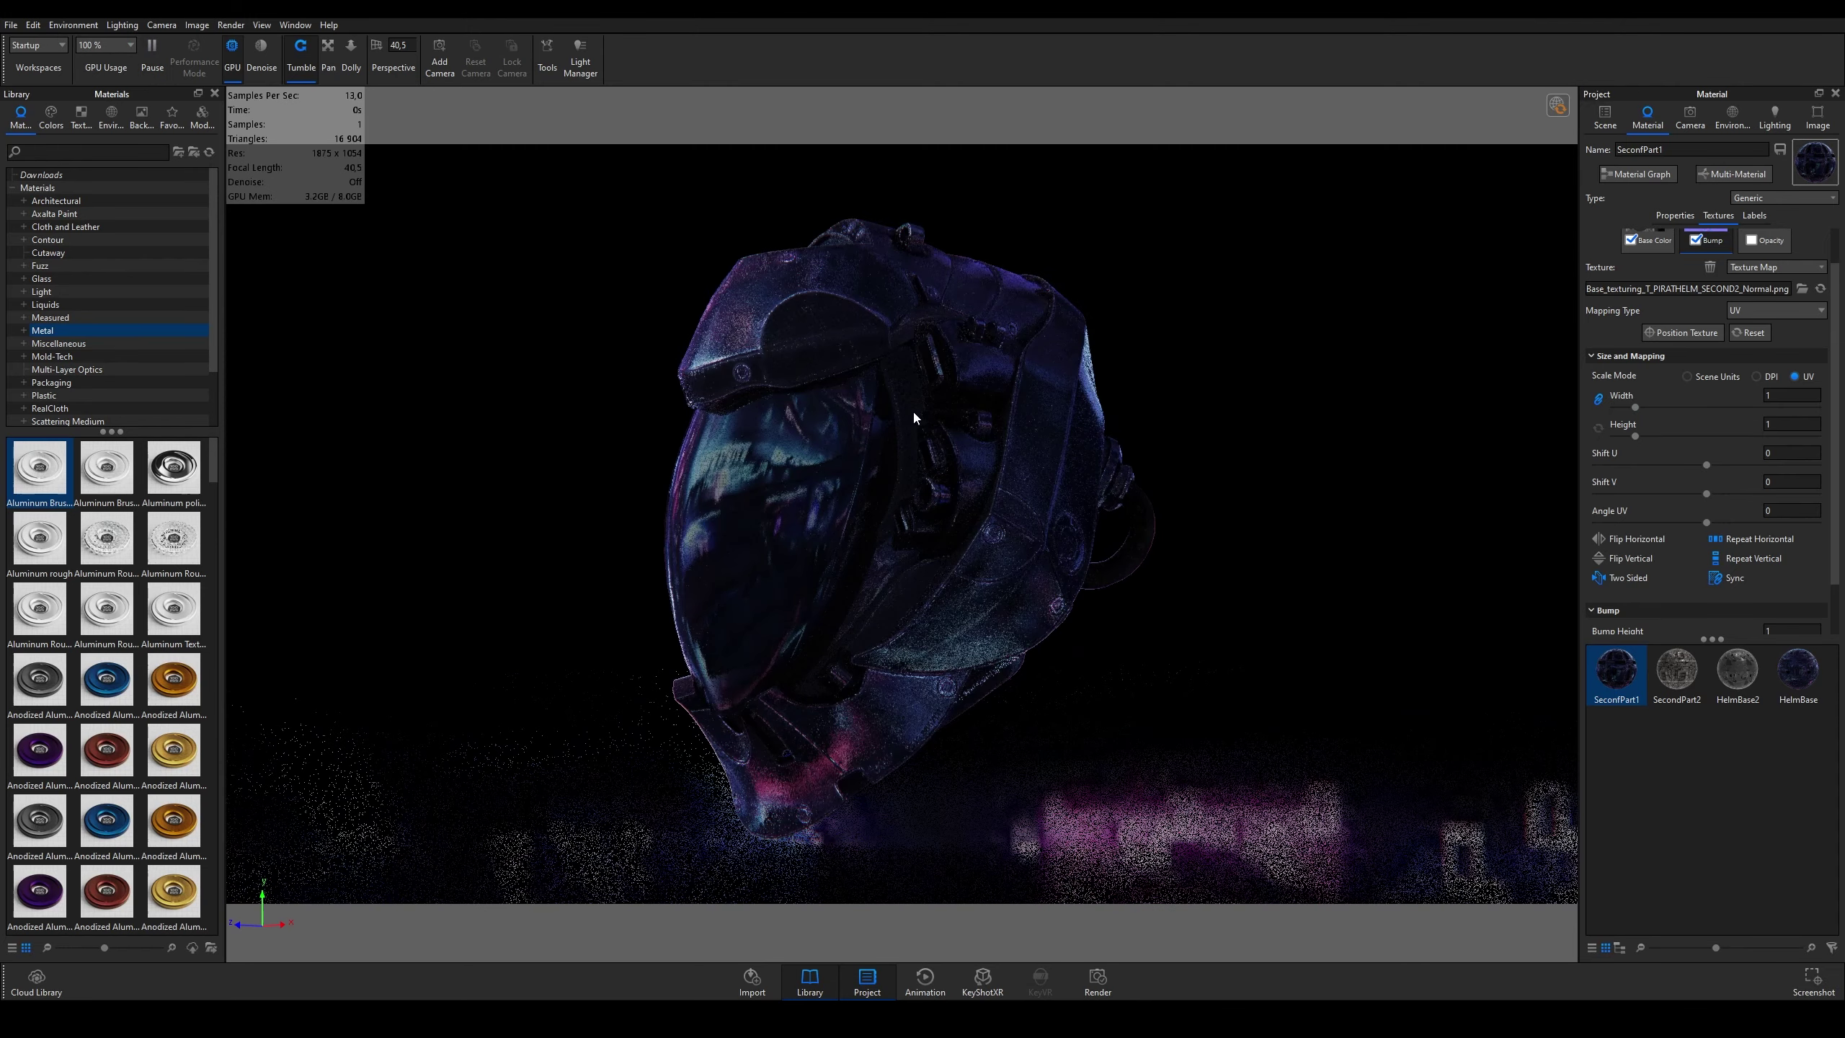
{"action": "scroll", "coordinate": [914, 416], "scroll_direction": "up", "scroll_amount": 3}
{"action": "left_click_drag", "start_coordinate": [1635, 407], "coordinate": [1765, 409]}
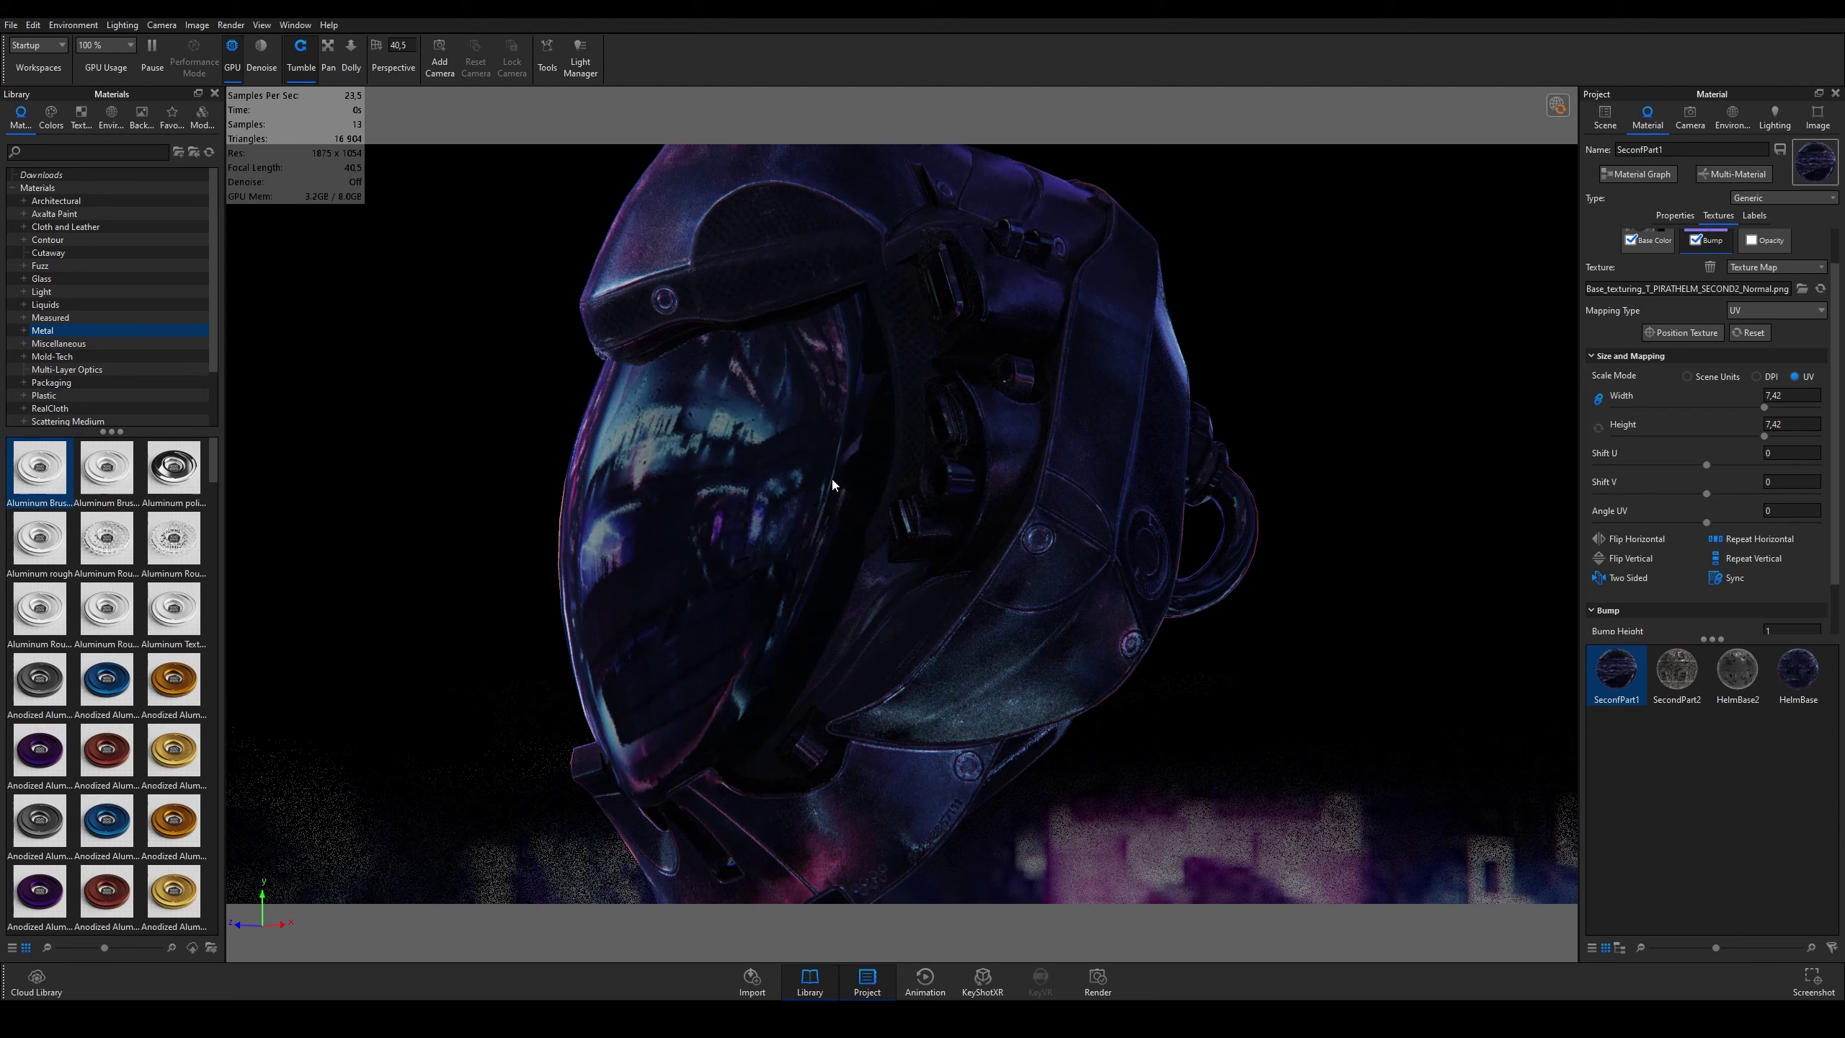
{"action": "left_click_drag", "start_coordinate": [682, 485], "coordinate": [992, 479]}
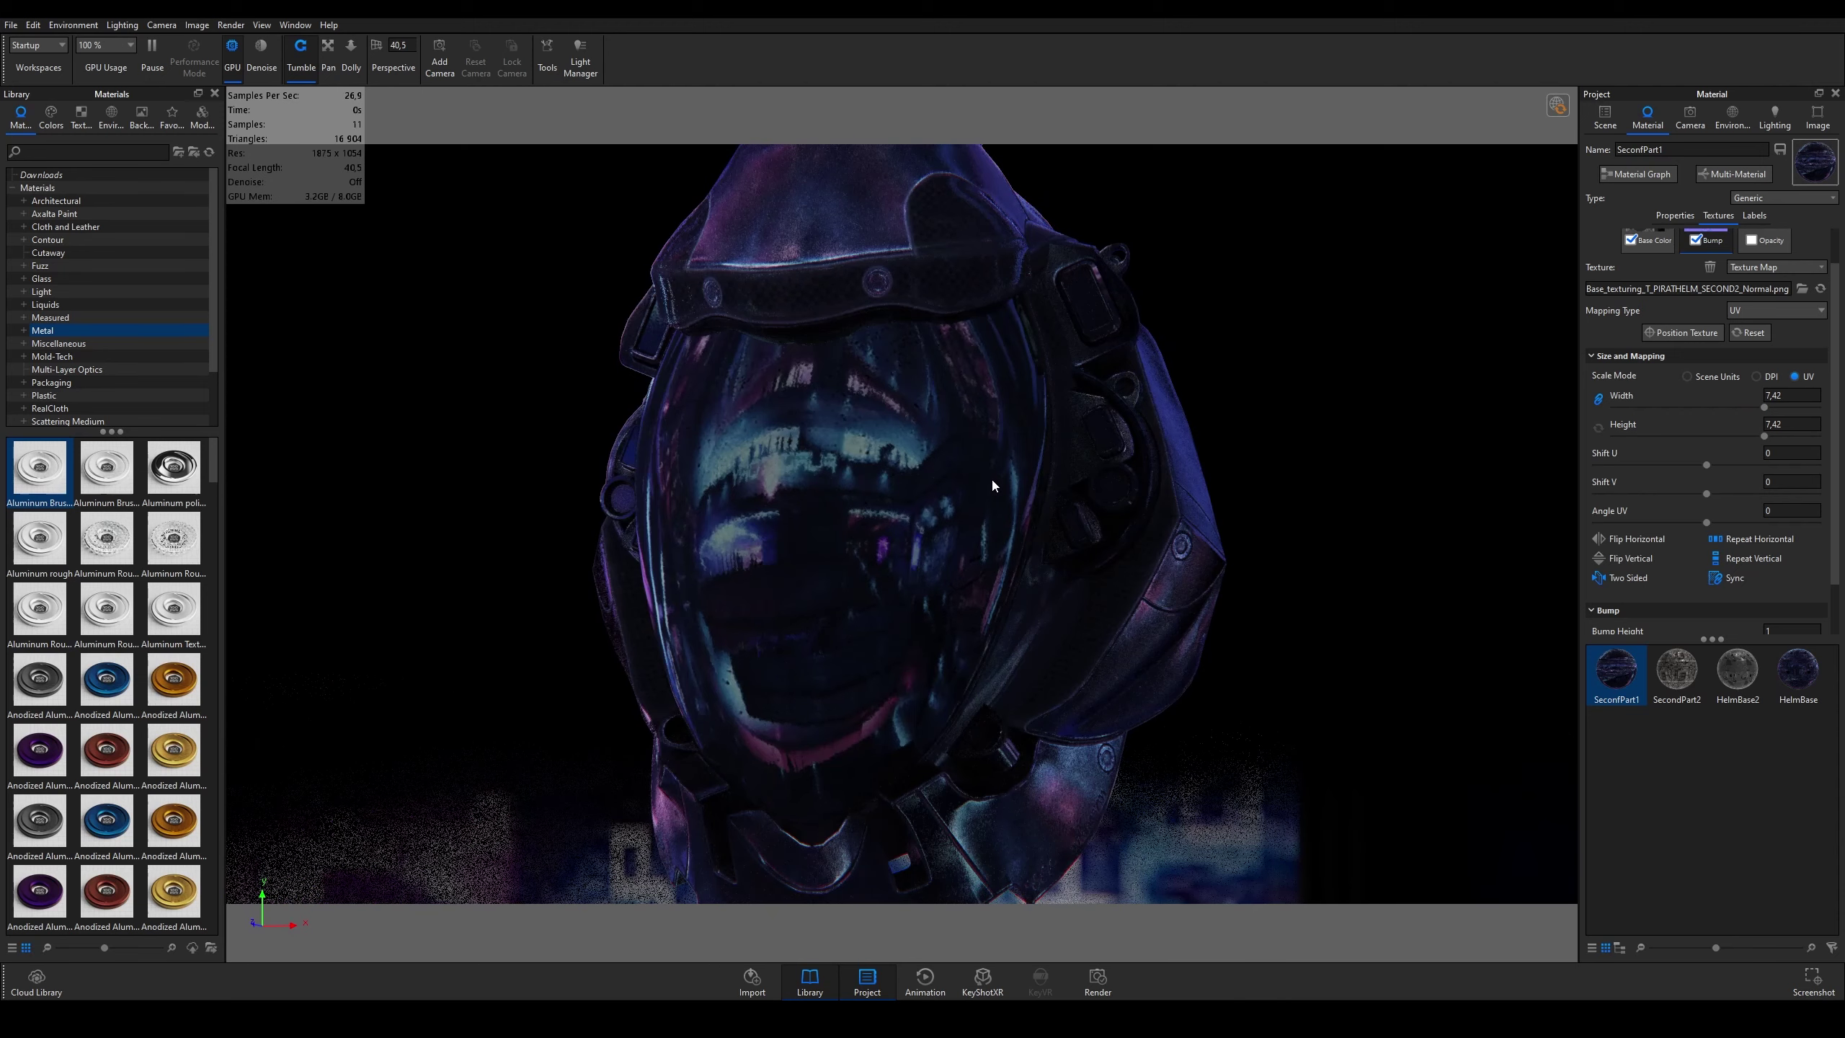
{"action": "key", "text": "ctrl+z"}
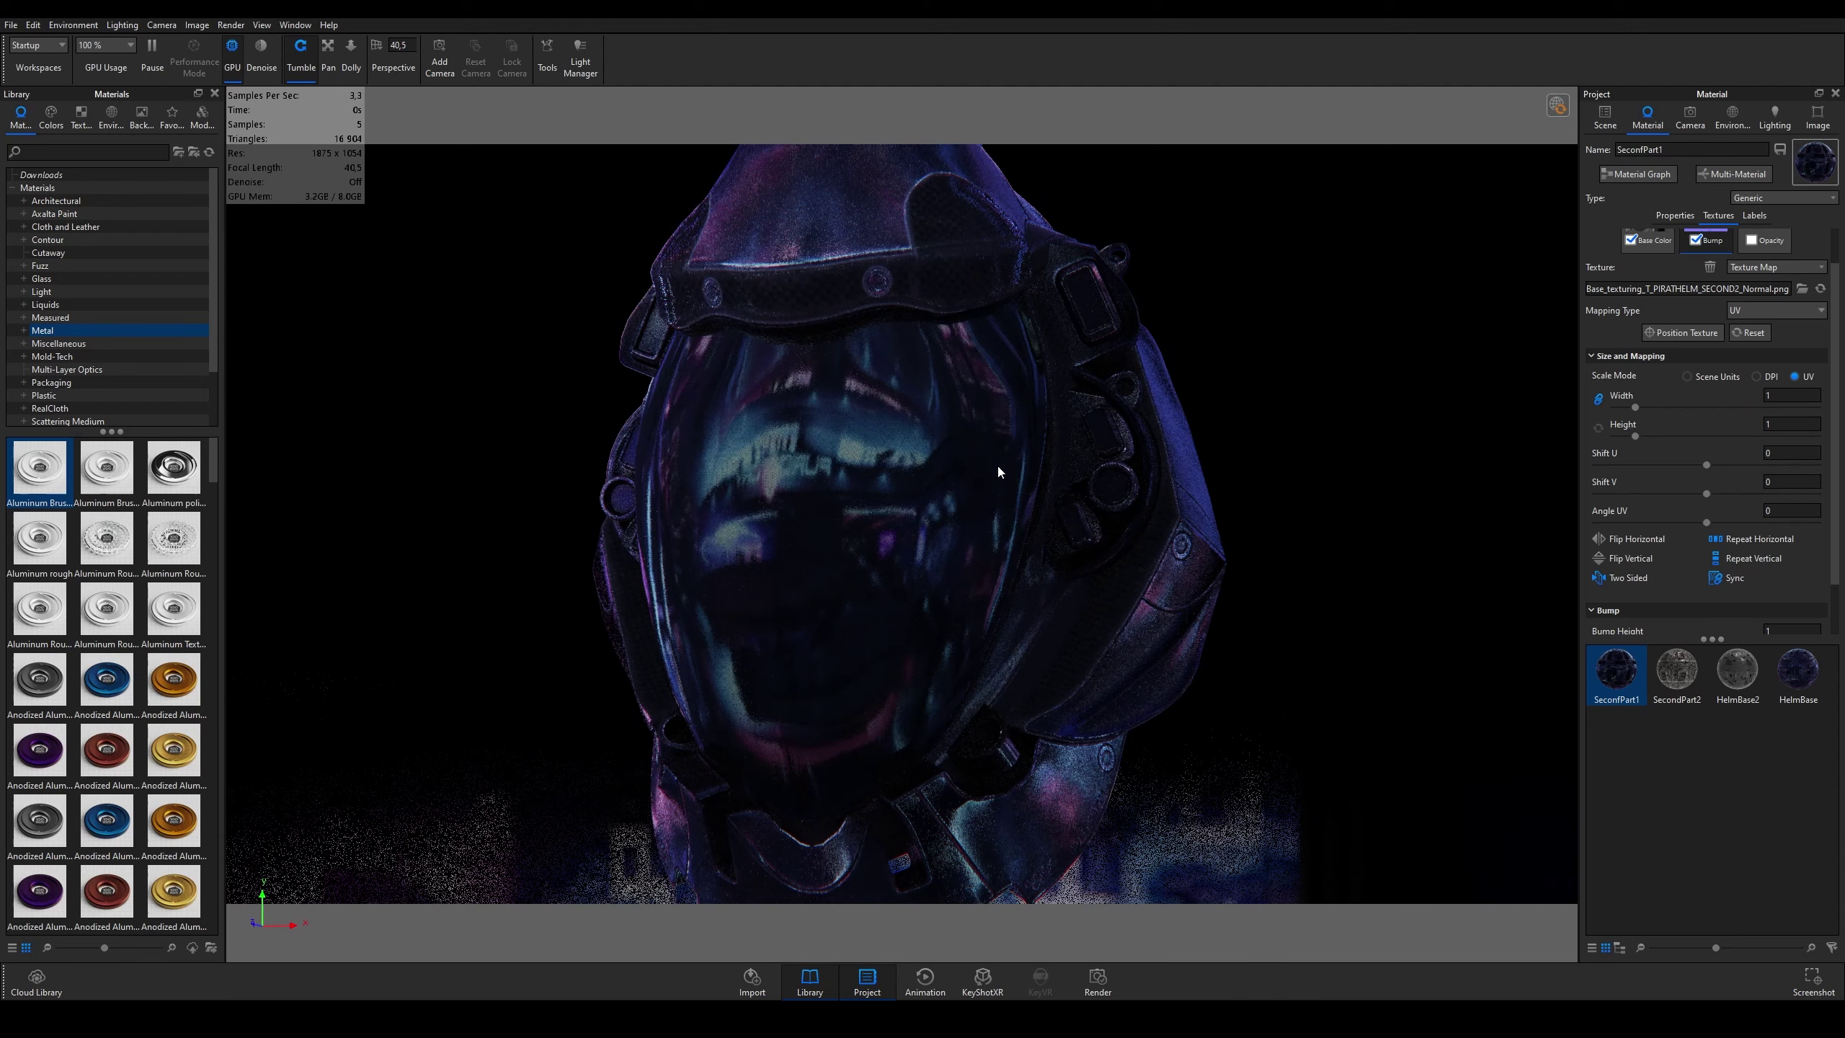
{"action": "scroll", "coordinate": [1660, 447], "scroll_direction": "down", "scroll_amount": 2}
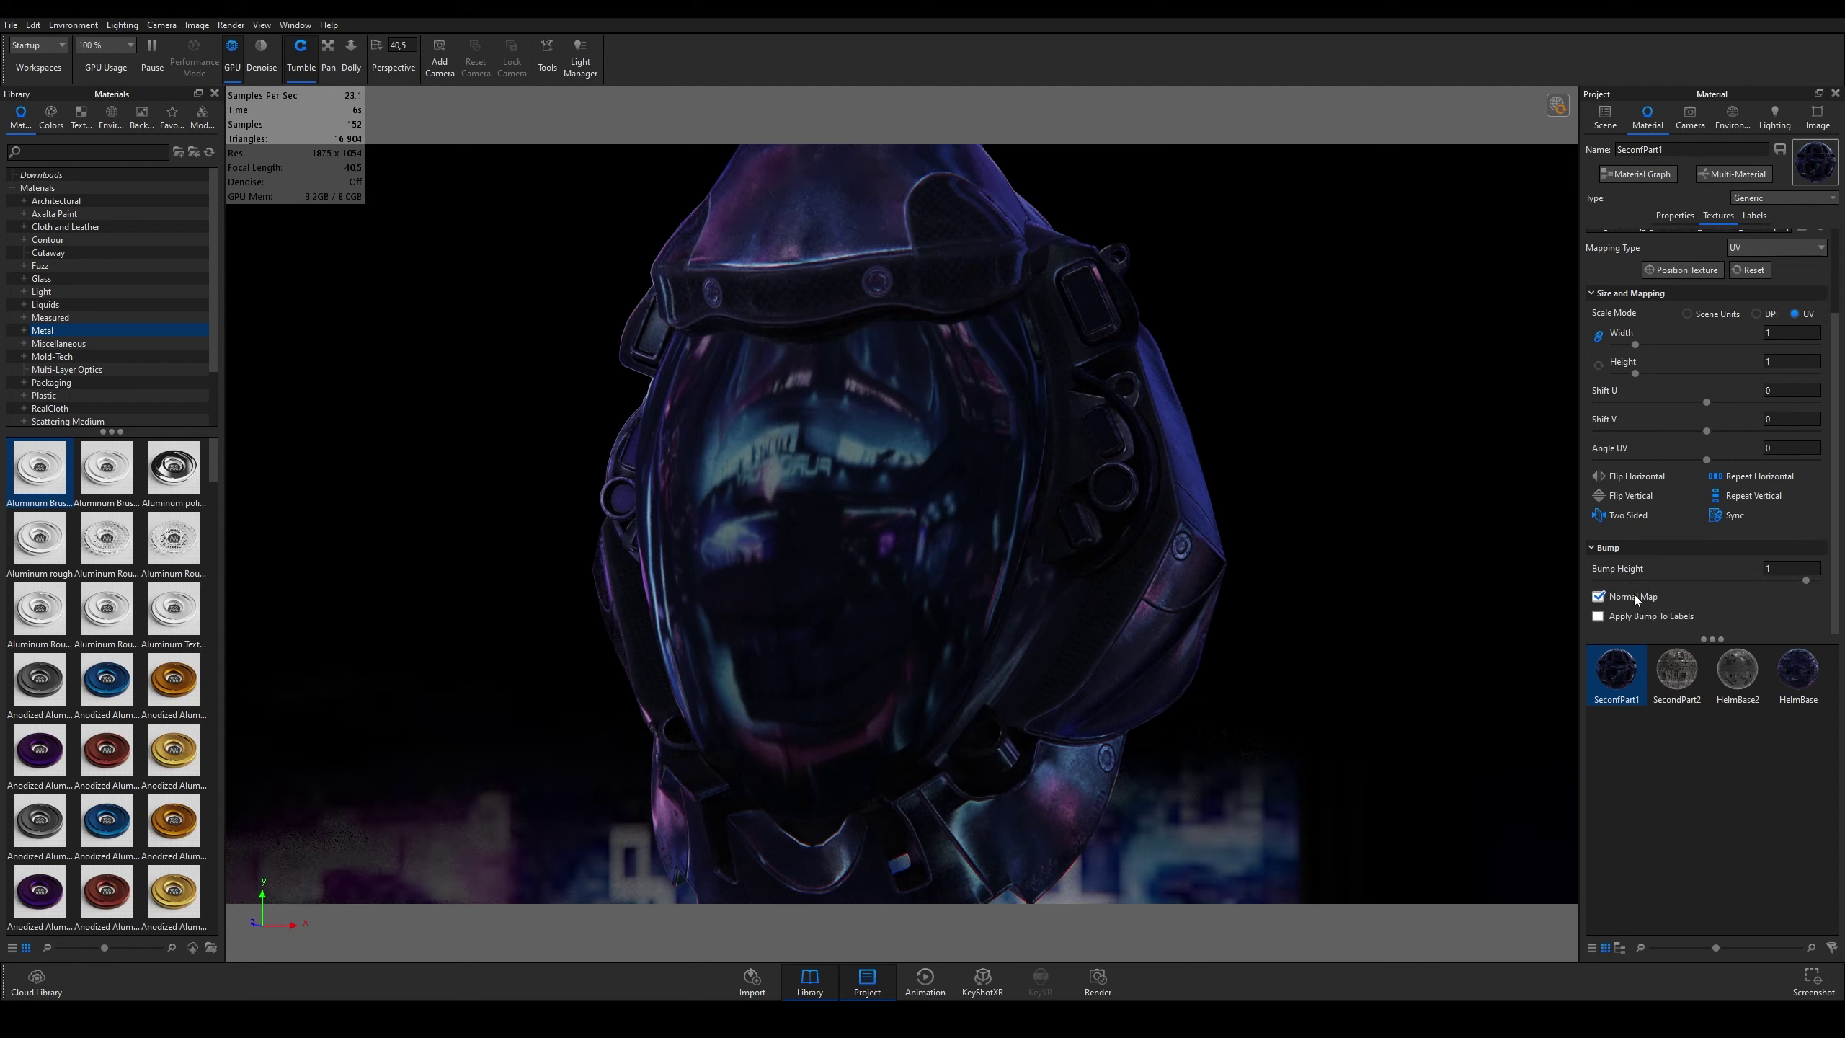
{"action": "scroll", "coordinate": [1636, 590], "scroll_direction": "up", "scroll_amount": 3}
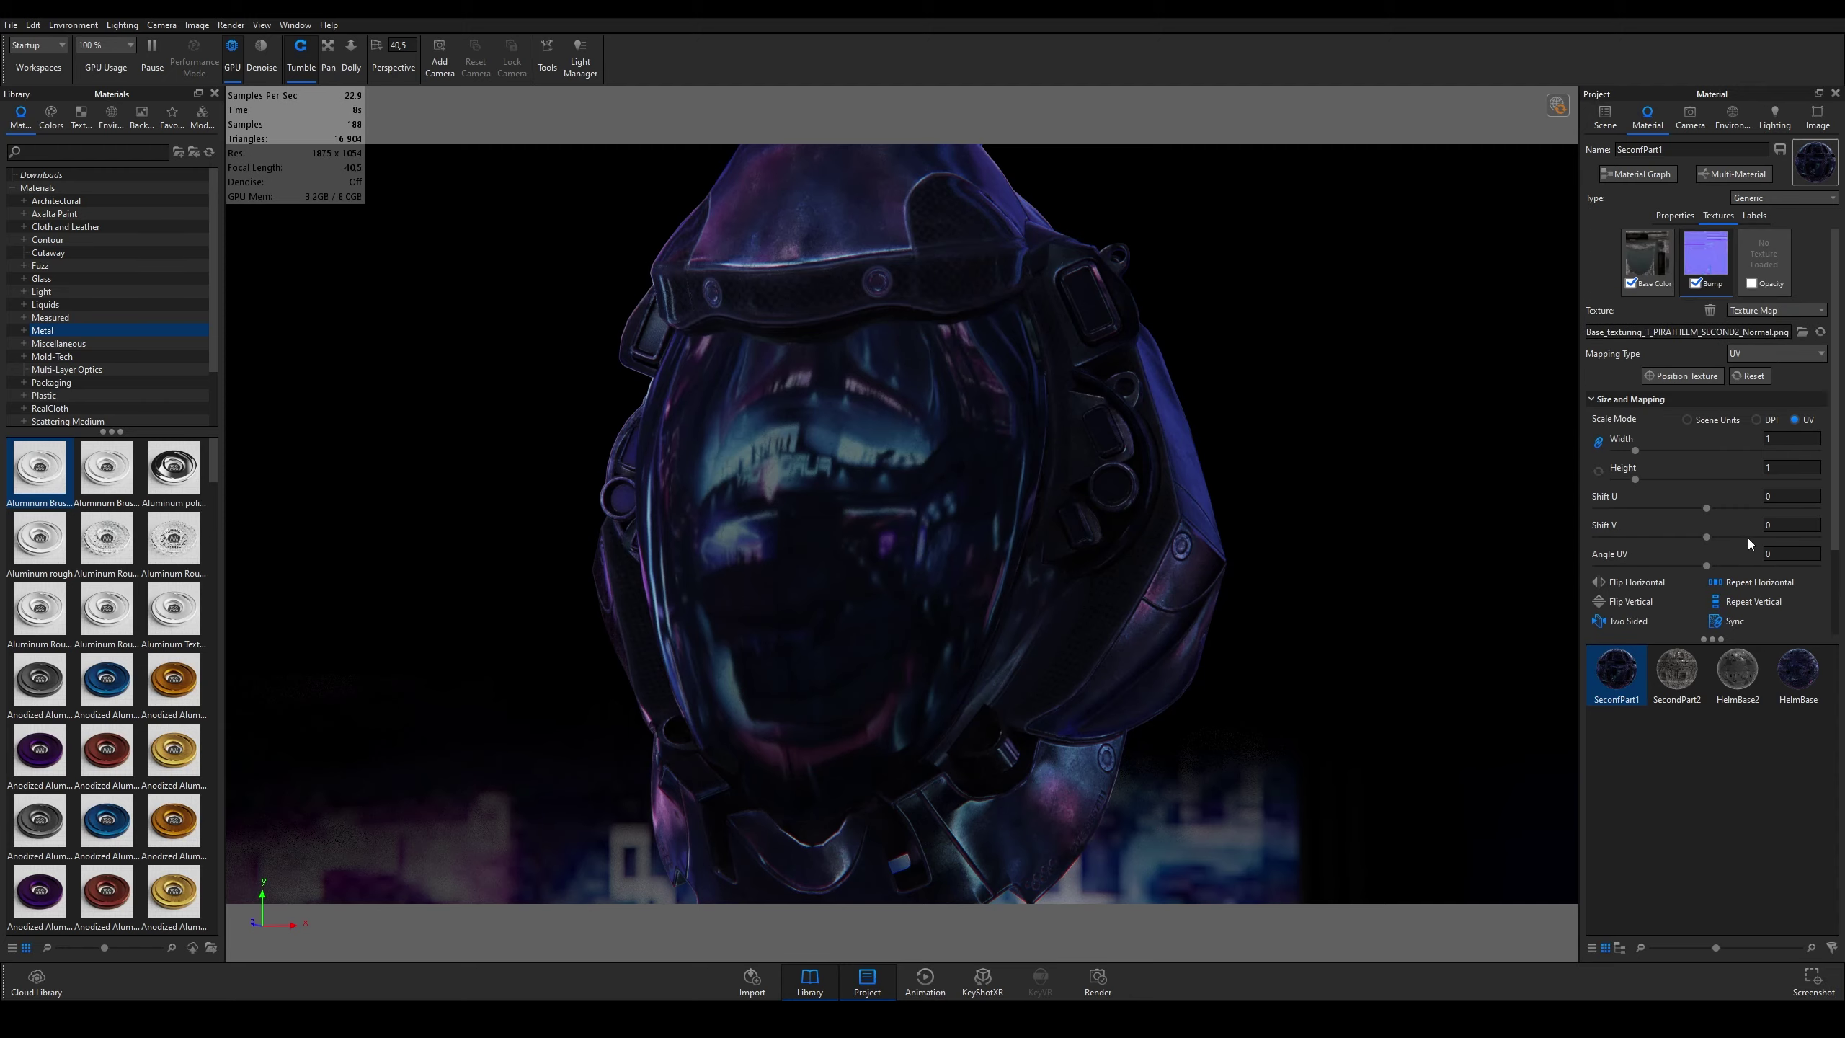
{"action": "scroll", "coordinate": [1004, 392], "scroll_direction": "up", "scroll_amount": 2}
Step: Pause rendering, open SecondPart1's labels, and cancel an attempted texture label
{"action": "scroll", "coordinate": [1011, 399], "scroll_direction": "down", "scroll_amount": 5}
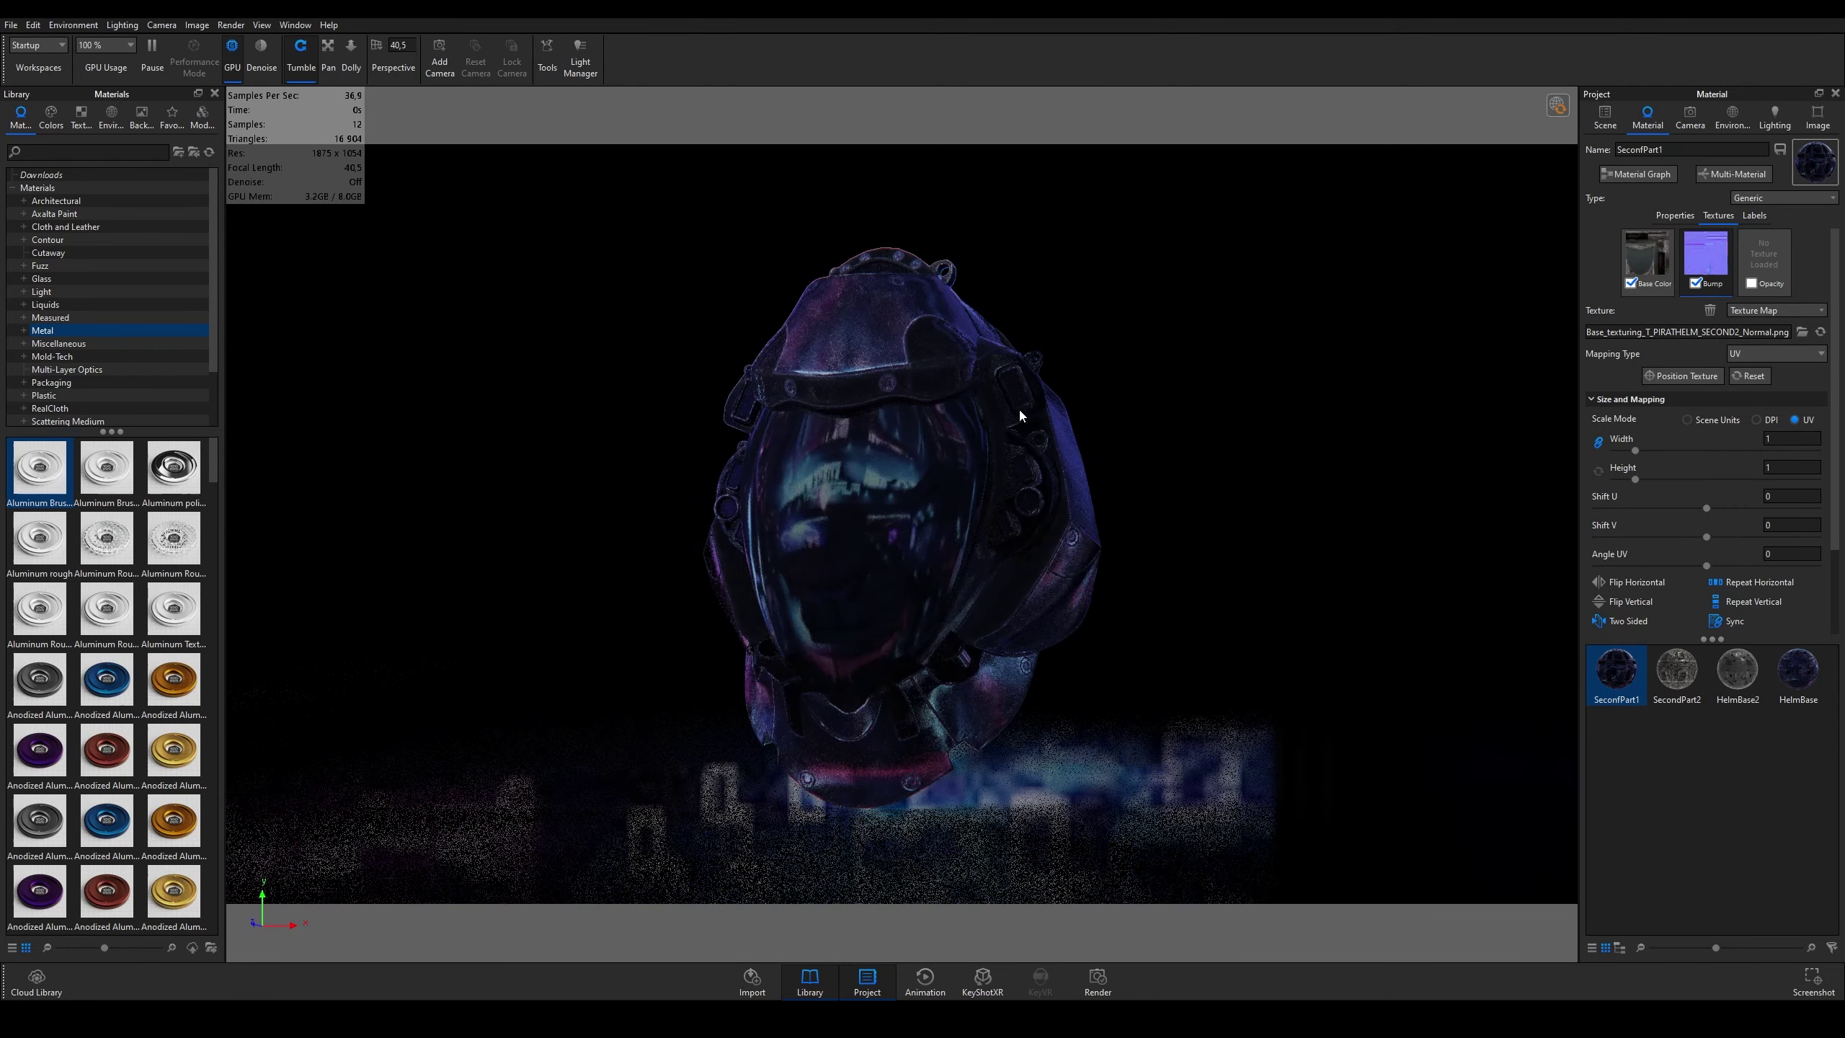
{"action": "mouse_move", "coordinate": [1020, 414]}
{"action": "left_mouse_down"}
{"action": "mouse_move", "coordinate": [933, 403]}
{"action": "mouse_move", "coordinate": [951, 401]}
{"action": "left_mouse_up"}
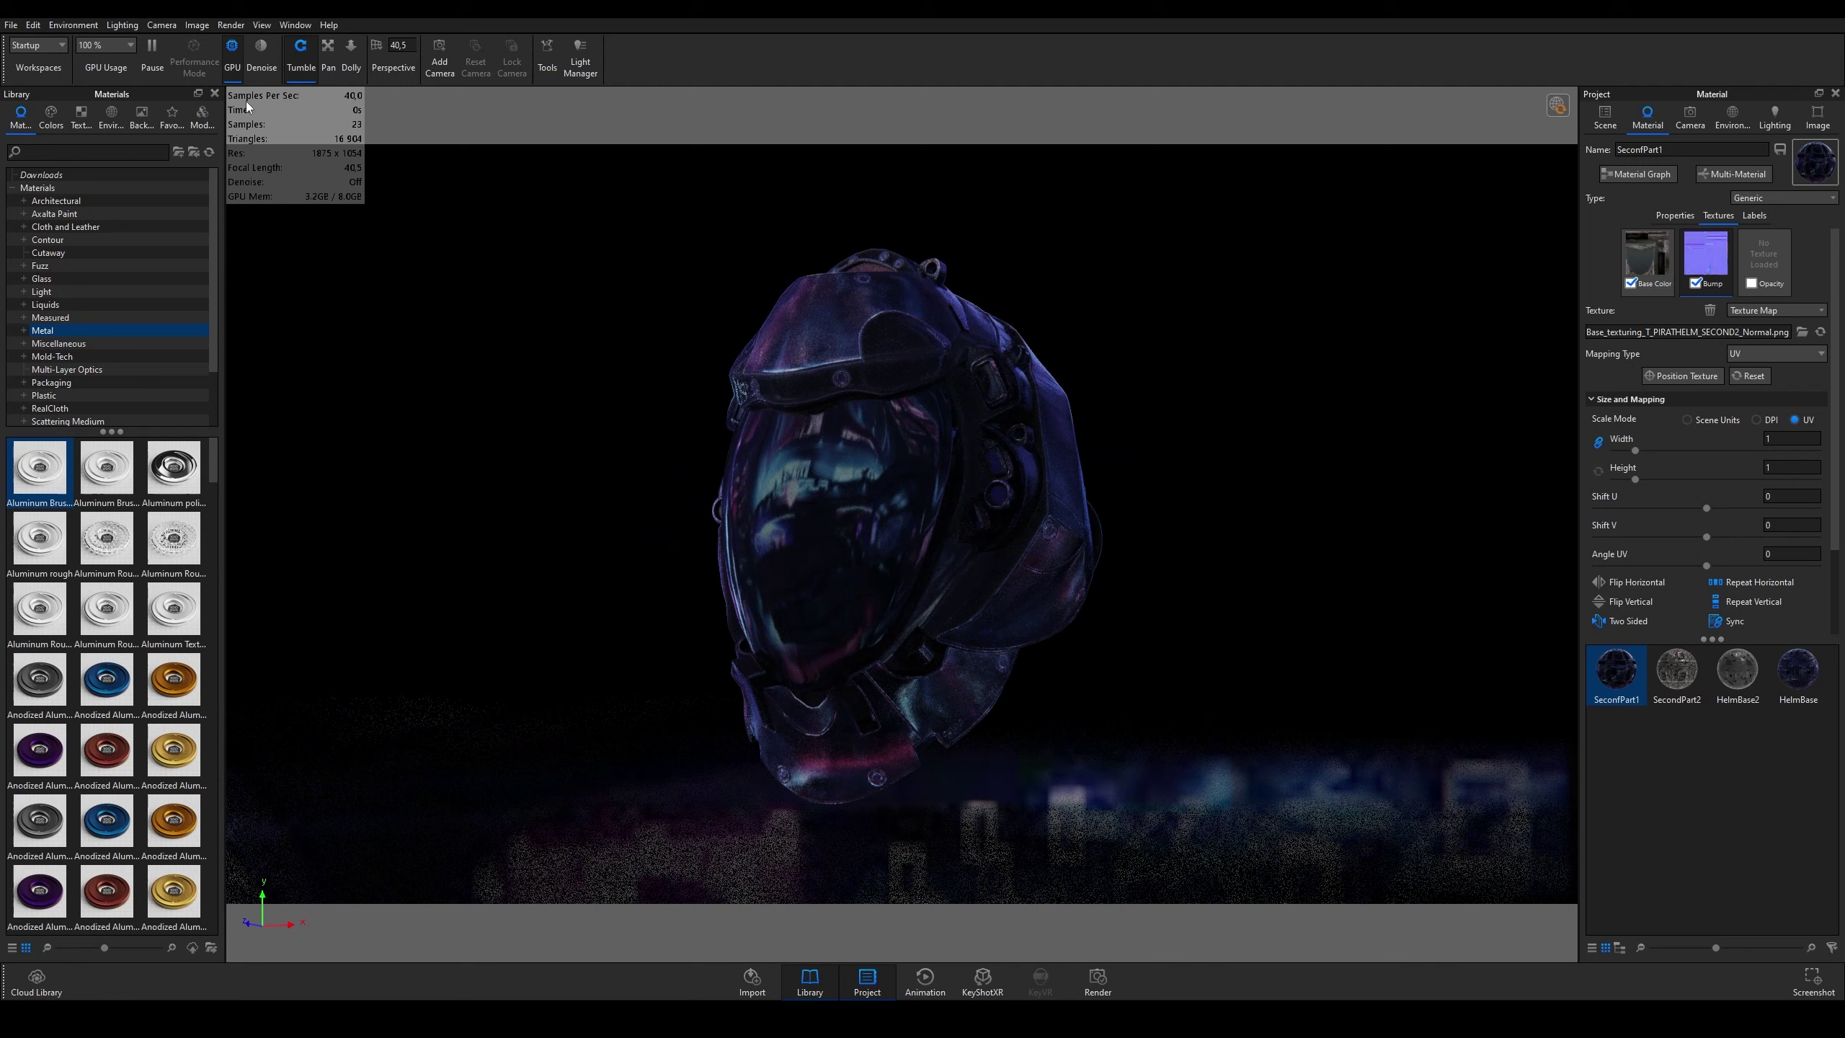
{"action": "left_click", "coordinate": [161, 49]}
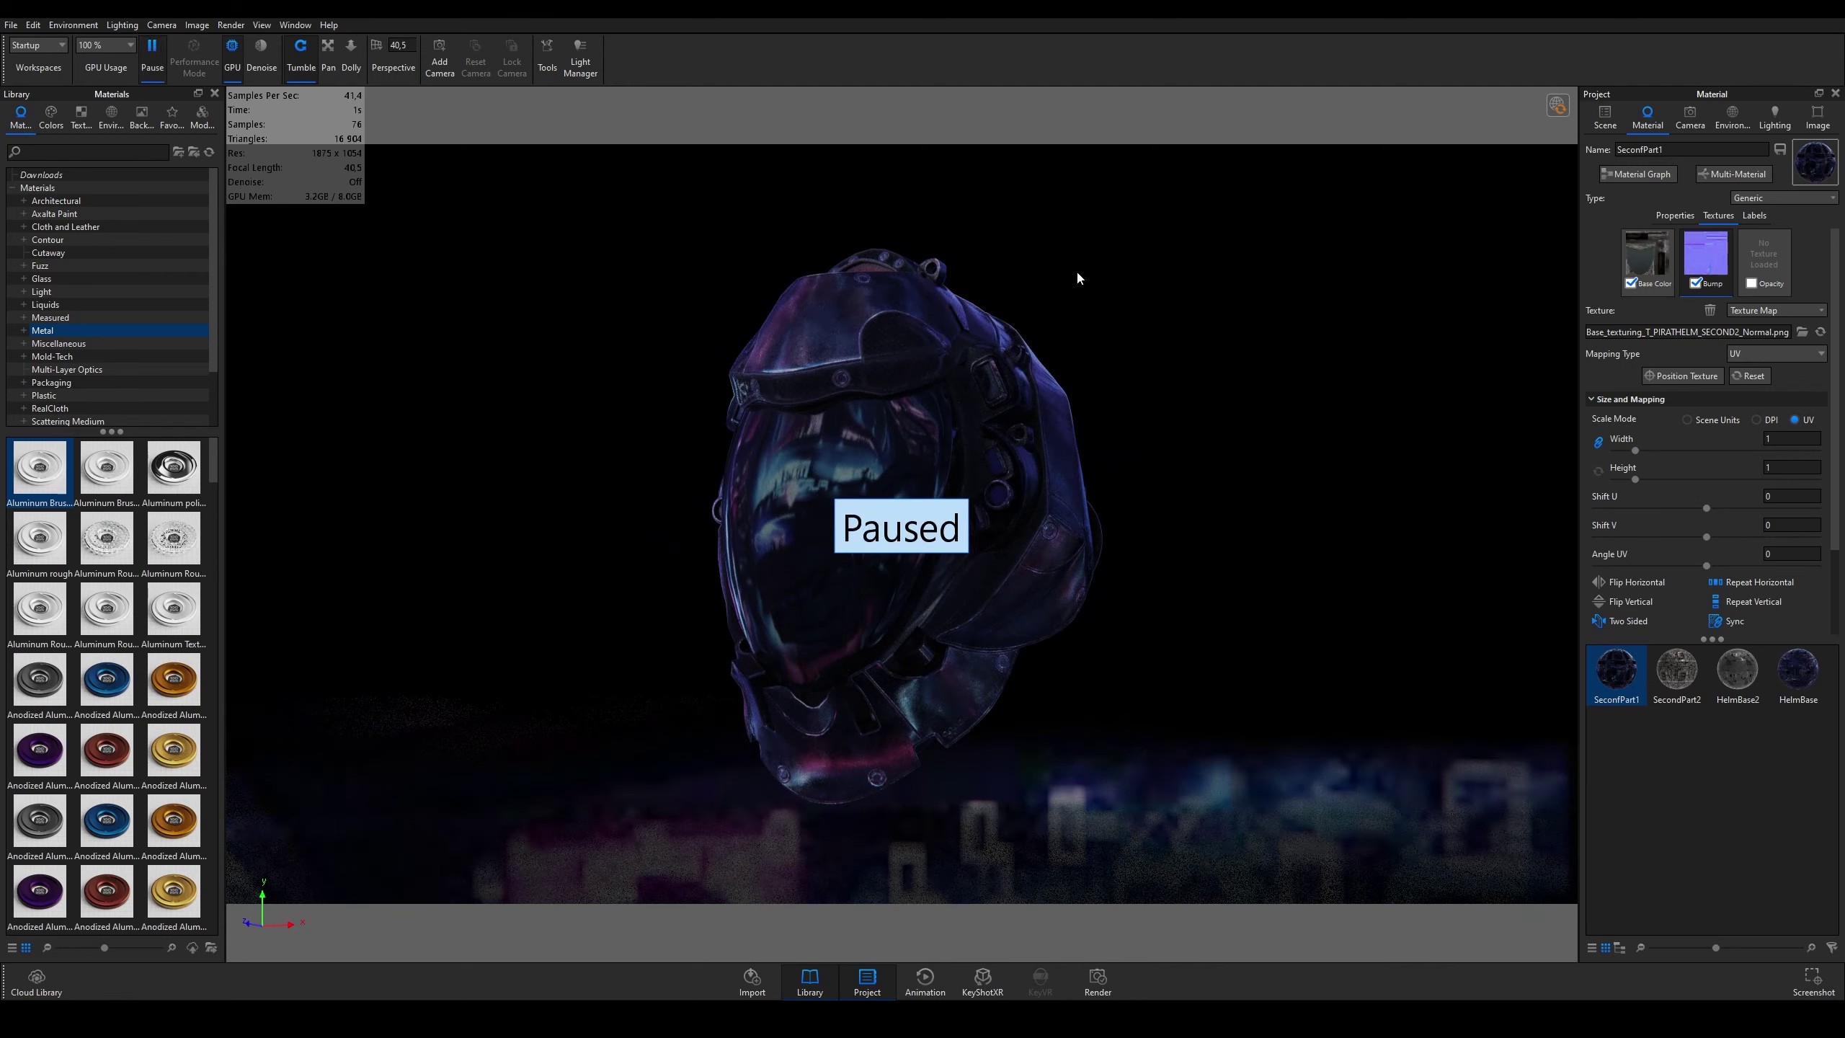
{"action": "left_click", "coordinate": [1753, 217]}
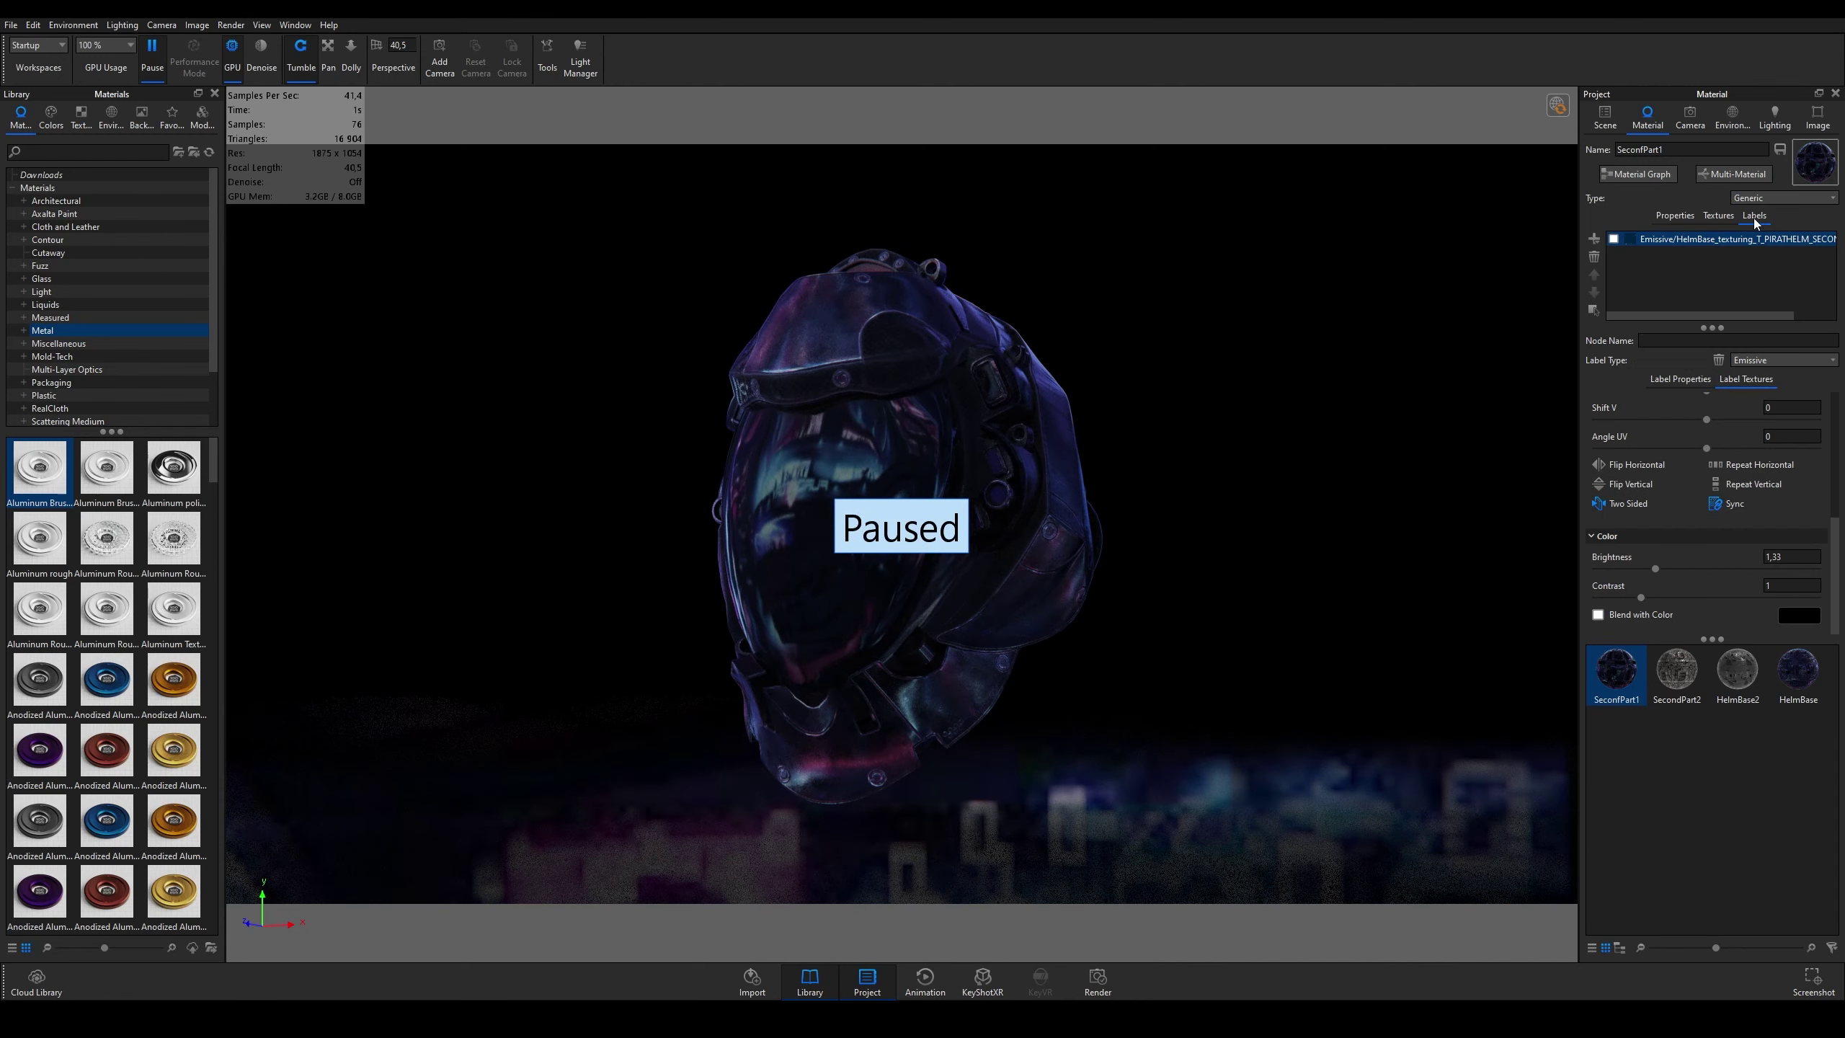
{"action": "left_click", "coordinate": [1595, 239]}
{"action": "left_click", "coordinate": [1601, 242]}
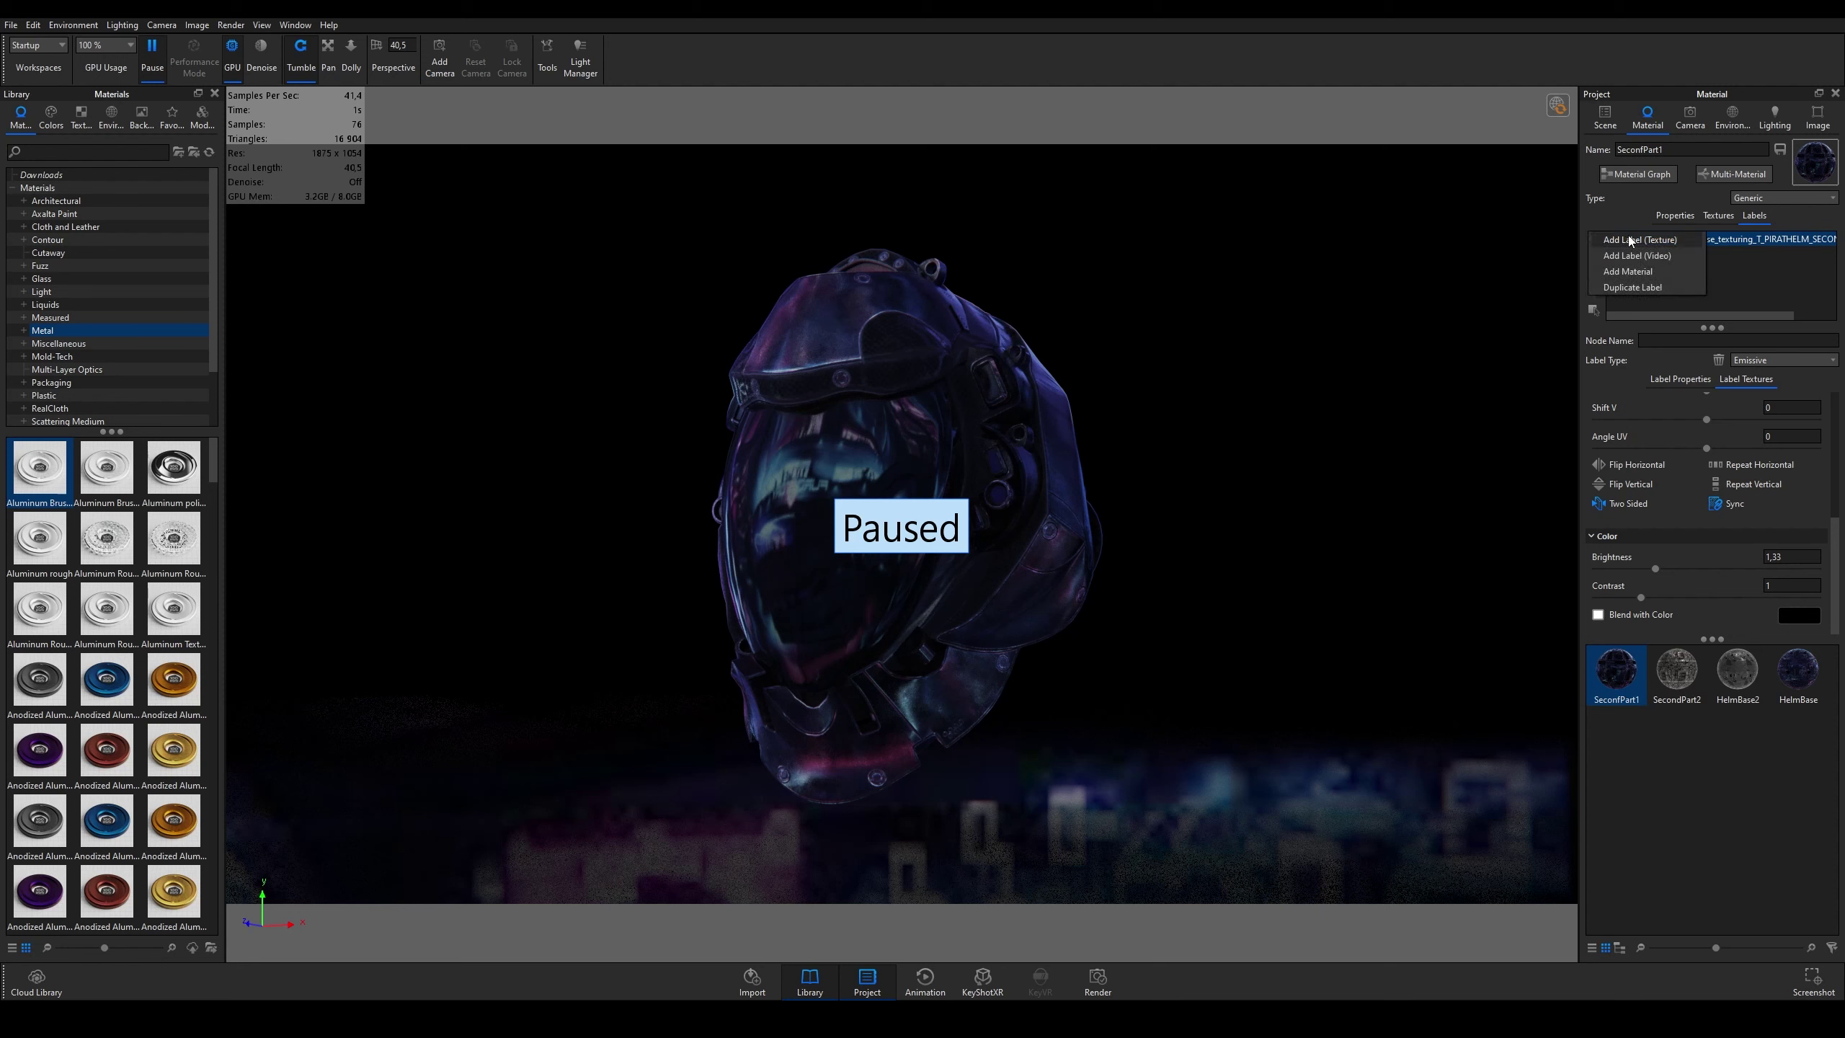
{"action": "scroll", "coordinate": [467, 209], "scroll_direction": "down", "scroll_amount": 3}
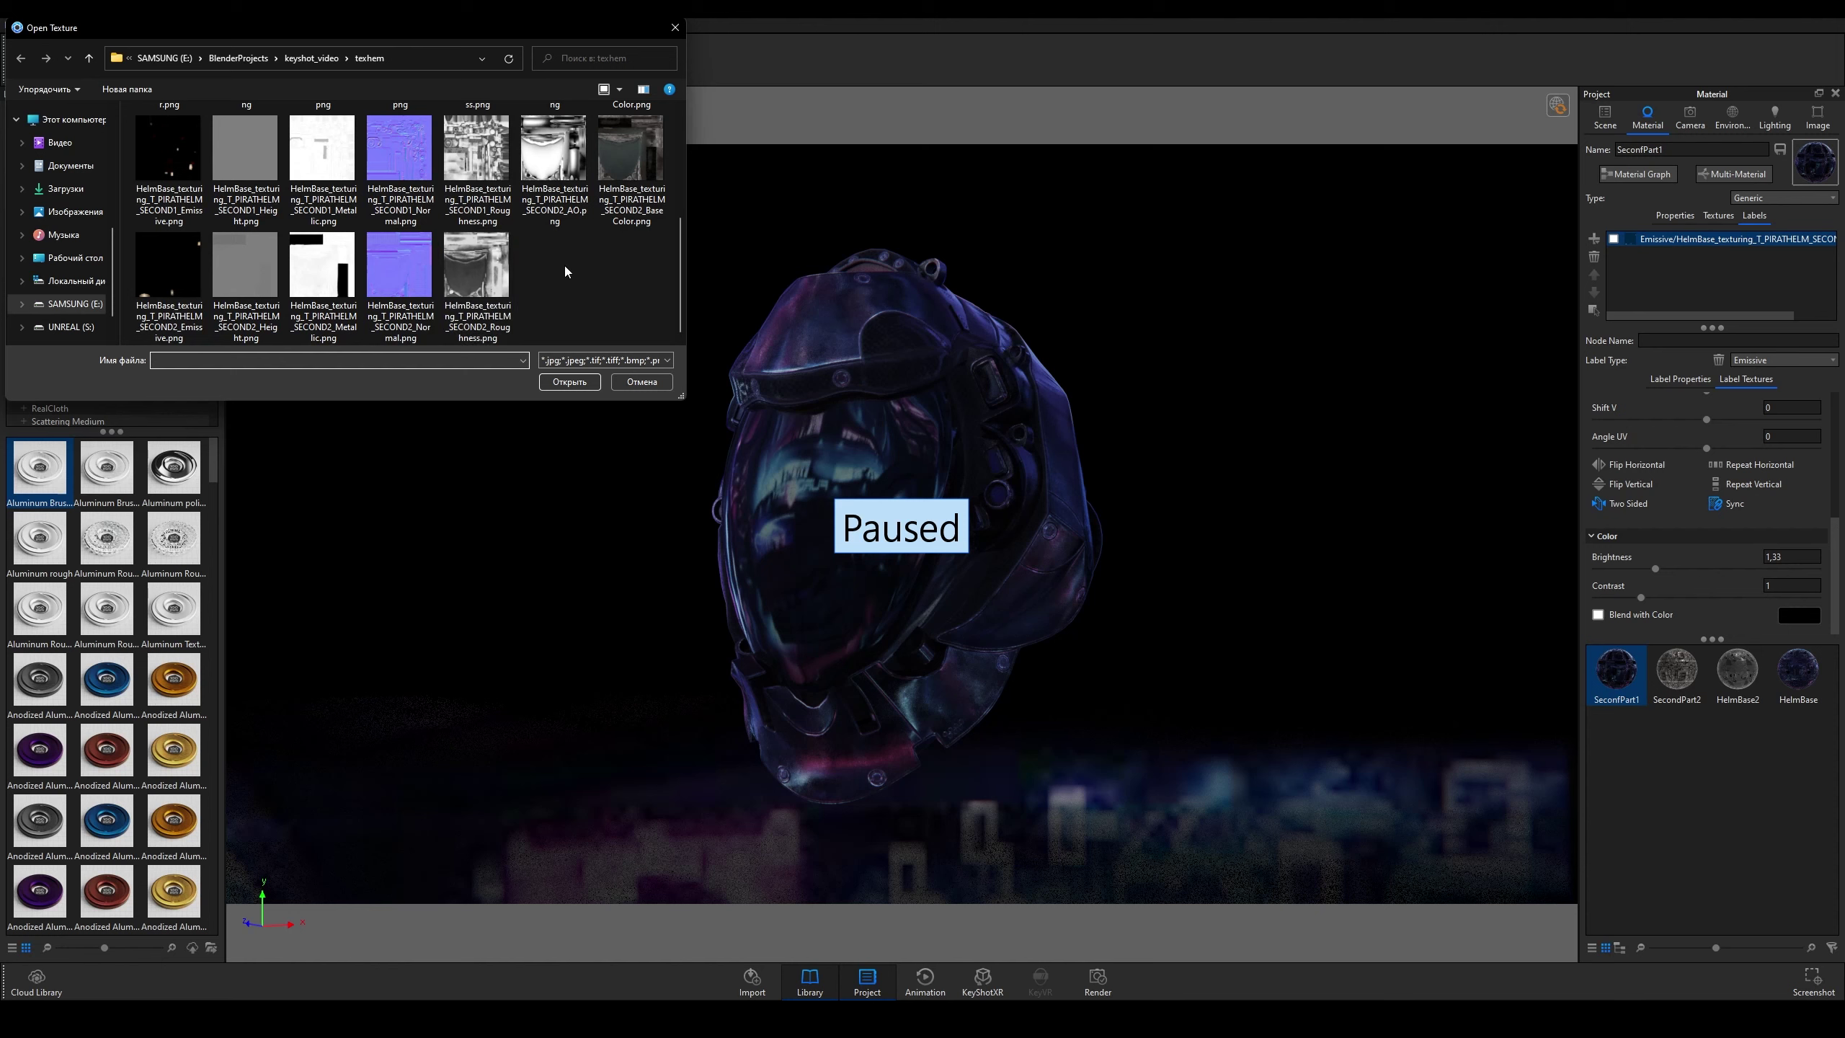
{"action": "left_click", "coordinate": [639, 381]}
Step: Preview the Emissive label glow while orbiting, then switch it off and pause rendering
{"action": "left_click", "coordinate": [152, 48]}
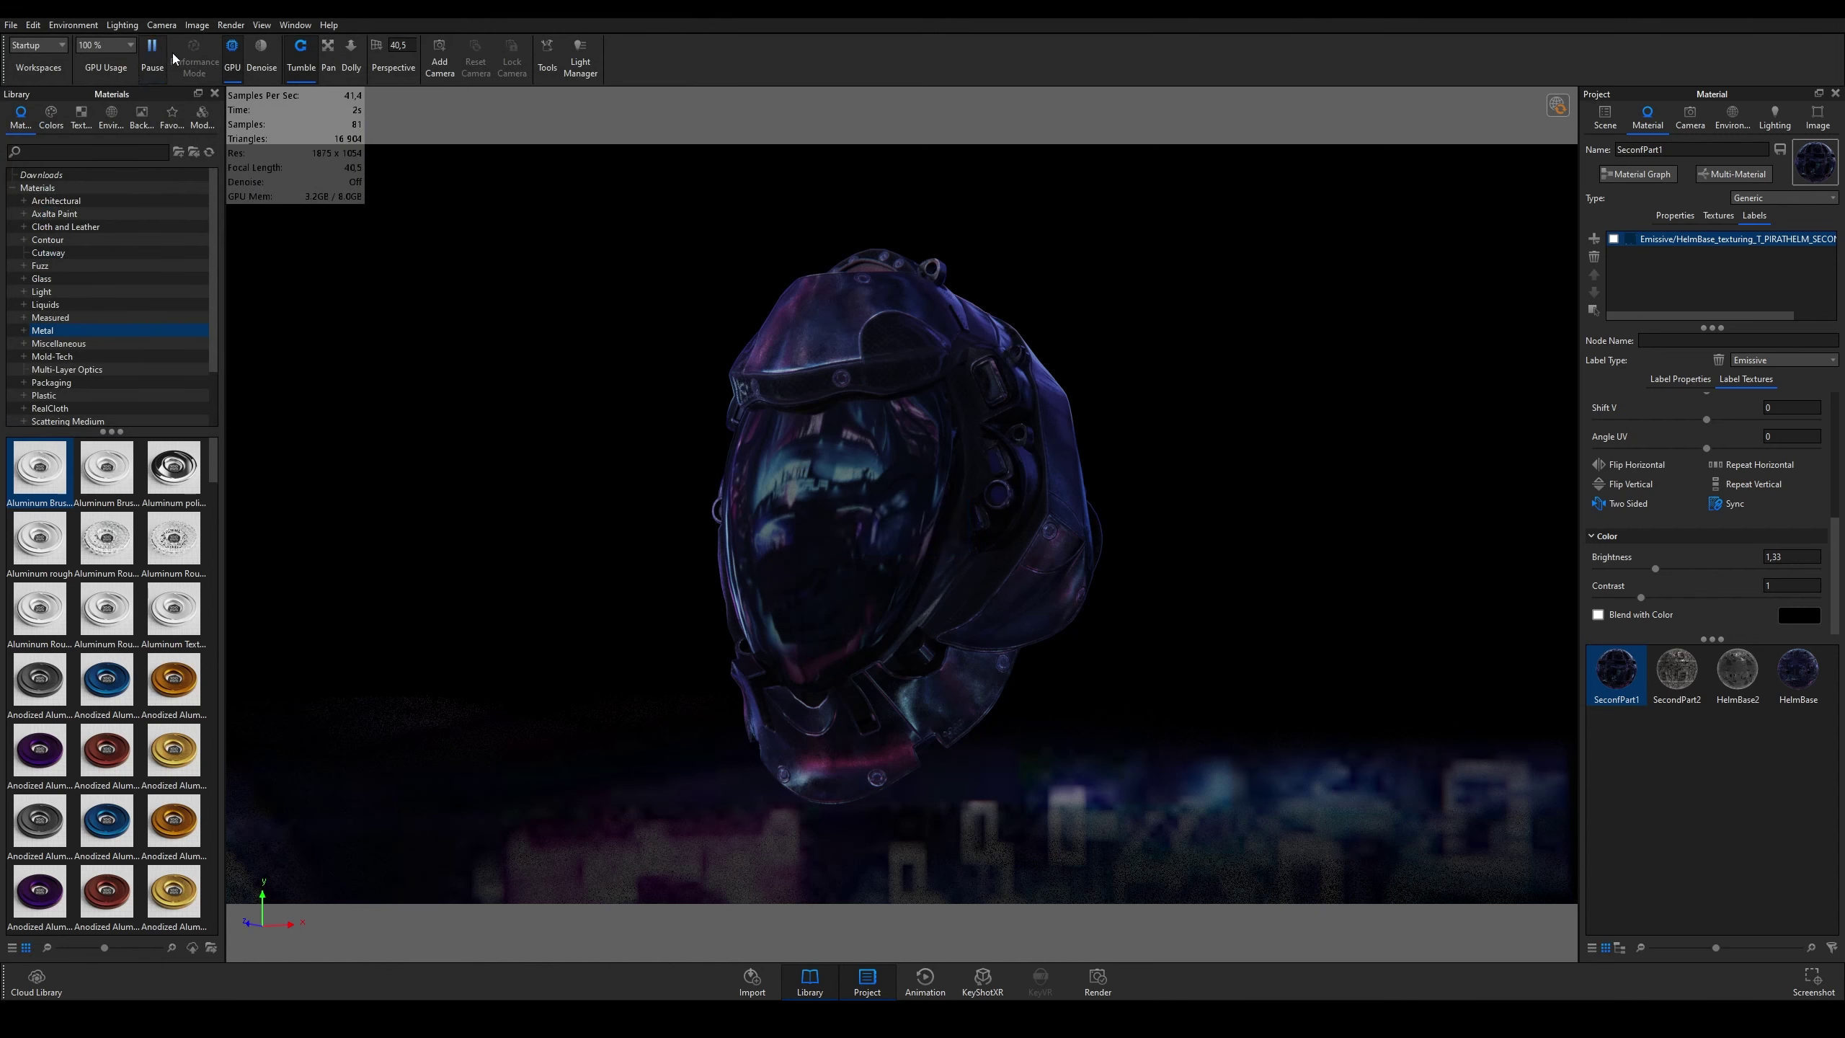
{"action": "left_click", "coordinate": [1614, 240]}
{"action": "mouse_move", "coordinate": [1103, 300]}
{"action": "left_mouse_down"}
{"action": "mouse_move", "coordinate": [1060, 314]}
{"action": "mouse_move", "coordinate": [1196, 329]}
{"action": "mouse_move", "coordinate": [1142, 303]}
{"action": "mouse_move", "coordinate": [1191, 306]}
{"action": "mouse_move", "coordinate": [1165, 304]}
{"action": "mouse_move", "coordinate": [1175, 372]}
{"action": "left_mouse_up"}
{"action": "scroll", "coordinate": [1109, 304], "scroll_direction": "up", "scroll_amount": 5}
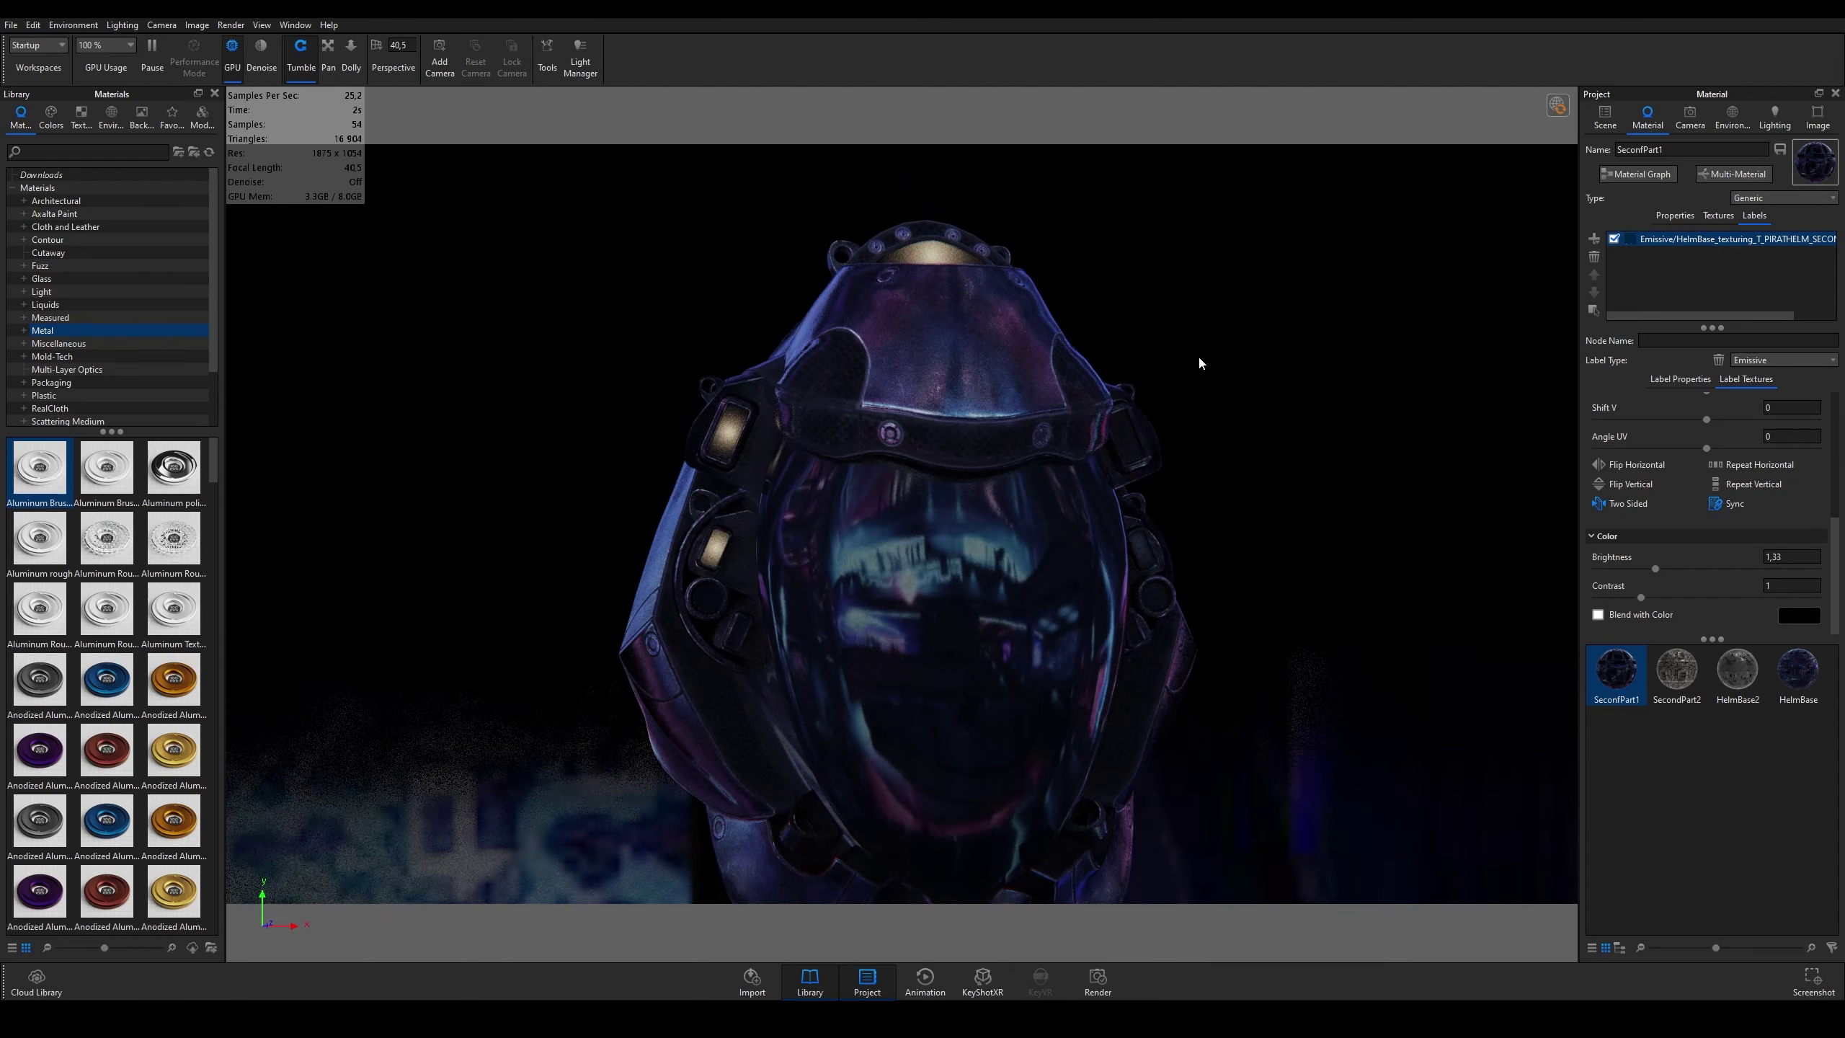
{"action": "left_click_drag", "start_coordinate": [1198, 354], "coordinate": [1136, 358]}
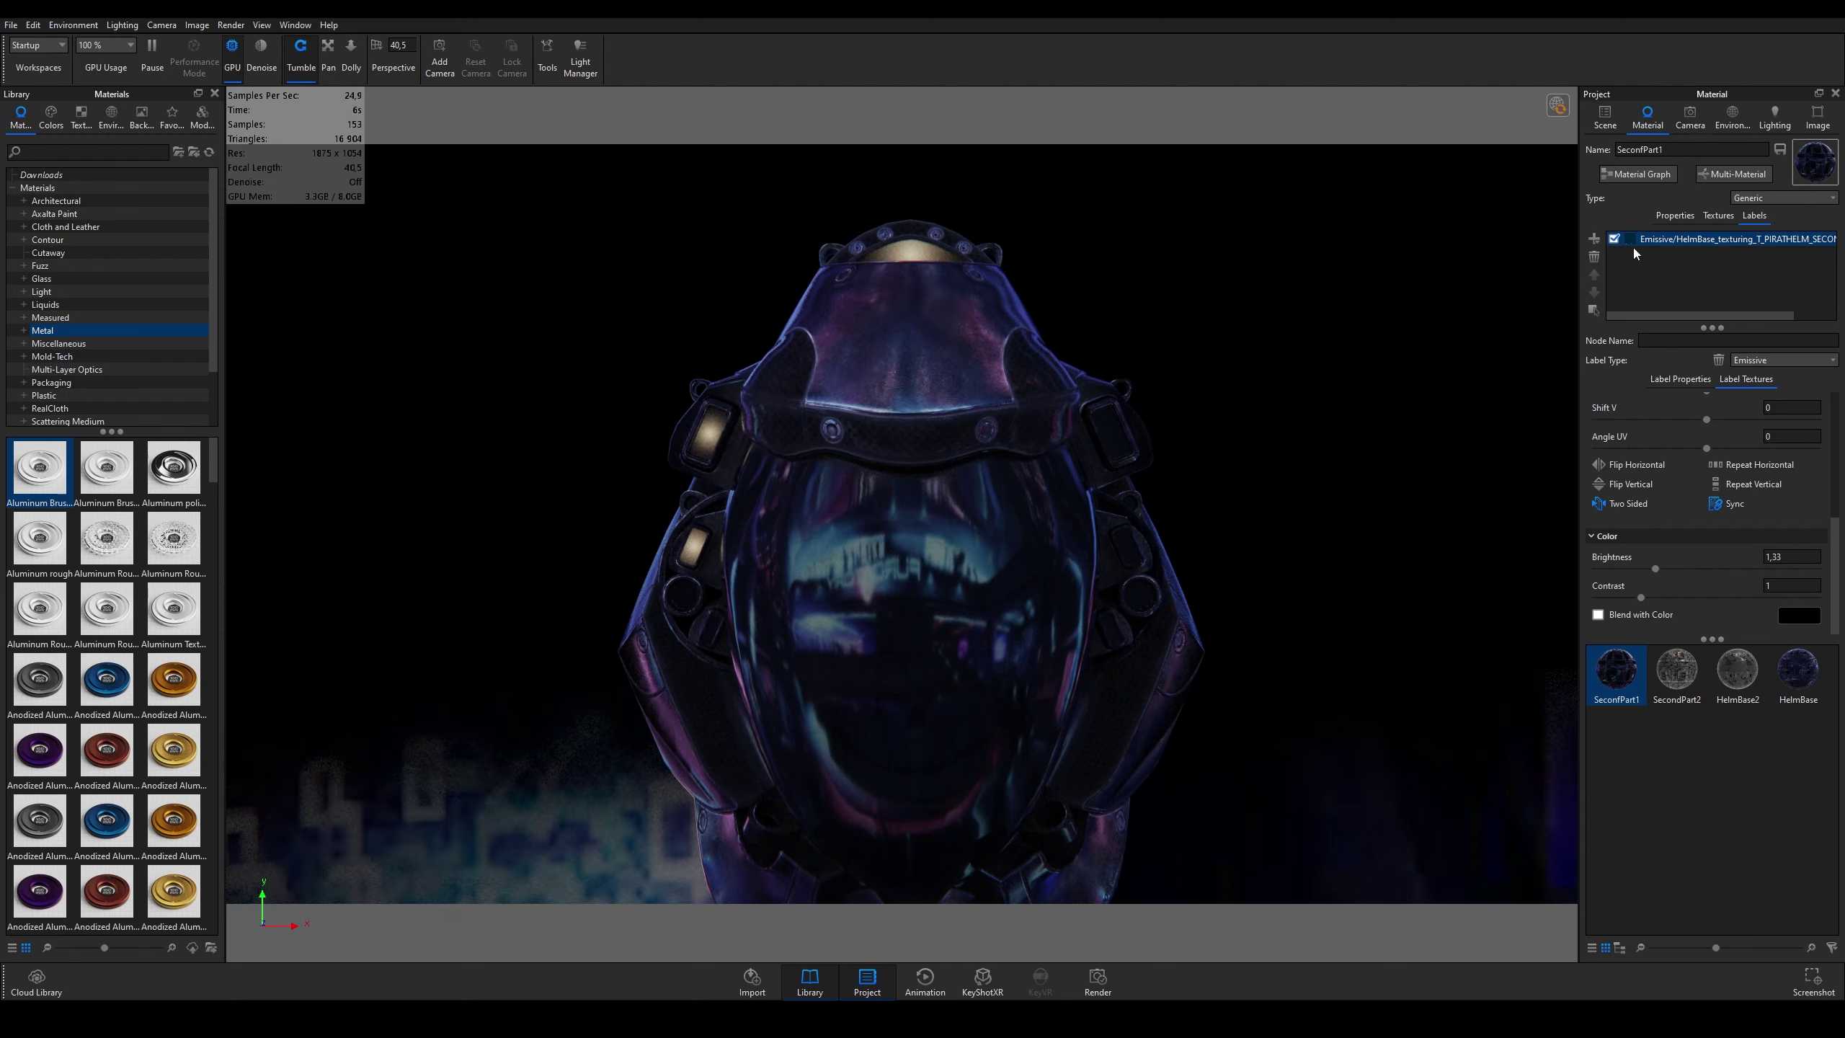
{"action": "left_click", "coordinate": [1615, 239]}
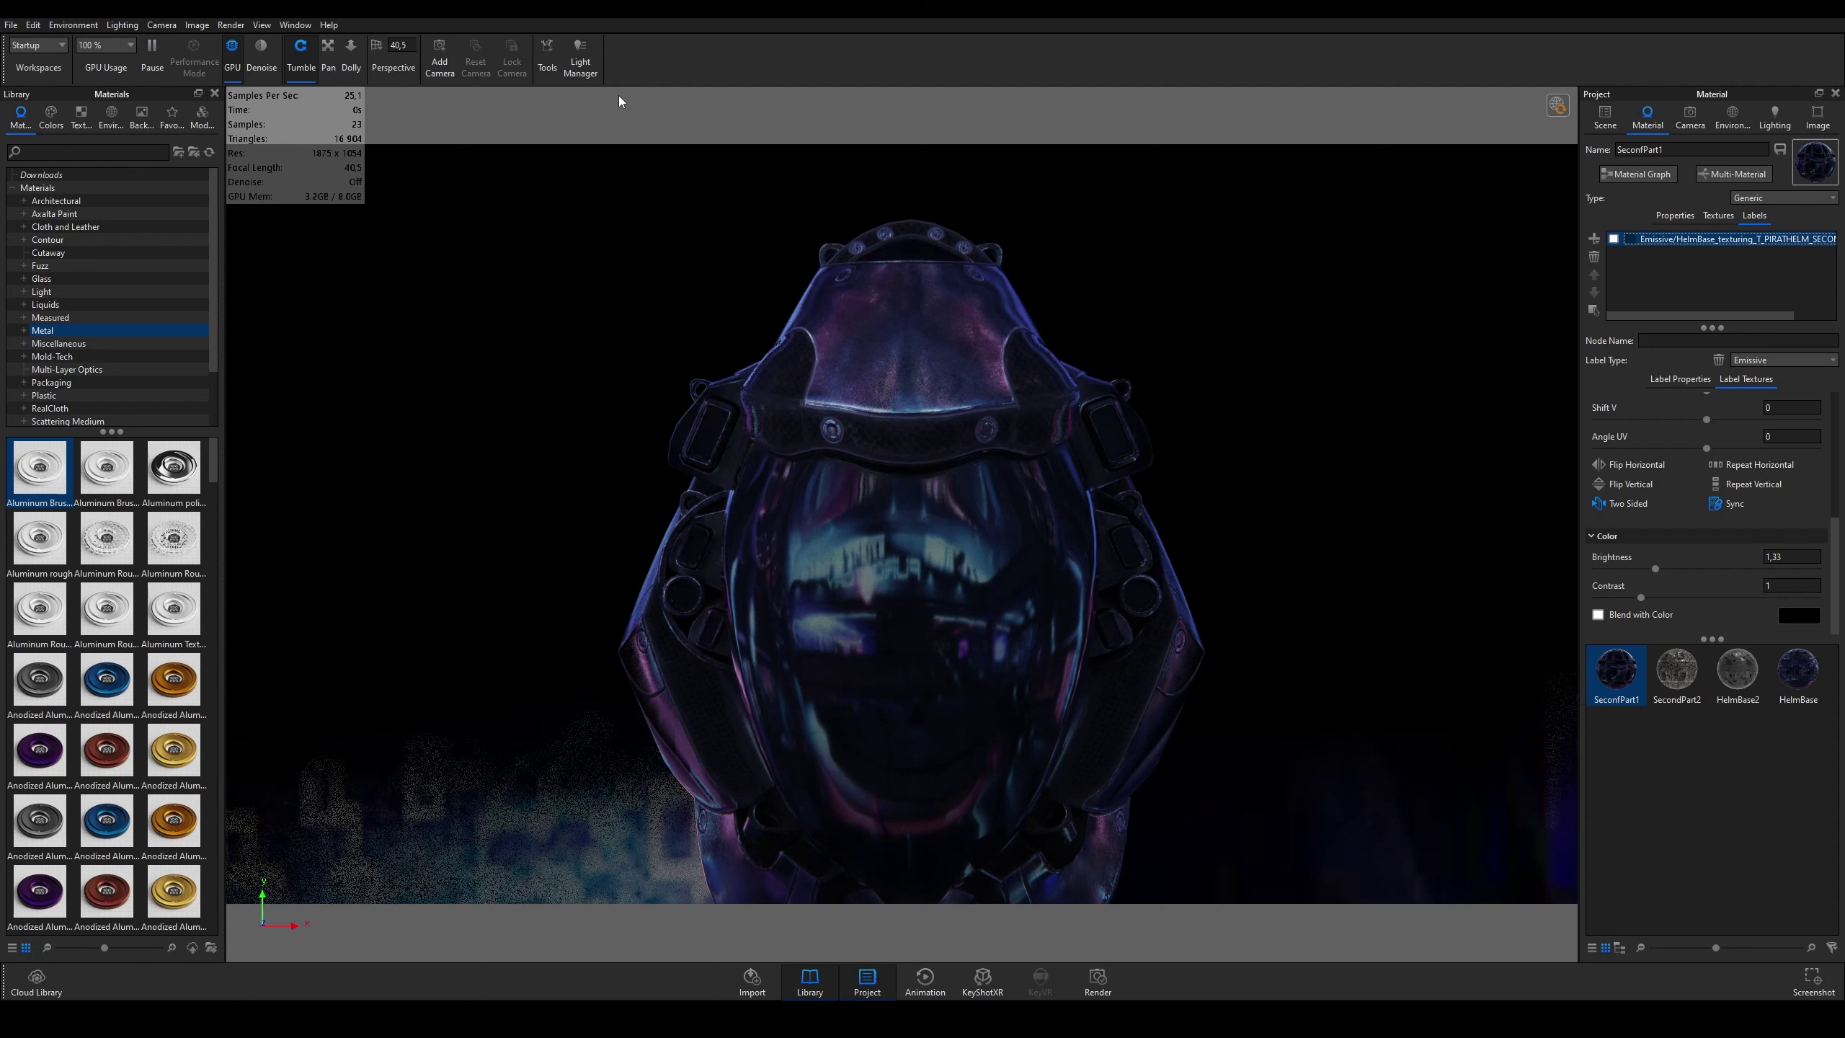
{"action": "left_click", "coordinate": [152, 47]}
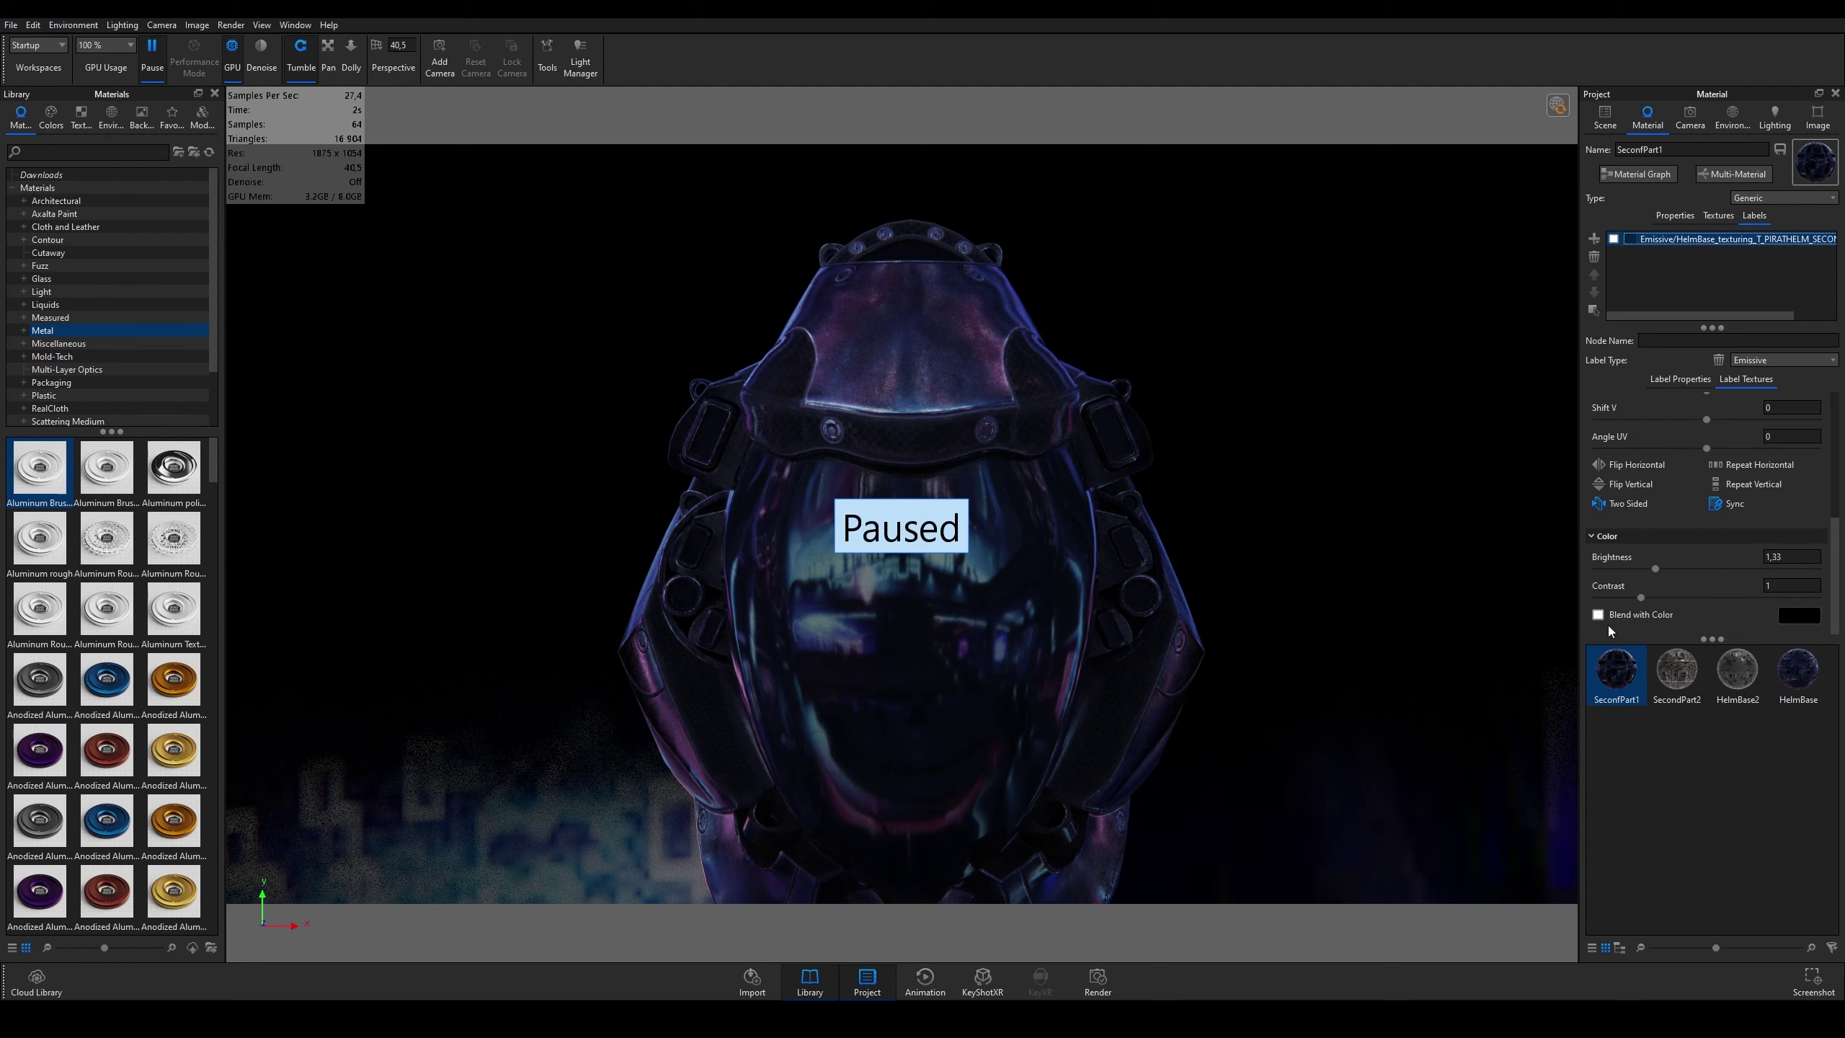
{"action": "left_click", "coordinate": [1672, 218]}
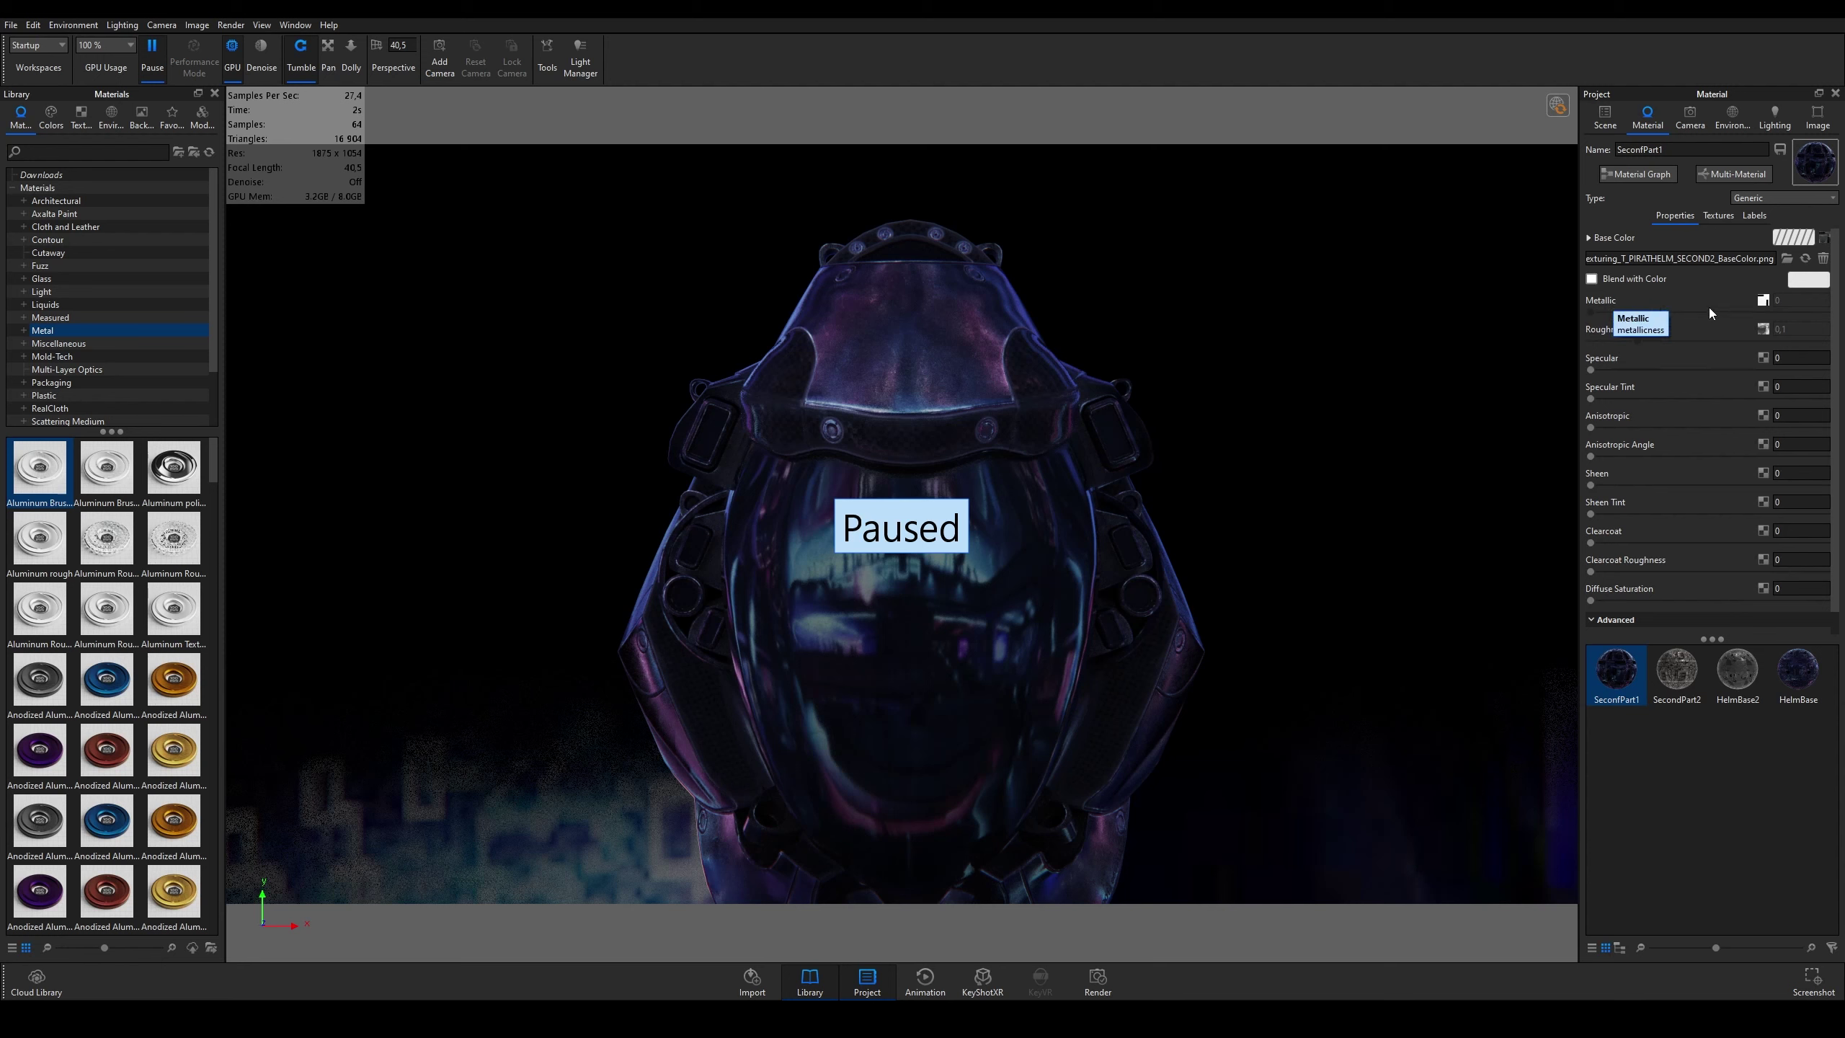
Step: Show SecondPart1's Metallic texture map settings (UV mapping, size 1) with live rendering resumed
{"action": "left_click", "coordinate": [1763, 300]}
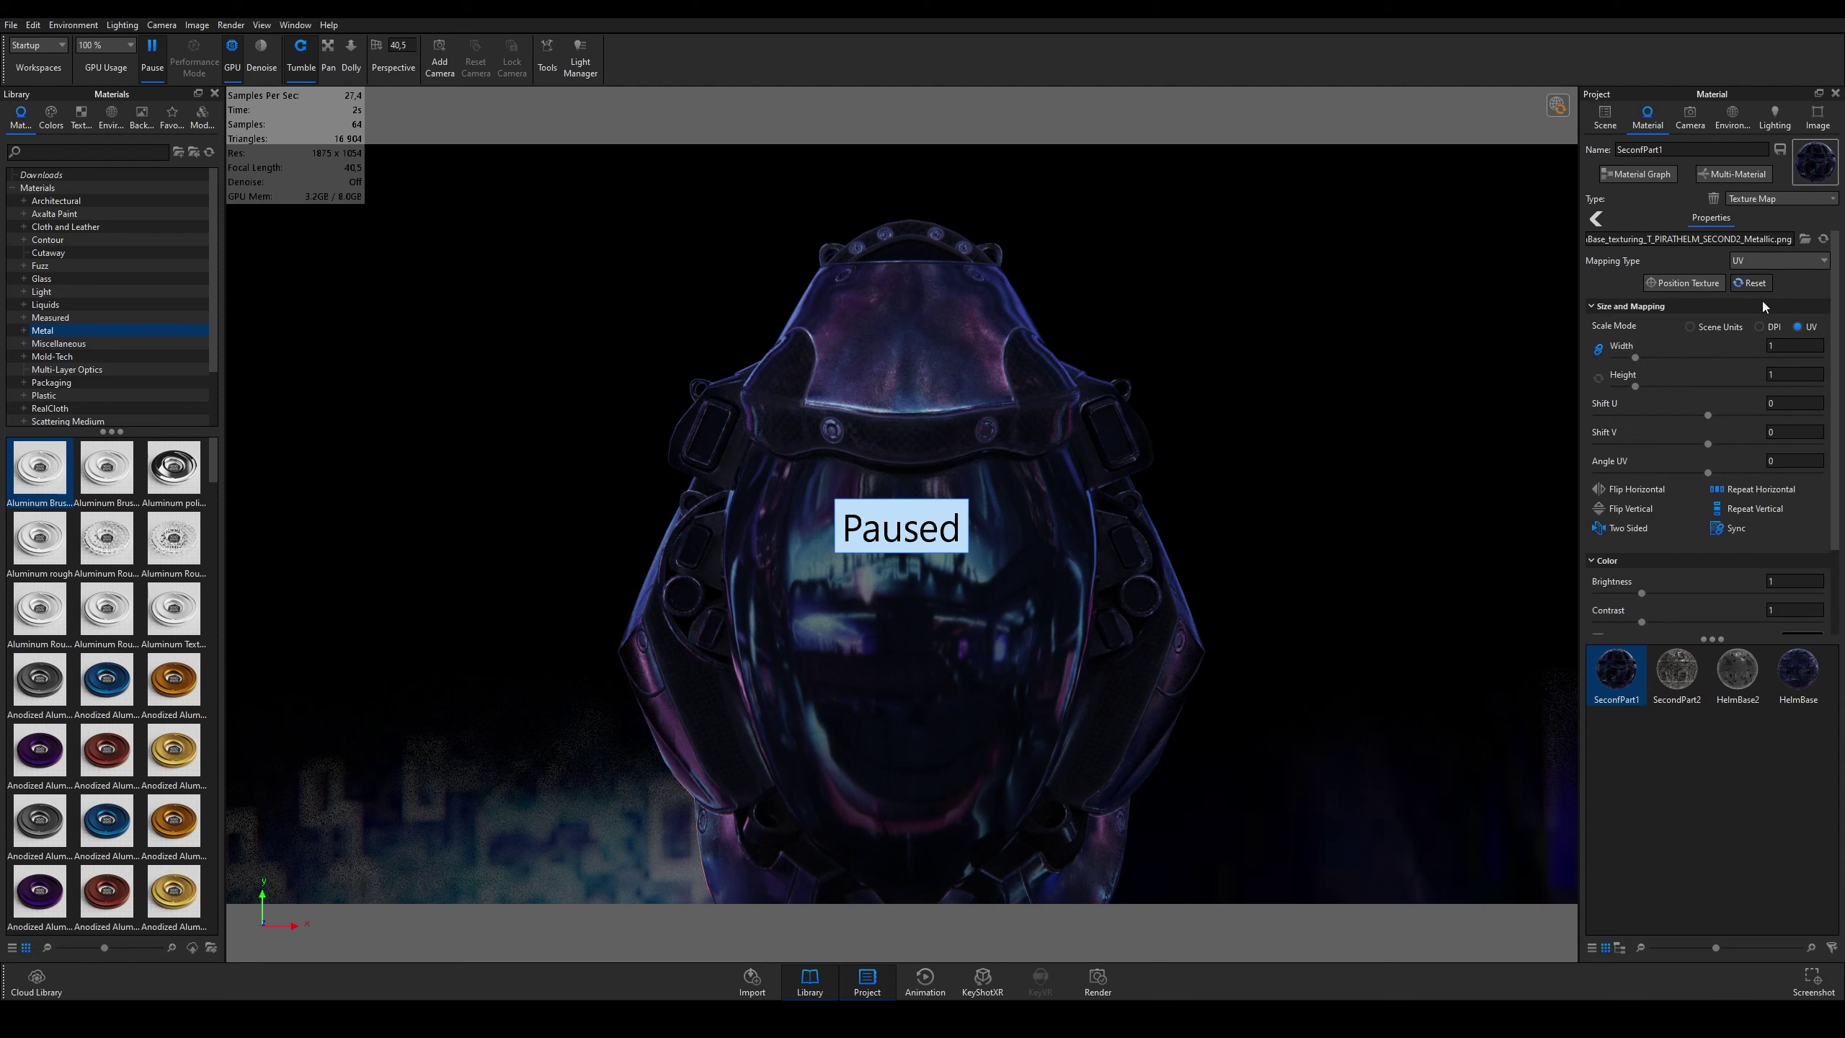
{"action": "left_click", "coordinate": [1600, 222]}
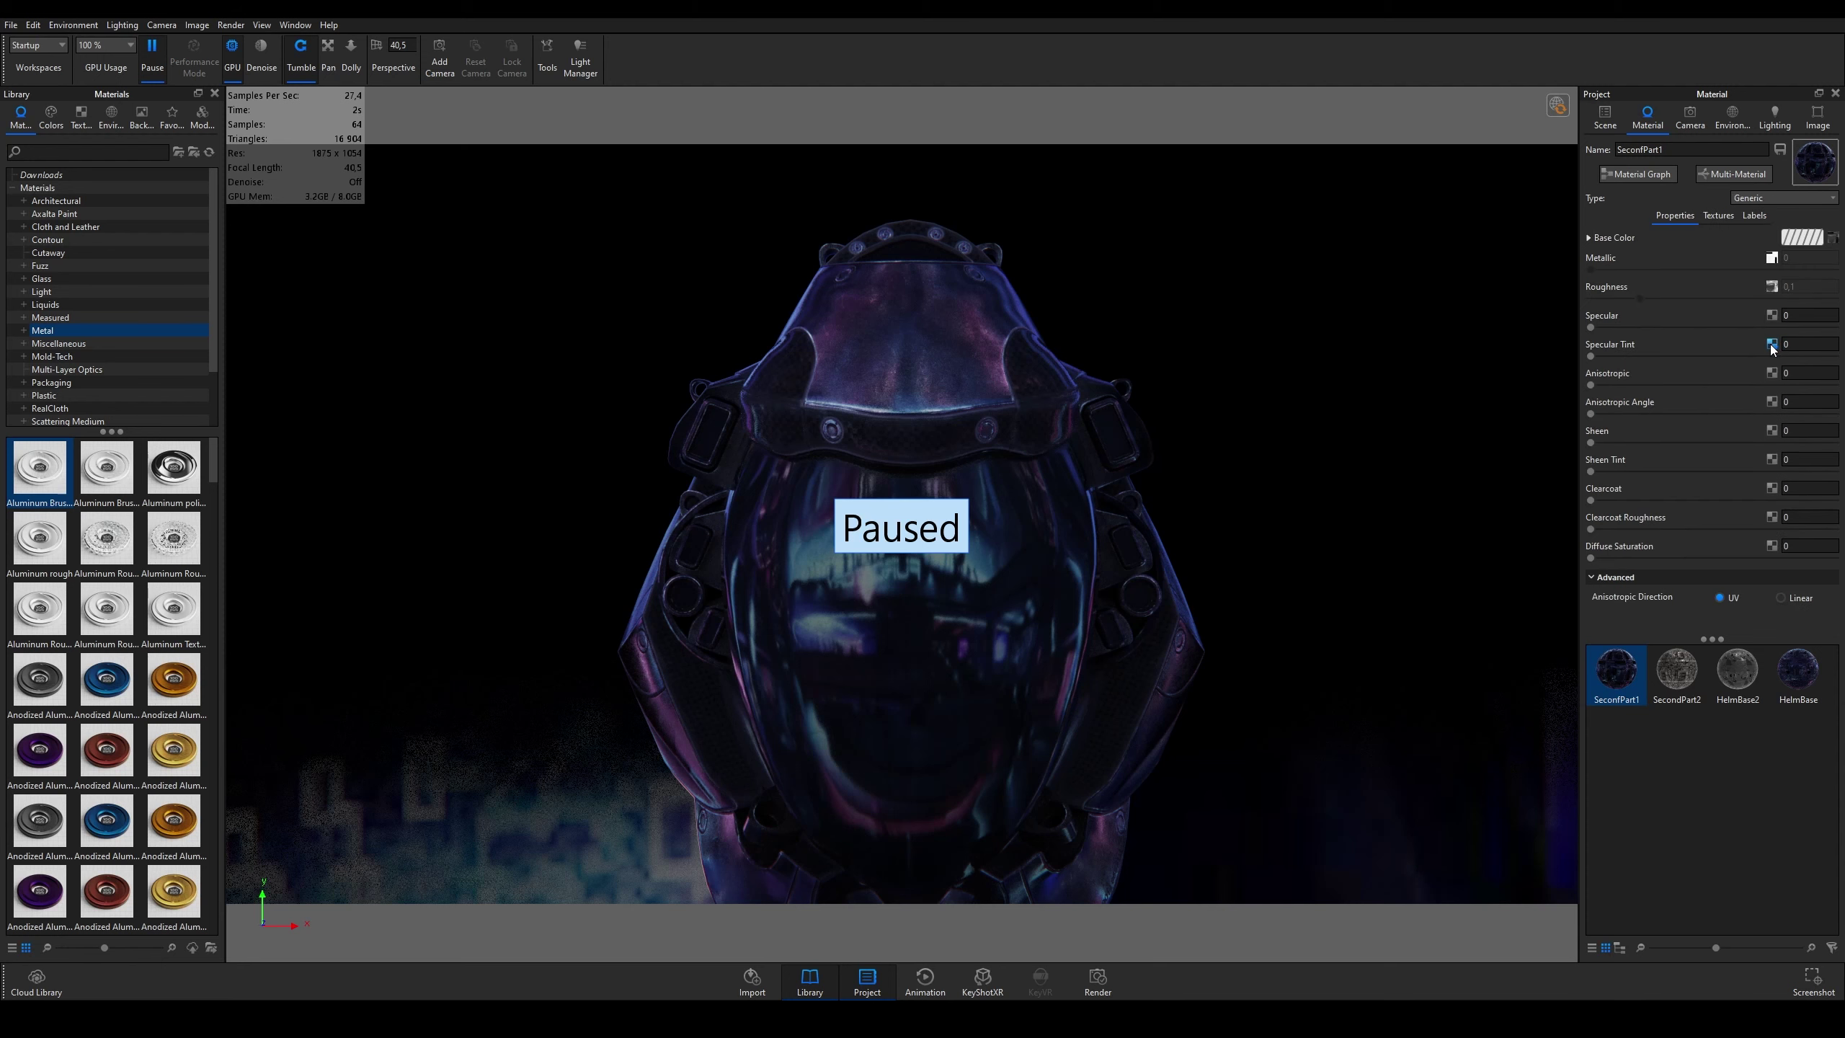
{"action": "left_click", "coordinate": [1772, 258]}
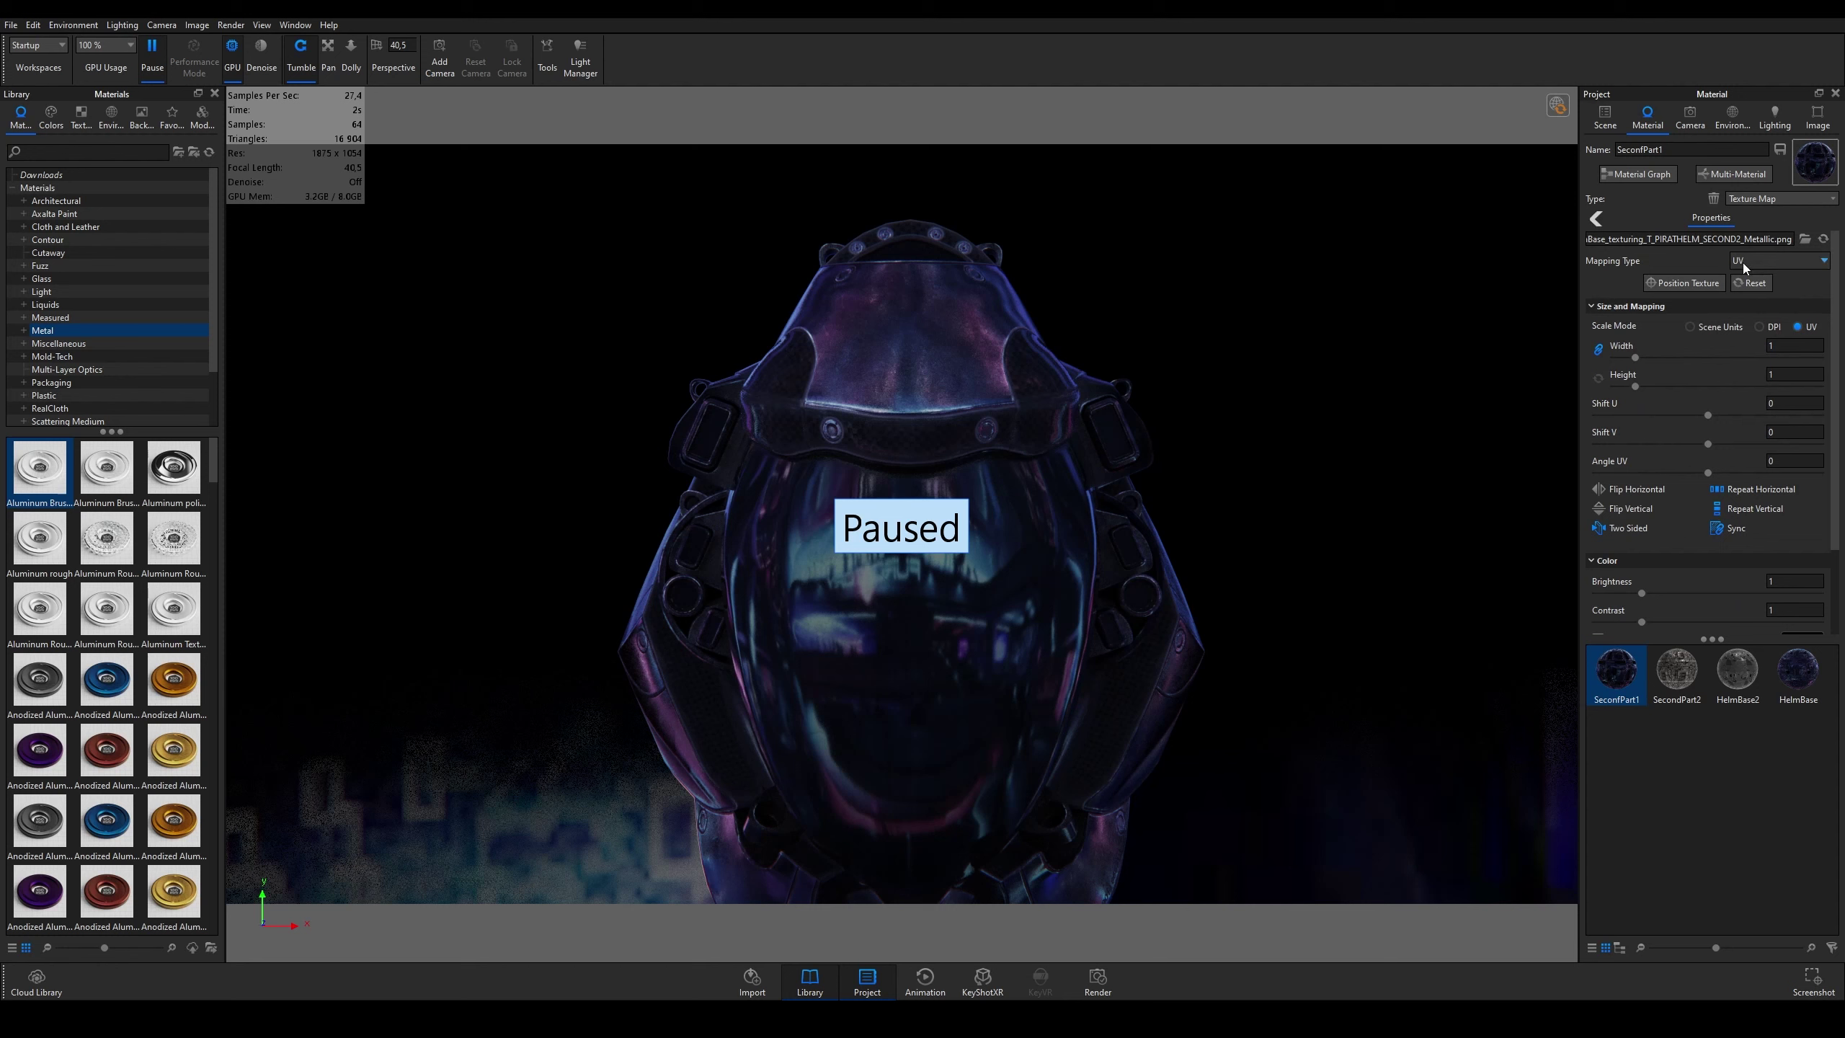
{"action": "scroll", "coordinate": [1627, 433], "scroll_direction": "down", "scroll_amount": 2}
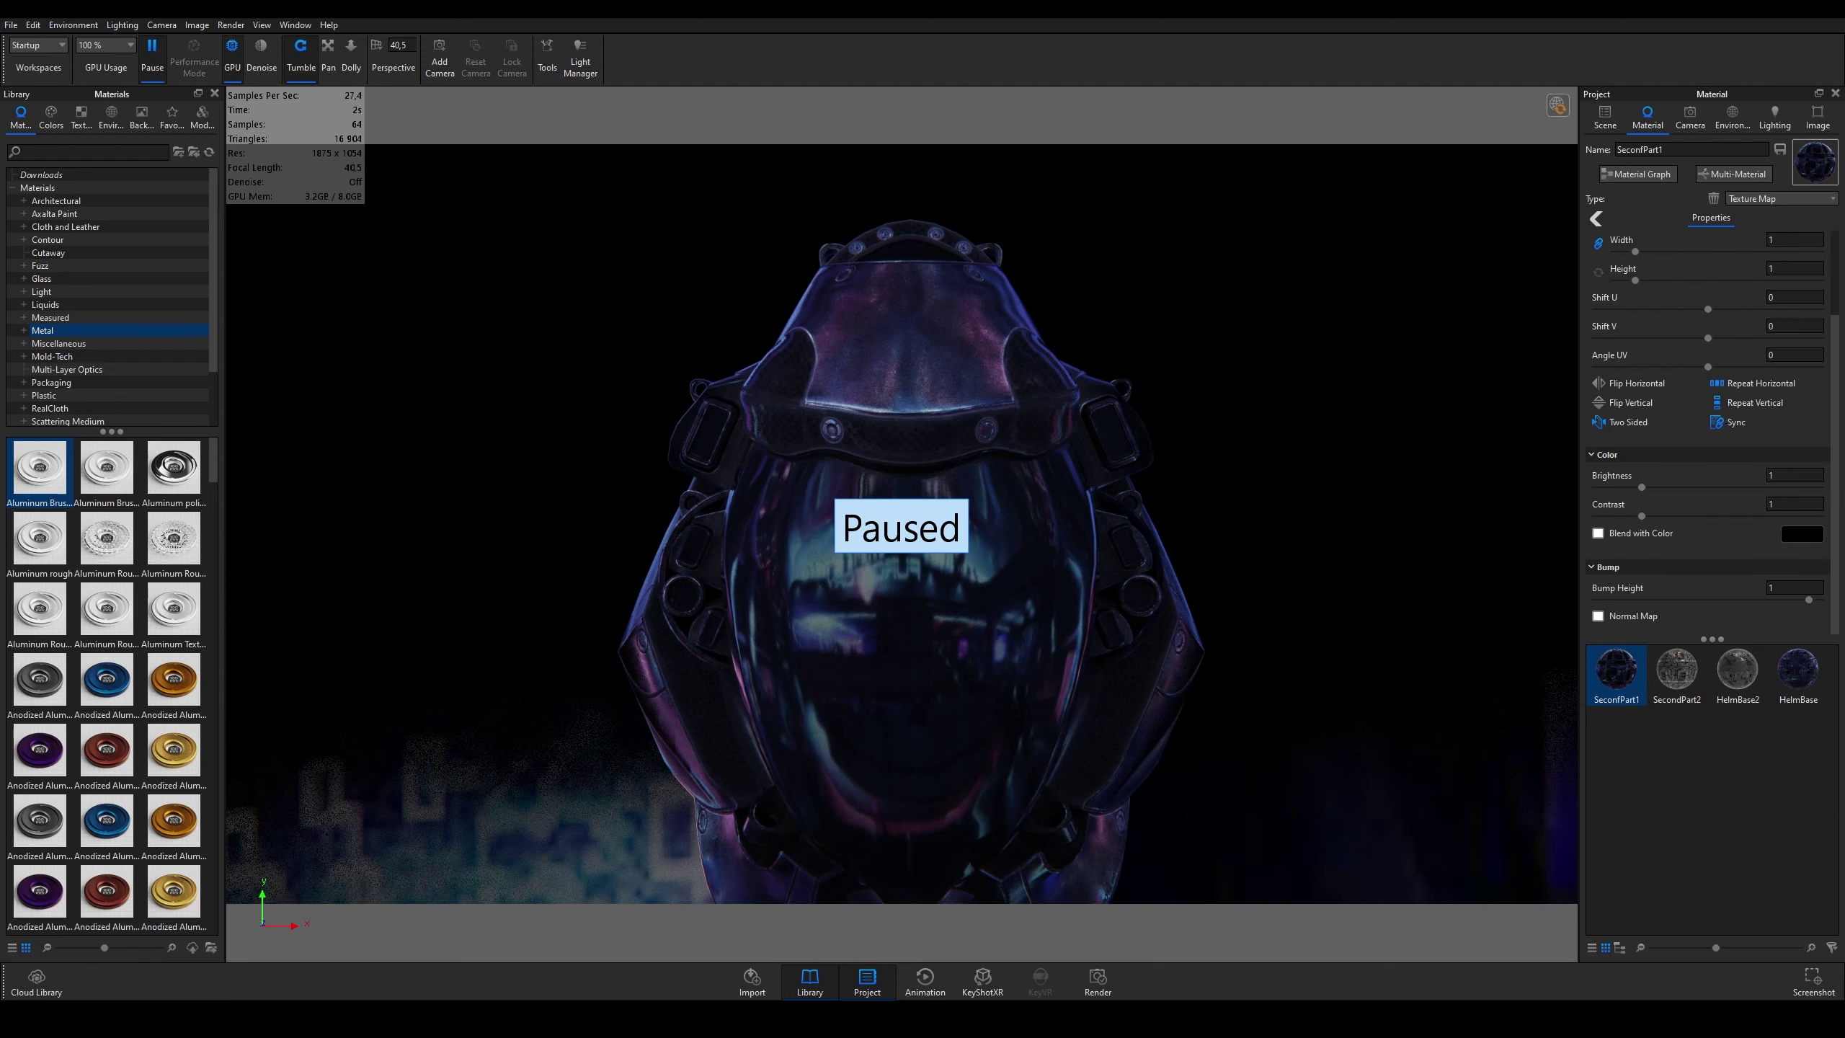
{"action": "left_click", "coordinate": [152, 52]}
{"action": "scroll", "coordinate": [995, 322], "scroll_direction": "down", "scroll_amount": 3}
{"action": "scroll", "coordinate": [995, 322], "scroll_direction": "up", "scroll_amount": 5}
Step: Select the HelmBase material and open its Roughness texture map settings
{"action": "left_click_drag", "start_coordinate": [996, 322], "coordinate": [910, 392]}
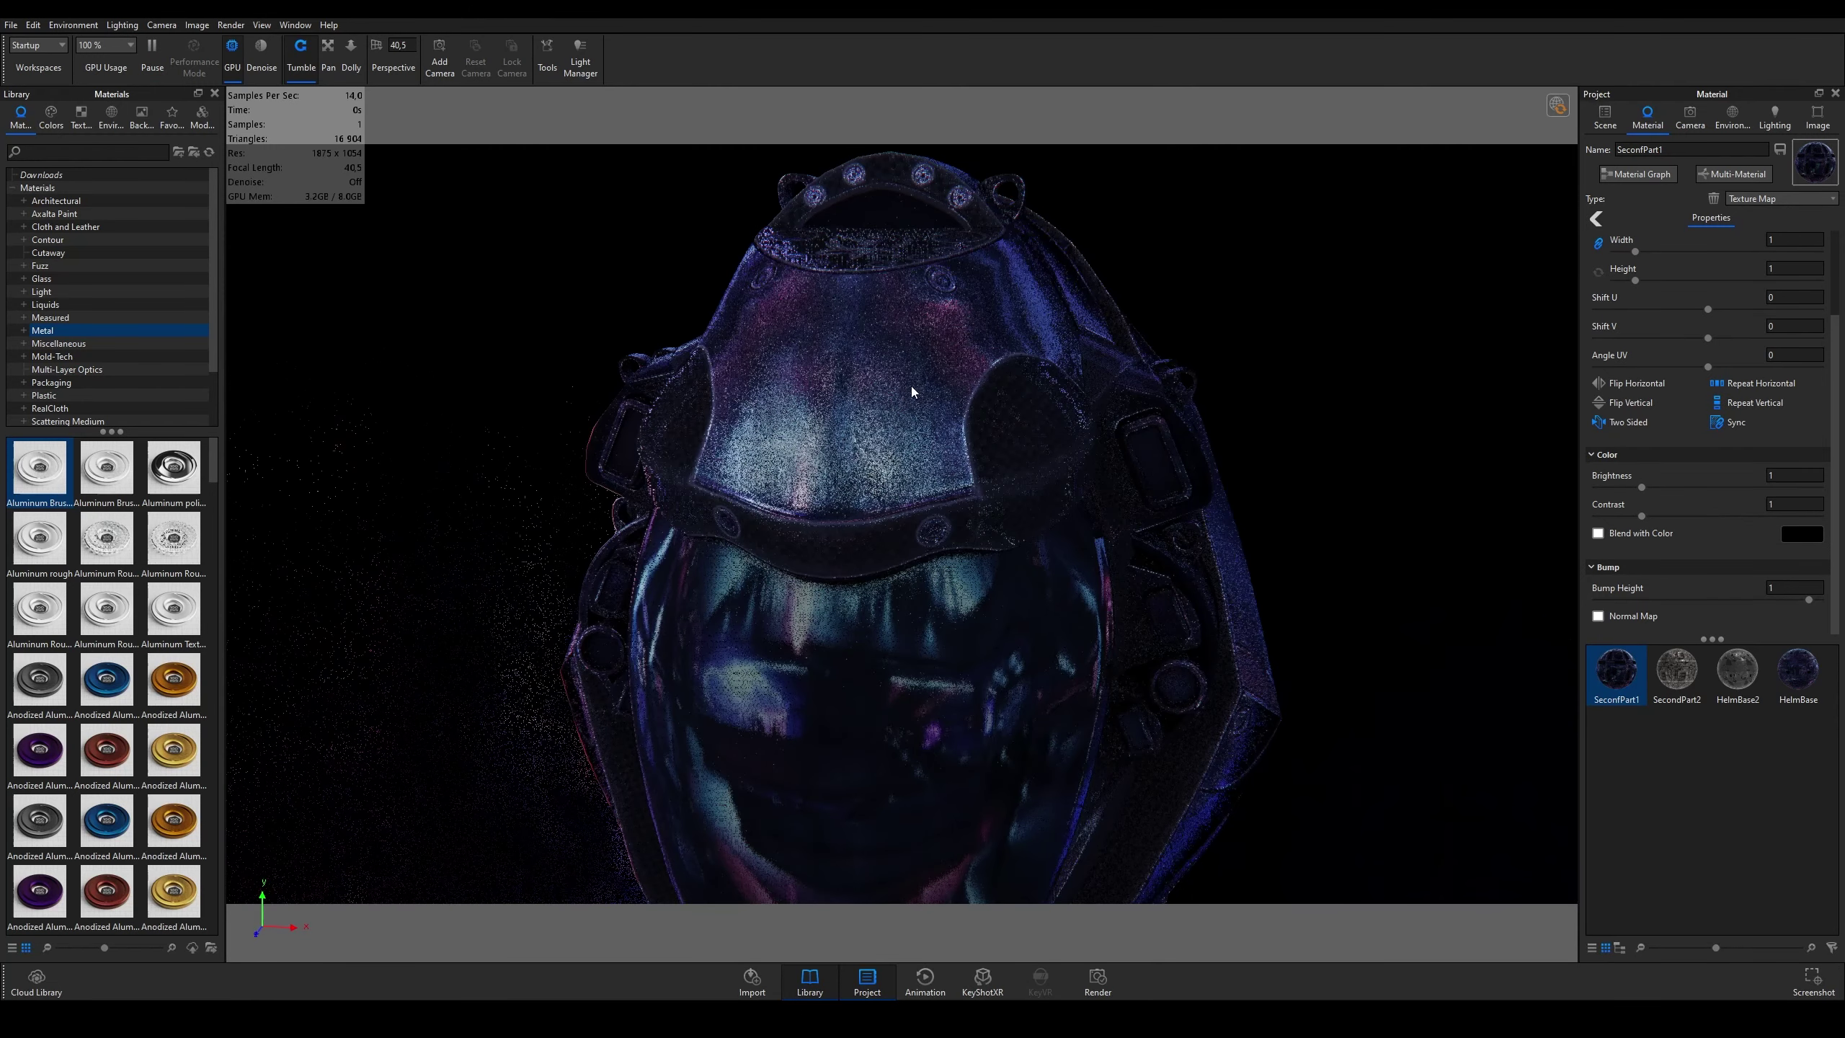
{"action": "left_click", "coordinate": [1797, 673]}
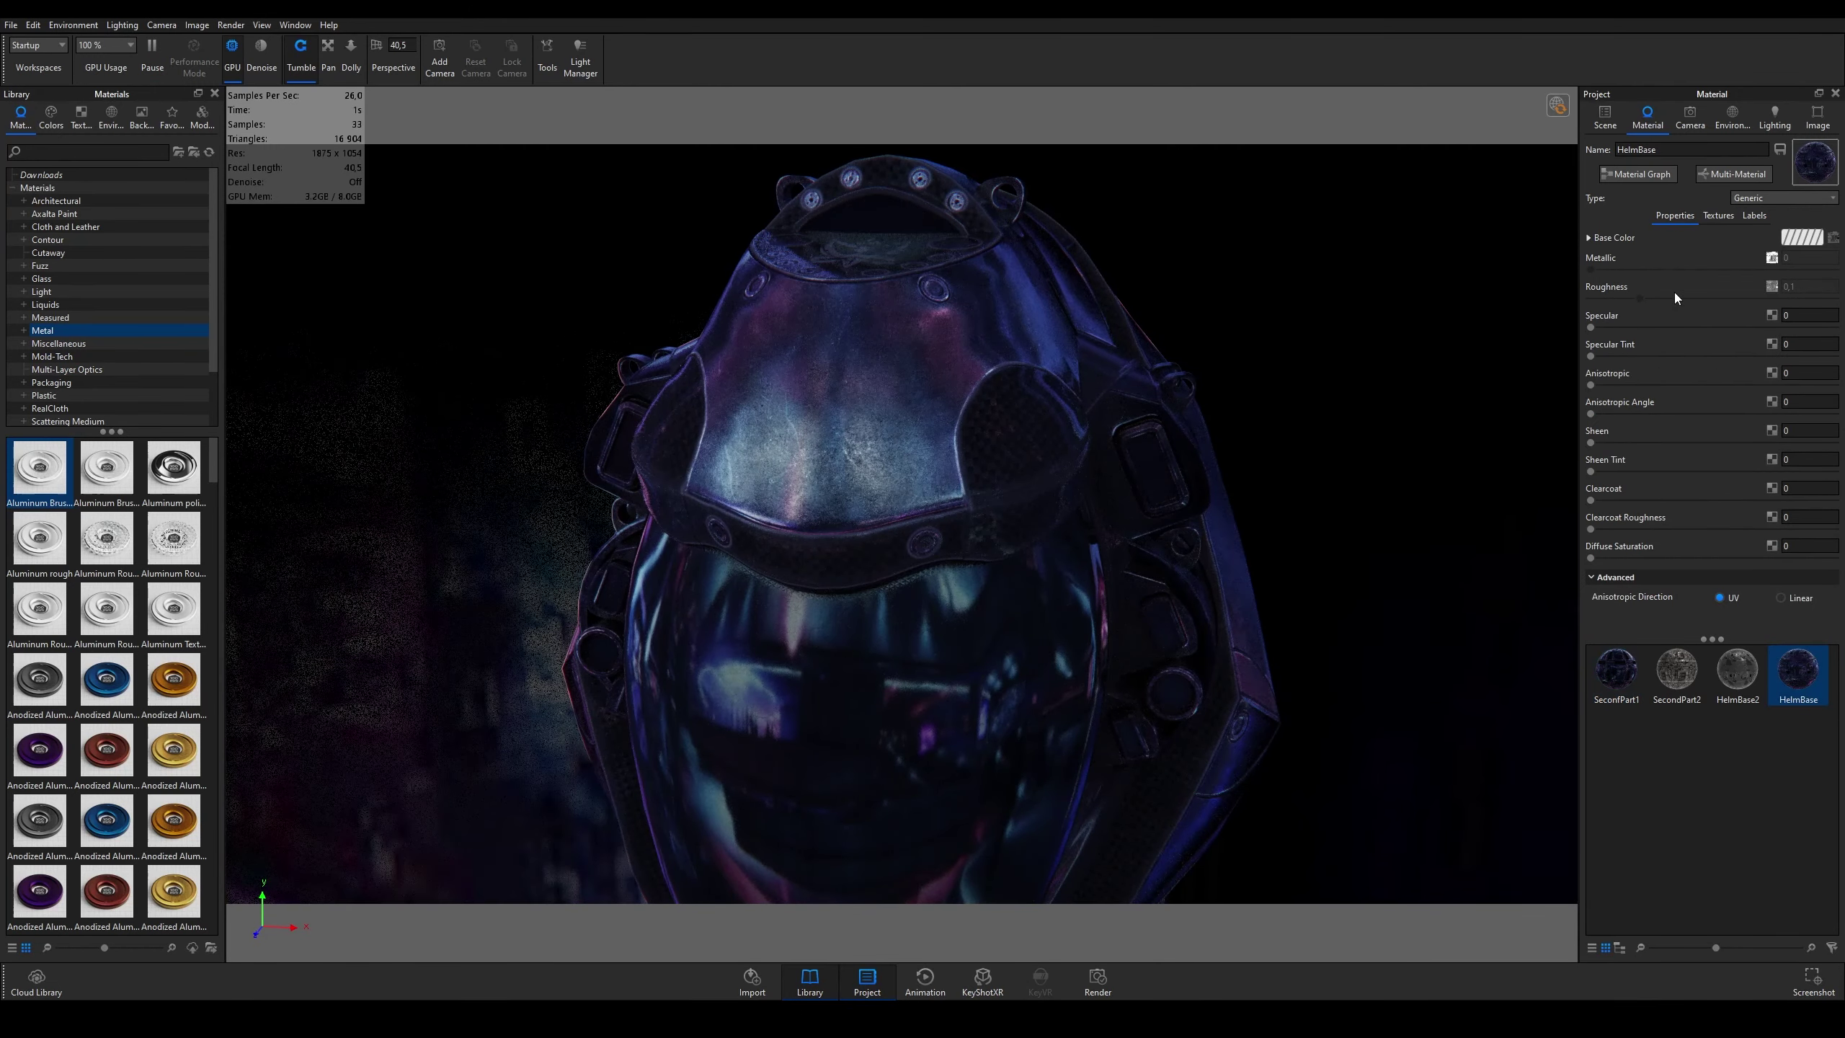
{"action": "left_click", "coordinate": [1771, 287]}
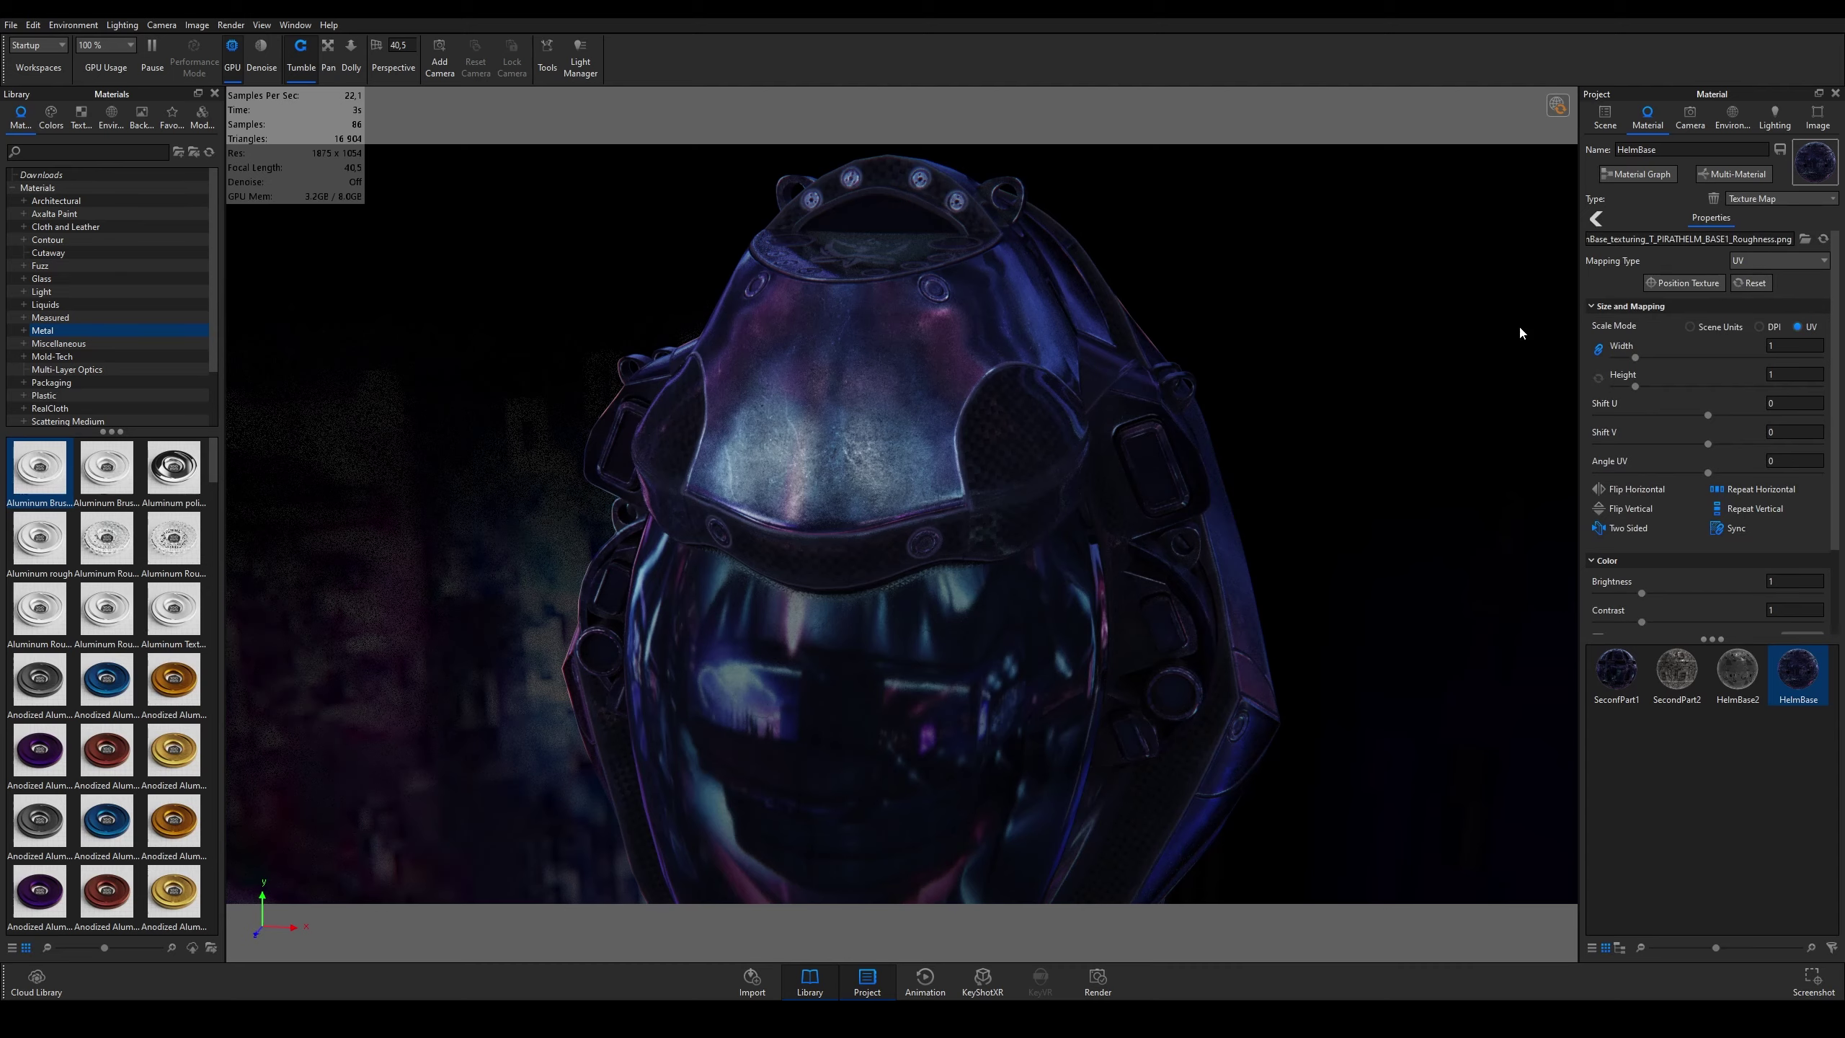
{"action": "left_click_drag", "start_coordinate": [1004, 395], "coordinate": [975, 413]}
{"action": "scroll", "coordinate": [963, 402], "scroll_direction": "up", "scroll_amount": 2}
{"action": "scroll", "coordinate": [962, 401], "scroll_direction": "up", "scroll_amount": 3}
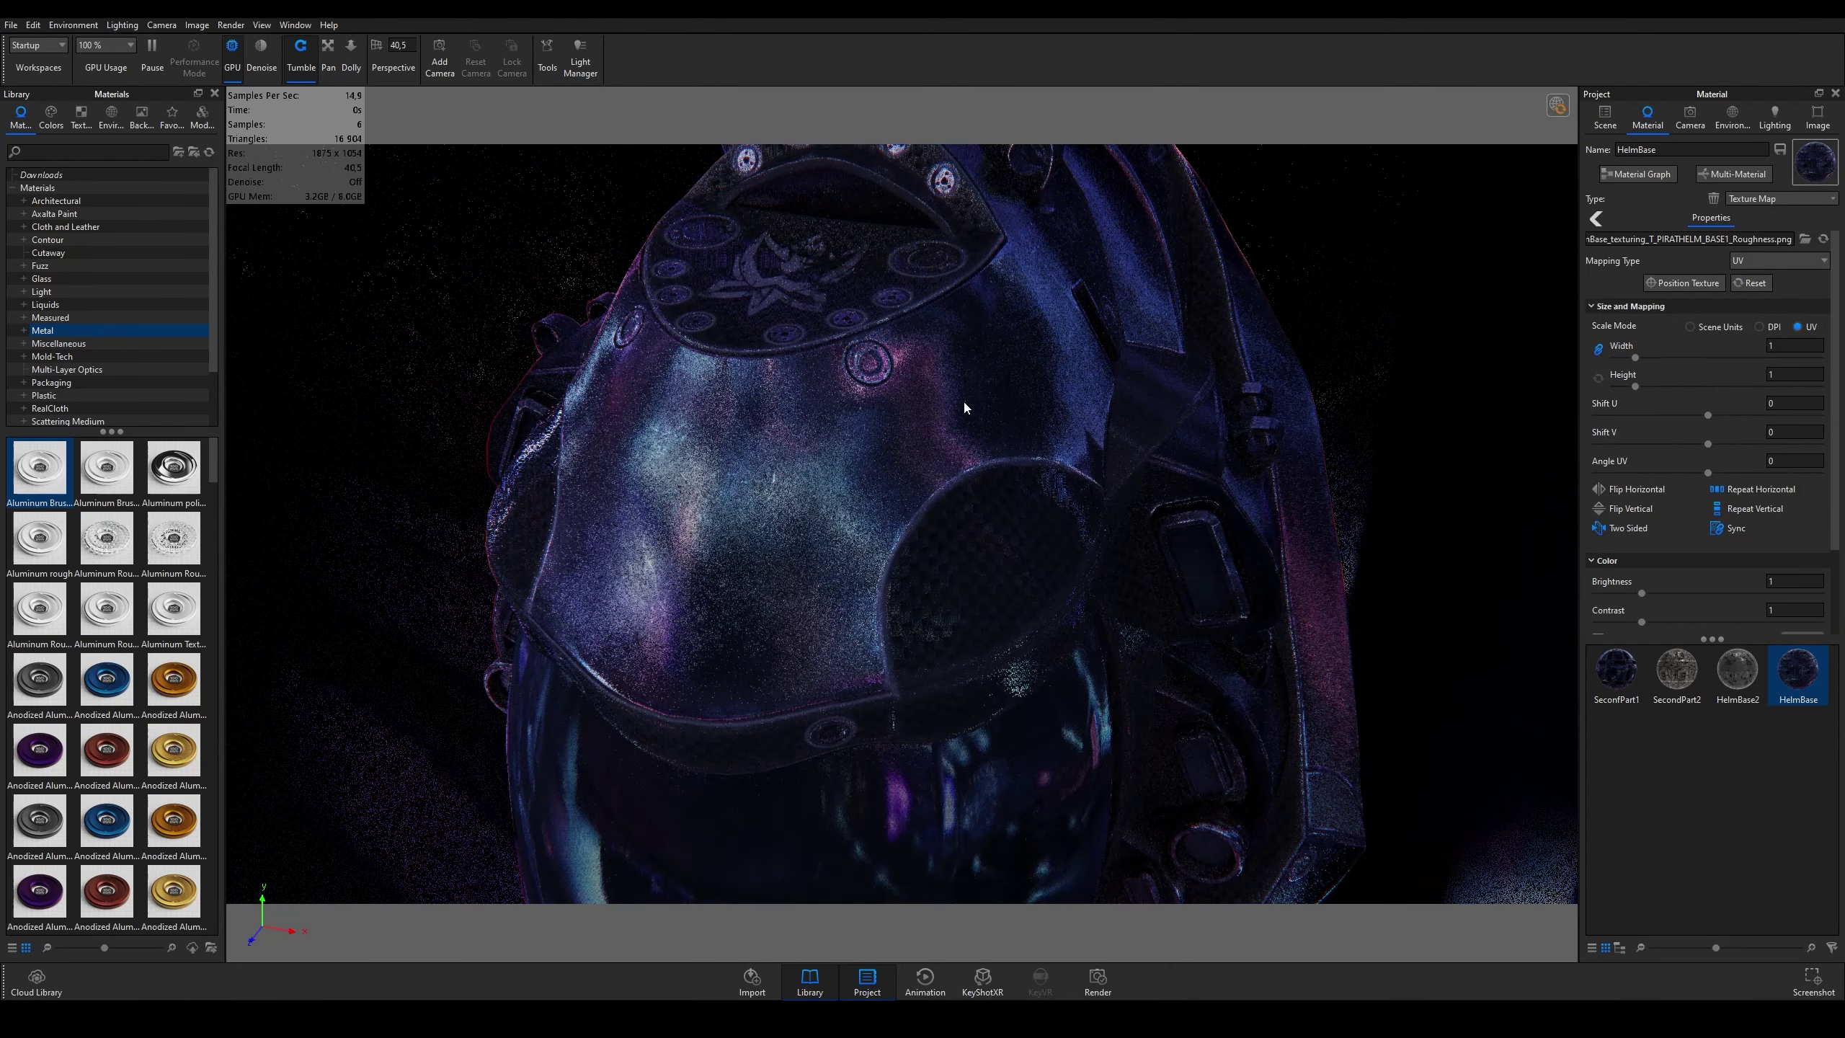
{"action": "scroll", "coordinate": [1678, 447], "scroll_direction": "down", "scroll_amount": 3}
Step: Try roughness texture brightness at about 3.7 and 0.1, undoing back to 1
{"action": "left_click_drag", "start_coordinate": [1641, 488], "coordinate": [1760, 488]}
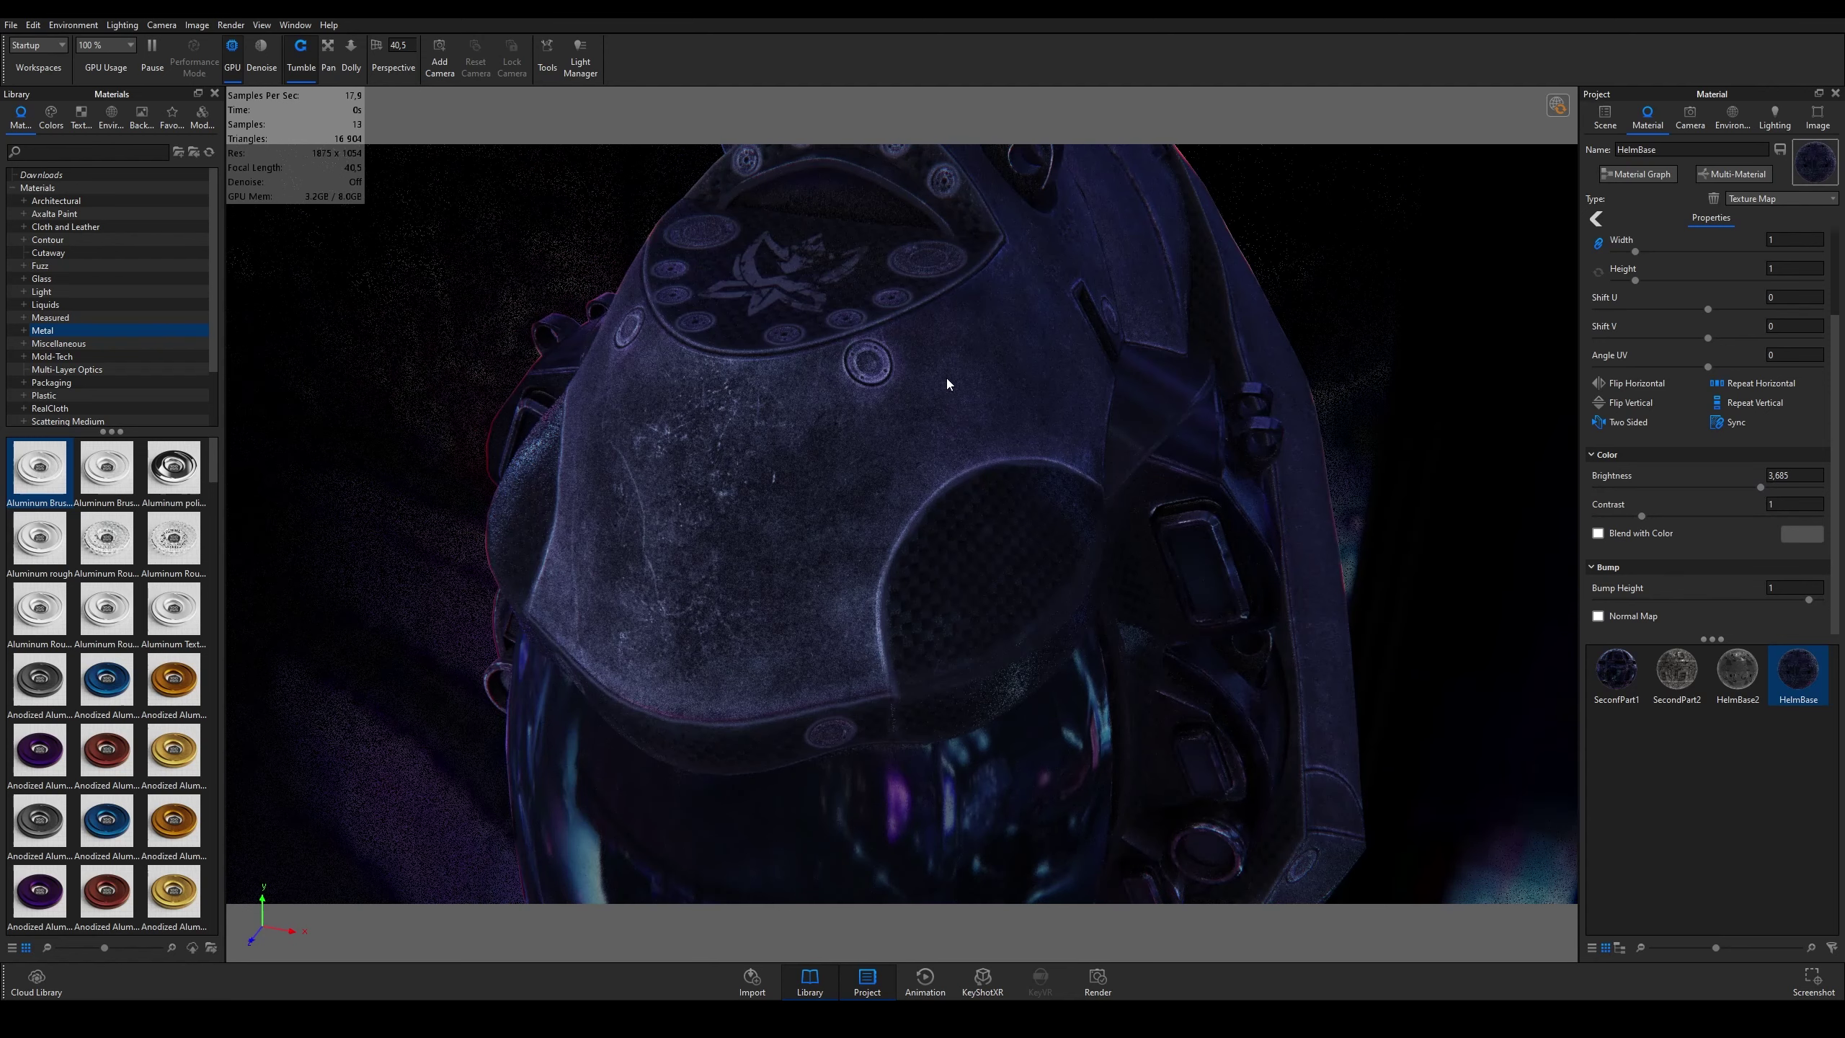
{"action": "key", "text": "ctrl+z"}
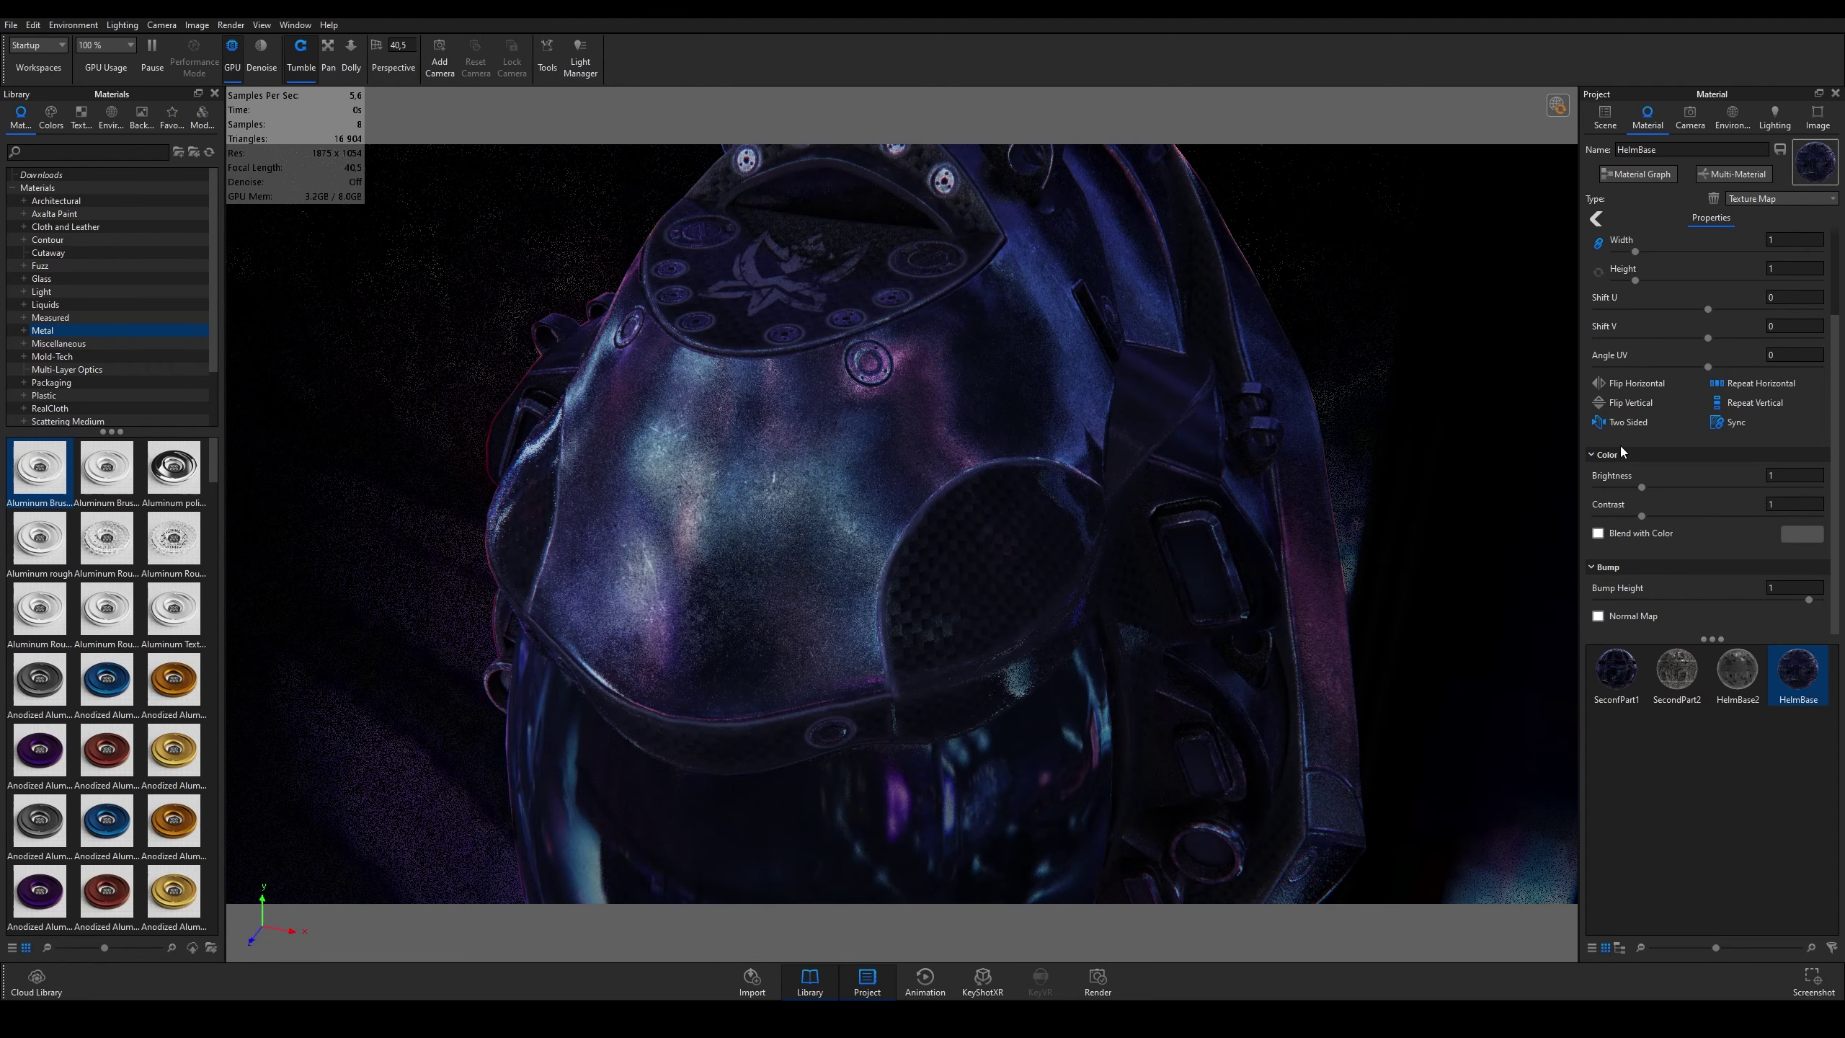
{"action": "left_click_drag", "start_coordinate": [1637, 488], "coordinate": [1605, 494]}
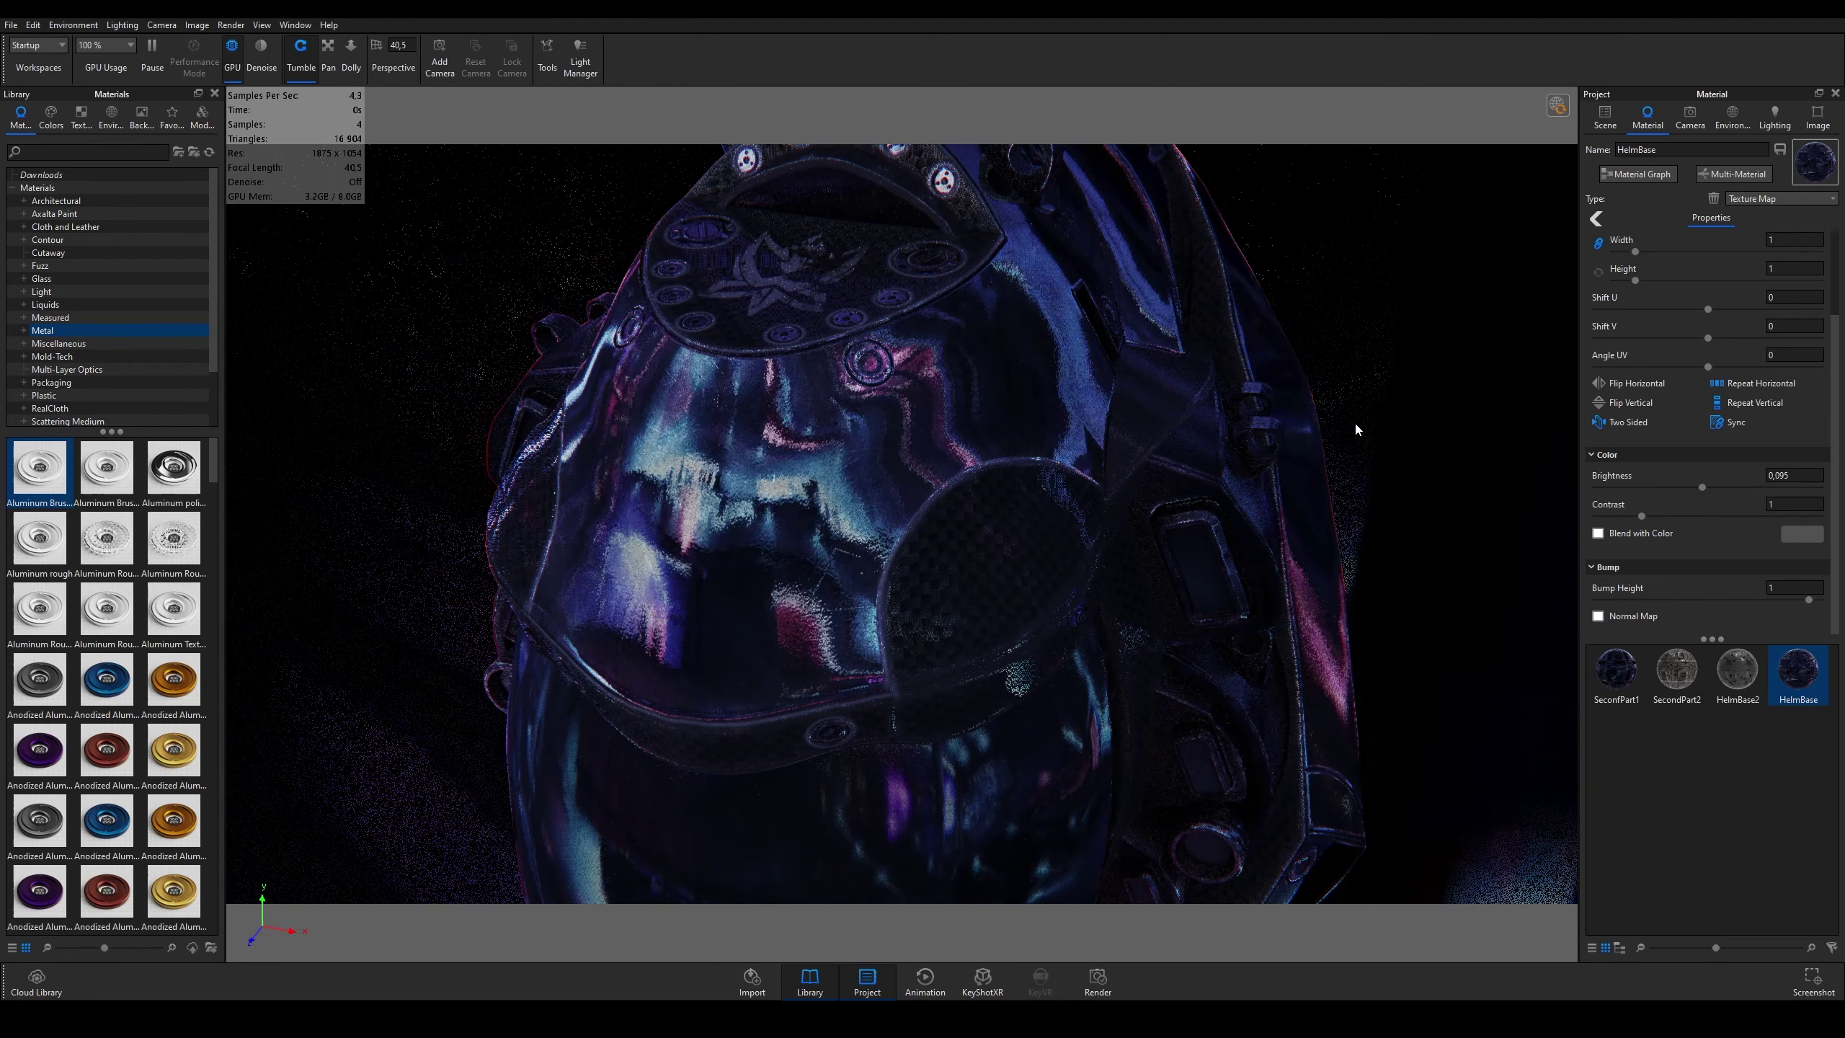
{"action": "key", "text": "ctrl+z"}
Step: Test texture contrast at about 3.57, return it to 1, and enable Blend with Color
{"action": "left_click_drag", "start_coordinate": [1183, 402], "coordinate": [1281, 395]}
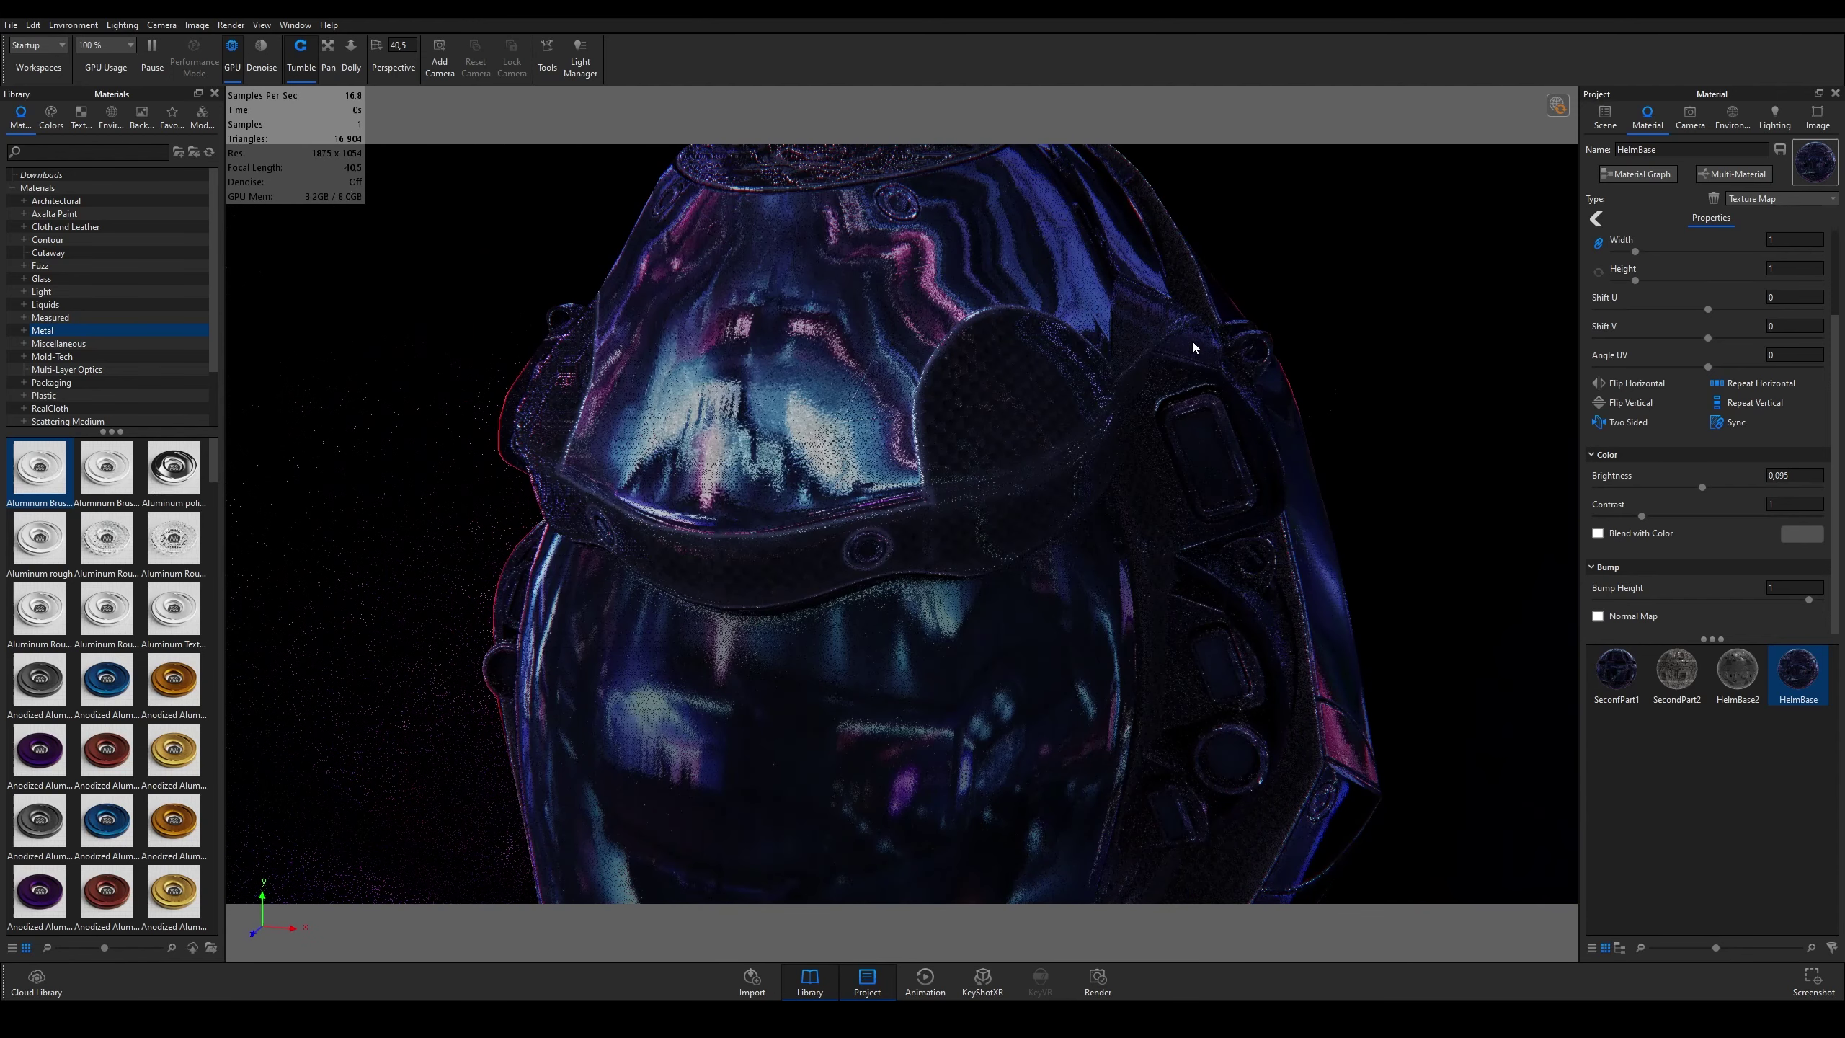
{"action": "left_click", "coordinate": [1642, 516]}
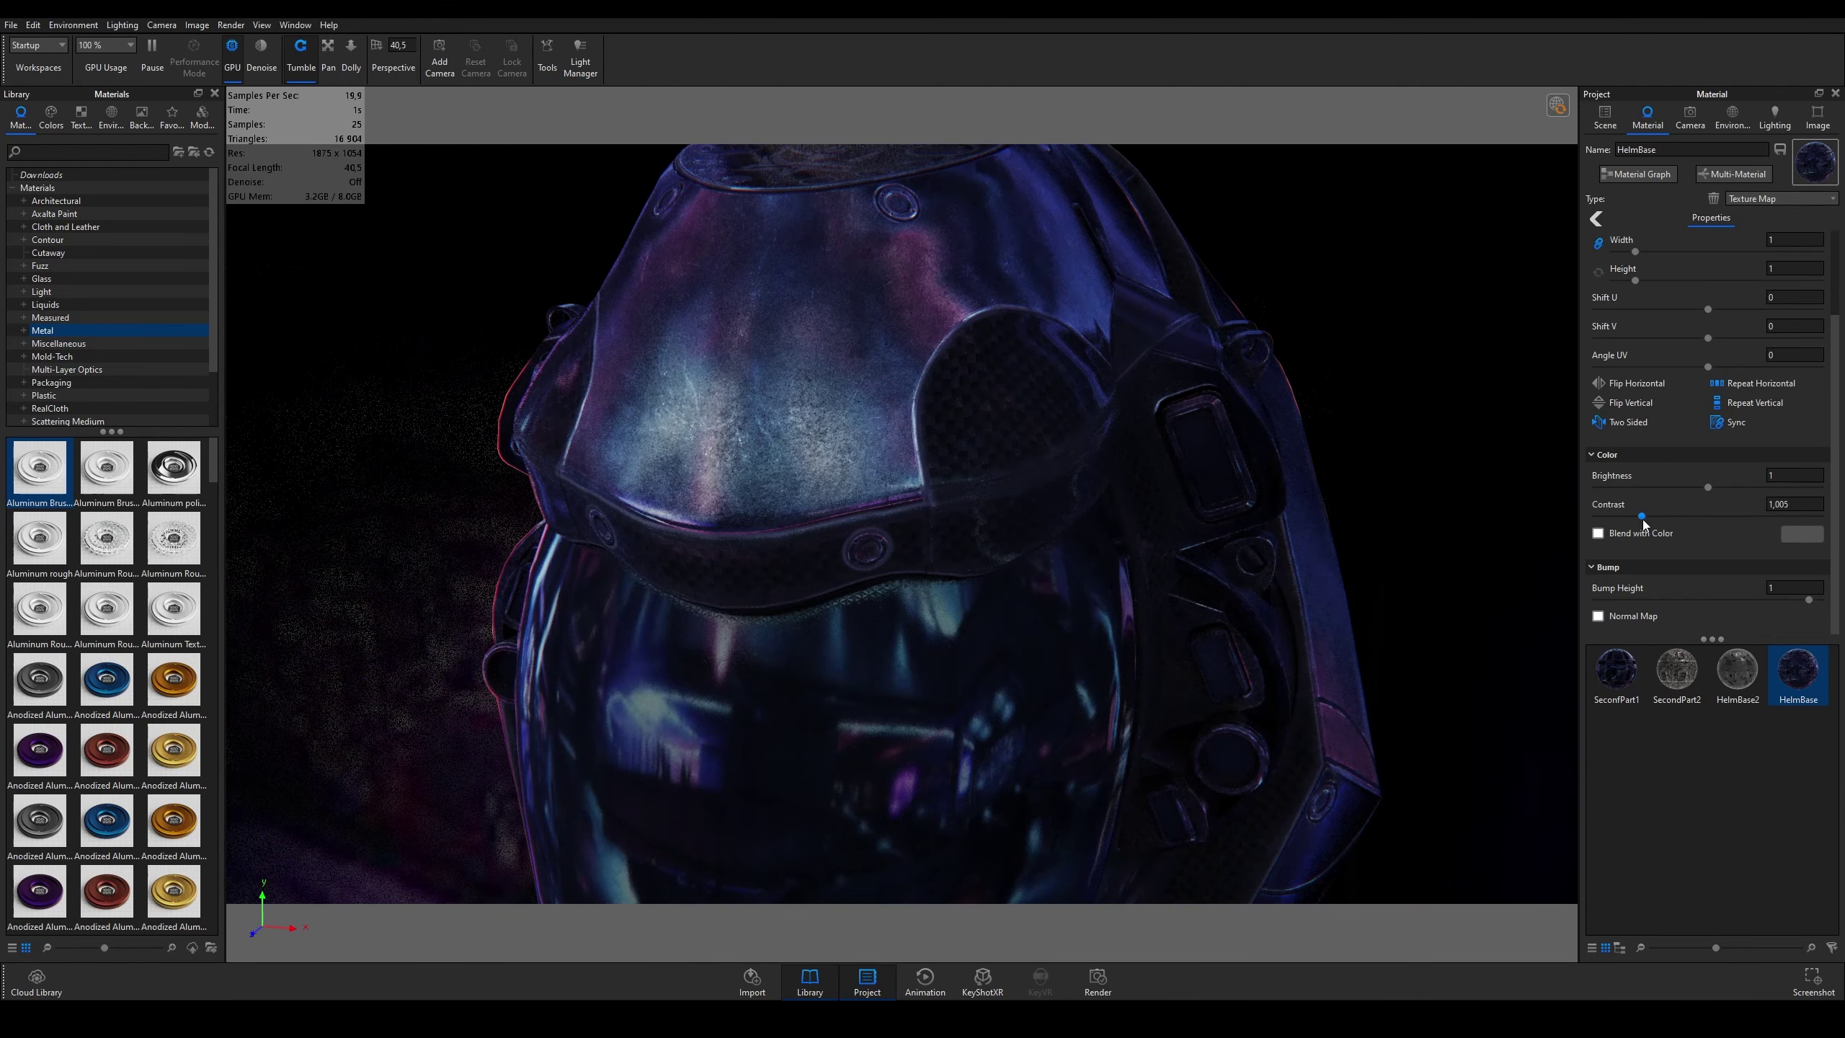
{"action": "left_click_drag", "start_coordinate": [1756, 516], "coordinate": [1757, 516]}
{"action": "left_click_drag", "start_coordinate": [1021, 383], "coordinate": [1042, 392]}
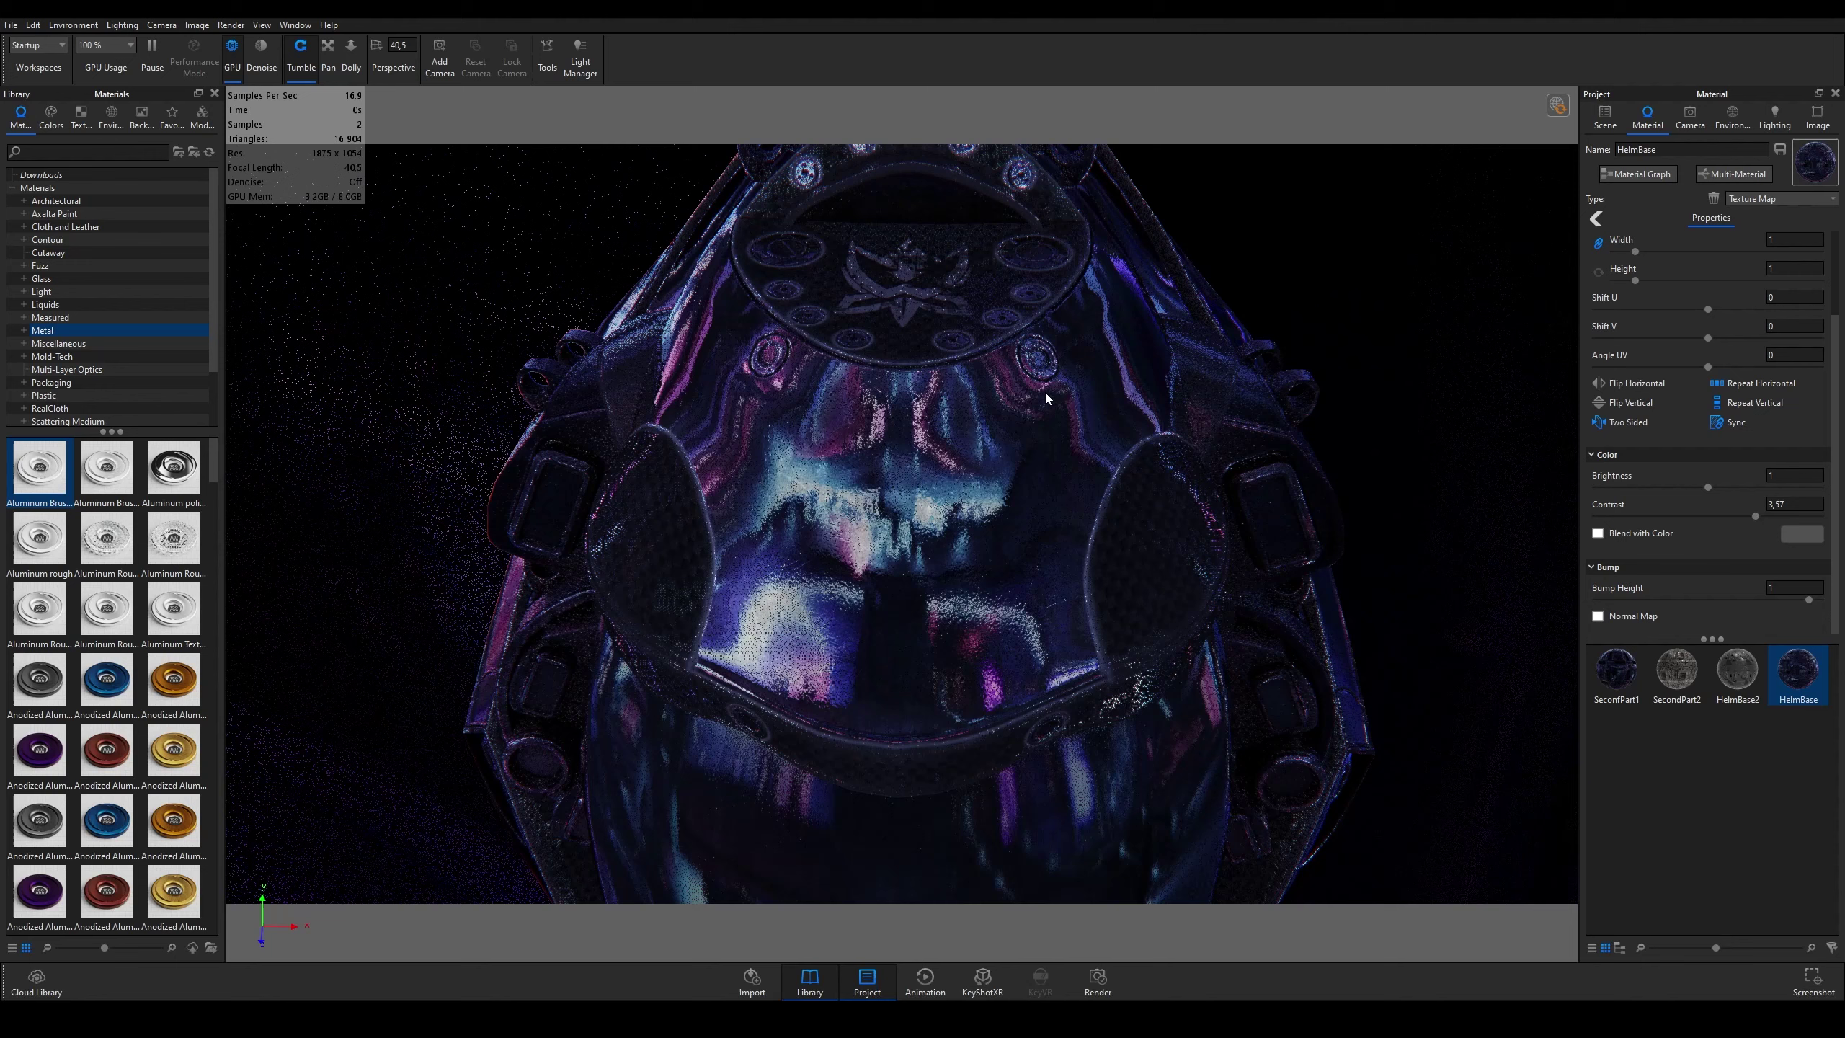
{"action": "scroll", "coordinate": [1045, 397], "scroll_direction": "up", "scroll_amount": 5}
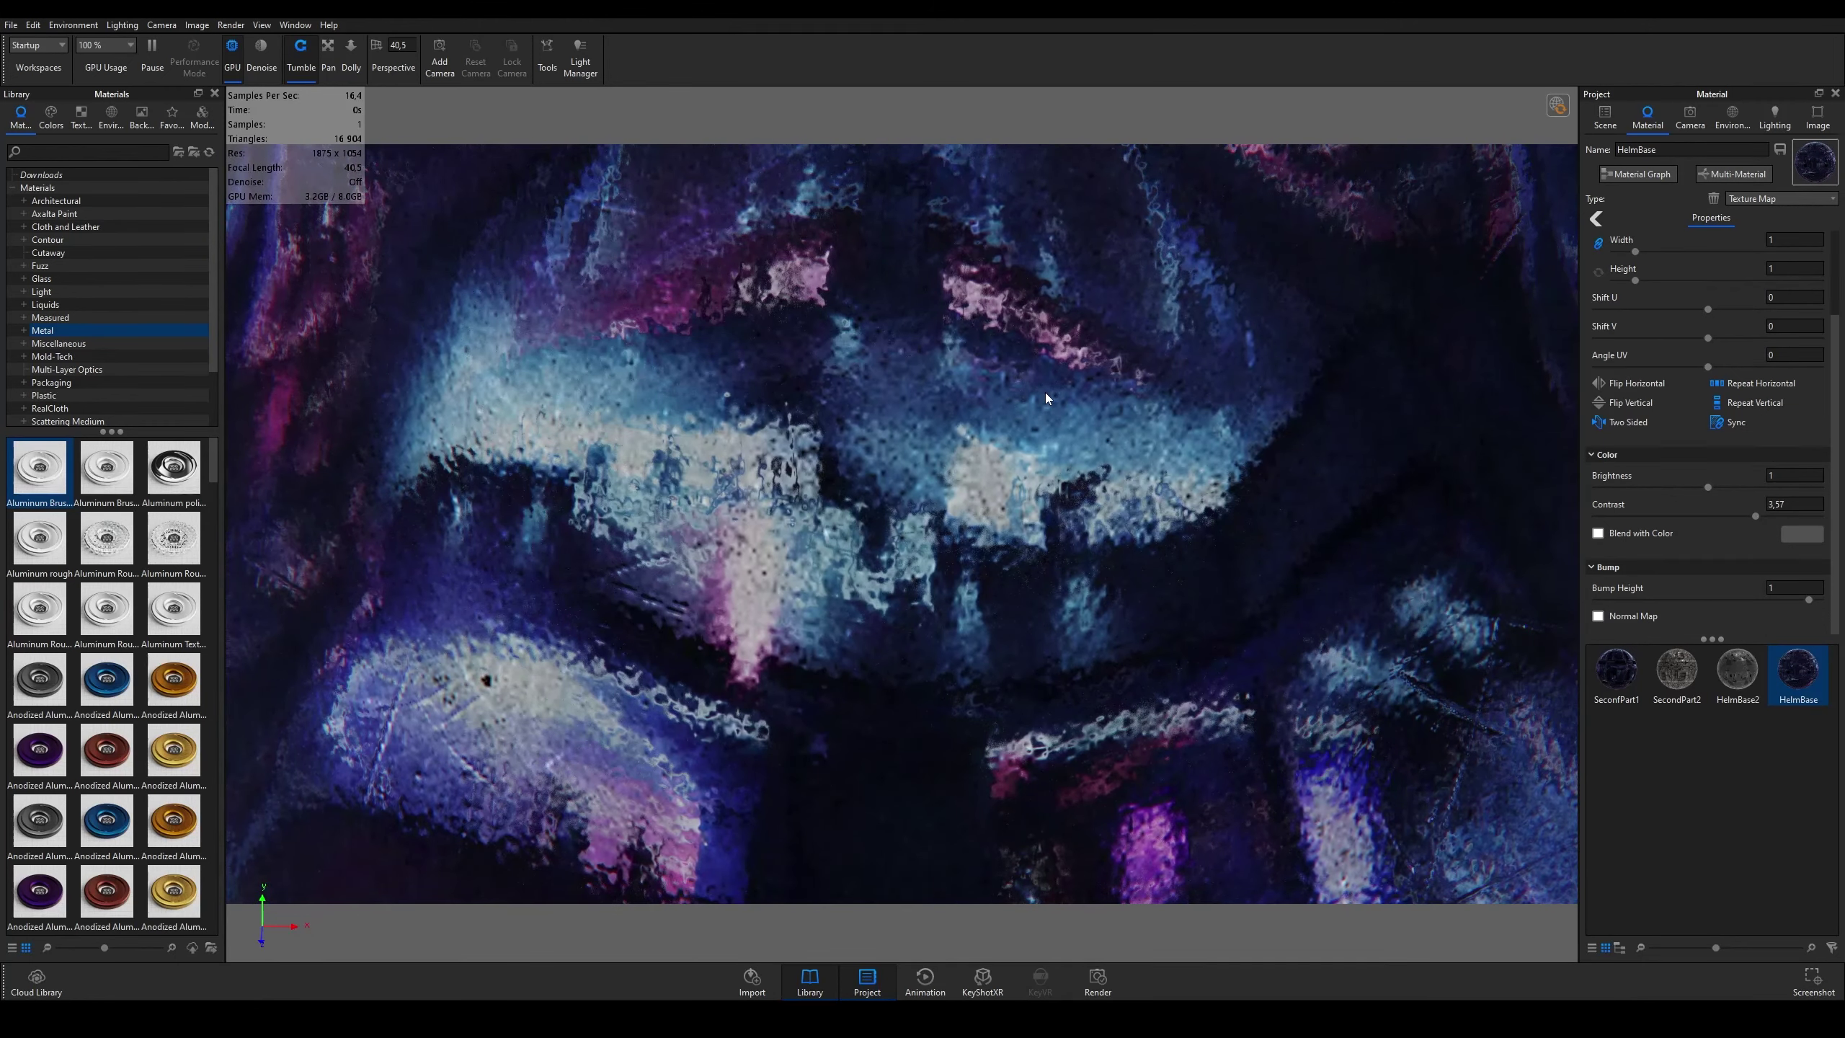
{"action": "scroll", "coordinate": [1046, 404], "scroll_direction": "down", "scroll_amount": 10}
{"action": "left_click_drag", "start_coordinate": [1046, 404], "coordinate": [1054, 378]}
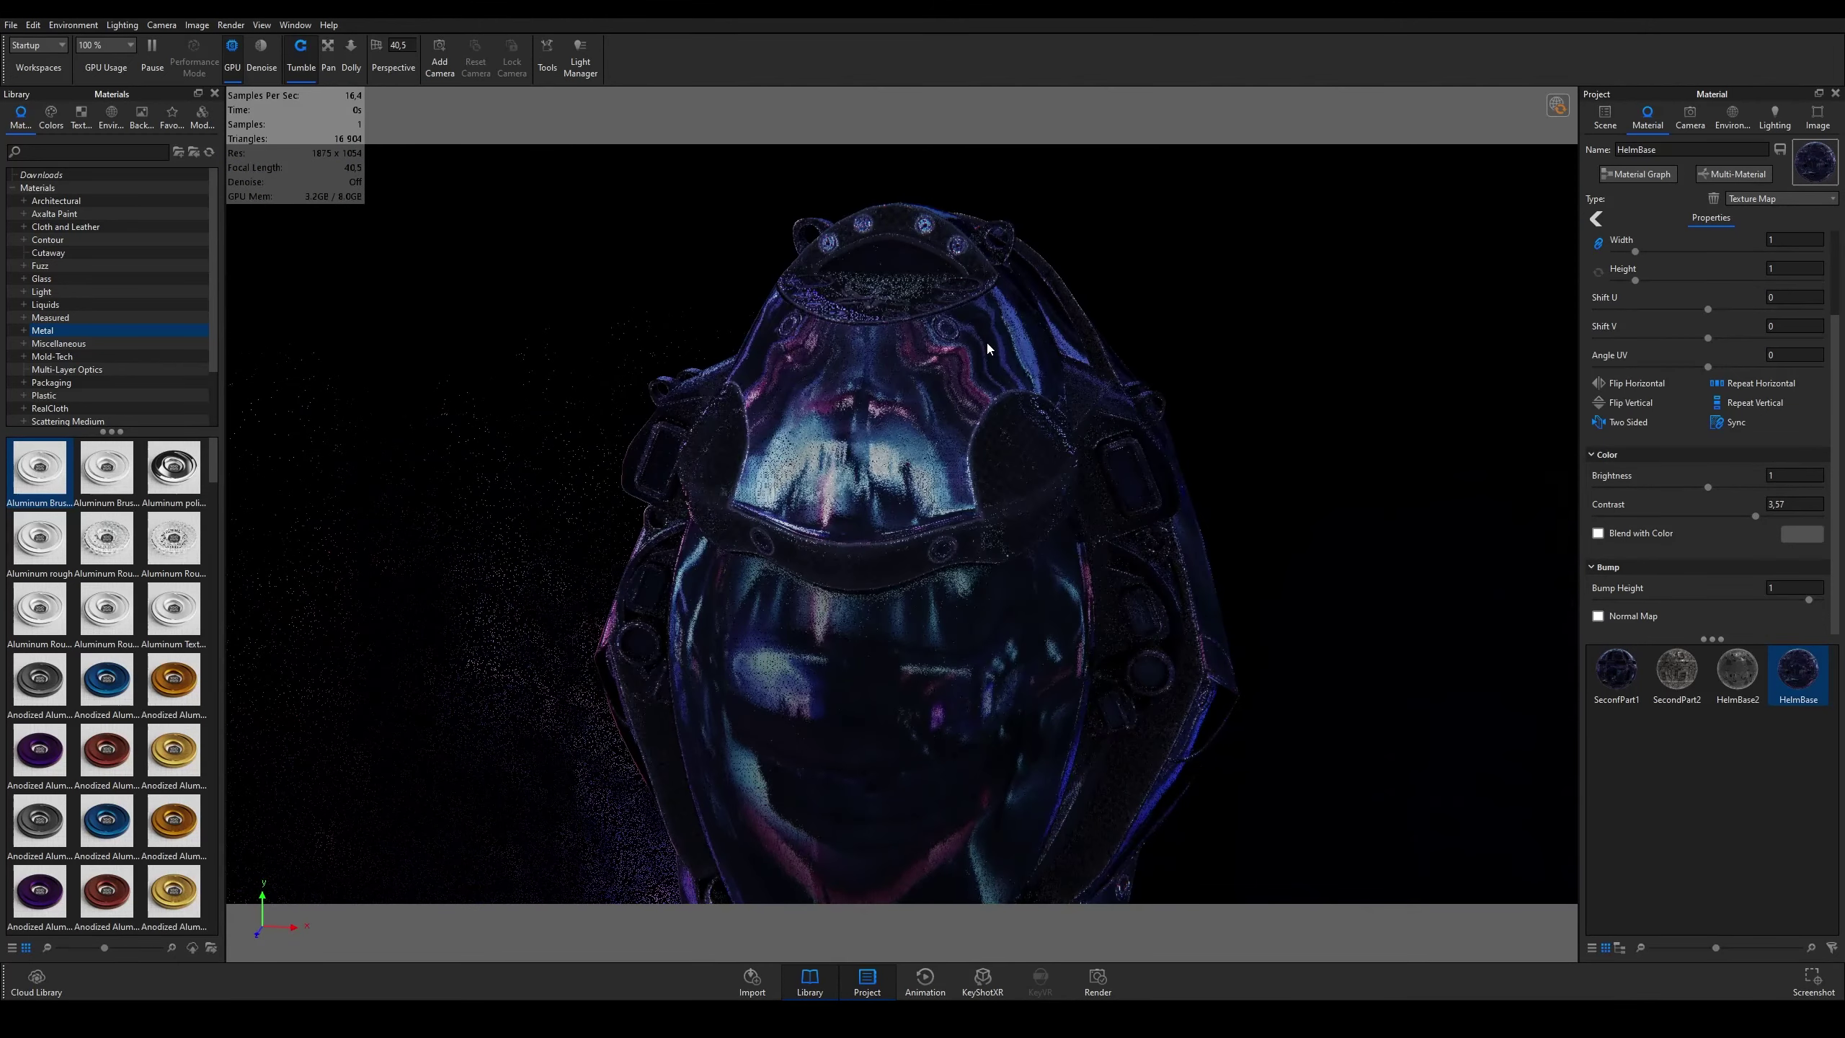
{"action": "left_click", "coordinate": [1641, 516]}
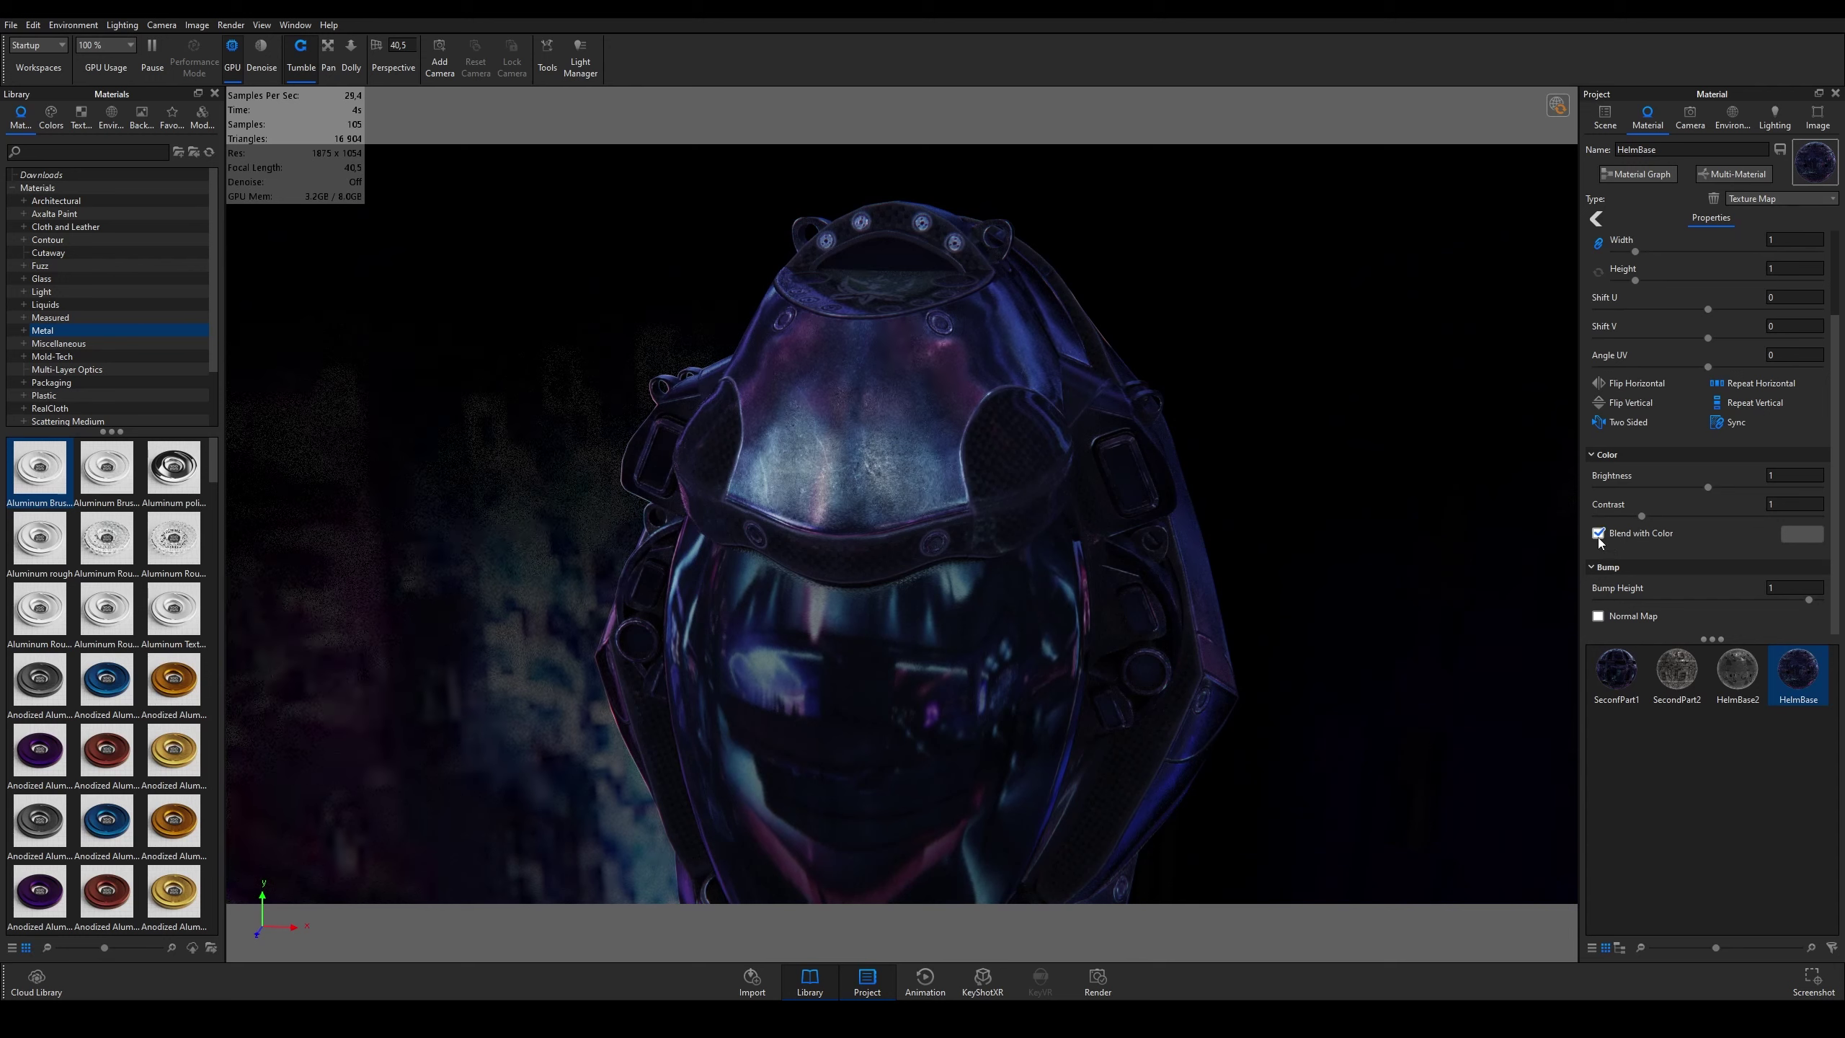
{"action": "left_click", "coordinate": [1803, 535]}
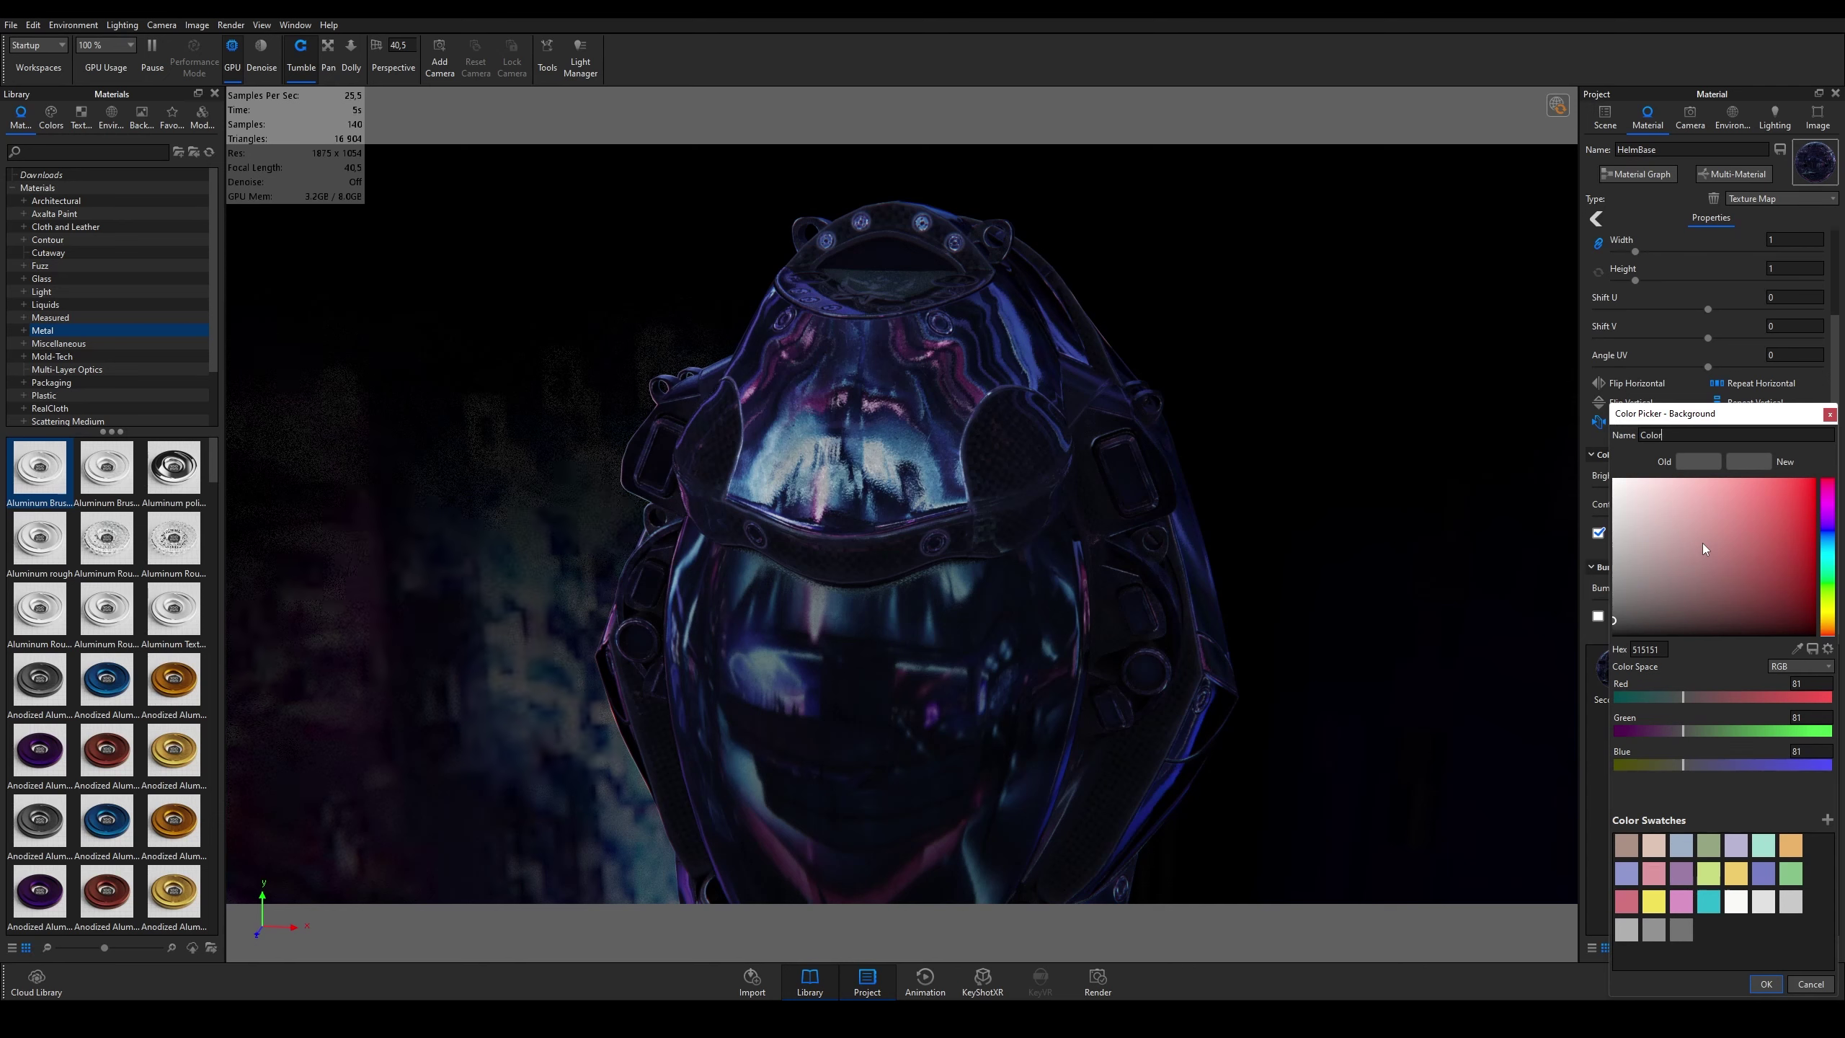
Step: Turn off the roughness texture's colour blend and enable Blend with Color on Base Color
{"action": "left_click", "coordinate": [1818, 982]}
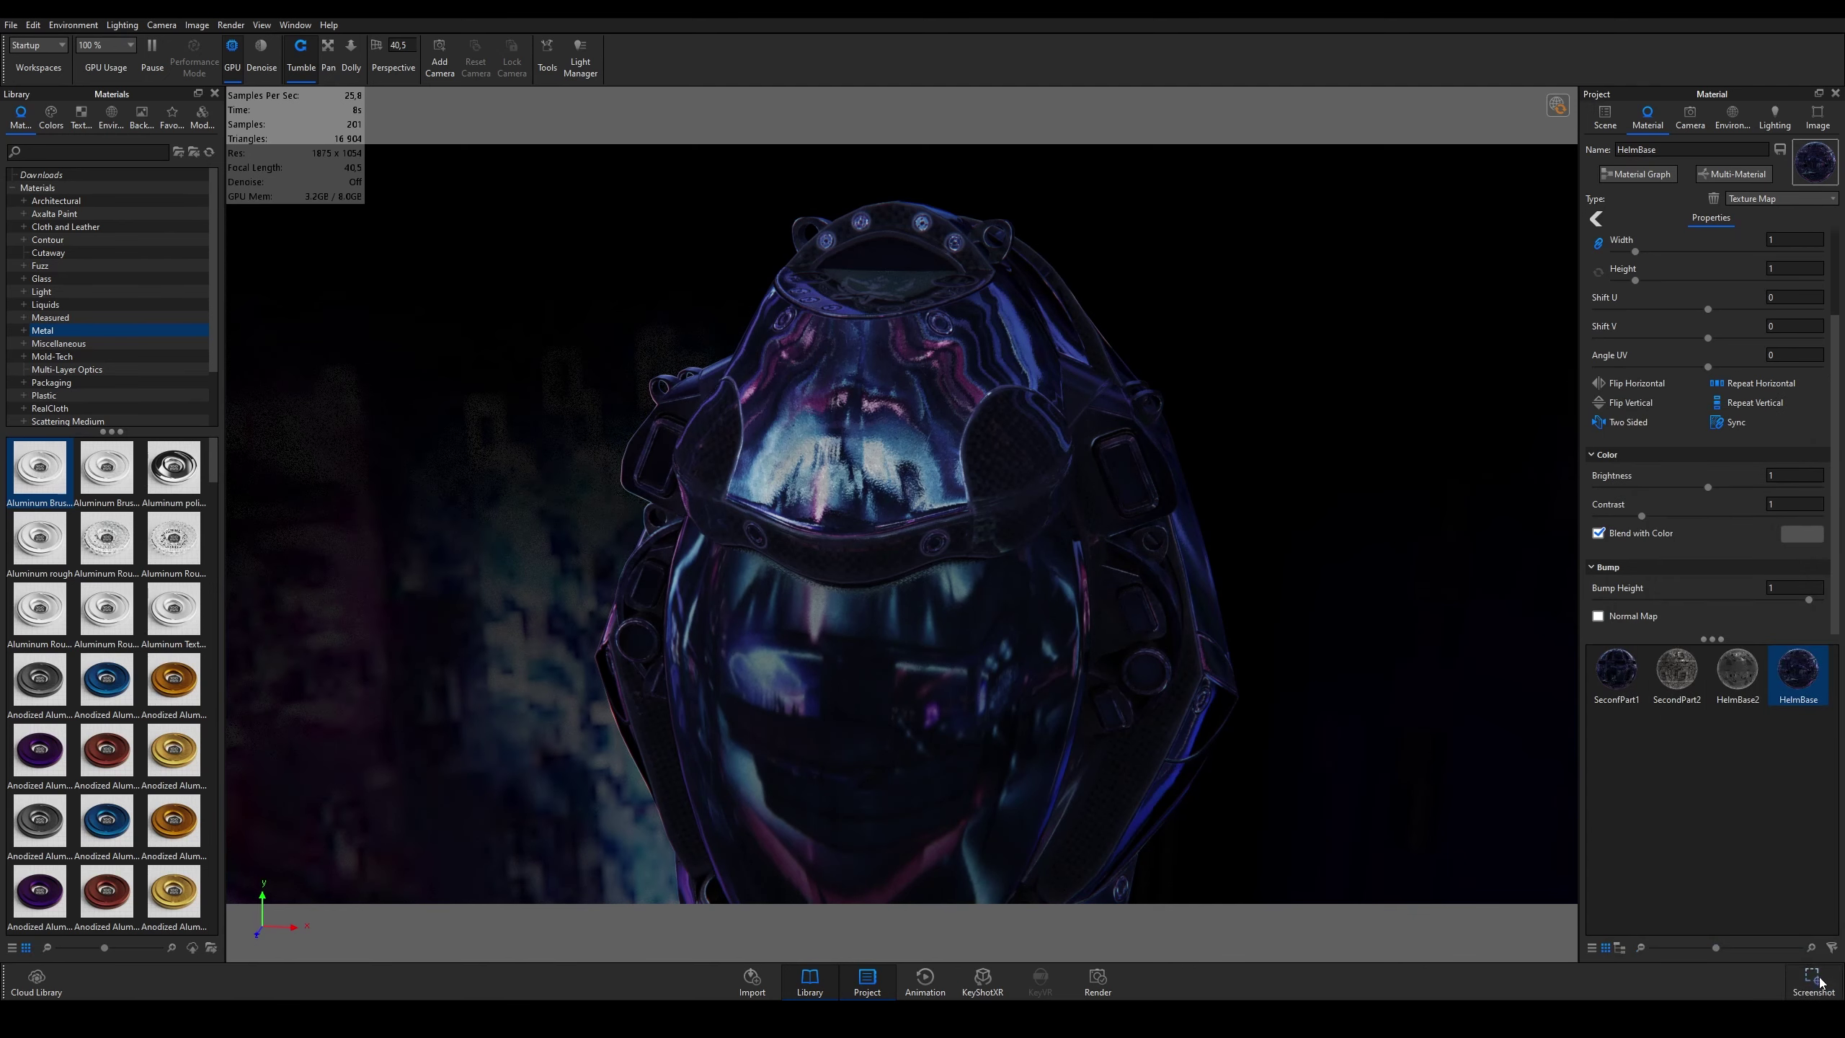
{"action": "left_click", "coordinate": [1598, 533]}
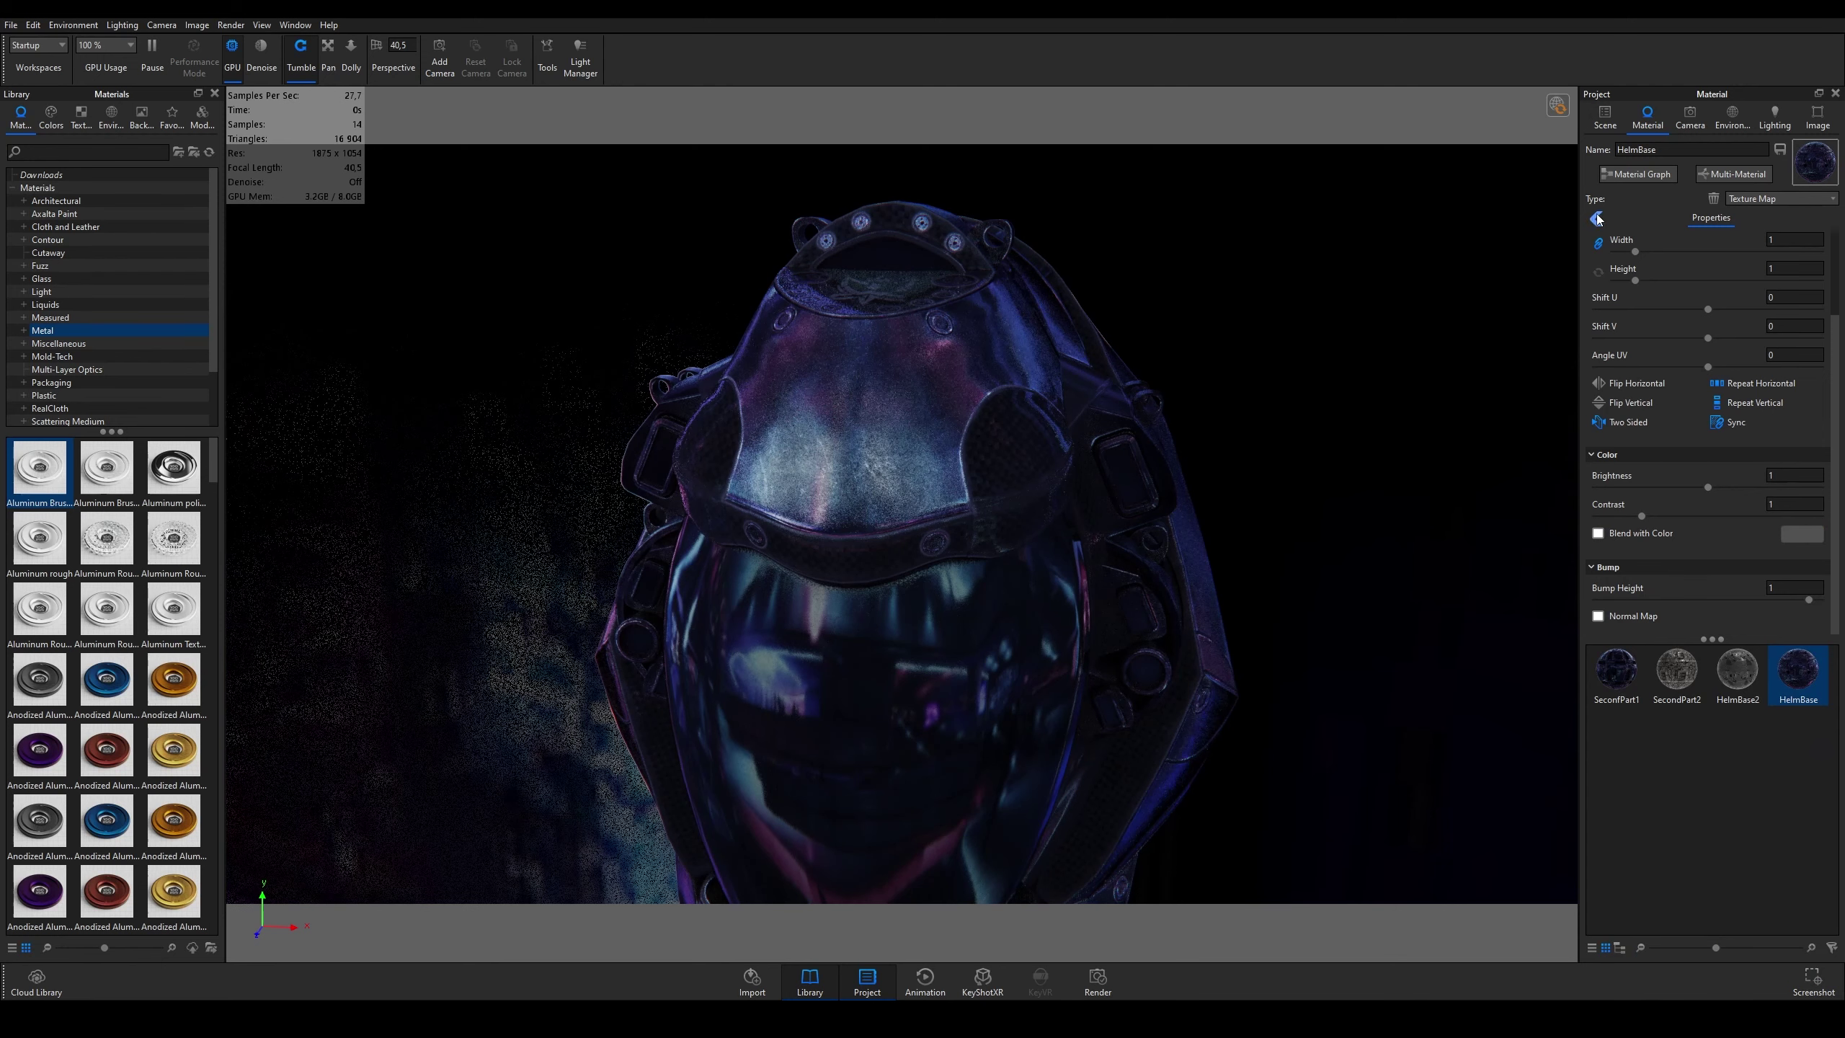
{"action": "left_click", "coordinate": [1596, 218]}
{"action": "left_click", "coordinate": [1613, 239]}
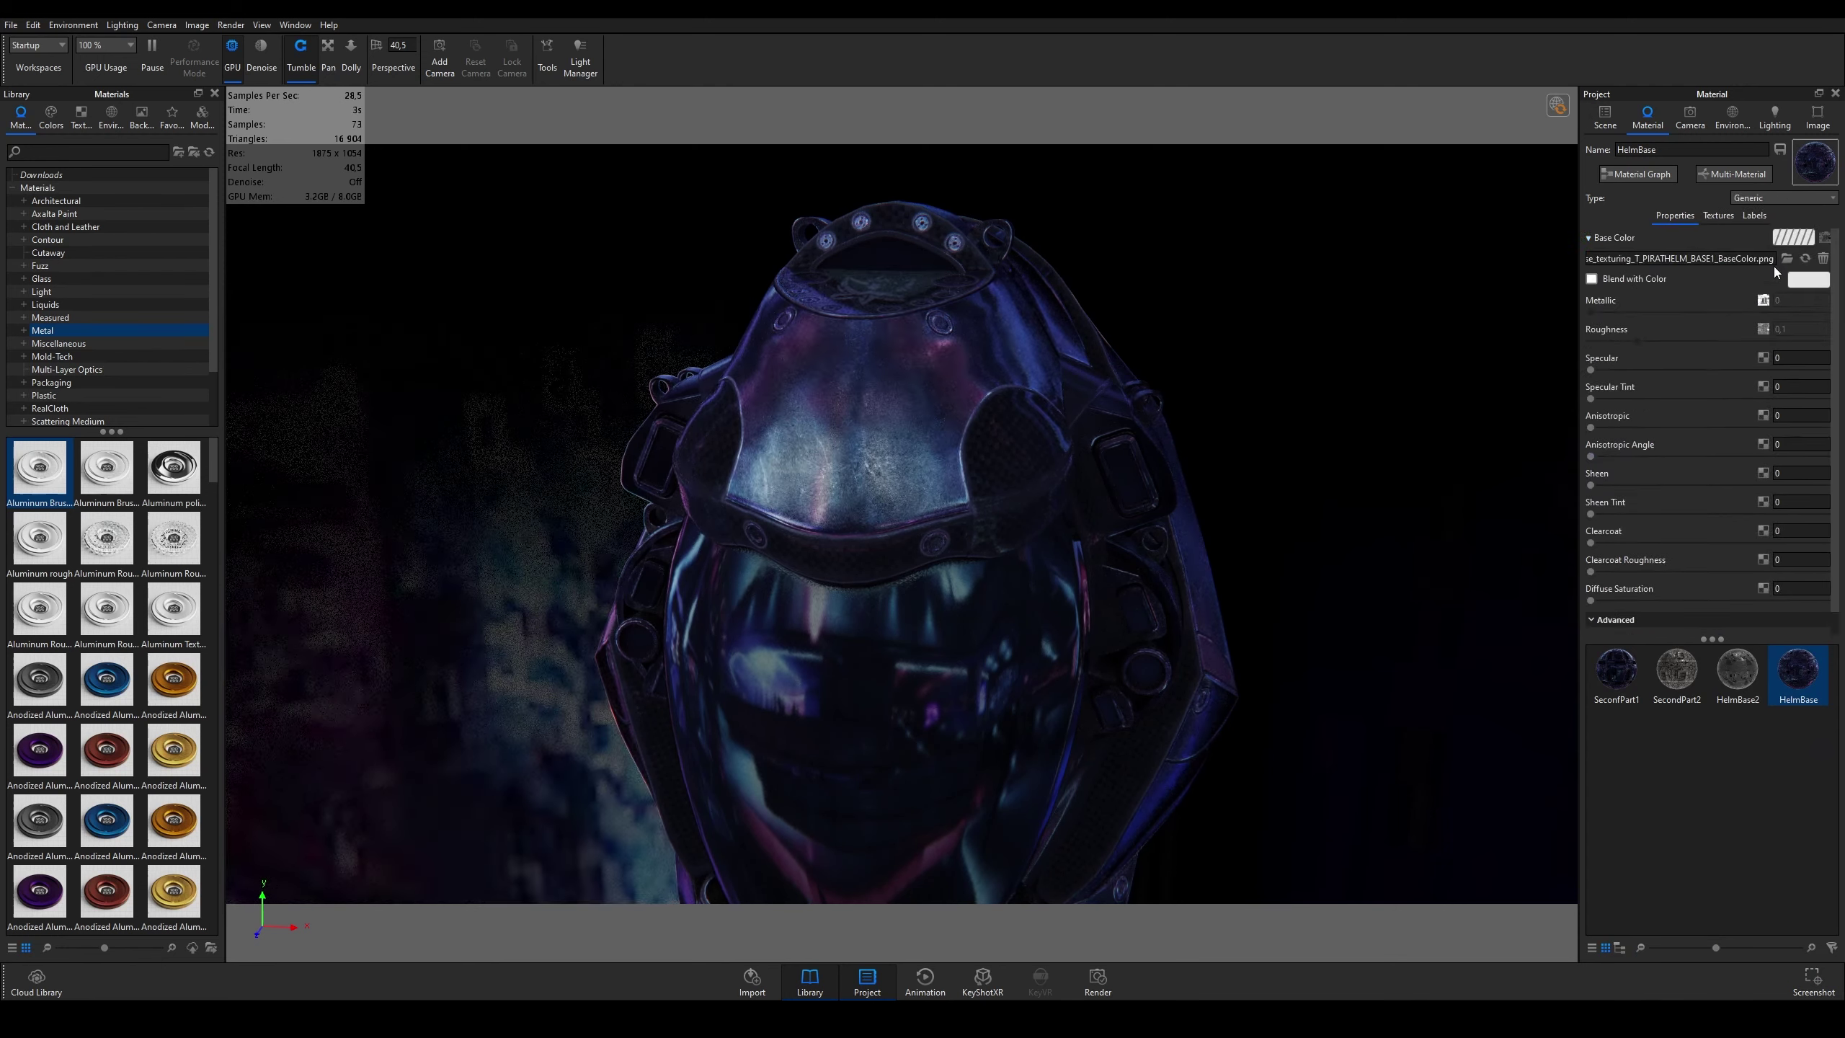
{"action": "left_click", "coordinate": [1592, 279]}
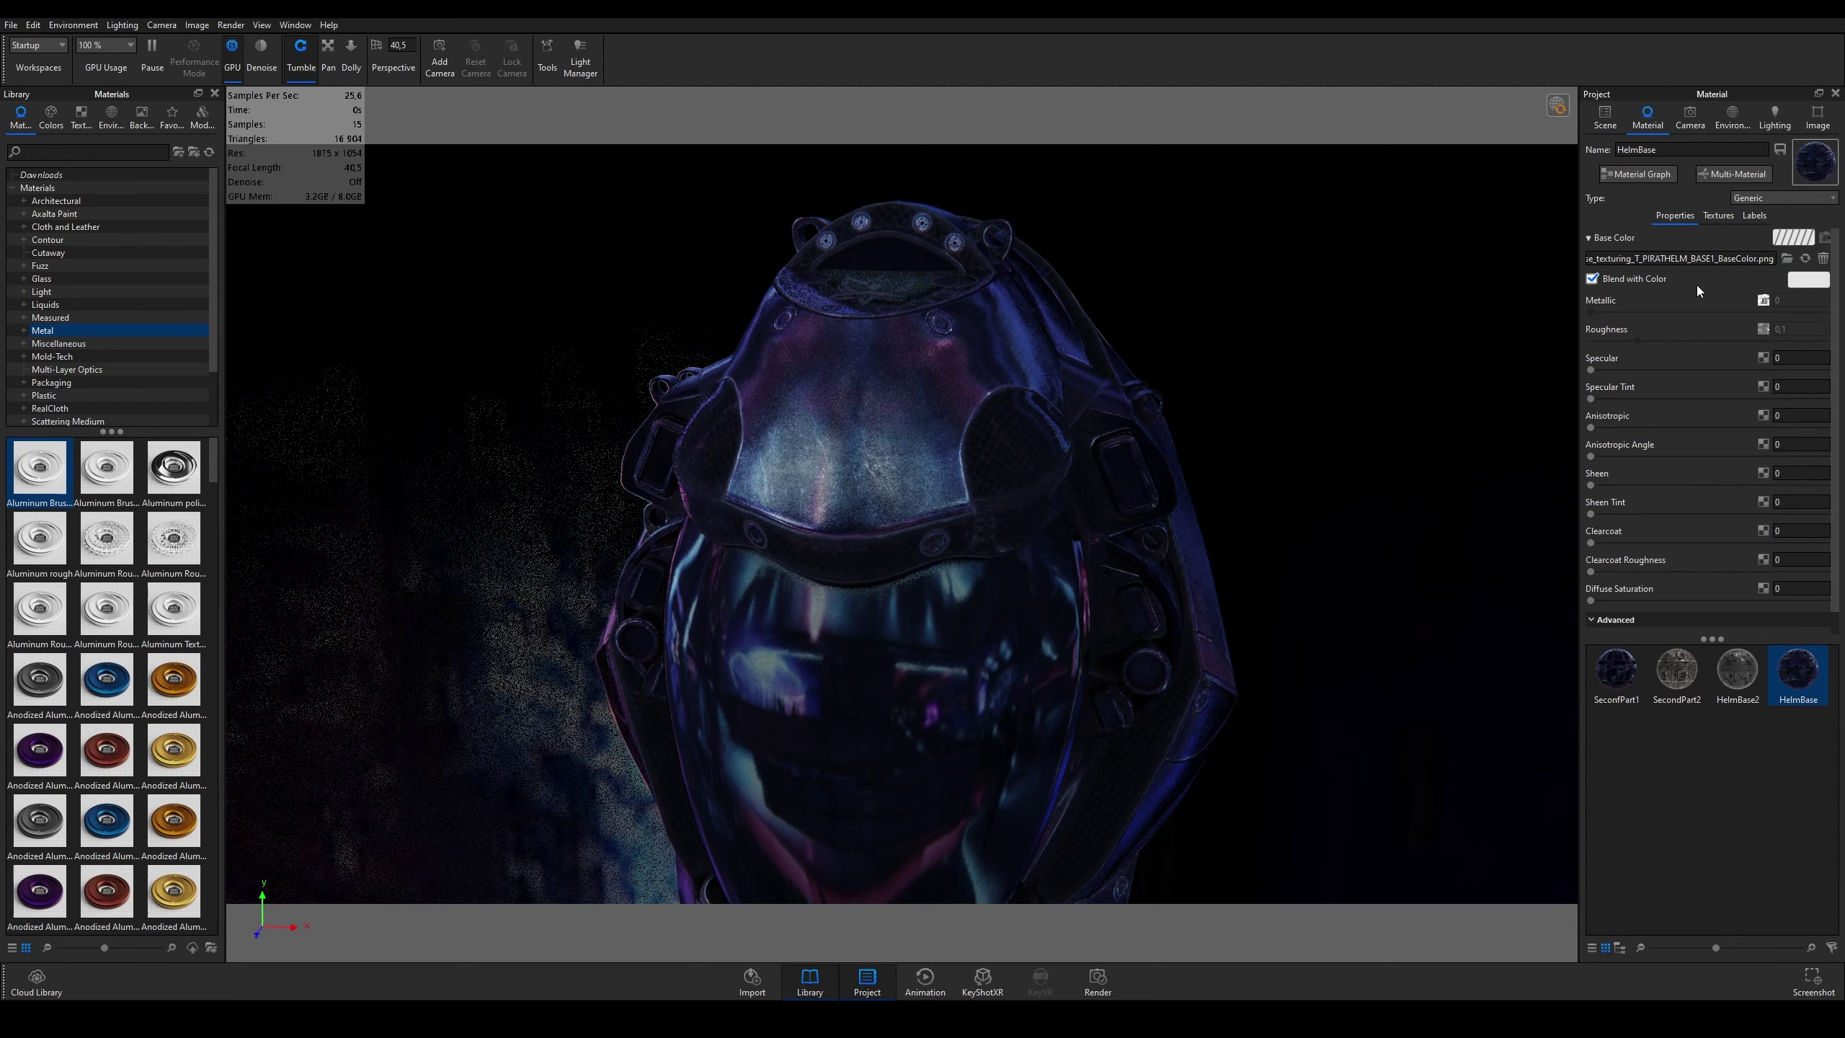
Step: Try pure red and muted dark red as blend colour, then cancel to keep white
{"action": "left_click", "coordinate": [1808, 279]}
{"action": "left_click", "coordinate": [1813, 368]}
{"action": "mouse_move", "coordinate": [1531, 380]}
{"action": "left_mouse_down"}
{"action": "mouse_move", "coordinate": [1079, 349]}
{"action": "mouse_move", "coordinate": [1438, 317]}
{"action": "mouse_move", "coordinate": [1214, 356]}
{"action": "mouse_move", "coordinate": [1326, 392]}
{"action": "left_mouse_up"}
{"action": "left_click", "coordinate": [1763, 465]}
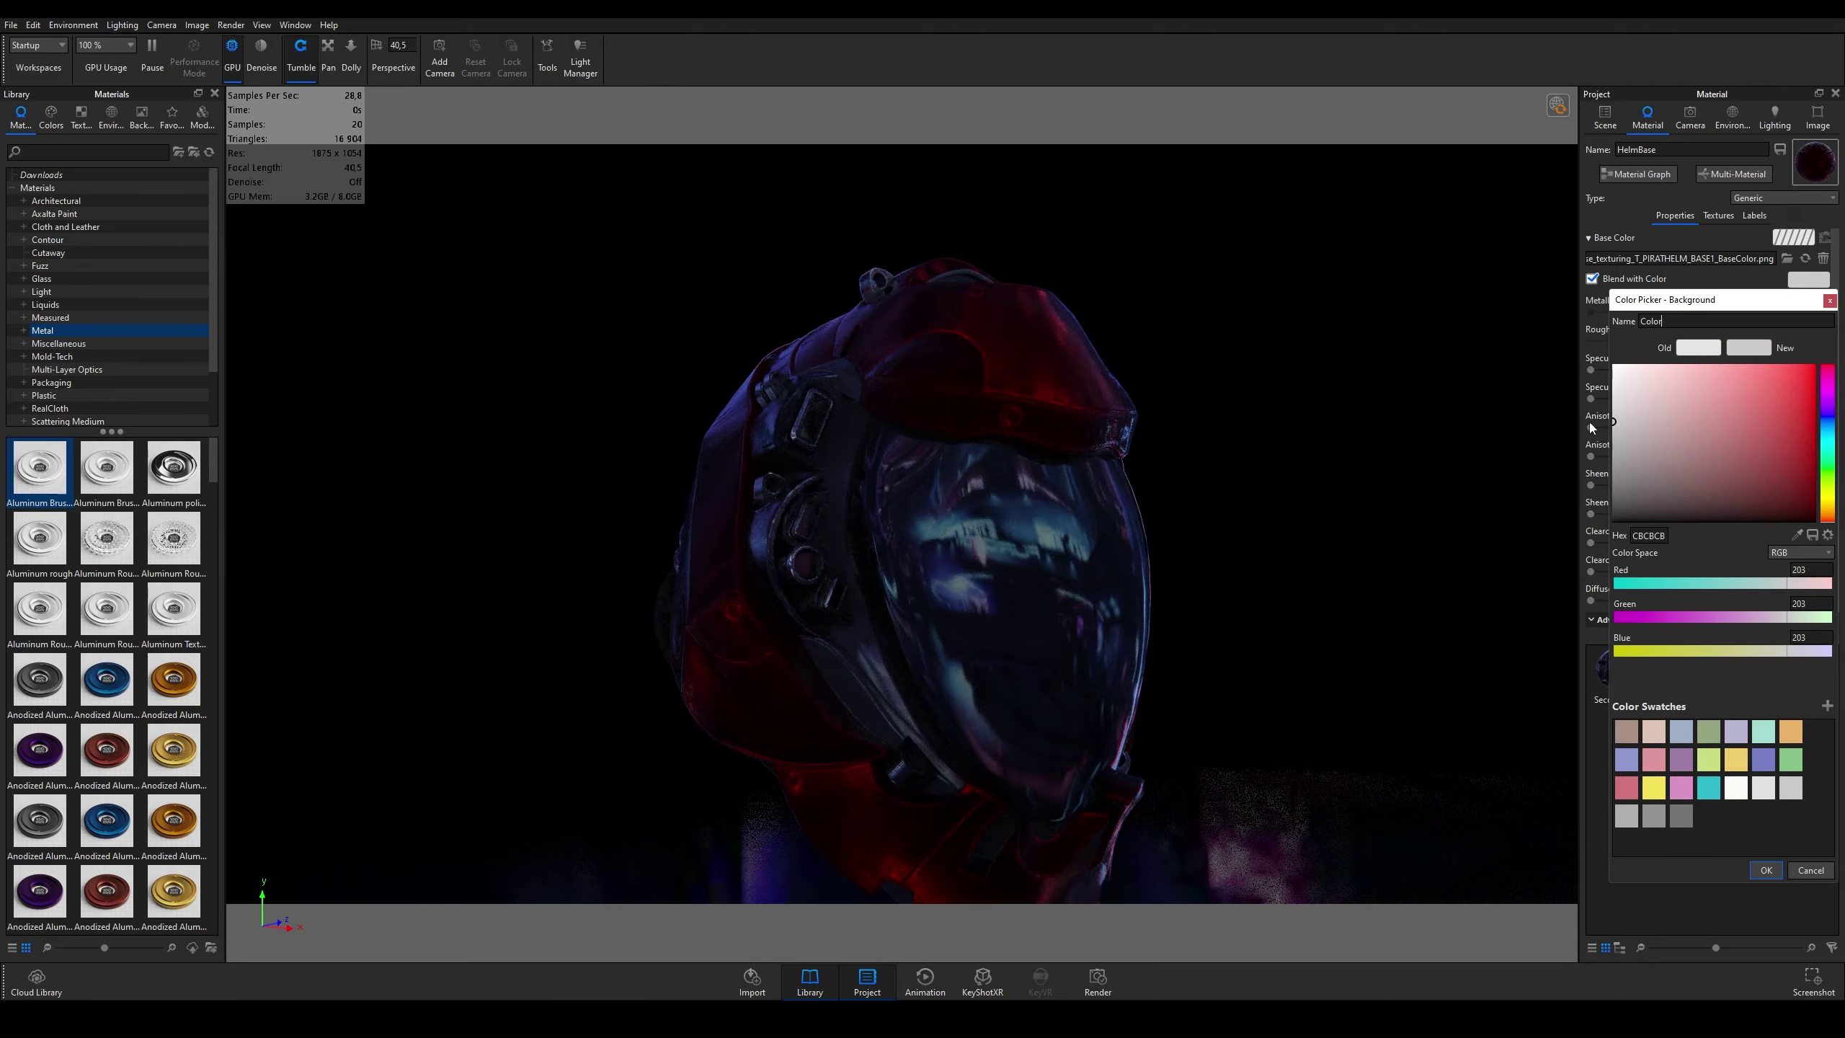
{"action": "mouse_move", "coordinate": [1163, 465]}
{"action": "left_mouse_down"}
{"action": "mouse_move", "coordinate": [762, 473]}
{"action": "mouse_move", "coordinate": [857, 483]}
{"action": "mouse_move", "coordinate": [1241, 439]}
{"action": "left_mouse_up"}
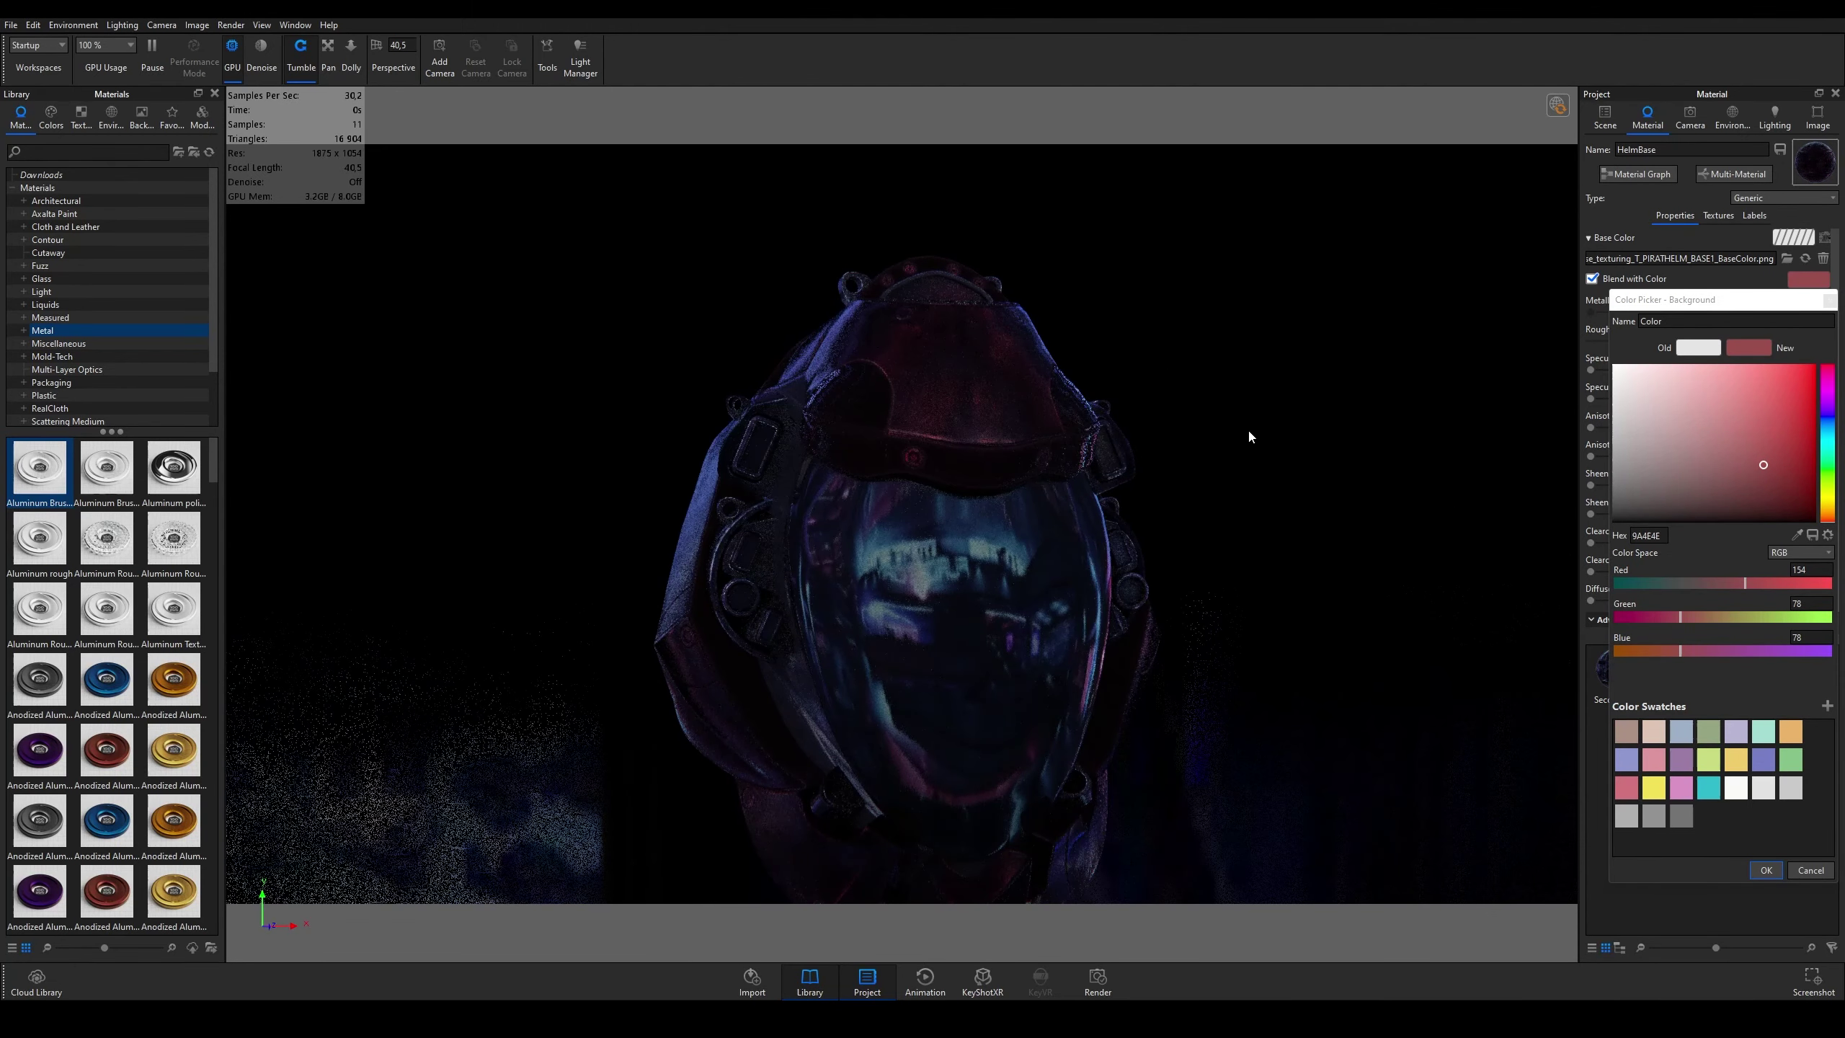
{"action": "left_click", "coordinate": [1809, 869]}
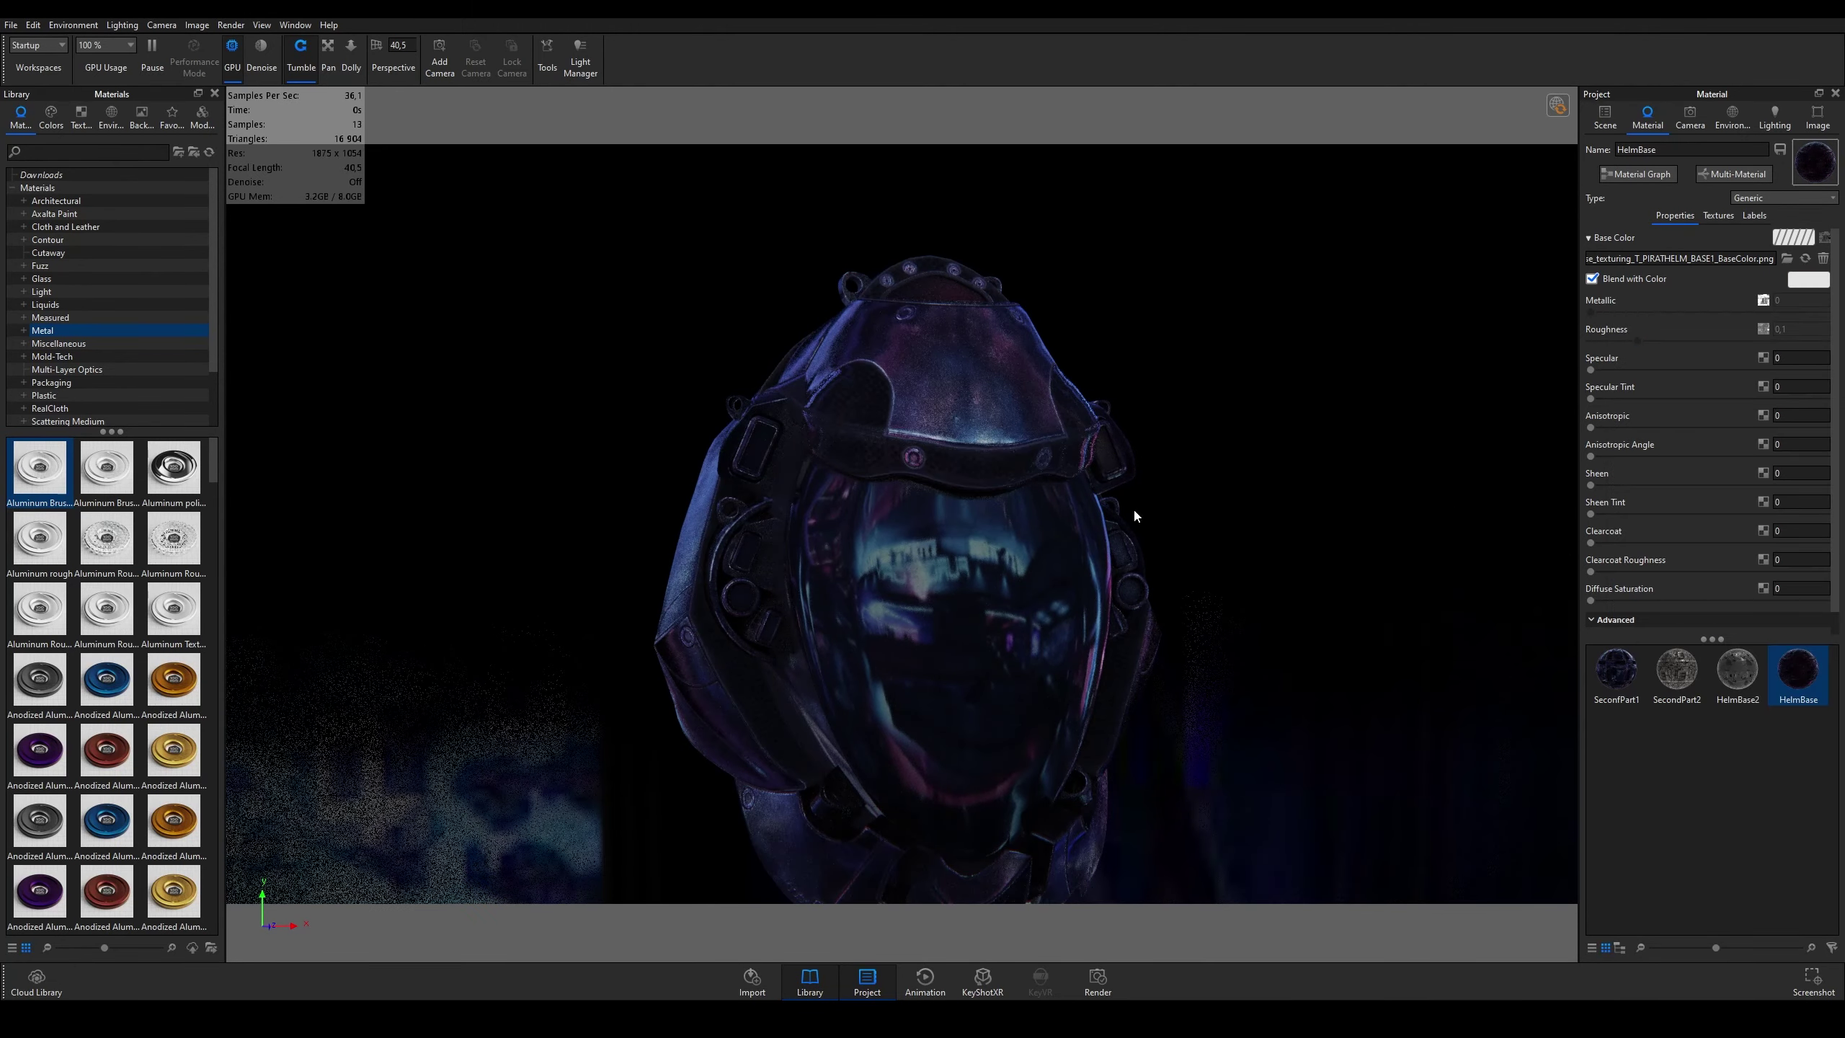
{"action": "left_click_drag", "start_coordinate": [1225, 470], "coordinate": [1012, 470]}
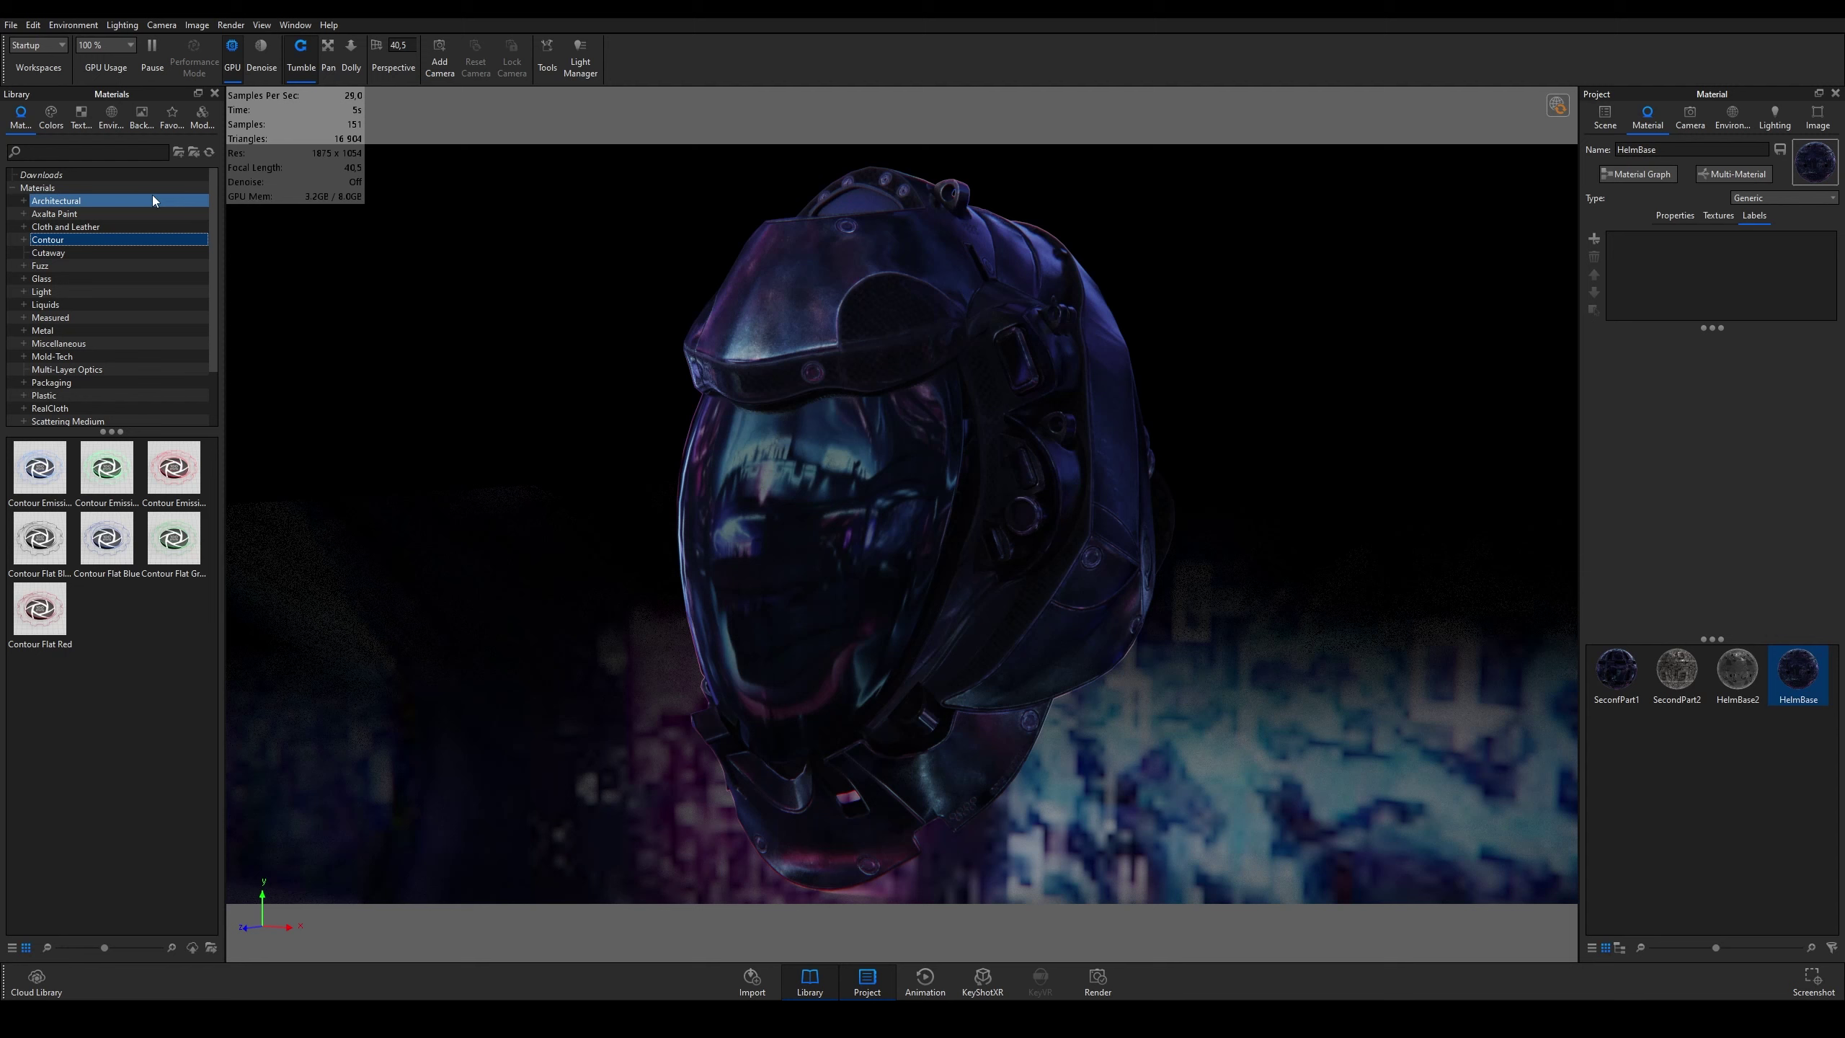
{"action": "left_click", "coordinate": [152, 201]}
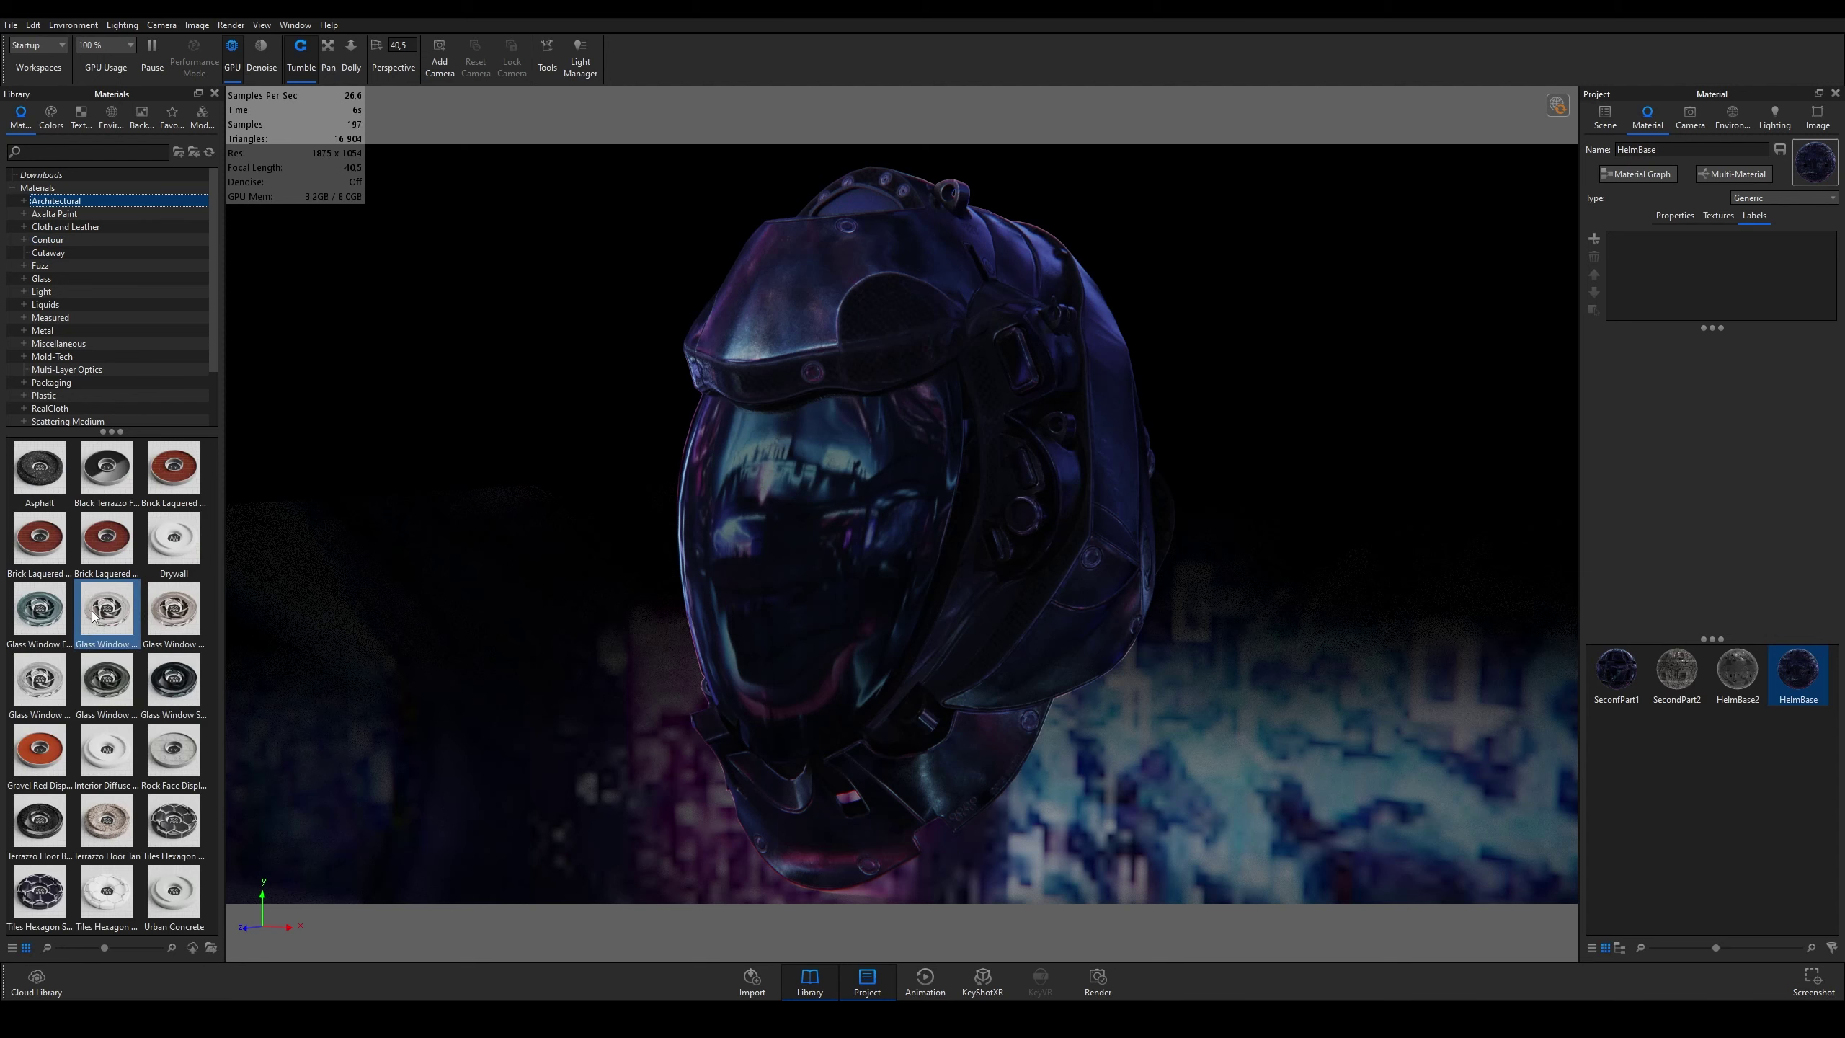
{"action": "left_click", "coordinate": [65, 175]}
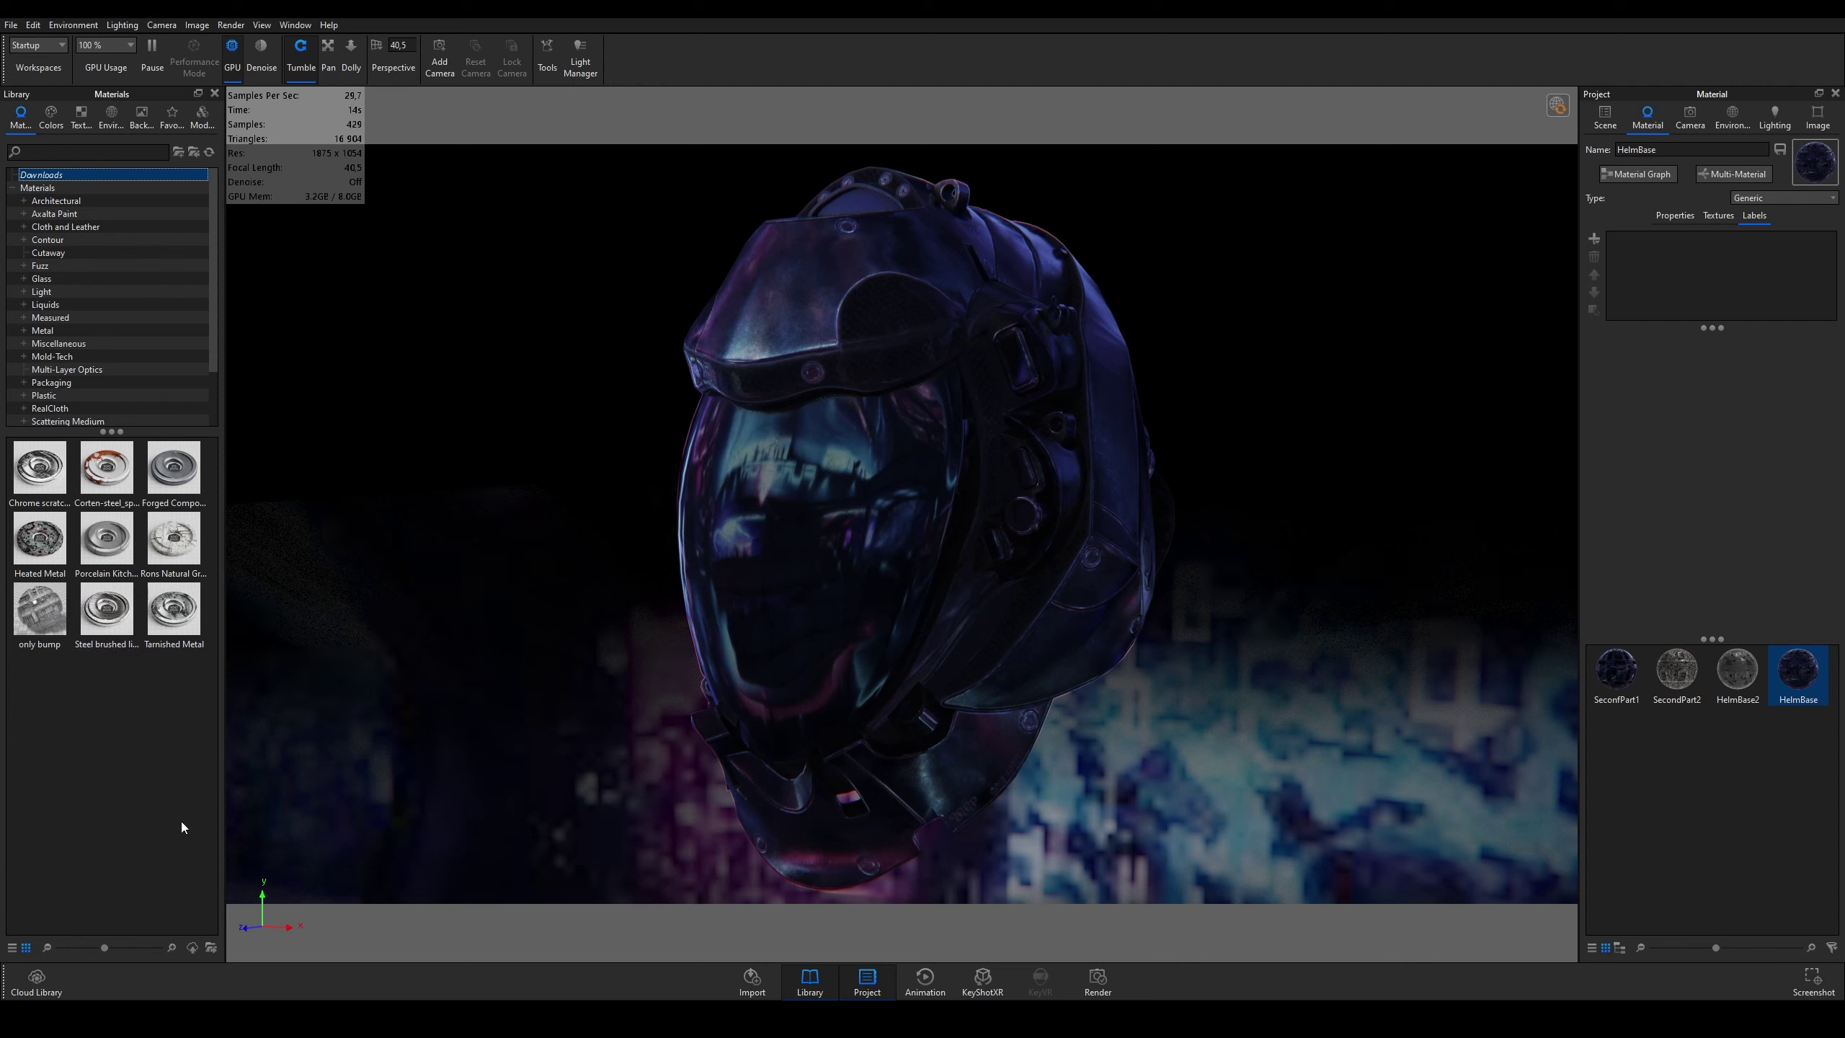
{"action": "left_click", "coordinate": [205, 551]}
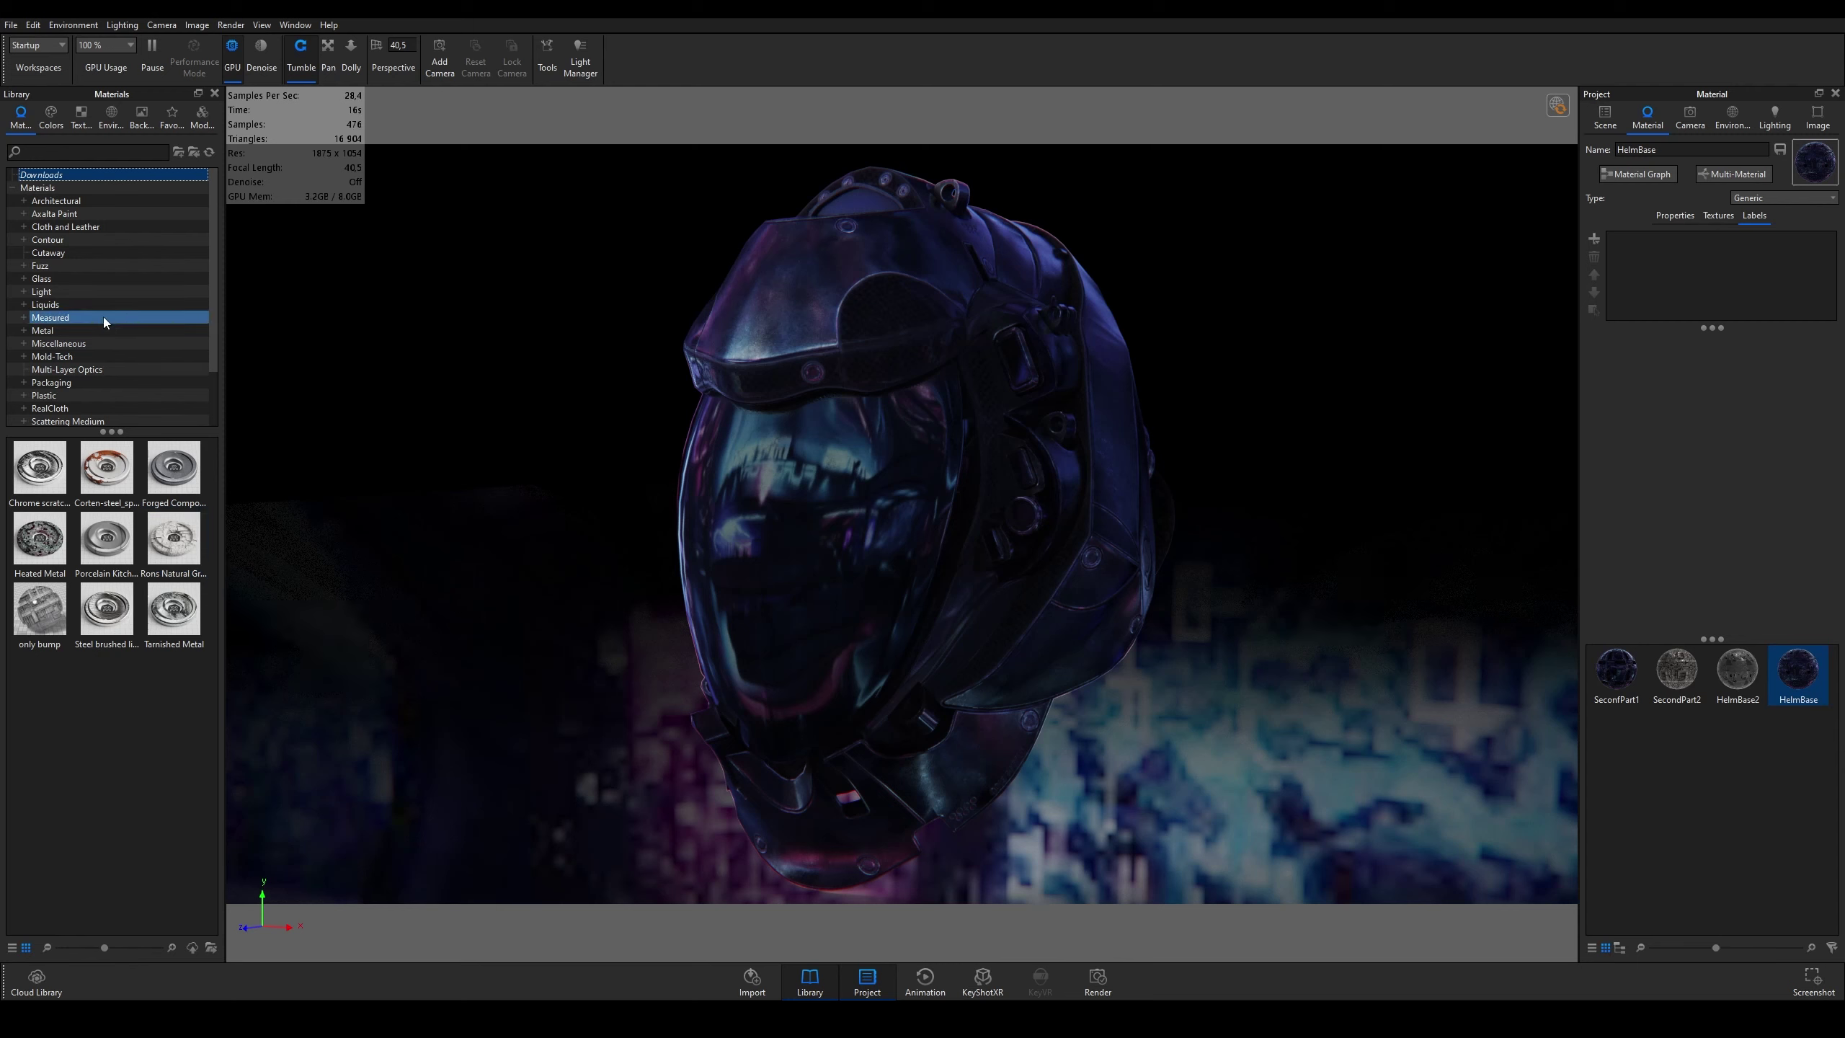
{"action": "left_click", "coordinate": [96, 201]}
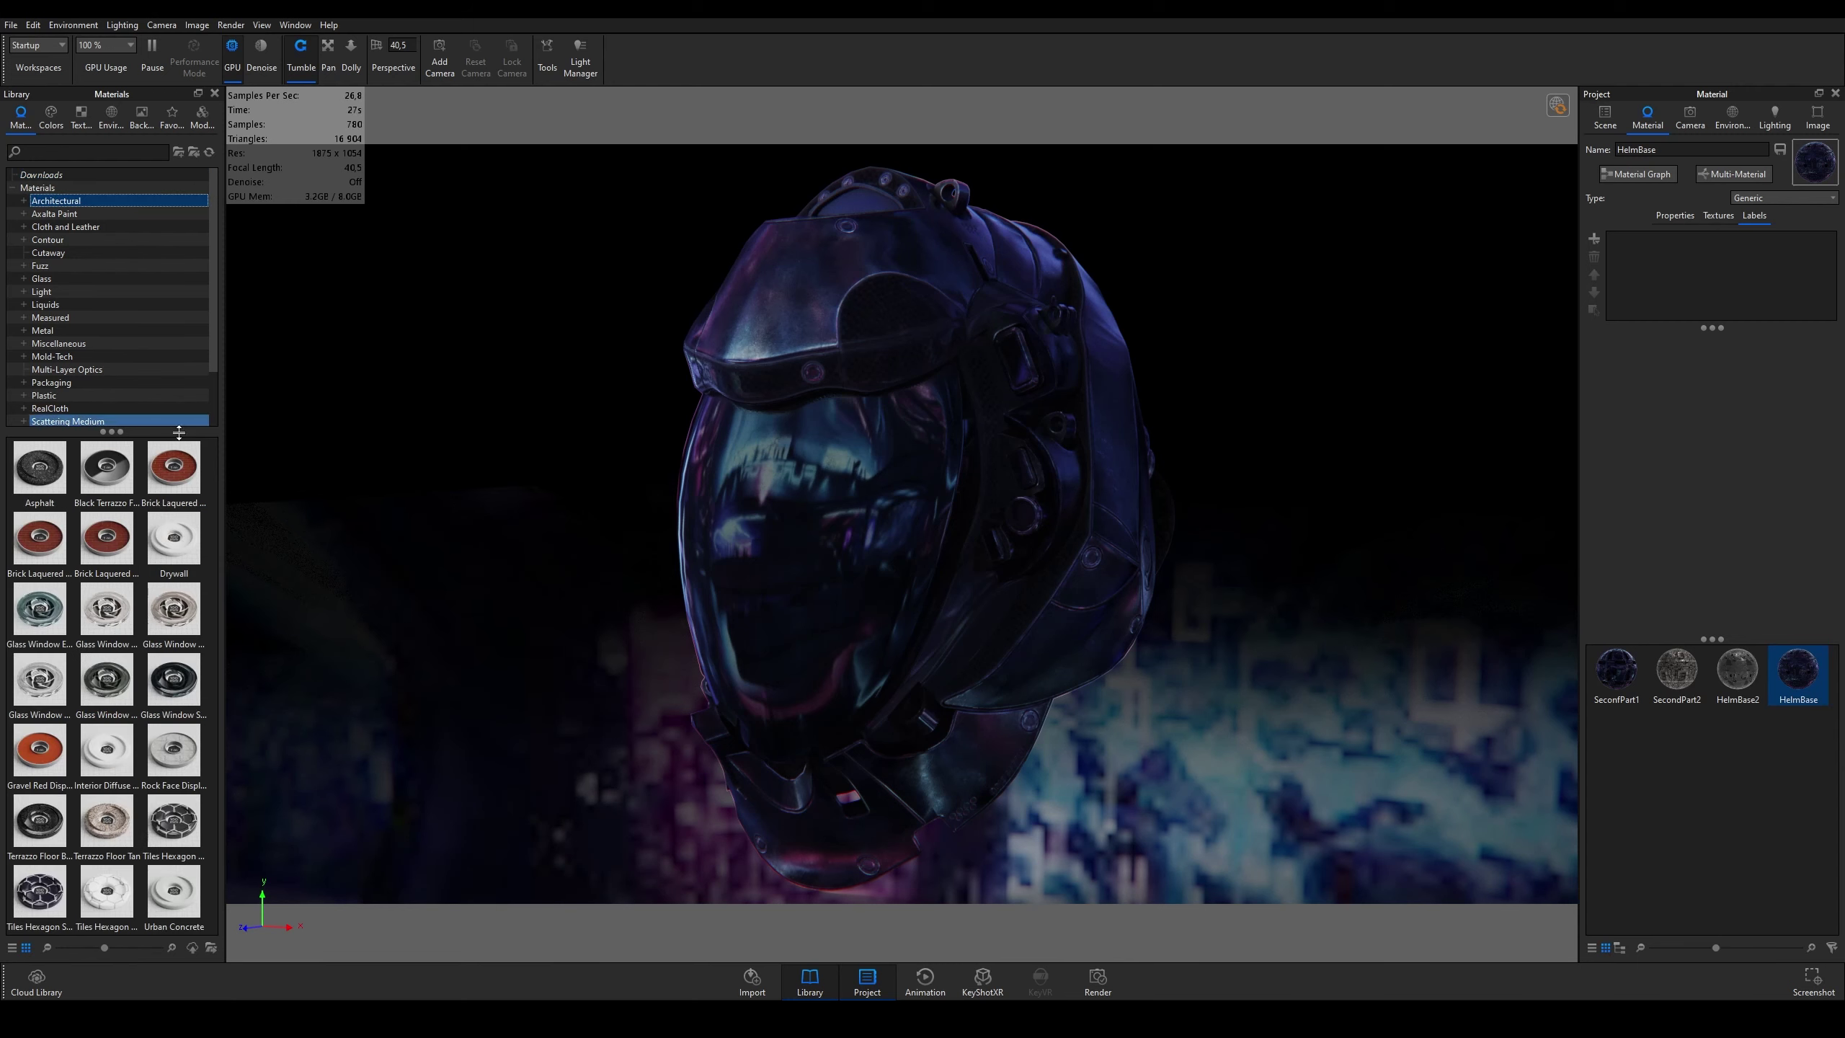
{"action": "left_click_drag", "start_coordinate": [106, 821], "coordinate": [885, 507]}
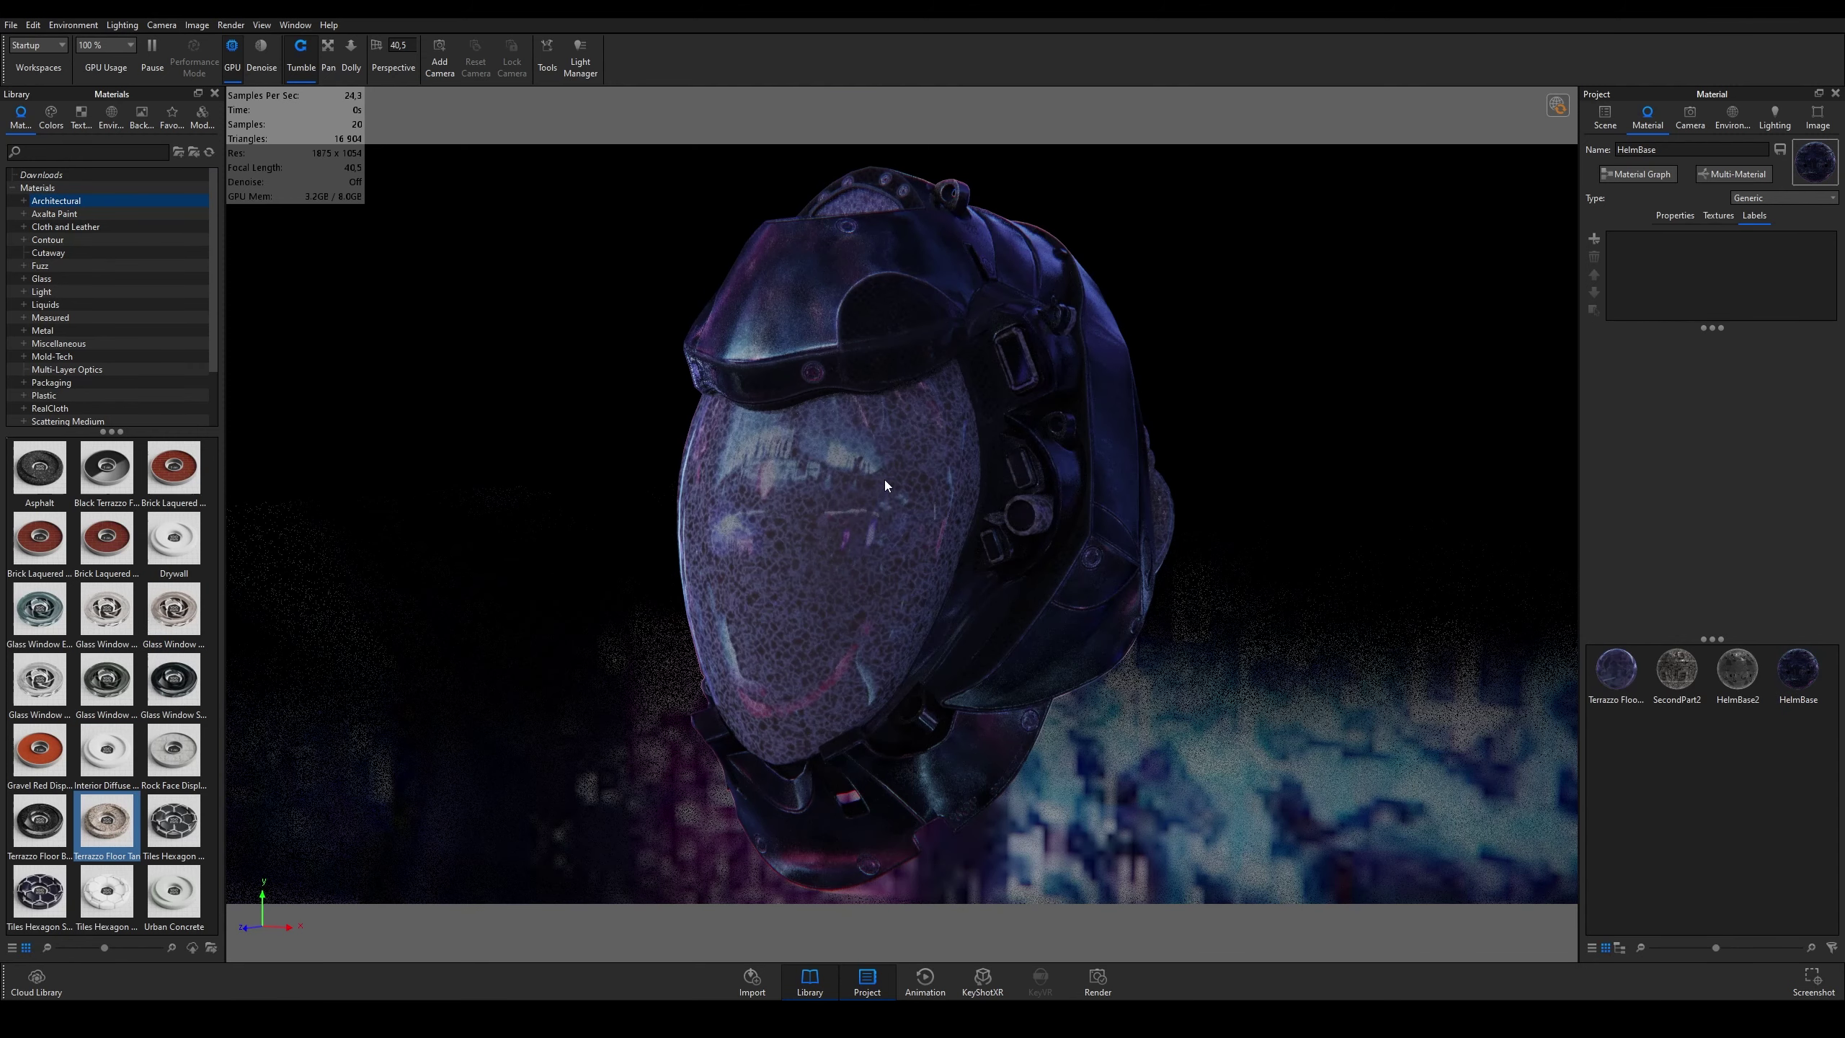
{"action": "key", "text": "ctrl+z"}
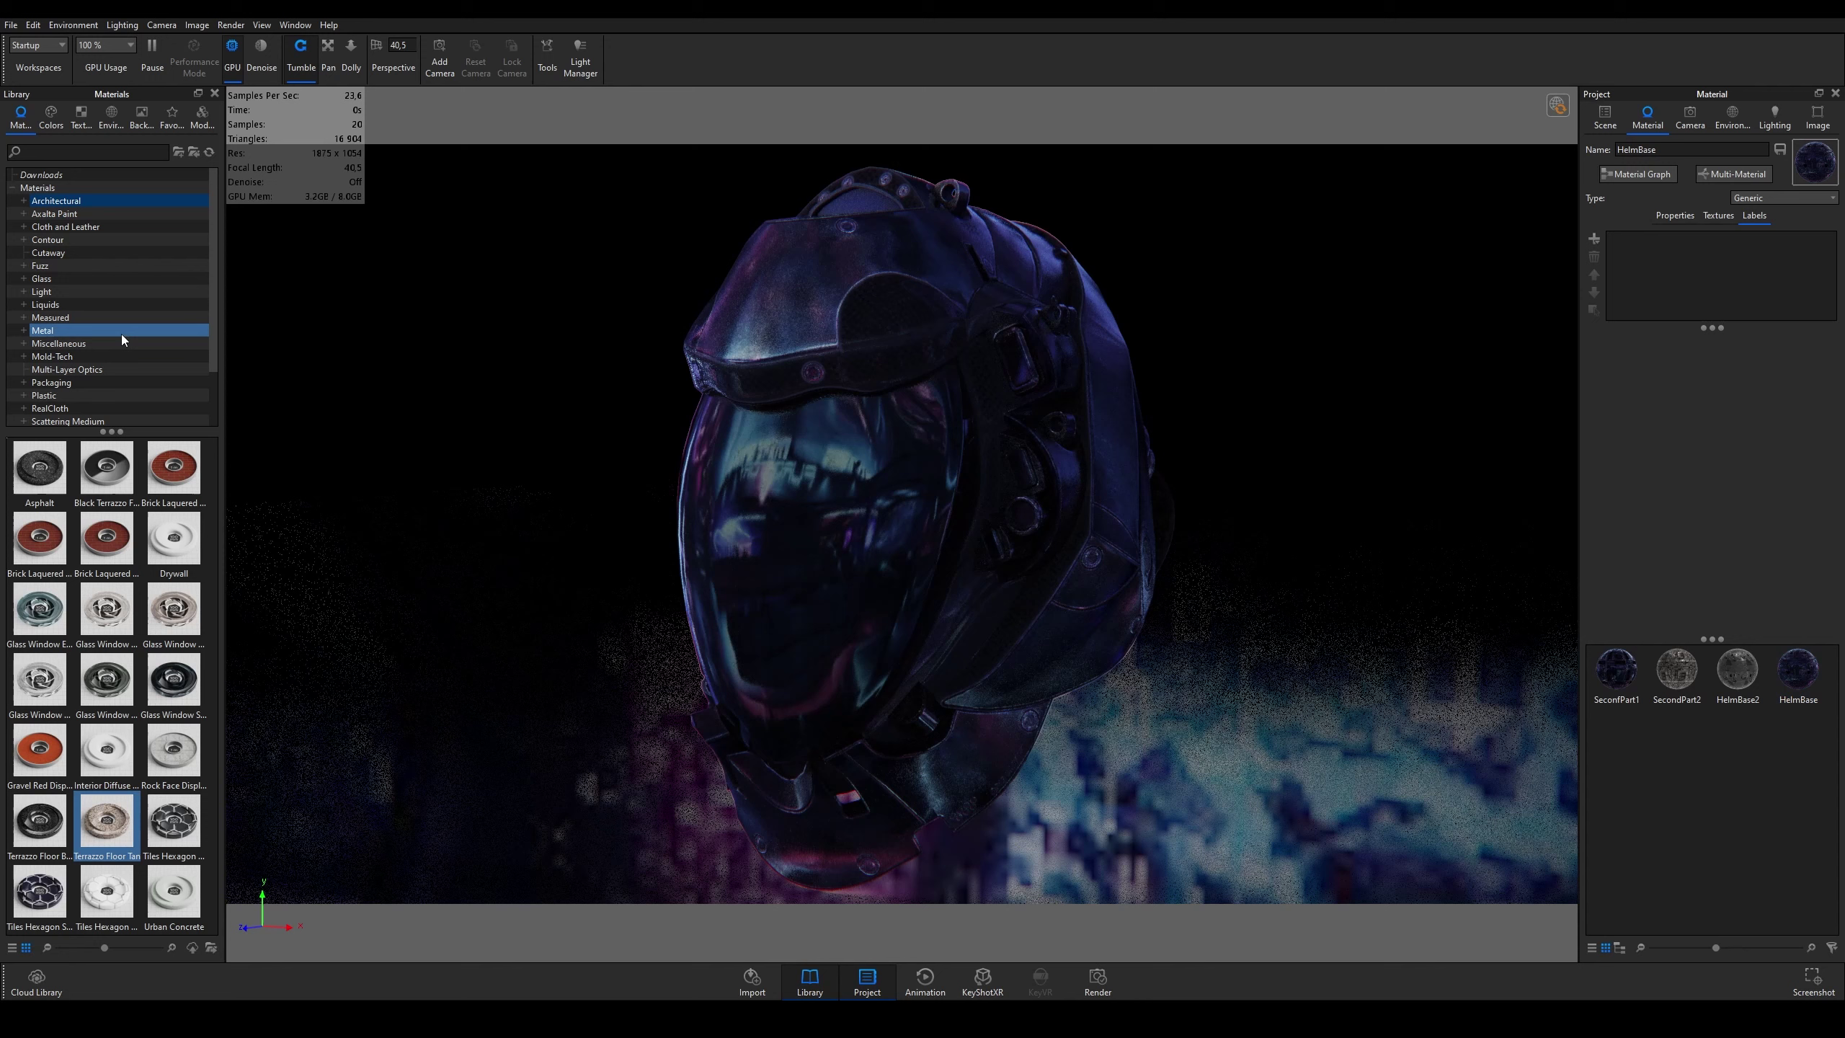
{"action": "left_click", "coordinate": [45, 305]}
{"action": "scroll", "coordinate": [115, 314], "scroll_direction": "down", "scroll_amount": 2}
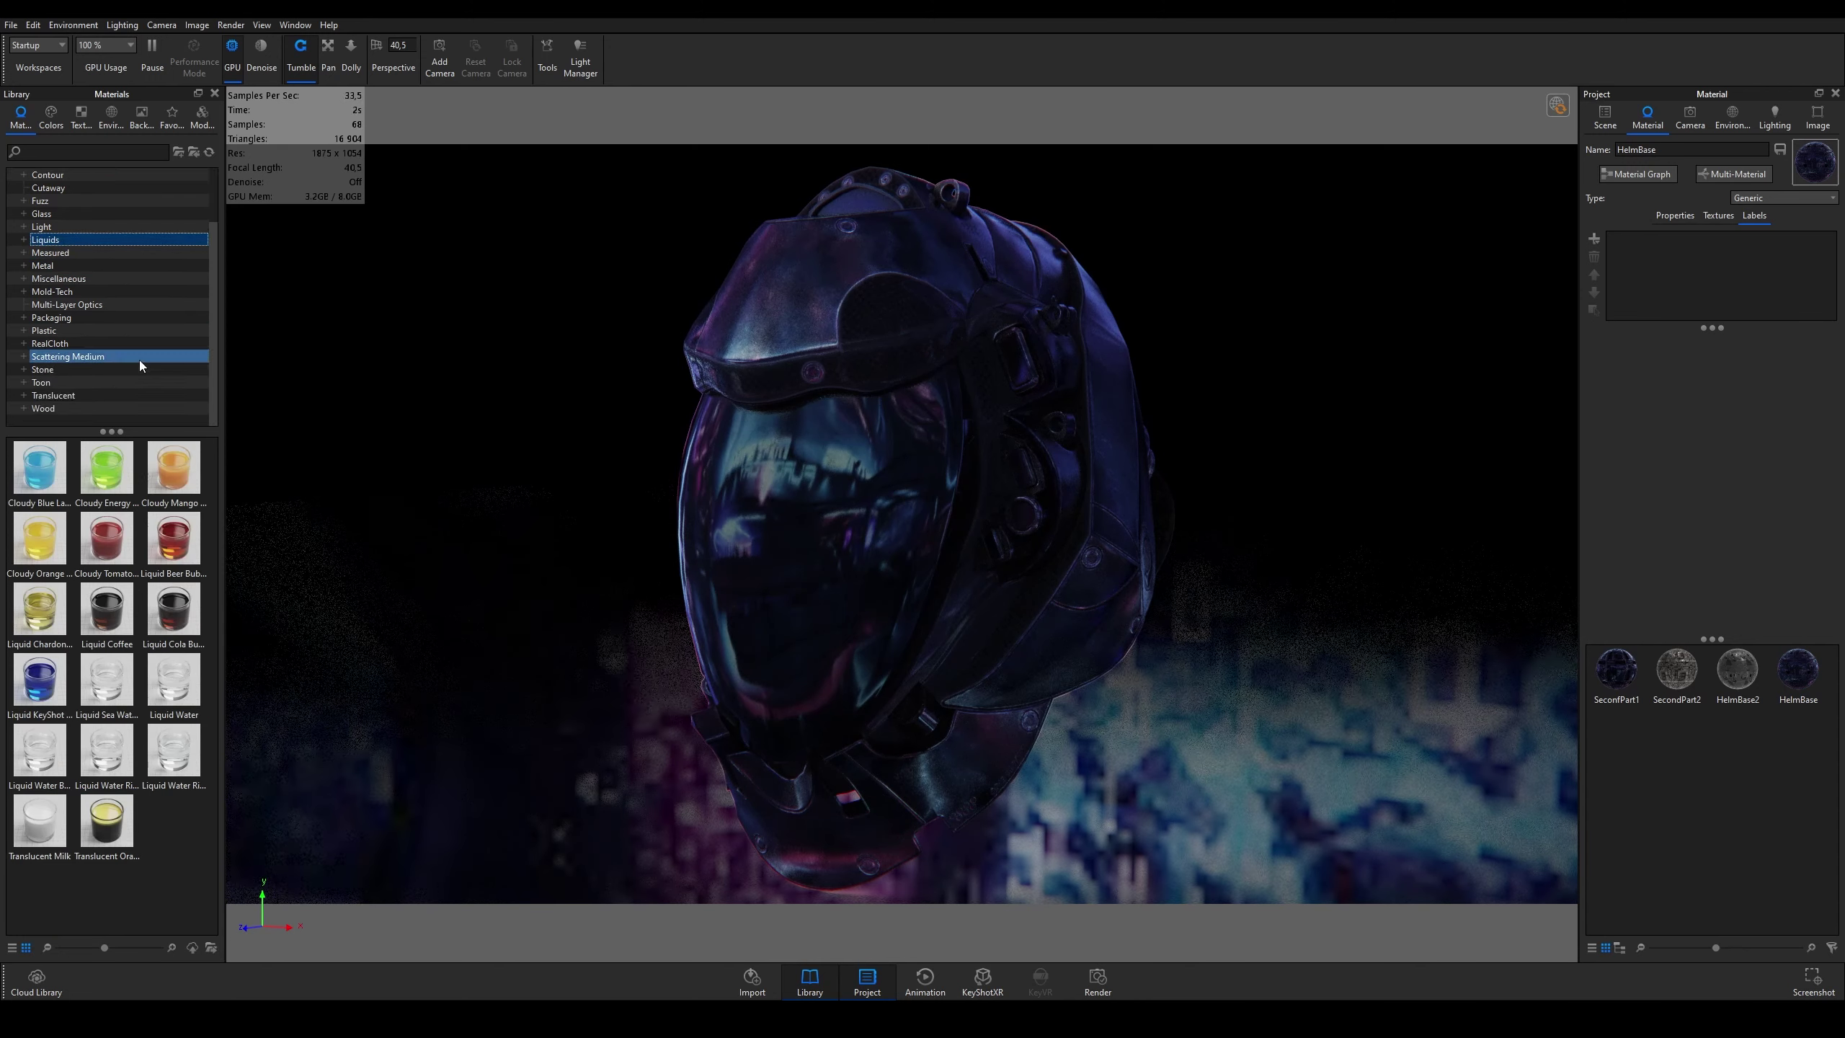
{"action": "left_click", "coordinate": [116, 408]}
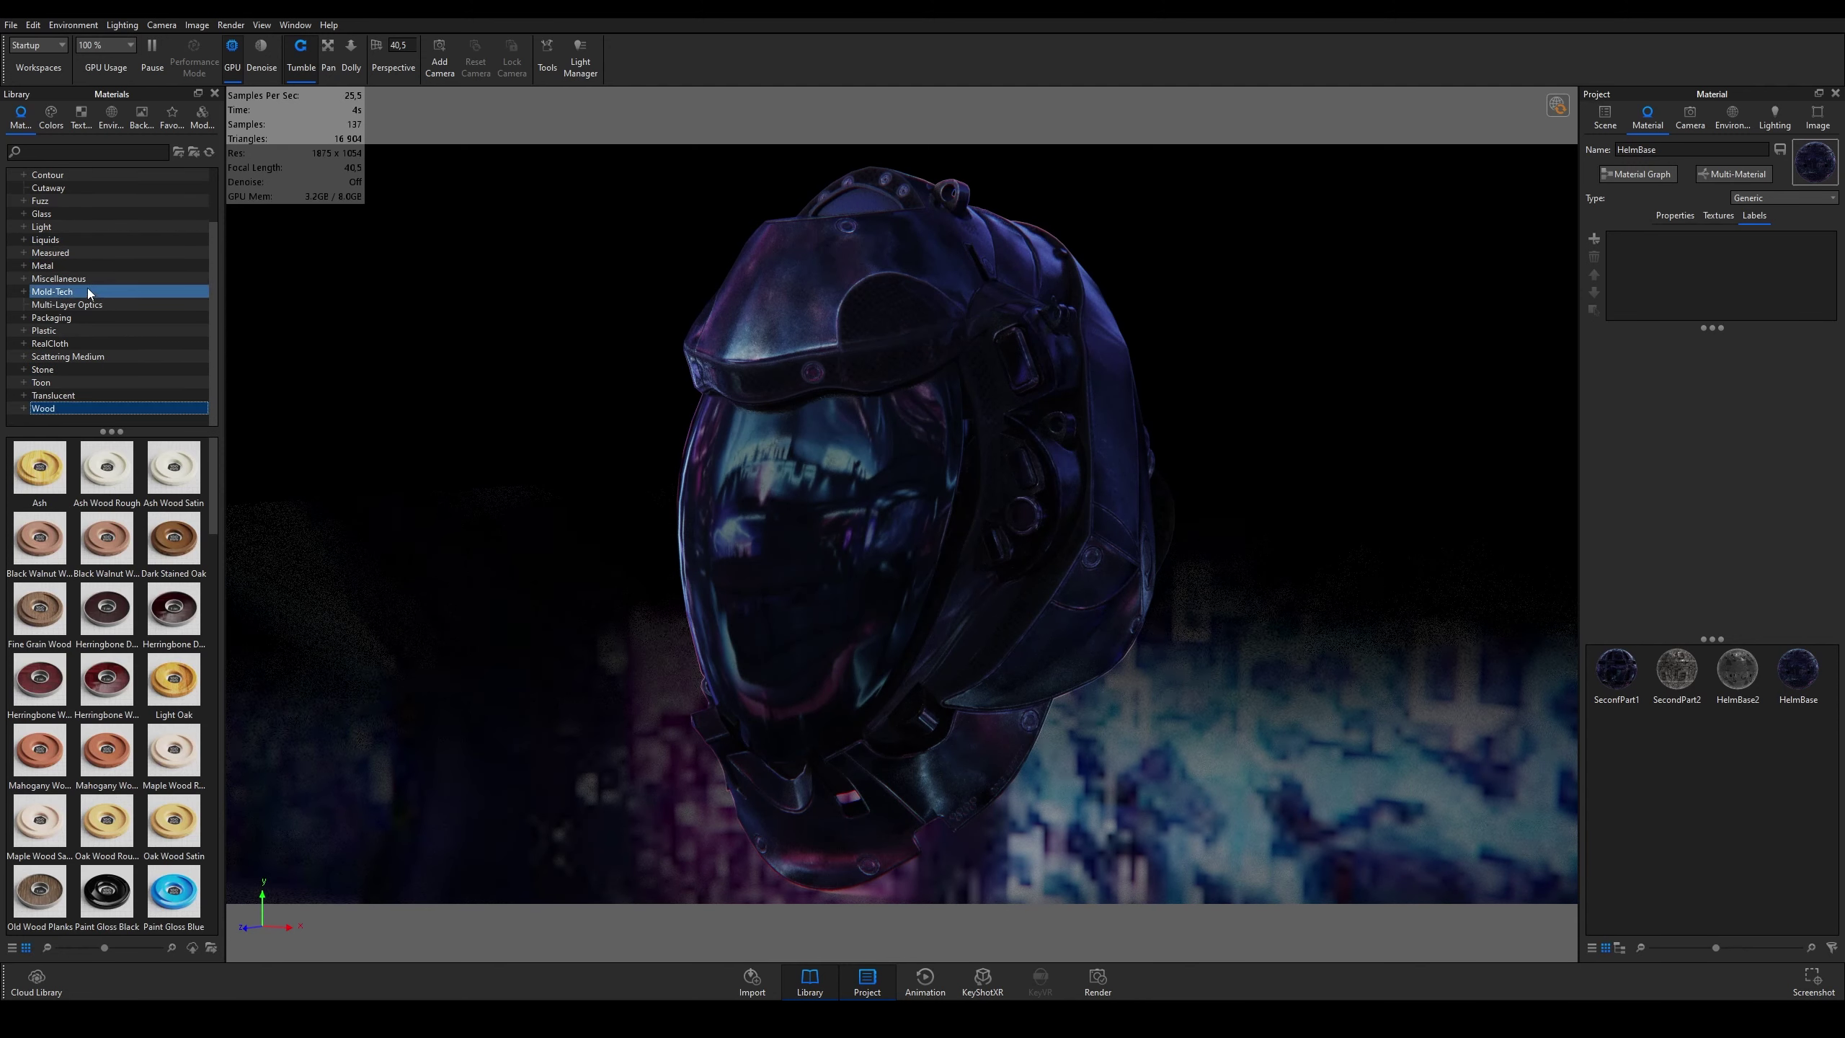
{"action": "left_click", "coordinate": [95, 395]}
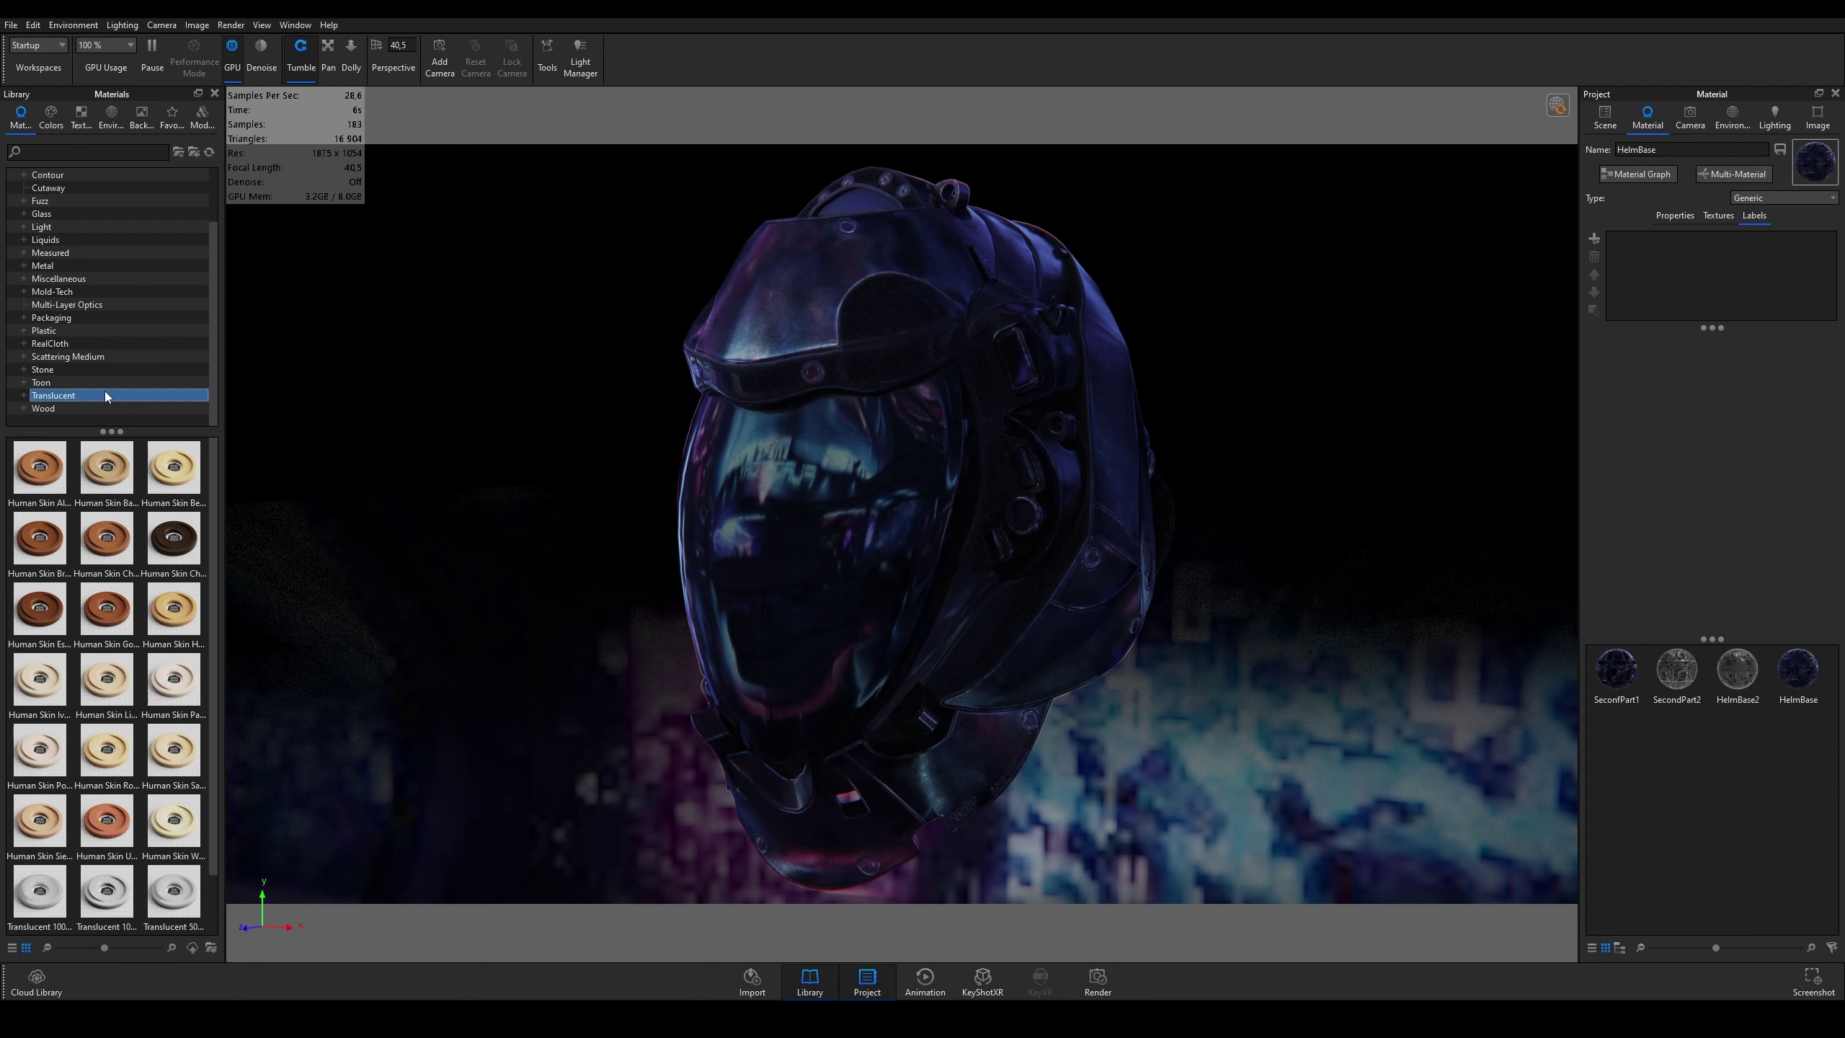
{"action": "scroll", "coordinate": [98, 590], "scroll_direction": "down", "scroll_amount": 1}
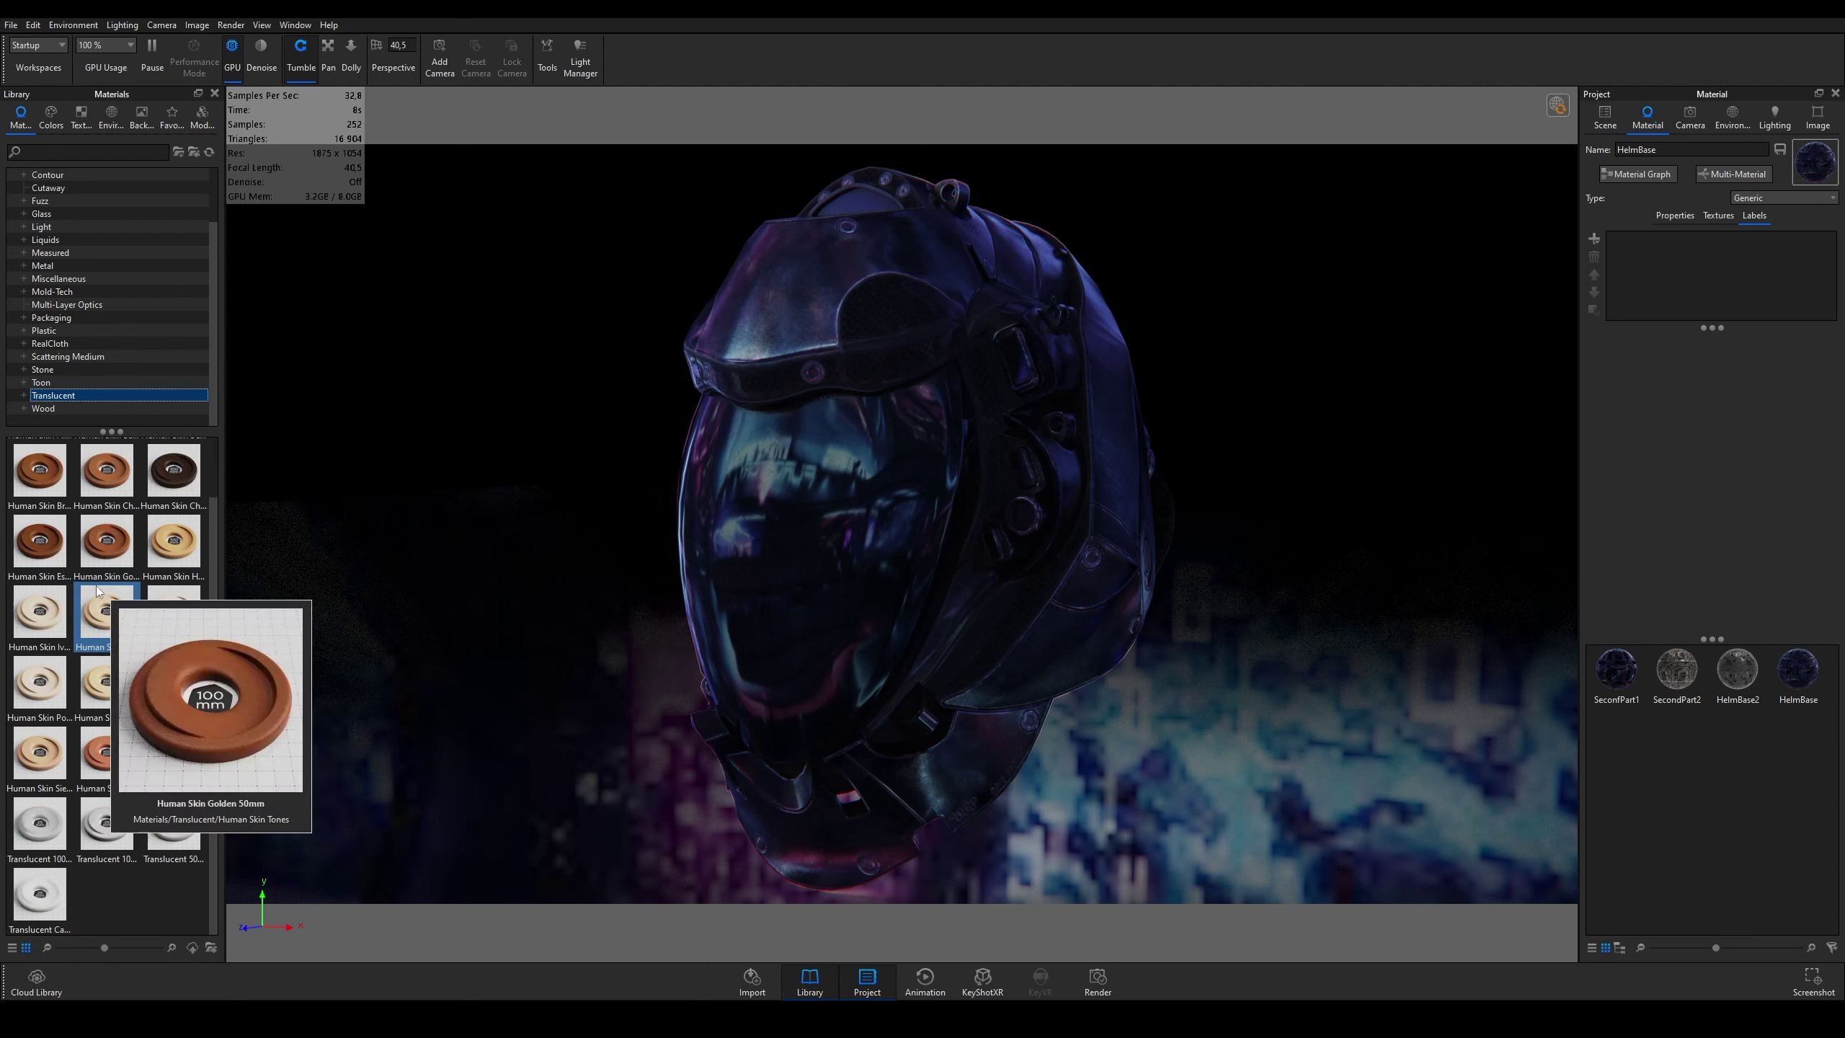
{"action": "left_click", "coordinate": [87, 383]}
{"action": "mouse_move", "coordinate": [172, 542]}
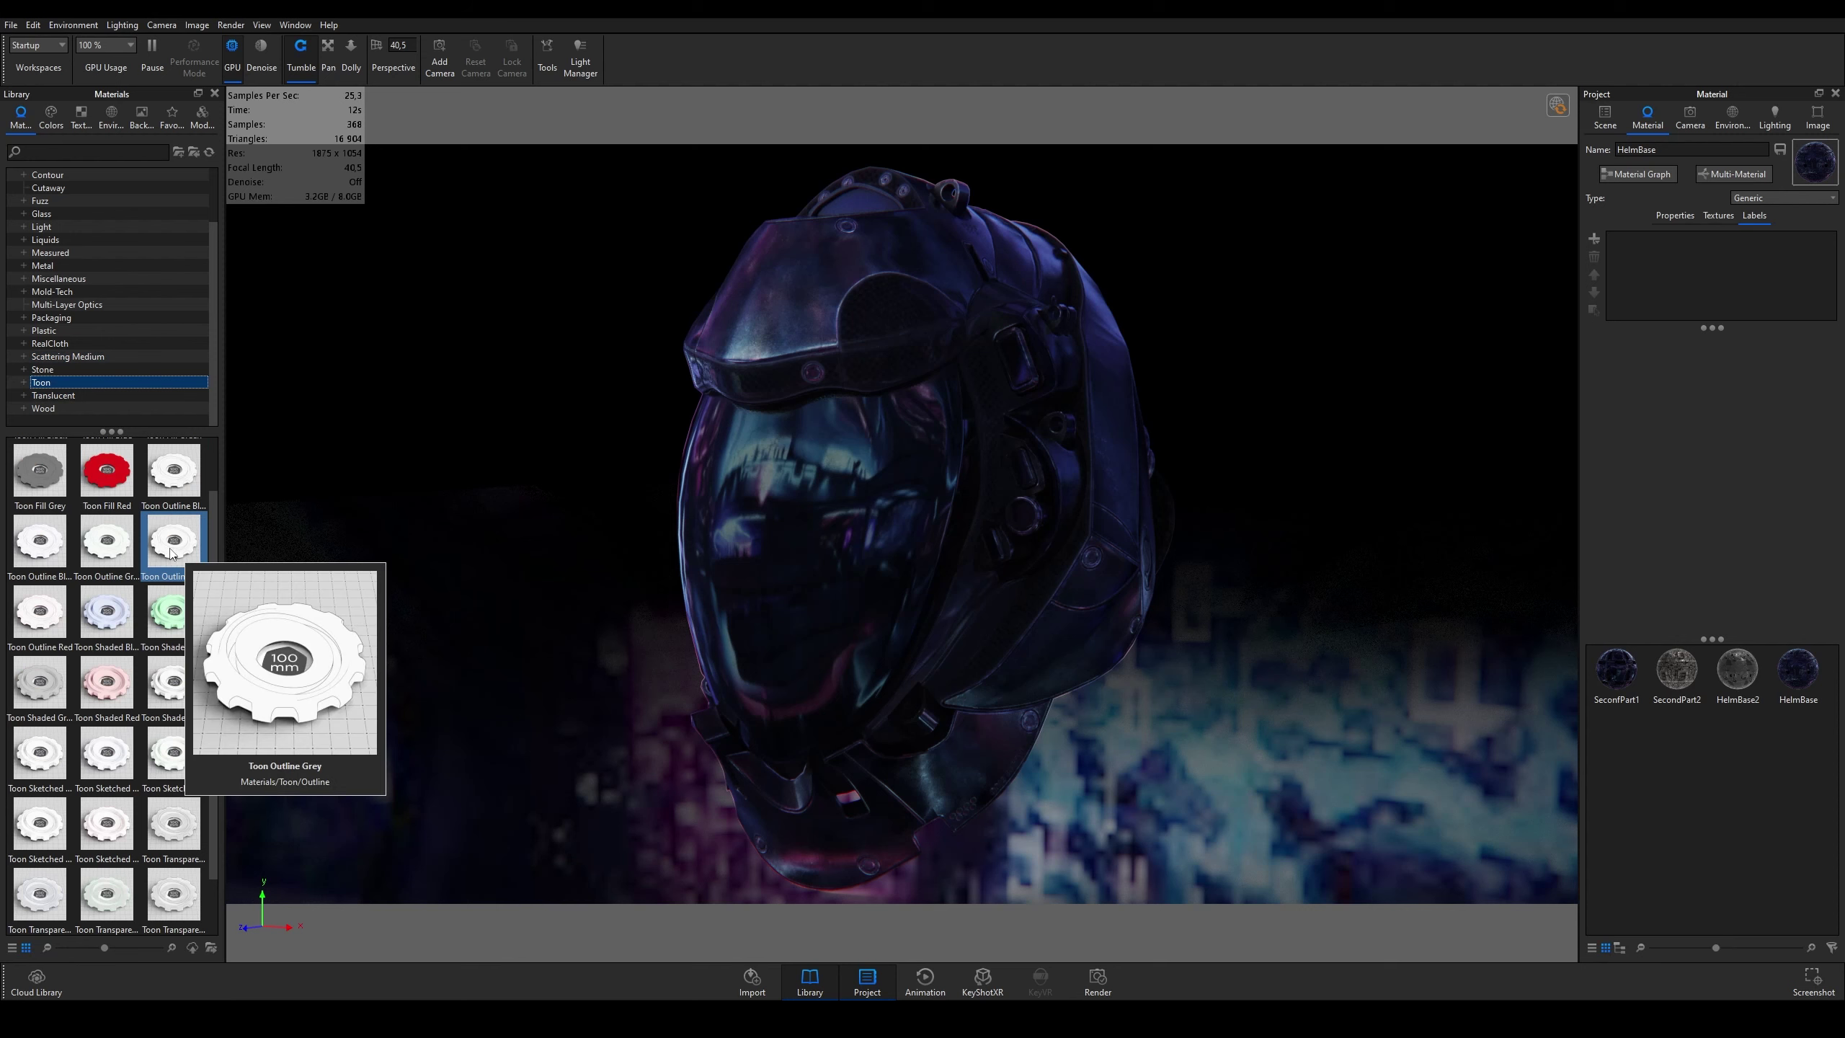
{"action": "scroll", "coordinate": [172, 553], "scroll_direction": "up", "scroll_amount": 1}
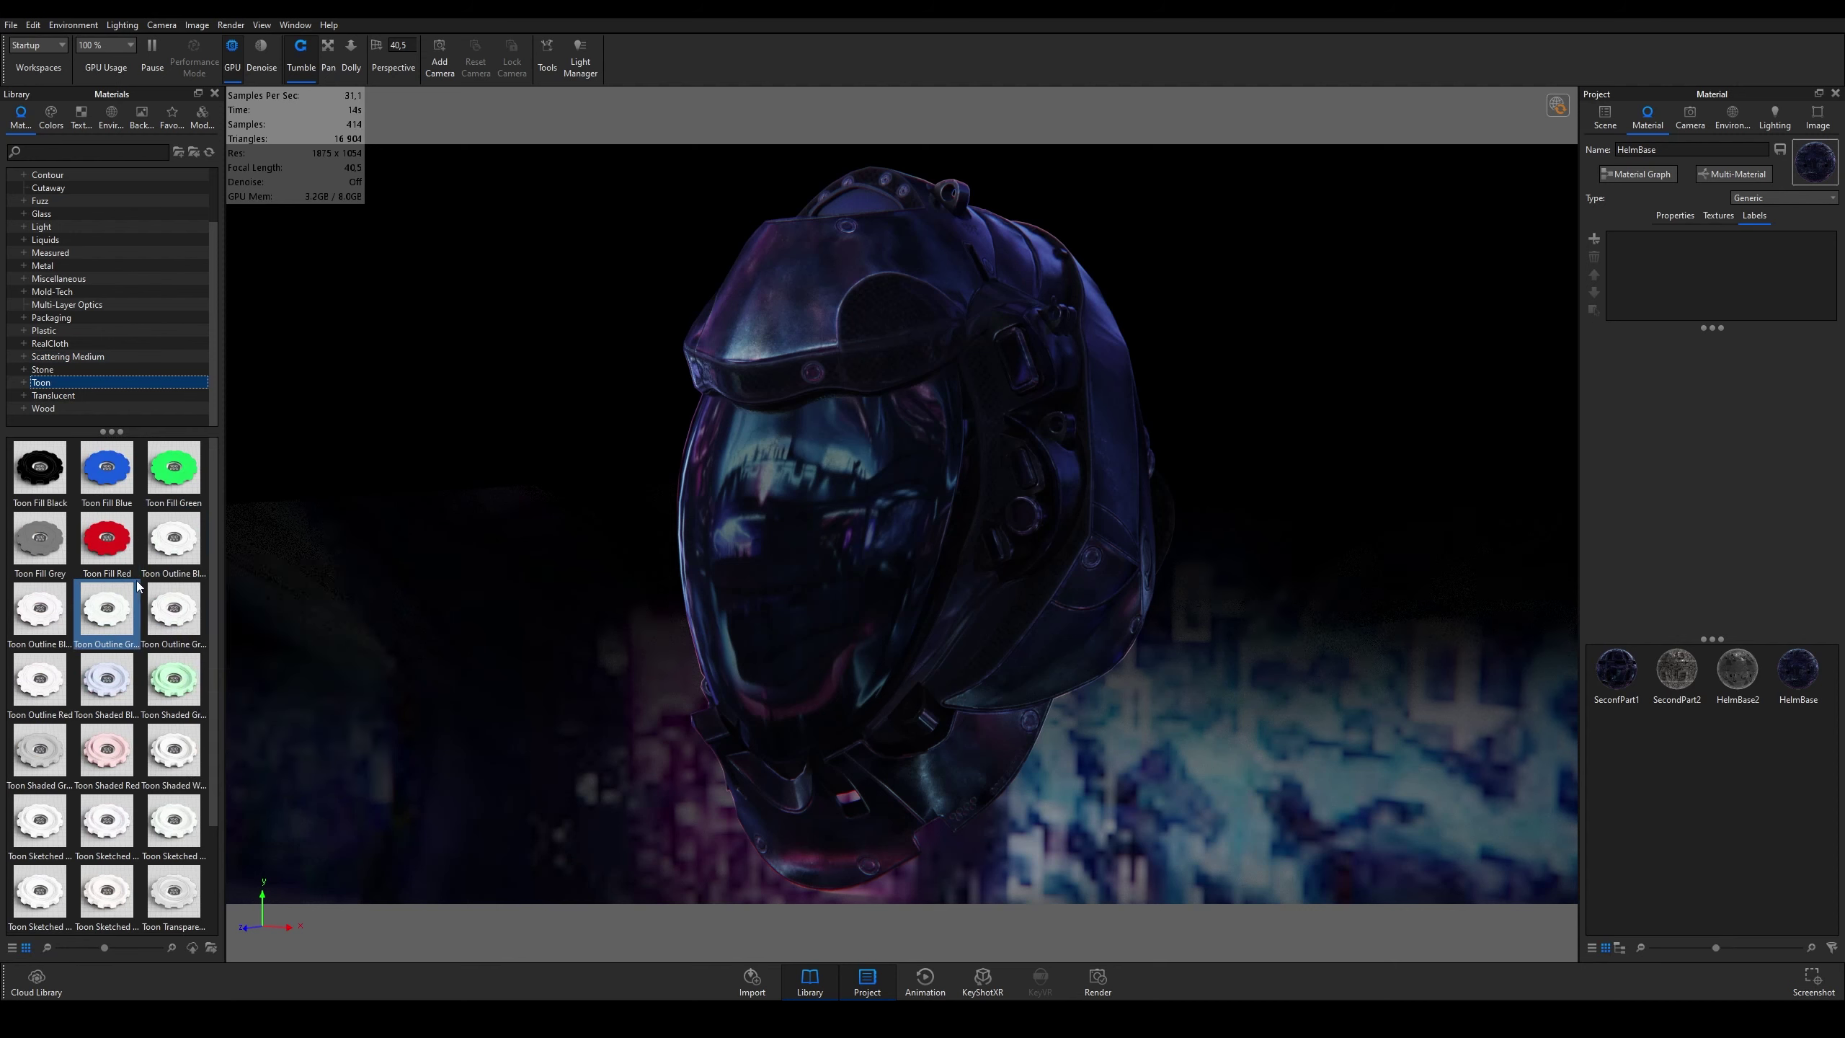
{"action": "mouse_move", "coordinate": [105, 677]}
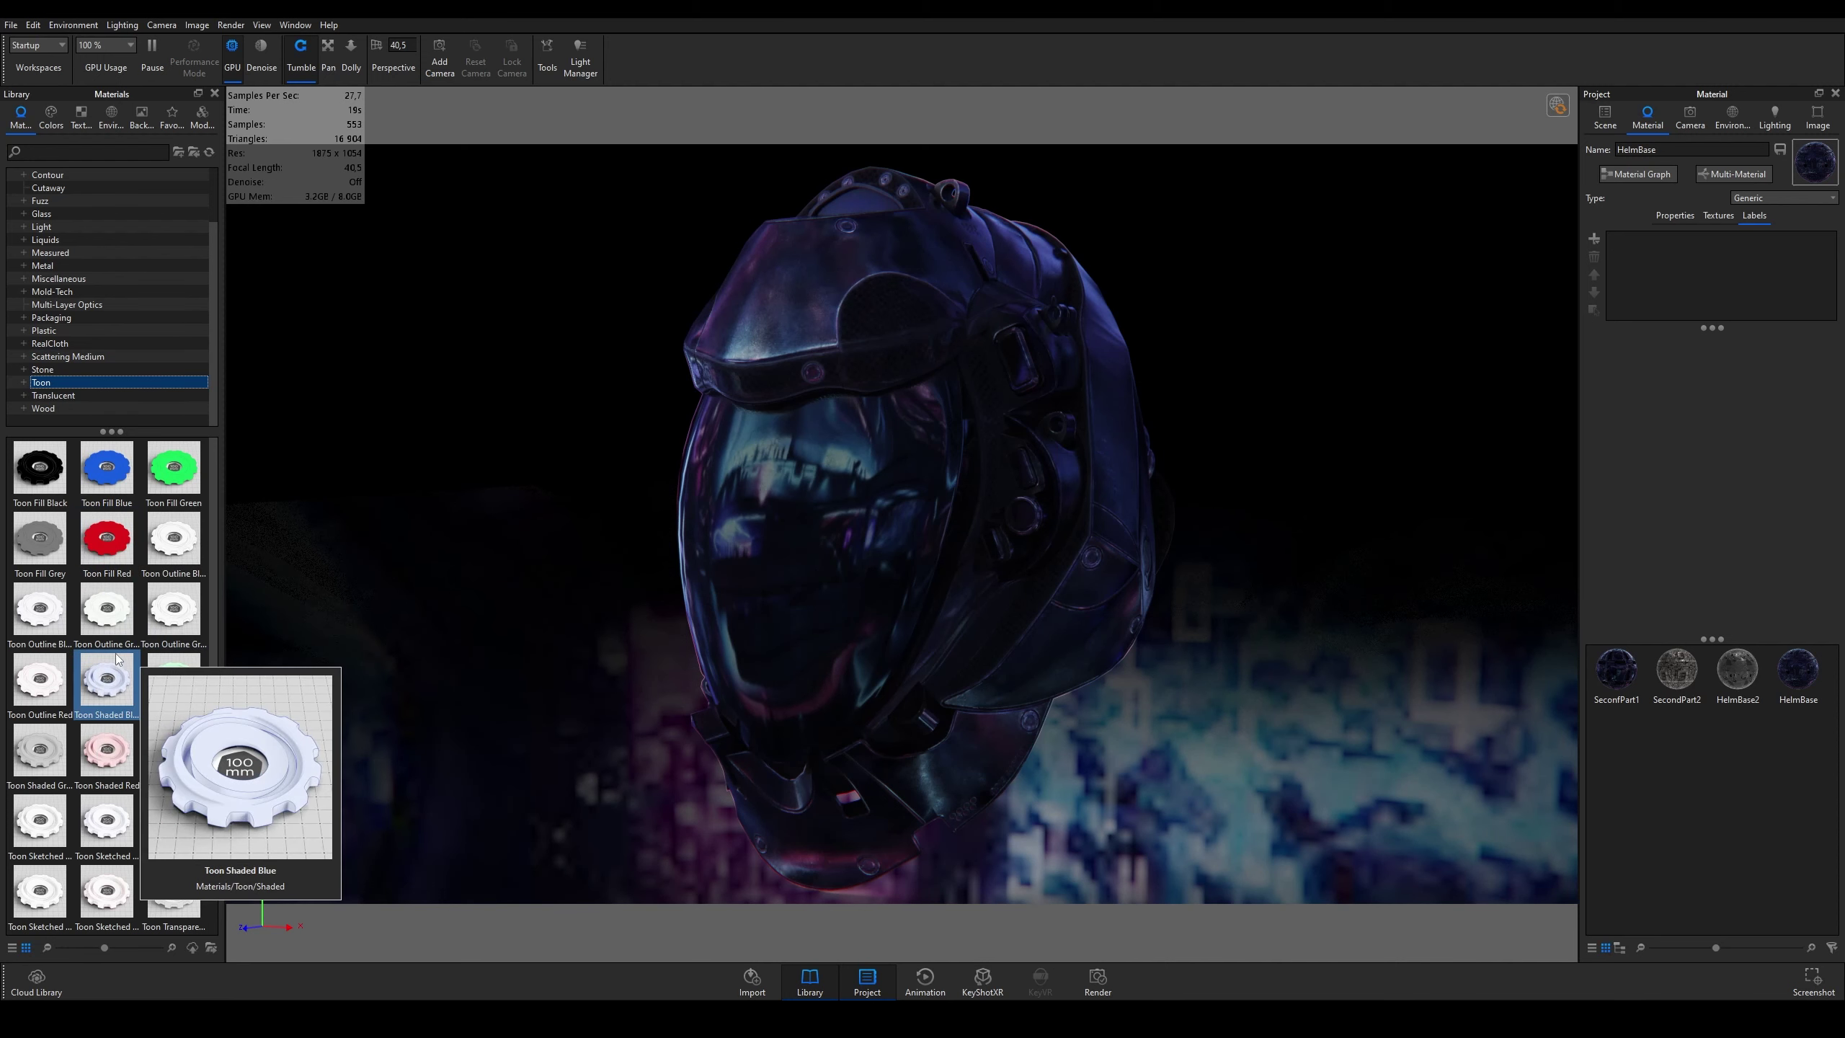
{"action": "left_click", "coordinate": [73, 369]}
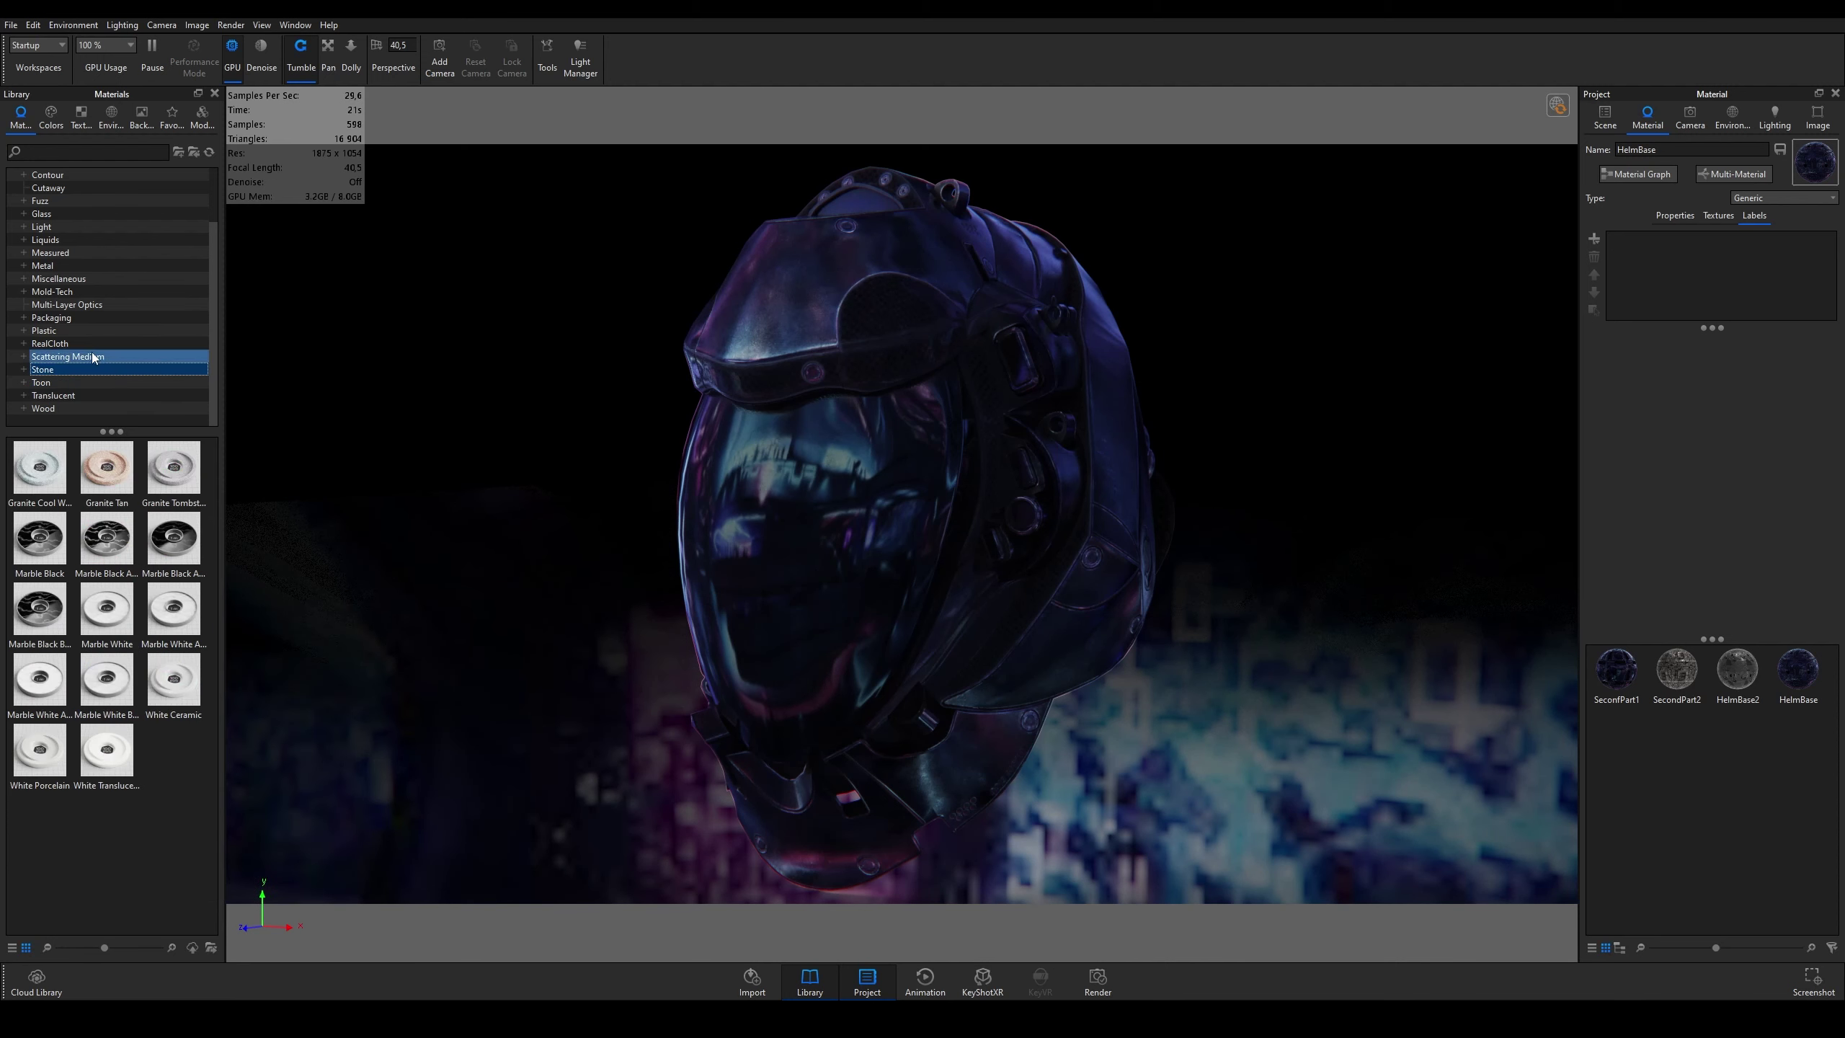
{"action": "left_click", "coordinate": [93, 357]}
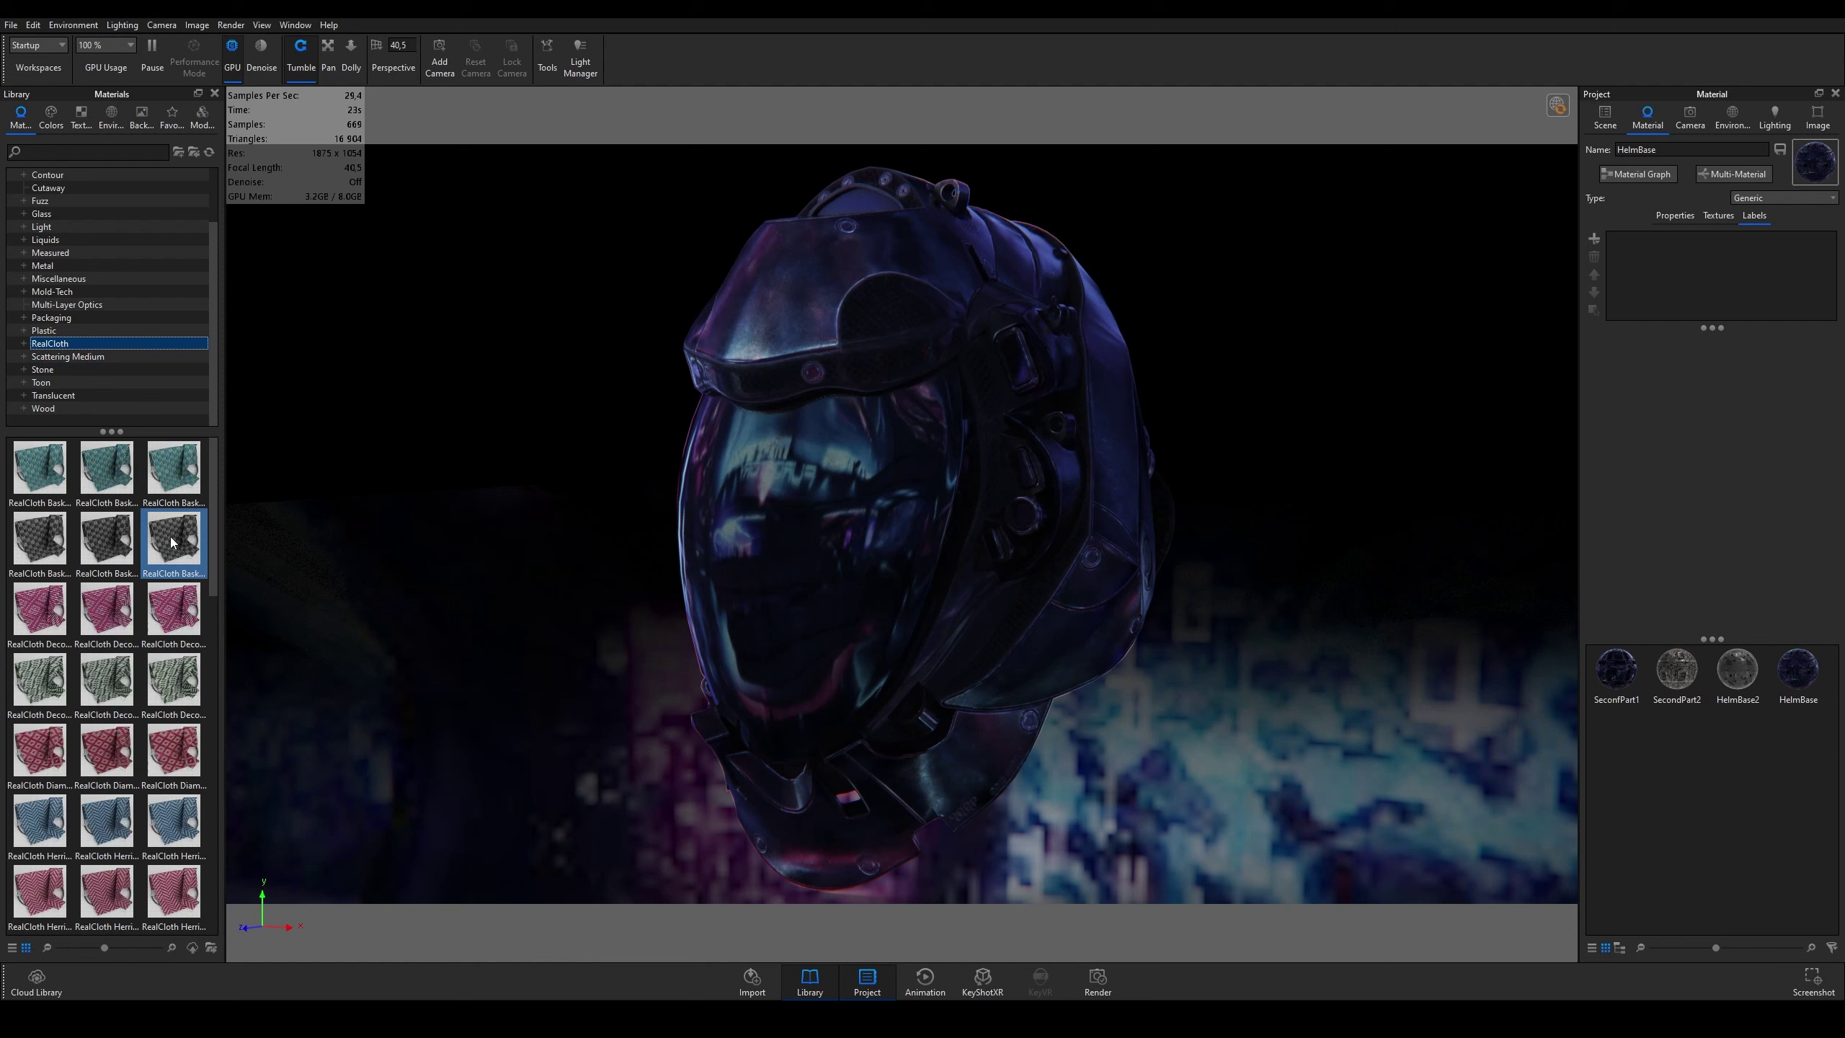
{"action": "left_click_drag", "start_coordinate": [173, 542], "coordinate": [771, 594]}
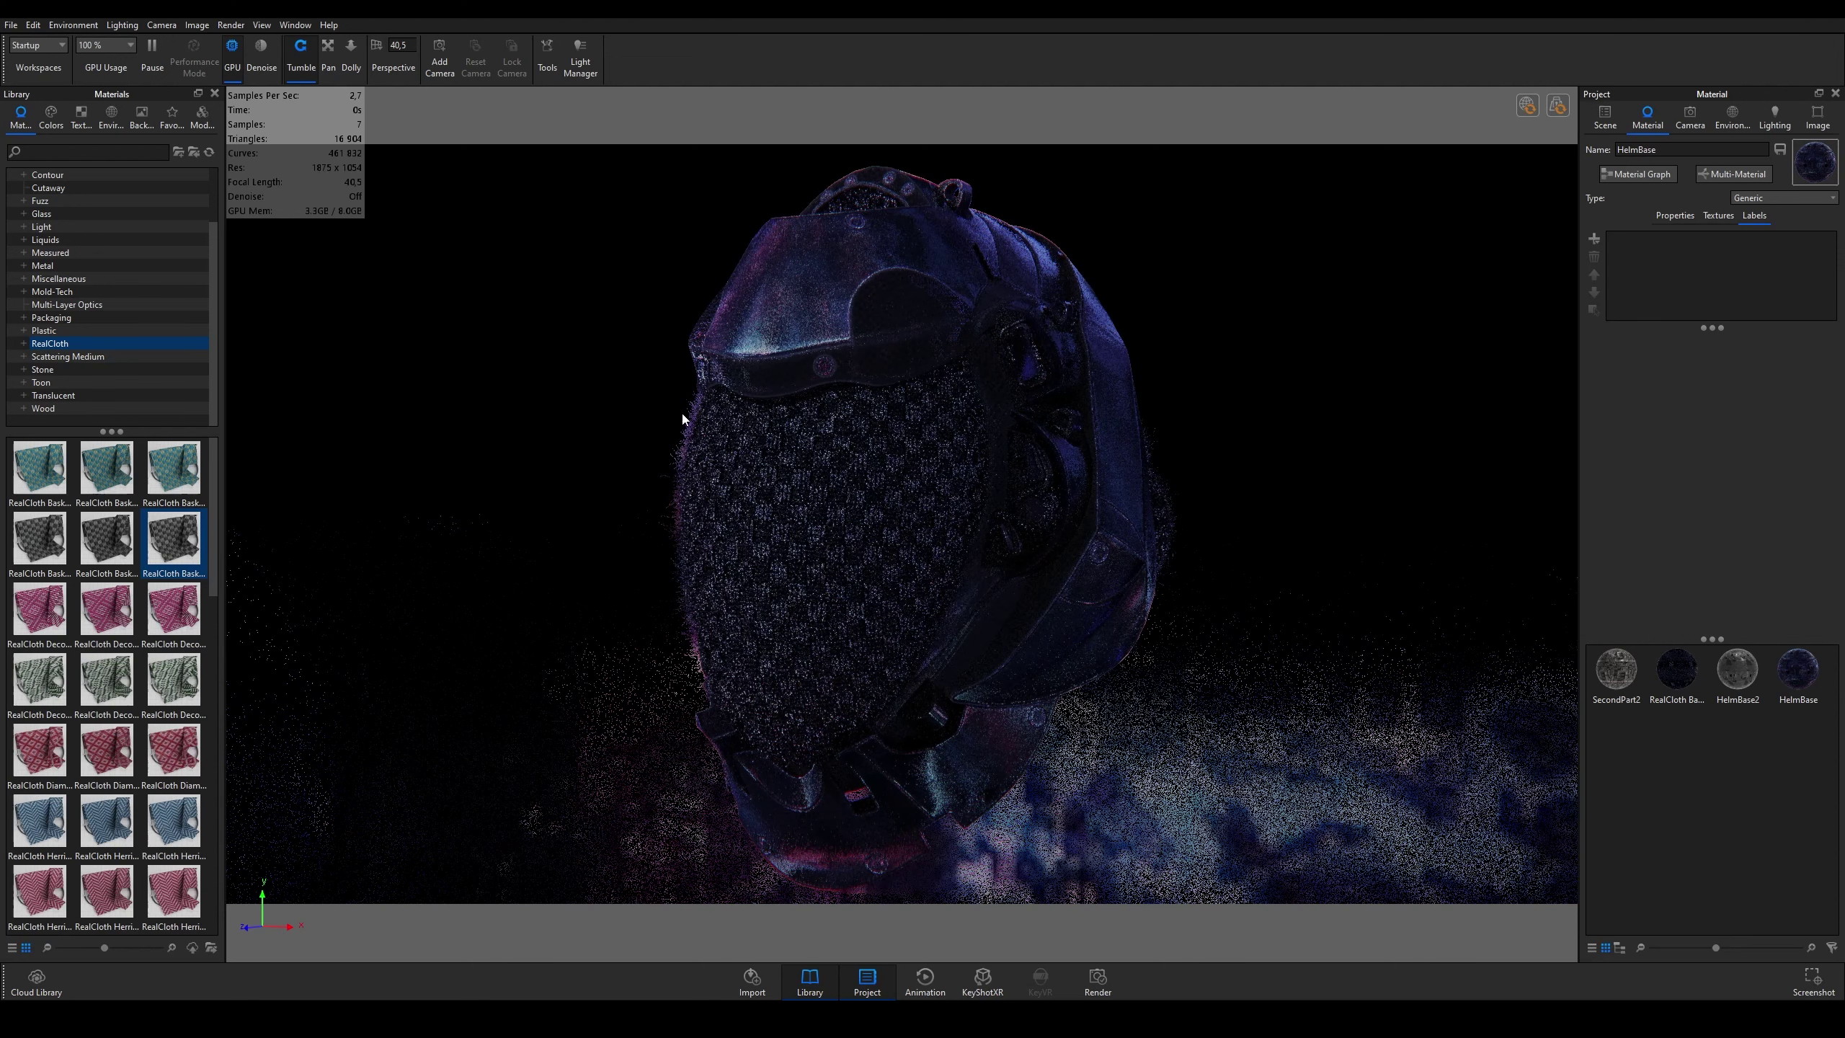
{"action": "key", "text": "ctrl+z"}
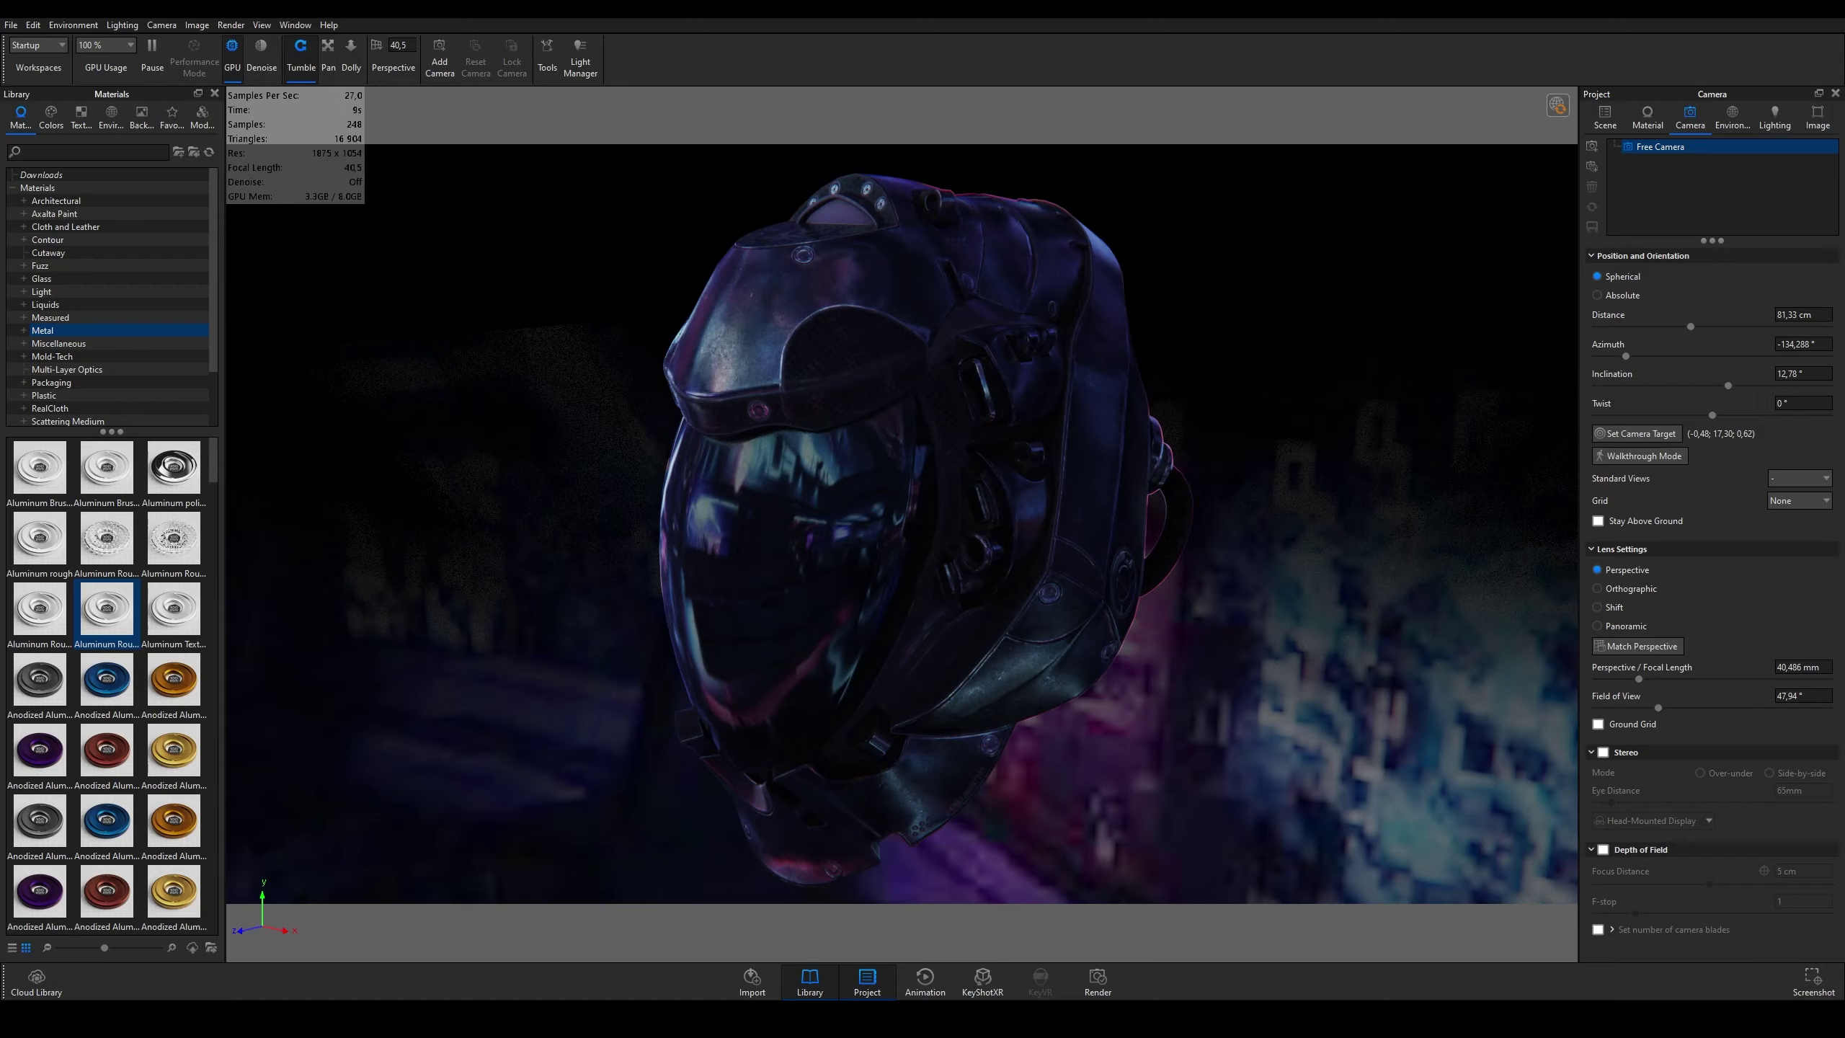
Step: Orbit to a lower angle on the helmet and dolly out to about 91 cm
{"action": "left_click_drag", "start_coordinate": [947, 824], "coordinate": [892, 701]}
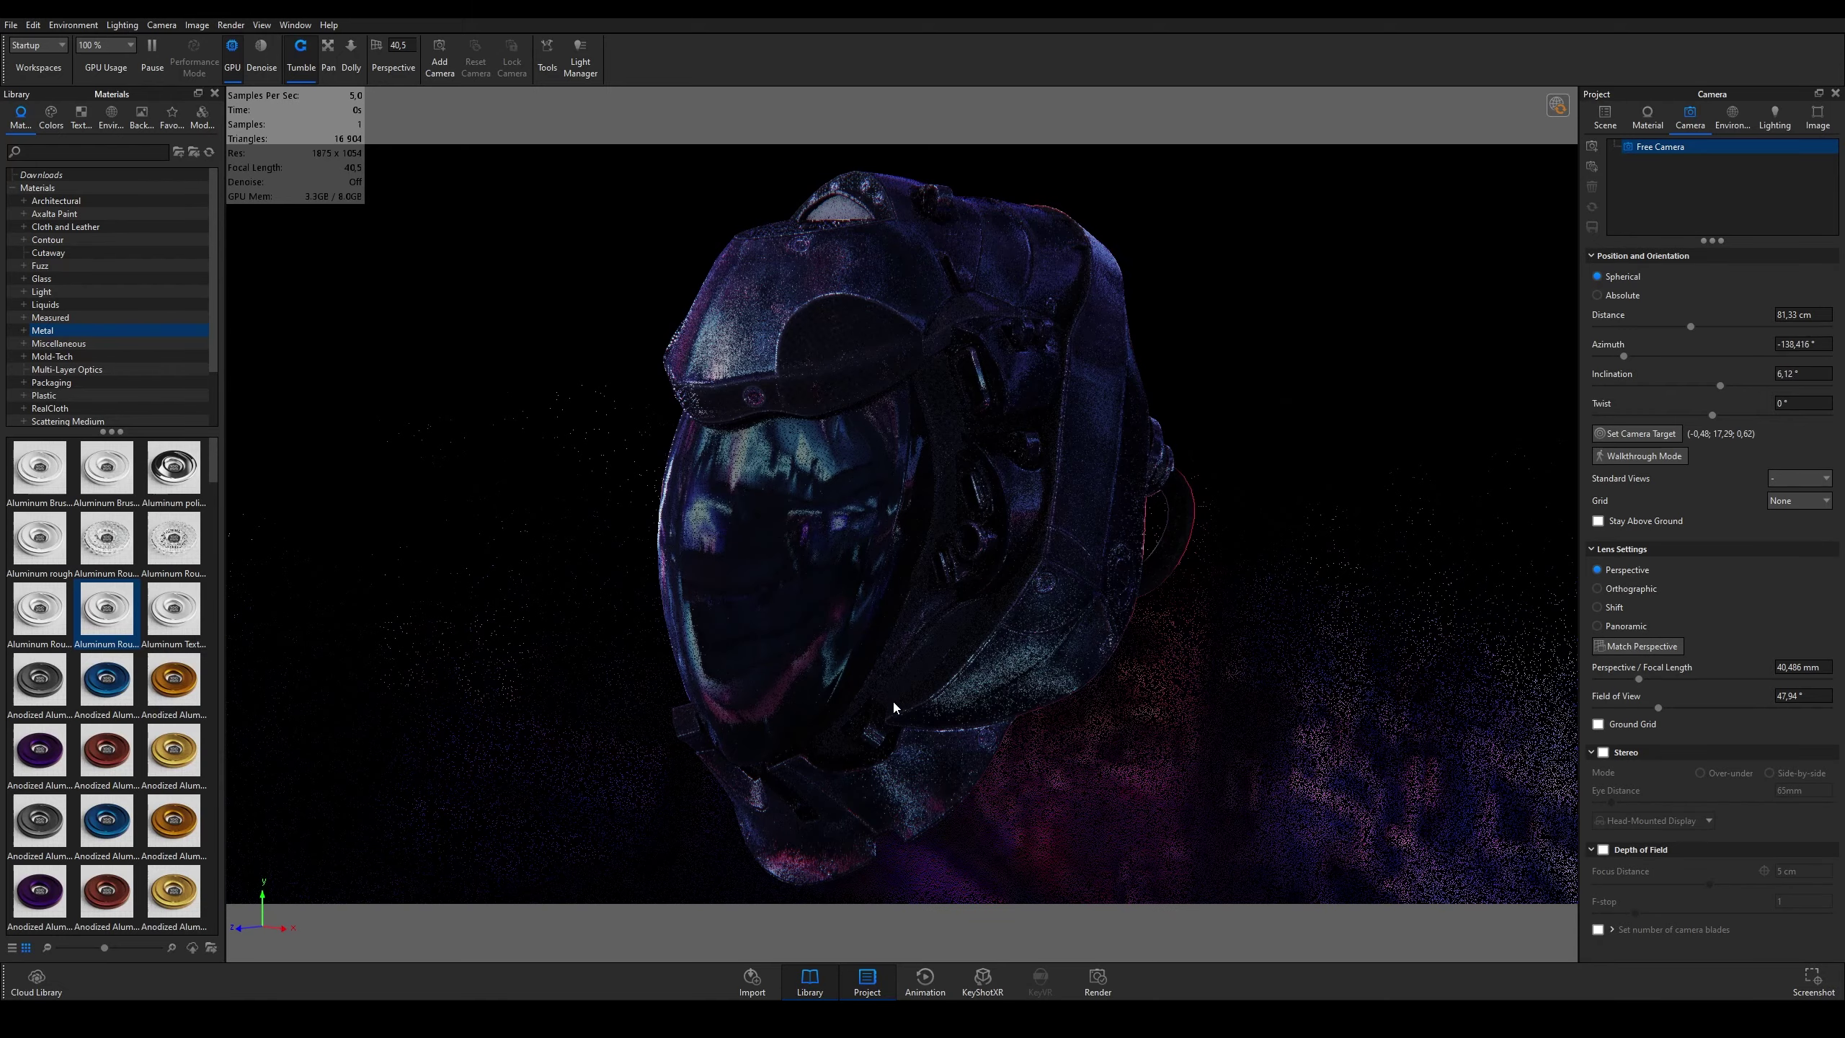
{"action": "scroll", "coordinate": [946, 647], "scroll_direction": "down", "scroll_amount": 1}
{"action": "scroll", "coordinate": [943, 625], "scroll_direction": "down", "scroll_amount": 1}
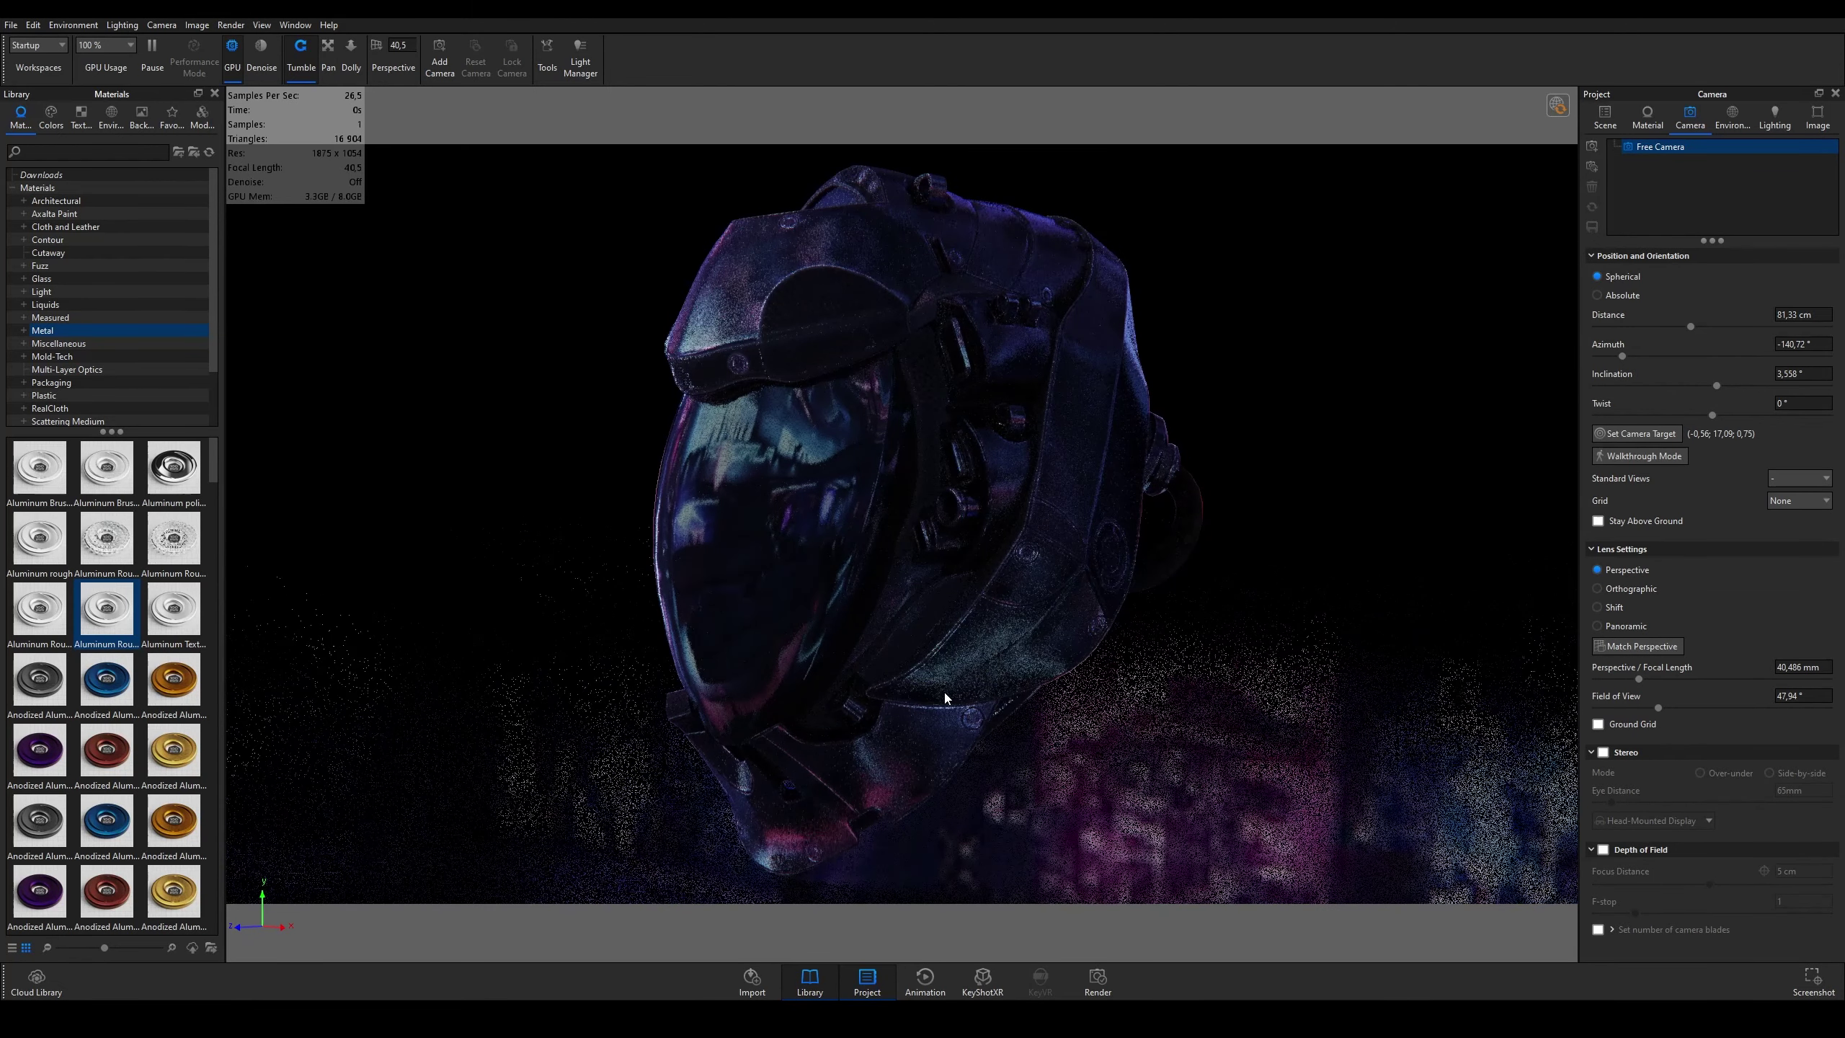
{"action": "scroll", "coordinate": [940, 606], "scroll_direction": "down", "scroll_amount": 1}
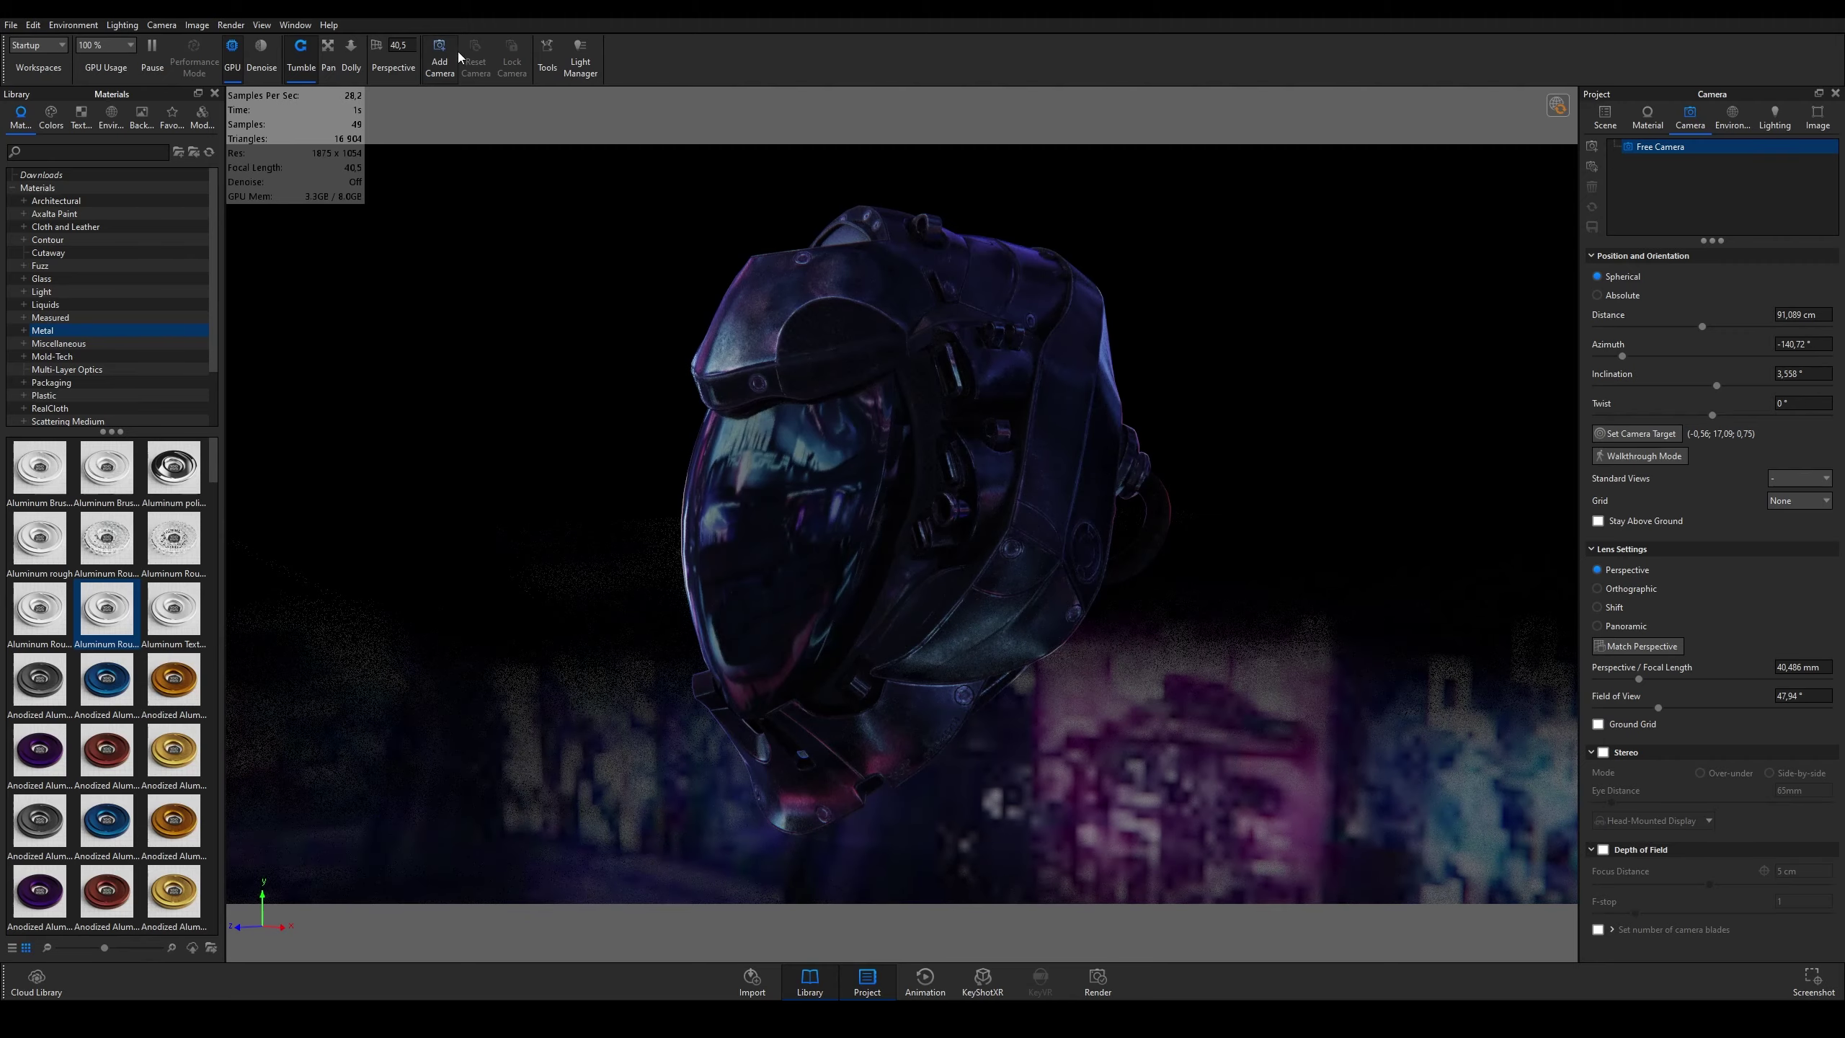
Step: Add Camera 1 and save a close side view of the helmet at 64.8 cm
{"action": "left_click", "coordinate": [439, 54]}
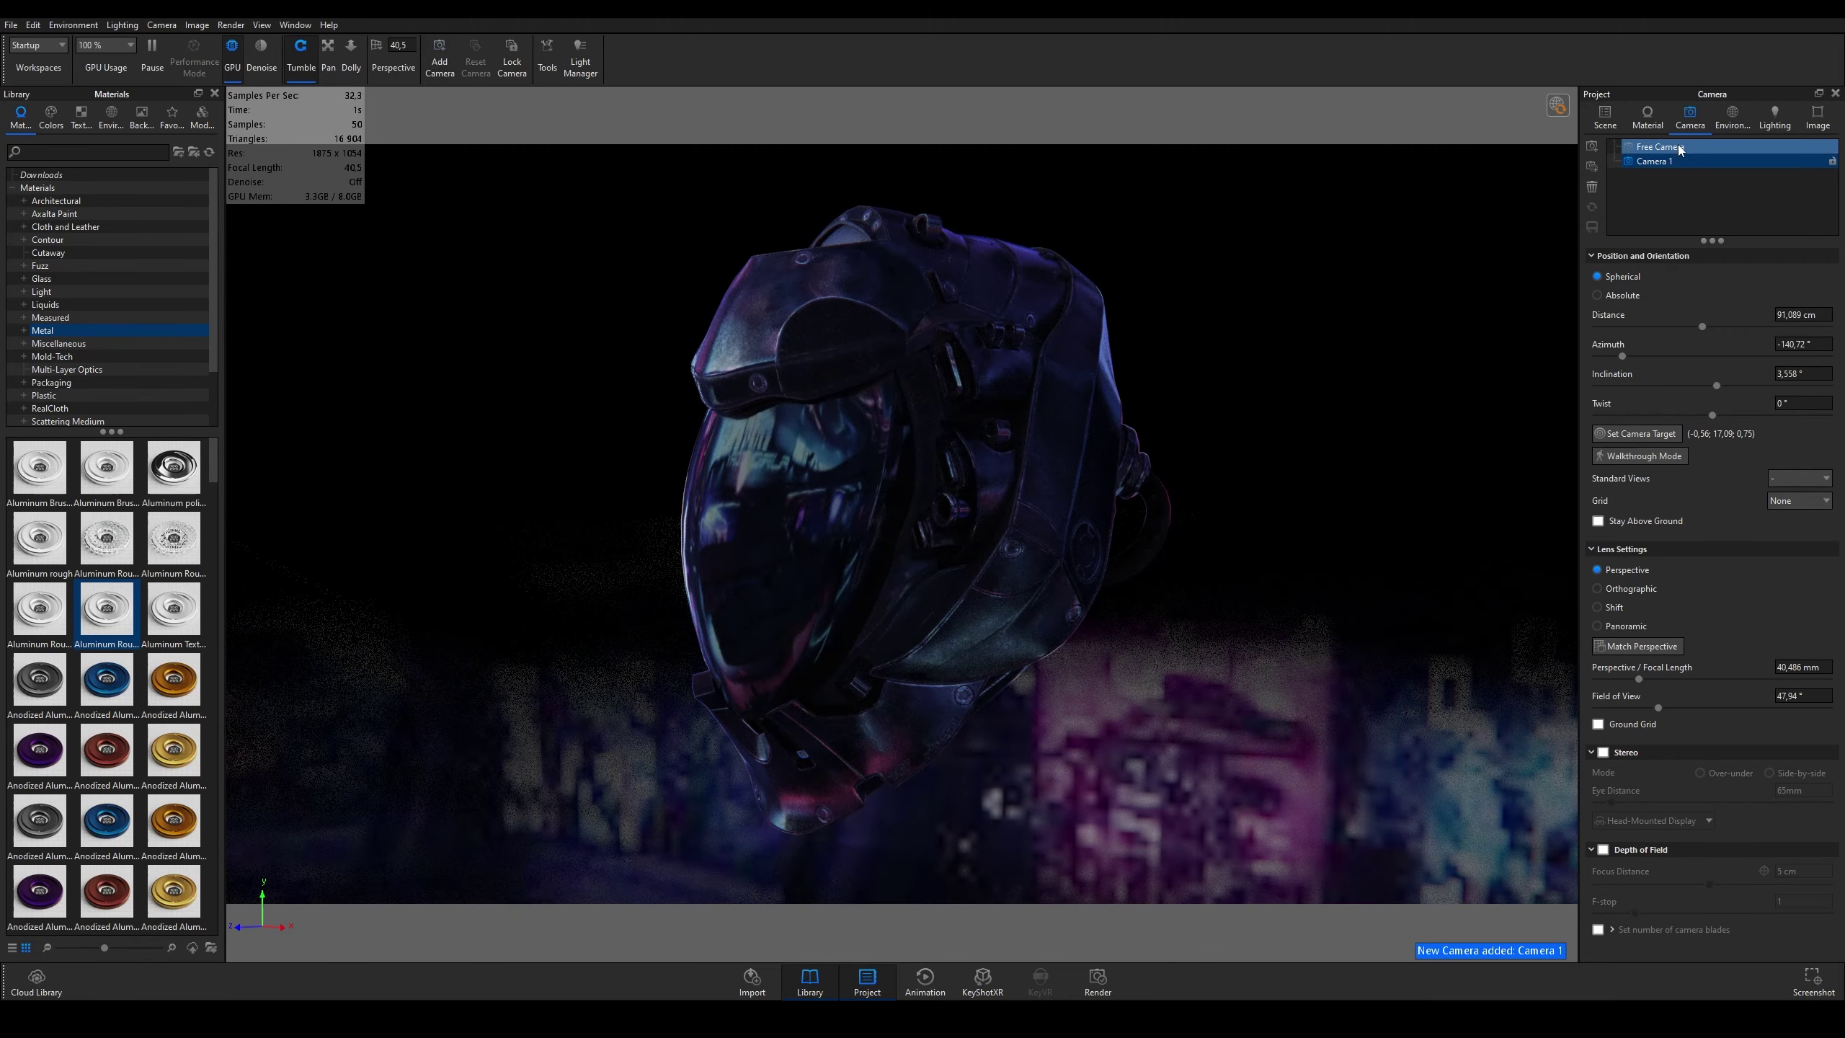
{"action": "mouse_move", "coordinate": [1120, 296]}
{"action": "left_mouse_down"}
{"action": "mouse_move", "coordinate": [725, 421]}
{"action": "mouse_move", "coordinate": [741, 369]}
{"action": "left_mouse_up"}
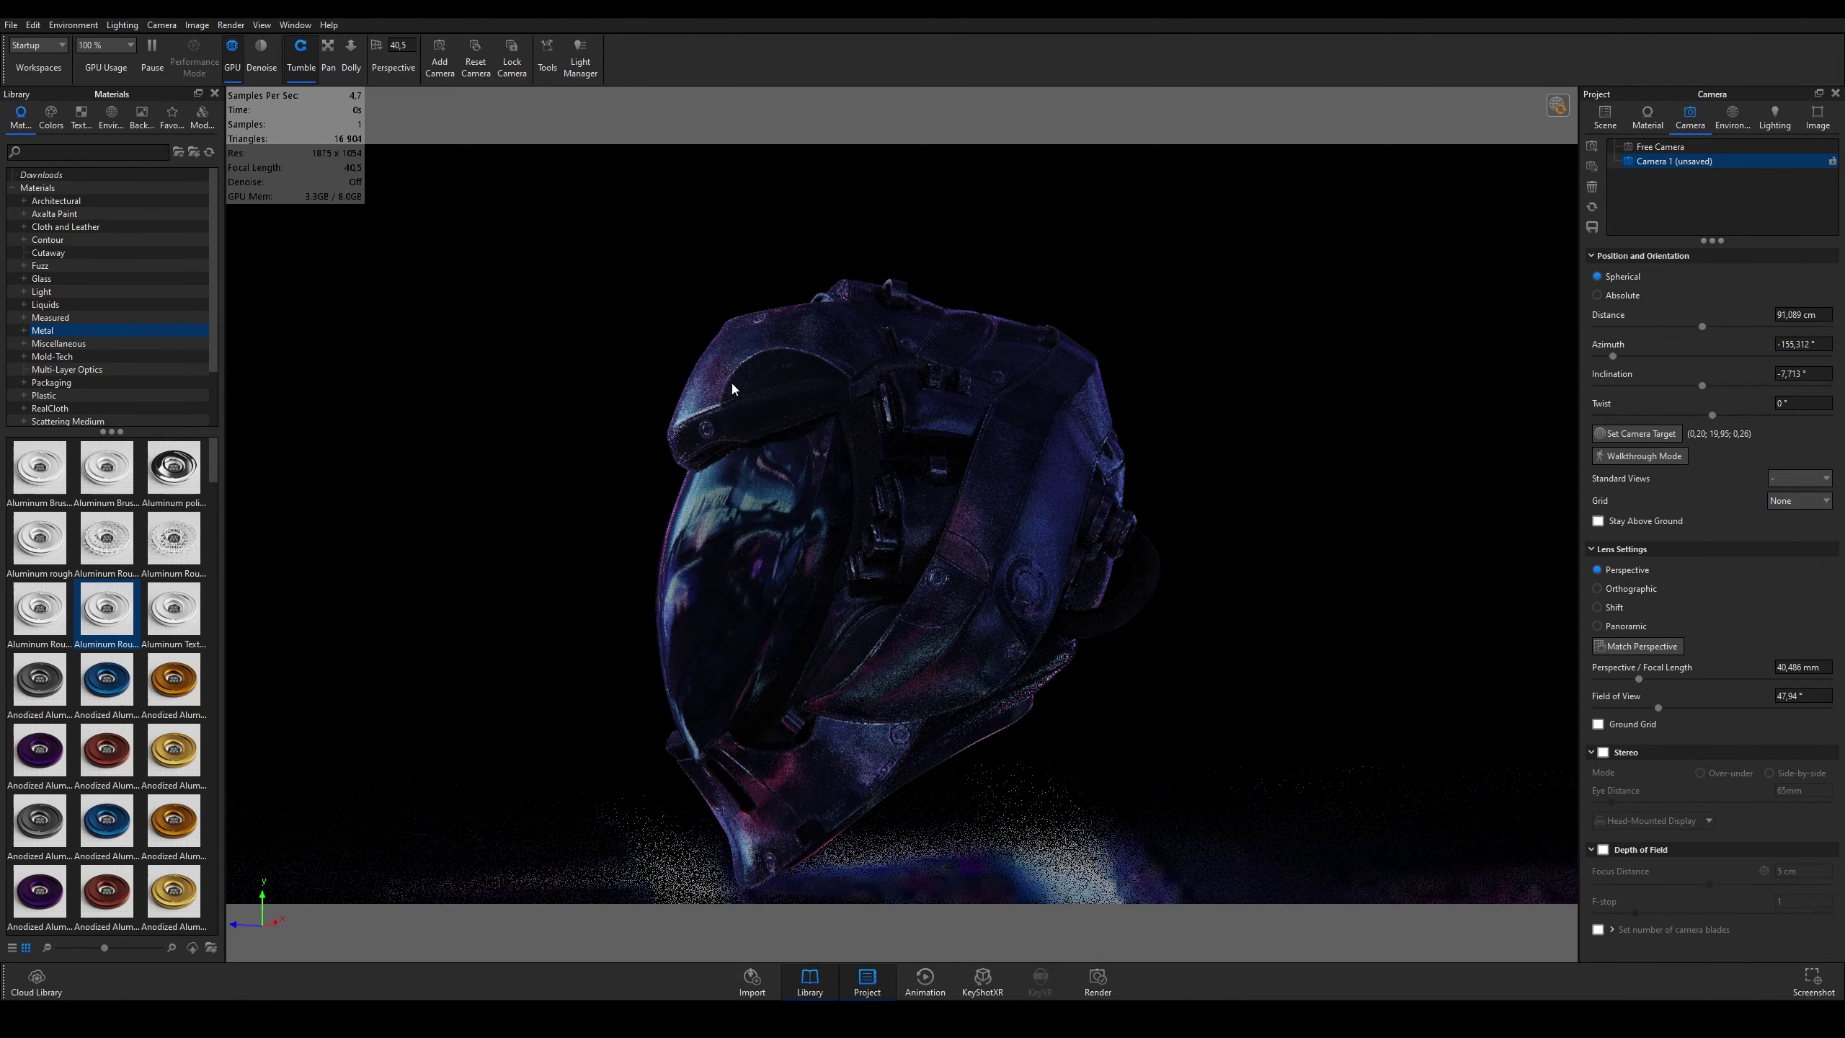
{"action": "scroll", "coordinate": [741, 369], "scroll_direction": "down", "scroll_amount": 2}
{"action": "scroll", "coordinate": [741, 369], "scroll_direction": "up", "scroll_amount": 1}
{"action": "scroll", "coordinate": [799, 367], "scroll_direction": "up", "scroll_amount": 1}
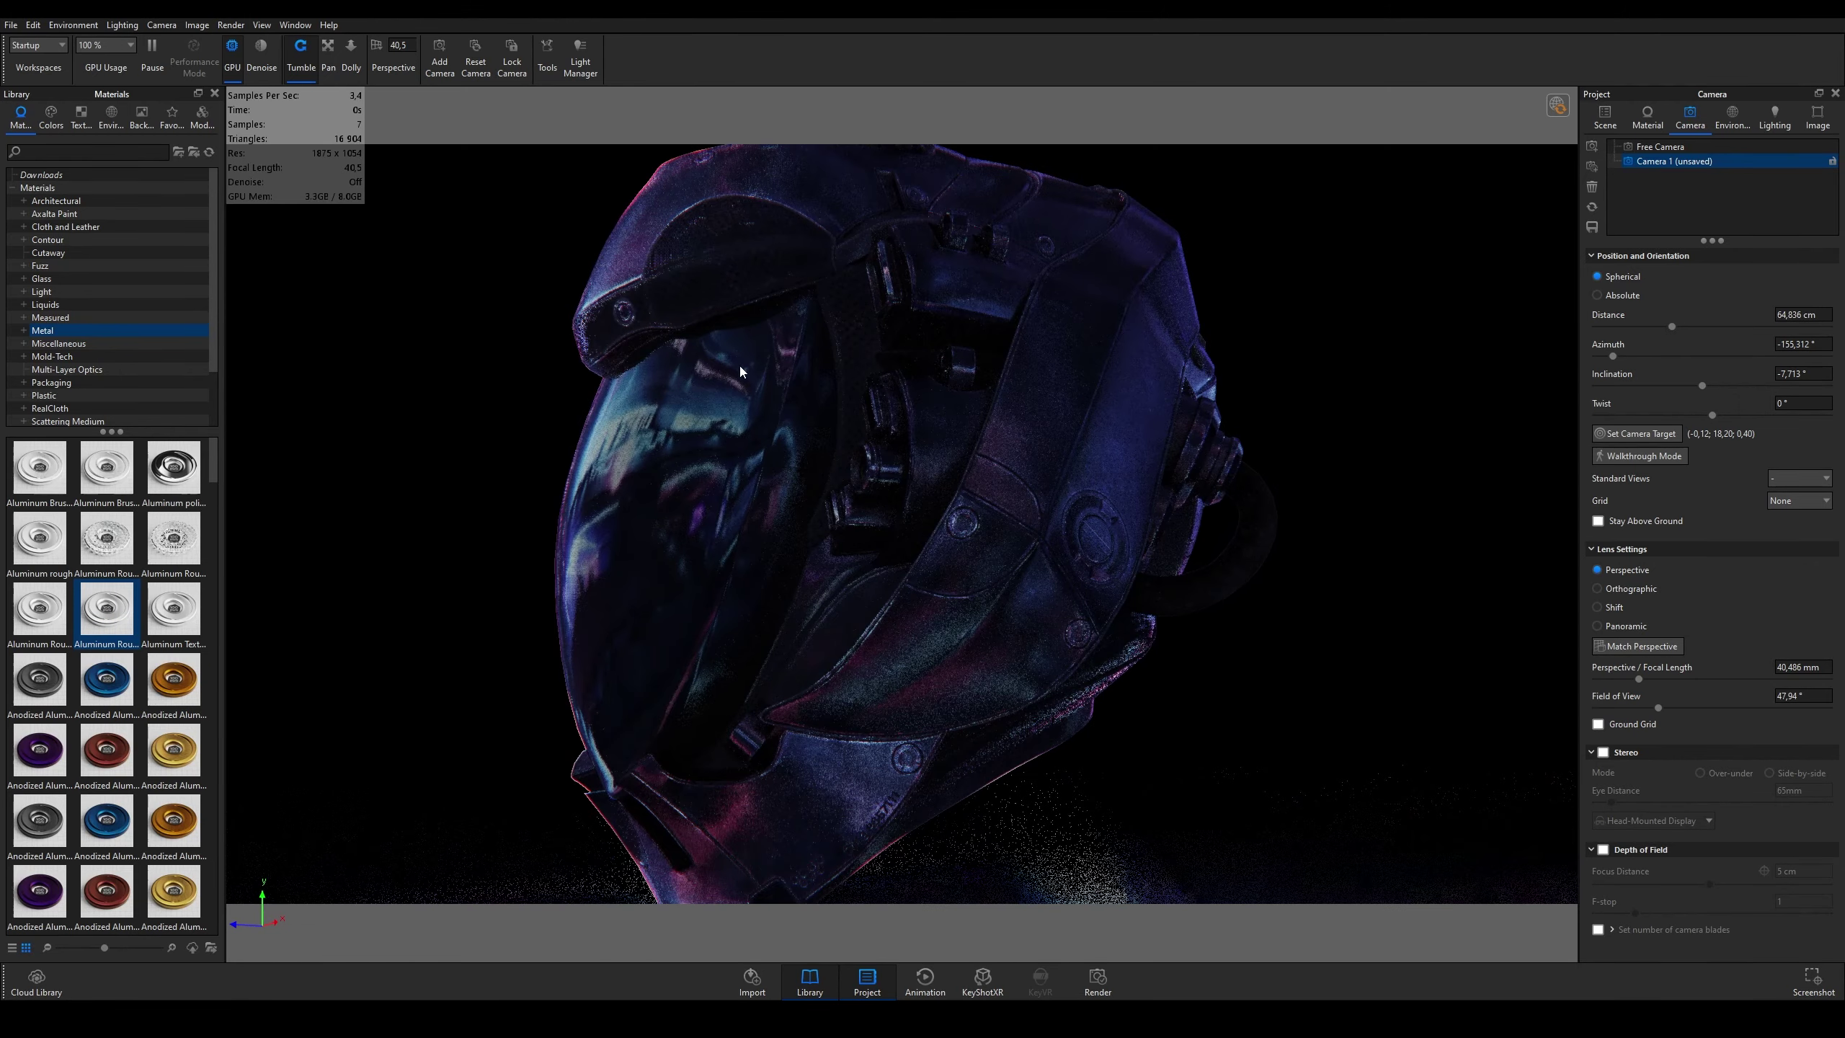
{"action": "scroll", "coordinate": [836, 363], "scroll_direction": "up", "scroll_amount": 1}
{"action": "scroll", "coordinate": [855, 361], "scroll_direction": "up", "scroll_amount": 2}
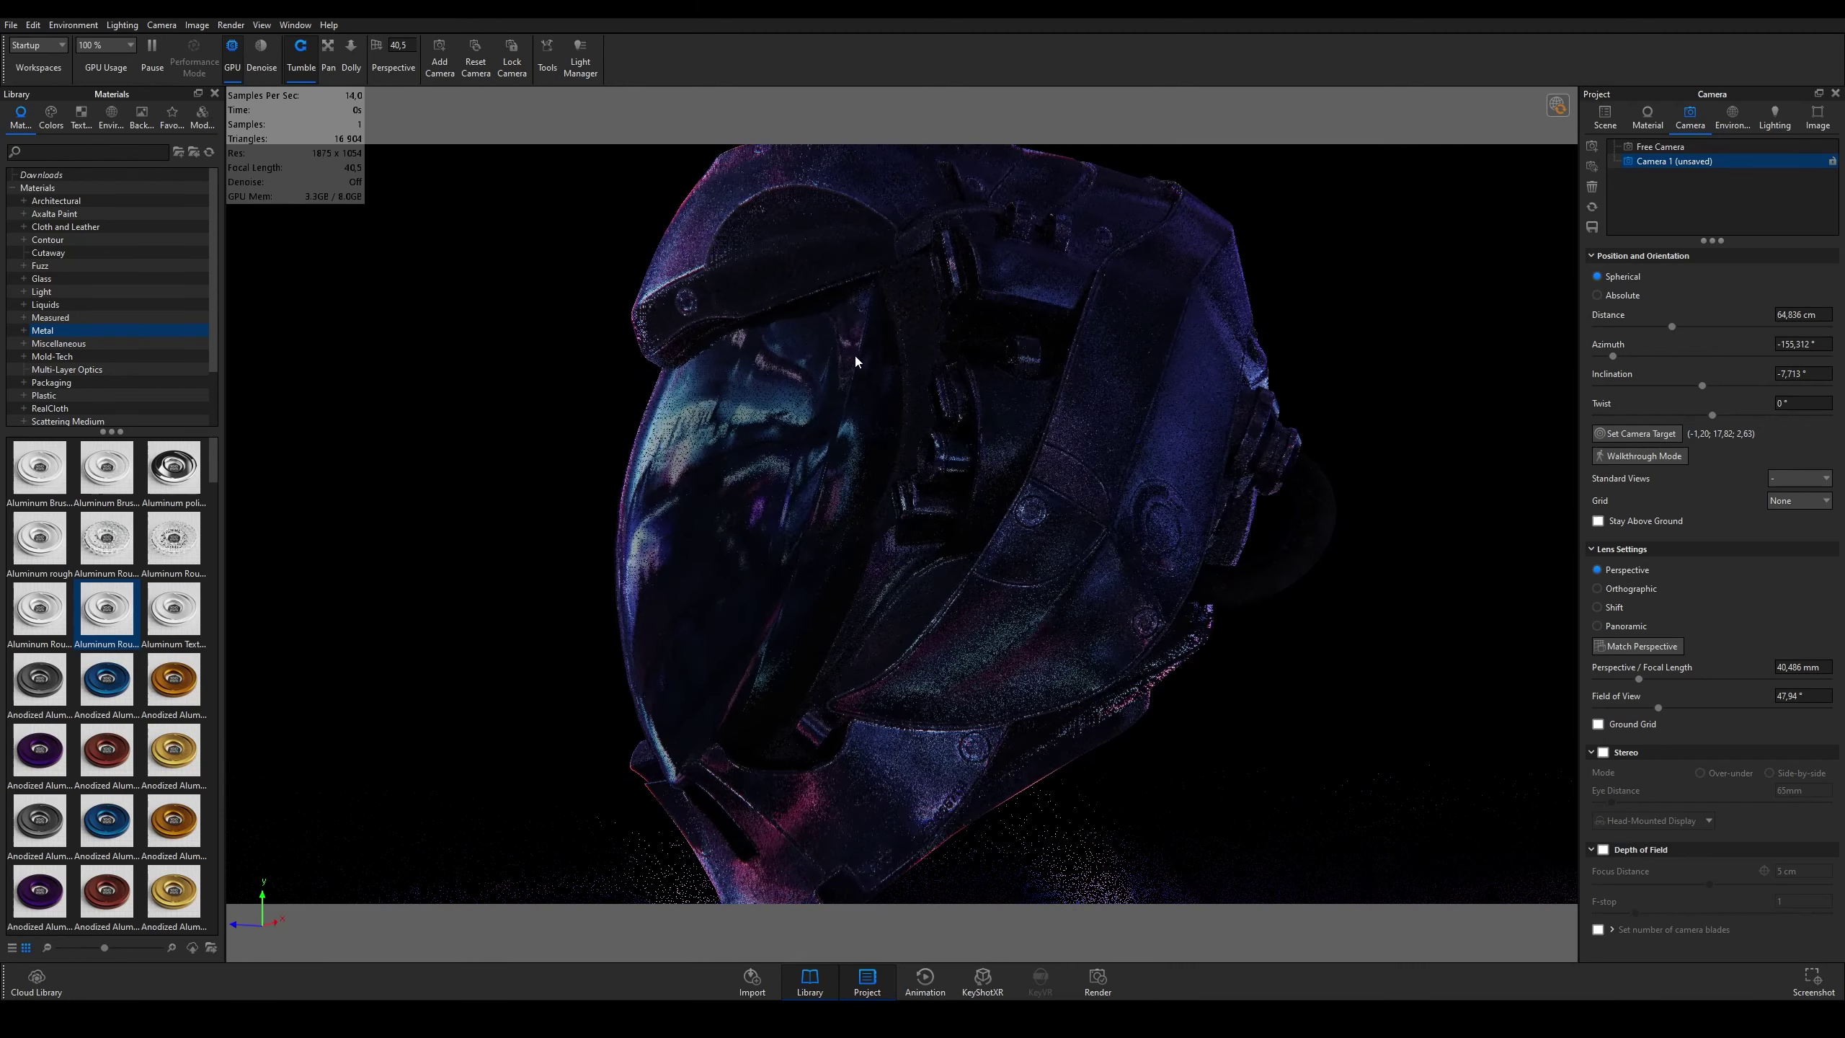
{"action": "double_click", "coordinate": [1713, 165]}
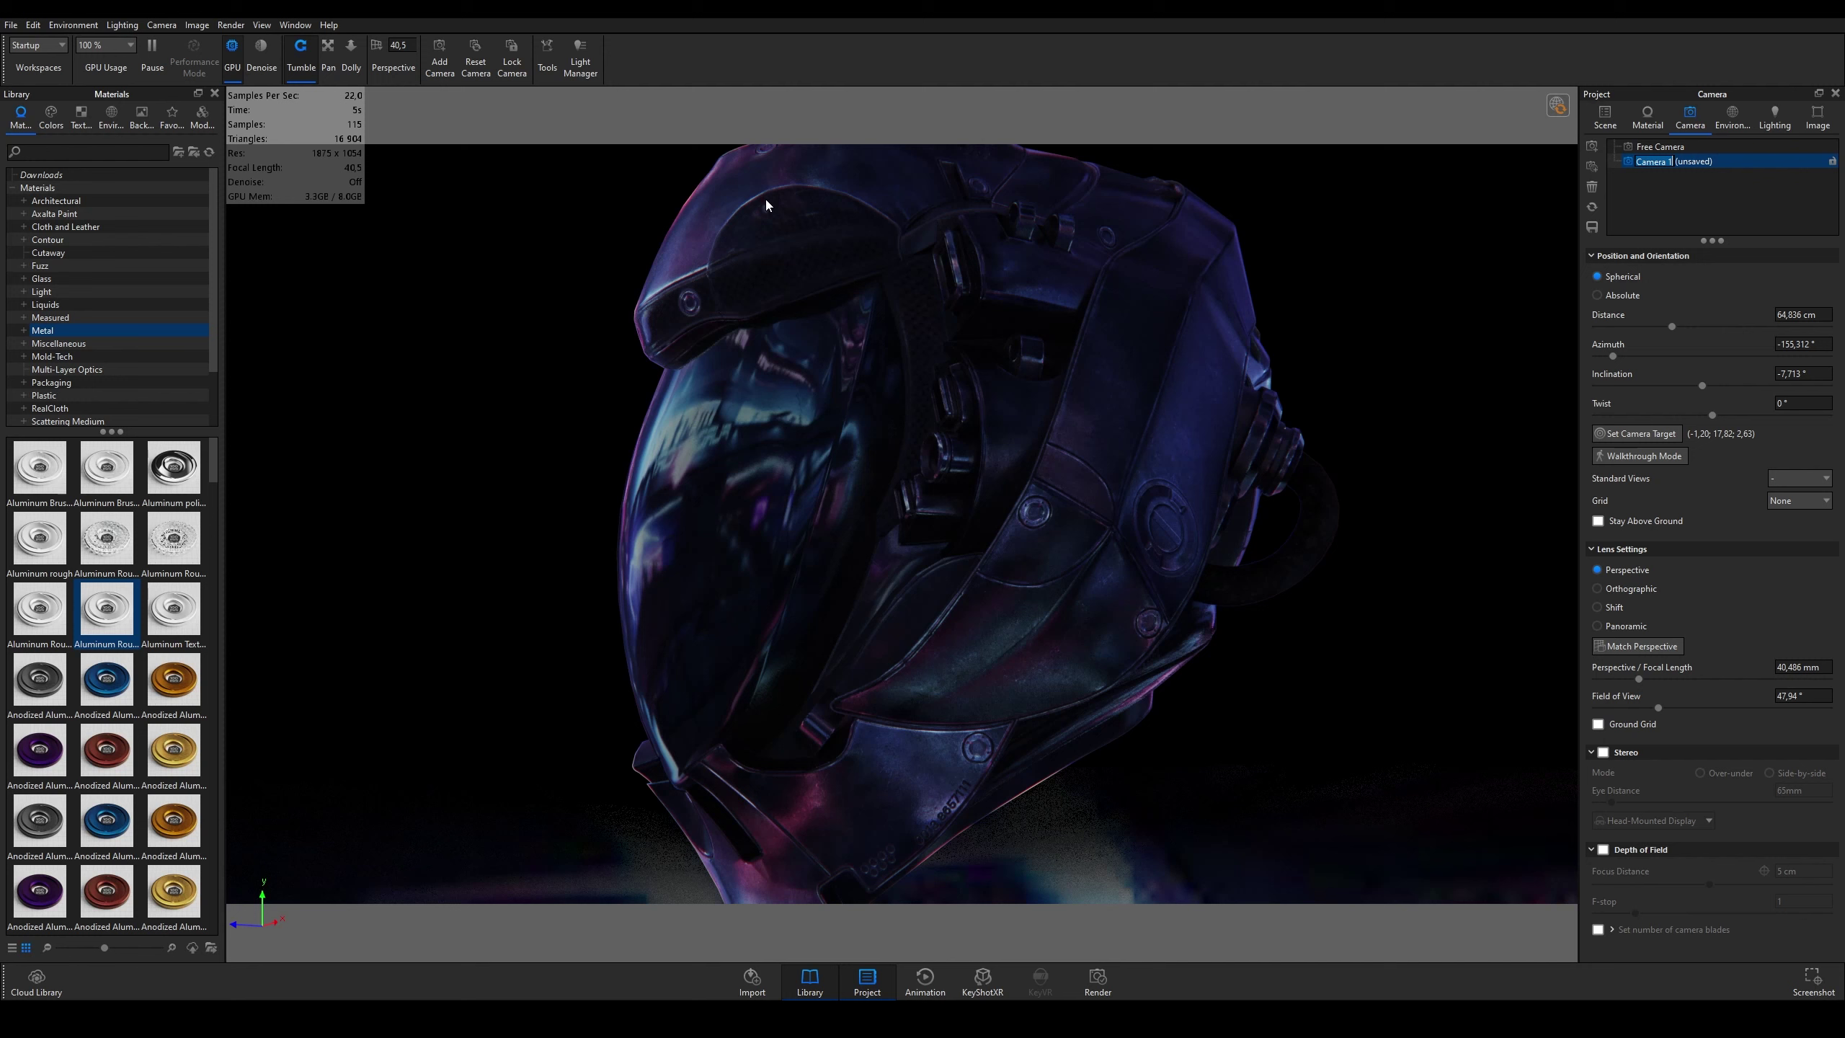
{"action": "key", "text": "Return"}
{"action": "left_click", "coordinate": [903, 533]}
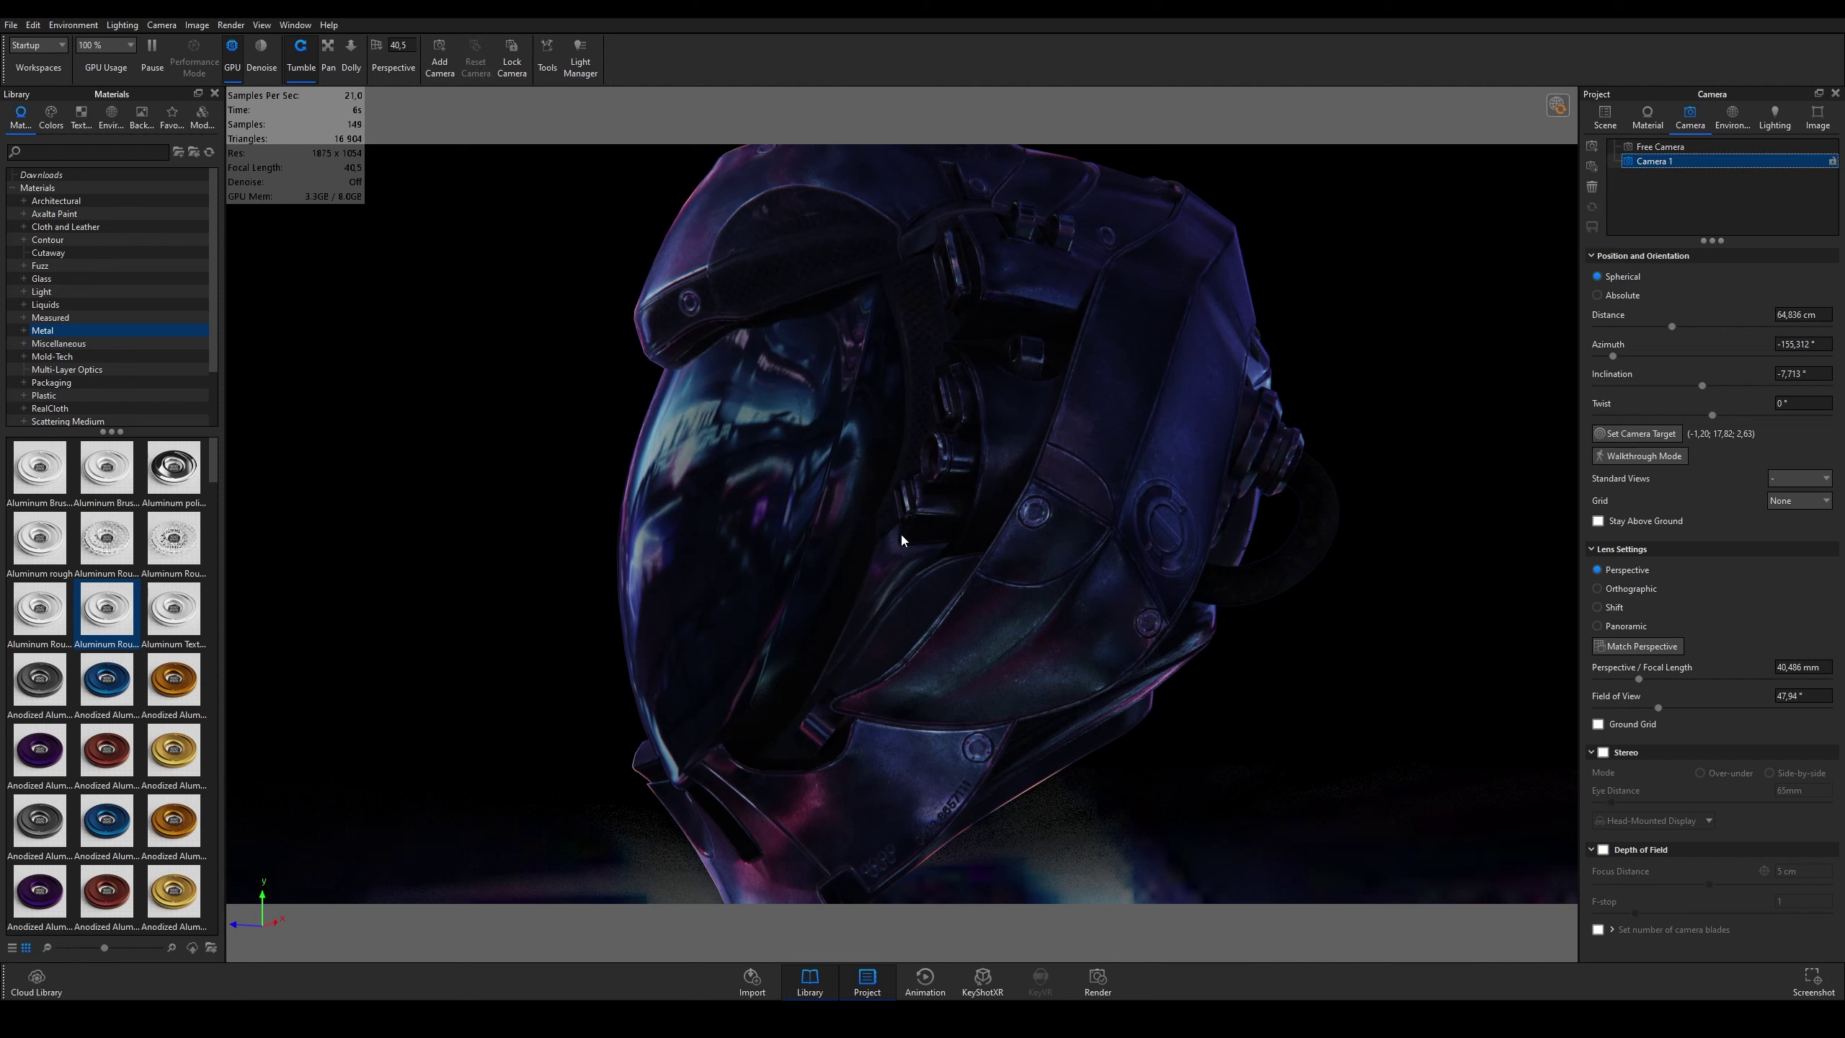
Step: Lock Camera 1, orbit around with the Free Camera, then return to Camera 1
{"action": "left_click", "coordinate": [520, 64]}
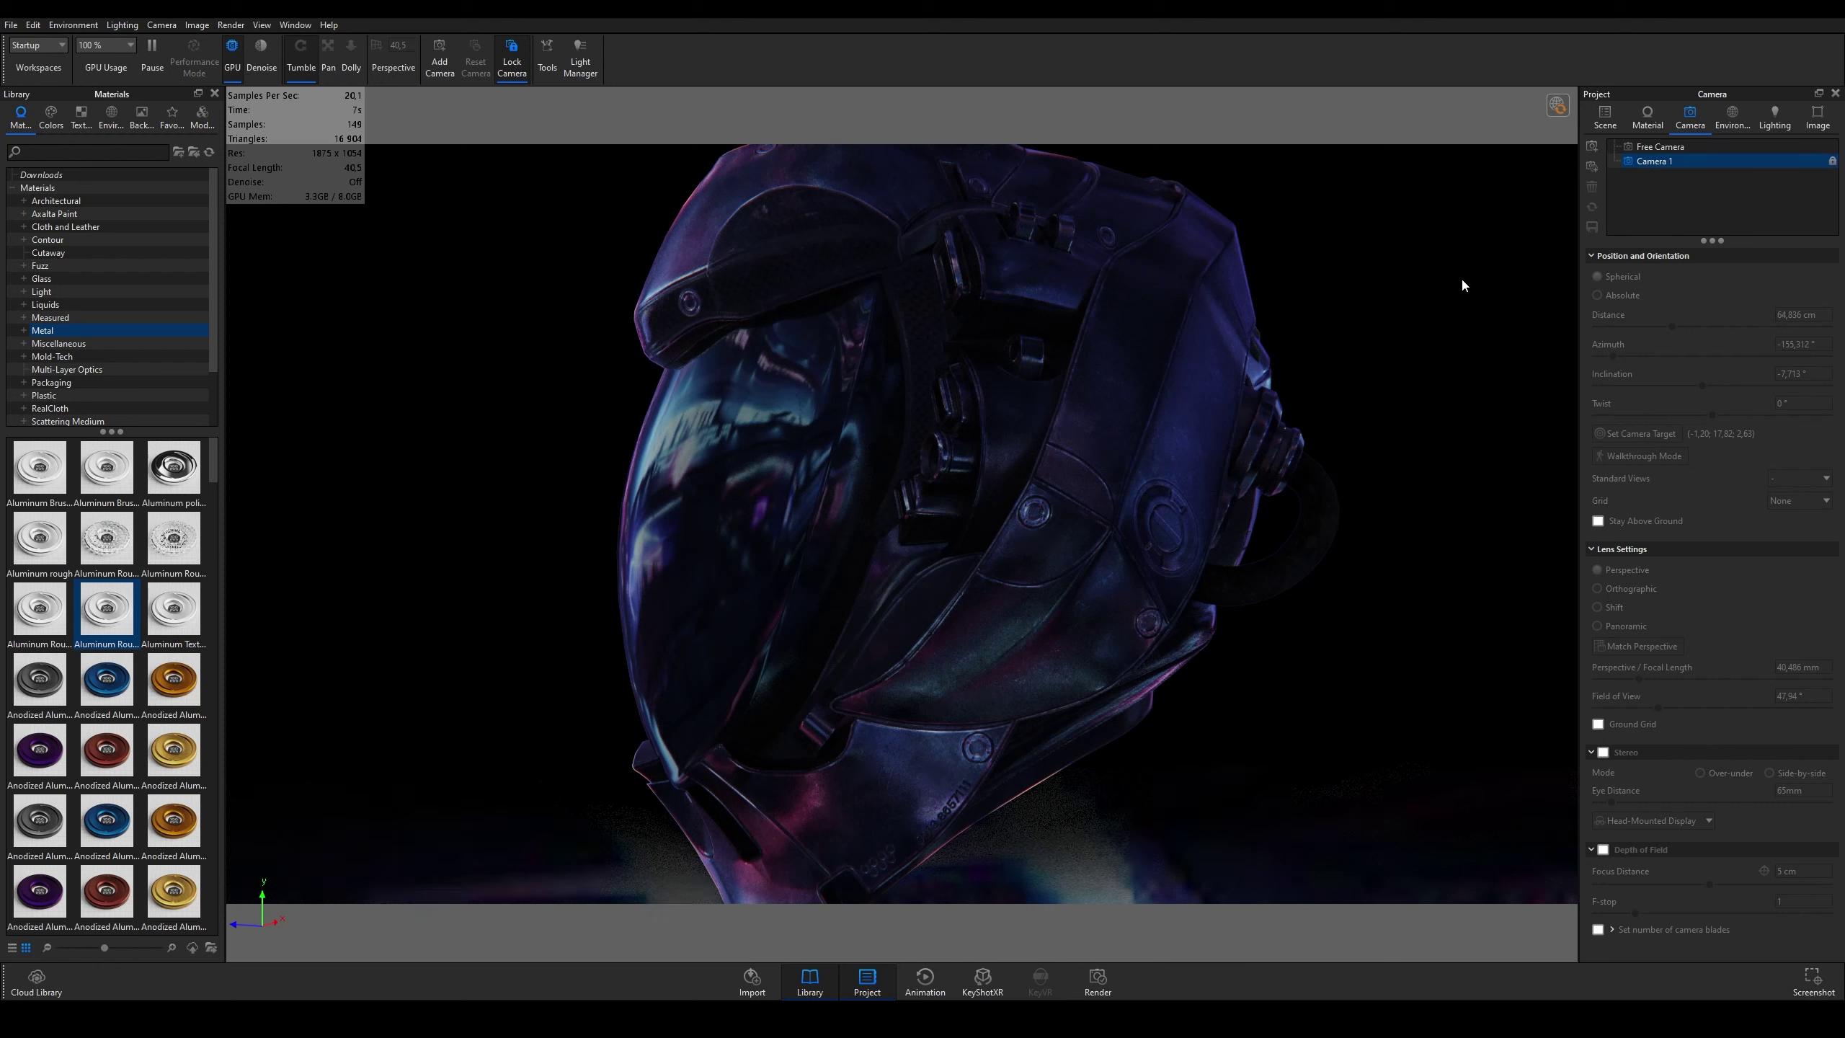
{"action": "left_click", "coordinate": [1662, 148]}
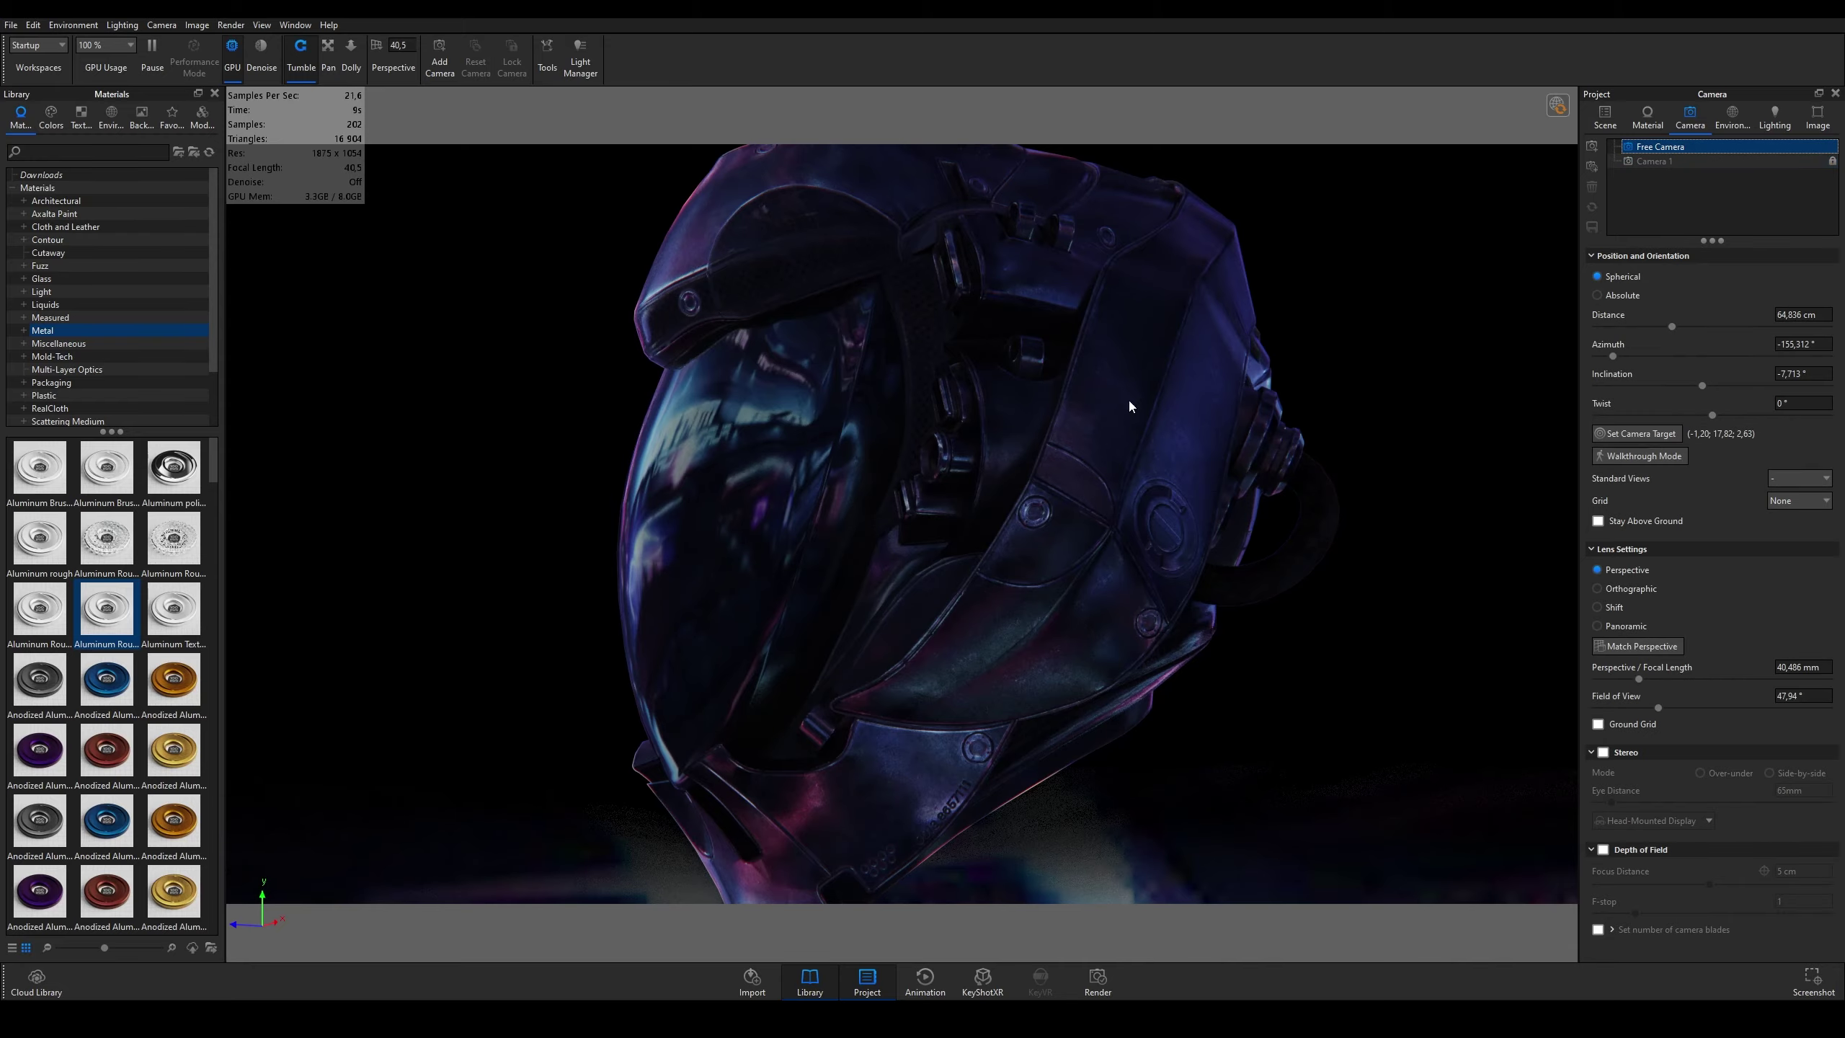
{"action": "mouse_move", "coordinate": [1091, 499]}
{"action": "left_mouse_down"}
{"action": "mouse_move", "coordinate": [1487, 503]}
{"action": "mouse_move", "coordinate": [1089, 523]}
{"action": "mouse_move", "coordinate": [1219, 511]}
{"action": "mouse_move", "coordinate": [1483, 269]}
{"action": "left_mouse_up"}
{"action": "scroll", "coordinate": [1090, 522], "scroll_direction": "down", "scroll_amount": 3}
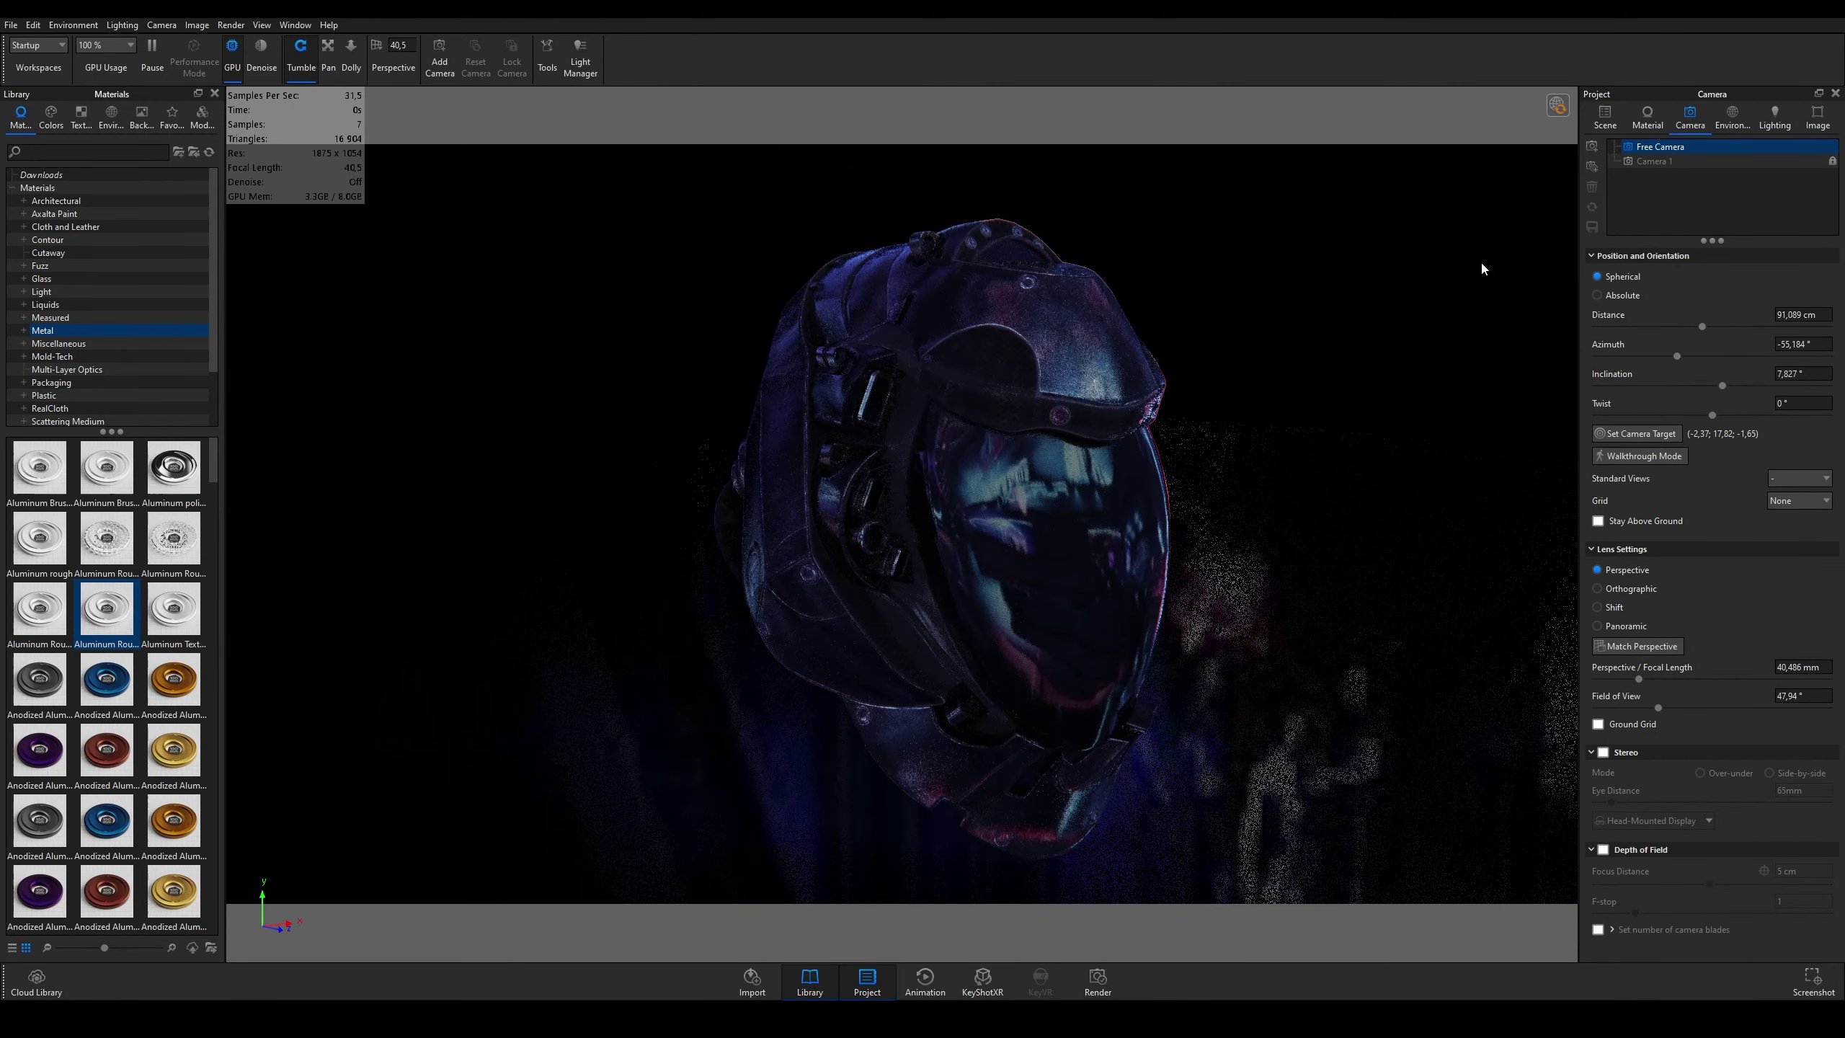
{"action": "scroll", "coordinate": [997, 467], "scroll_direction": "up", "scroll_amount": 3}
{"action": "scroll", "coordinate": [996, 467], "scroll_direction": "up", "scroll_amount": 5}
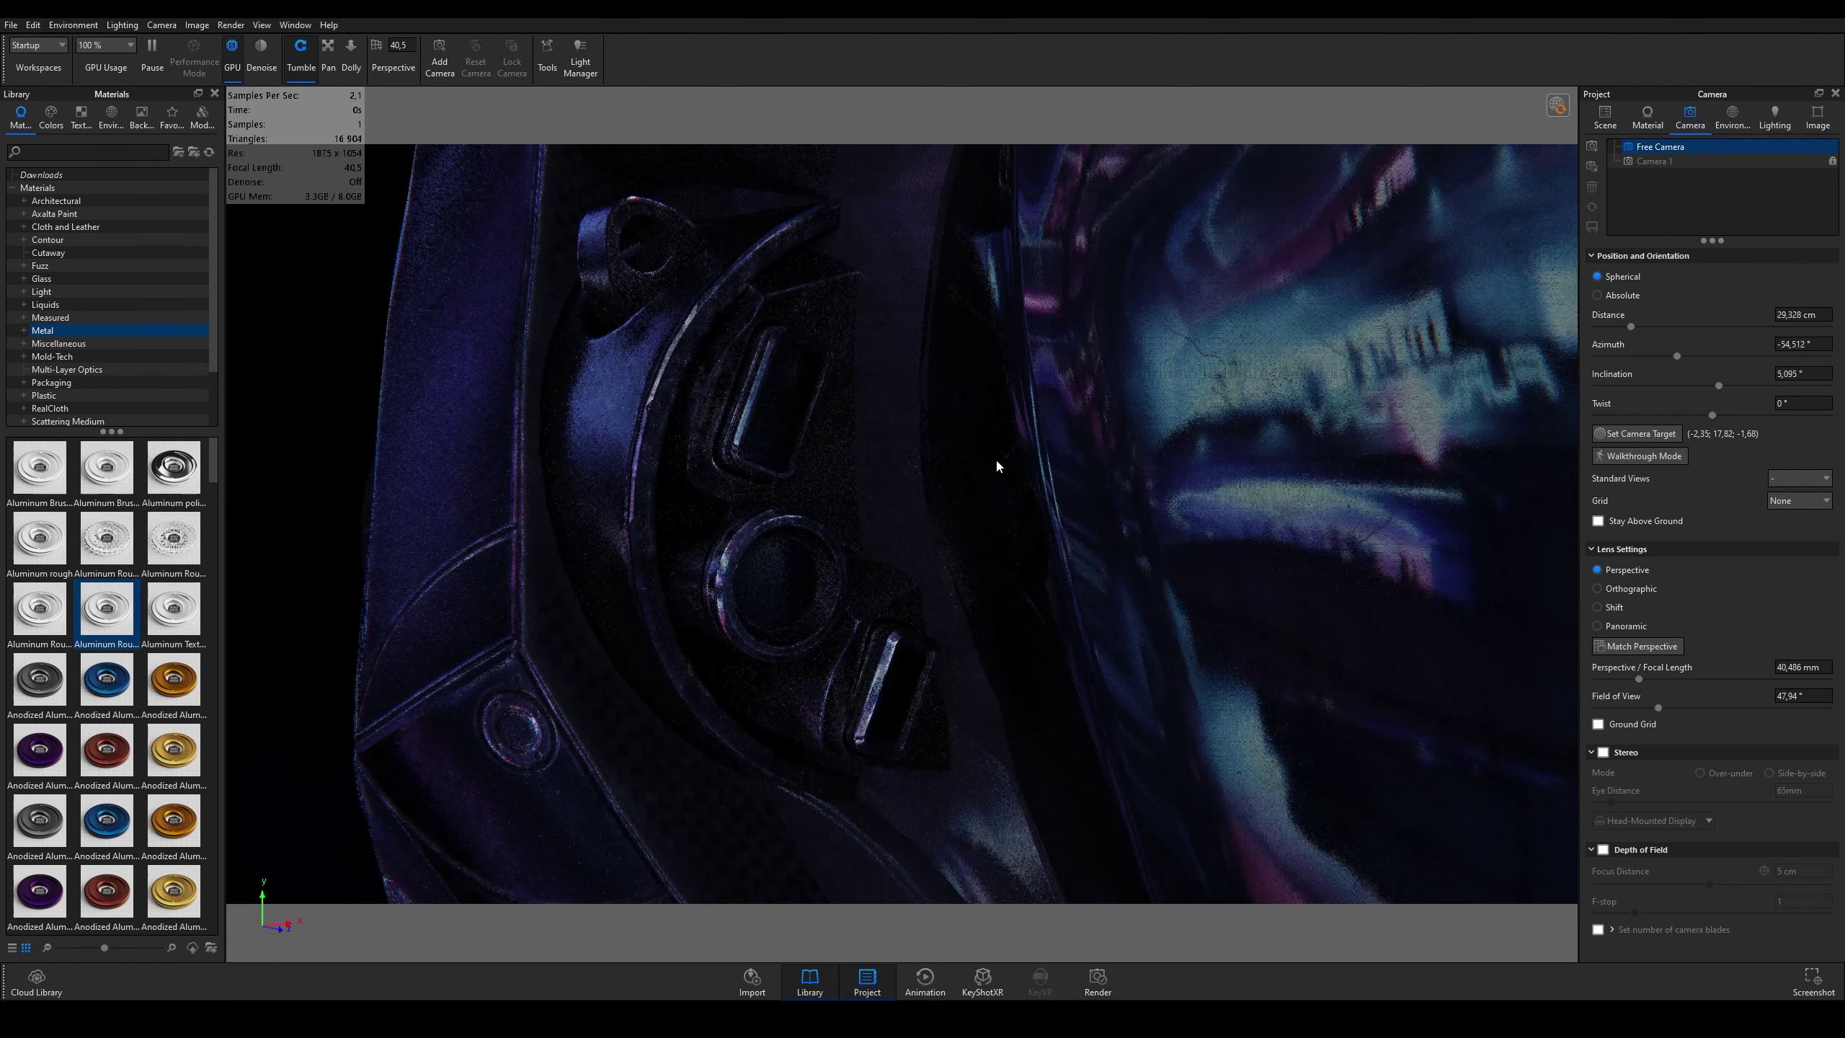
{"action": "scroll", "coordinate": [1005, 415], "scroll_direction": "down", "scroll_amount": 4}
{"action": "scroll", "coordinate": [1017, 610], "scroll_direction": "down", "scroll_amount": 5}
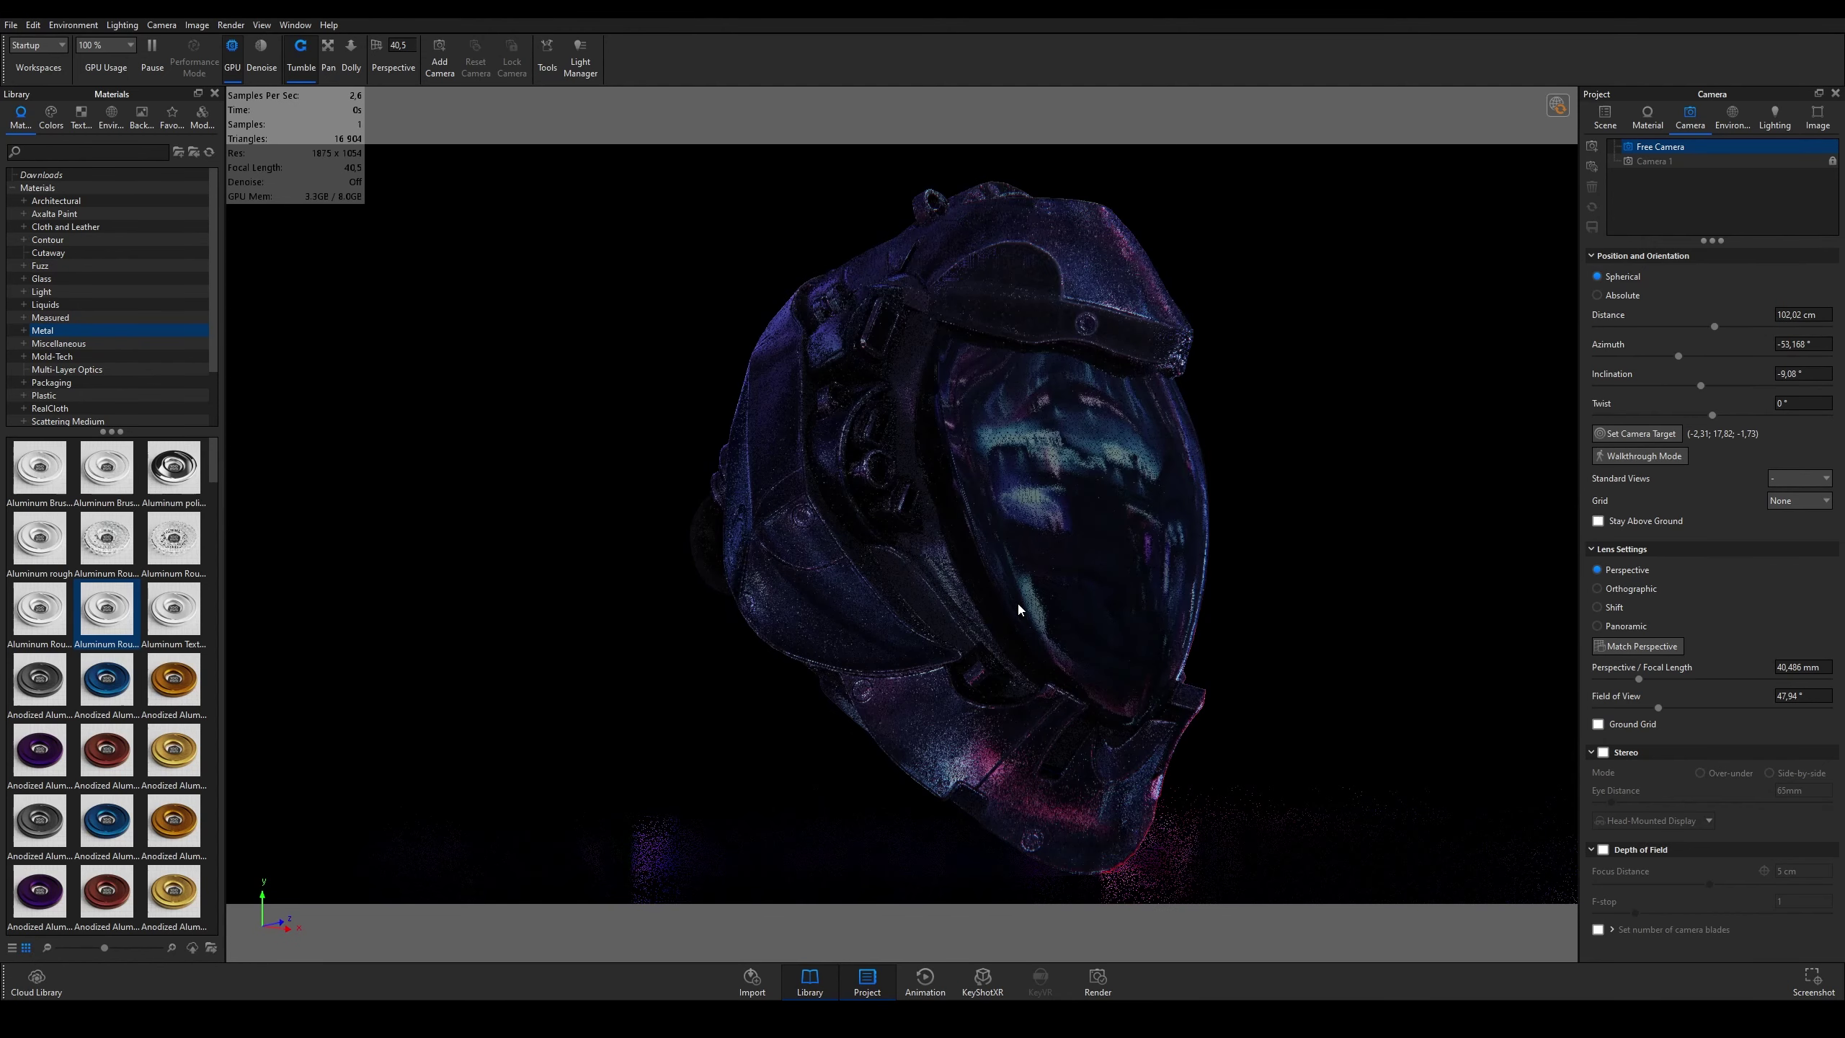
{"action": "left_click_drag", "start_coordinate": [1018, 609], "coordinate": [1017, 515]}
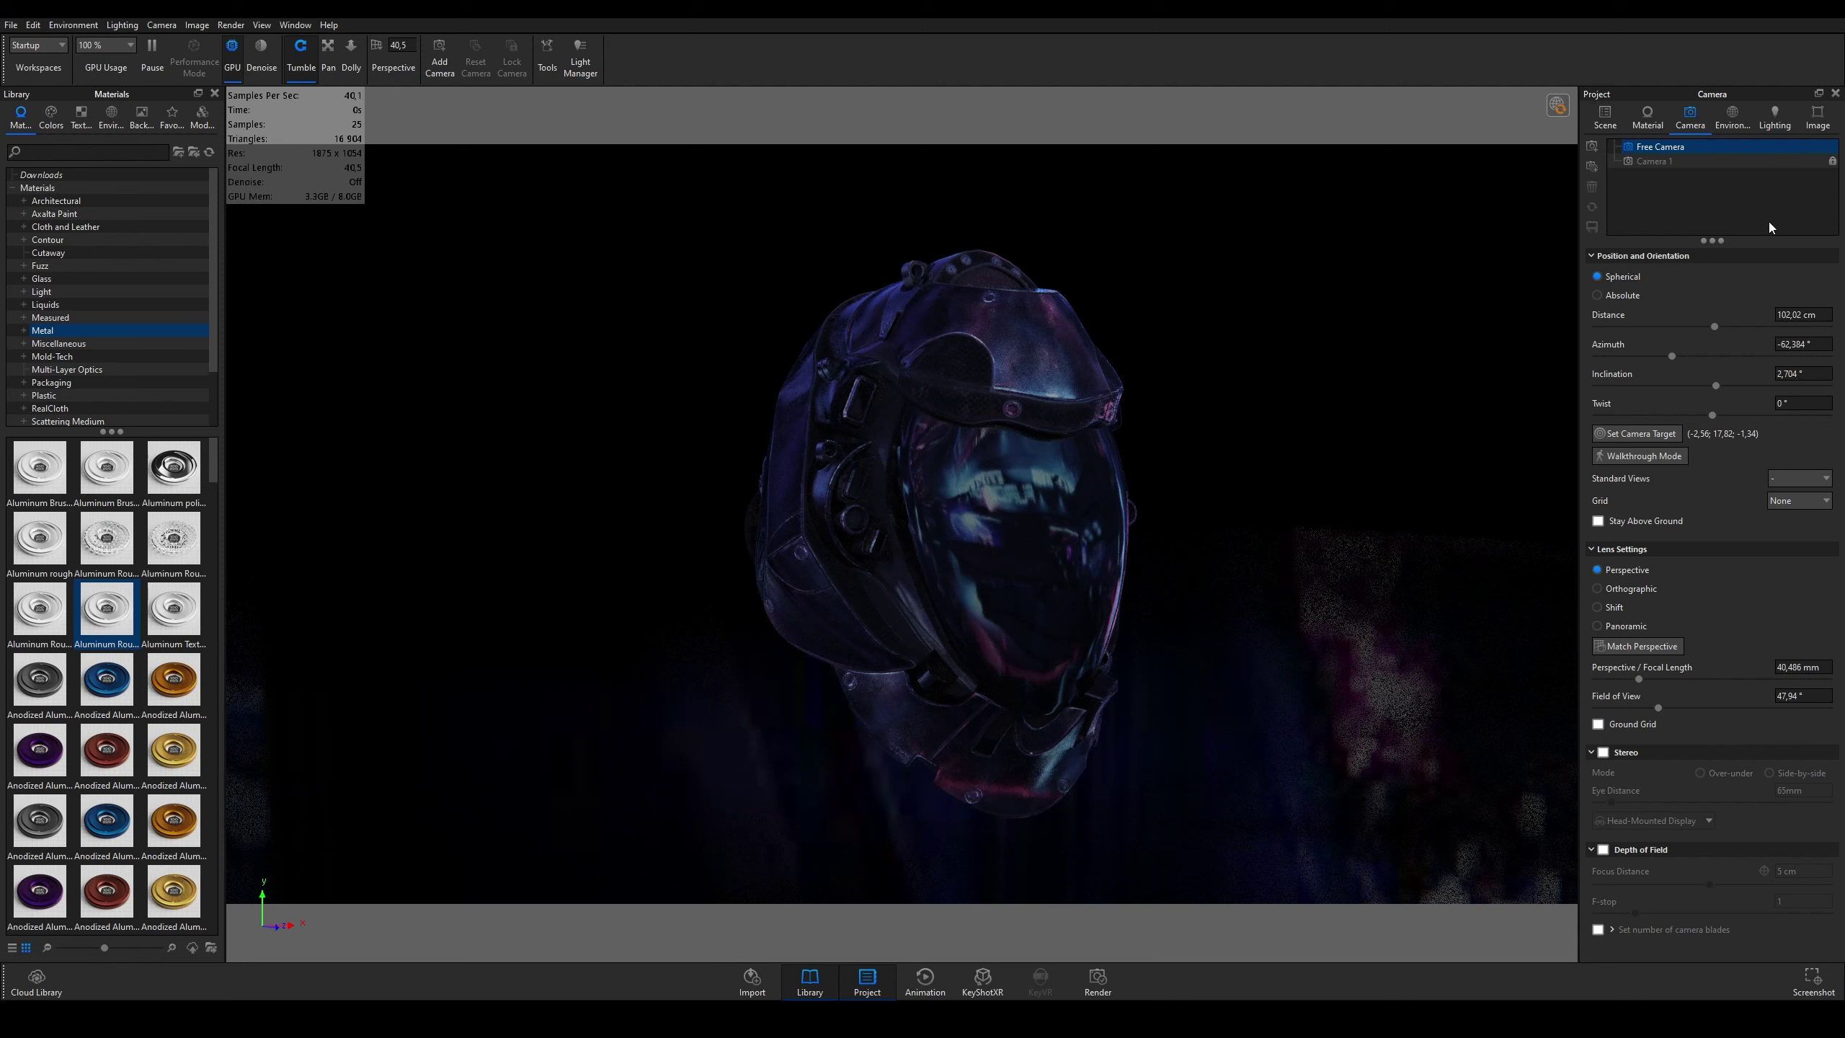
{"action": "left_click", "coordinate": [1657, 162]}
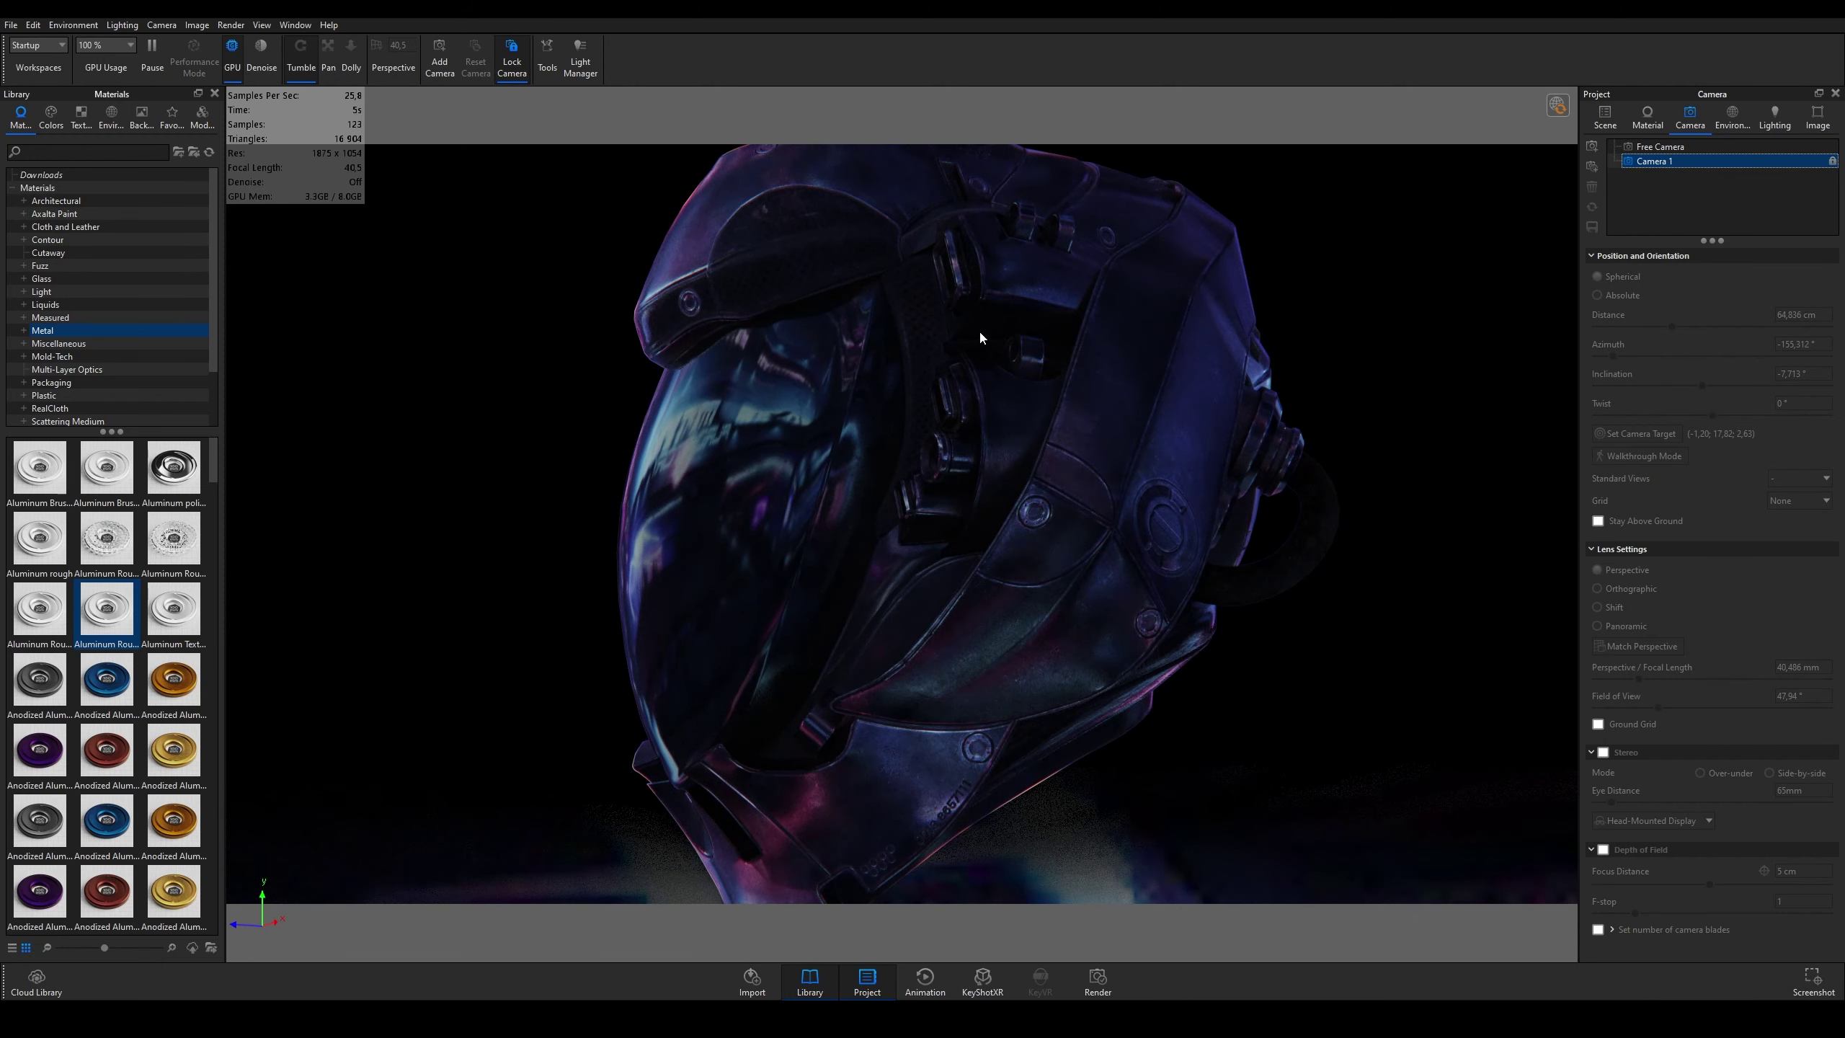
Step: Unlock Camera 1, dolly and orbit slightly around the helmet, then relock it
{"action": "left_click", "coordinate": [517, 60]}
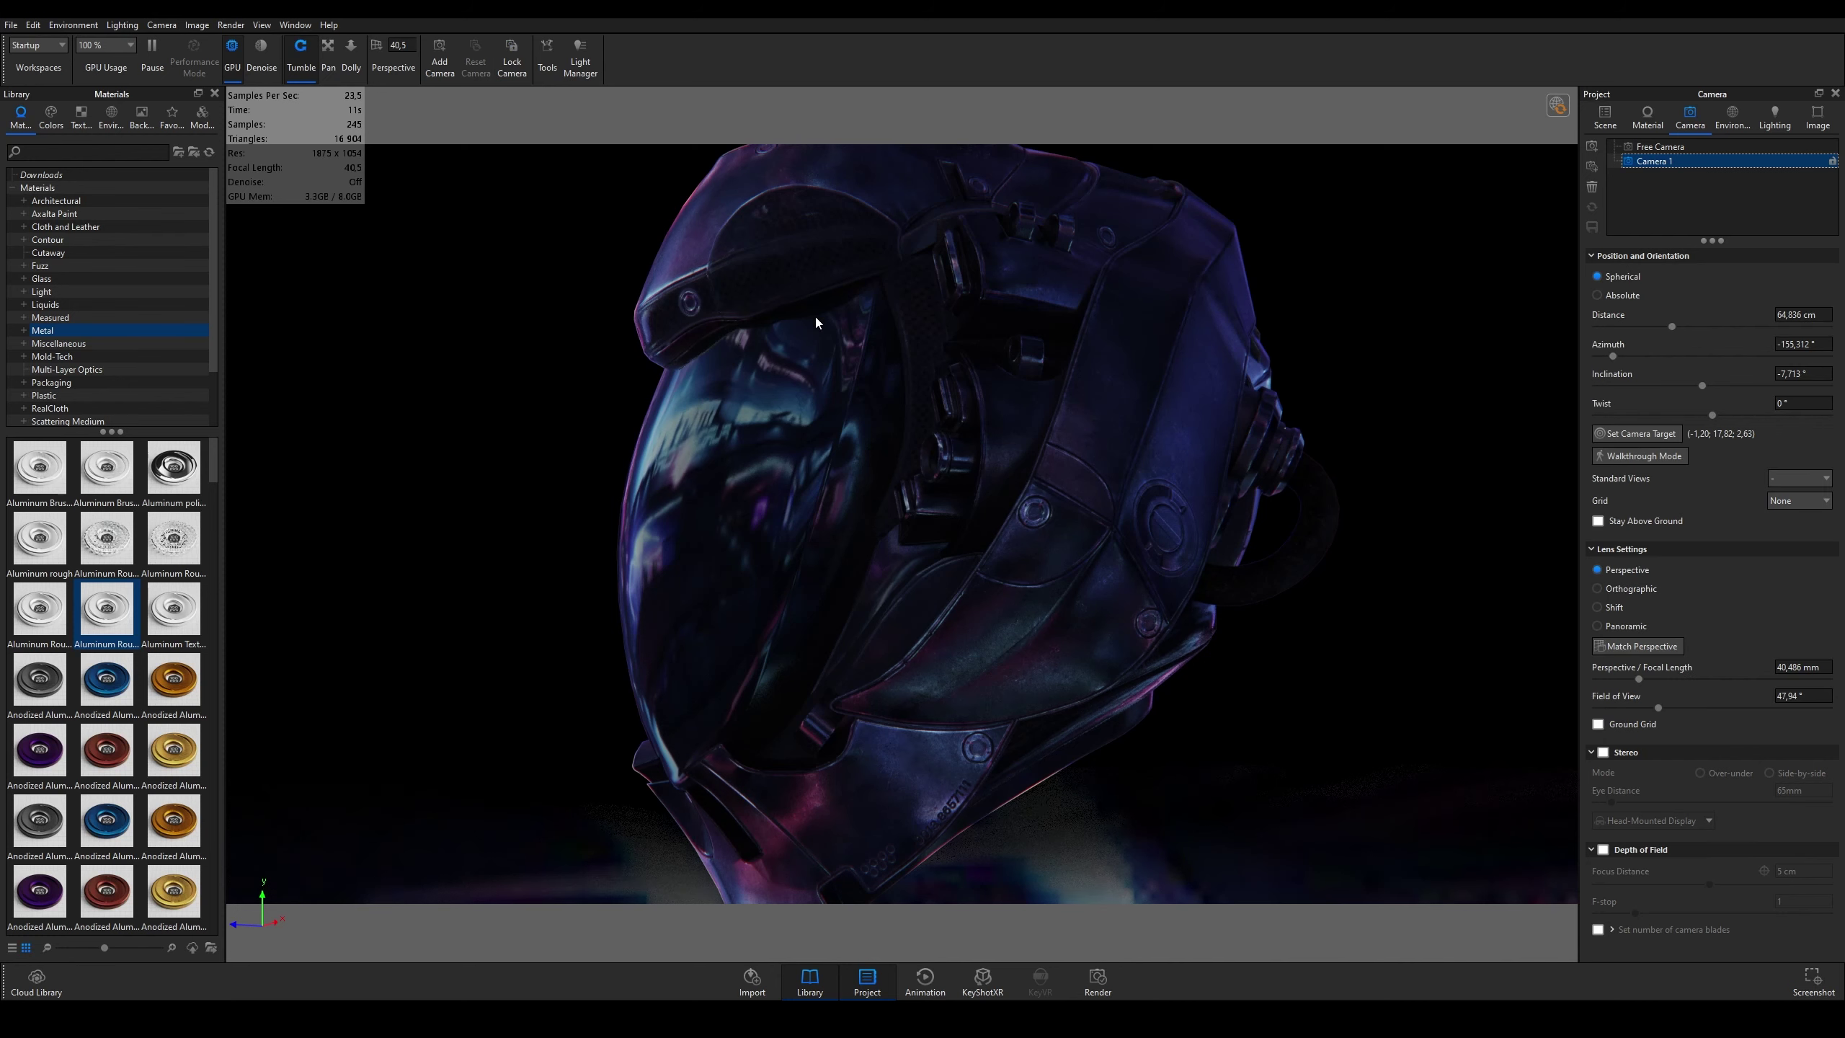
{"action": "scroll", "coordinate": [923, 430], "scroll_direction": "up", "scroll_amount": 2}
{"action": "scroll", "coordinate": [922, 430], "scroll_direction": "up", "scroll_amount": 3}
{"action": "scroll", "coordinate": [923, 431], "scroll_direction": "up", "scroll_amount": 3}
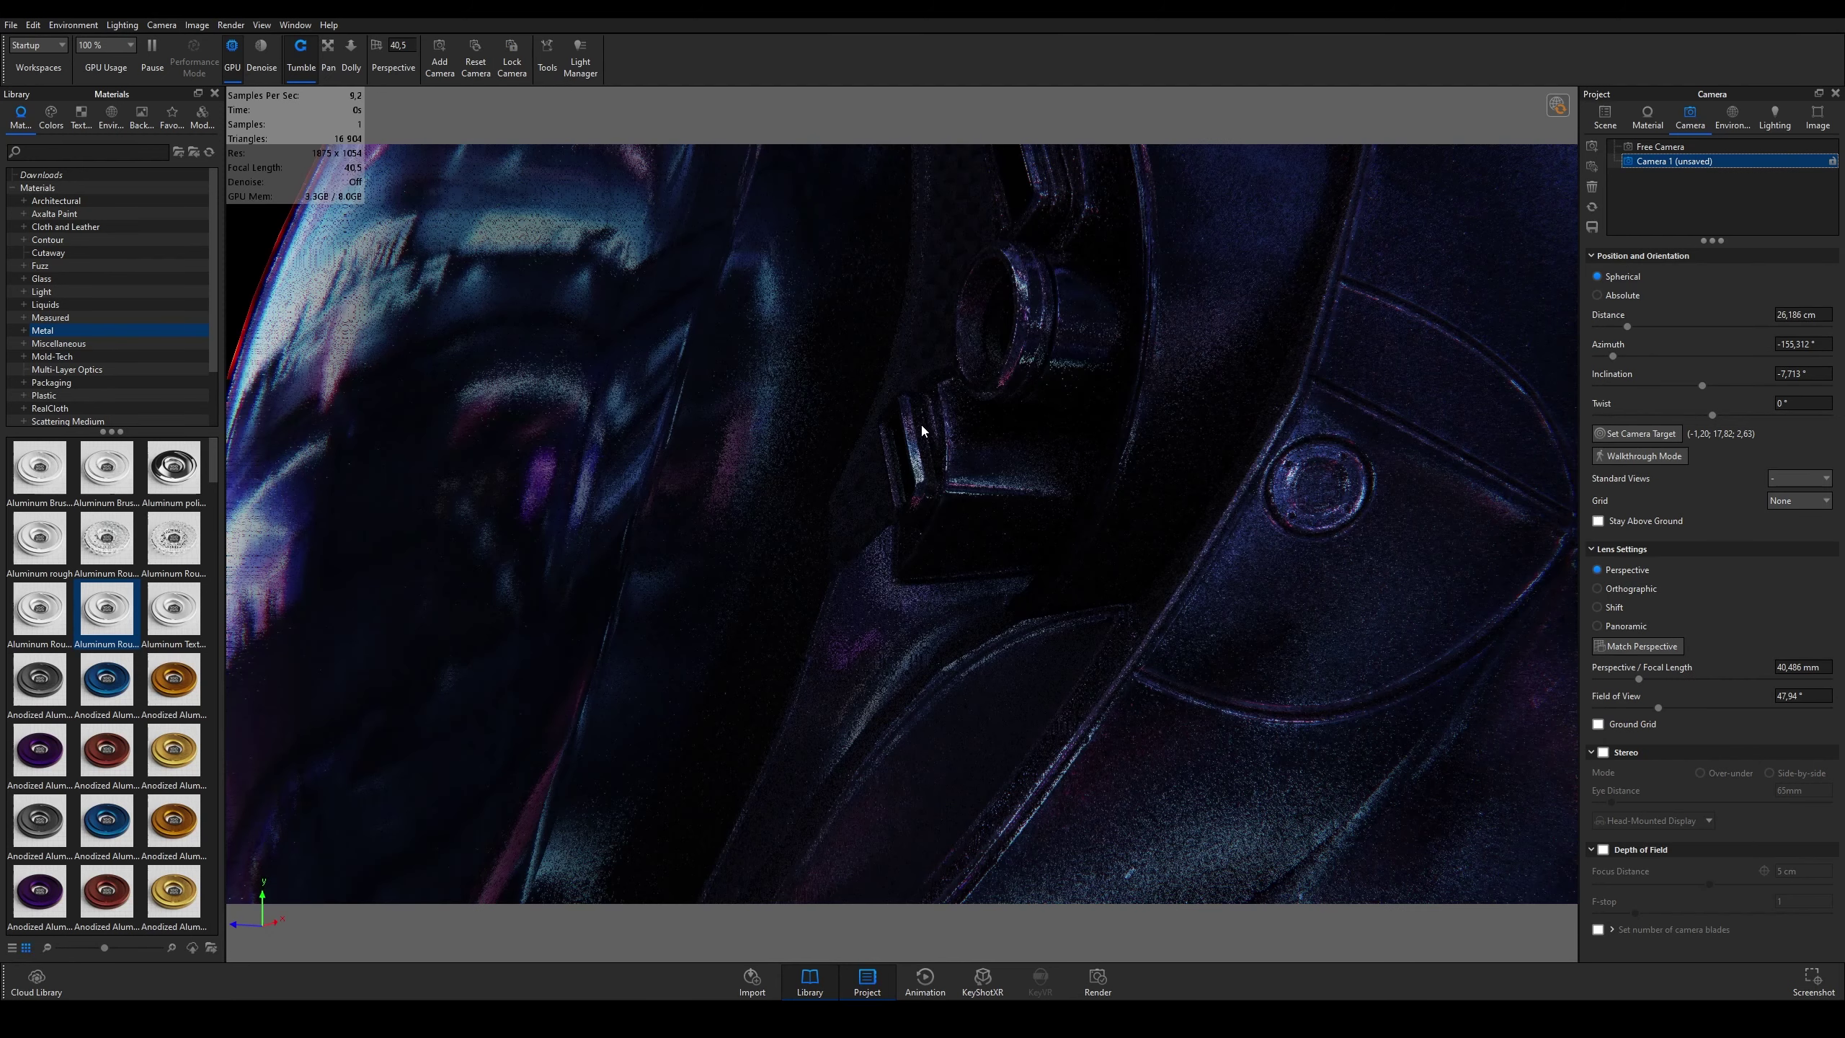
{"action": "scroll", "coordinate": [923, 430], "scroll_direction": "down", "scroll_amount": 3}
{"action": "scroll", "coordinate": [922, 430], "scroll_direction": "down", "scroll_amount": 2}
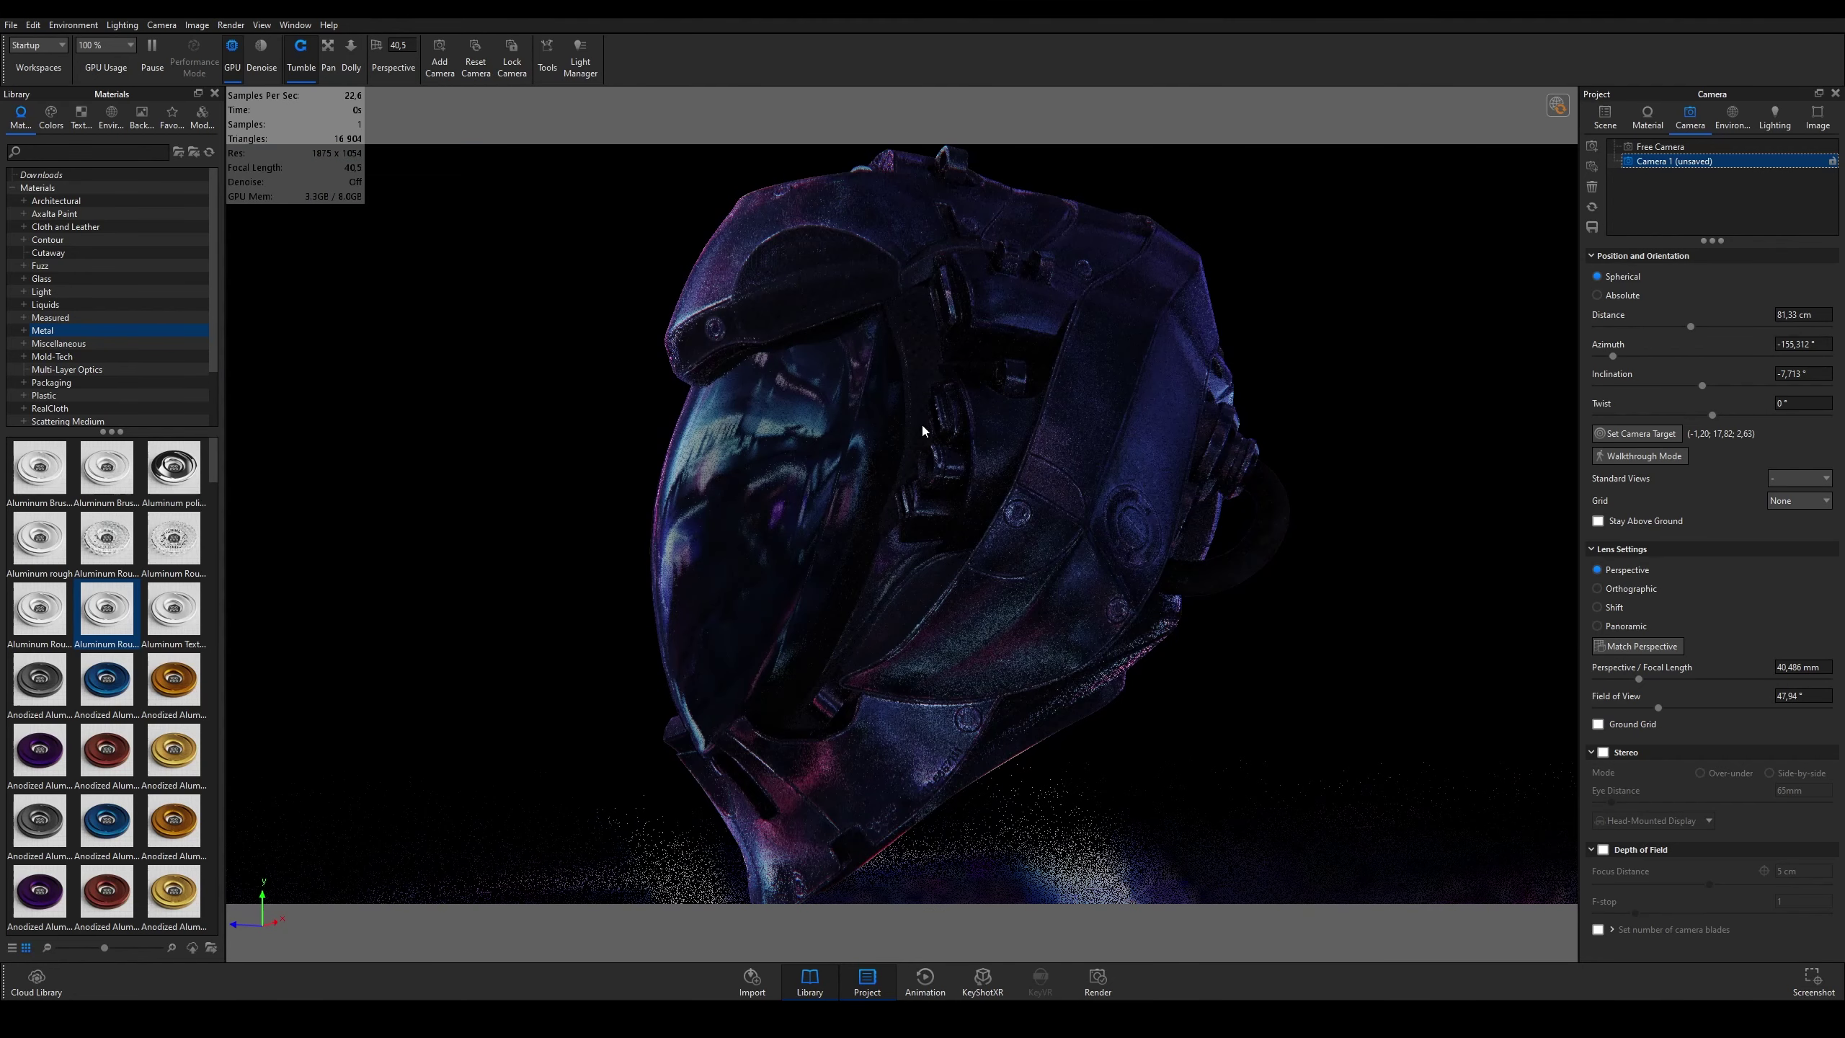
{"action": "scroll", "coordinate": [923, 430], "scroll_direction": "down", "scroll_amount": 1}
{"action": "left_click_drag", "start_coordinate": [923, 431], "coordinate": [898, 432]}
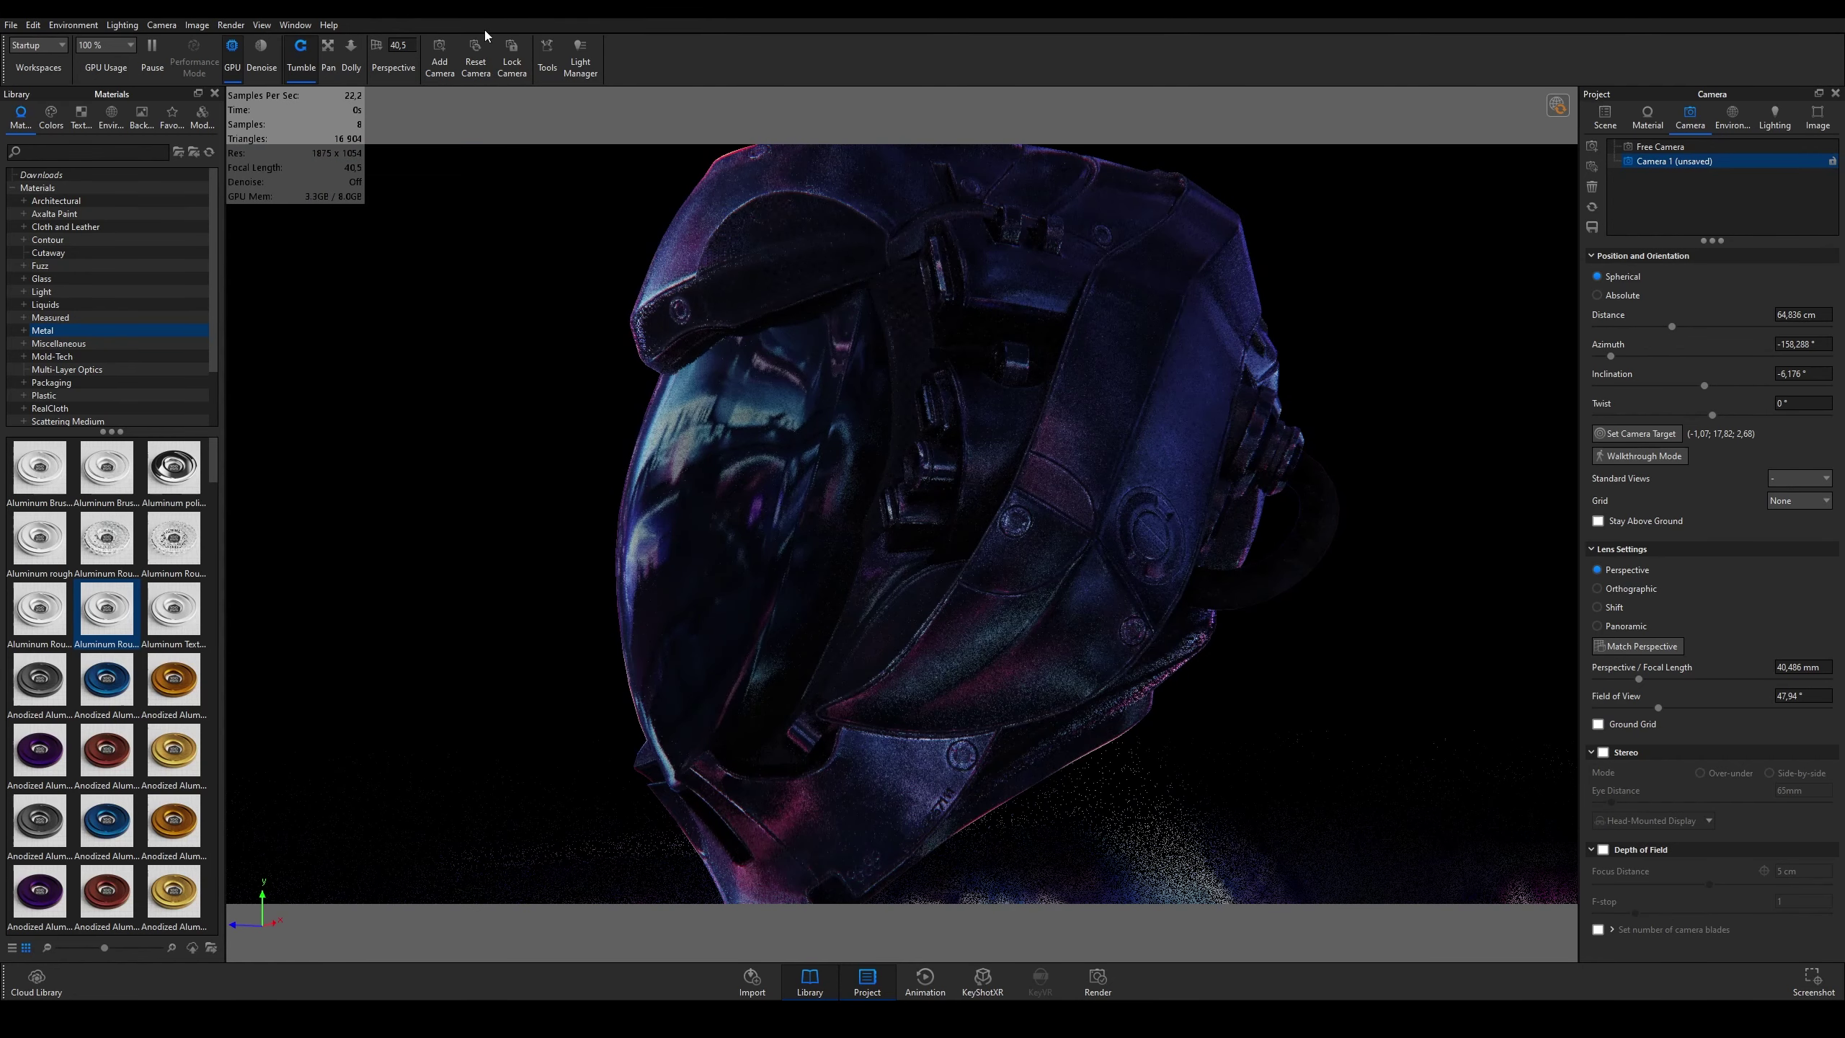
{"action": "left_click", "coordinate": [506, 72]}
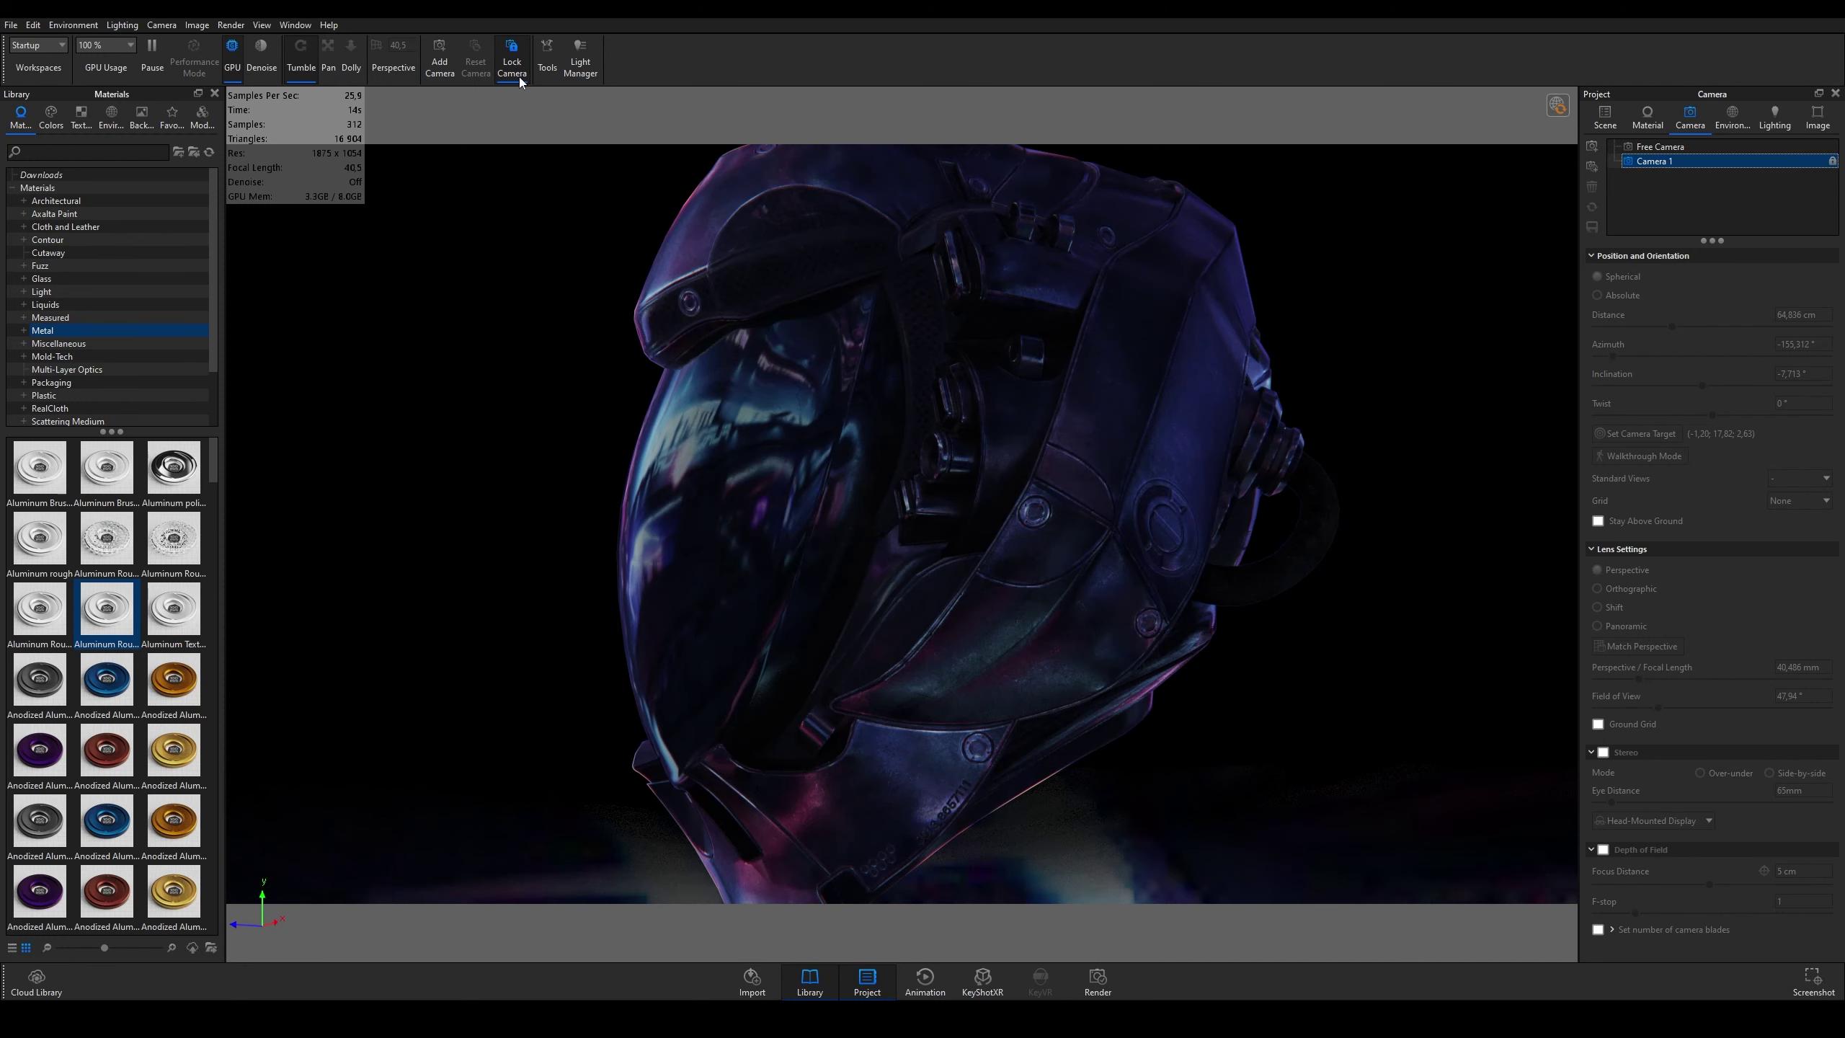
Step: Unlock Camera 1, pull back to 69.4 cm, try about -30° twist, then reset twist to 0°
{"action": "left_click", "coordinate": [512, 65]}
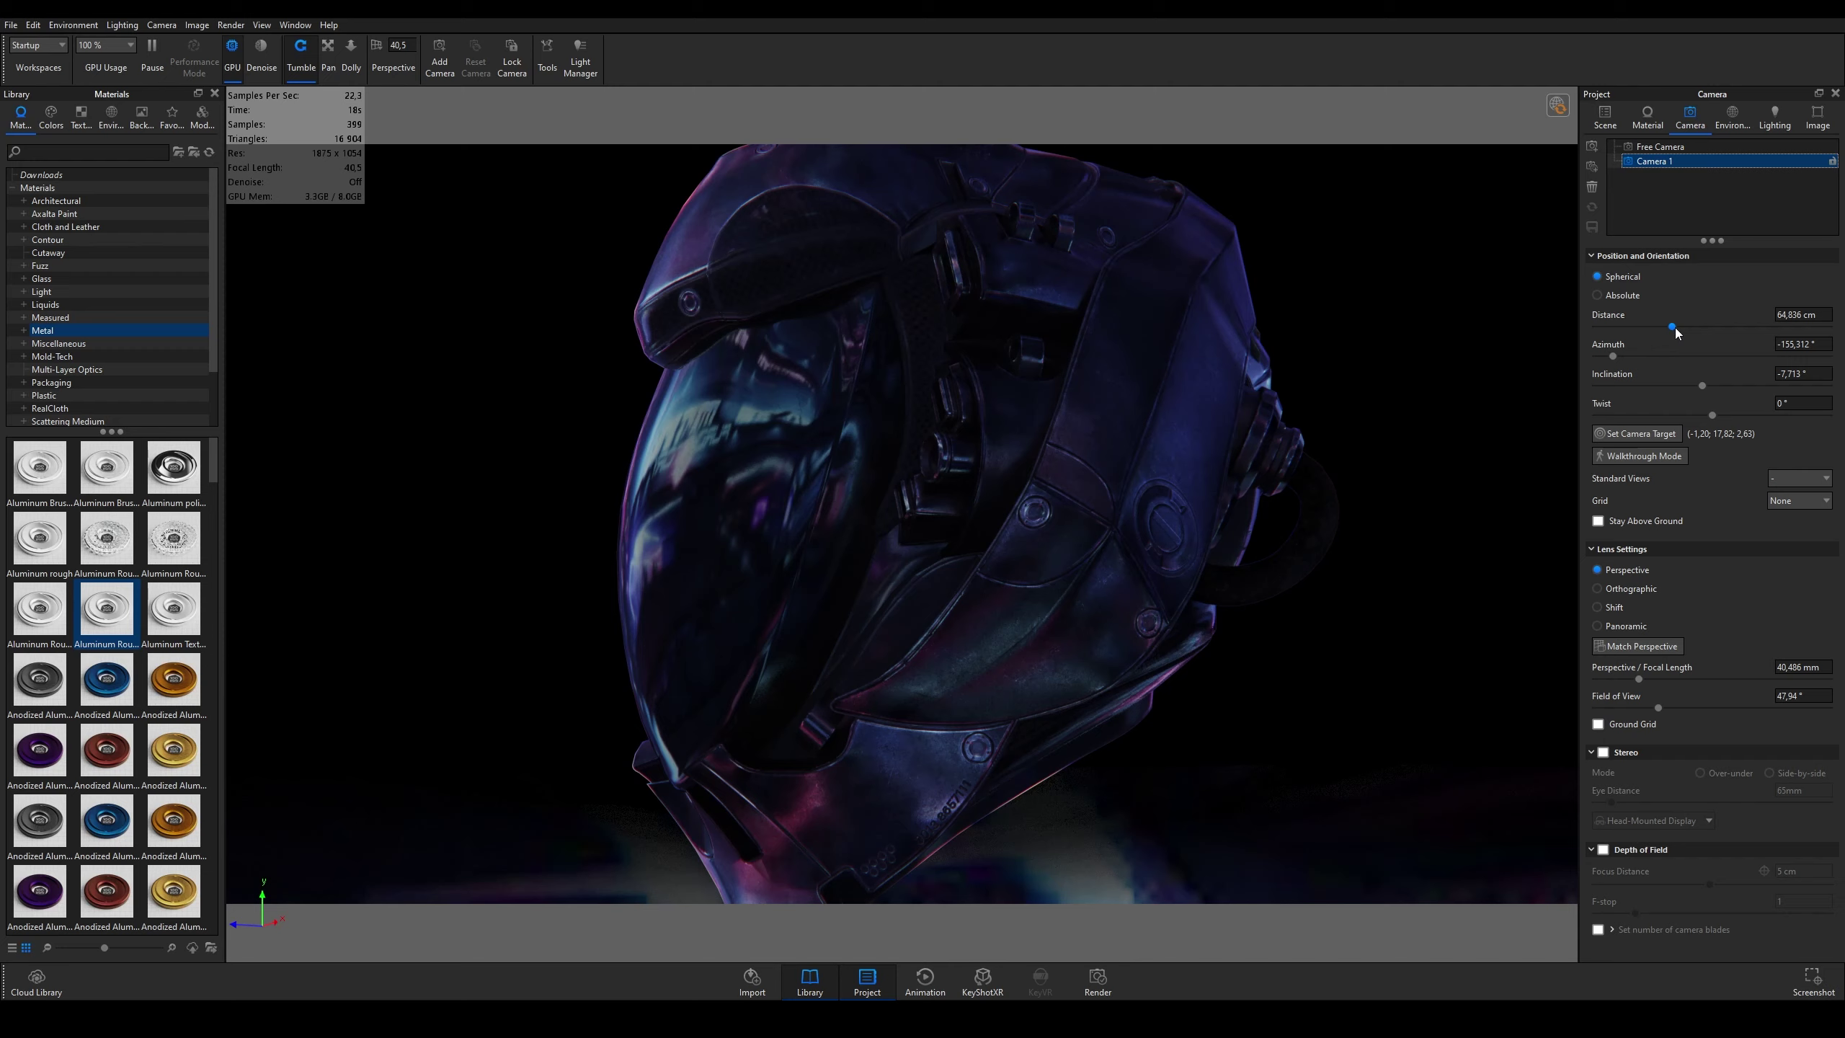
{"action": "left_click_drag", "start_coordinate": [1674, 328], "coordinate": [1678, 328]}
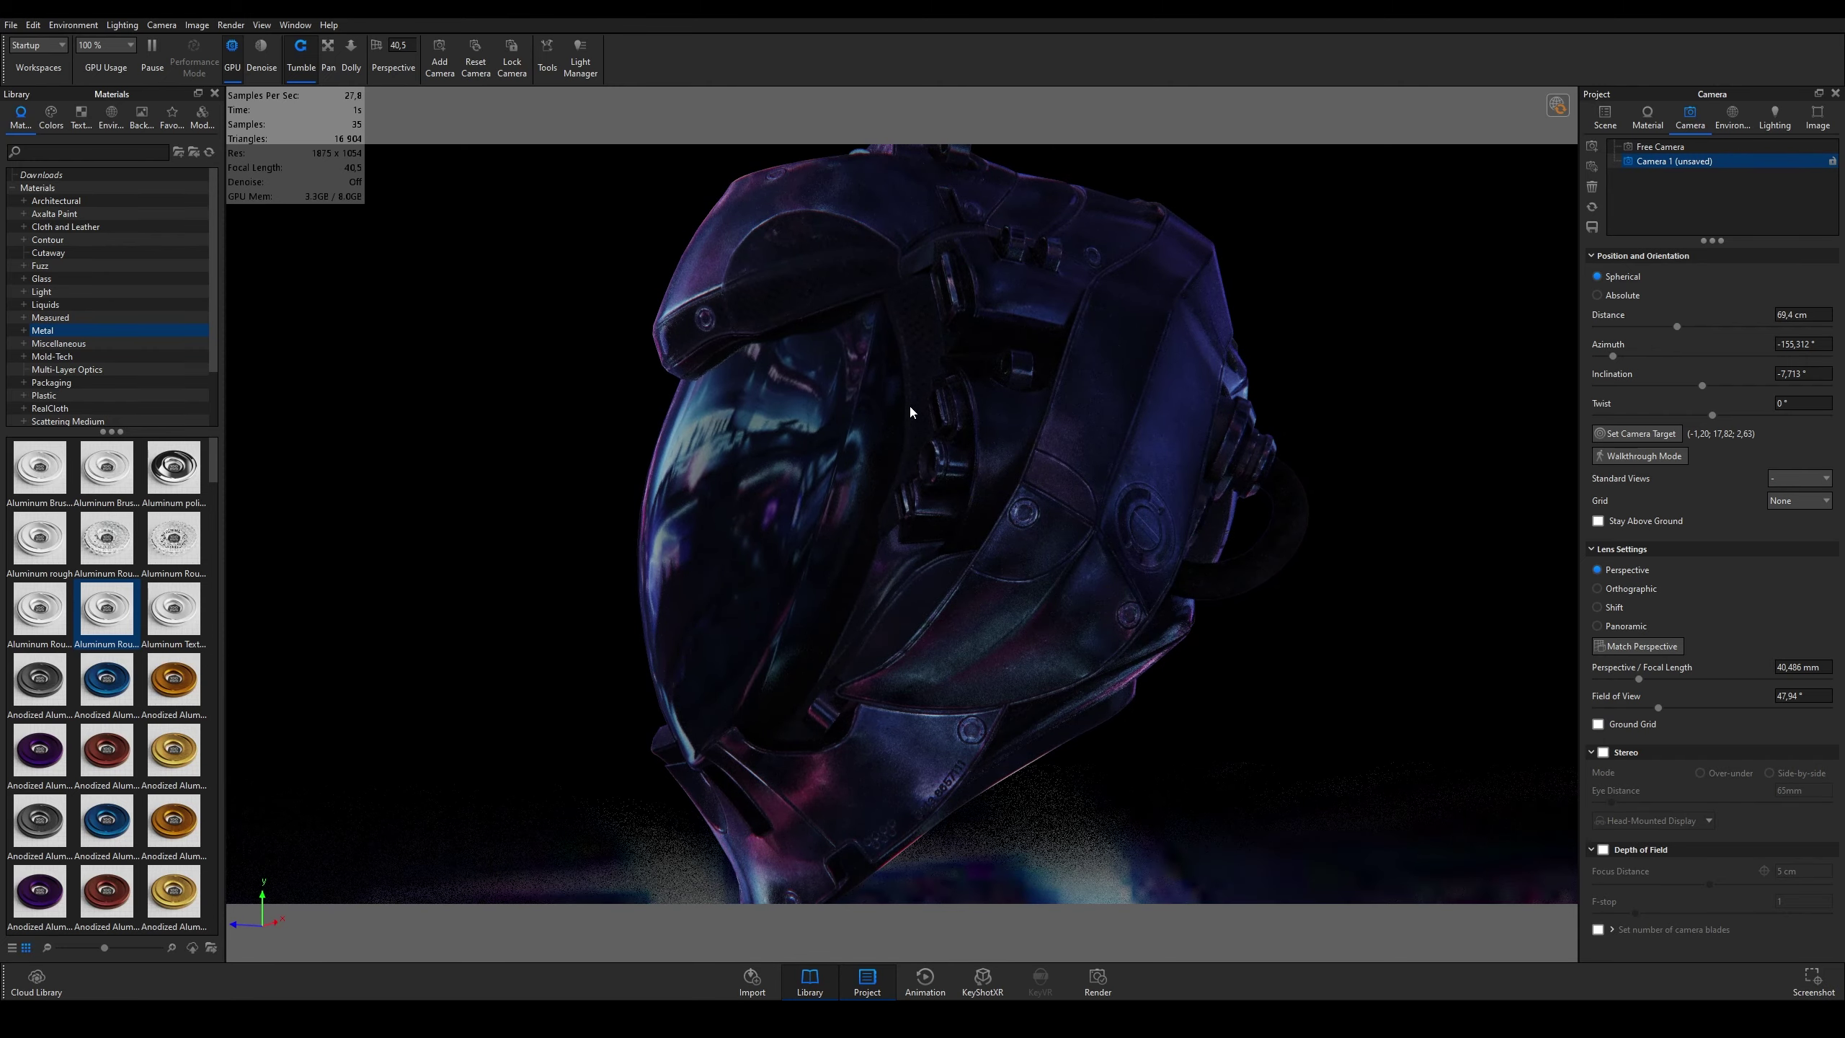
{"action": "mouse_move", "coordinate": [929, 415]}
{"action": "left_mouse_down"}
{"action": "mouse_move", "coordinate": [893, 408]}
{"action": "mouse_move", "coordinate": [943, 405]}
{"action": "mouse_move", "coordinate": [907, 411]}
{"action": "left_mouse_up"}
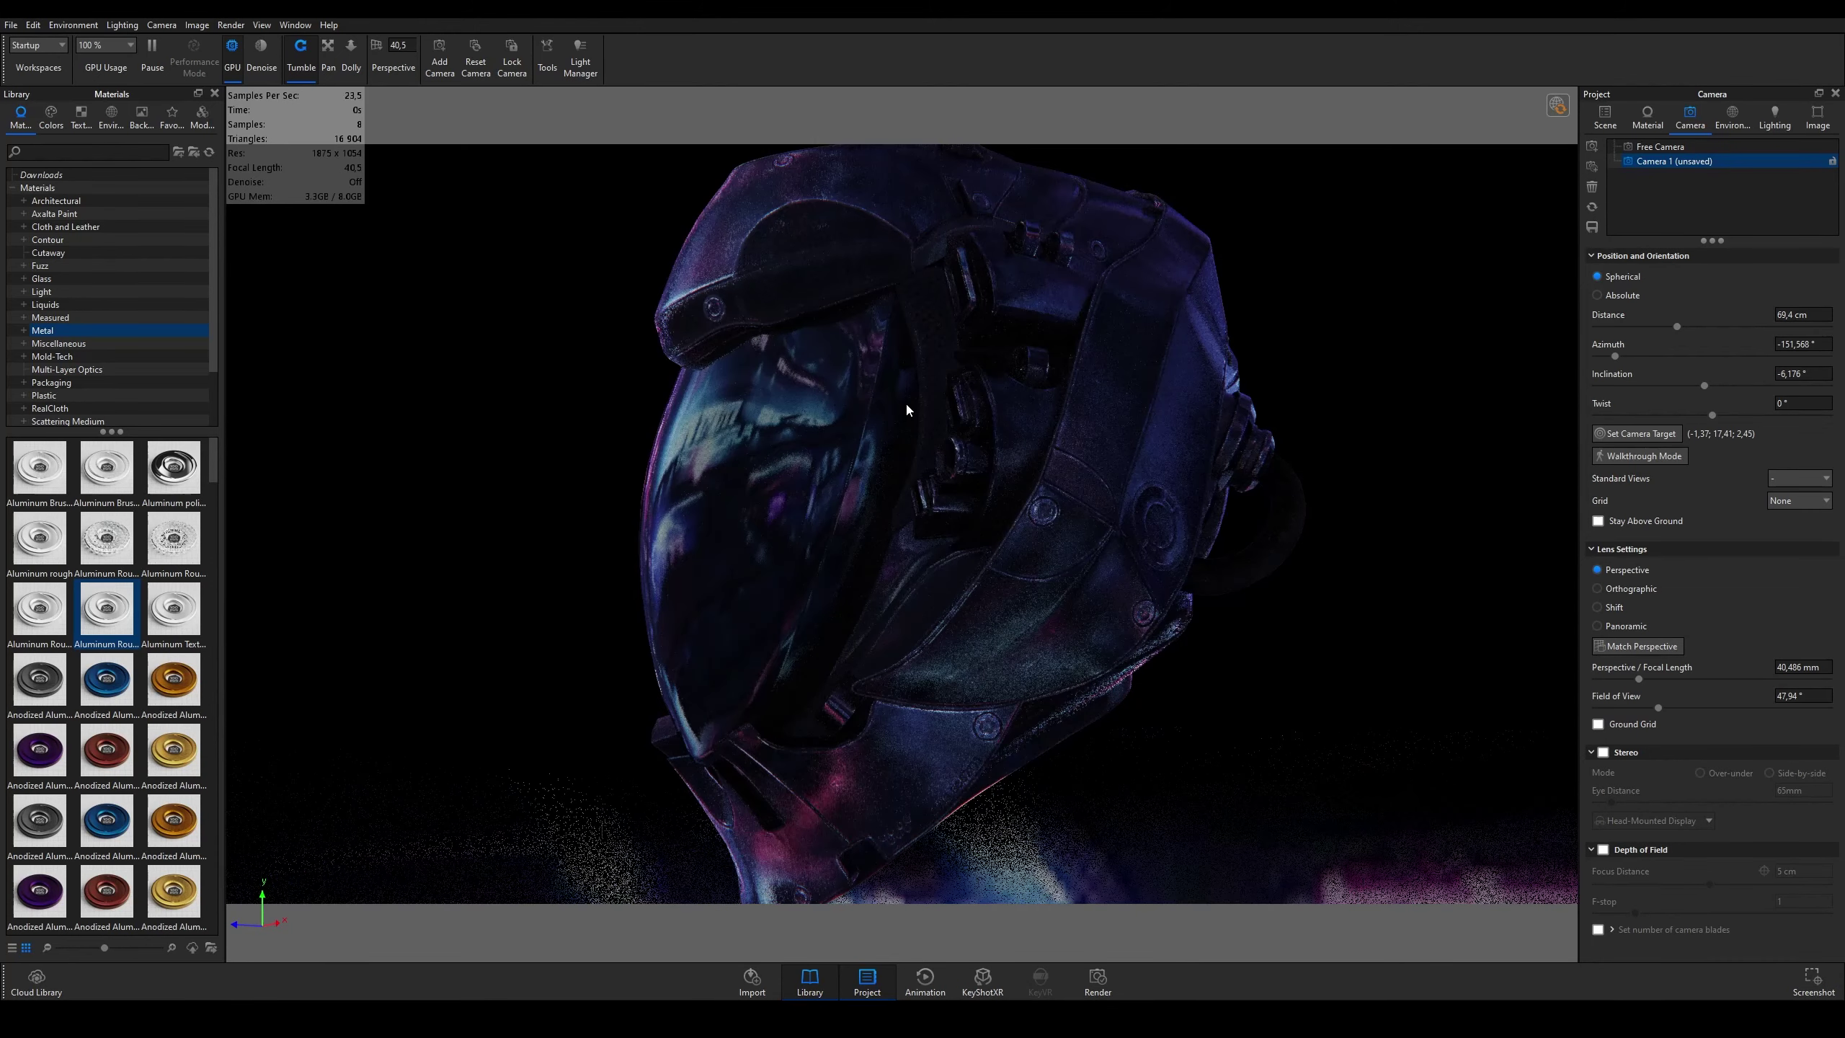
{"action": "scroll", "coordinate": [976, 427], "scroll_direction": "down", "scroll_amount": 3}
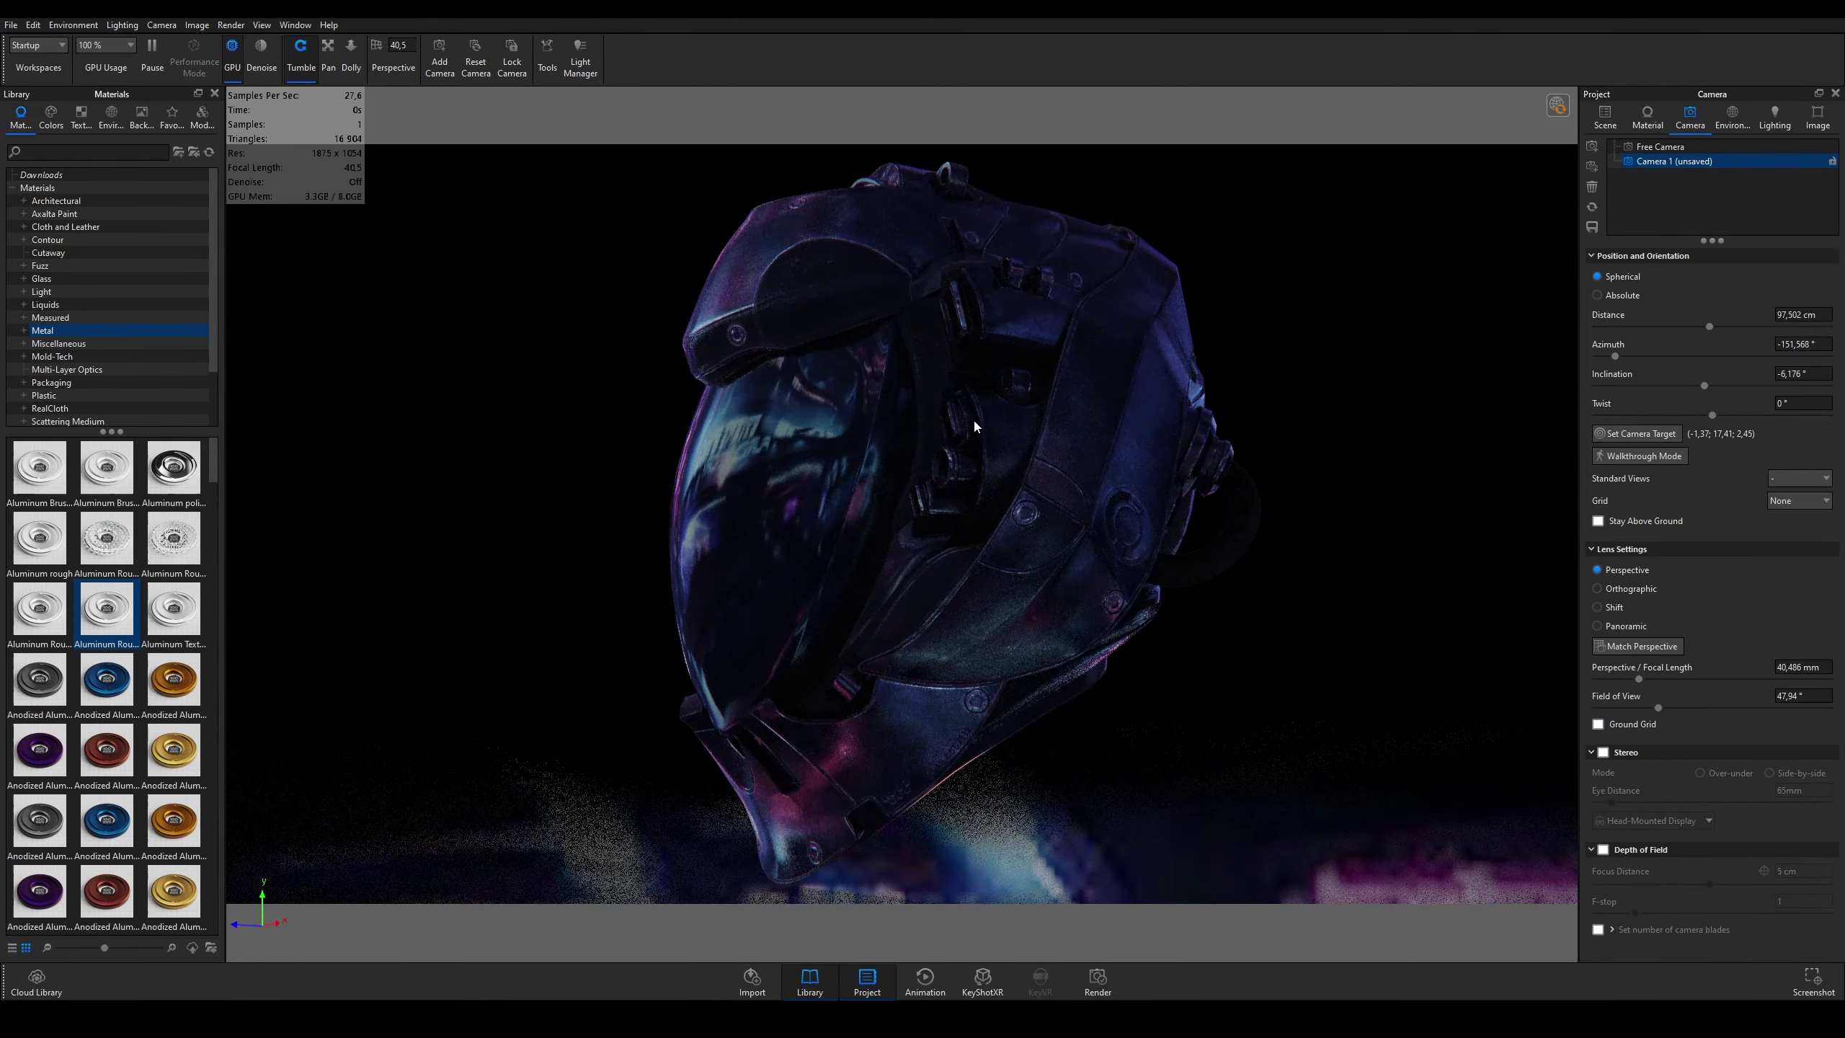
{"action": "scroll", "coordinate": [975, 426], "scroll_direction": "down", "scroll_amount": 2}
{"action": "scroll", "coordinate": [975, 426], "scroll_direction": "up", "scroll_amount": 2}
{"action": "scroll", "coordinate": [975, 427], "scroll_direction": "up", "scroll_amount": 2}
{"action": "scroll", "coordinate": [975, 426], "scroll_direction": "up", "scroll_amount": 2}
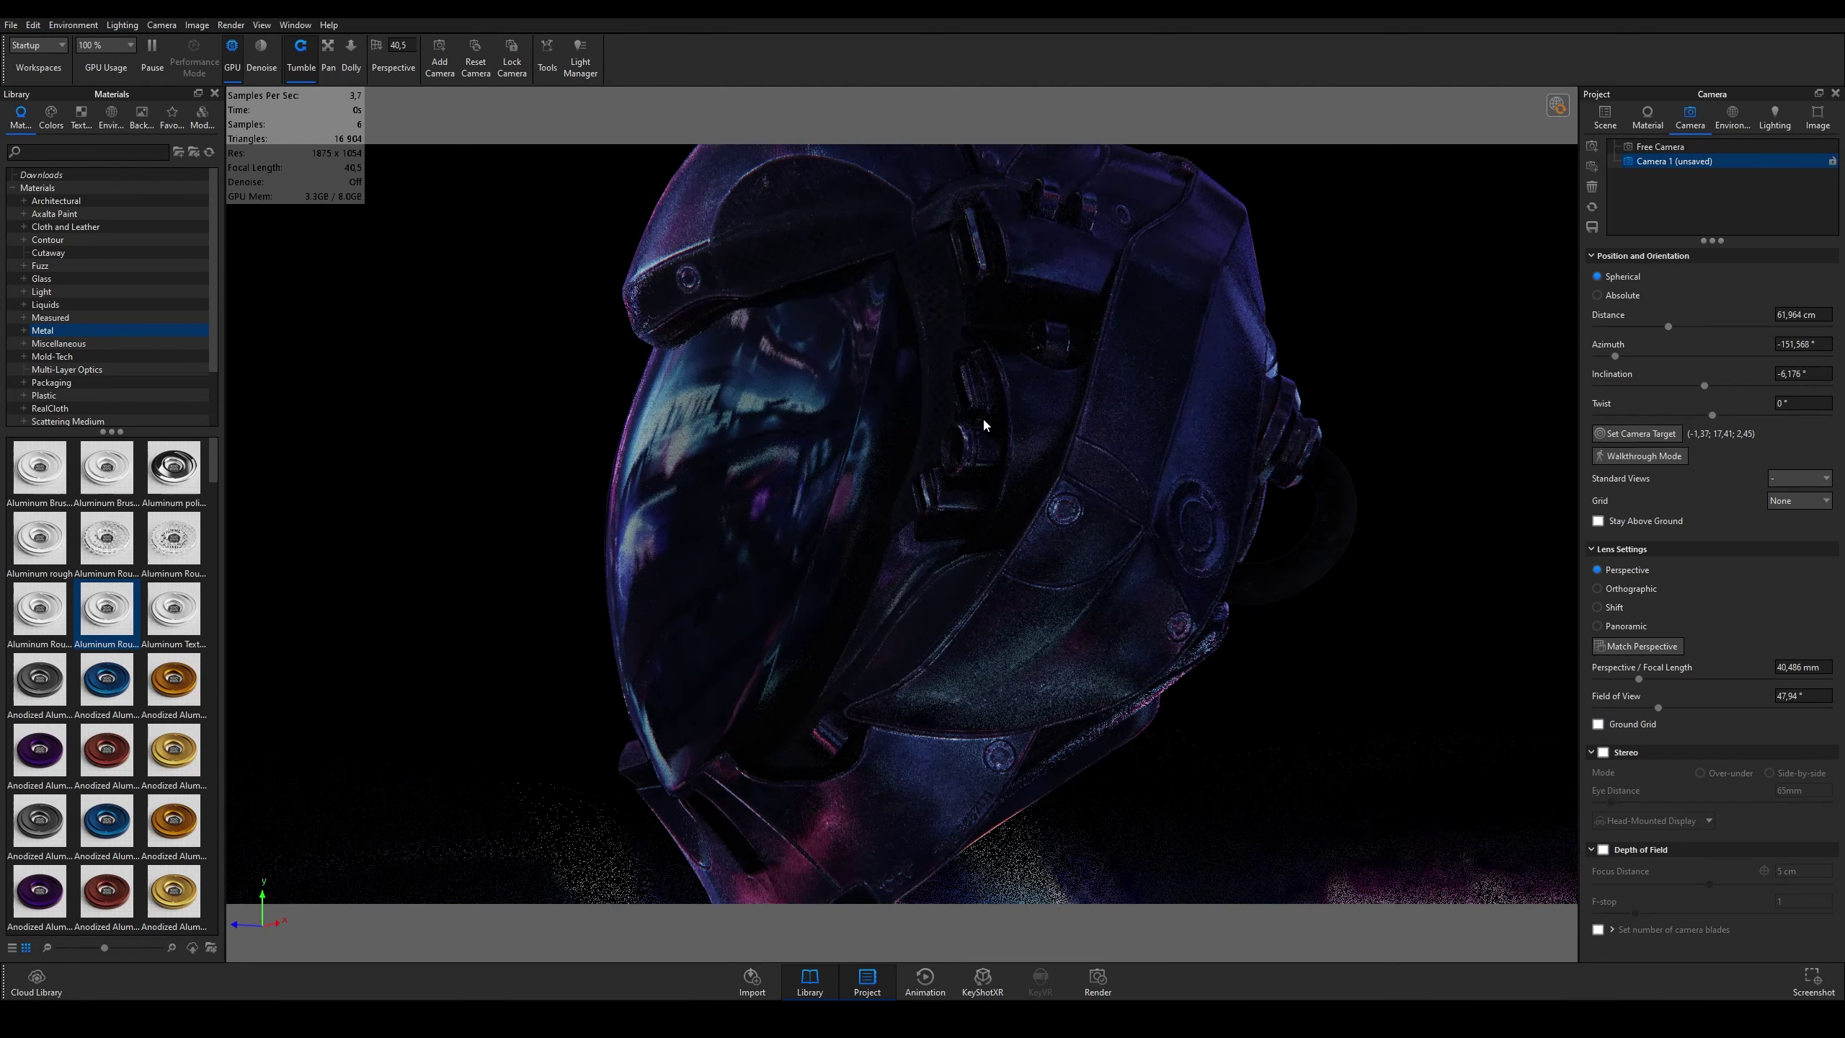
{"action": "left_click_drag", "start_coordinate": [1015, 372], "coordinate": [1061, 373]}
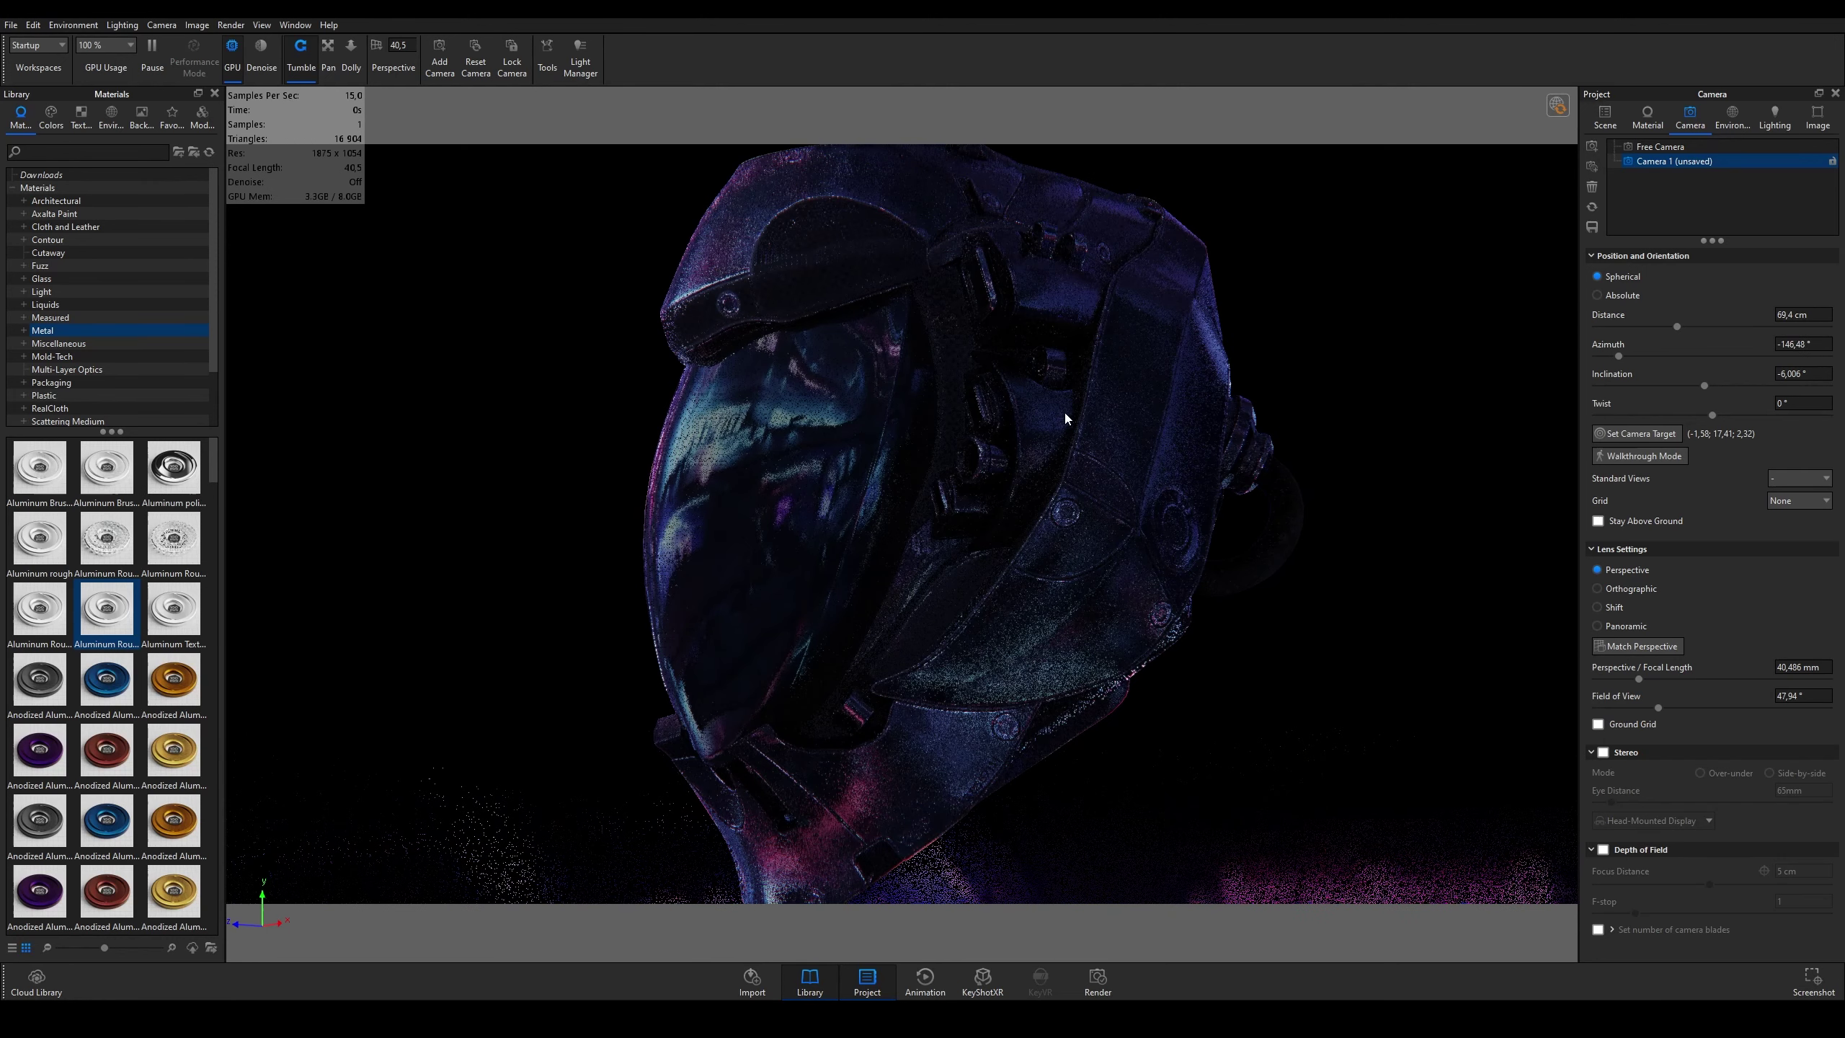
{"action": "scroll", "coordinate": [1048, 418], "scroll_direction": "down", "scroll_amount": 2}
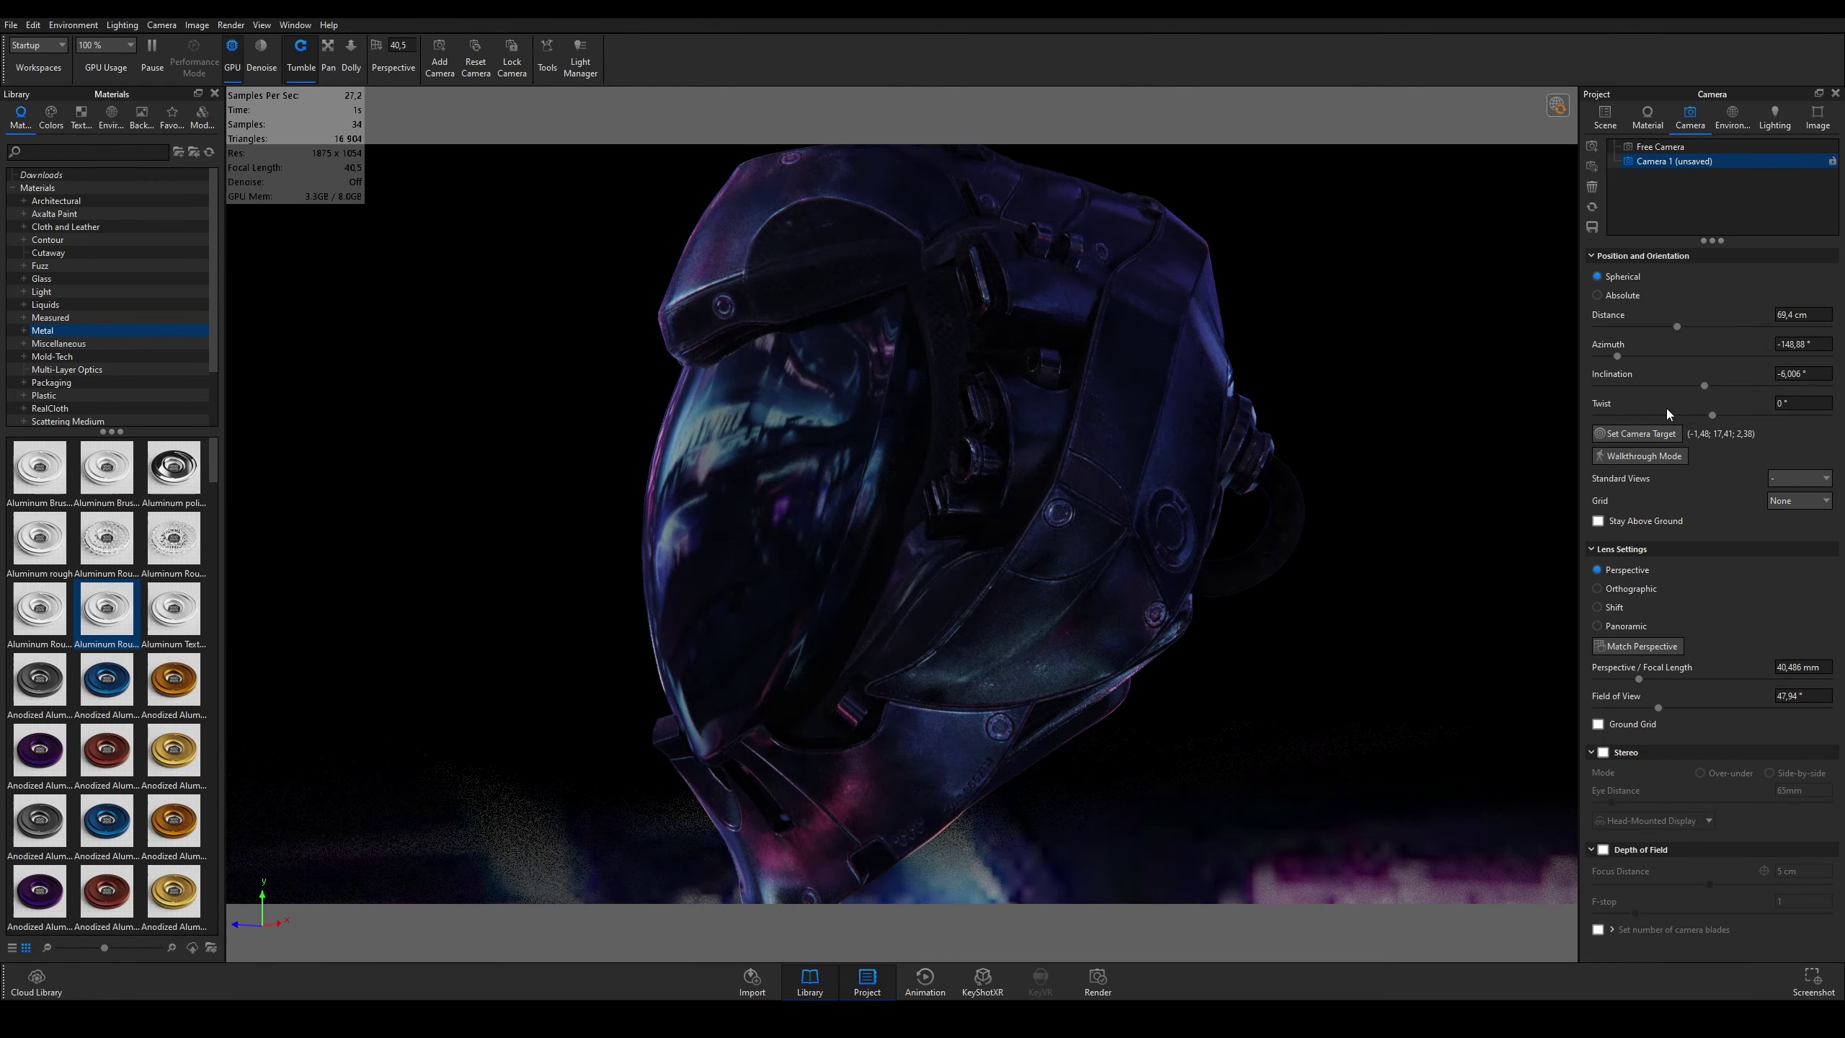
{"action": "left_click_drag", "start_coordinate": [1713, 416], "coordinate": [1695, 417]}
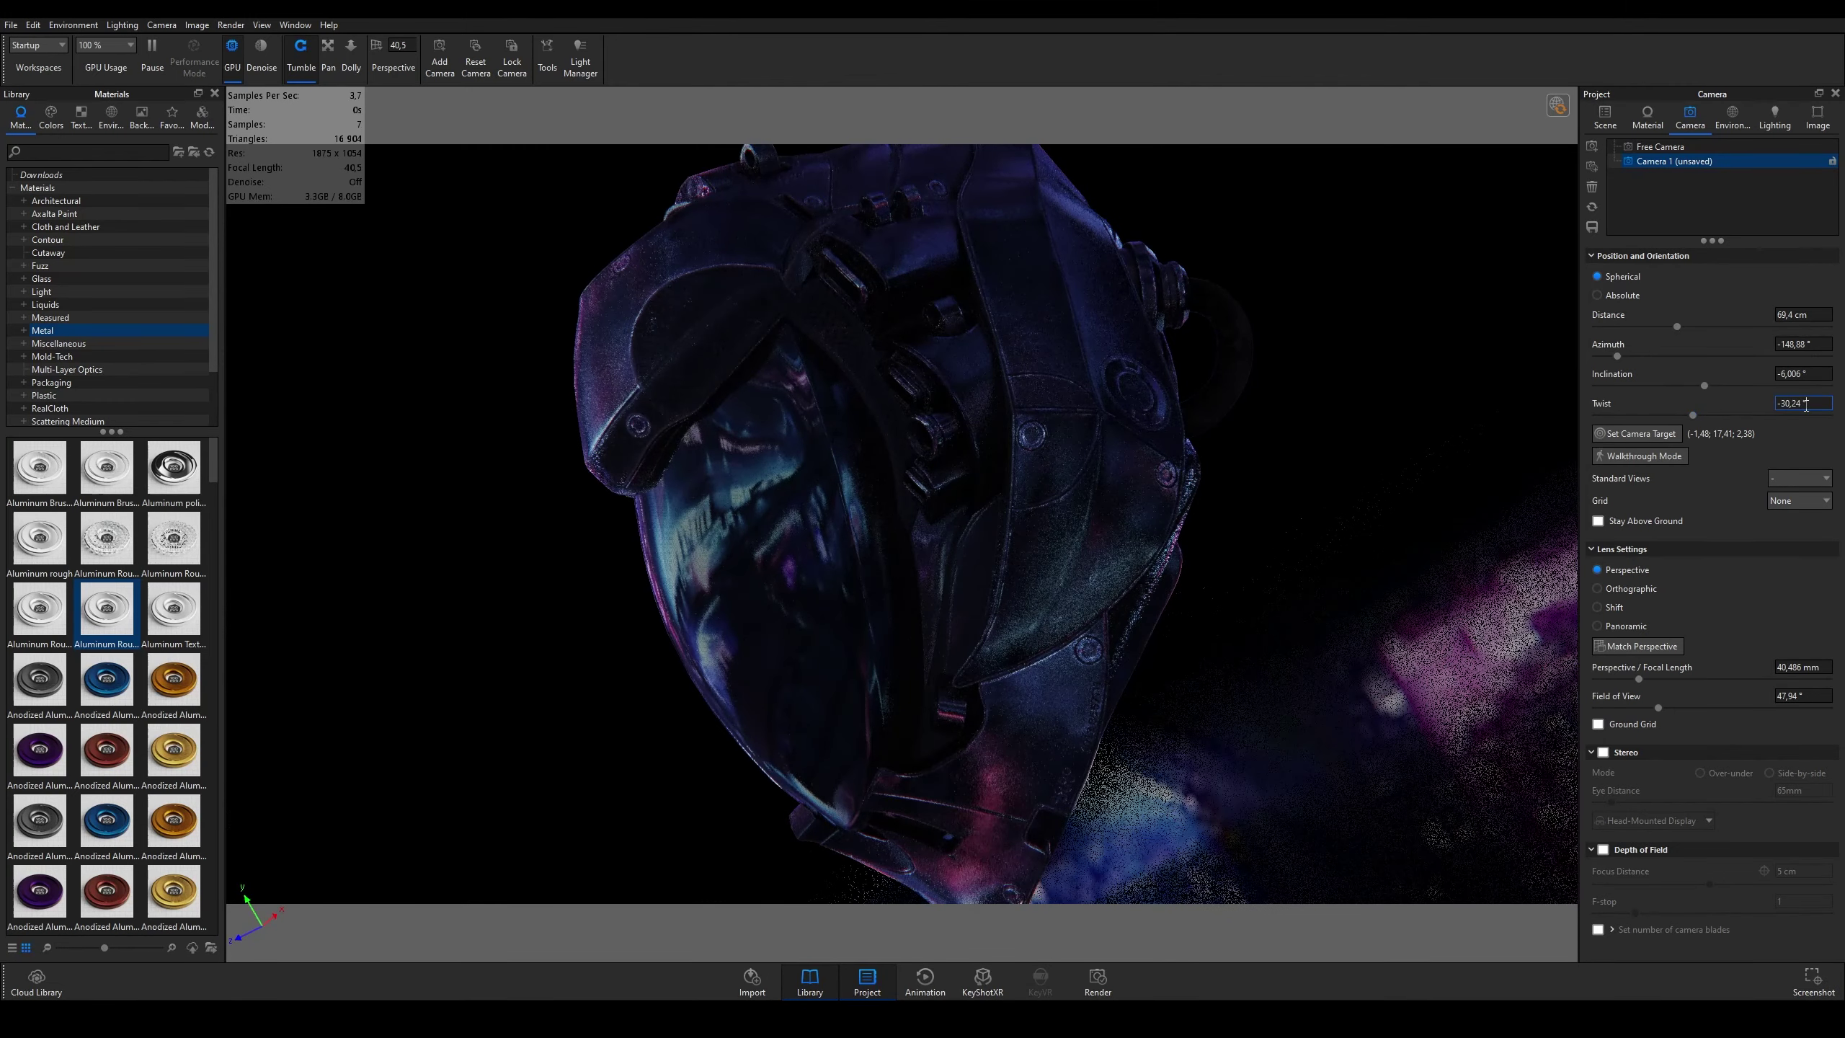
{"action": "double_click", "coordinate": [1694, 418]}
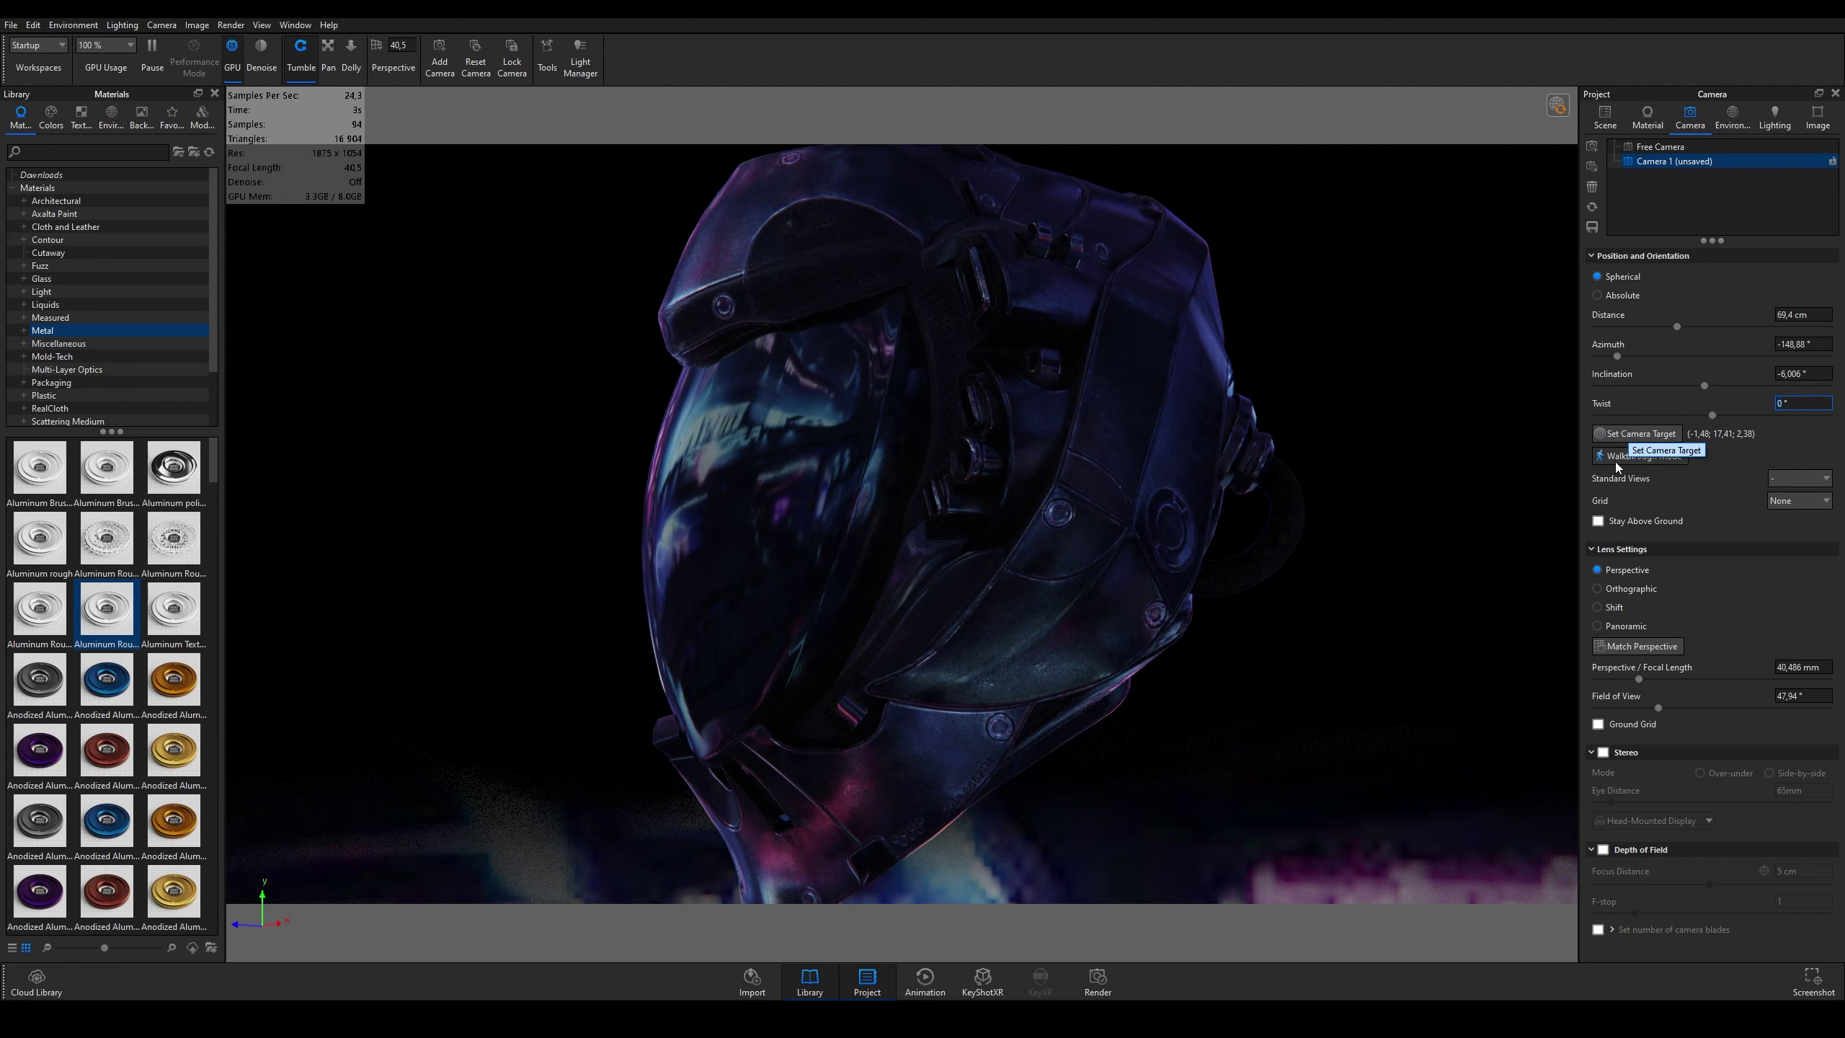
Step: View the helmet through the Front, Back, Left and Right standard views
{"action": "left_click", "coordinate": [1765, 478]}
{"action": "left_click", "coordinate": [1809, 511]}
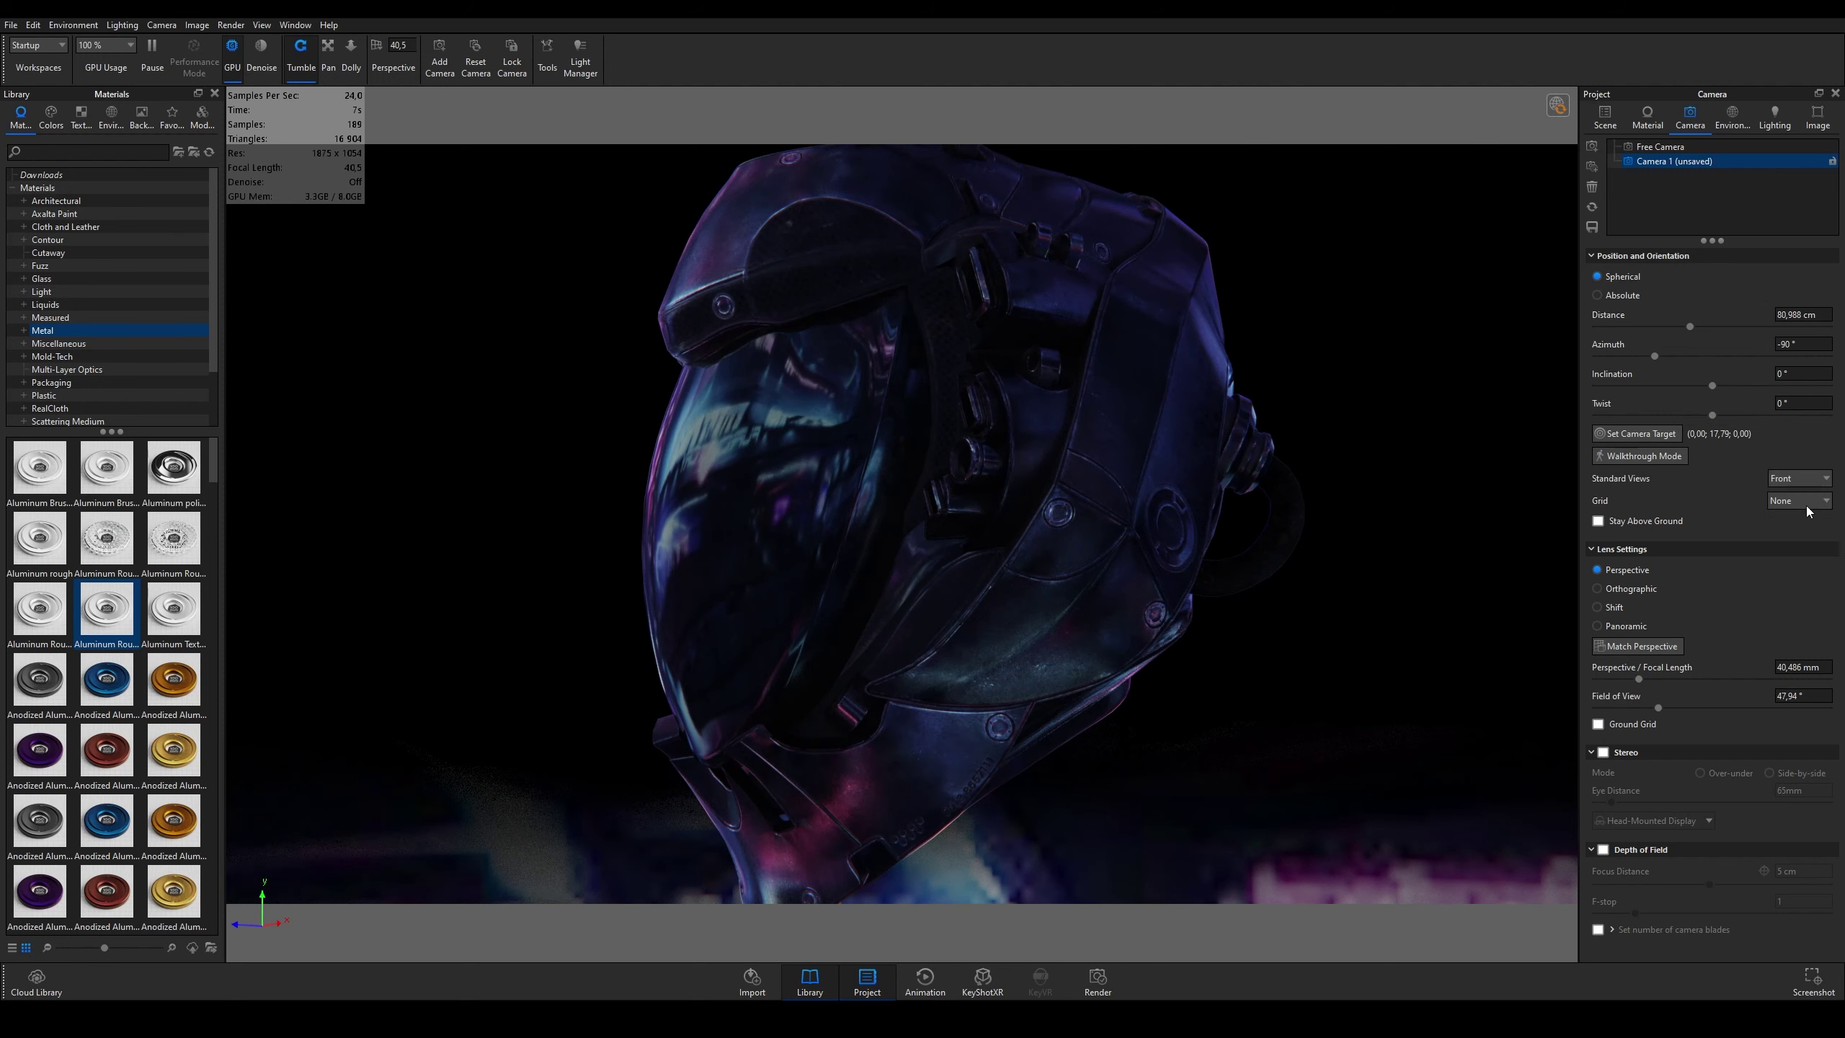
{"action": "left_click", "coordinate": [1807, 483]}
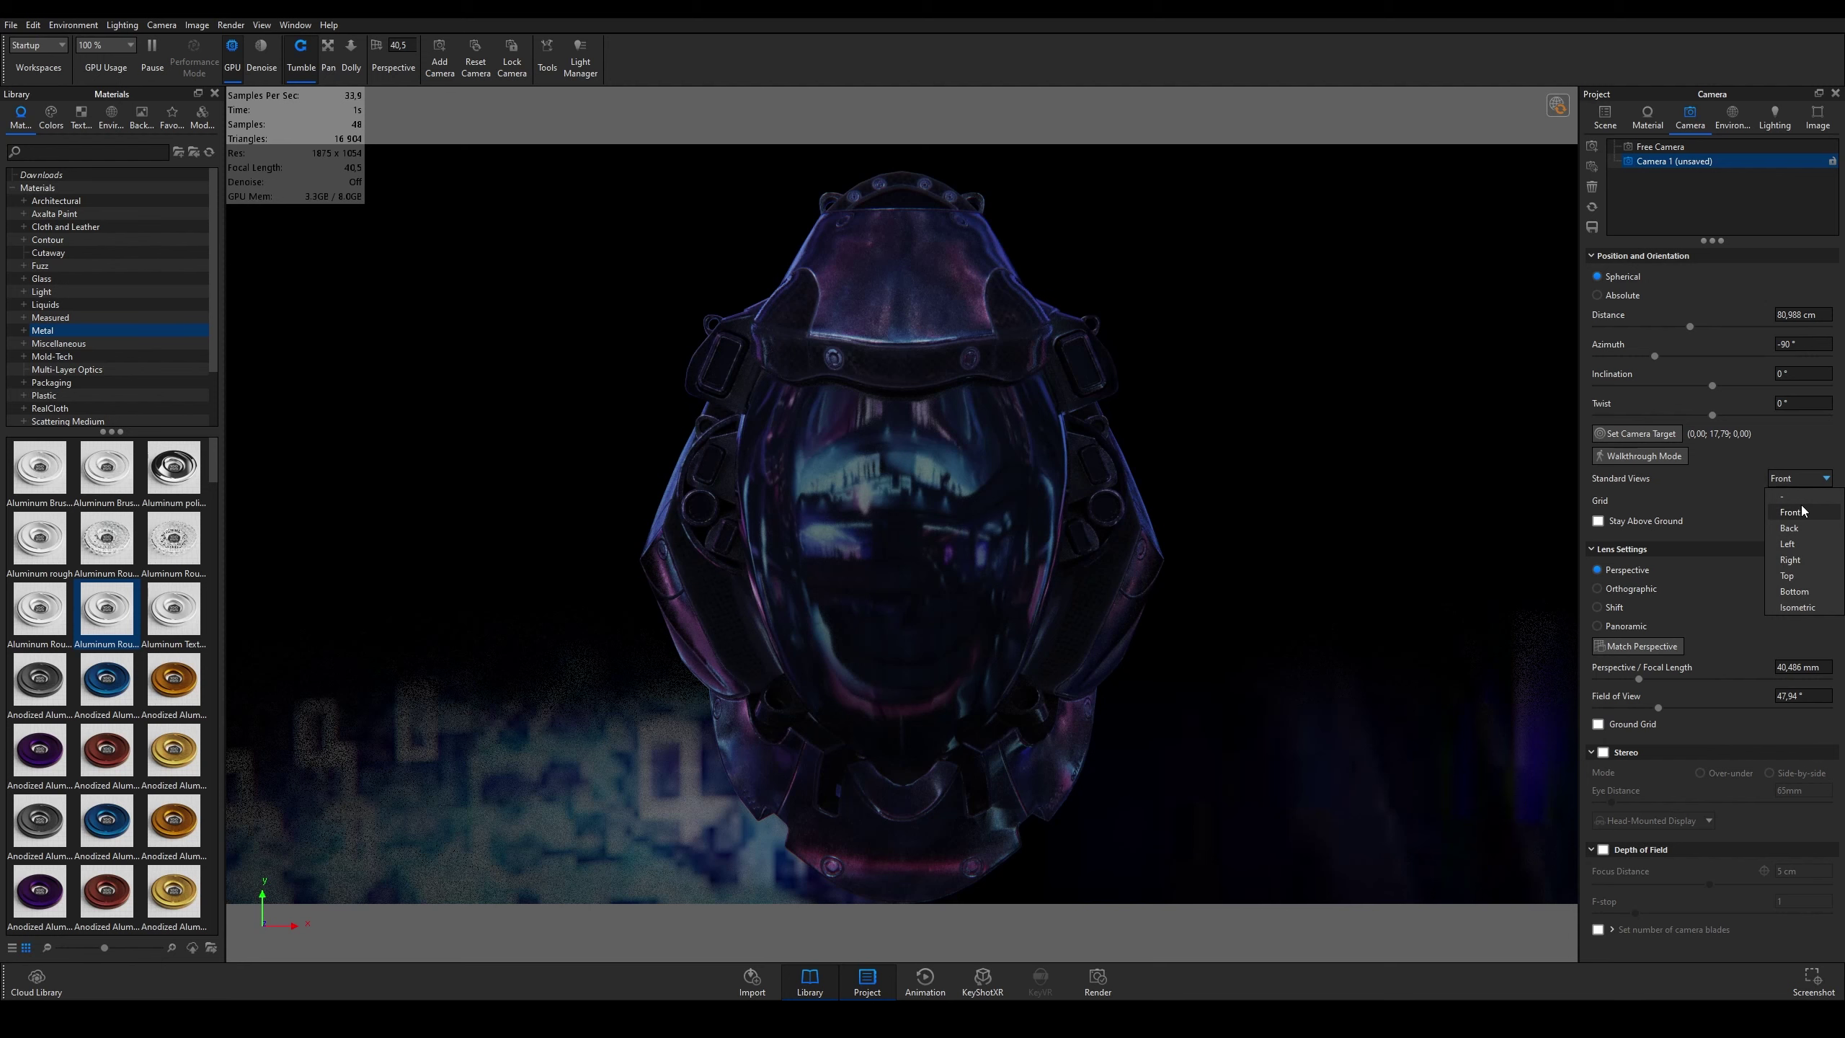
{"action": "left_click", "coordinate": [1789, 528]}
{"action": "left_click", "coordinate": [1795, 478]}
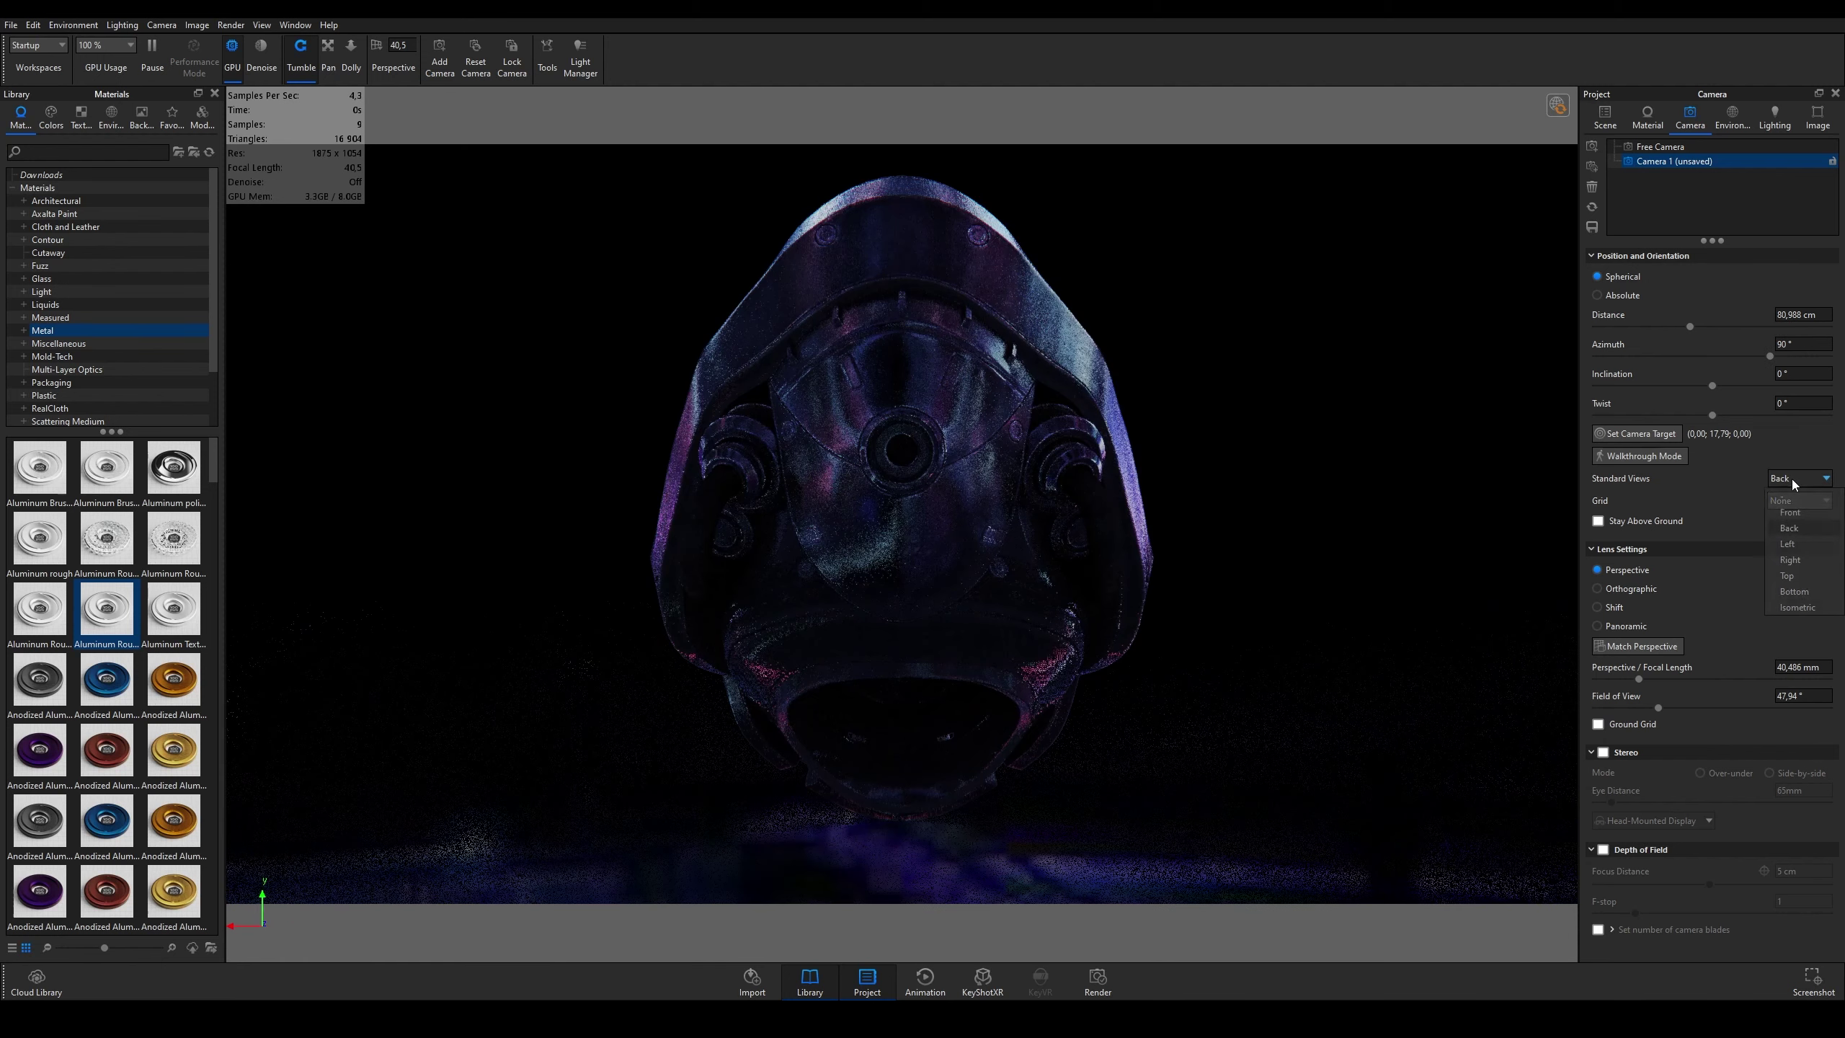
{"action": "left_click", "coordinate": [1790, 543]}
{"action": "left_click", "coordinate": [1795, 478]}
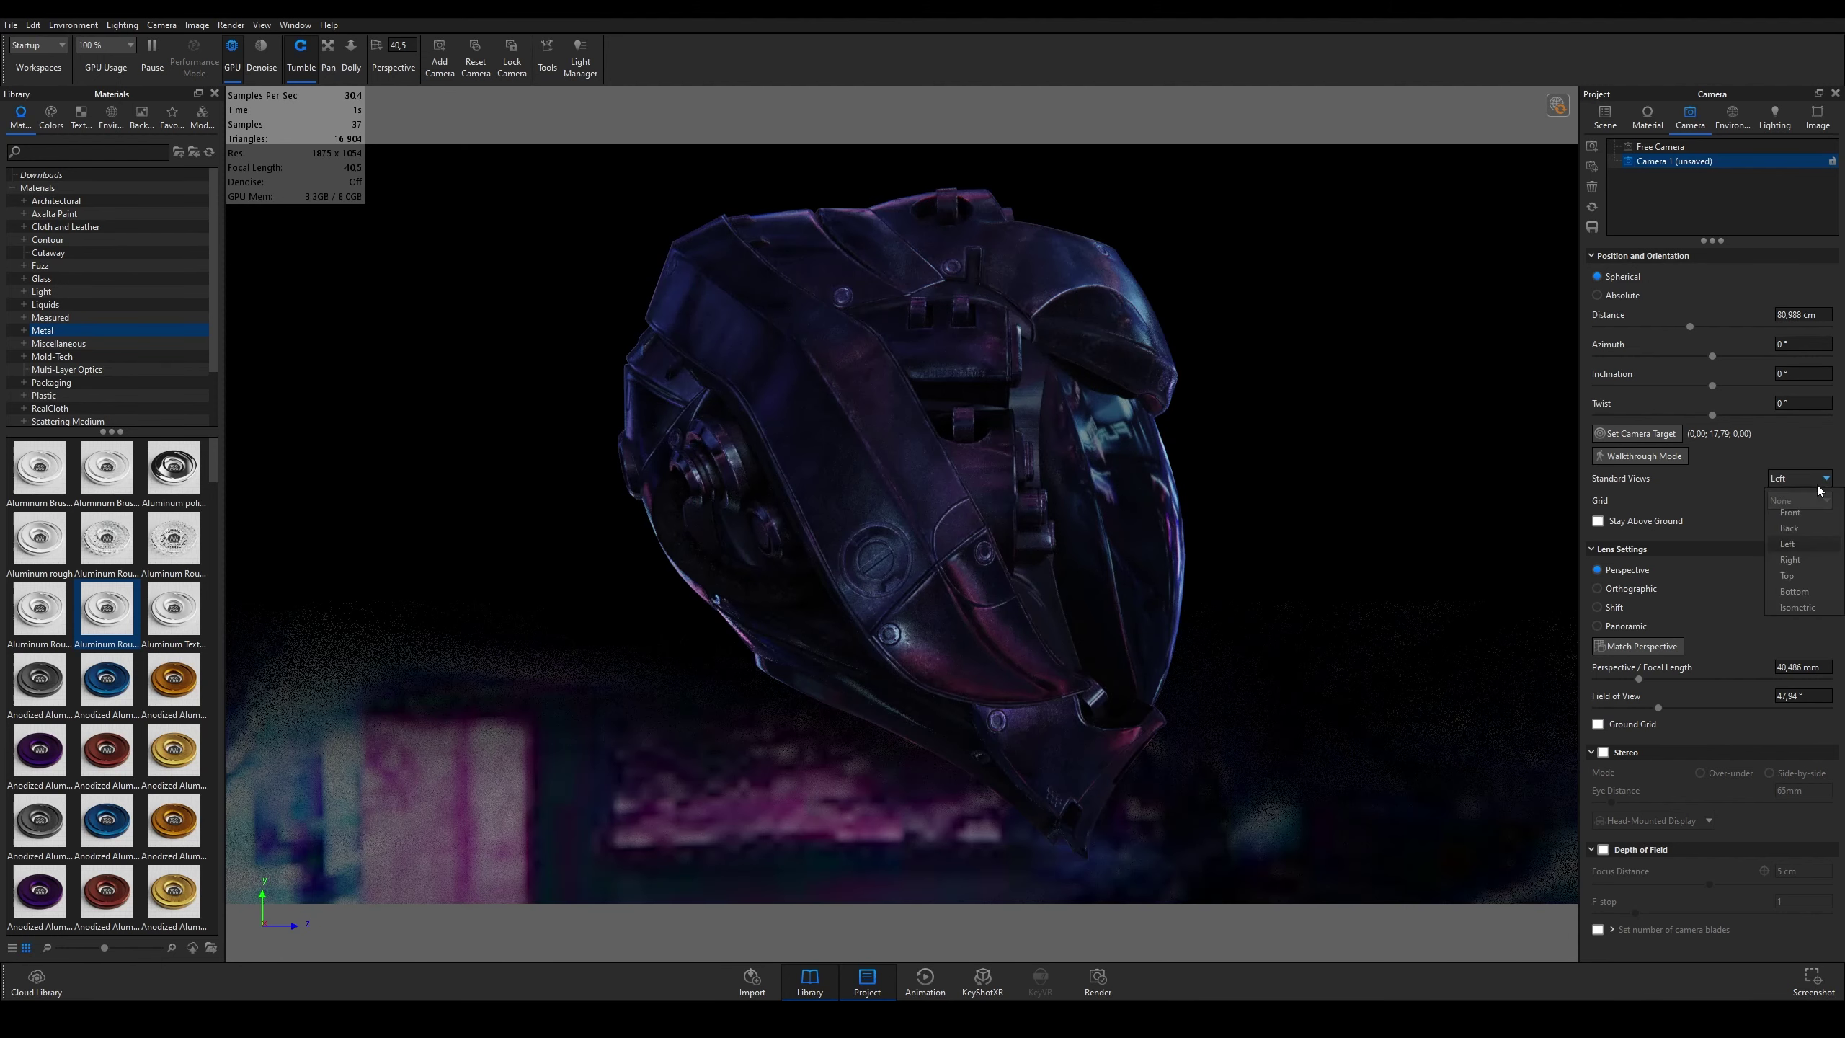
{"action": "left_click", "coordinate": [1791, 559]}
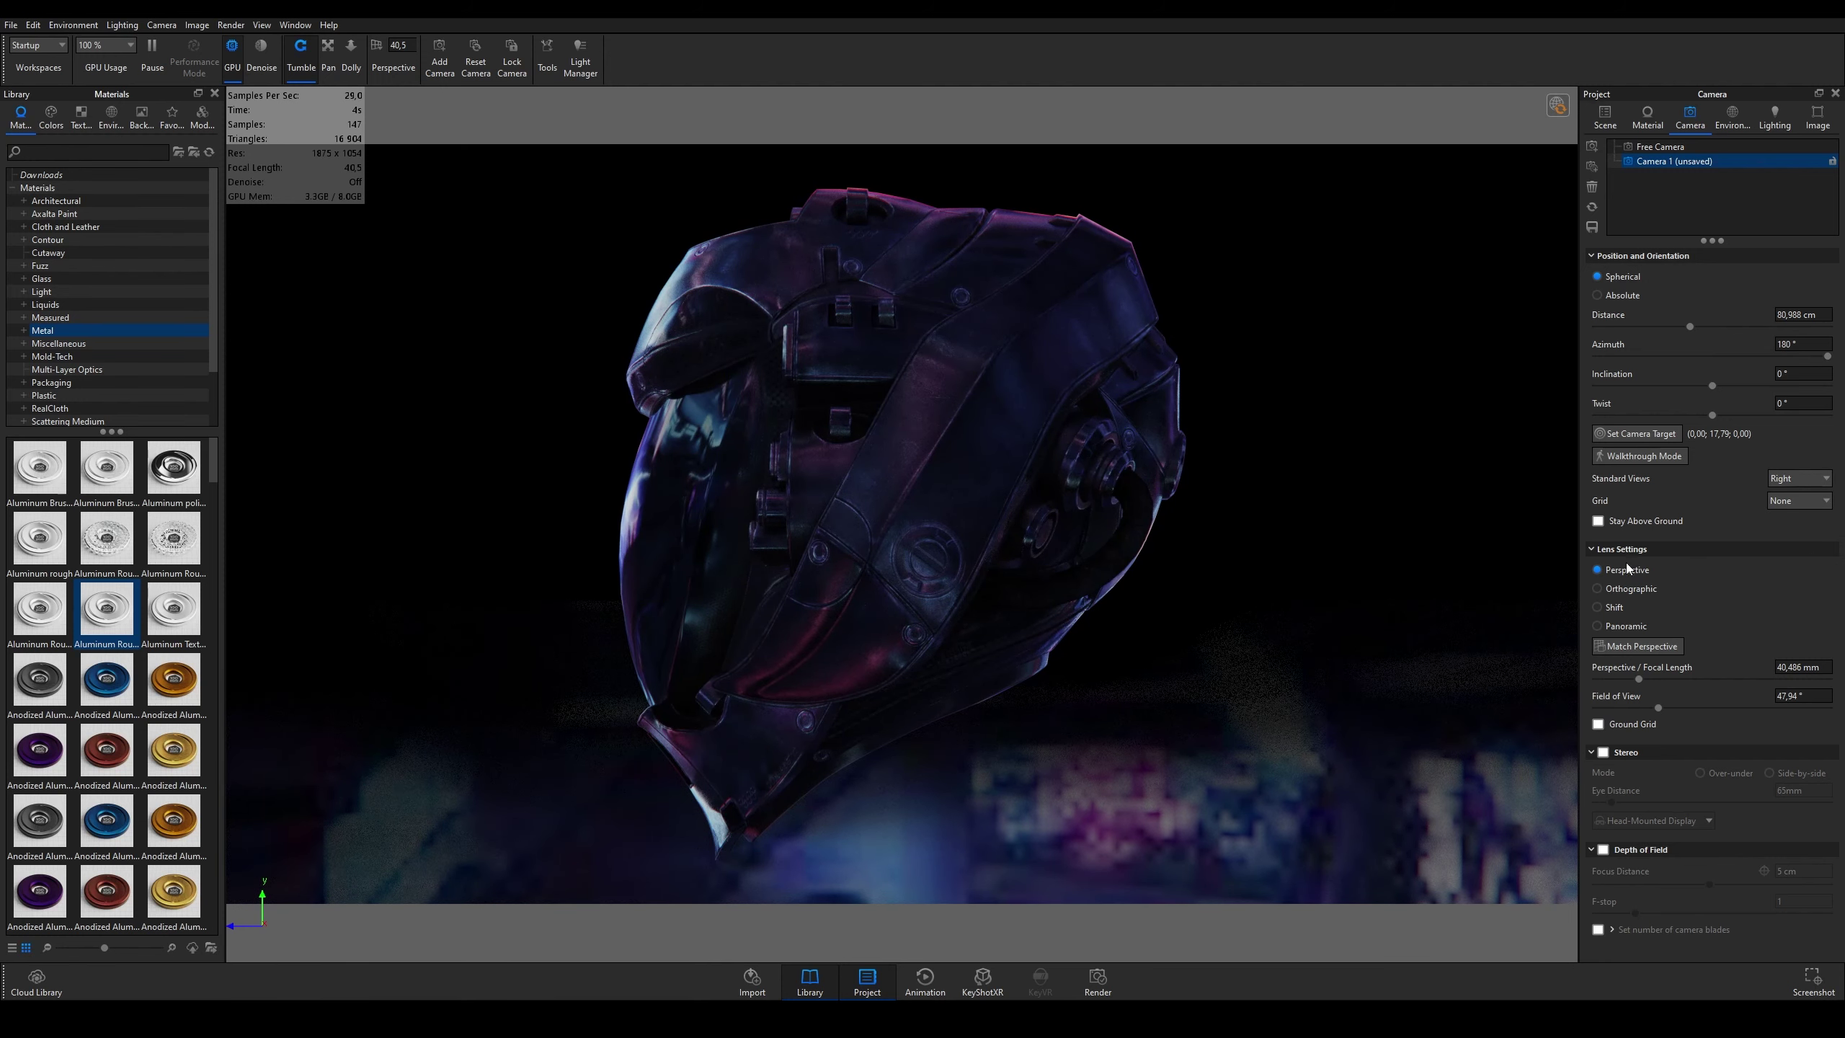
Step: Try Orthographic and Shift lenses, then switch Camera 1 to a Panoramic lens
{"action": "left_click", "coordinate": [1633, 589]}
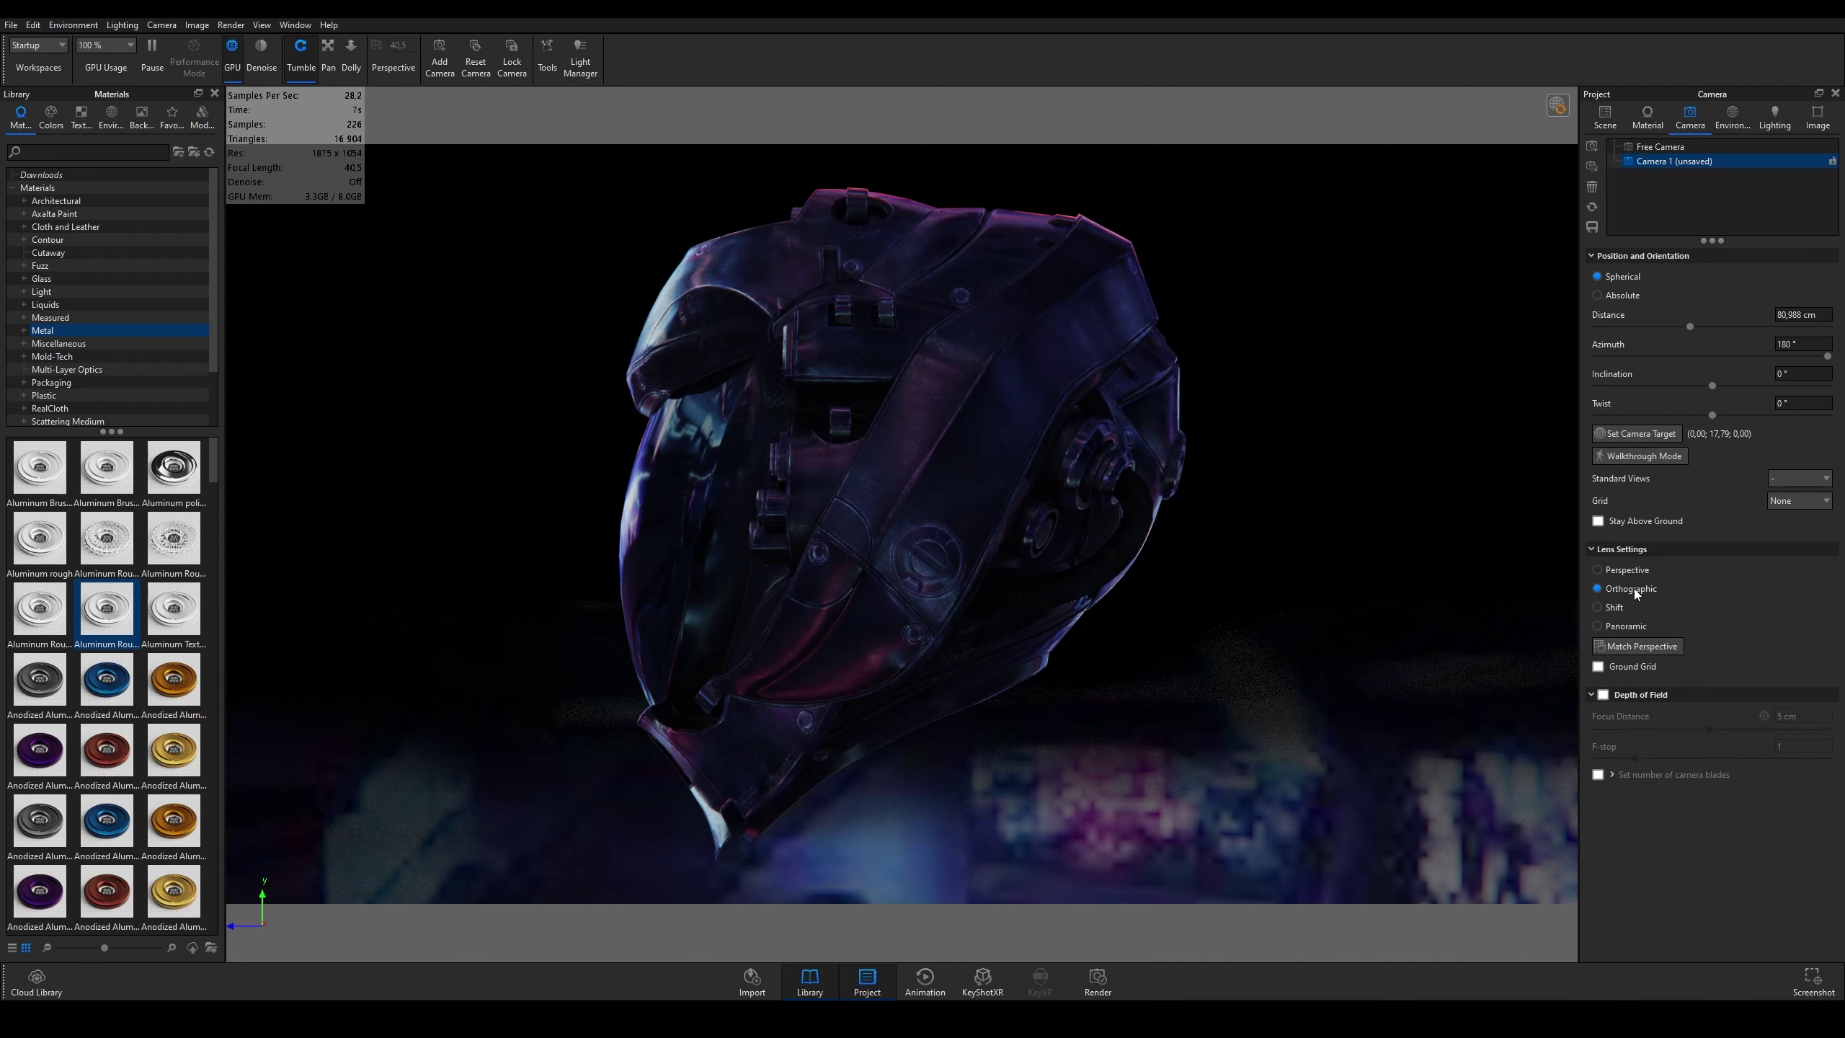
{"action": "left_click", "coordinate": [1622, 609]}
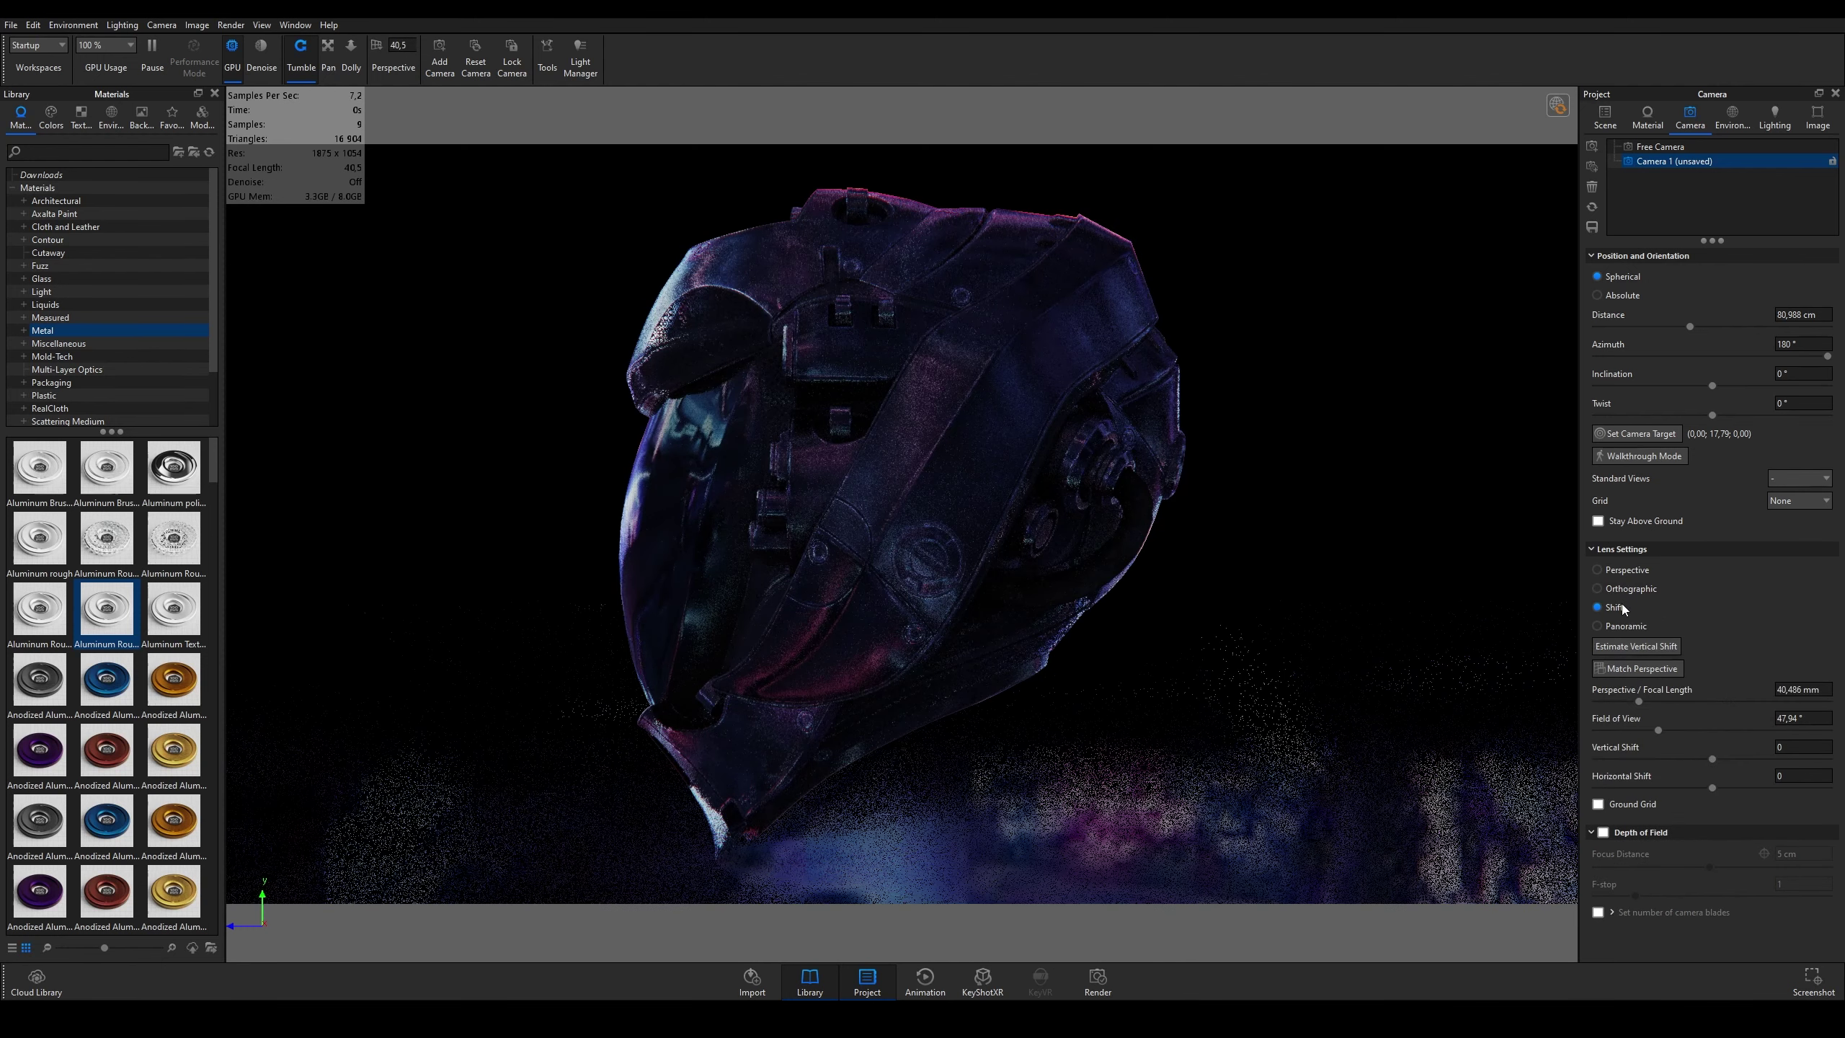
{"action": "left_click", "coordinate": [1626, 627]}
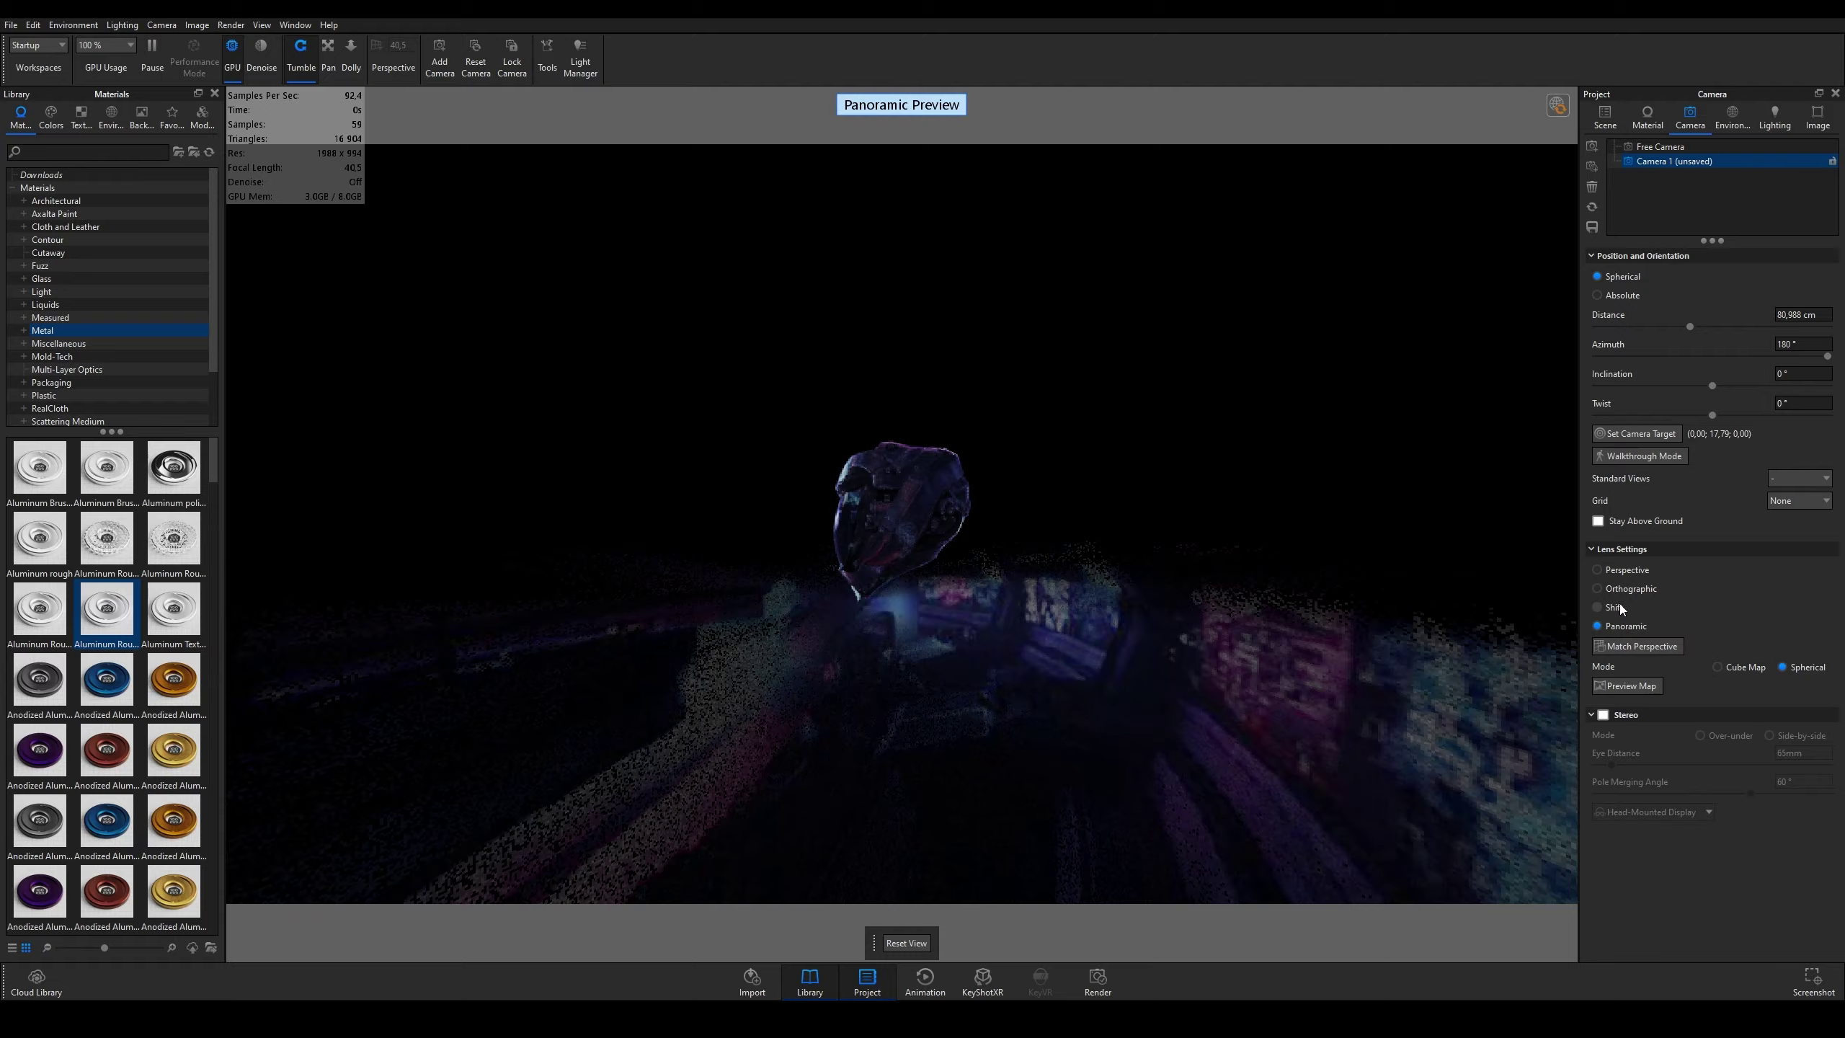
Step: Switch Camera 1 back to a Perspective lens with a 44 mm focal length
{"action": "left_click", "coordinate": [1605, 570]}
{"action": "left_click_drag", "start_coordinate": [1640, 681], "coordinate": [1645, 682]}
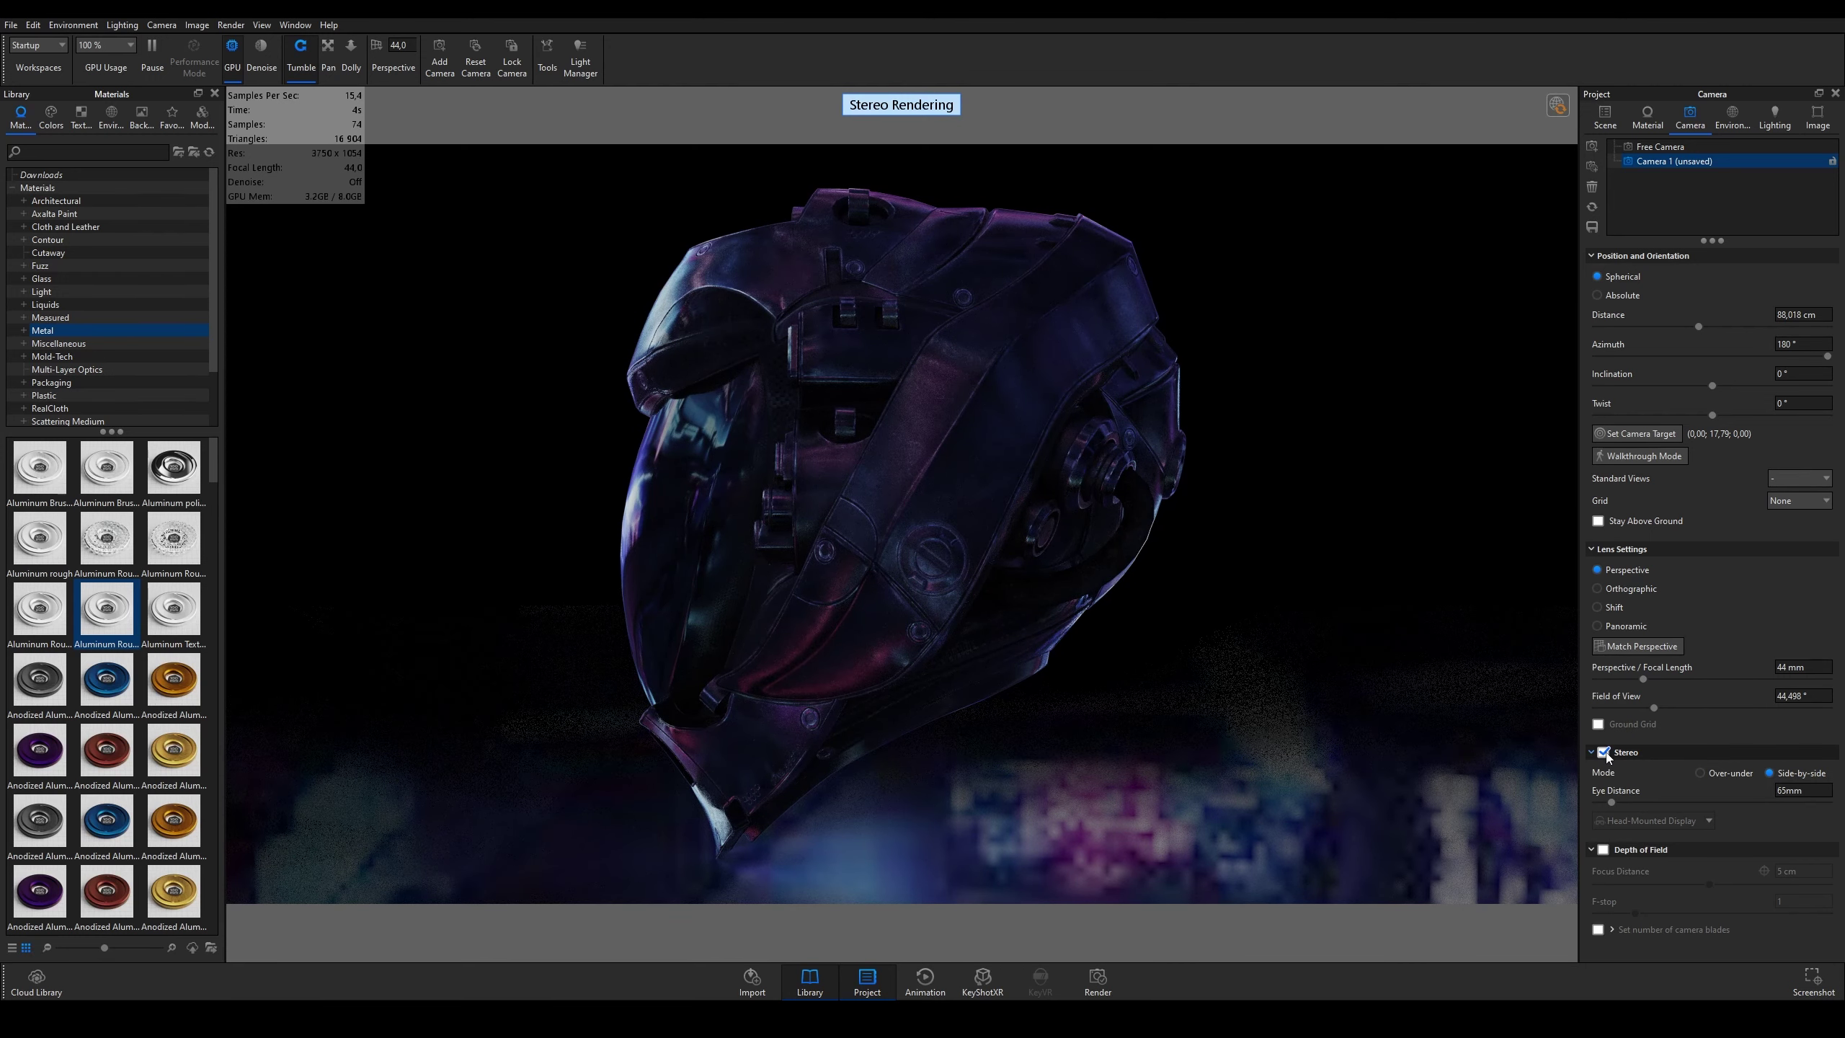
Step: Turn off Stereo, enable Depth of Field, and move the camera closer to the helmet
{"action": "left_click", "coordinate": [1603, 753]}
{"action": "left_click", "coordinate": [1604, 849]}
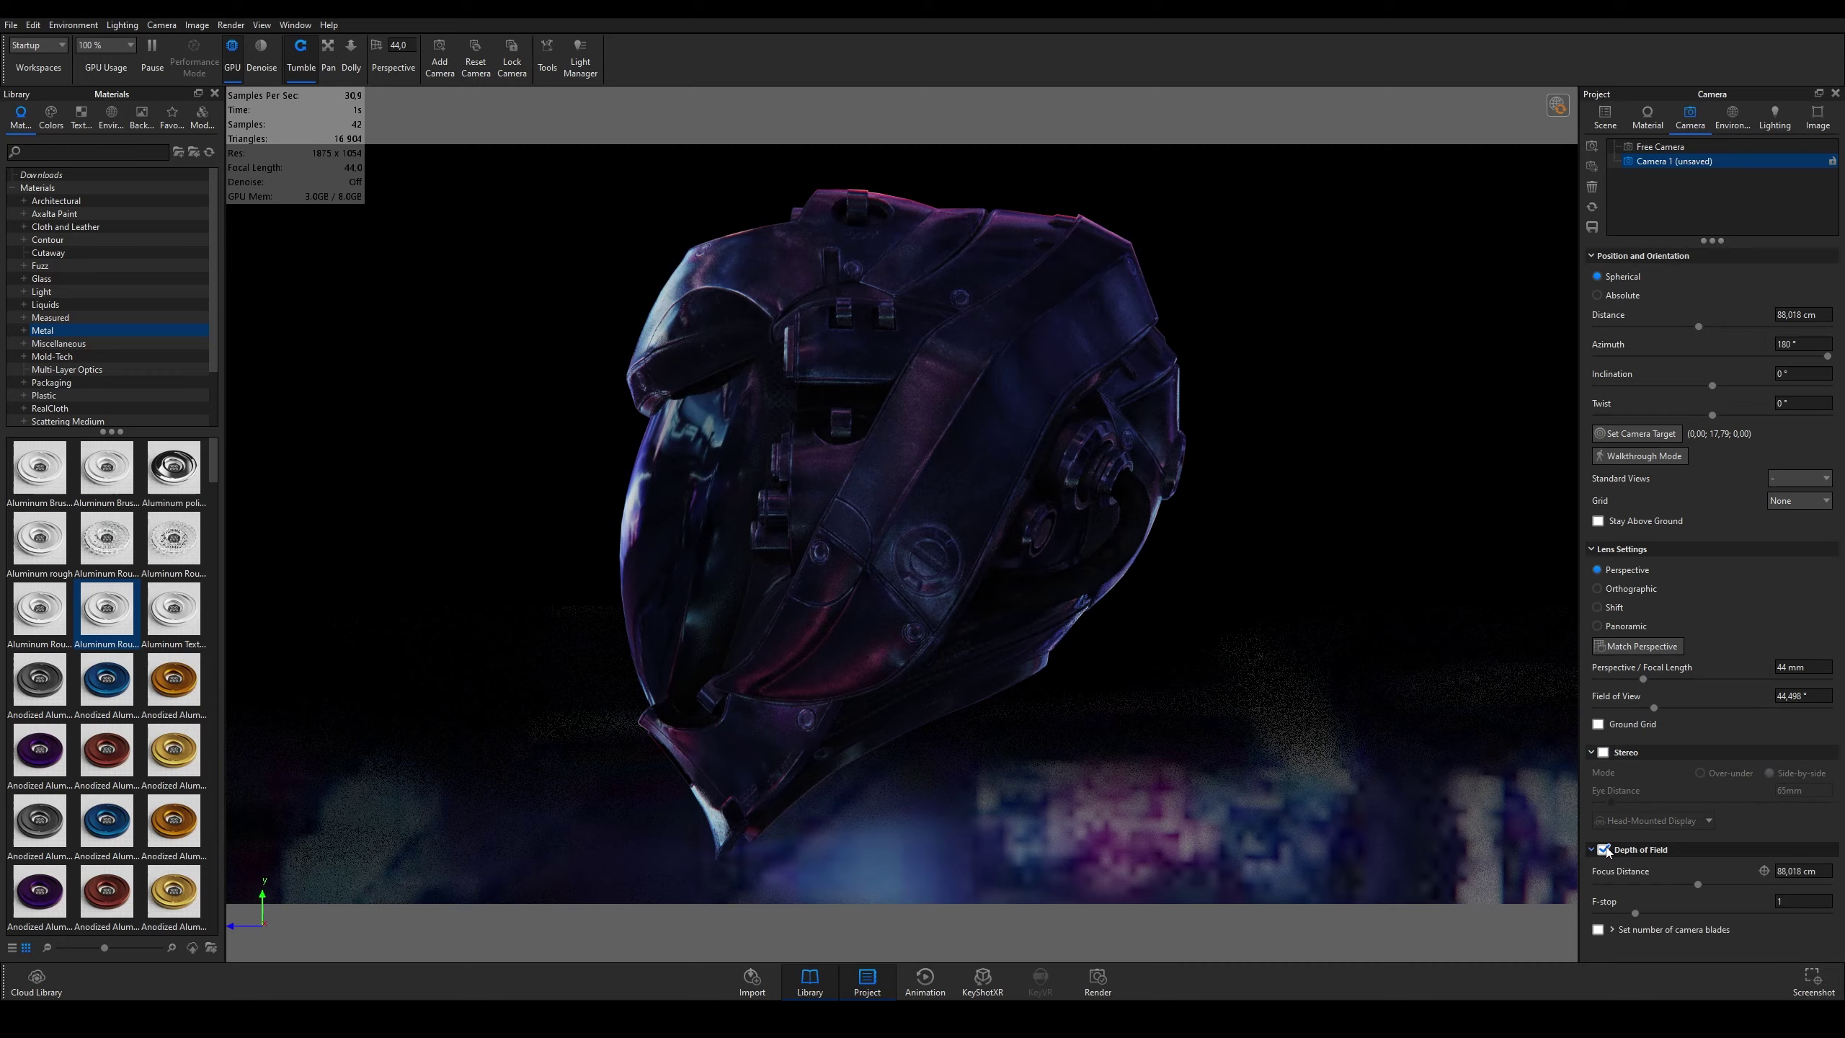
{"action": "left_click_drag", "start_coordinate": [981, 530], "coordinate": [1050, 528]}
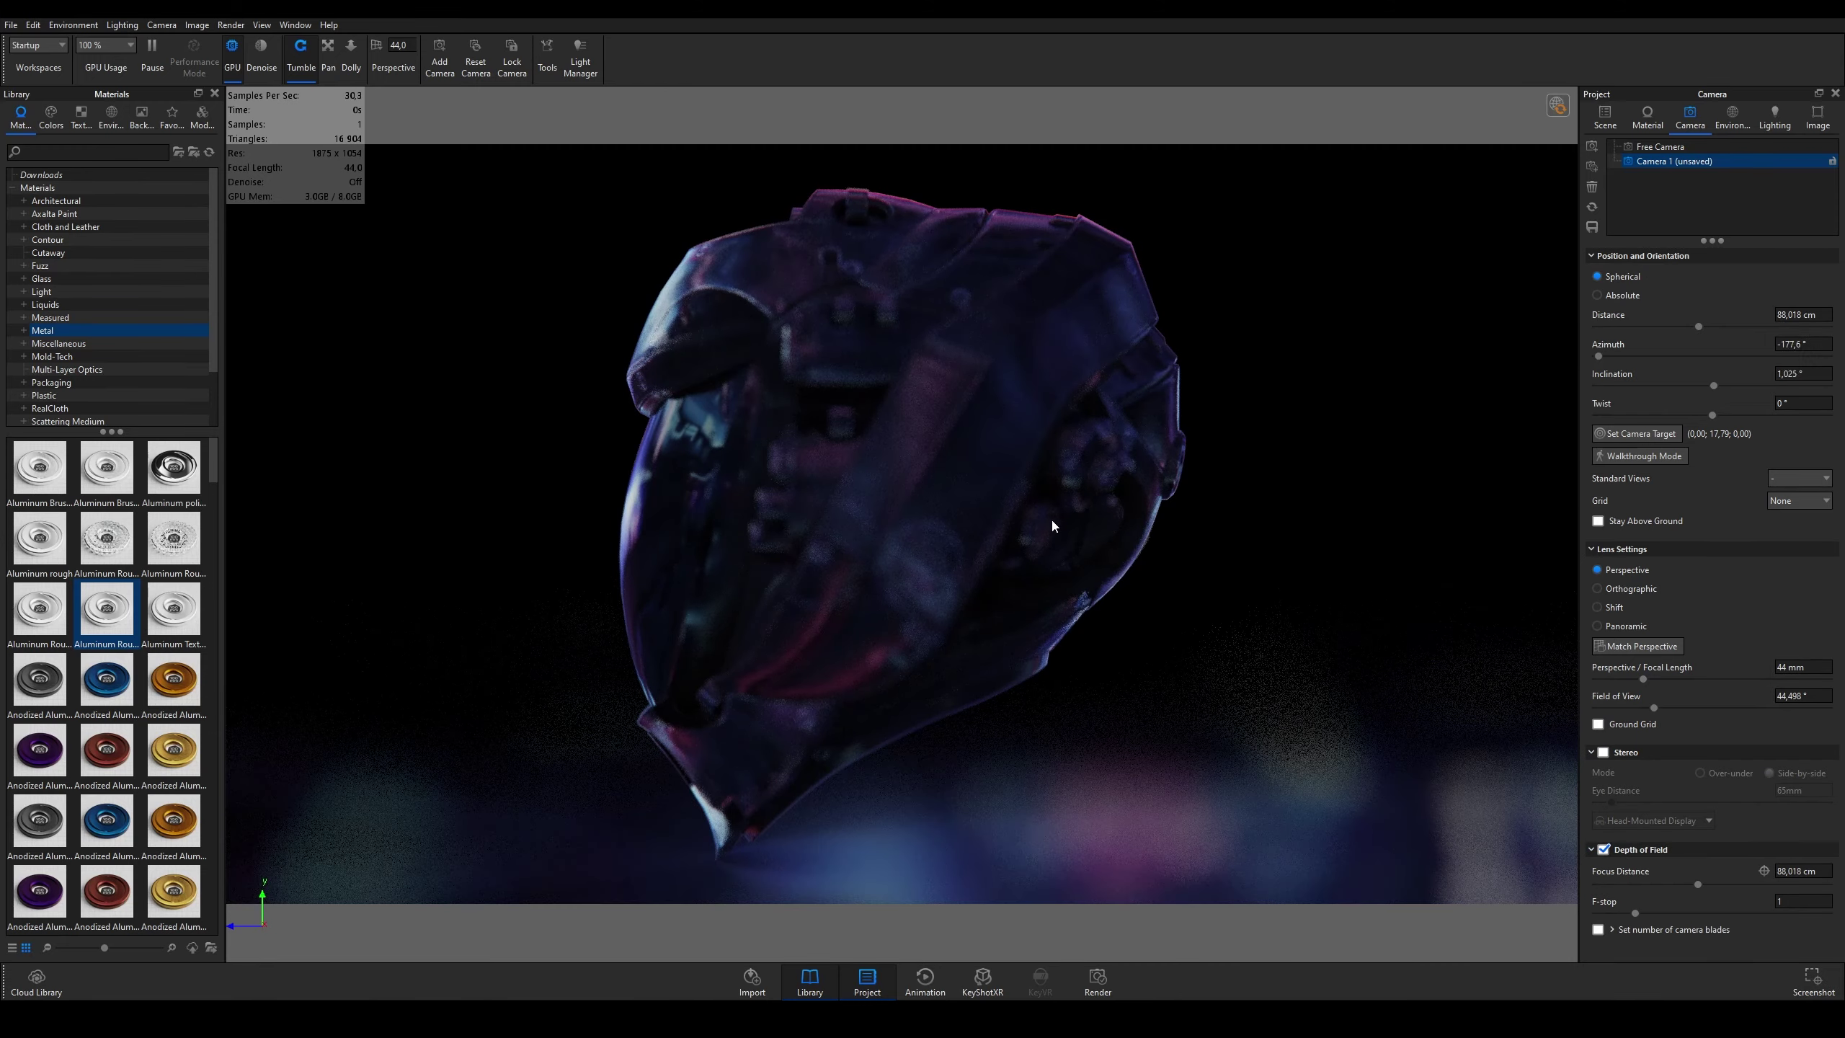
{"action": "mouse_move", "coordinate": [1163, 519]}
{"action": "left_mouse_down"}
{"action": "mouse_move", "coordinate": [1268, 494]}
{"action": "mouse_move", "coordinate": [1128, 479]}
{"action": "left_mouse_up"}
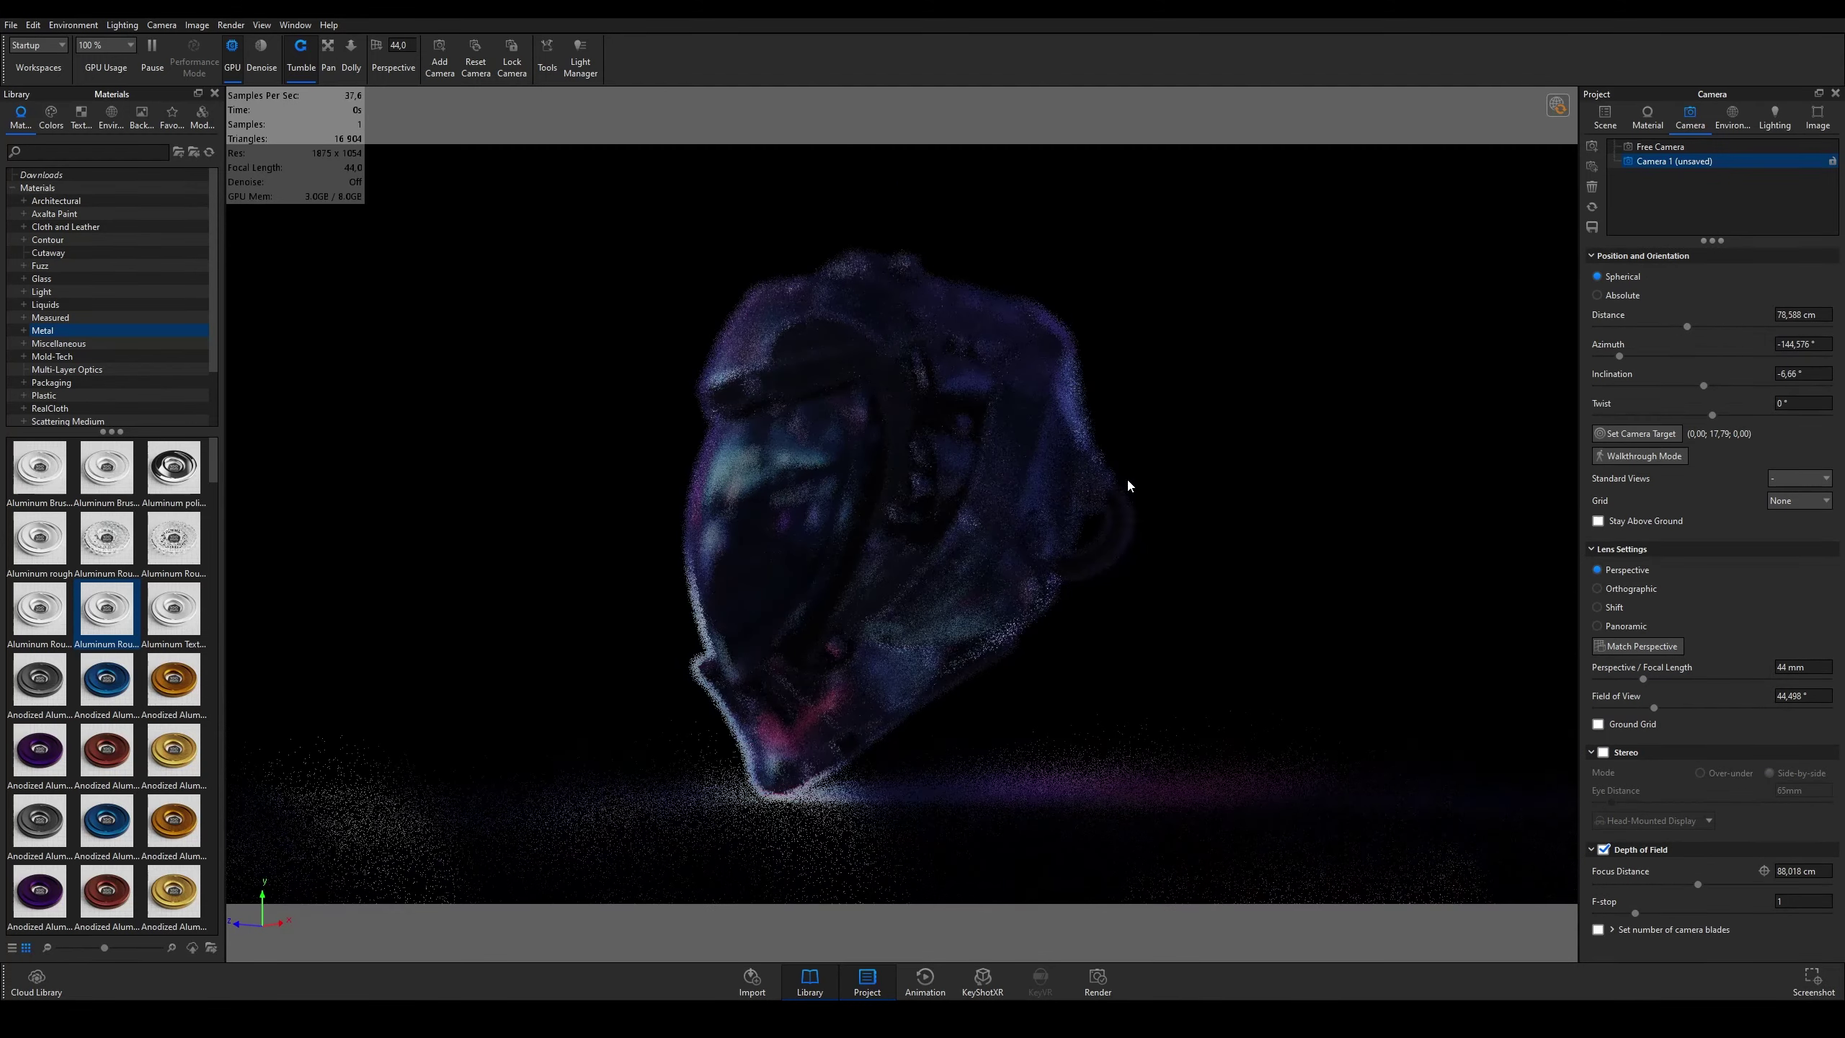
{"action": "scroll", "coordinate": [1128, 486], "scroll_direction": "up", "scroll_amount": 3}
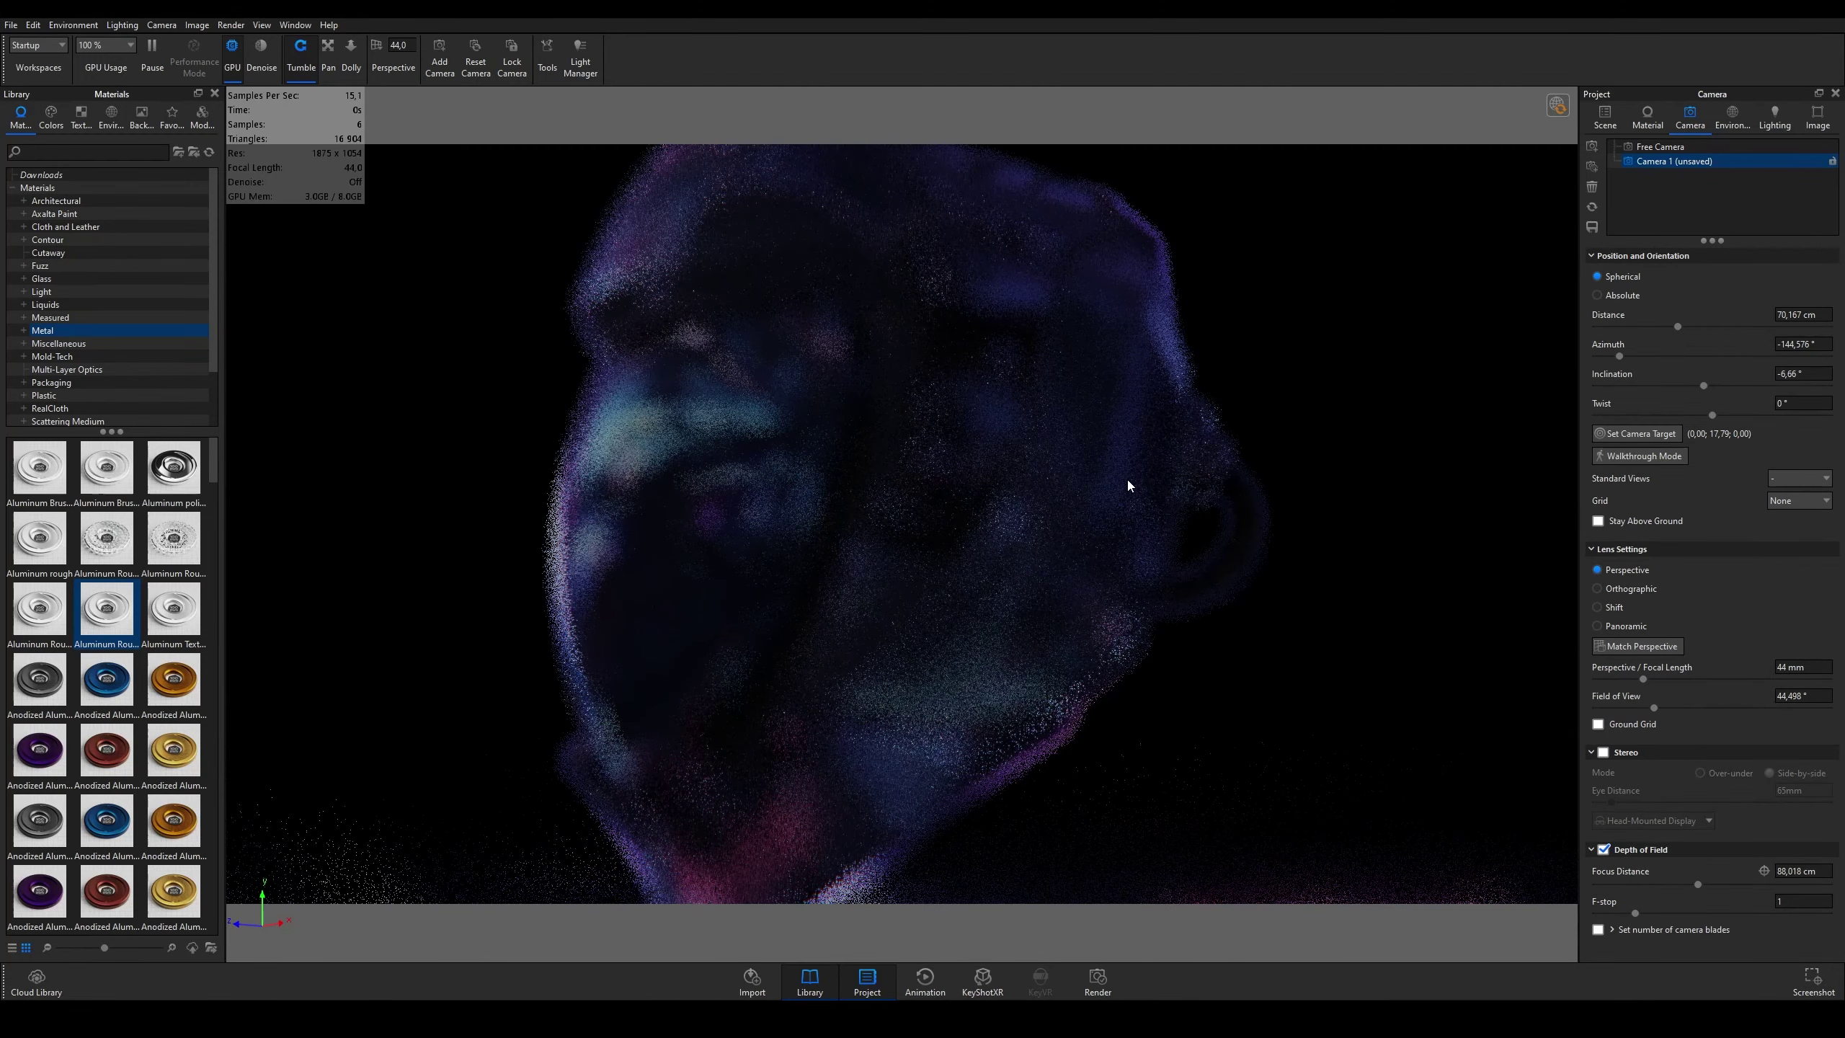
Step: Pick the focus point on the helmet's visor at about 59.7 cm
{"action": "left_click", "coordinate": [1763, 871]}
{"action": "left_click", "coordinate": [916, 522]}
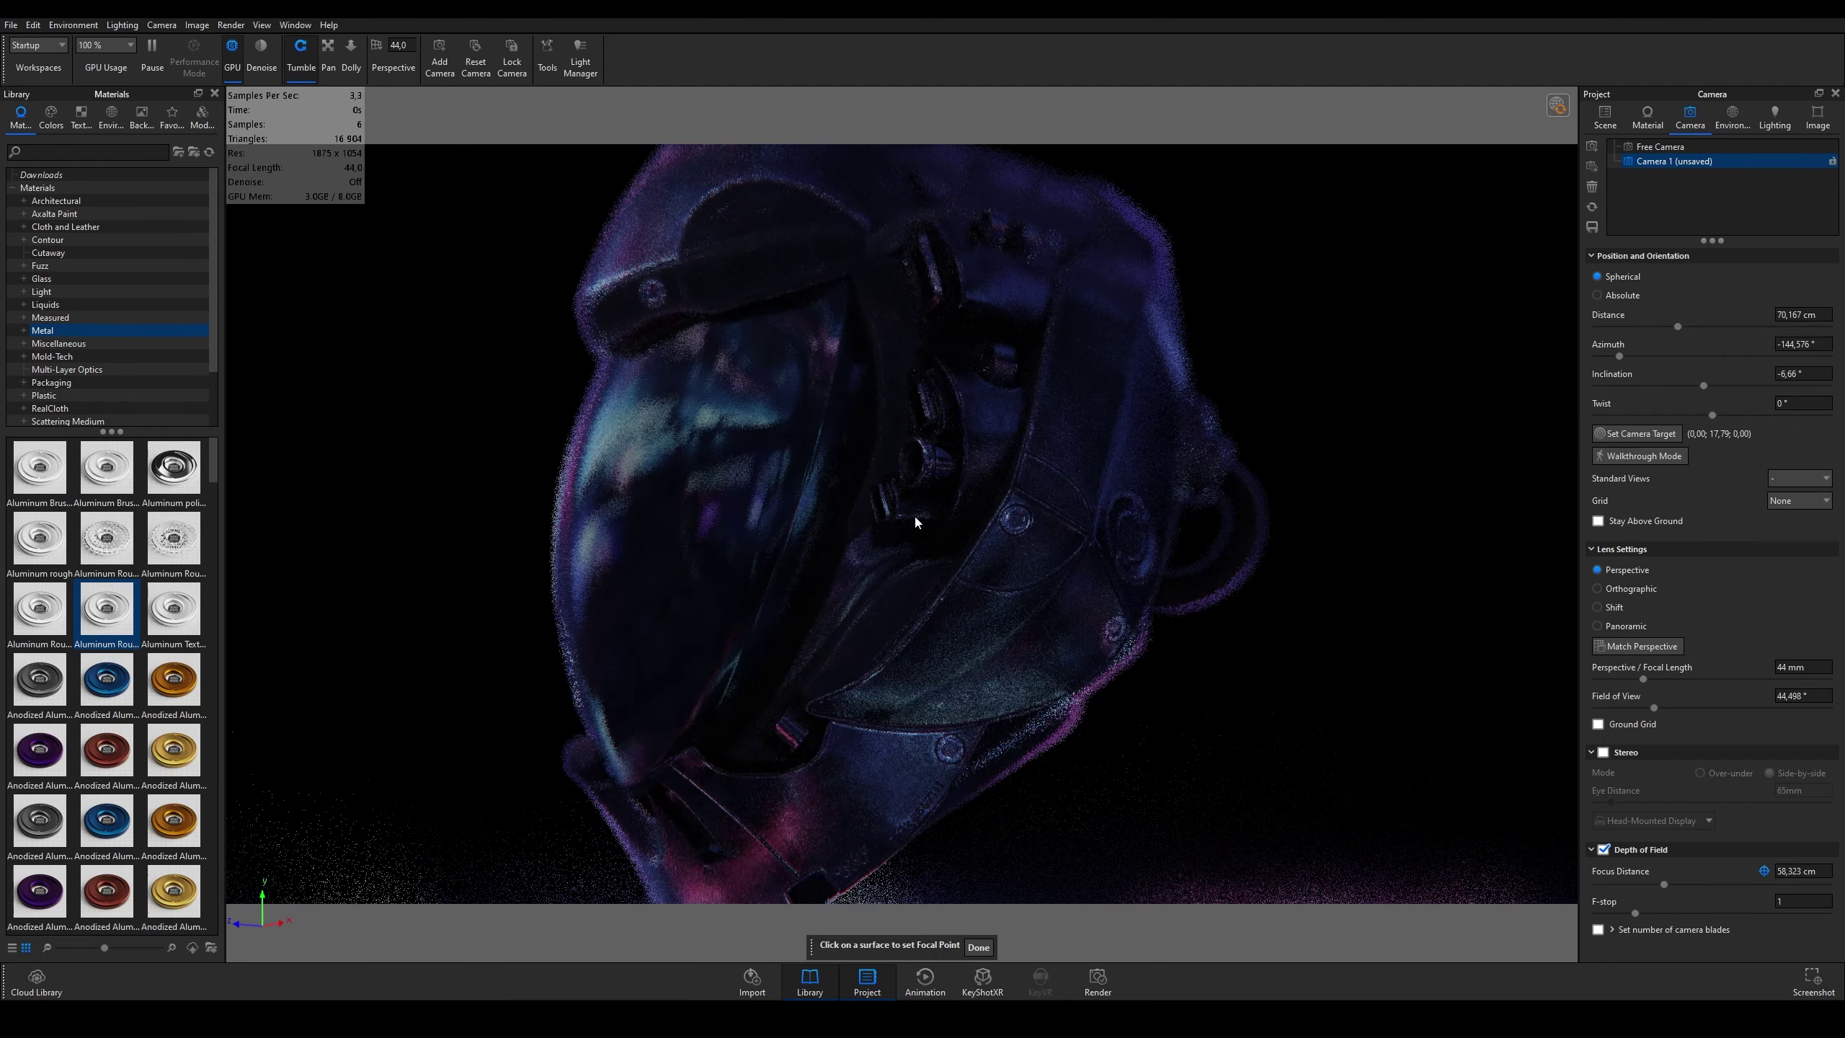
{"action": "left_click", "coordinate": [1764, 871]}
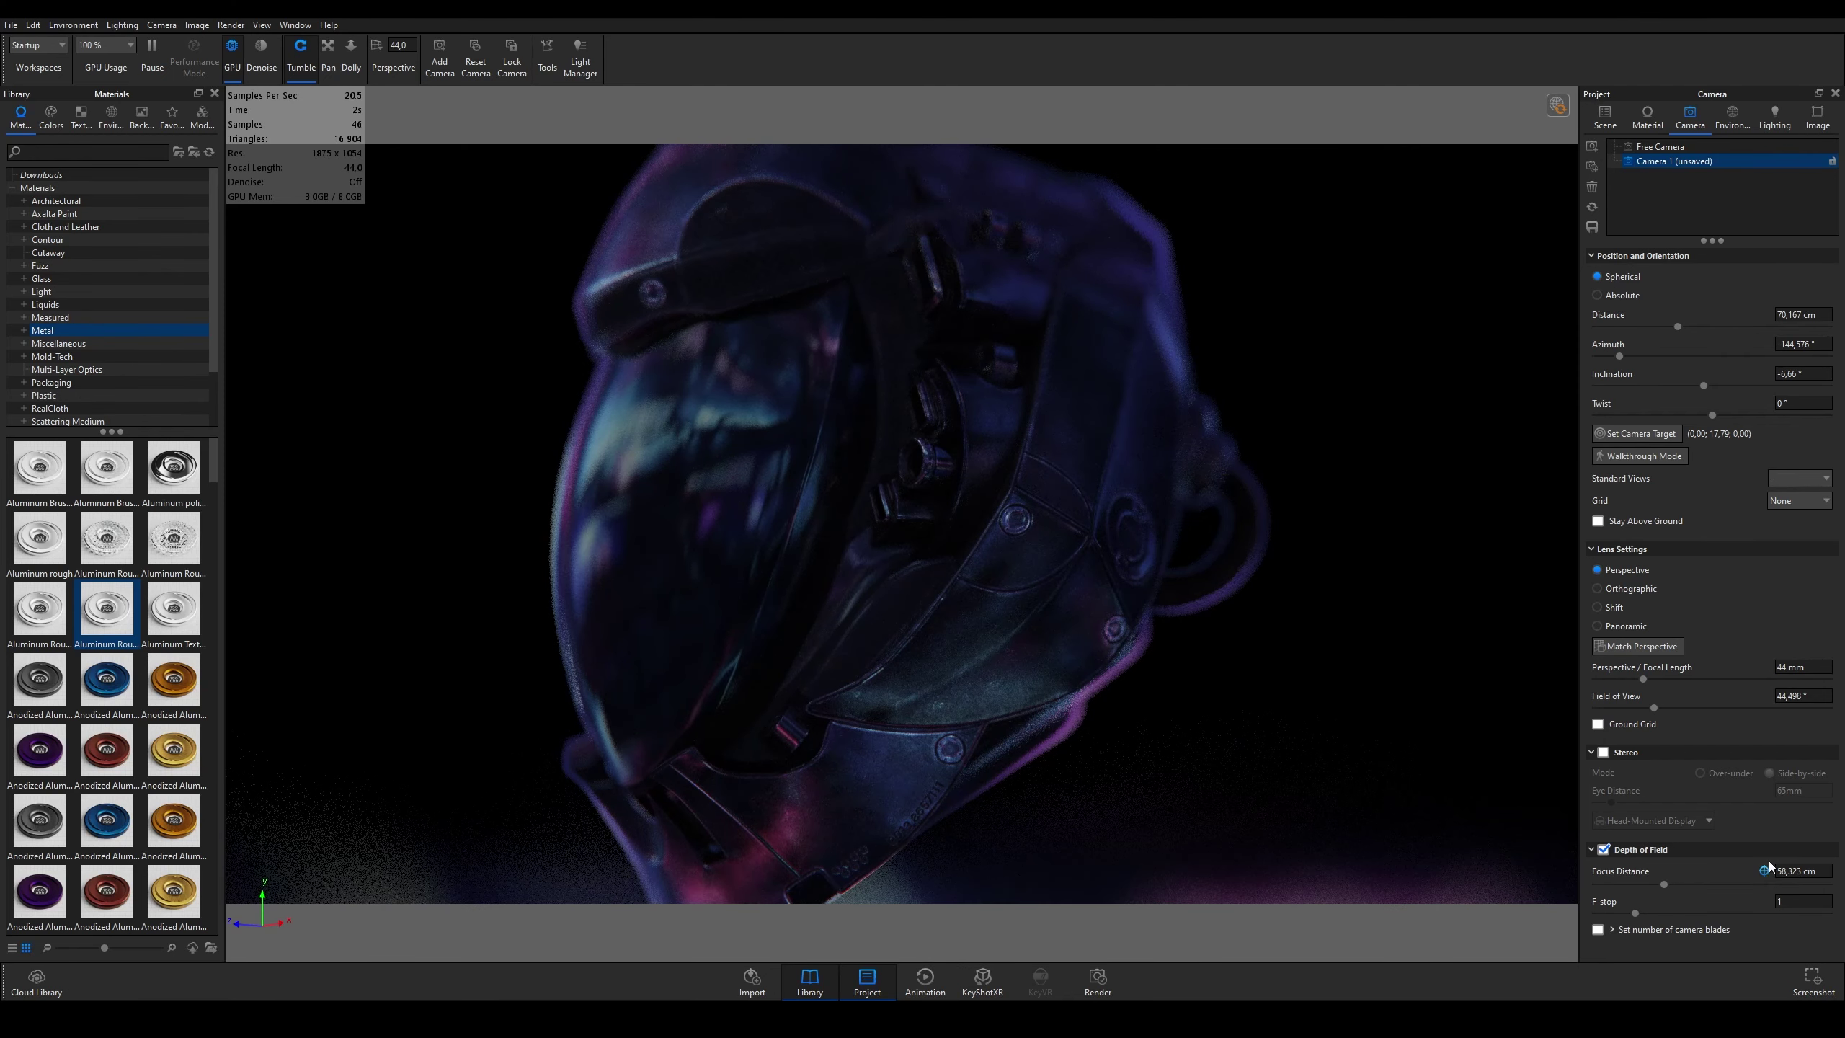
{"action": "mouse_move", "coordinate": [793, 478]}
{"action": "left_mouse_down"}
{"action": "mouse_move", "coordinate": [915, 524]}
{"action": "mouse_move", "coordinate": [977, 513]}
{"action": "left_mouse_up"}
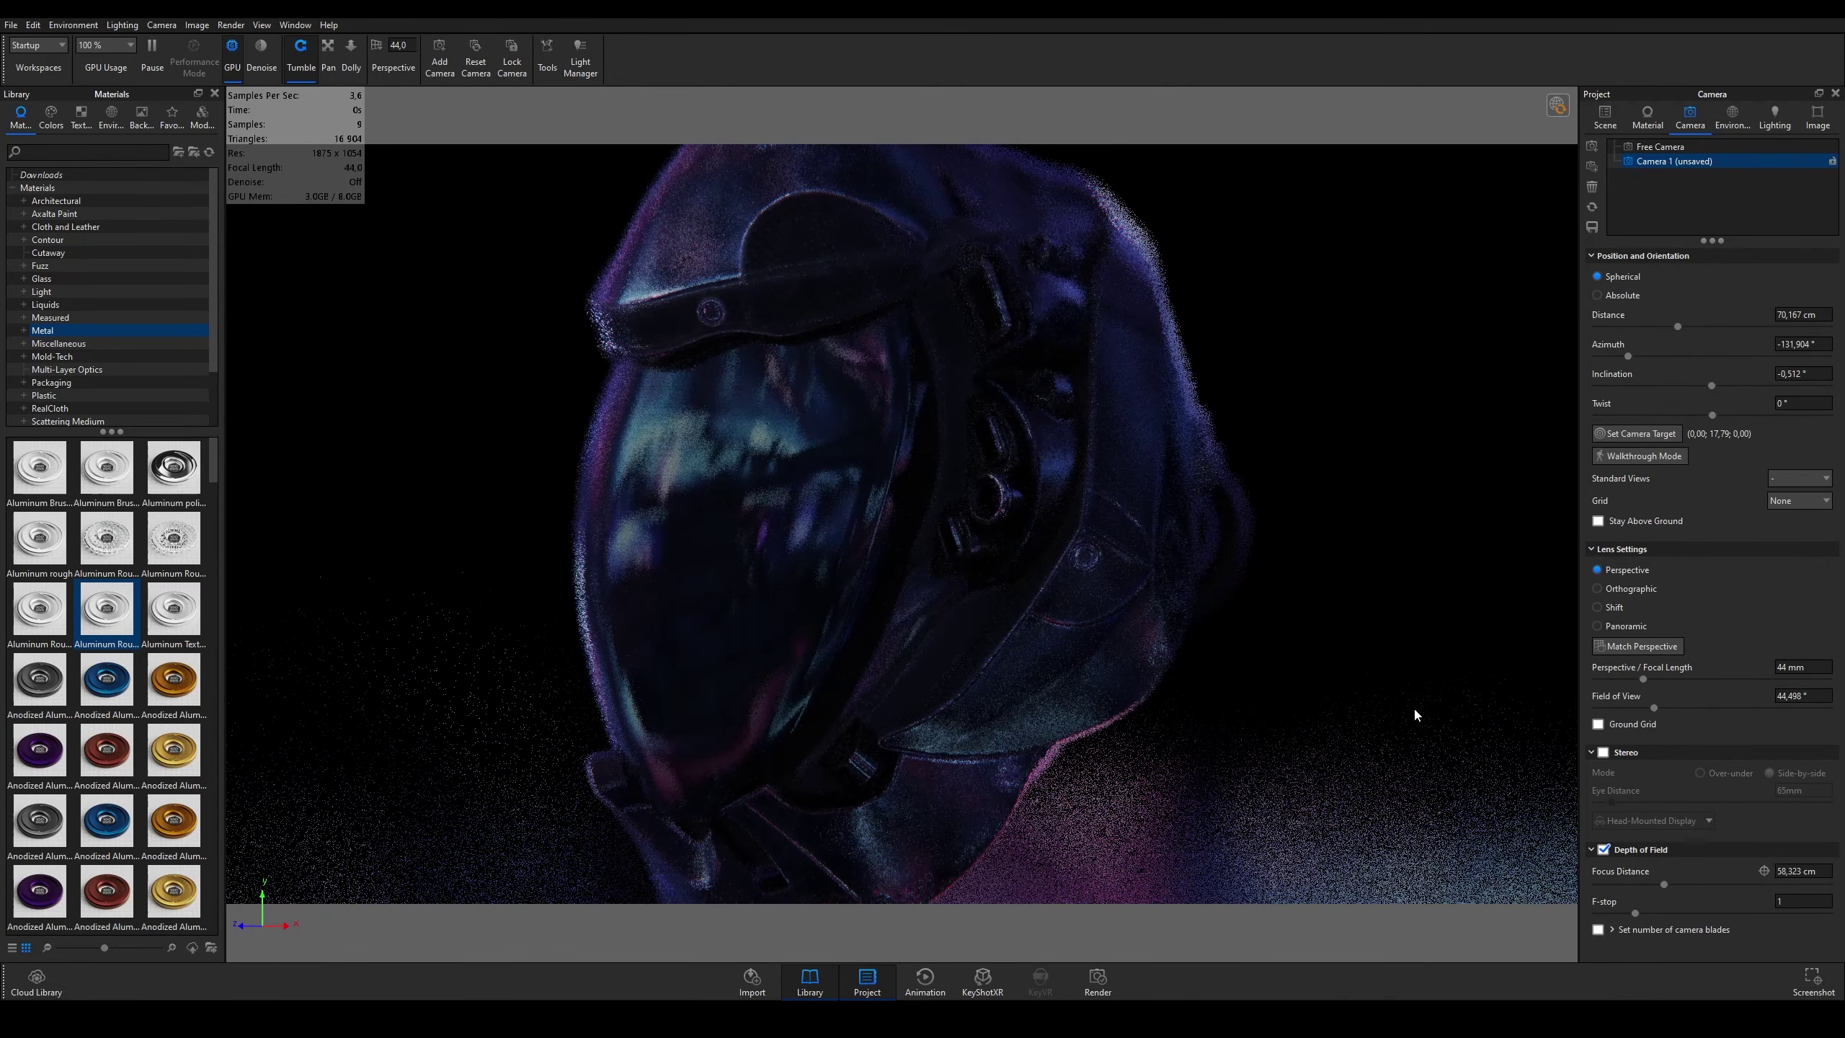
{"action": "left_click", "coordinate": [1764, 871]}
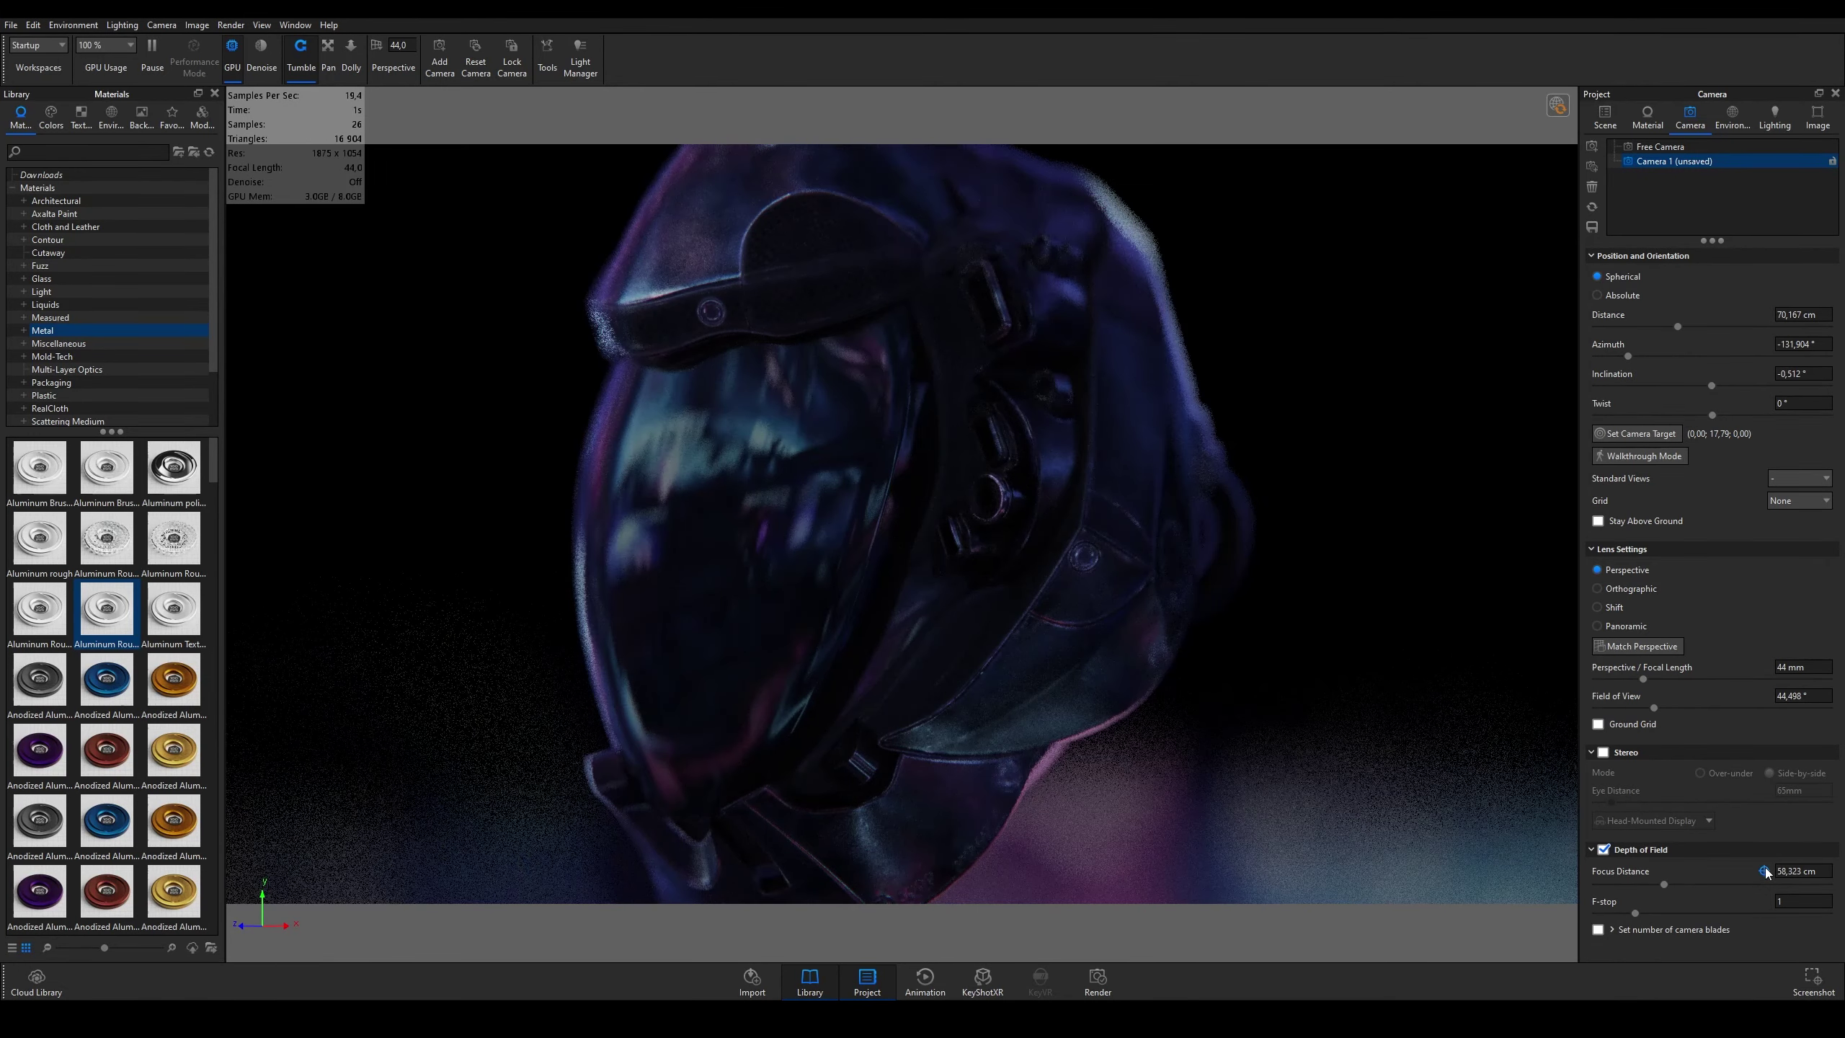
{"action": "left_click", "coordinate": [779, 483]}
{"action": "left_click", "coordinate": [1079, 326]}
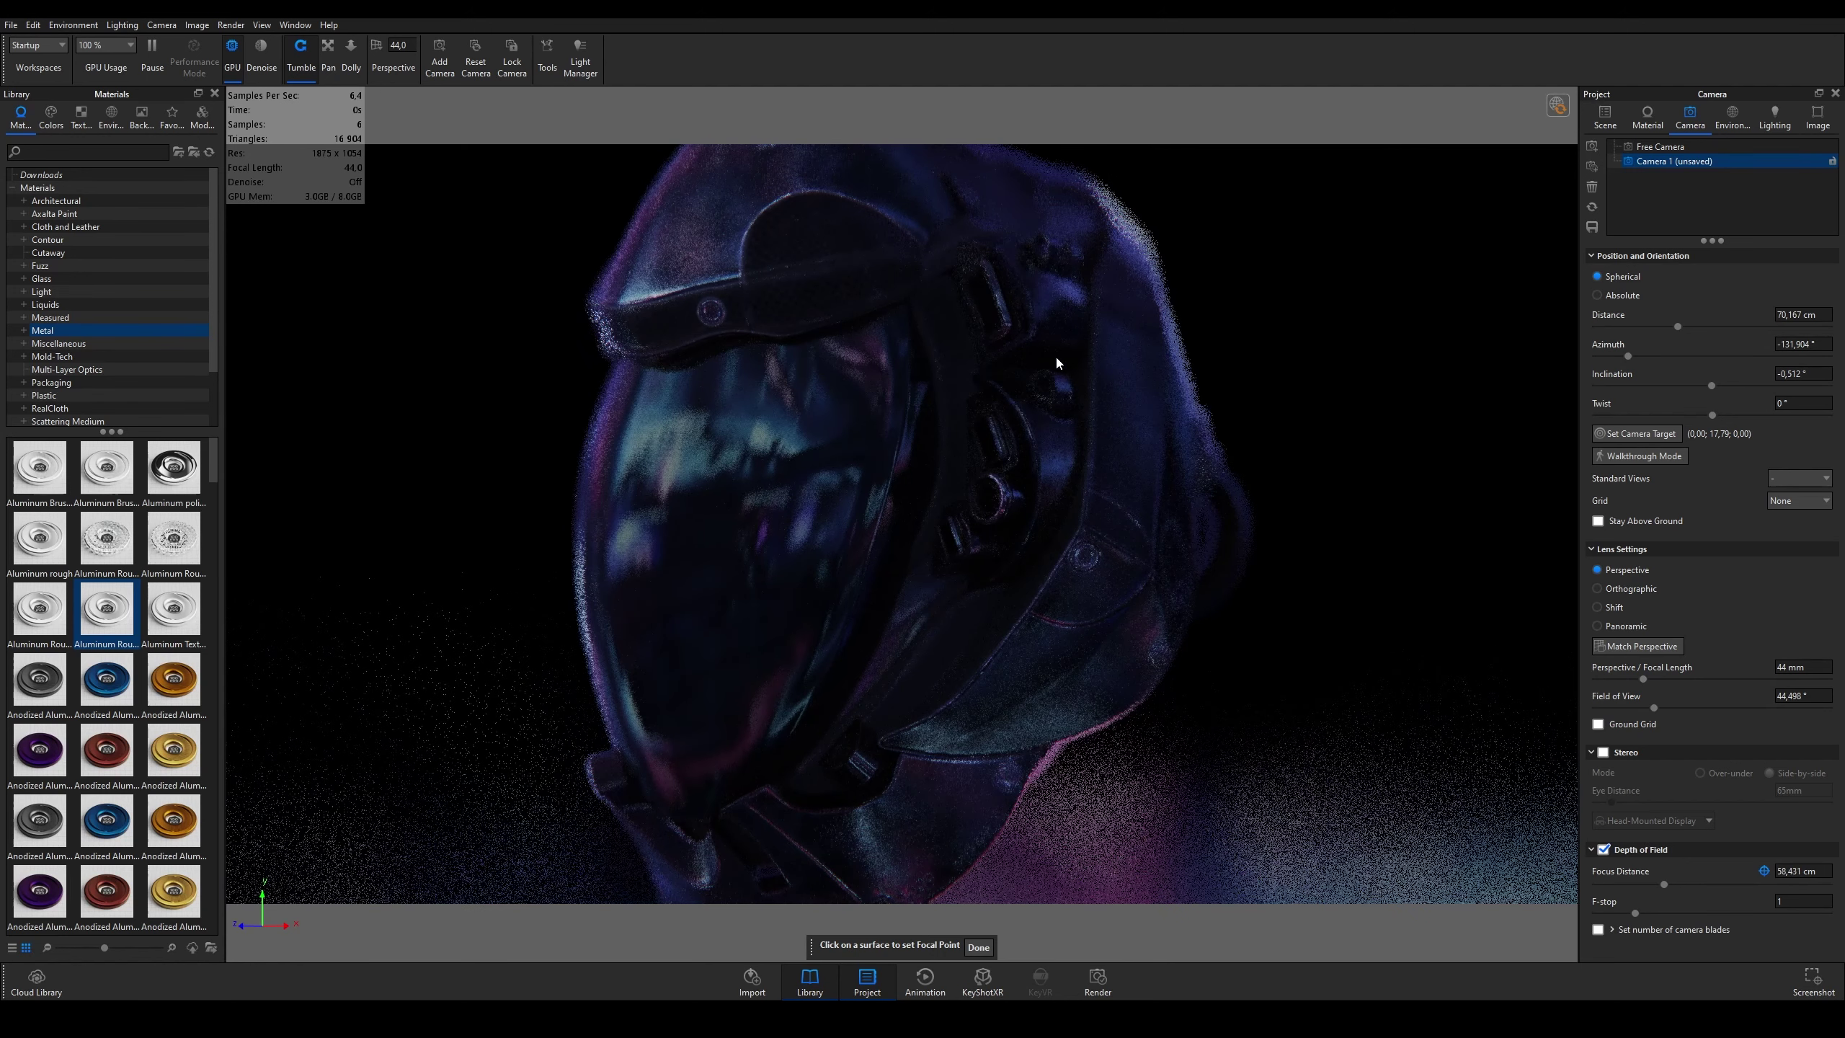
{"action": "left_click", "coordinate": [1079, 320]}
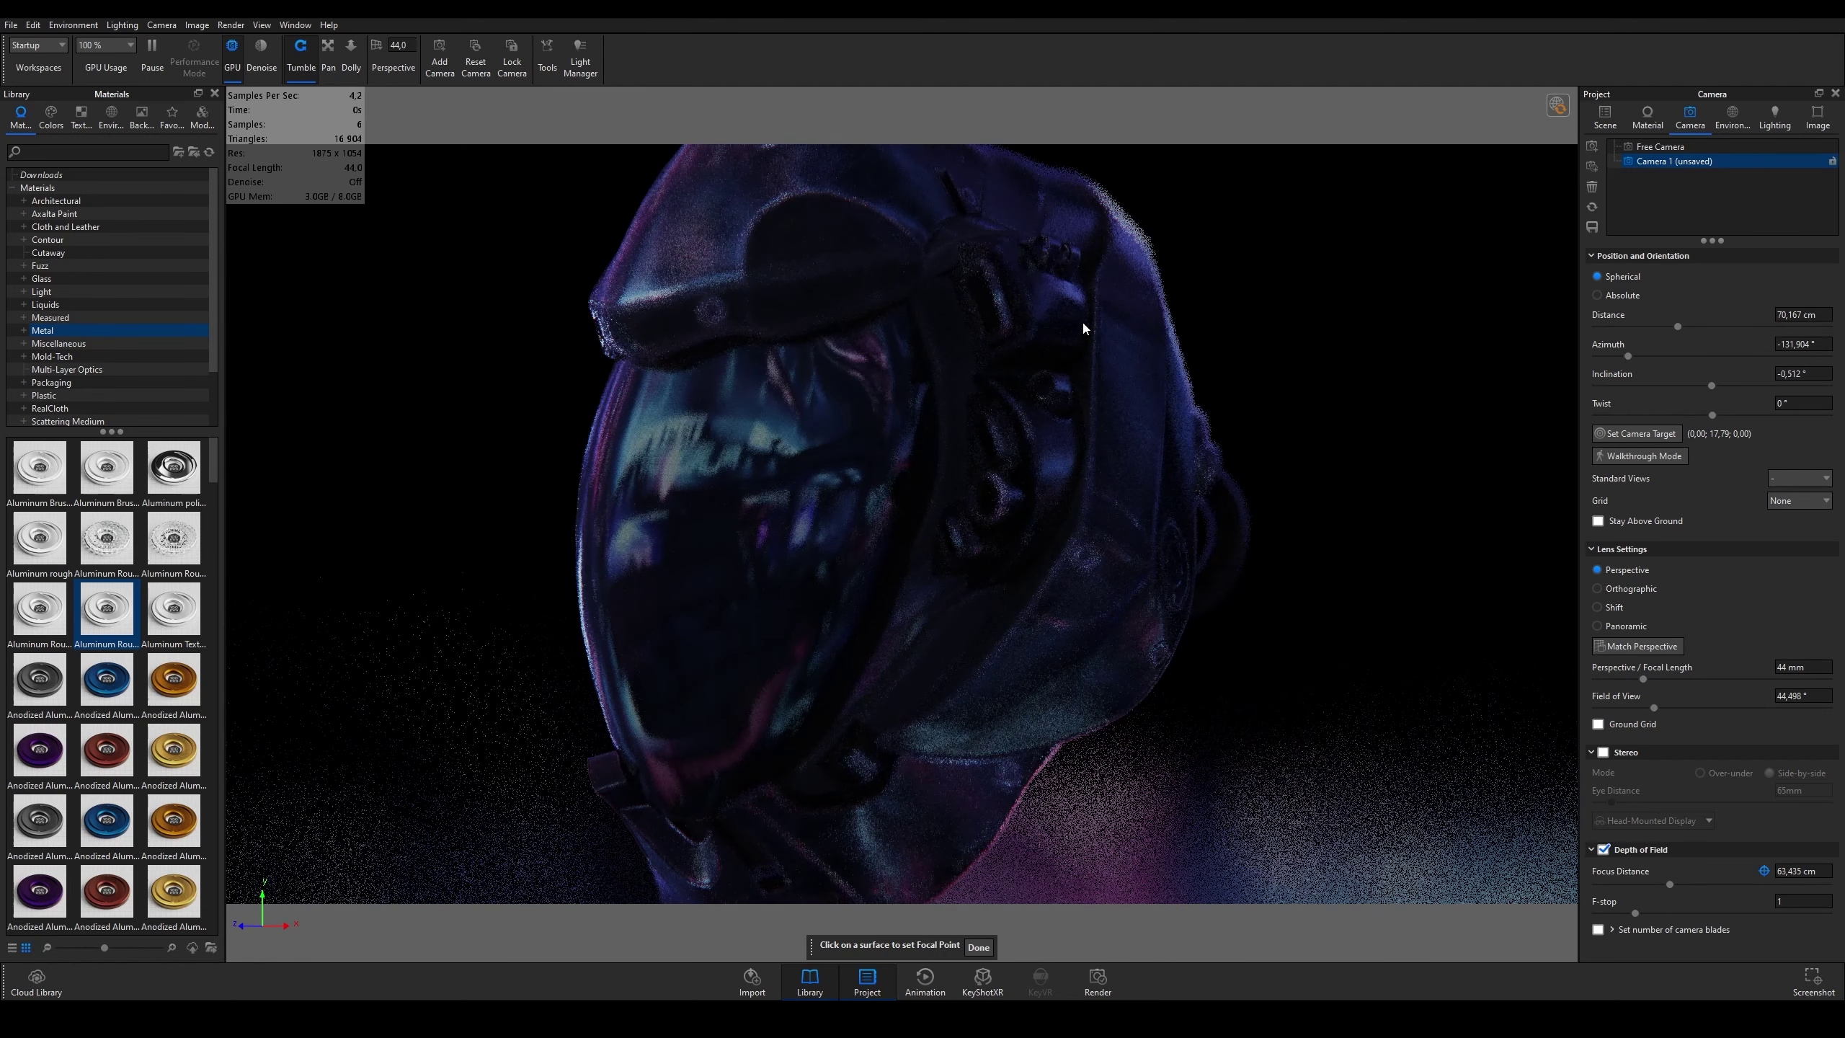
{"action": "left_click", "coordinate": [971, 525]}
{"action": "left_click", "coordinate": [1764, 872]}
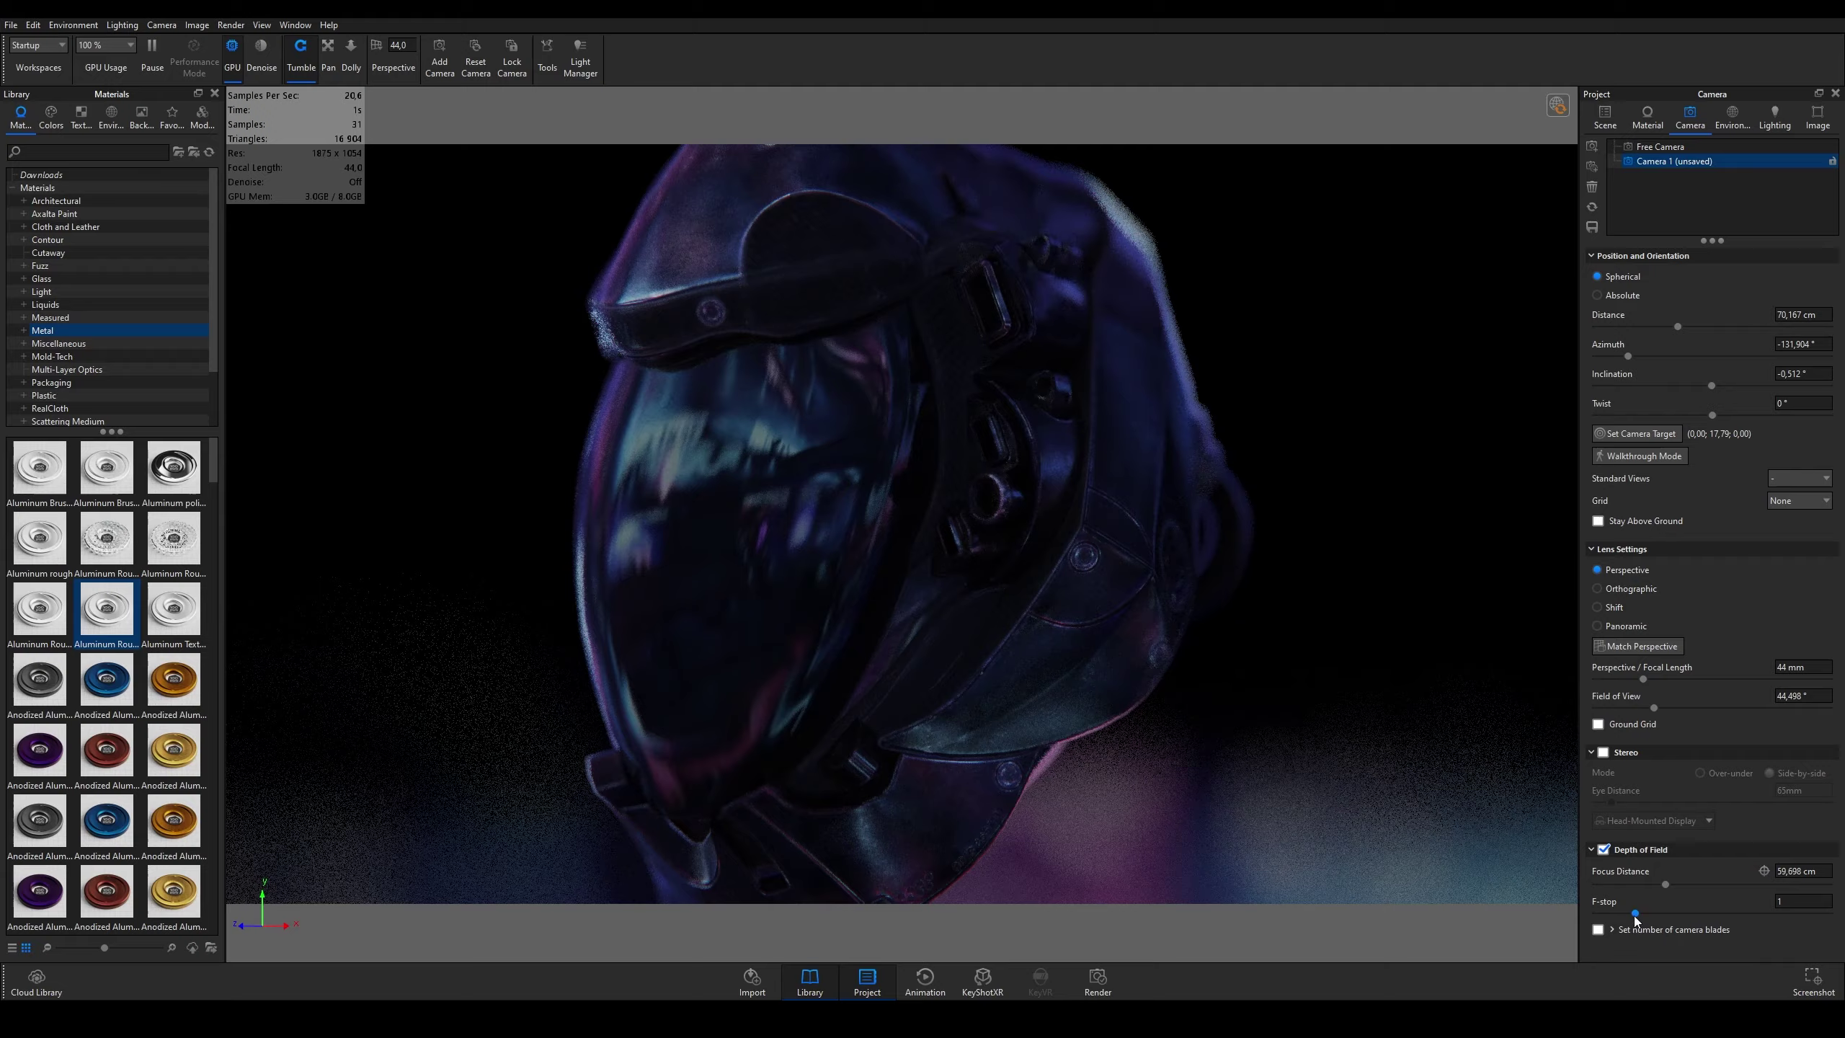
Step: Test minimum and high F-stop values, then set the F-stop to 1
{"action": "left_click_drag", "start_coordinate": [1635, 914], "coordinate": [1603, 914]}
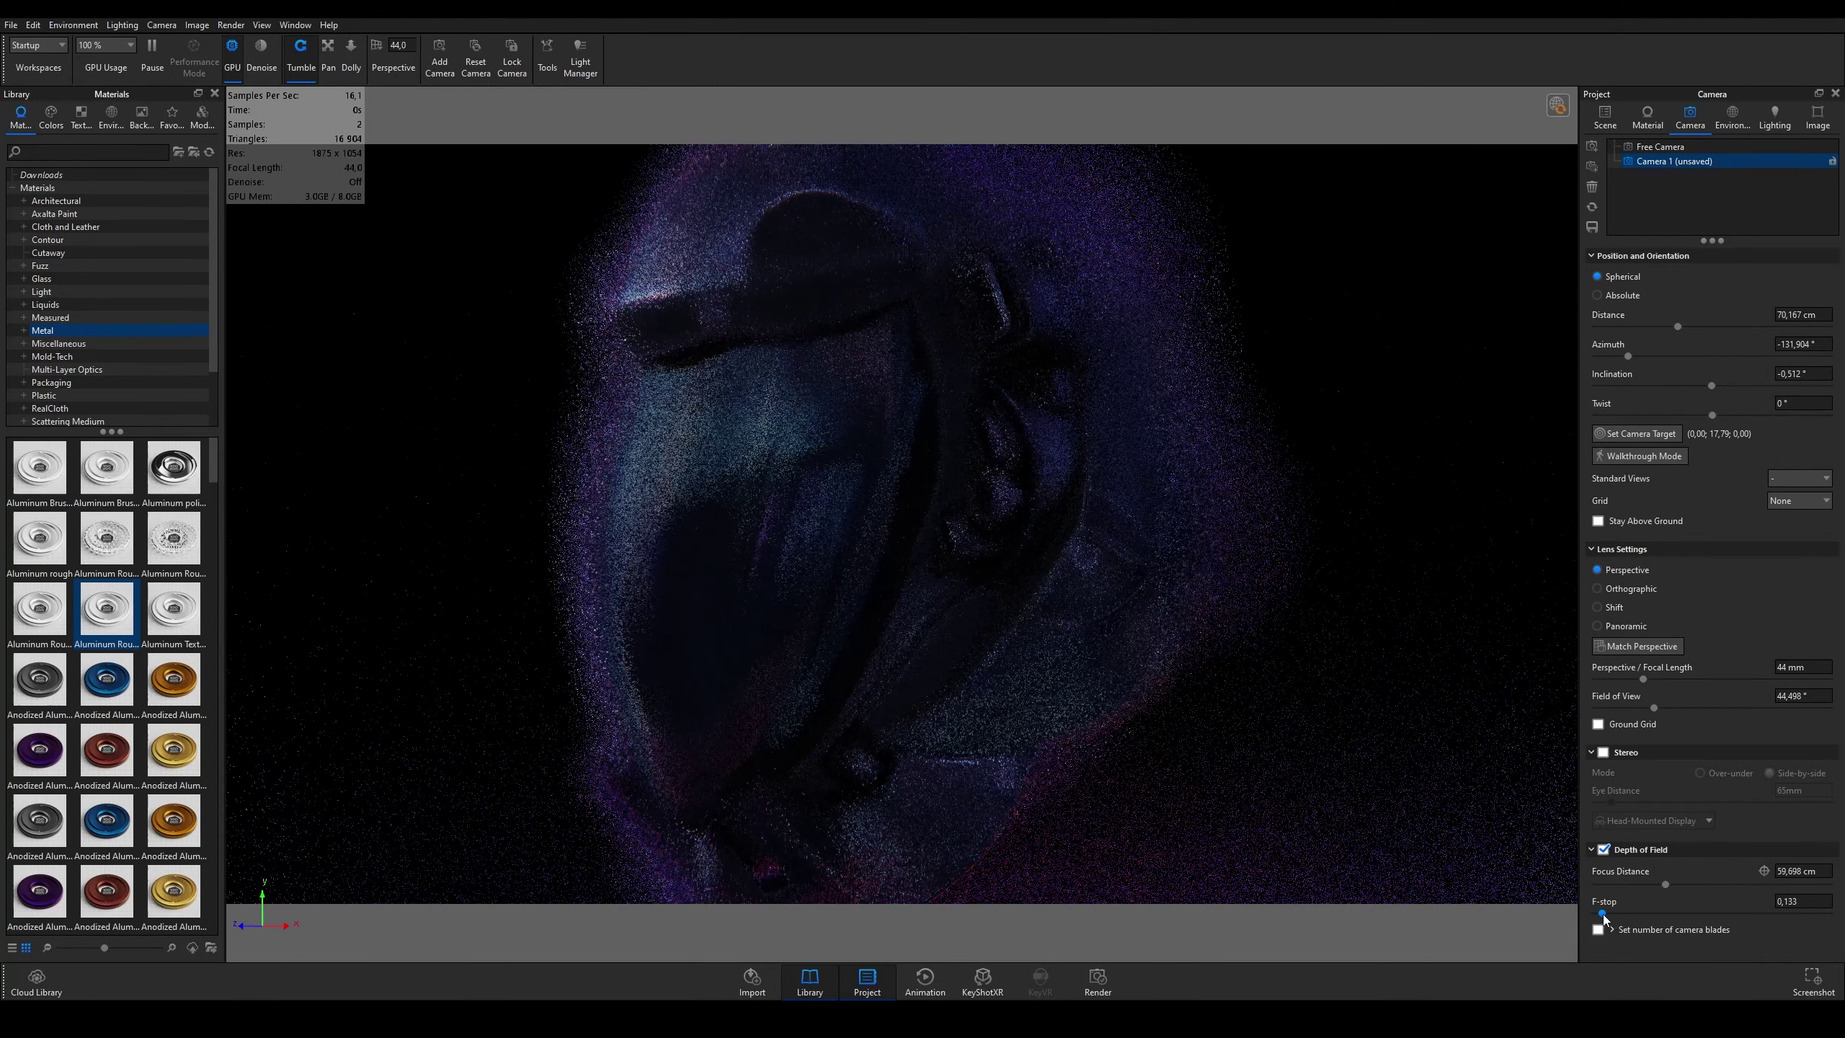
{"action": "left_click_drag", "start_coordinate": [1603, 914], "coordinate": [1632, 914]}
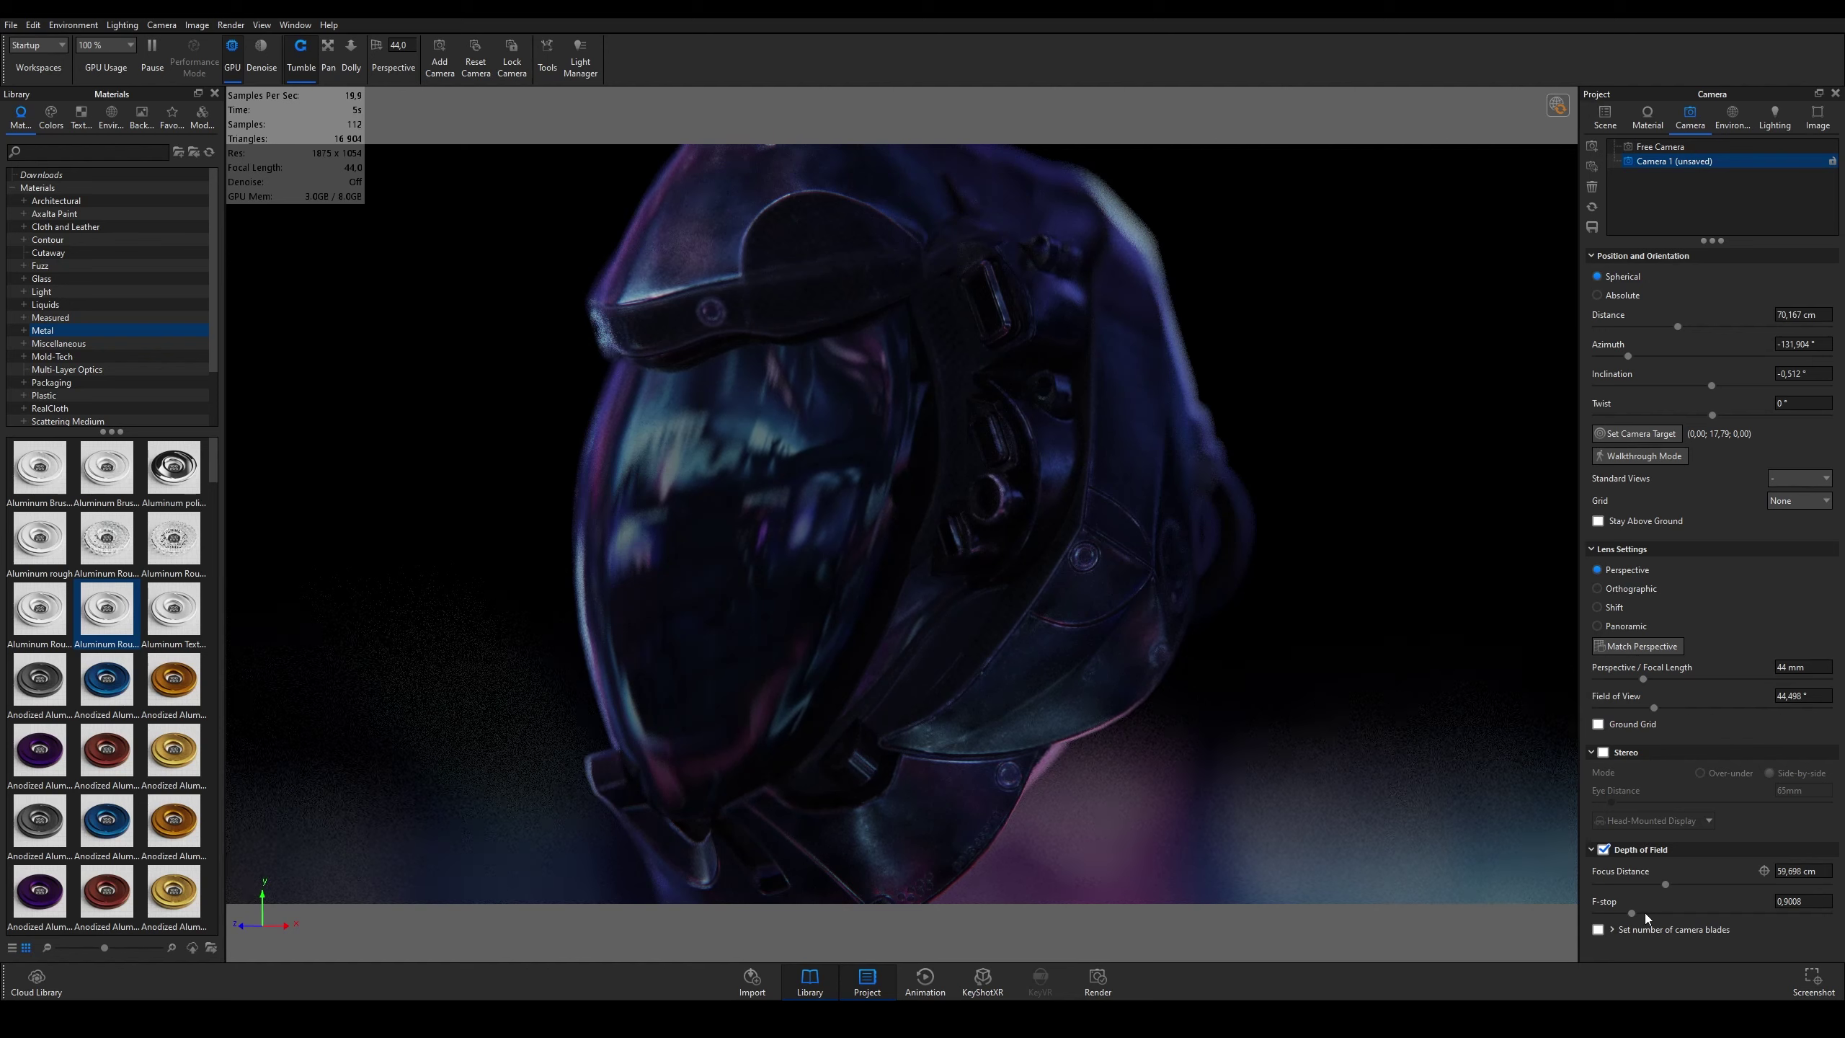
{"action": "mouse_move", "coordinate": [1632, 914]}
{"action": "left_mouse_down"}
{"action": "mouse_move", "coordinate": [1827, 914]}
{"action": "mouse_move", "coordinate": [1813, 916]}
{"action": "left_mouse_up"}
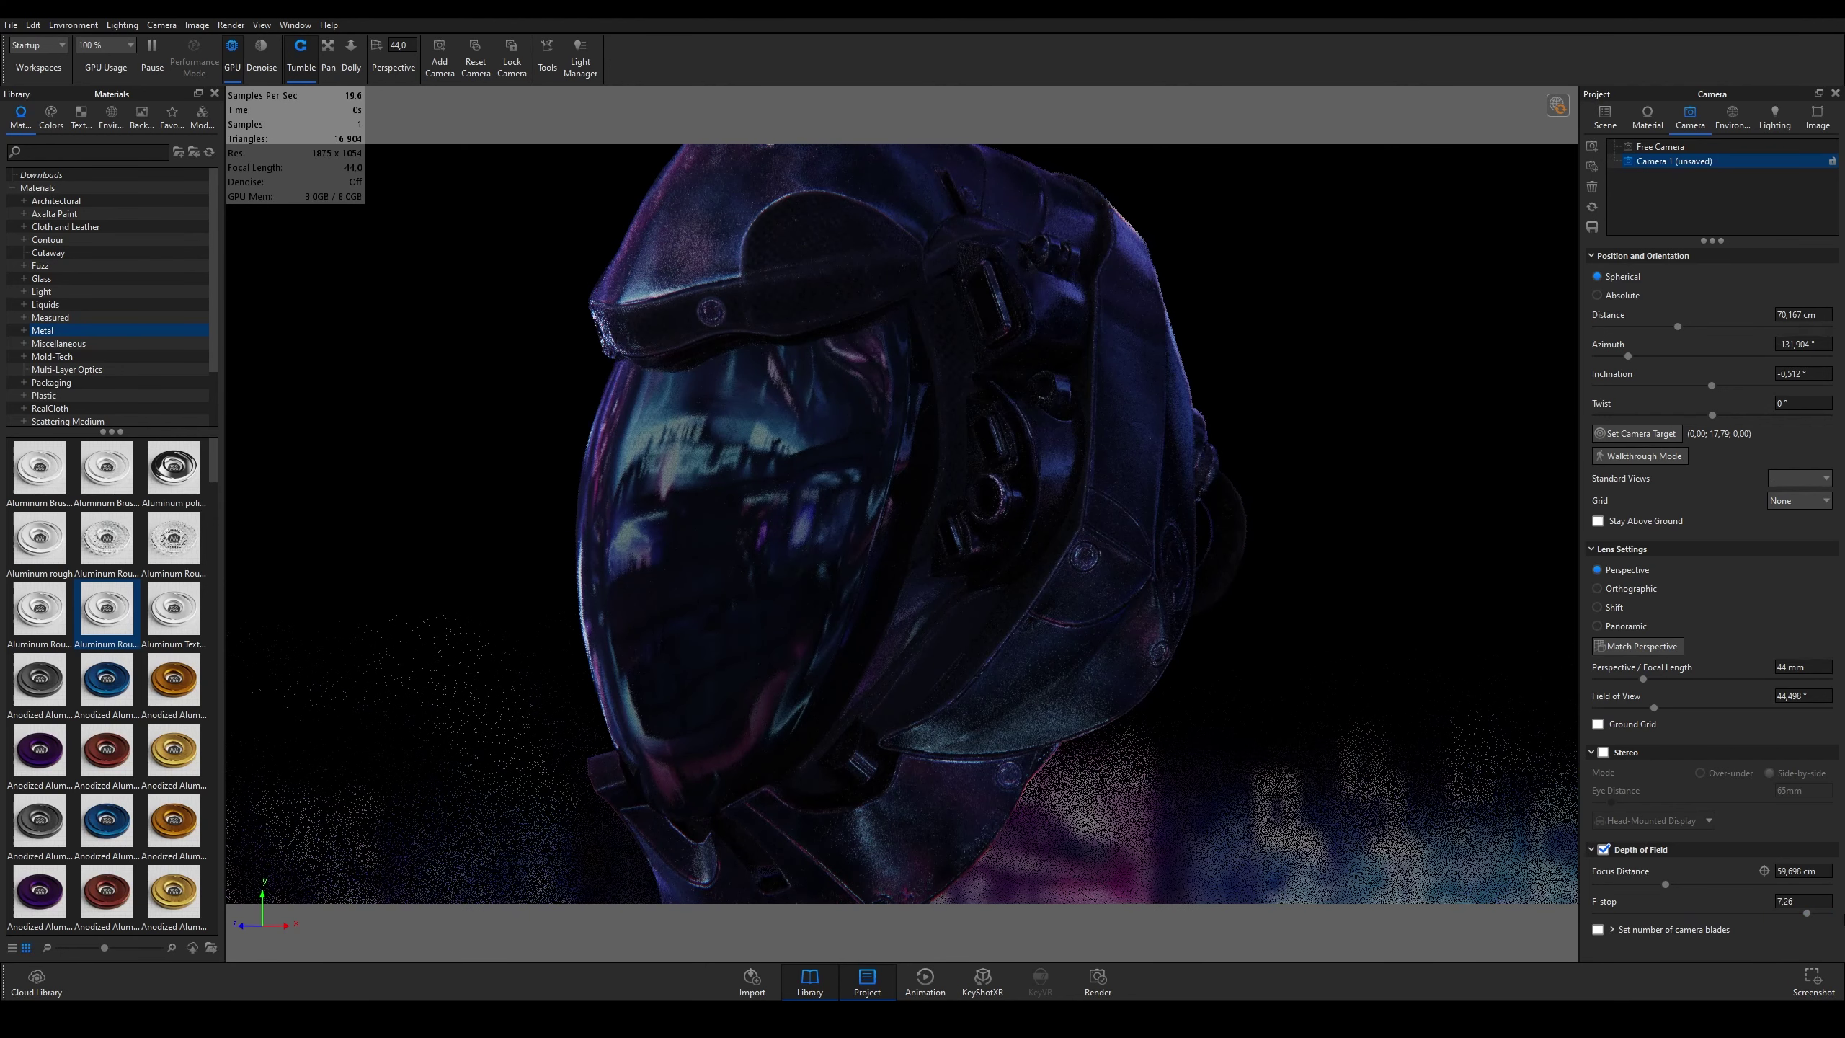
{"action": "mouse_move", "coordinate": [1814, 919]}
{"action": "left_mouse_down"}
{"action": "mouse_move", "coordinate": [1564, 923]}
{"action": "mouse_move", "coordinate": [1719, 914]}
{"action": "left_mouse_up"}
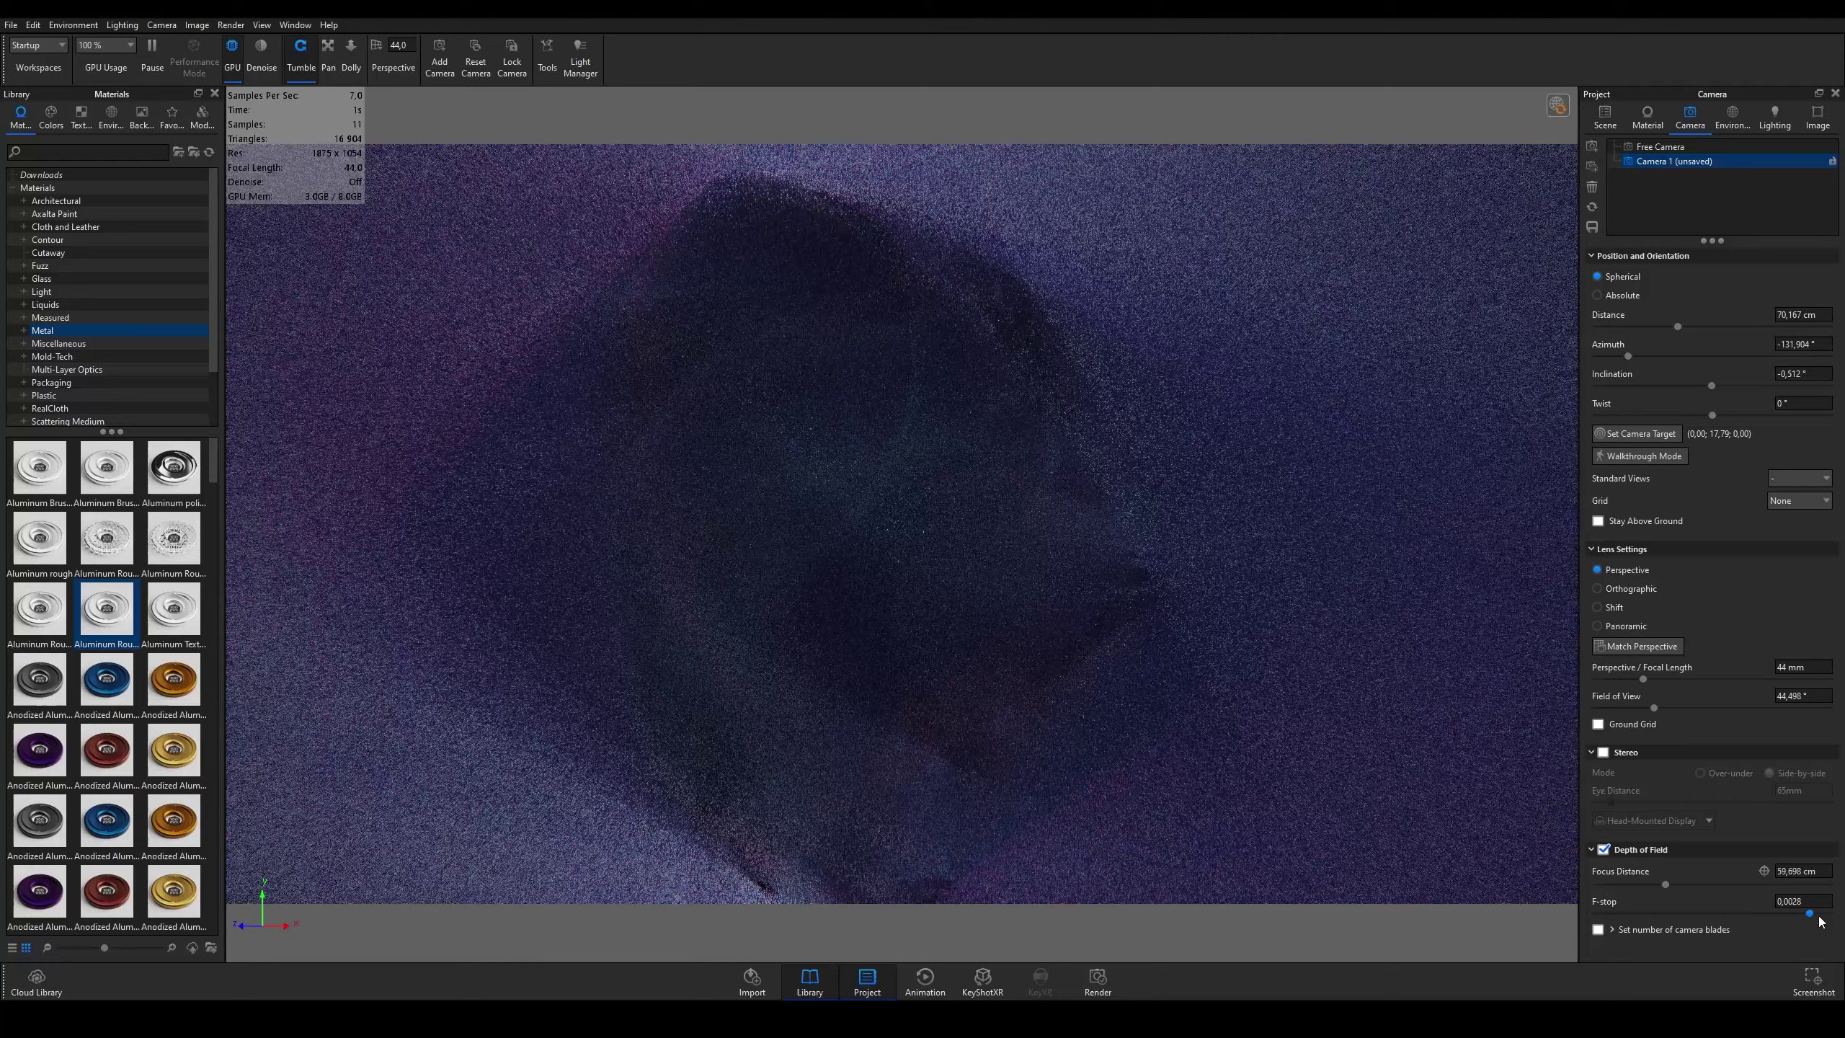
{"action": "left_click_drag", "start_coordinate": [1721, 913], "coordinate": [1796, 914]}
{"action": "double_click", "coordinate": [1802, 901]}
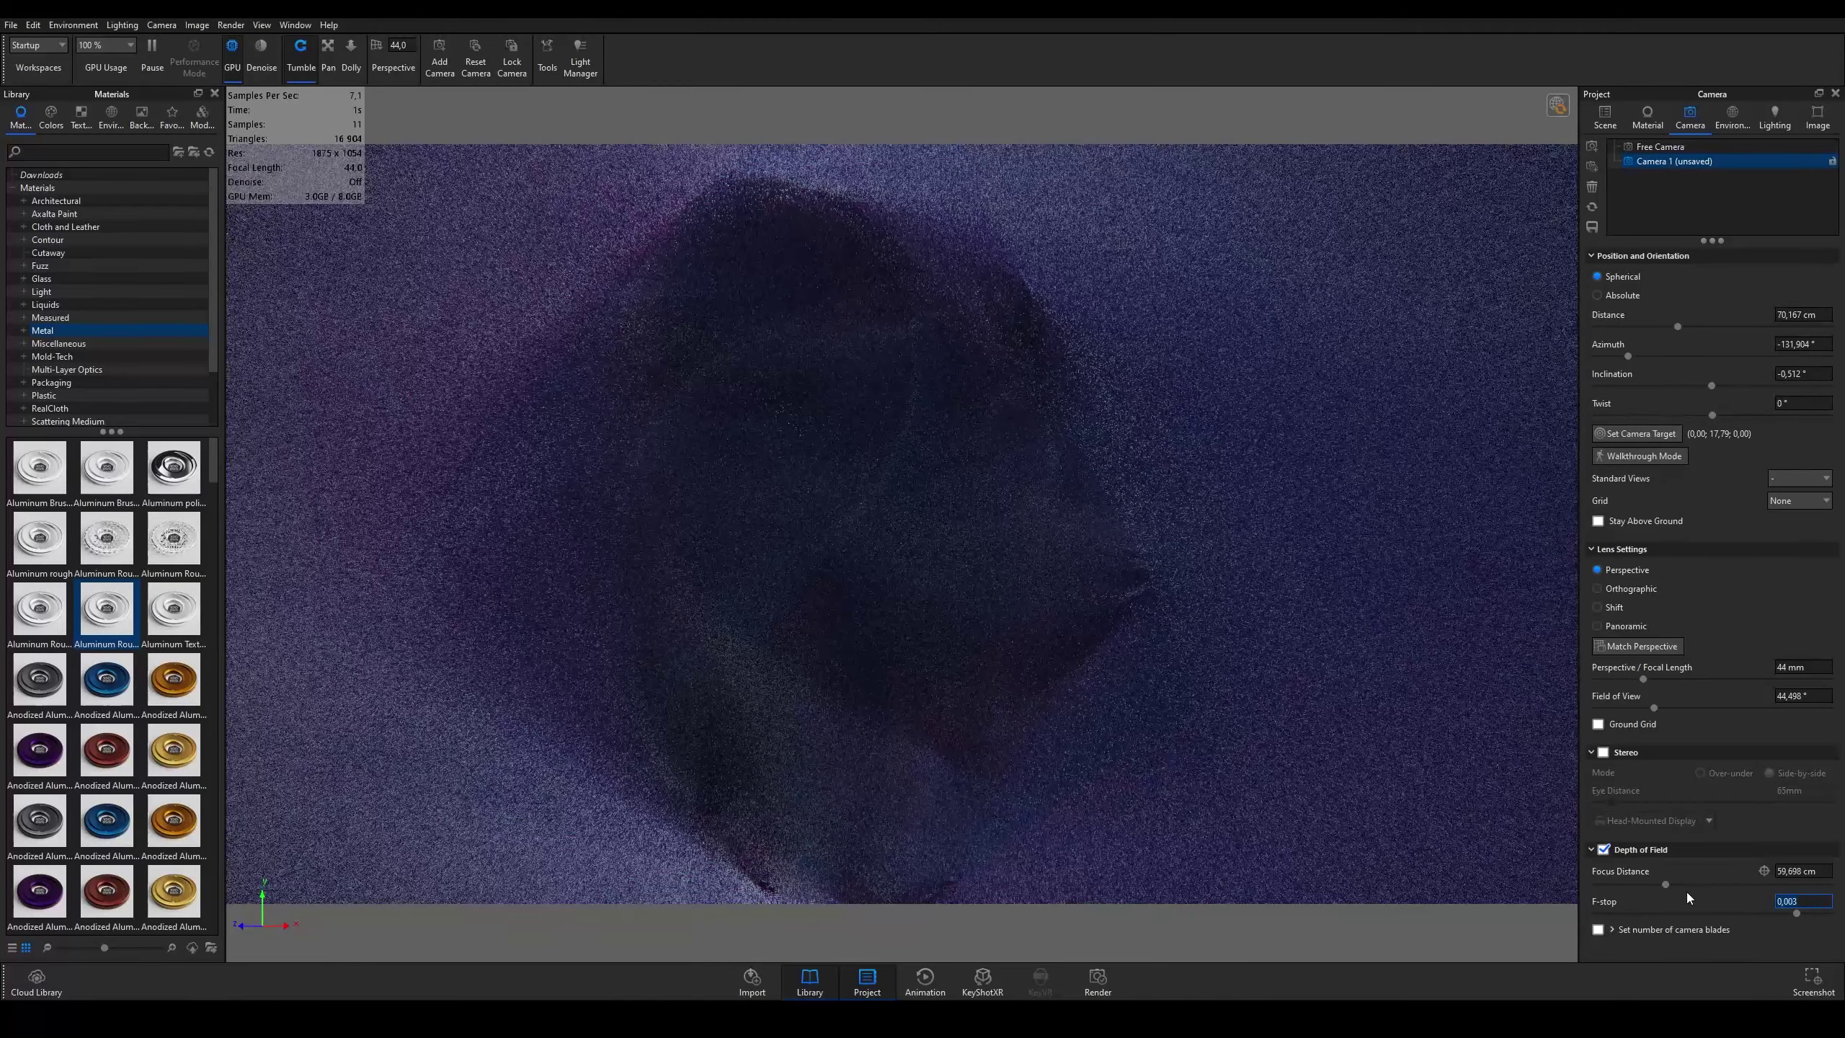
{"action": "type", "text": "1"}
{"action": "key", "text": "Return"}
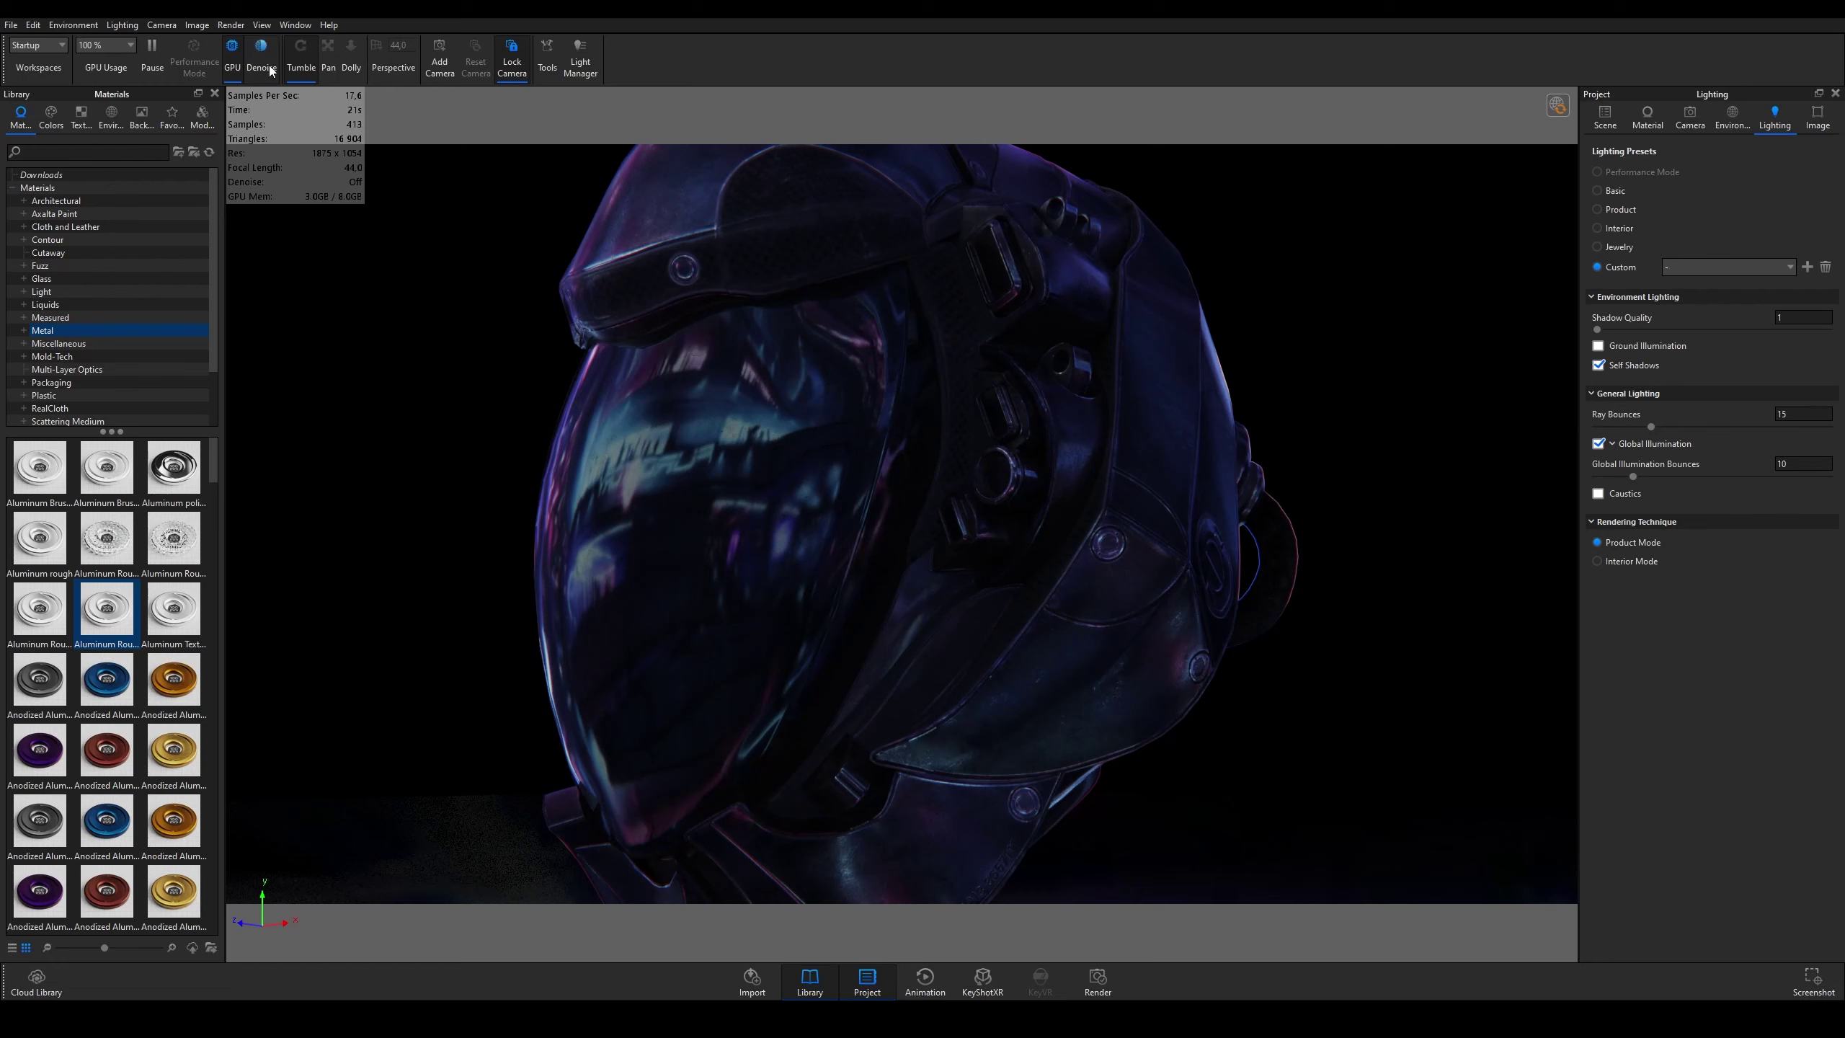
Step: Unlock Camera 1, orbit the helmet, relock it, then undo the lock
{"action": "left_click", "coordinate": [512, 55]}
{"action": "left_click_drag", "start_coordinate": [802, 349], "coordinate": [862, 407]}
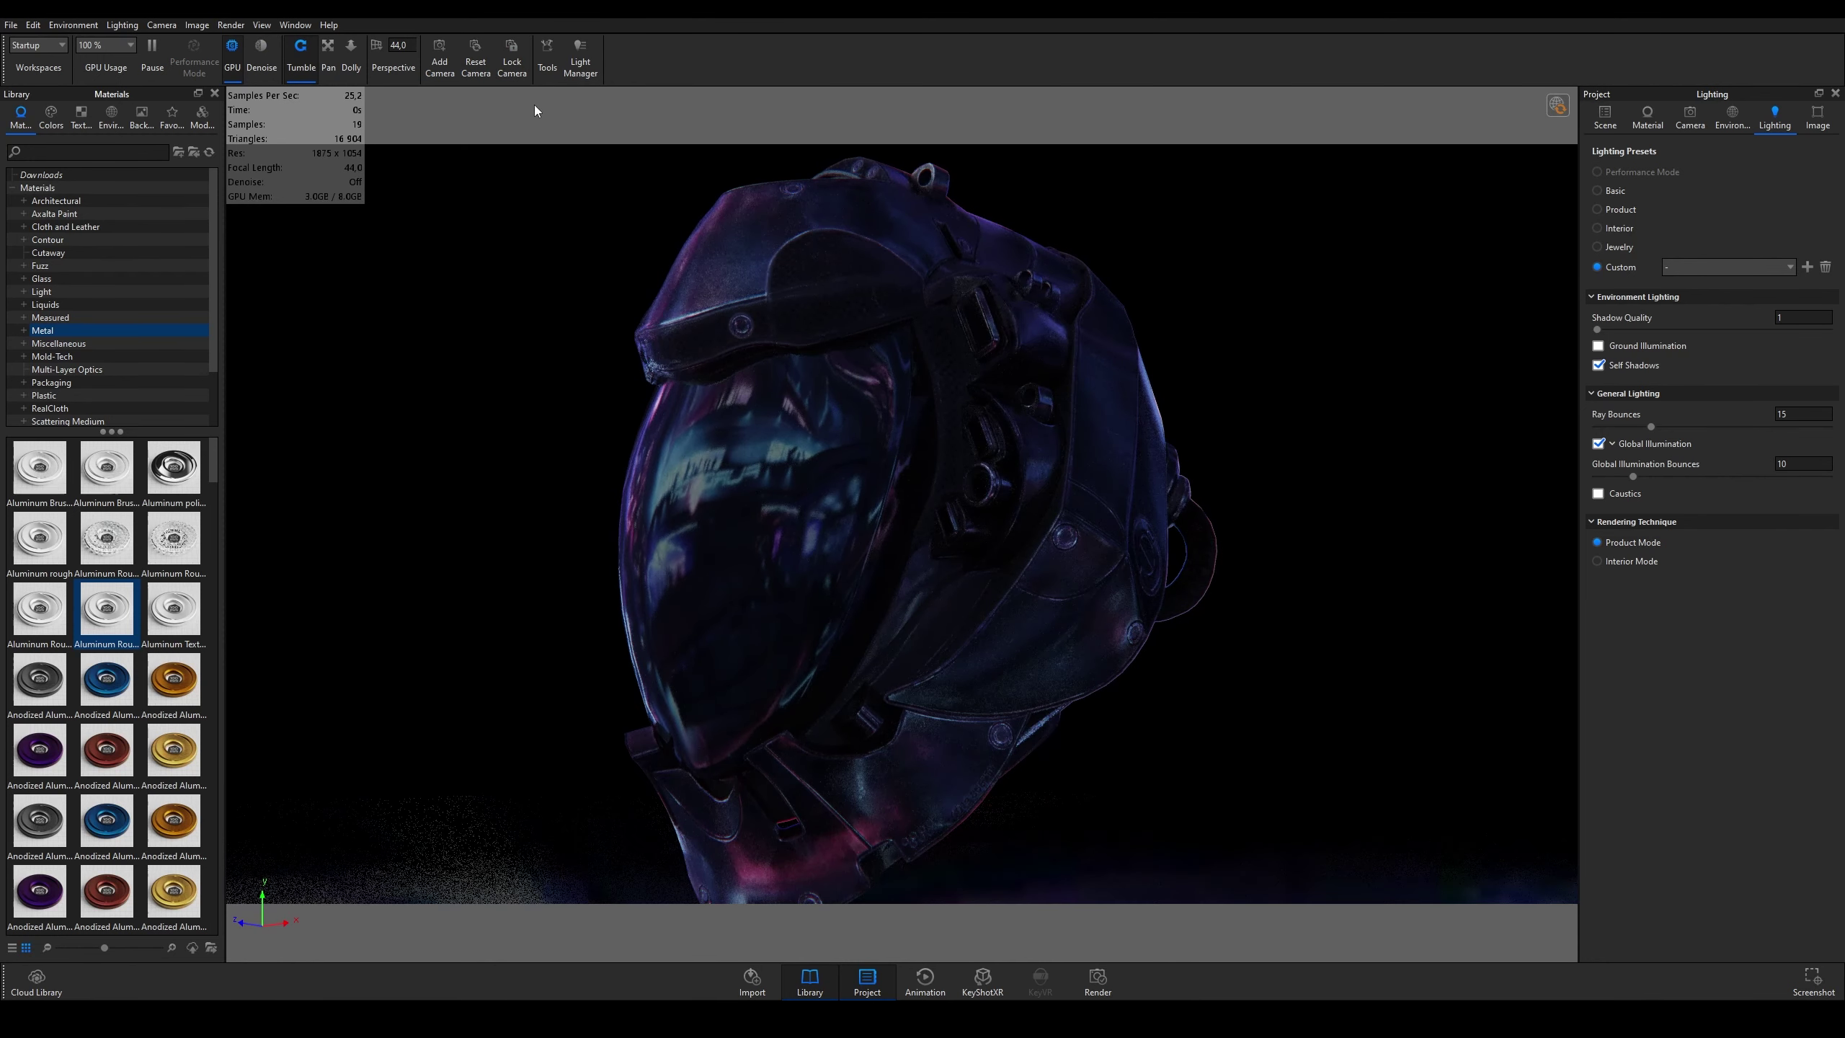
{"action": "left_click", "coordinate": [510, 64]}
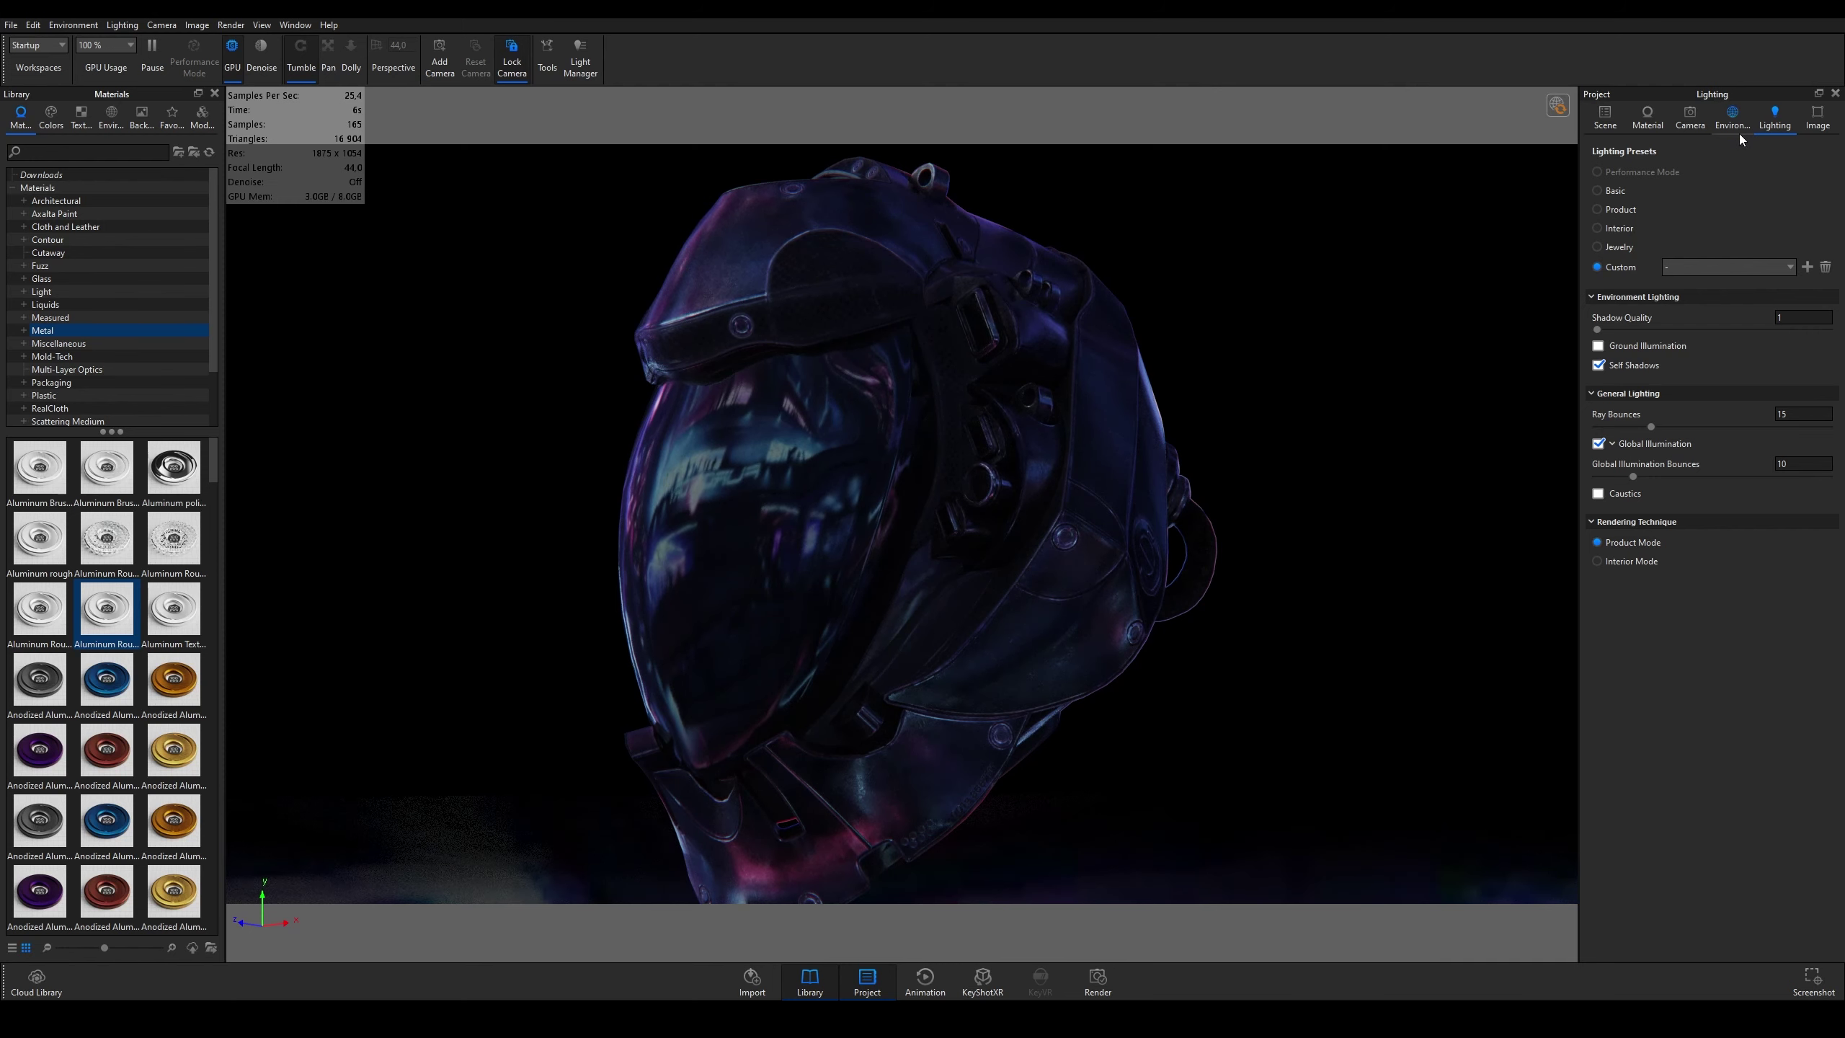
{"action": "key", "text": "ctrl+z"}
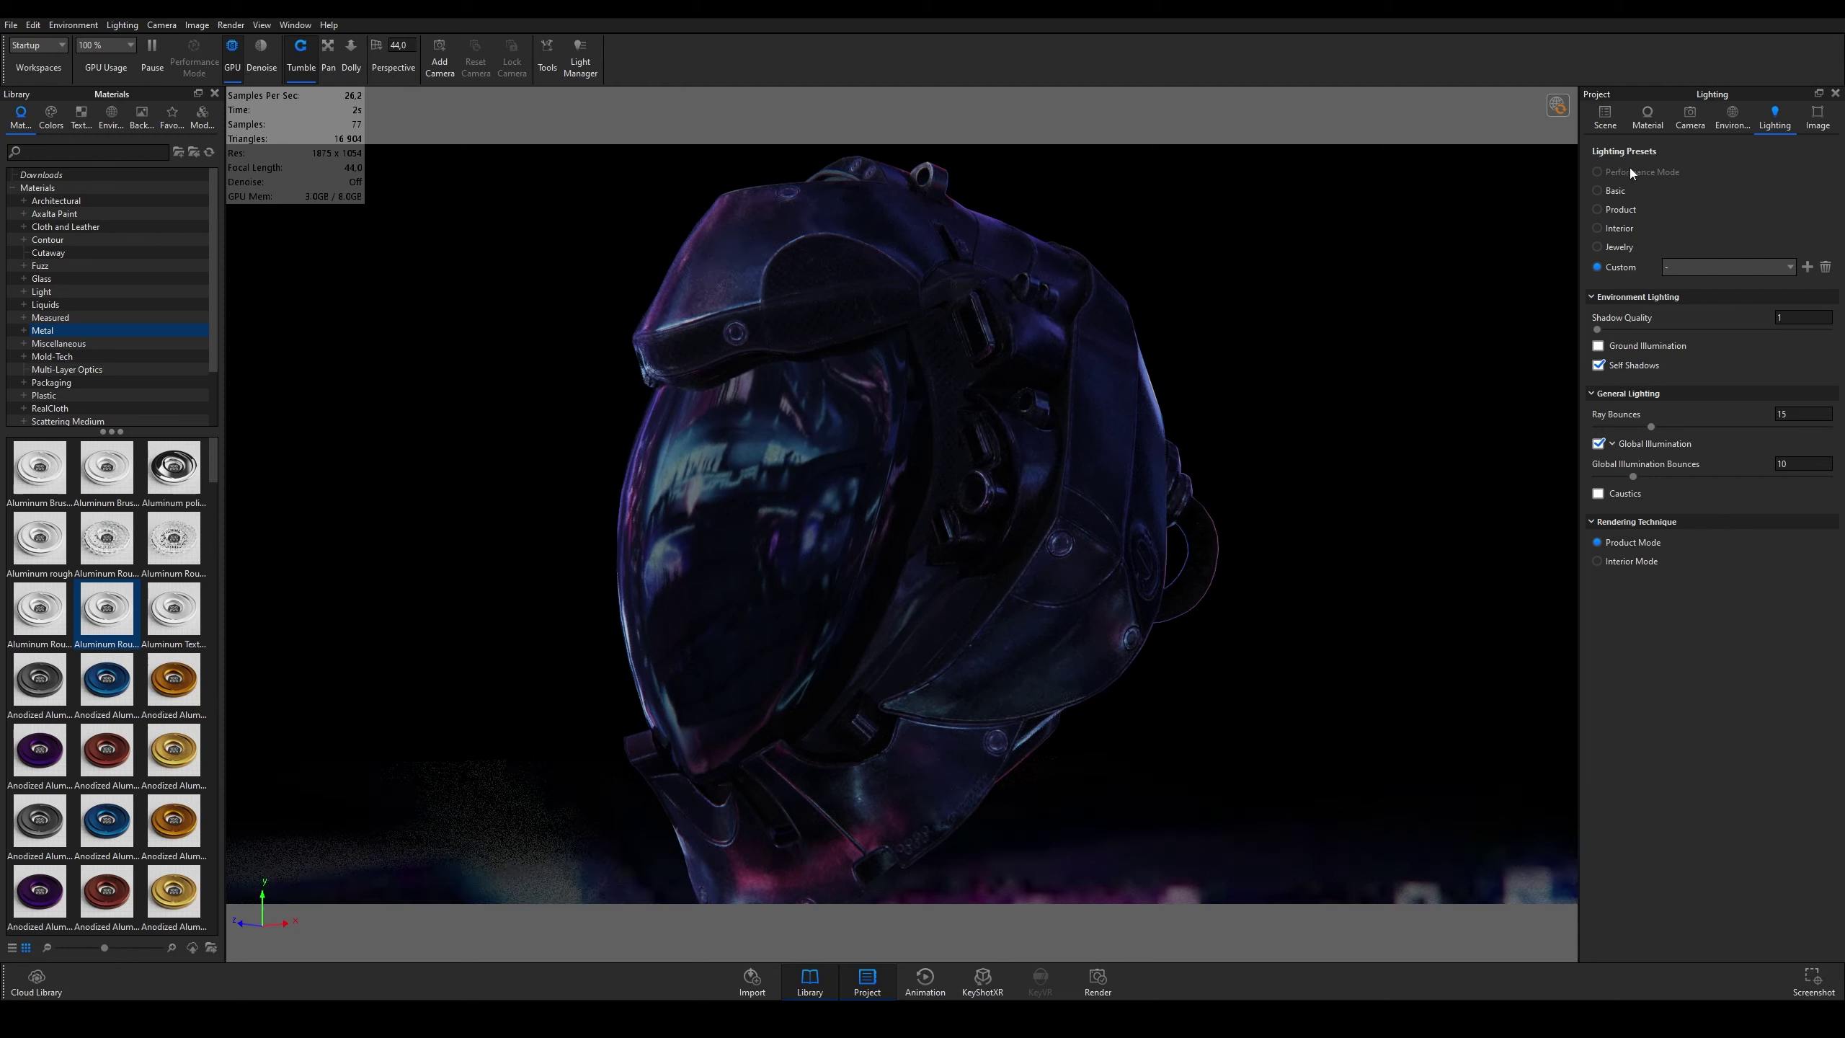
Step: Try the Basic, Product and Interior lighting presets, settling on Jewelry
{"action": "left_click", "coordinate": [1624, 190]}
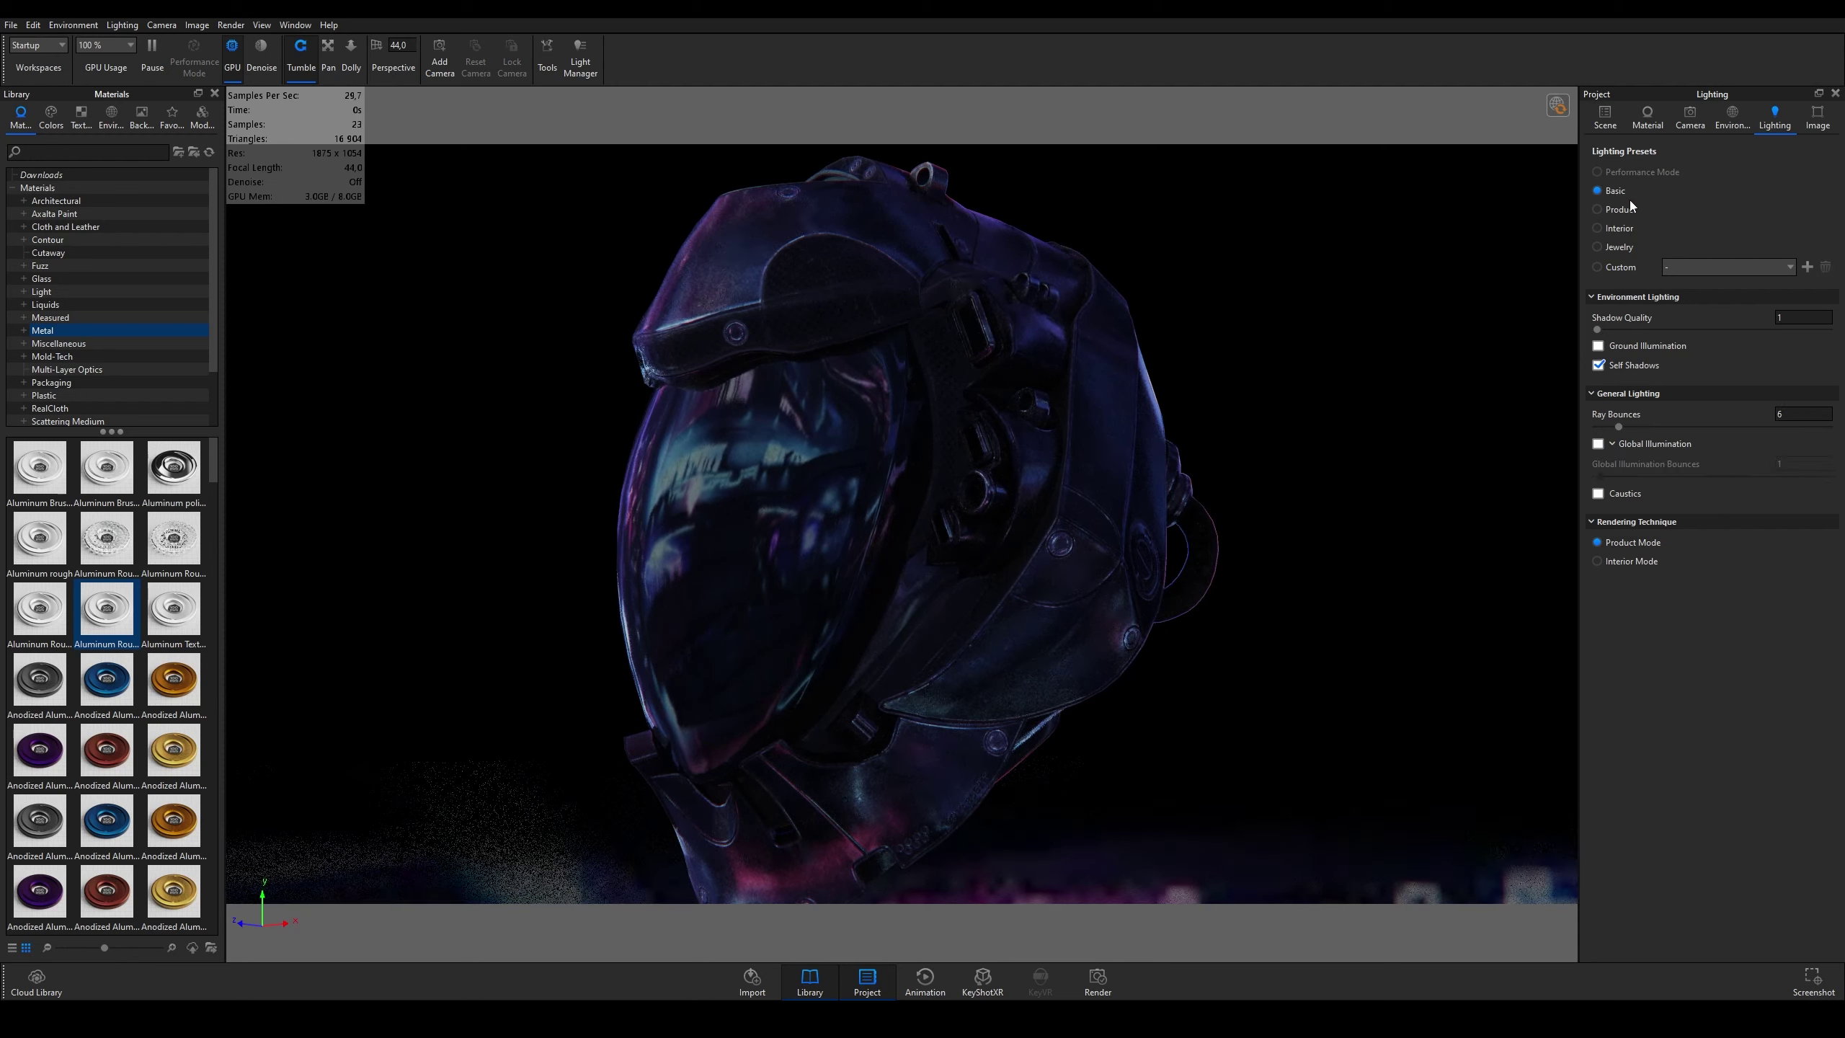
{"action": "left_click", "coordinate": [1632, 208]}
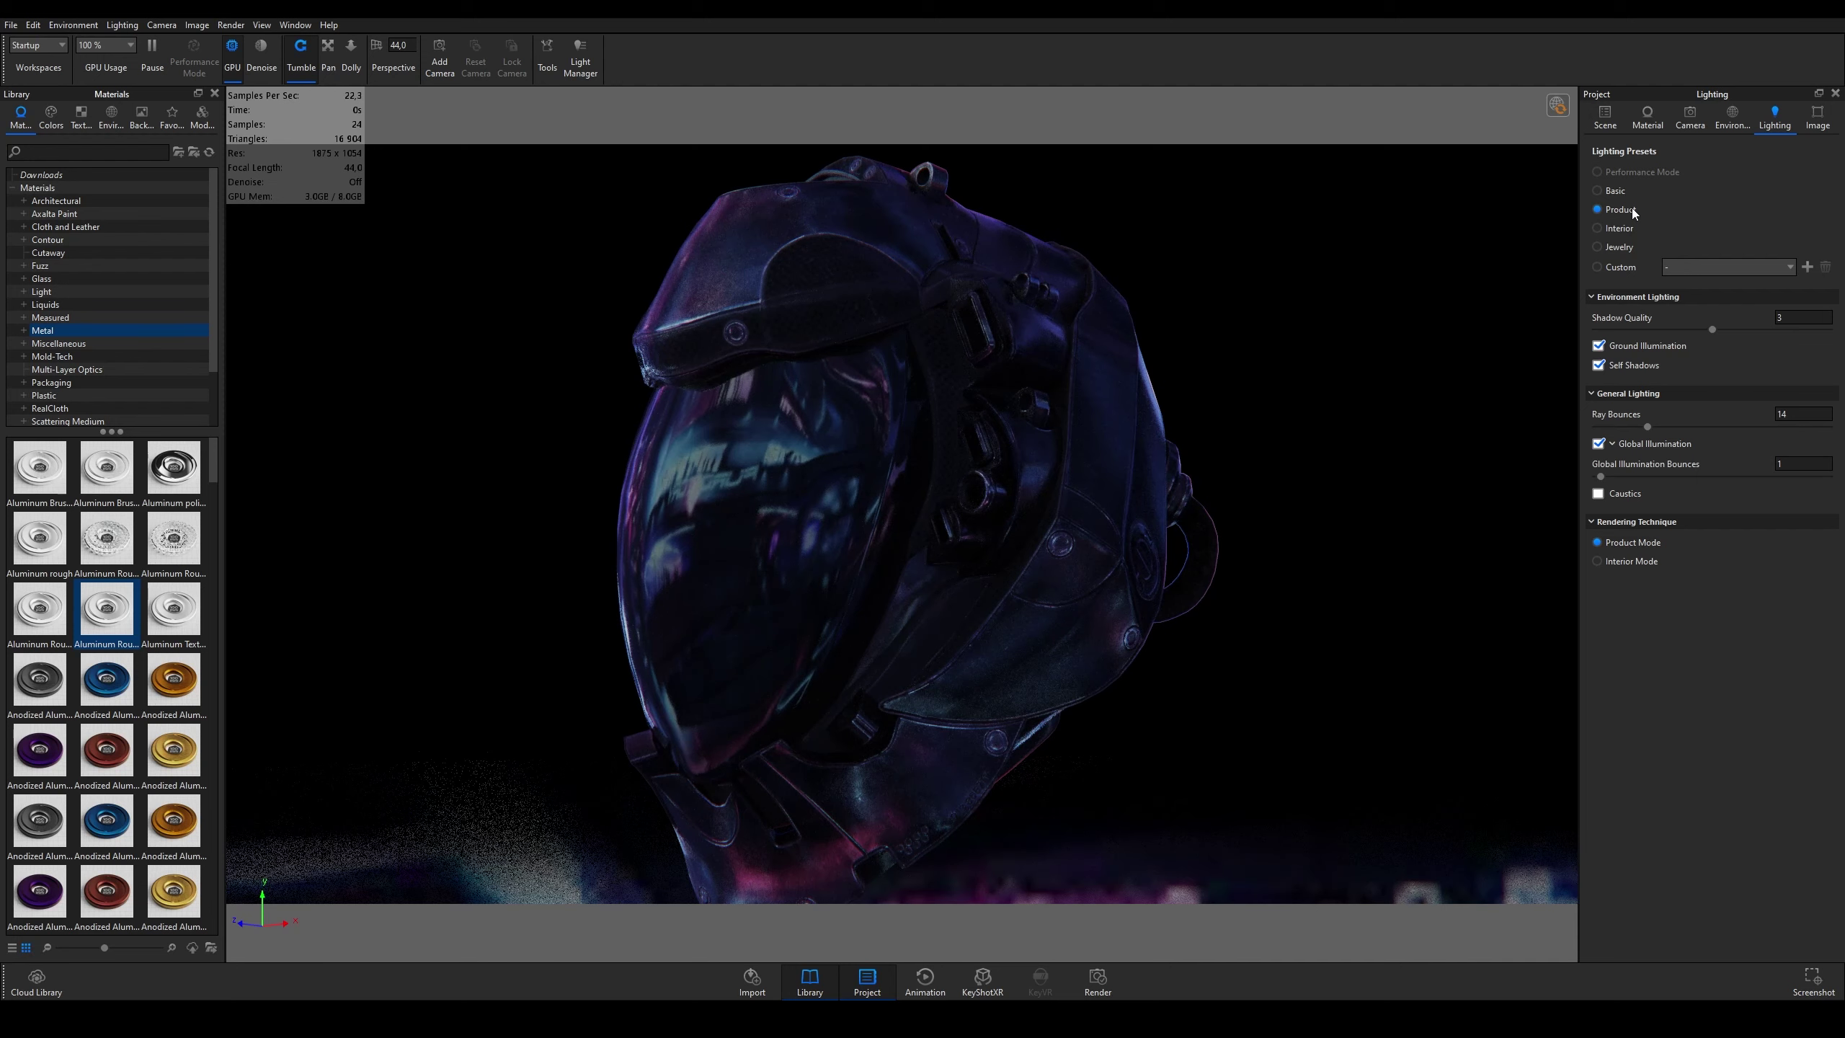
{"action": "left_click", "coordinate": [1629, 233]}
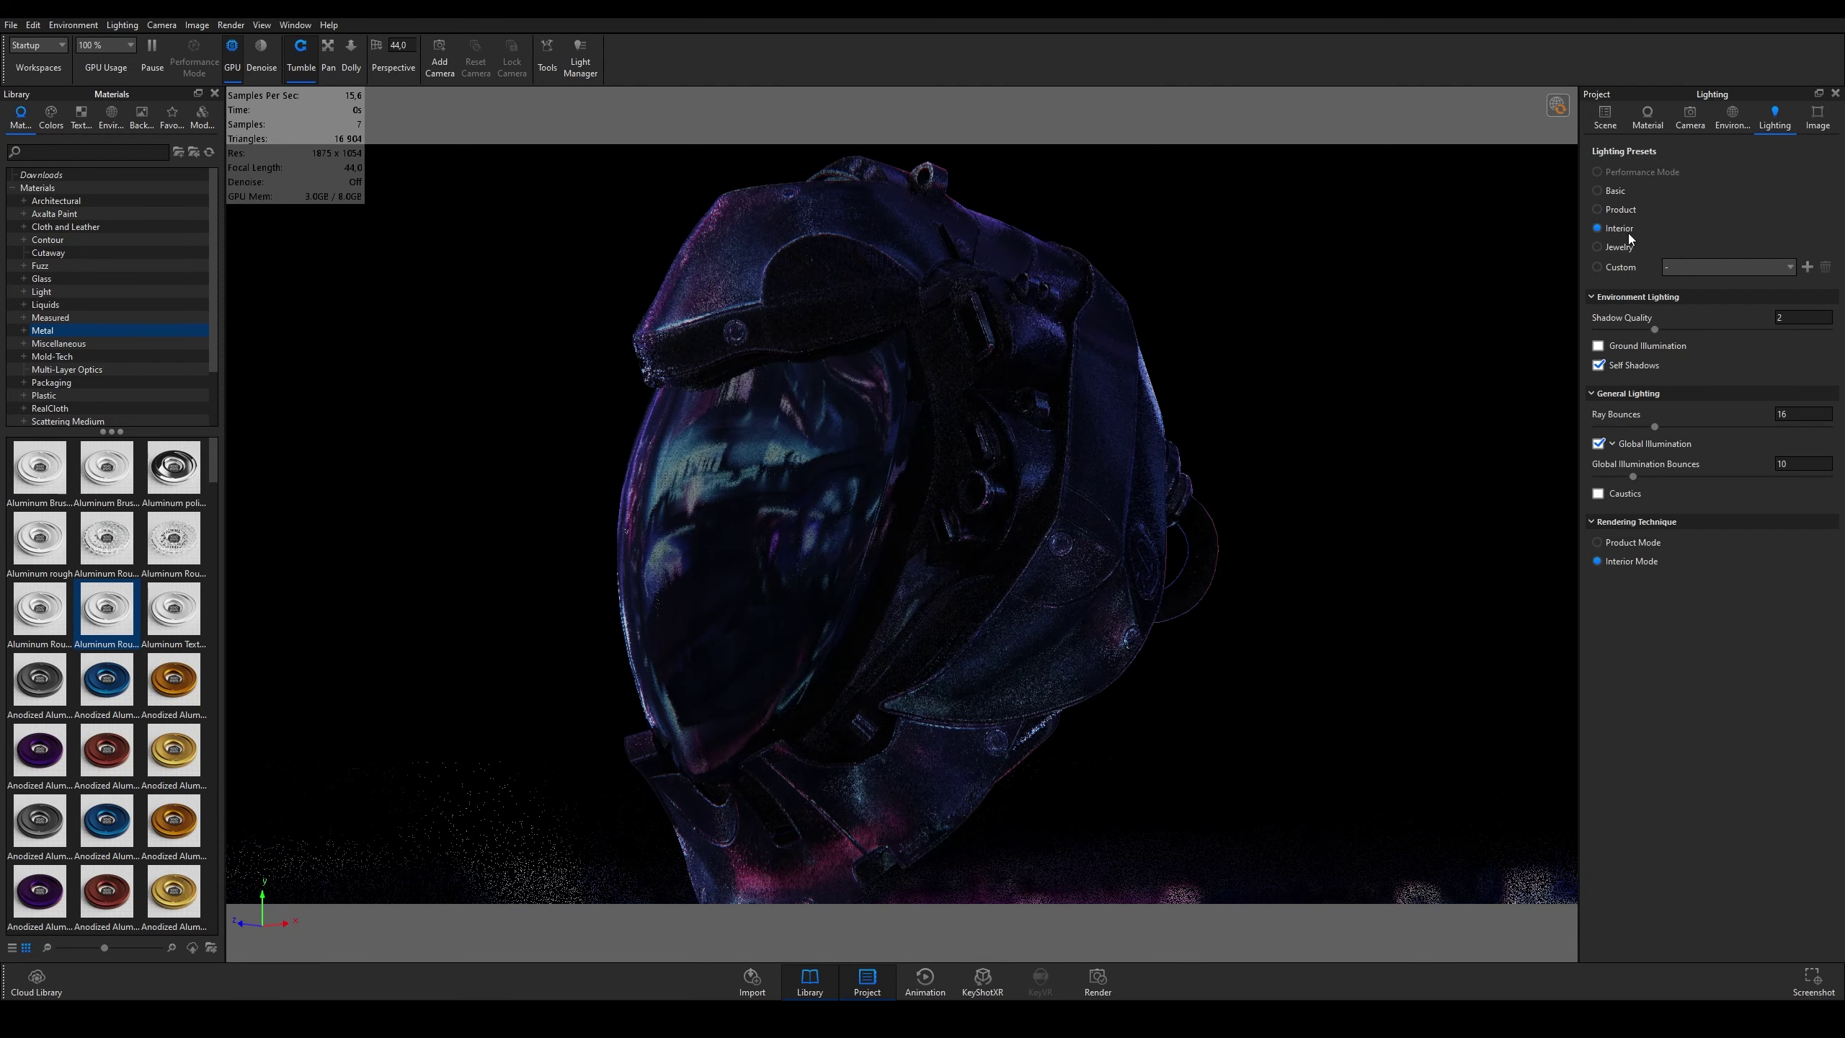
{"action": "left_click", "coordinate": [1620, 247]}
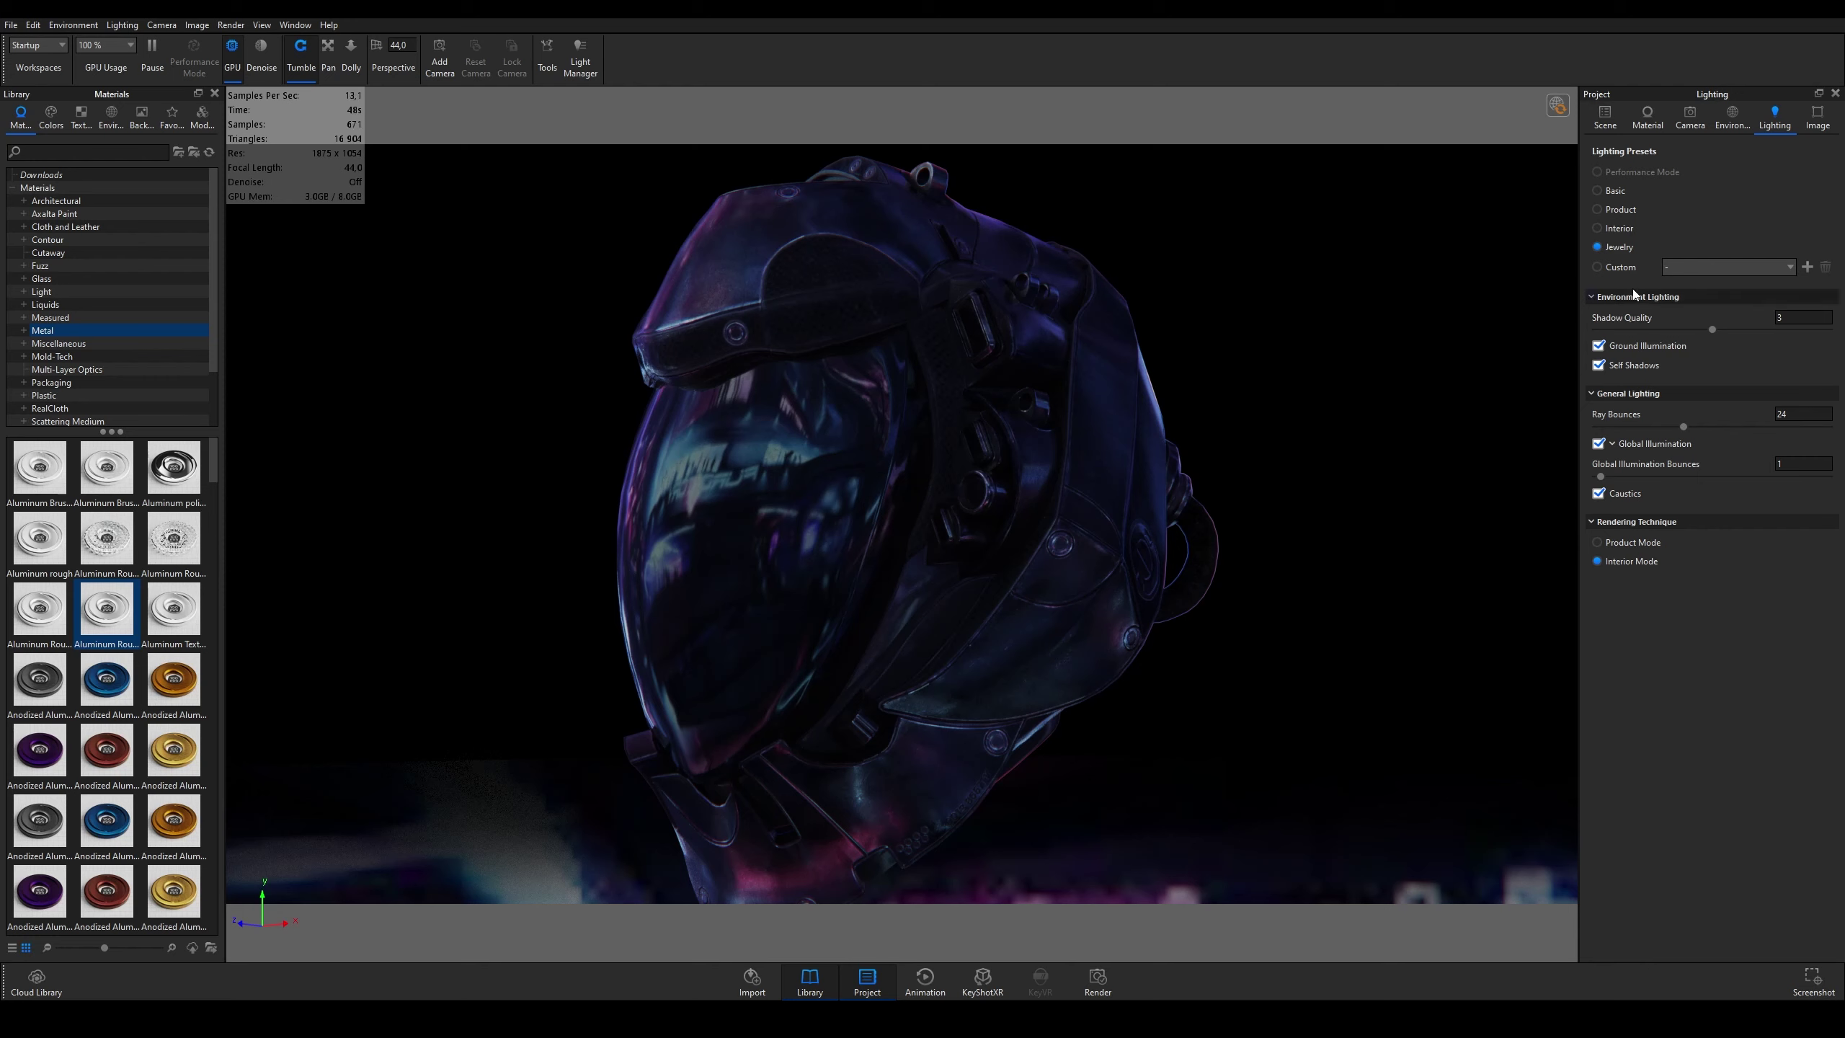
Step: Raise shadow quality to 3,512, comparing Ground Illumination and Self Shadows off before leaving both on
{"action": "mouse_move", "coordinate": [1714, 329]}
{"action": "left_mouse_down"}
{"action": "mouse_move", "coordinate": [1560, 326]}
{"action": "mouse_move", "coordinate": [1744, 340]}
{"action": "left_mouse_up"}
{"action": "left_click", "coordinate": [1599, 346]}
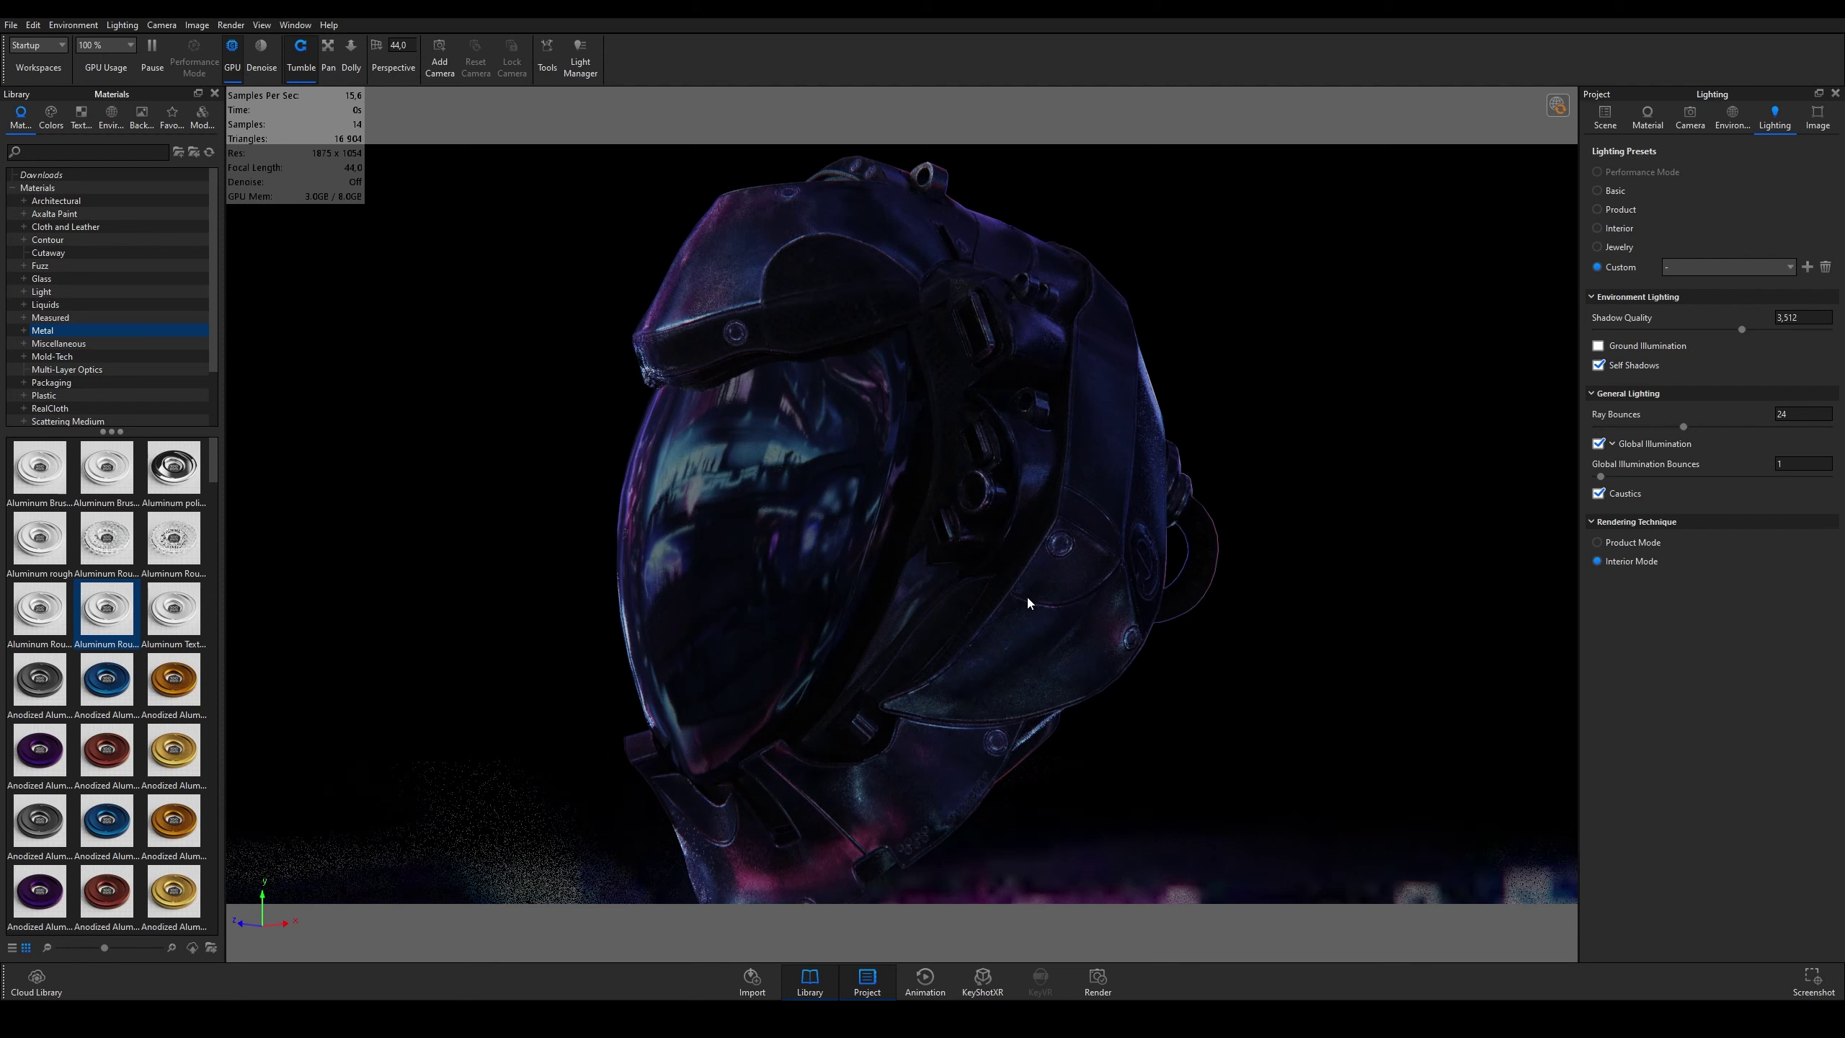
{"action": "left_click", "coordinate": [1599, 346]}
{"action": "left_click", "coordinate": [1599, 364]}
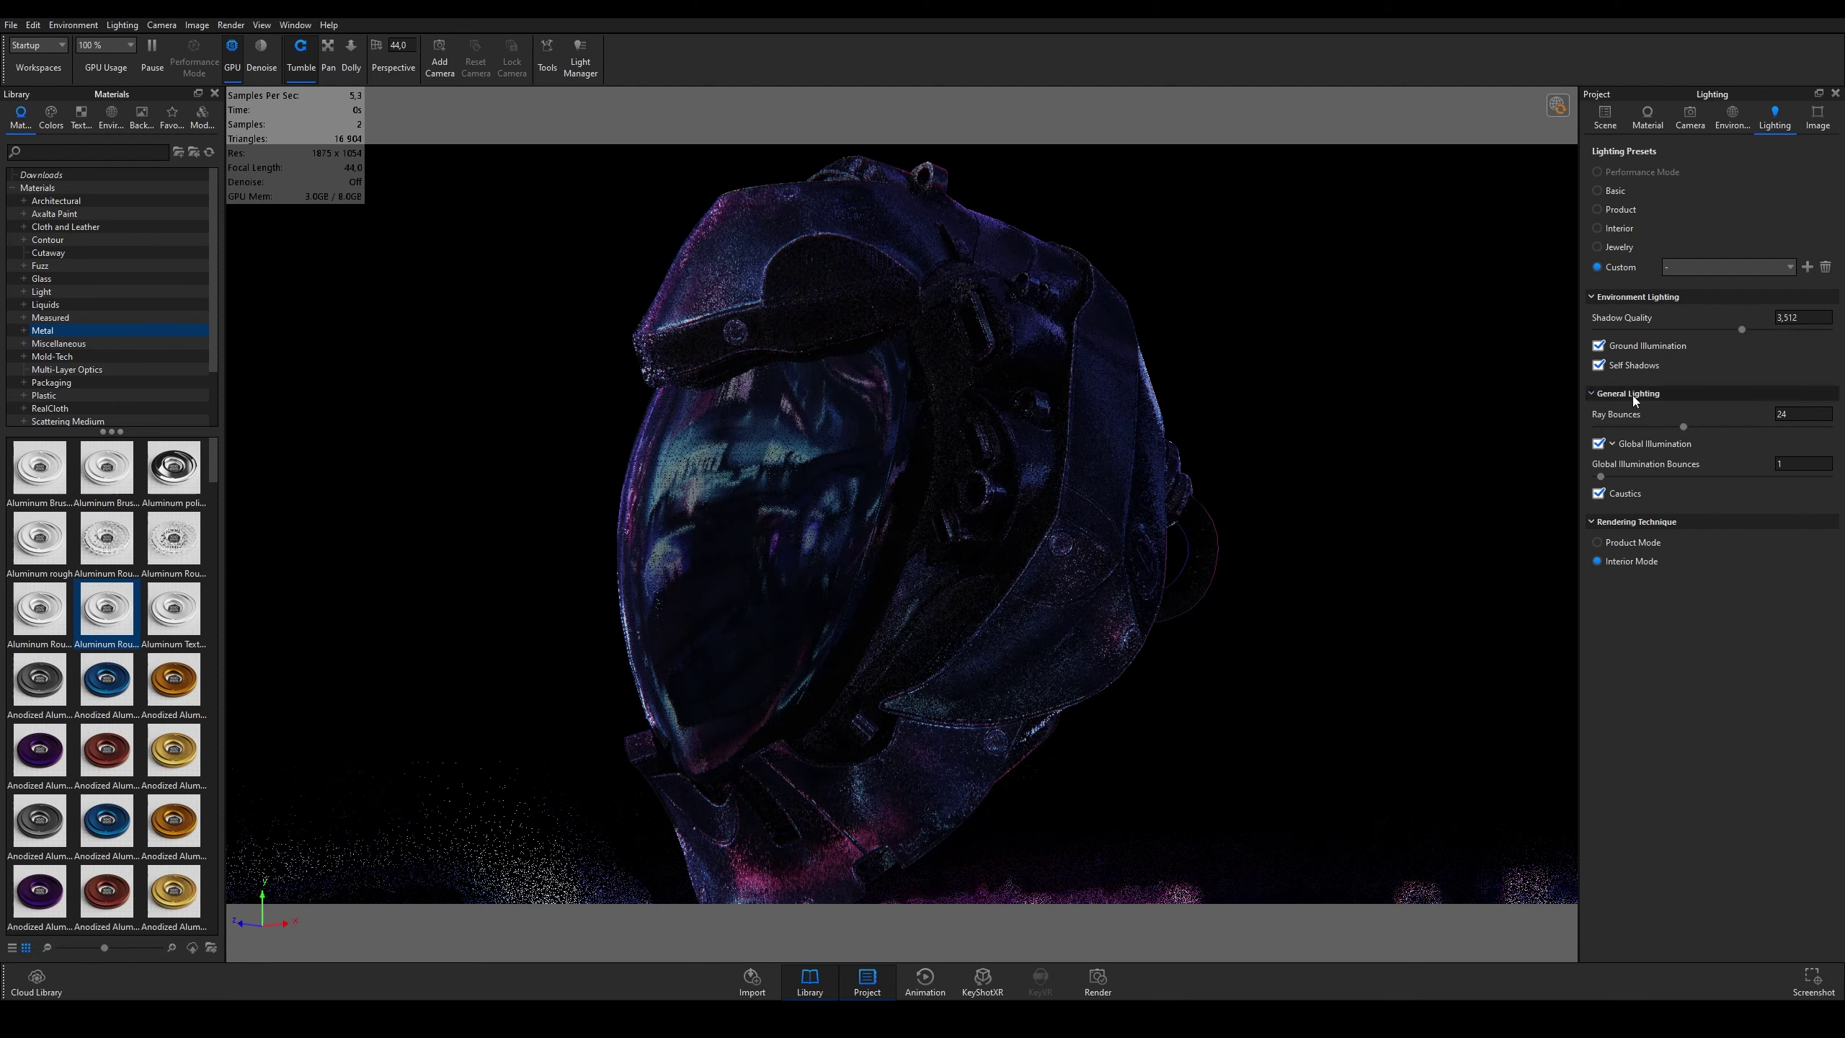
{"action": "left_click", "coordinate": [1599, 365]}
{"action": "left_click", "coordinate": [1599, 366]}
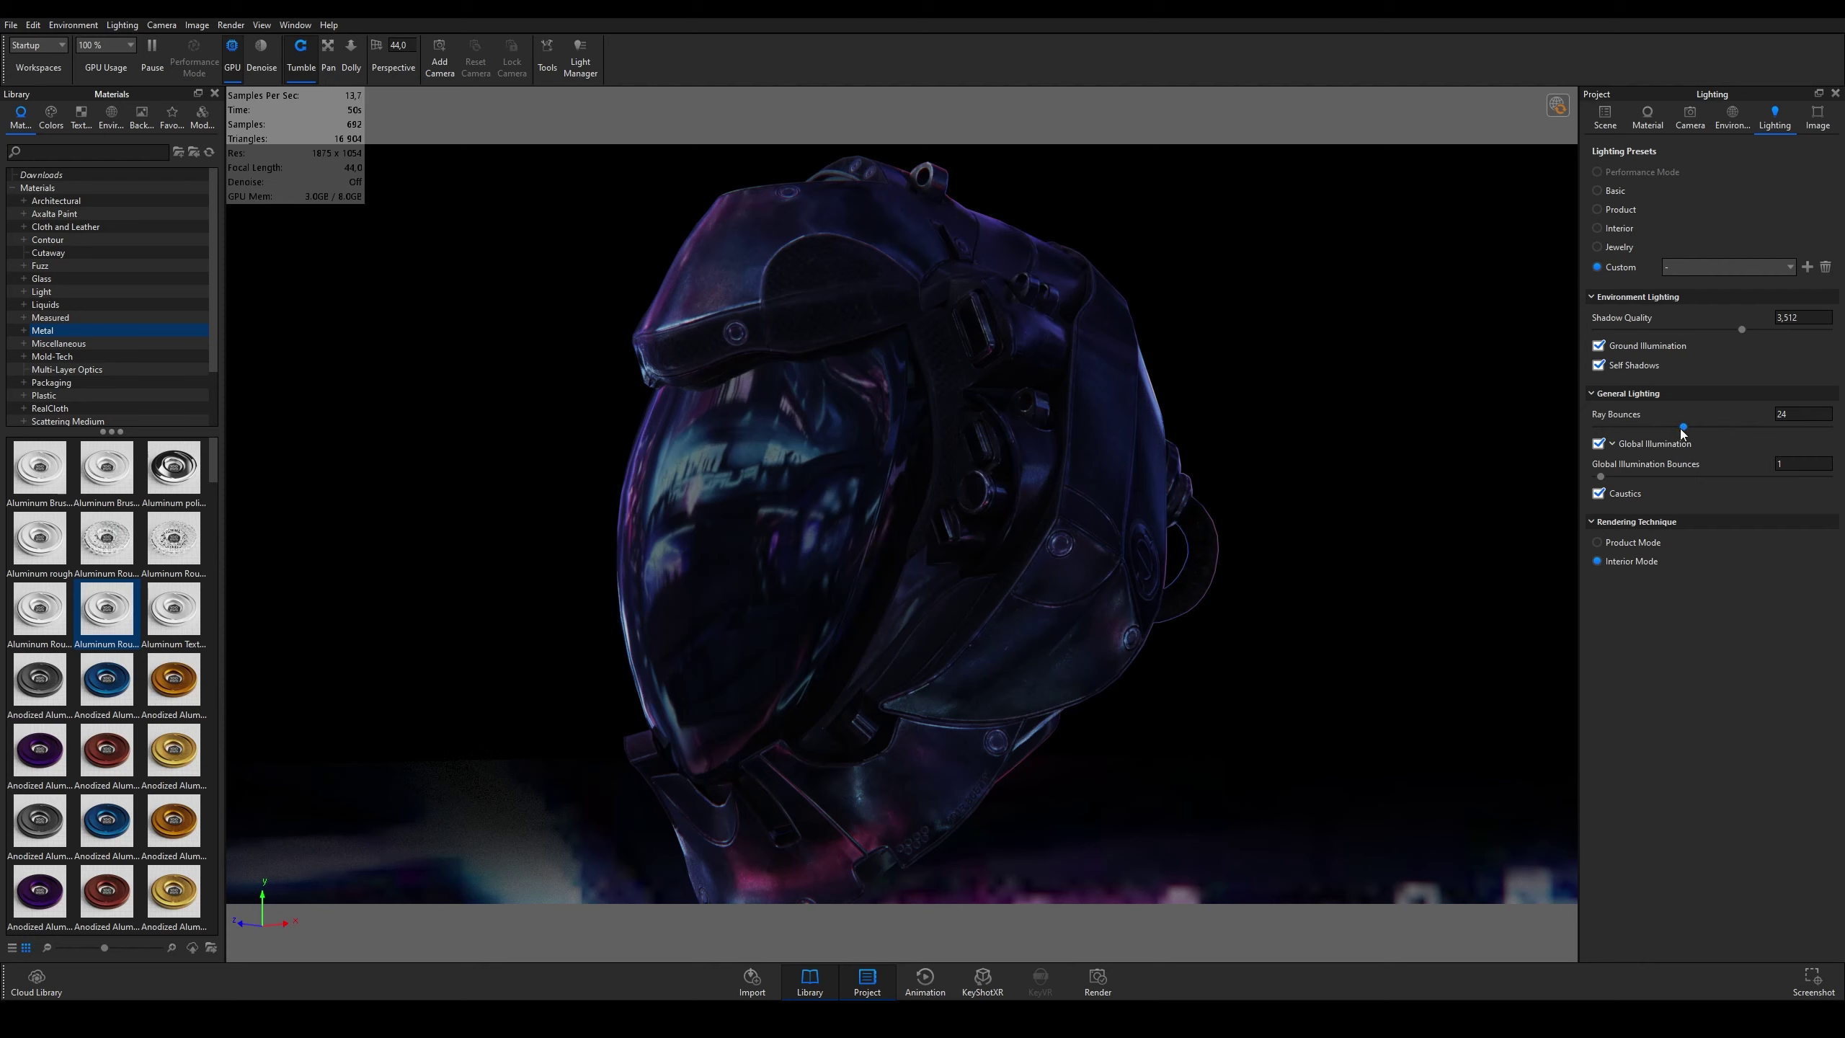
Step: Test ray bounce values of 0 and 5, then settle on 15 ray bounces
{"action": "left_click_drag", "start_coordinate": [1683, 427], "coordinate": [1597, 429]}
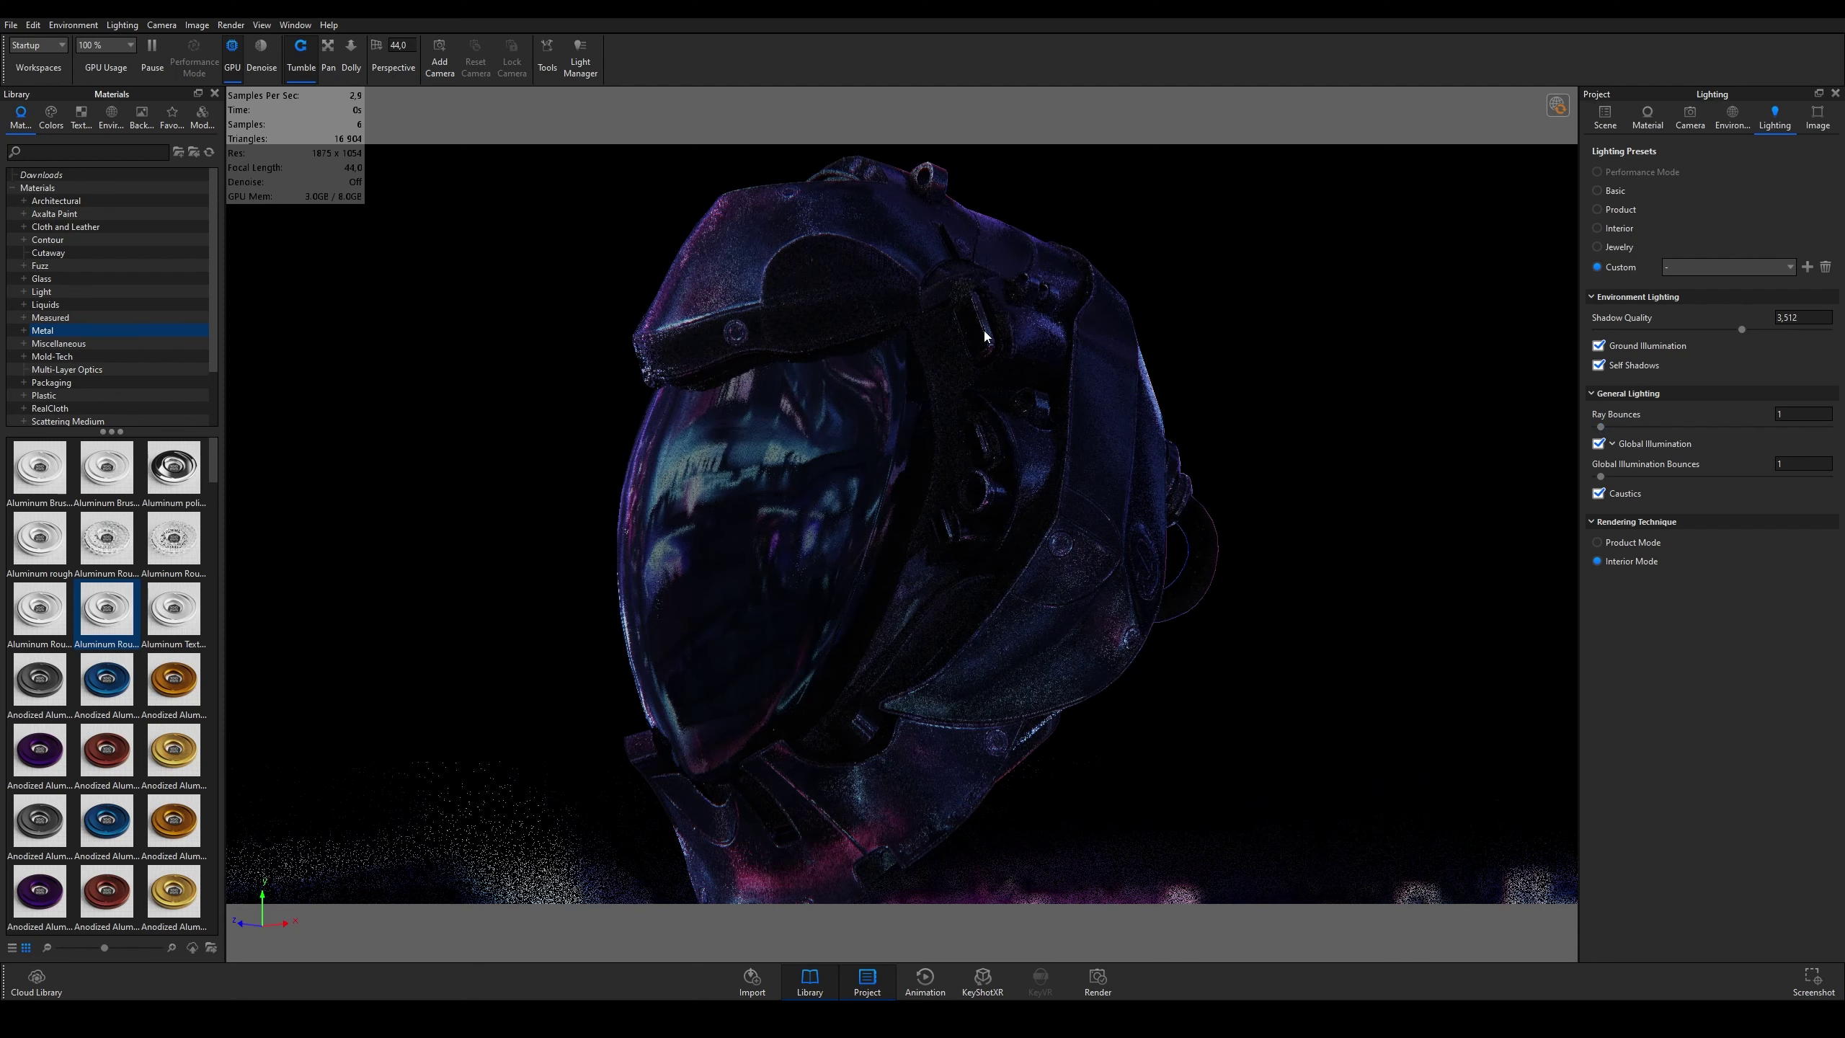
{"action": "double_click", "coordinate": [1791, 414]}
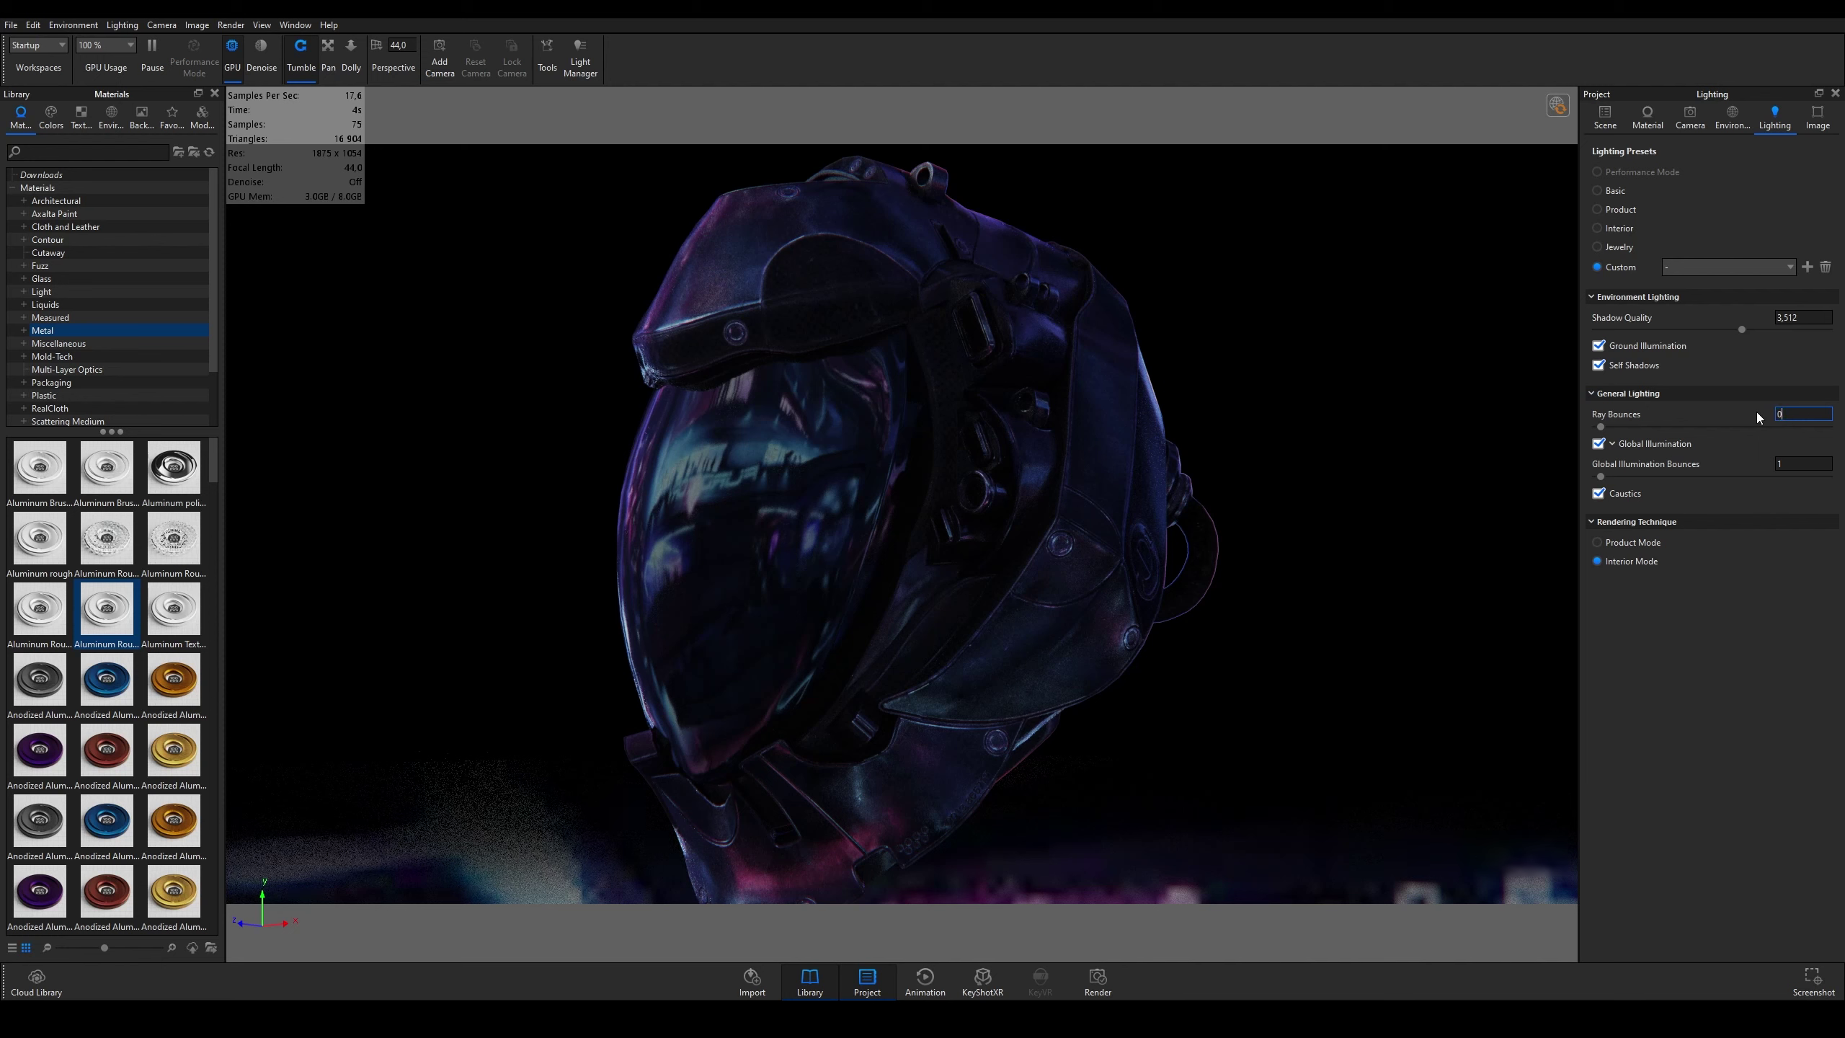
{"action": "type", "text": "0"}
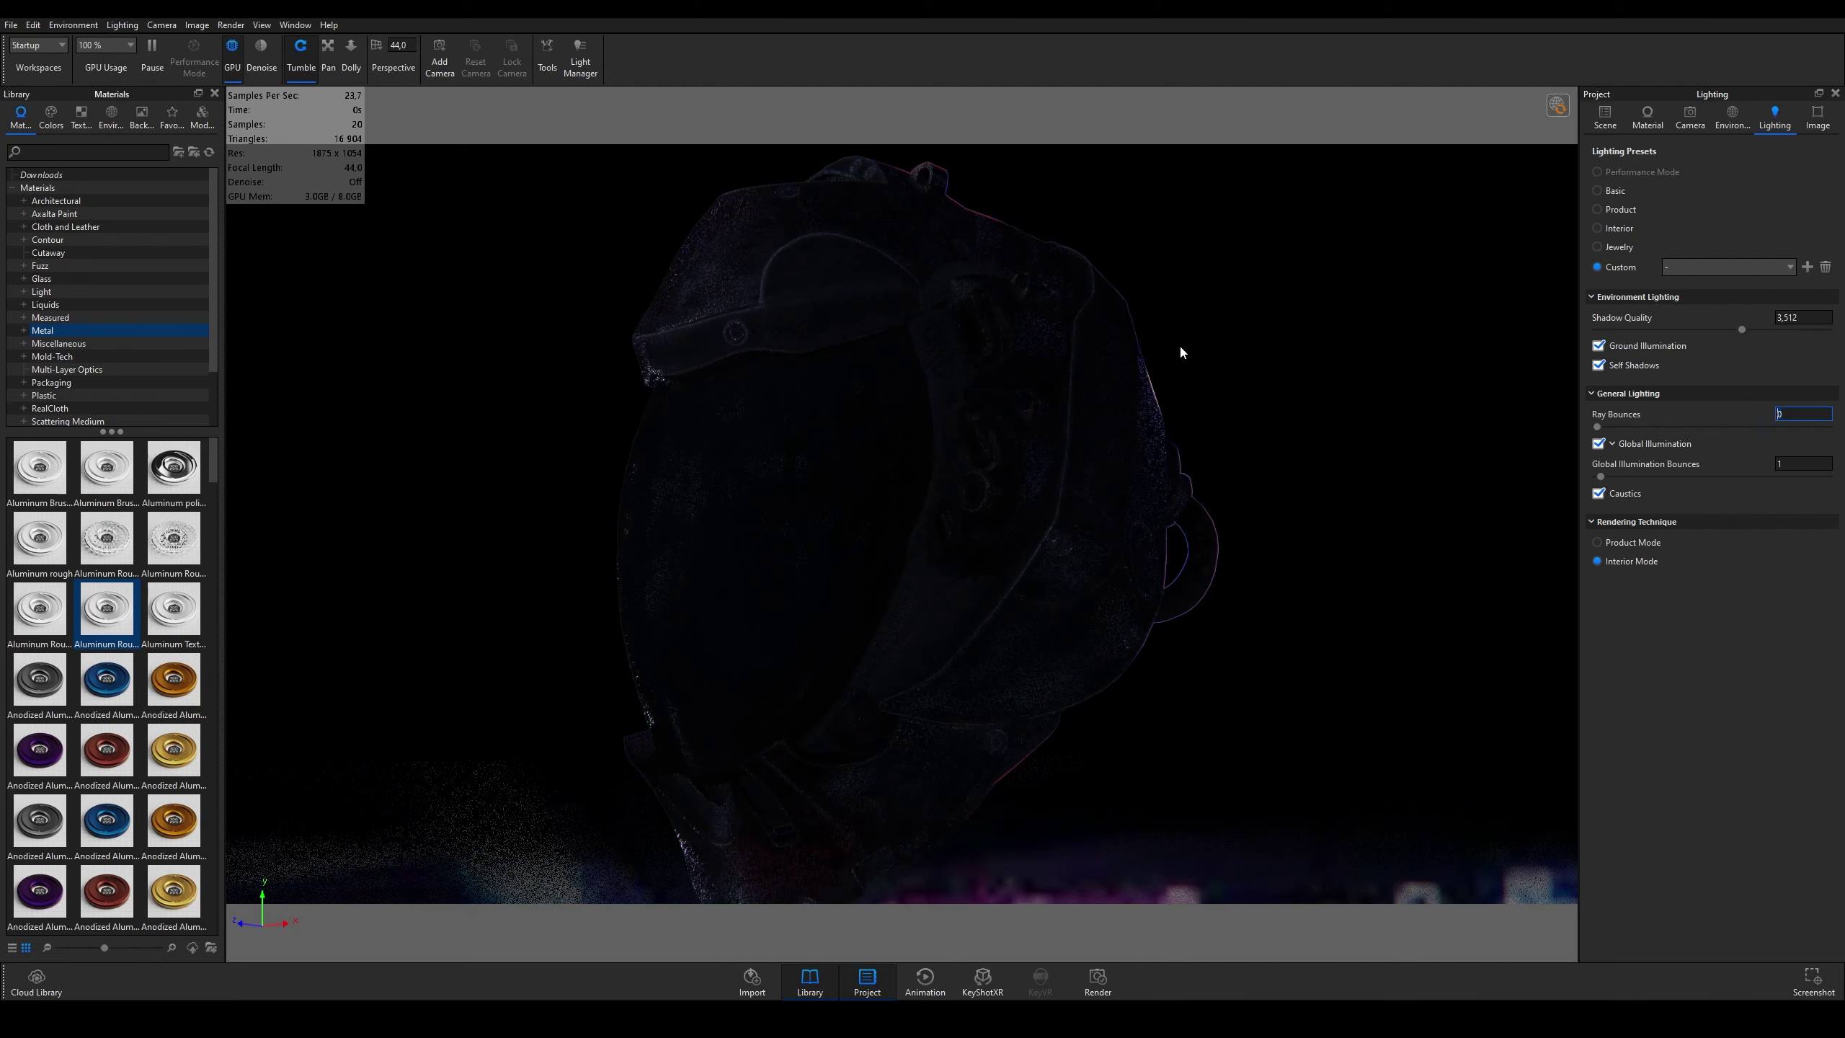
{"action": "left_click_drag", "start_coordinate": [932, 426], "coordinate": [1355, 429]}
{"action": "left_click", "coordinate": [1802, 413]}
{"action": "type", "text": "5"}
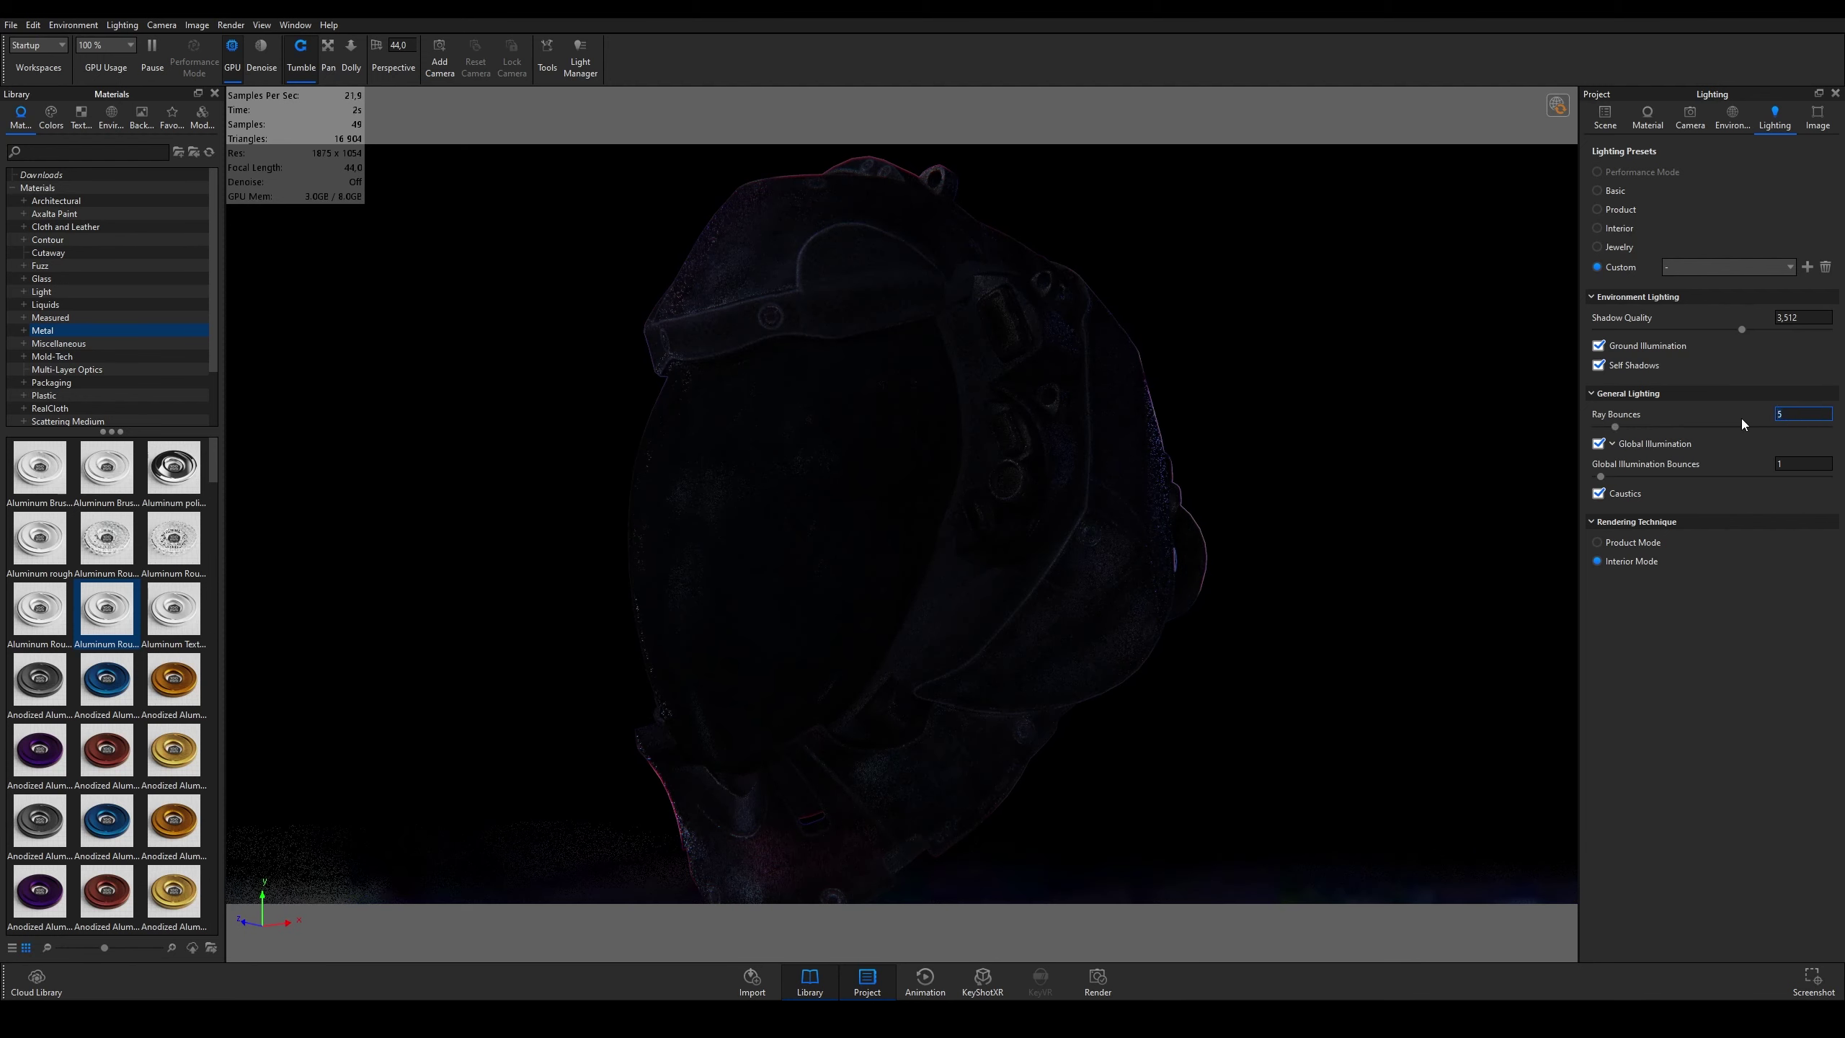
{"action": "key", "text": "Return"}
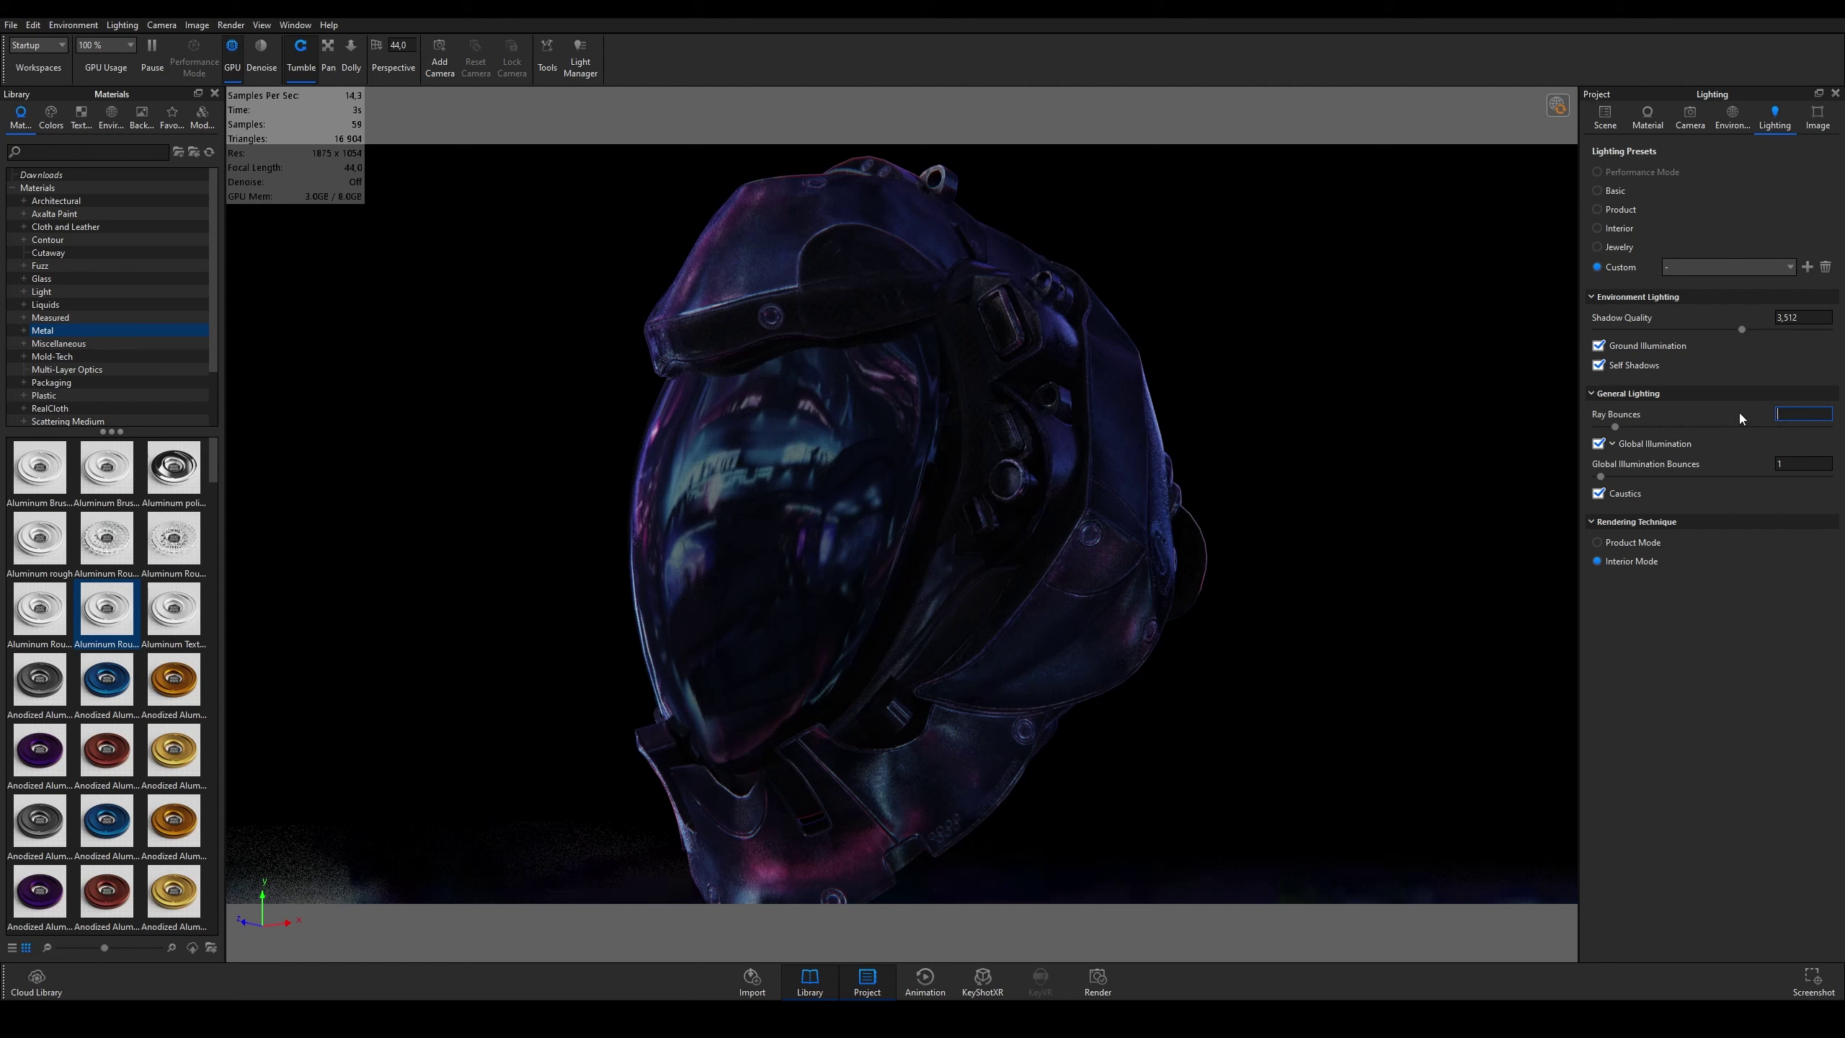
{"action": "type", "text": "15"}
{"action": "key", "text": "Return"}
Step: Drop global illumination bounces to 4 and bring up the environment settings and library
{"action": "left_click", "coordinate": [1601, 477]}
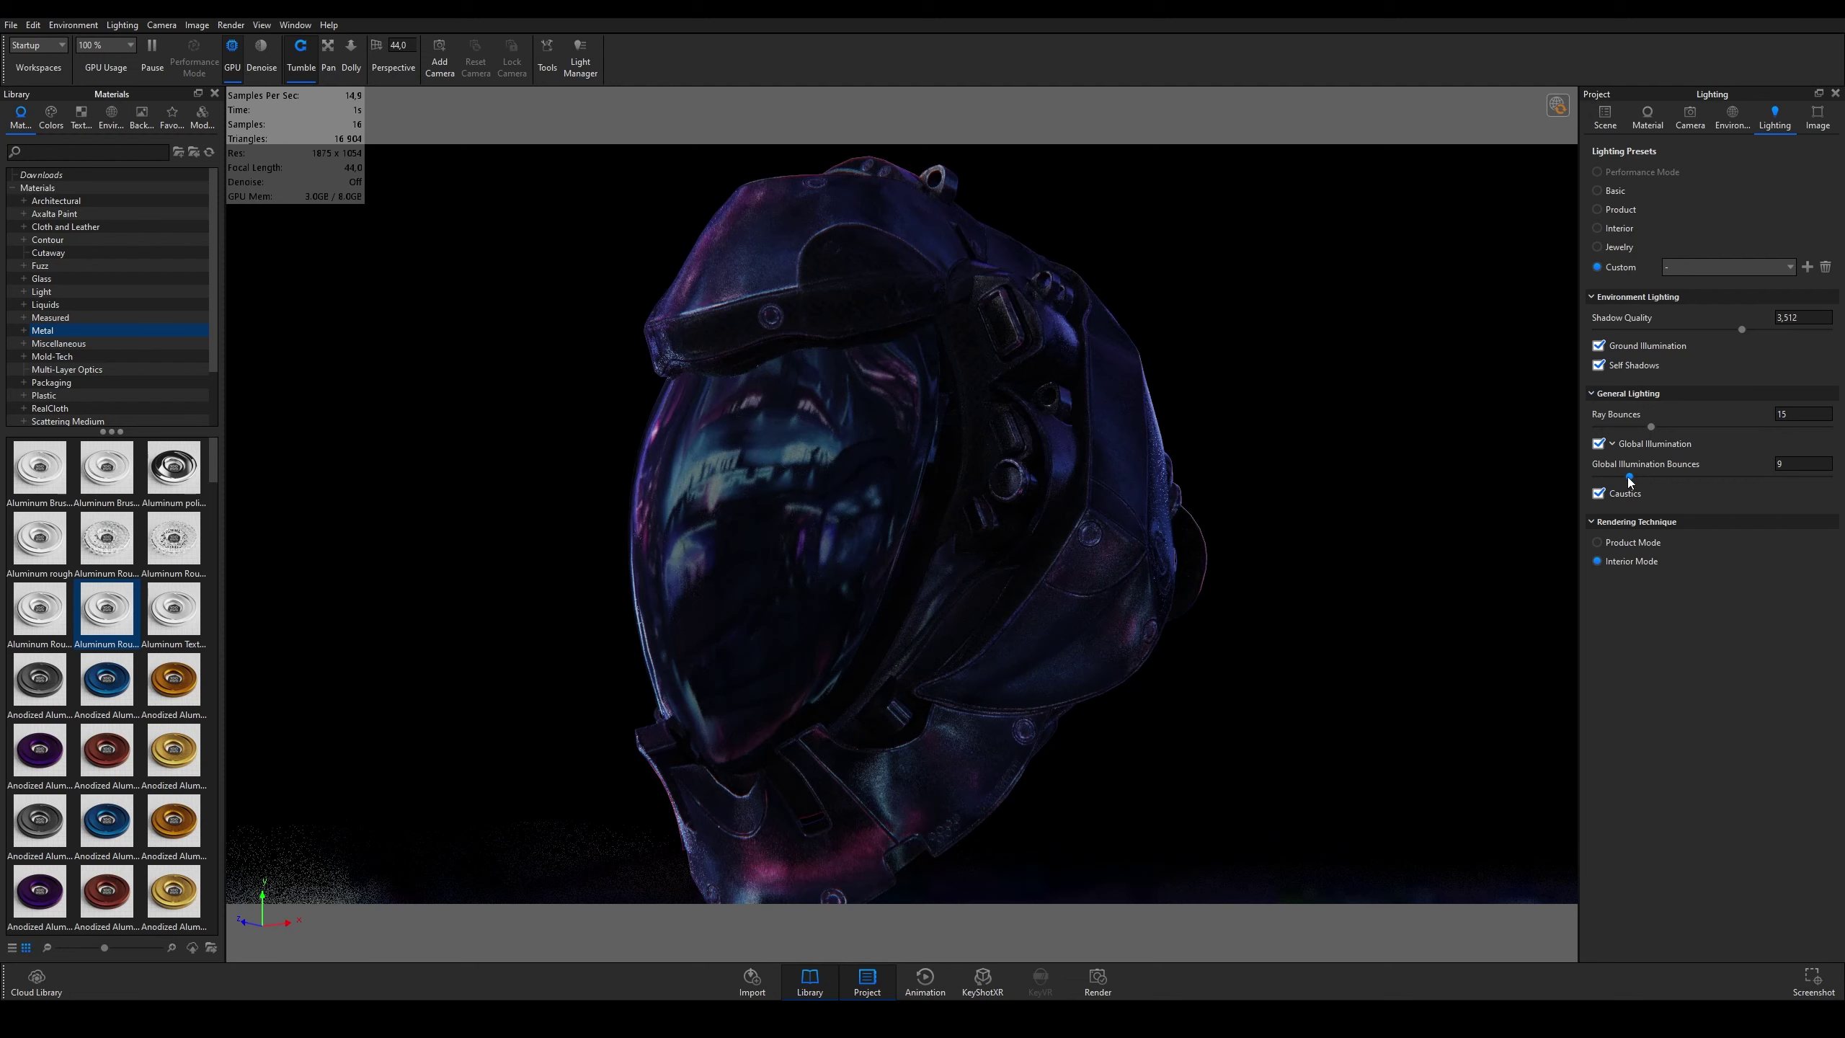
{"action": "left_click_drag", "start_coordinate": [1629, 479], "coordinate": [1607, 454]}
{"action": "left_click_drag", "start_coordinate": [990, 498], "coordinate": [955, 503]}
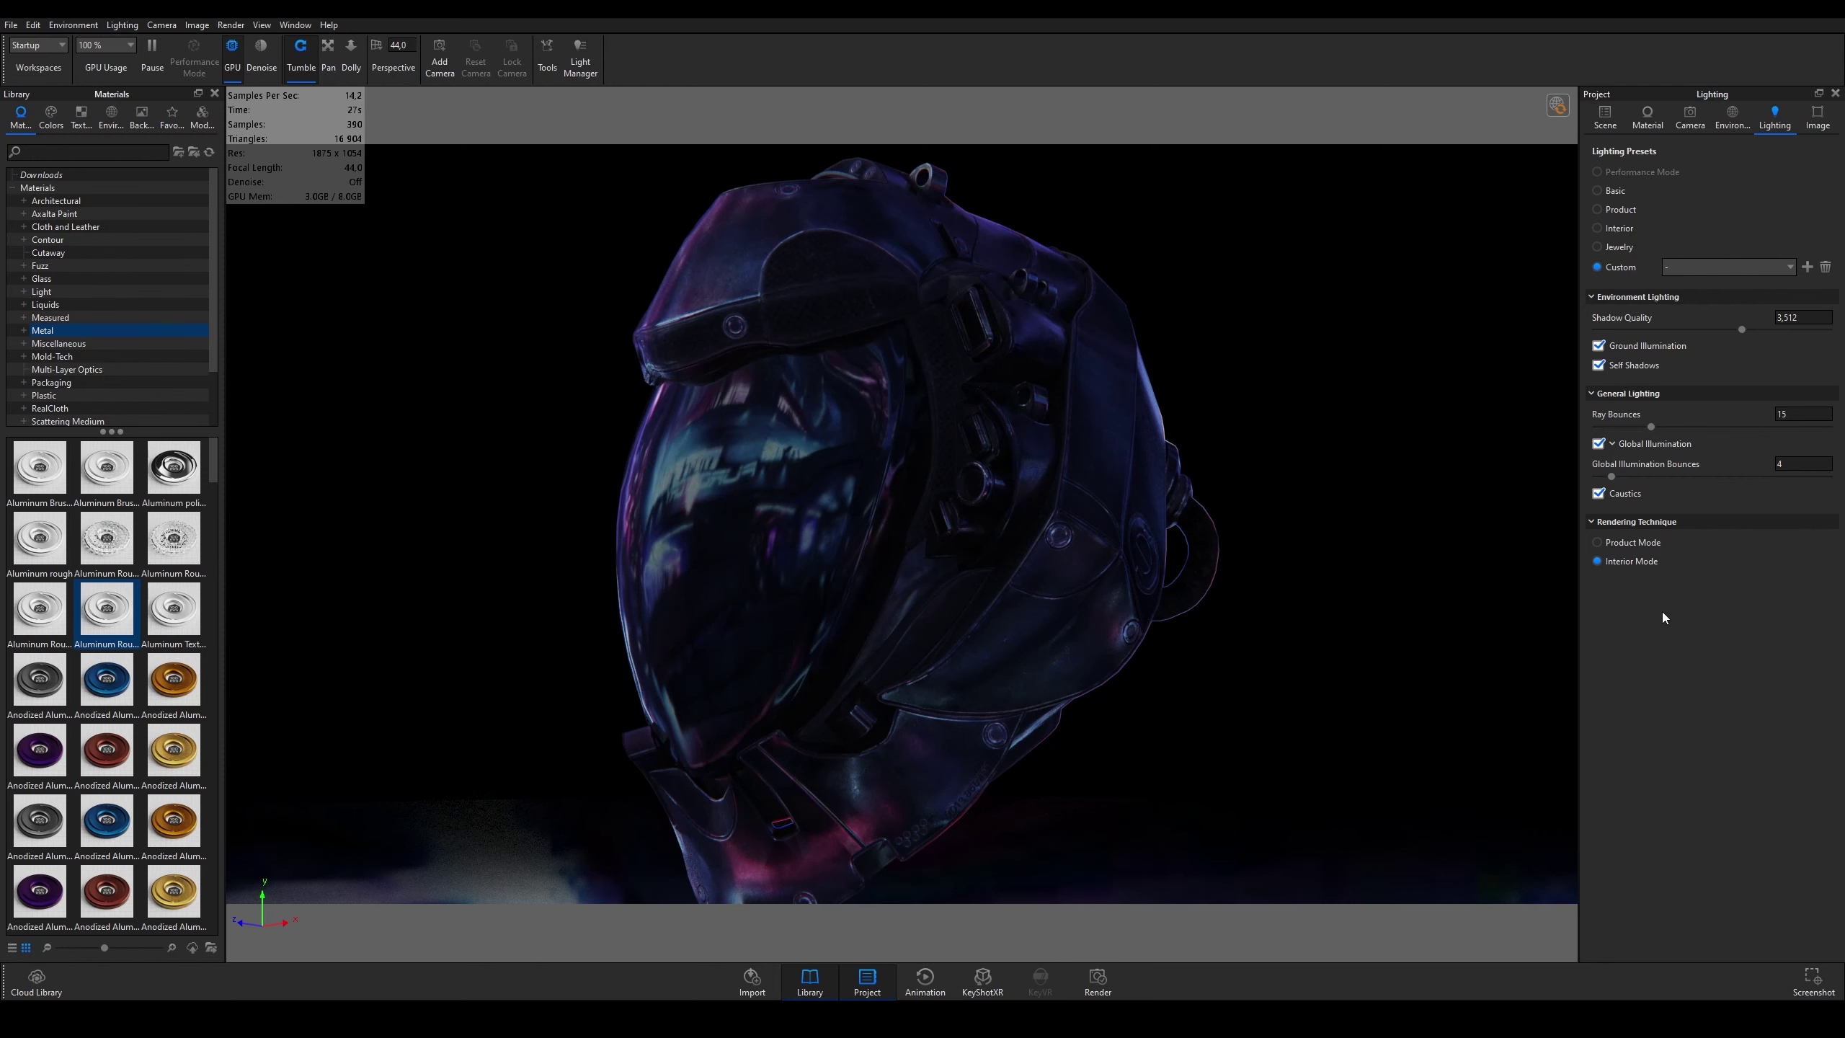
{"action": "key", "text": "e"}
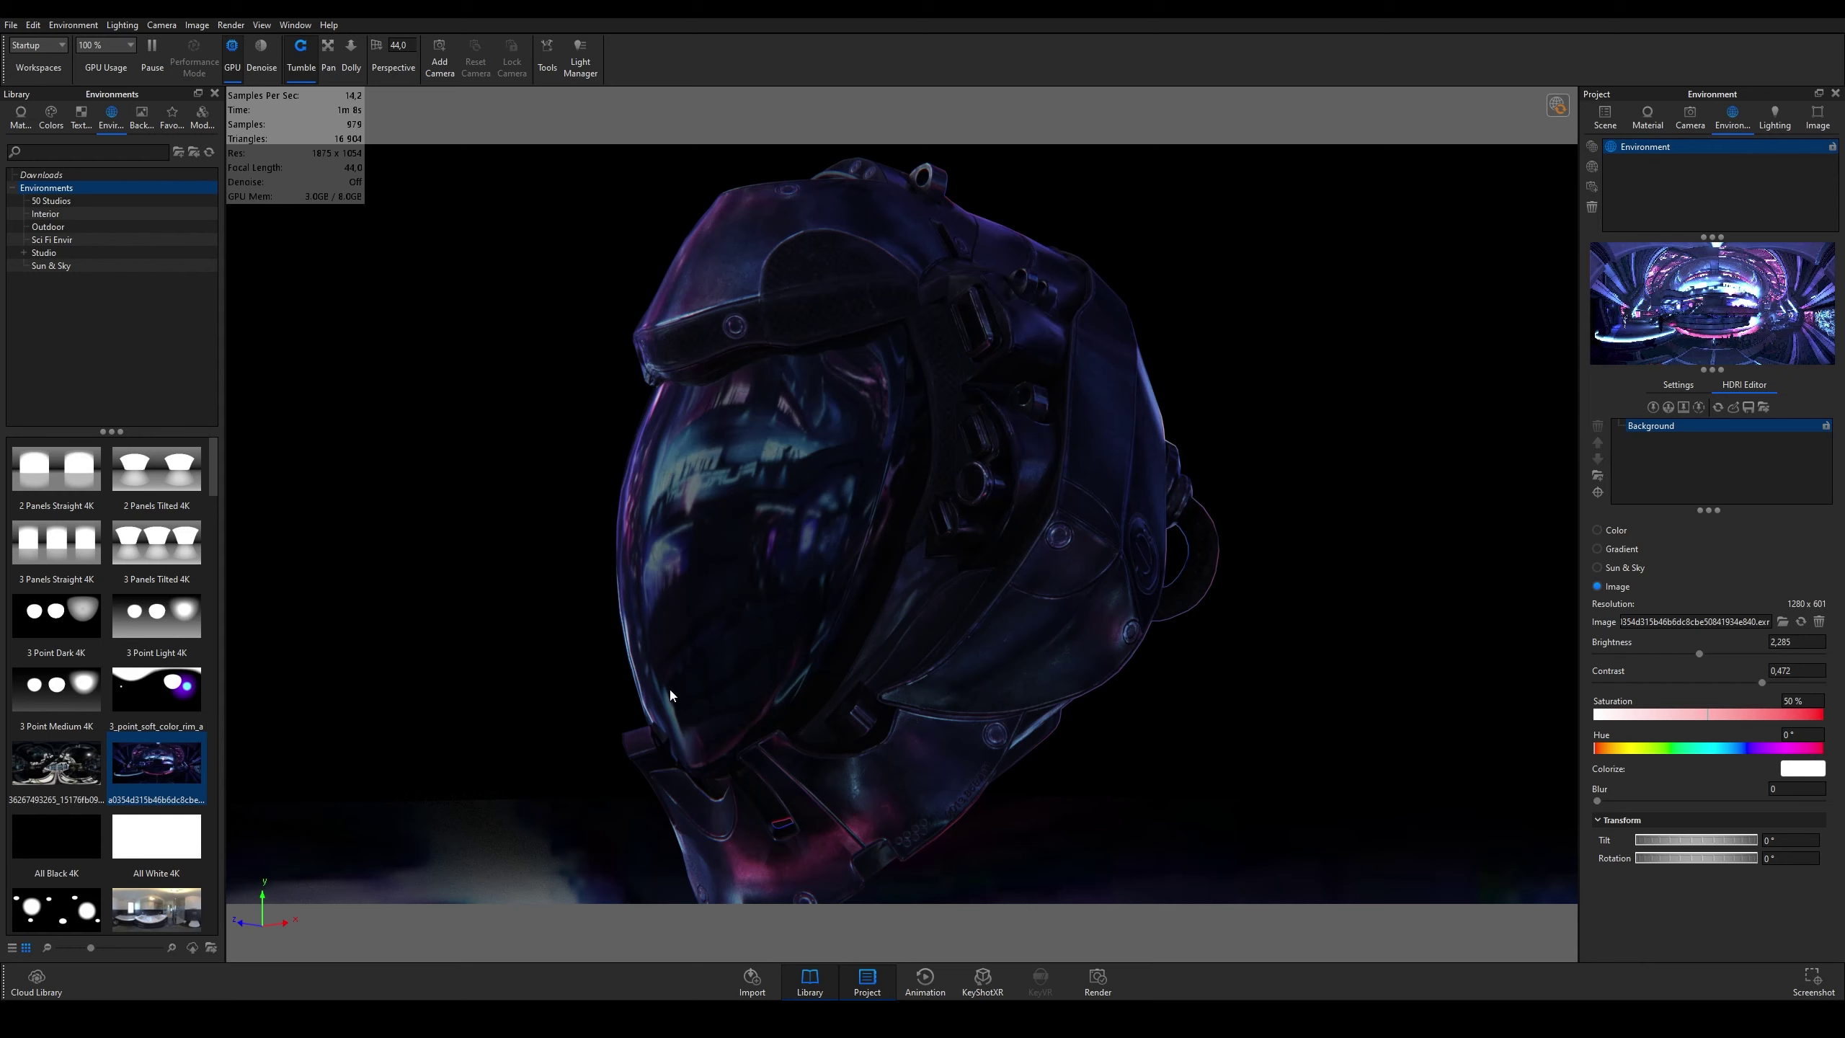
Step: Add Environment 2 with a plain red colour background
{"action": "left_click", "coordinate": [1628, 154]}
{"action": "left_click", "coordinate": [1596, 149]}
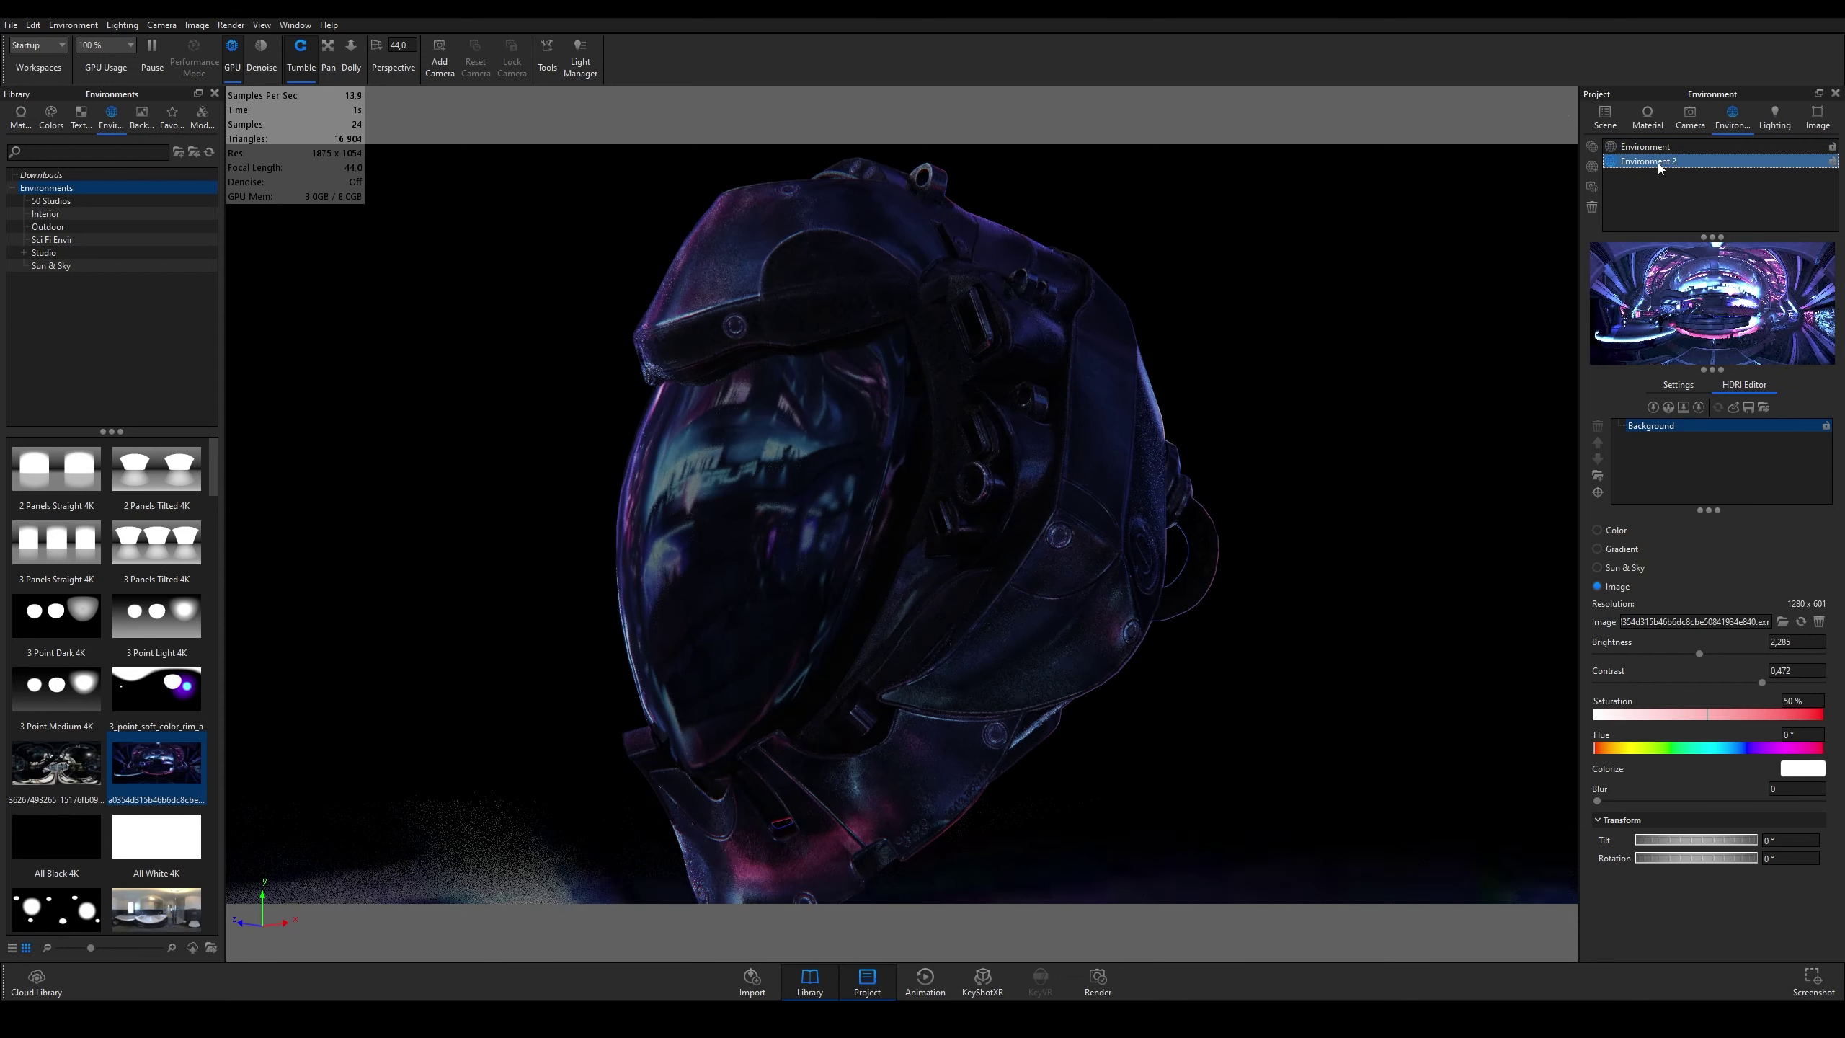
{"action": "left_click", "coordinate": [1623, 534]}
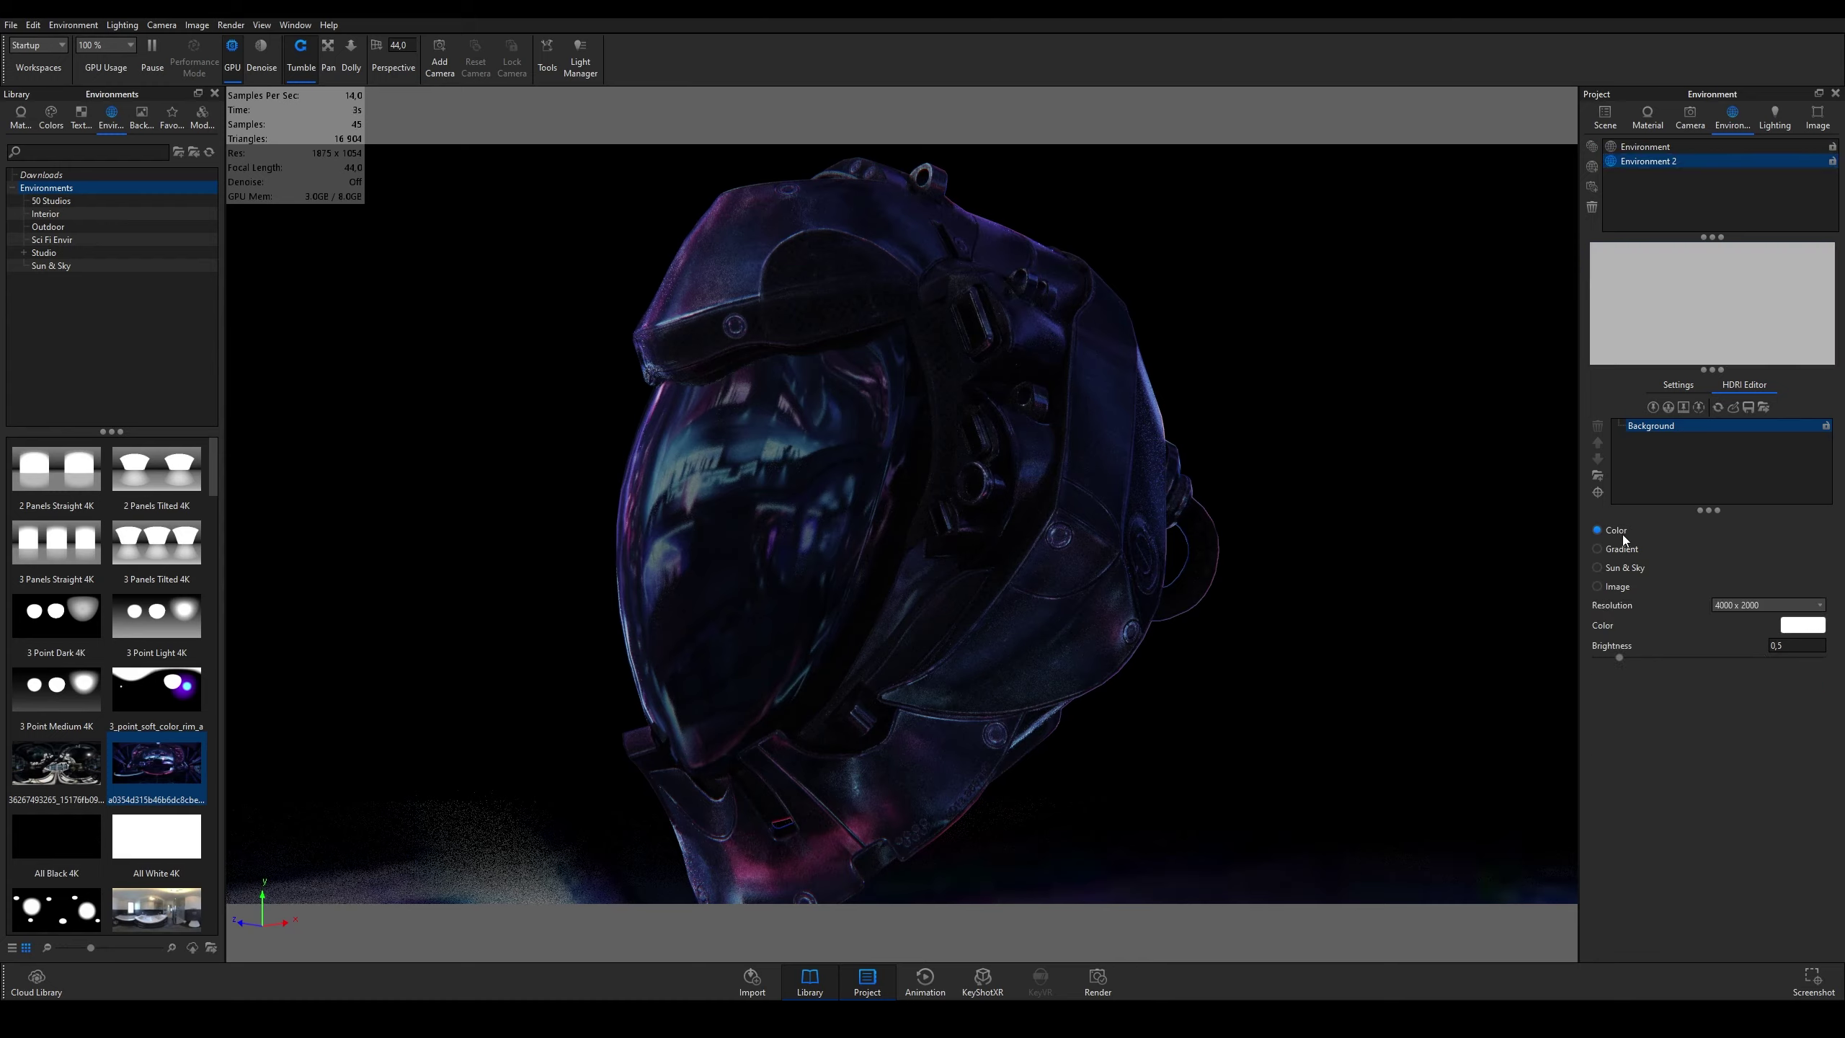
{"action": "left_click_drag", "start_coordinate": [1223, 511], "coordinate": [1329, 511]}
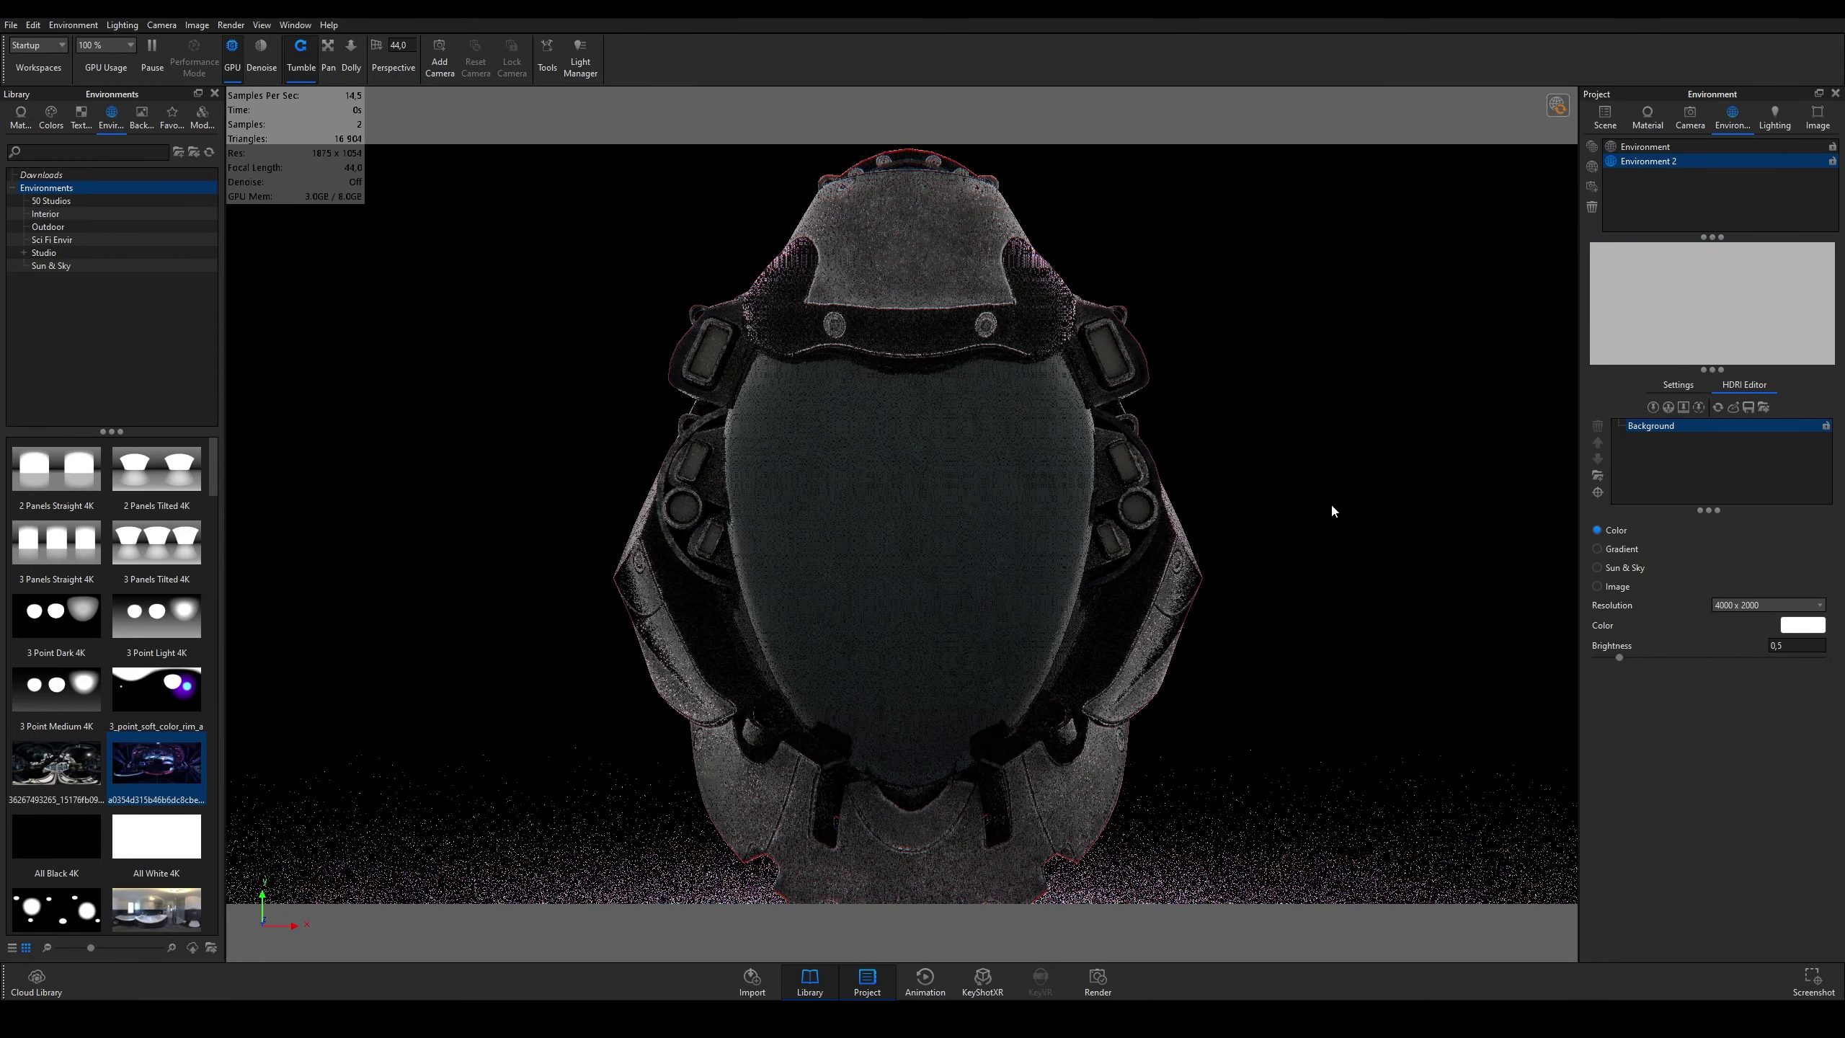
{"action": "left_click", "coordinate": [1802, 624]}
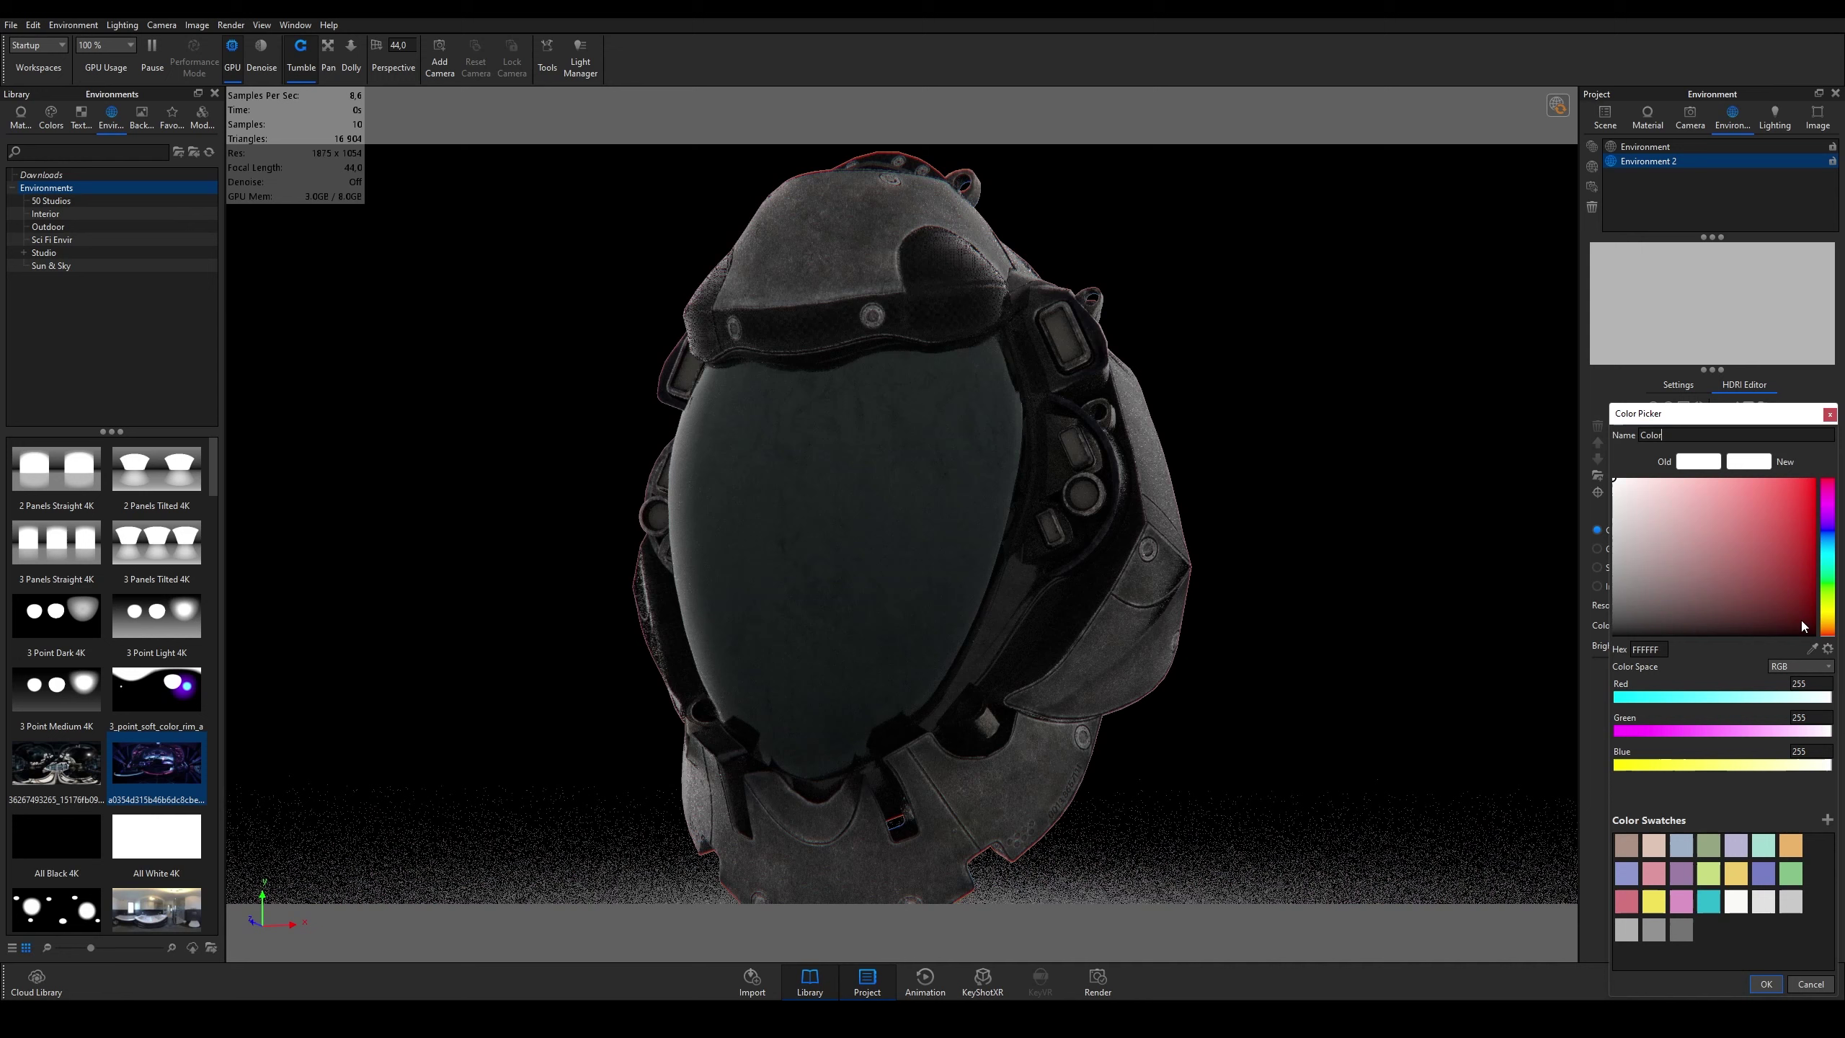
{"action": "left_click_drag", "start_coordinate": [1724, 546], "coordinate": [1822, 505]}
{"action": "left_click", "coordinate": [1831, 414]}
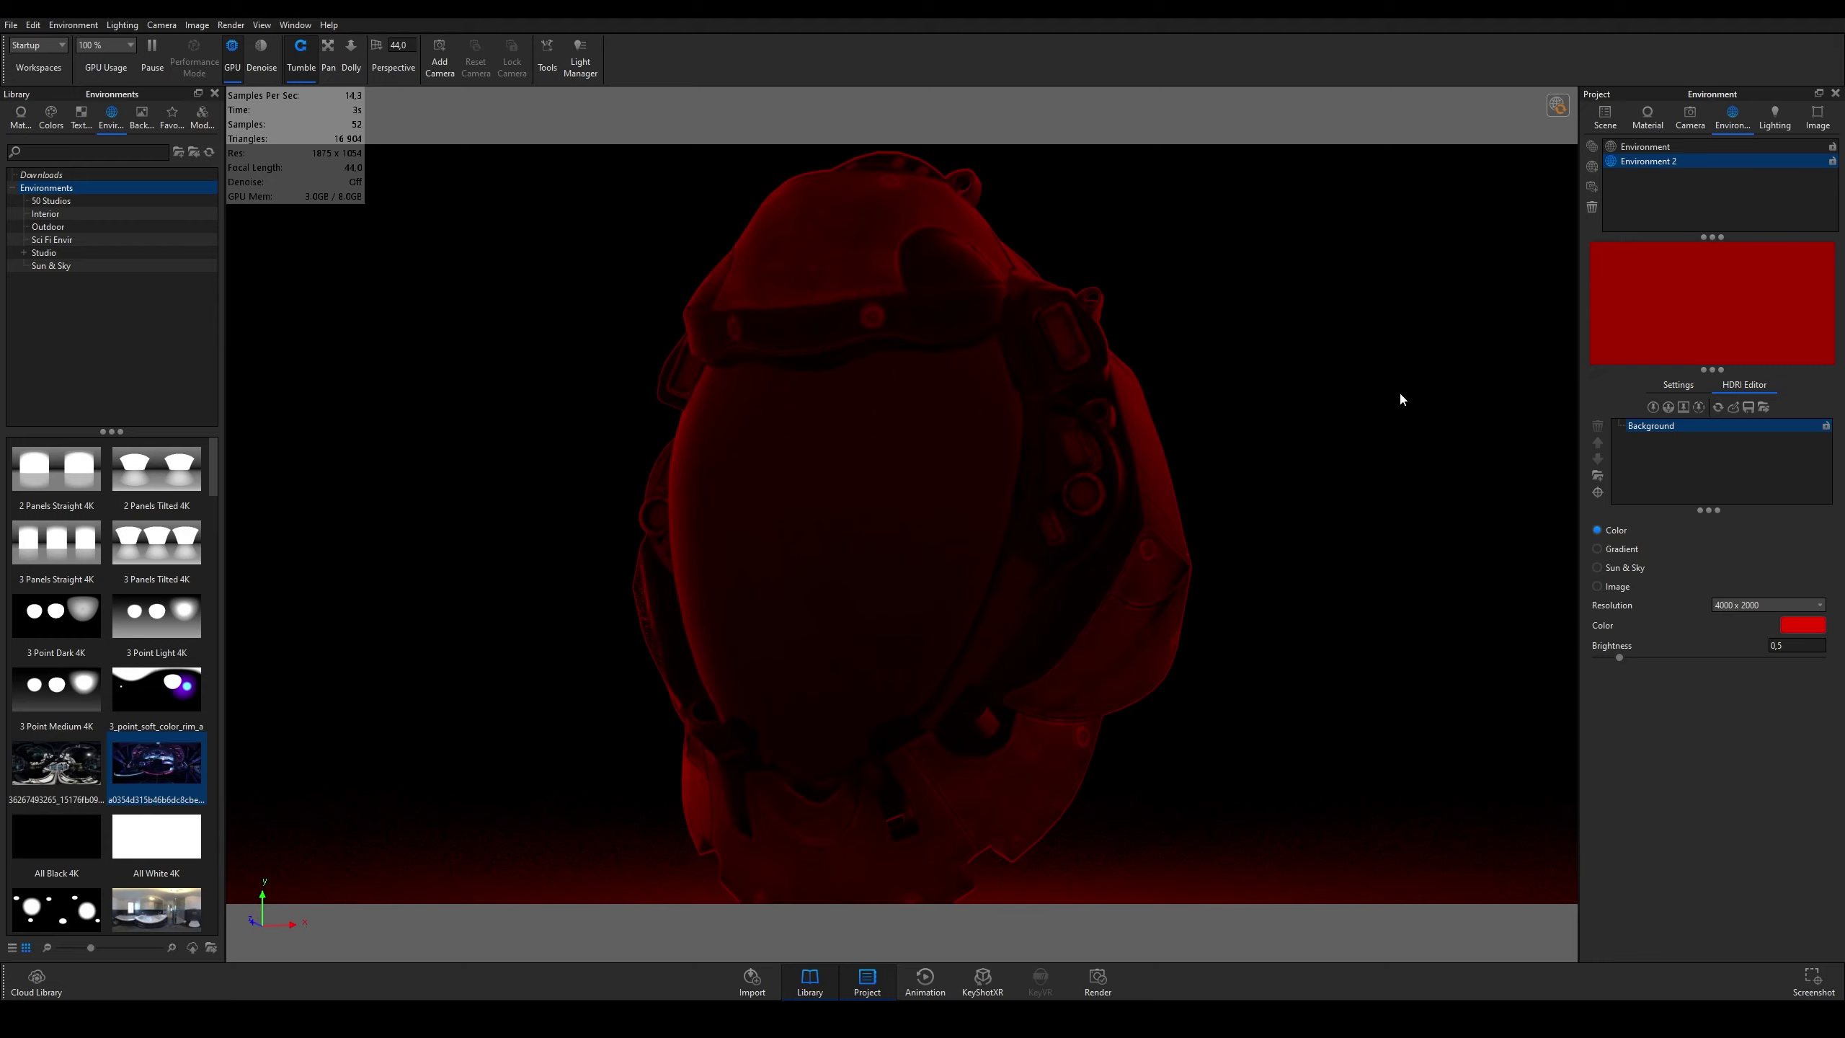
Step: Change Environment 2's background to a gradient at 90% saturation
{"action": "left_click", "coordinate": [1608, 546]}
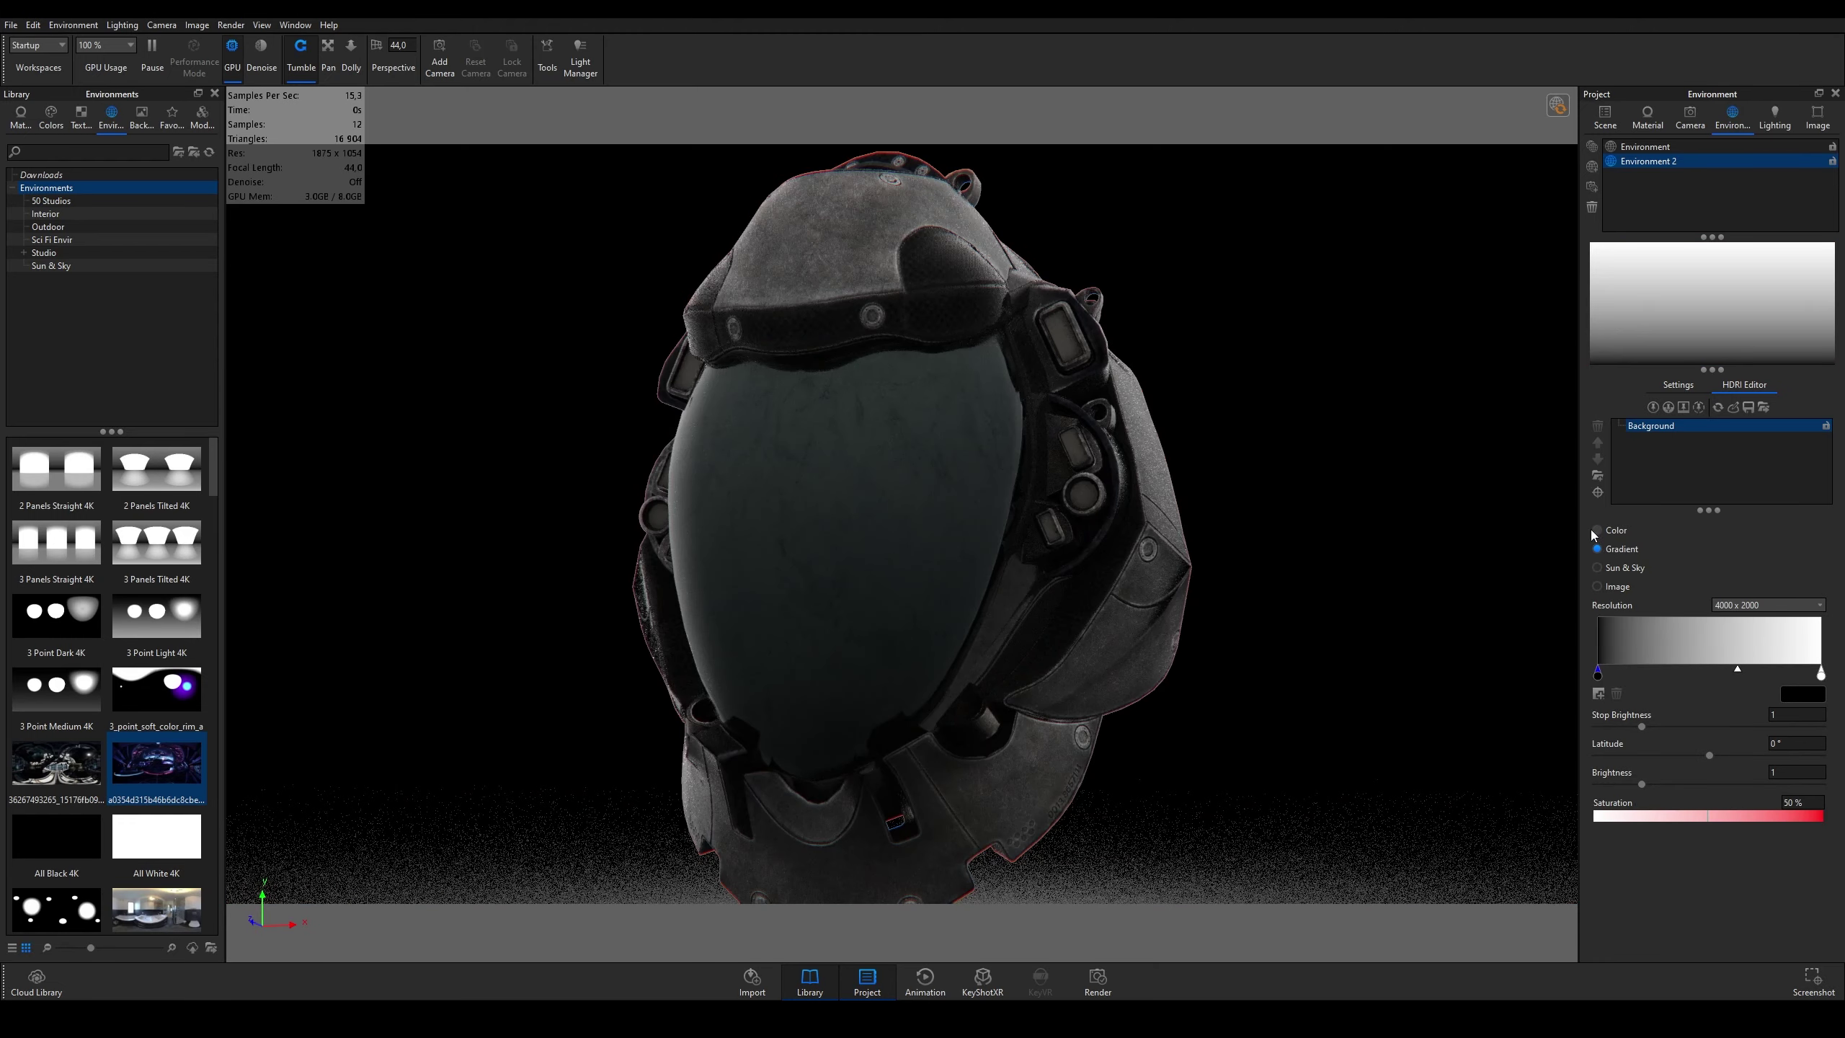
{"action": "left_click_drag", "start_coordinate": [1370, 470], "coordinate": [1322, 478]}
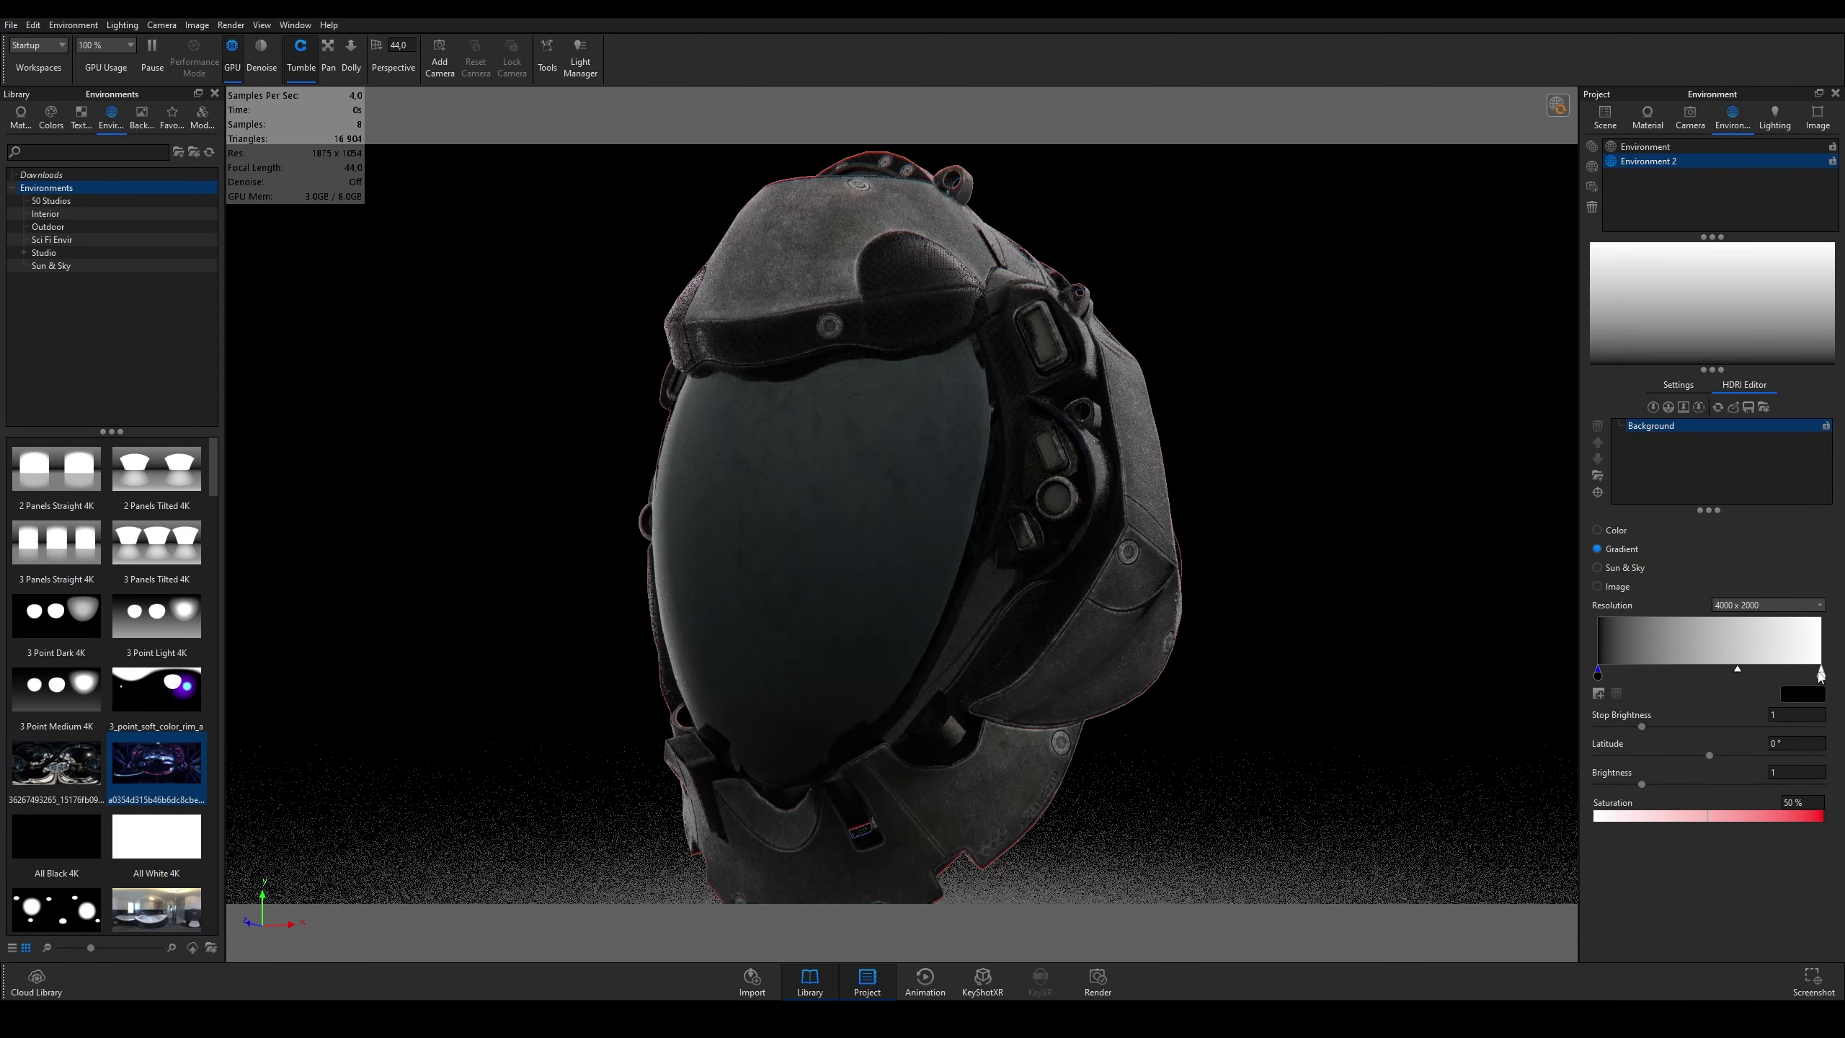
{"action": "left_click", "coordinate": [1820, 673]}
{"action": "left_click", "coordinate": [1783, 816]}
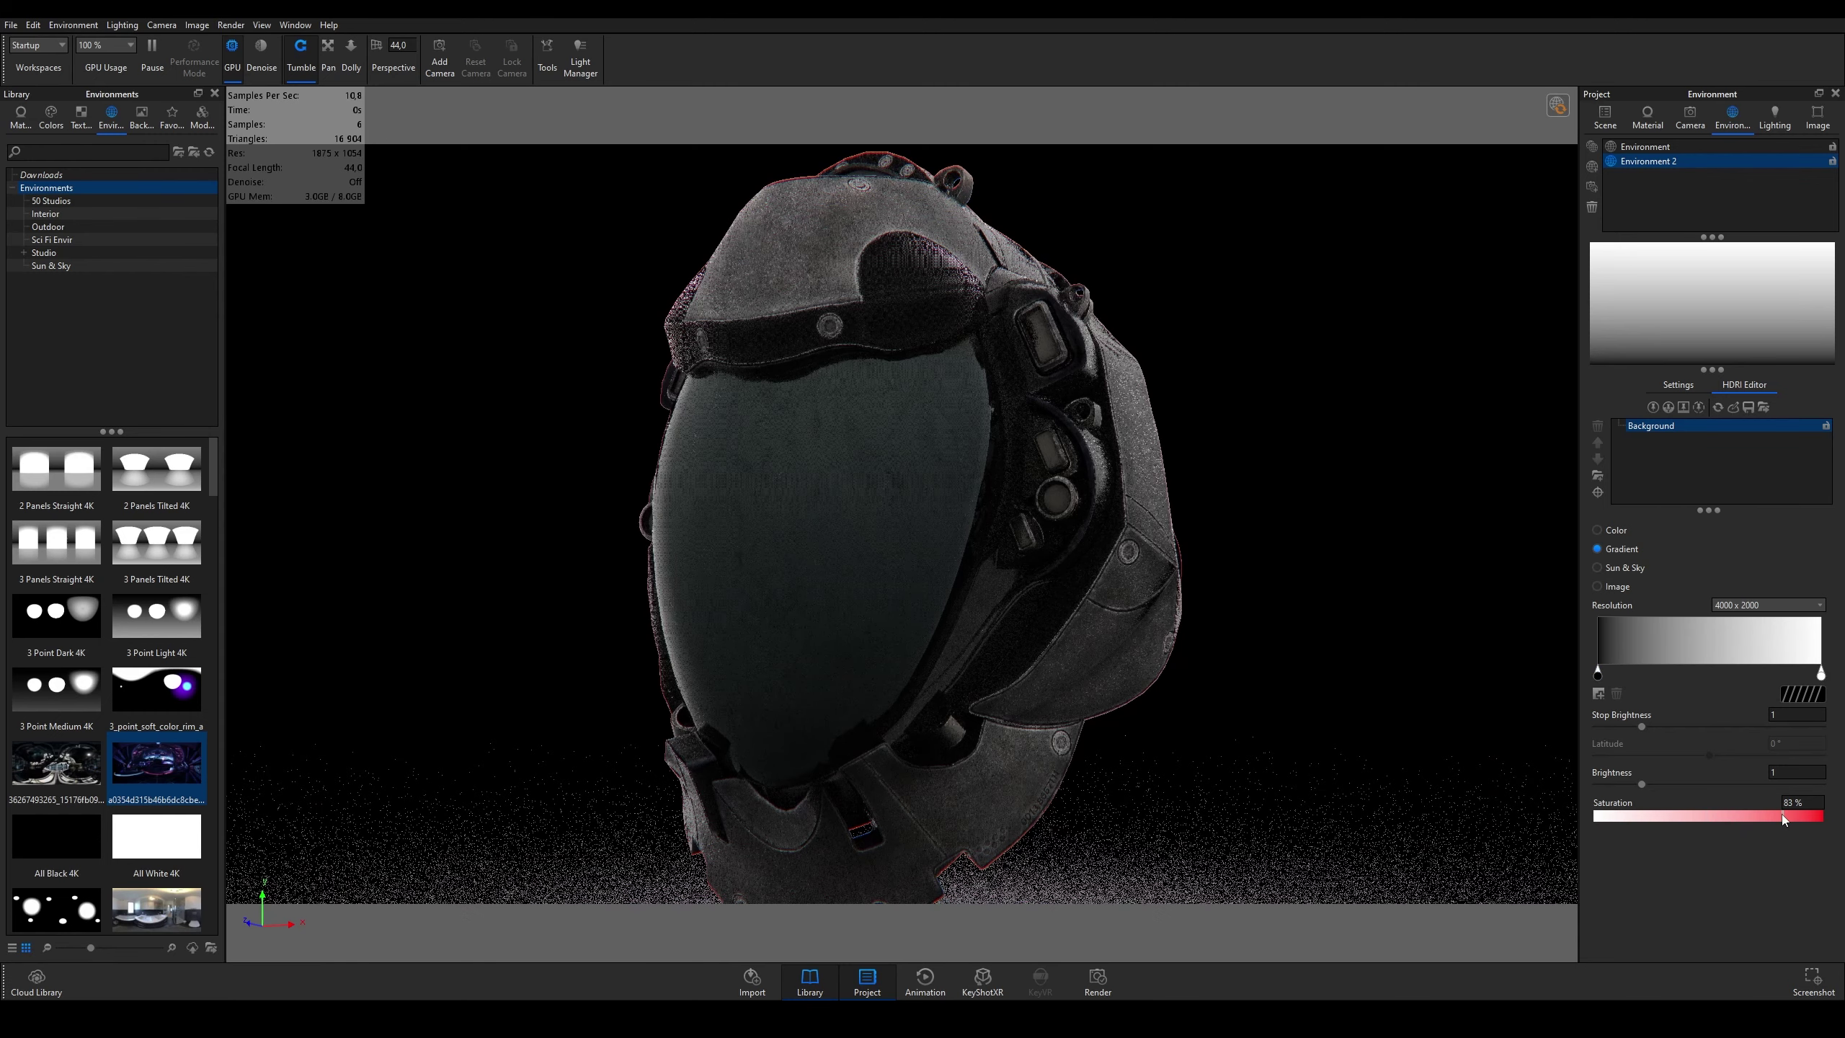
{"action": "left_click_drag", "start_coordinate": [1797, 815], "coordinate": [1801, 816]}
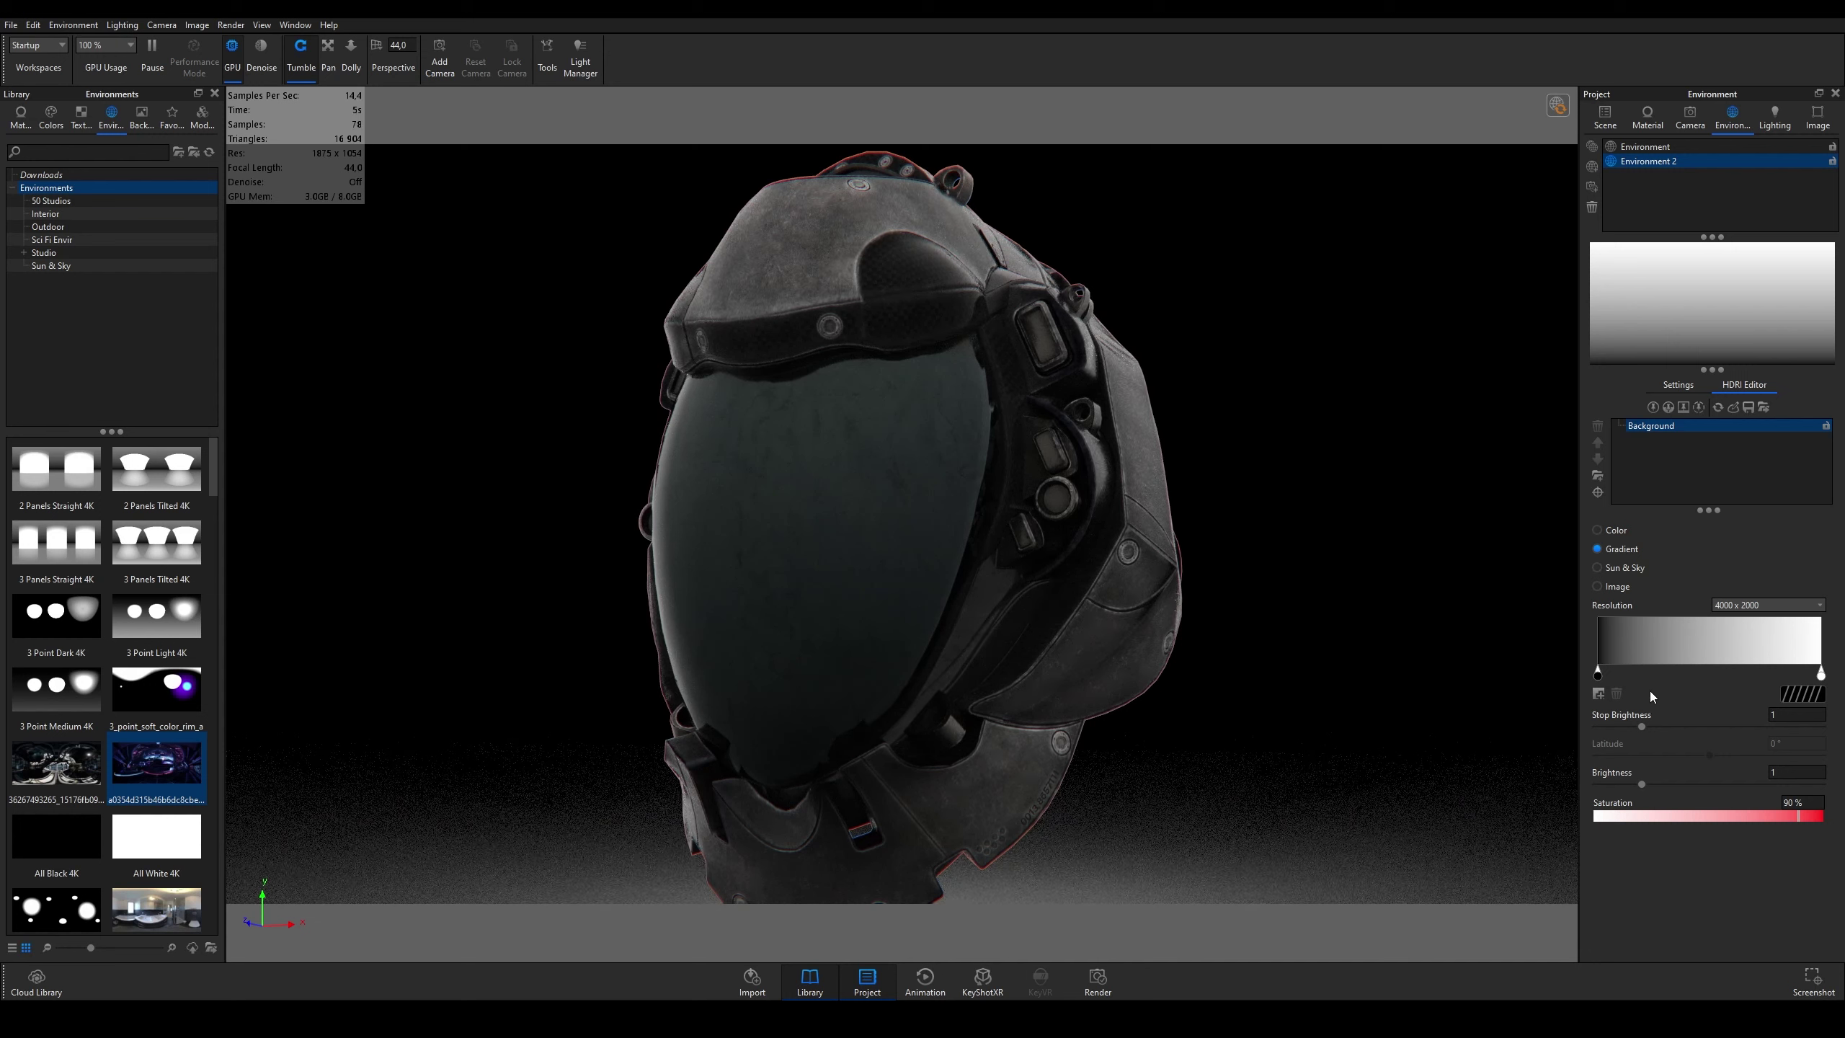
Step: Switch the environment to Sun & Sky, keeping 4000 x 2000 resolution and the Custom location
{"action": "left_click", "coordinate": [1632, 568]}
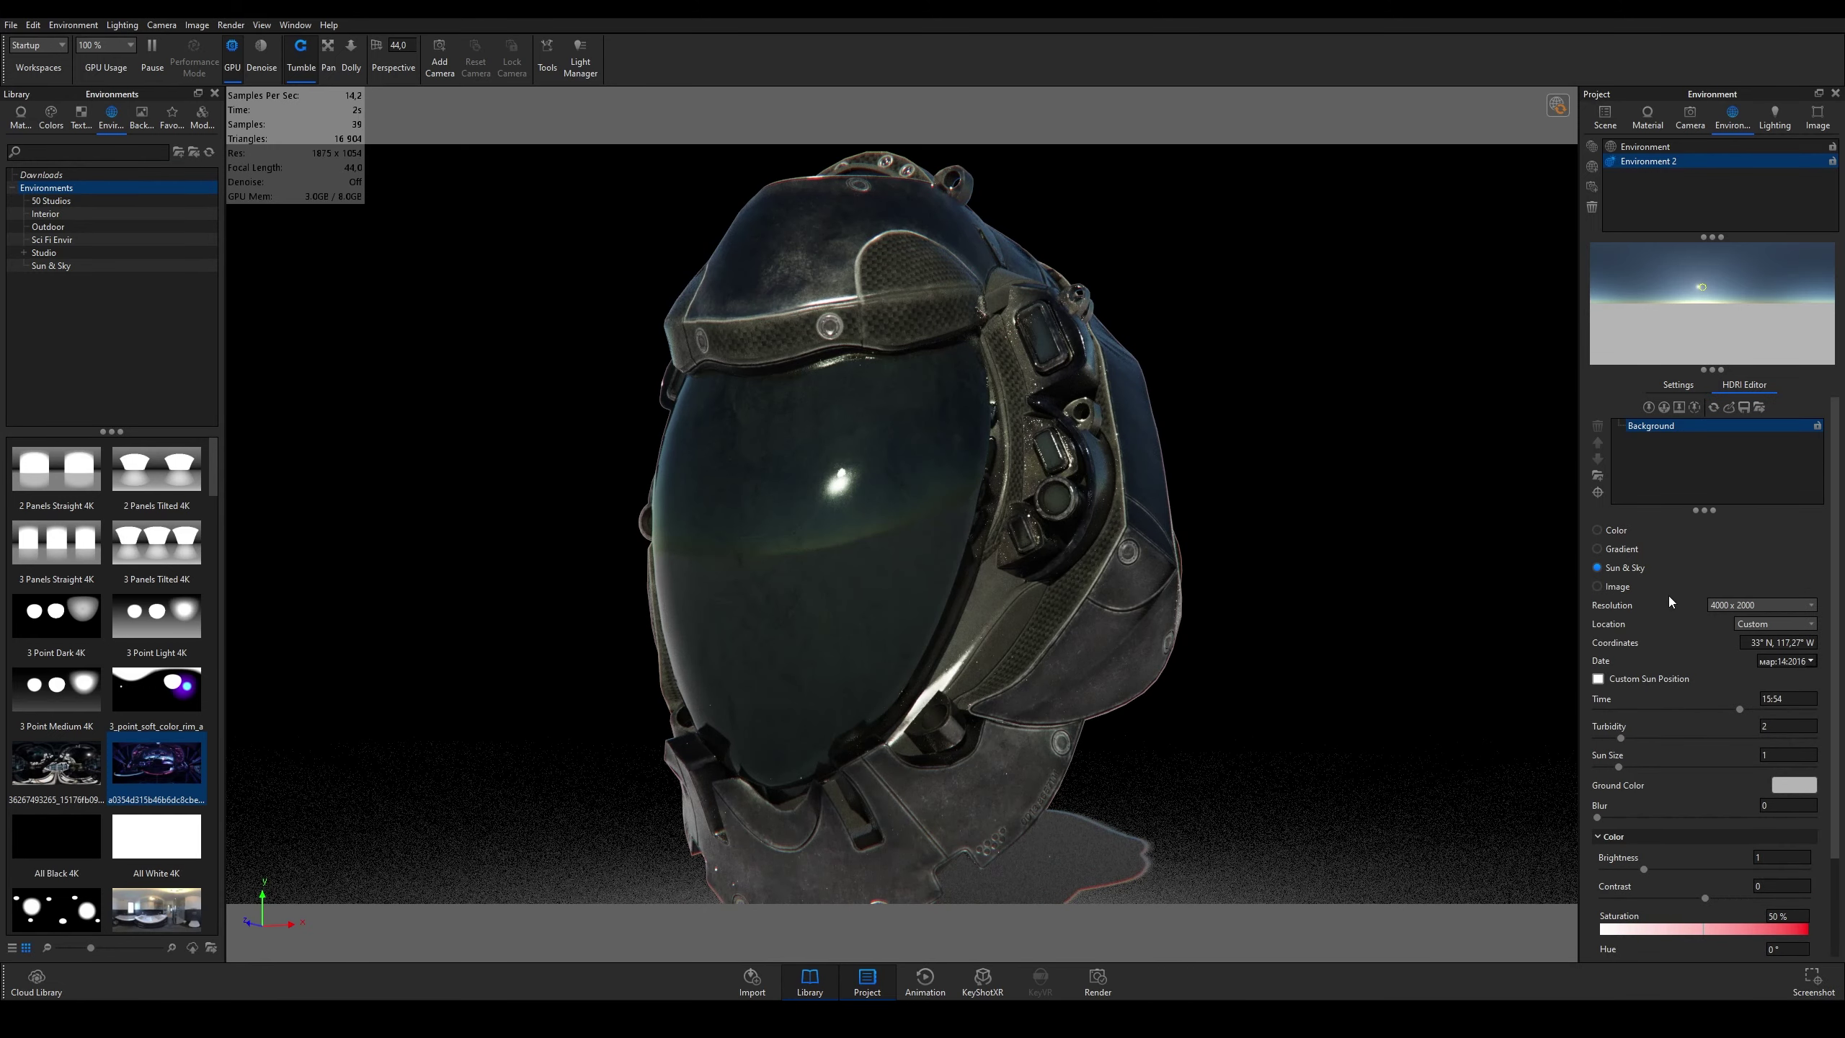
{"action": "scroll", "coordinate": [1083, 546], "scroll_direction": "up", "scroll_amount": 2}
{"action": "scroll", "coordinate": [1083, 546], "scroll_direction": "down", "scroll_amount": 5}
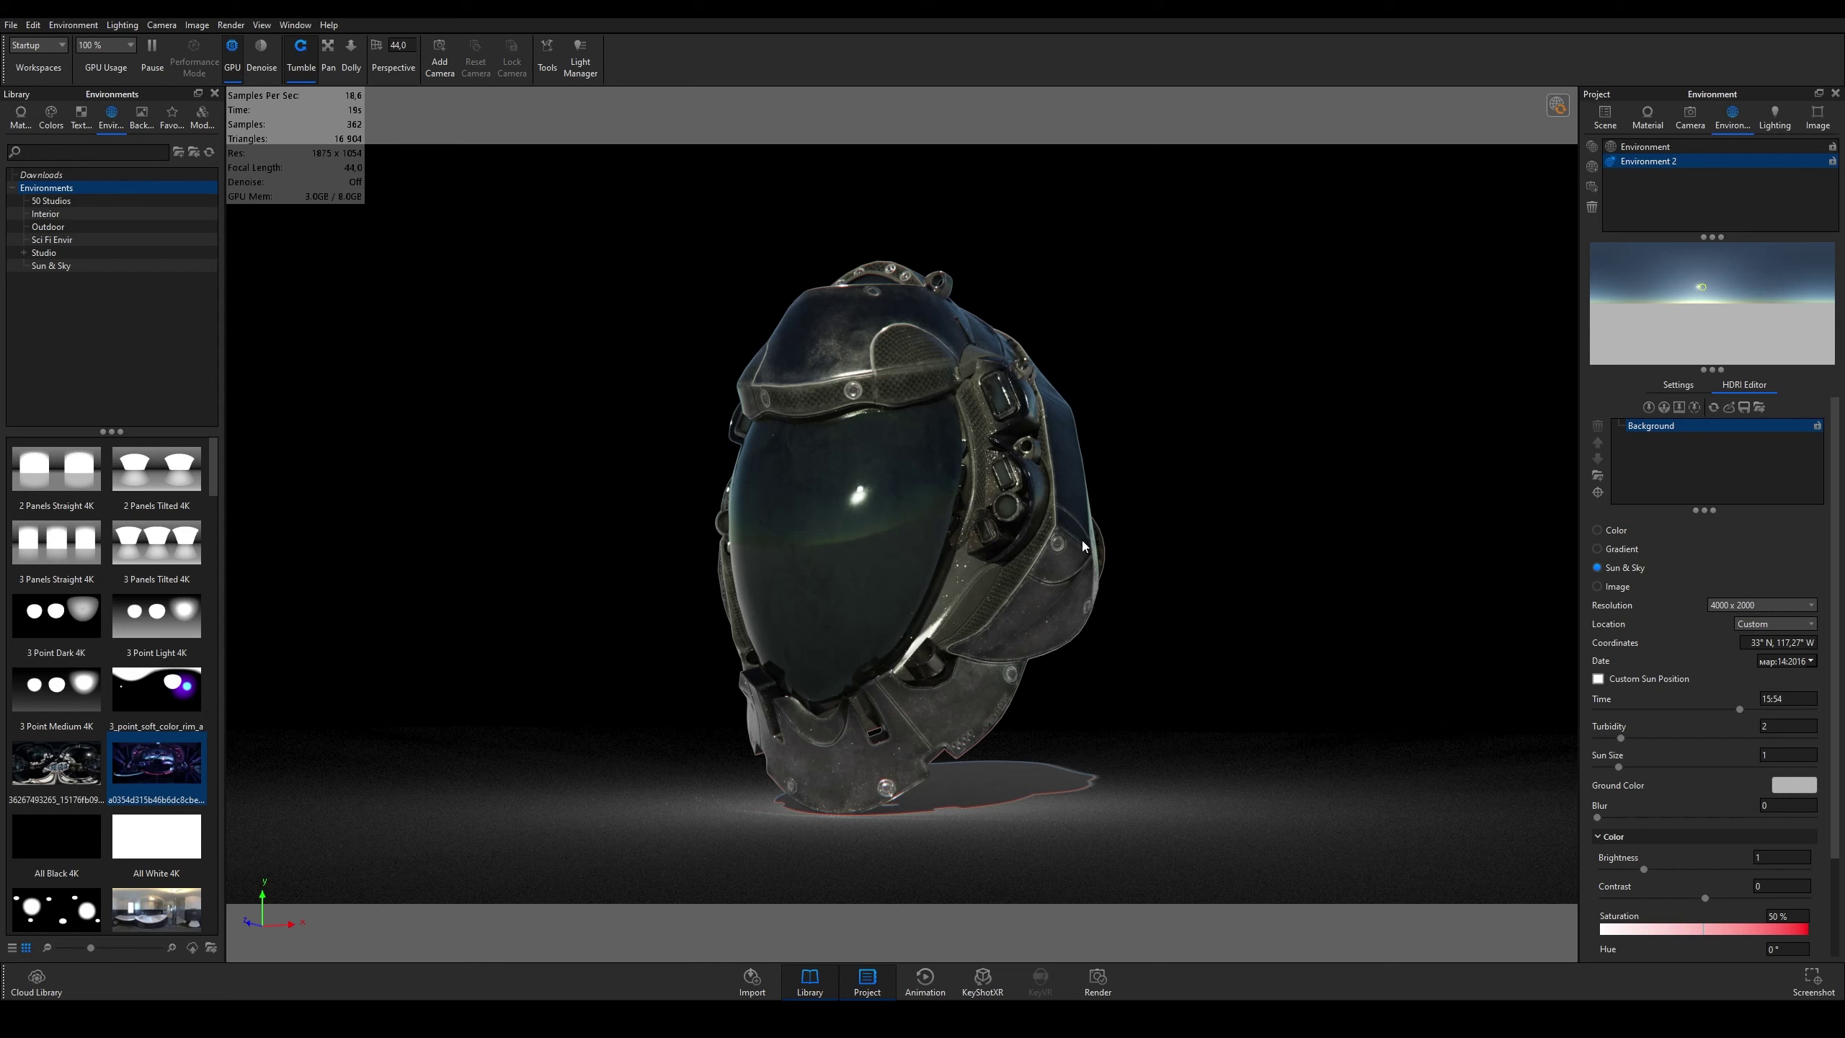
{"action": "left_click", "coordinate": [1758, 605]}
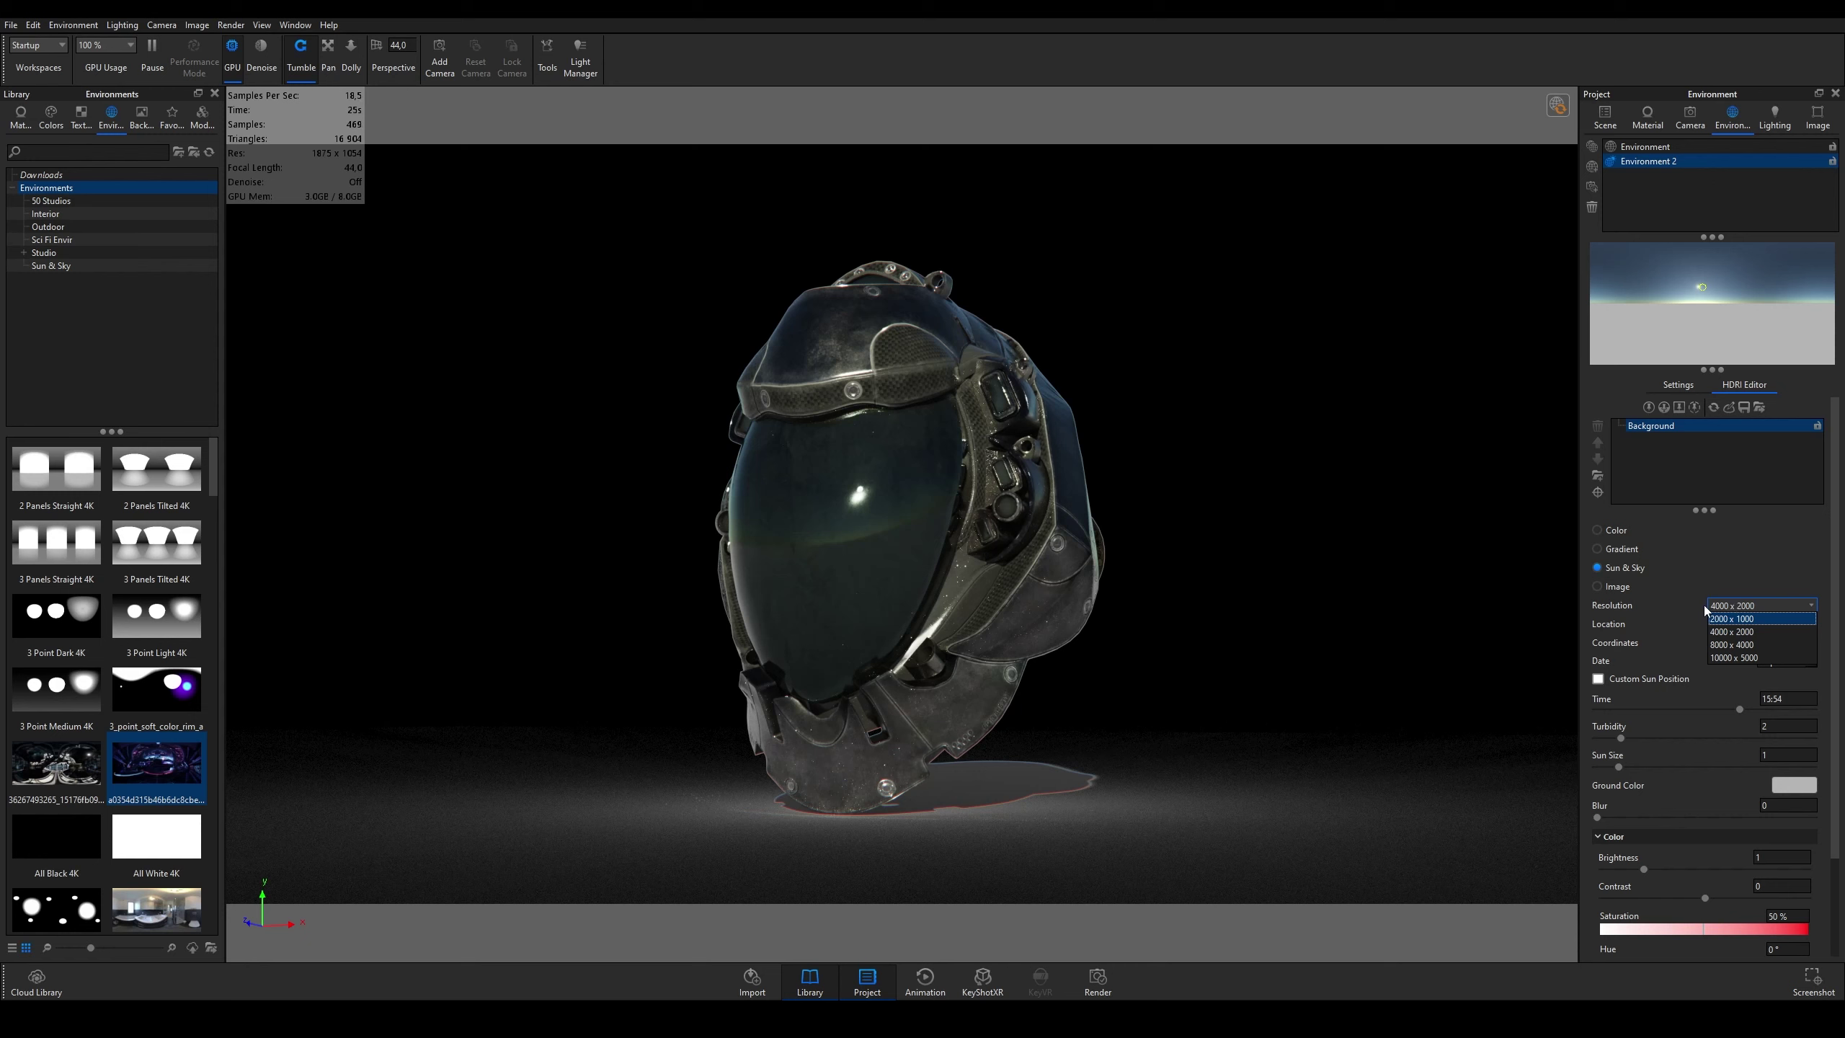
{"action": "left_click", "coordinate": [1728, 607]}
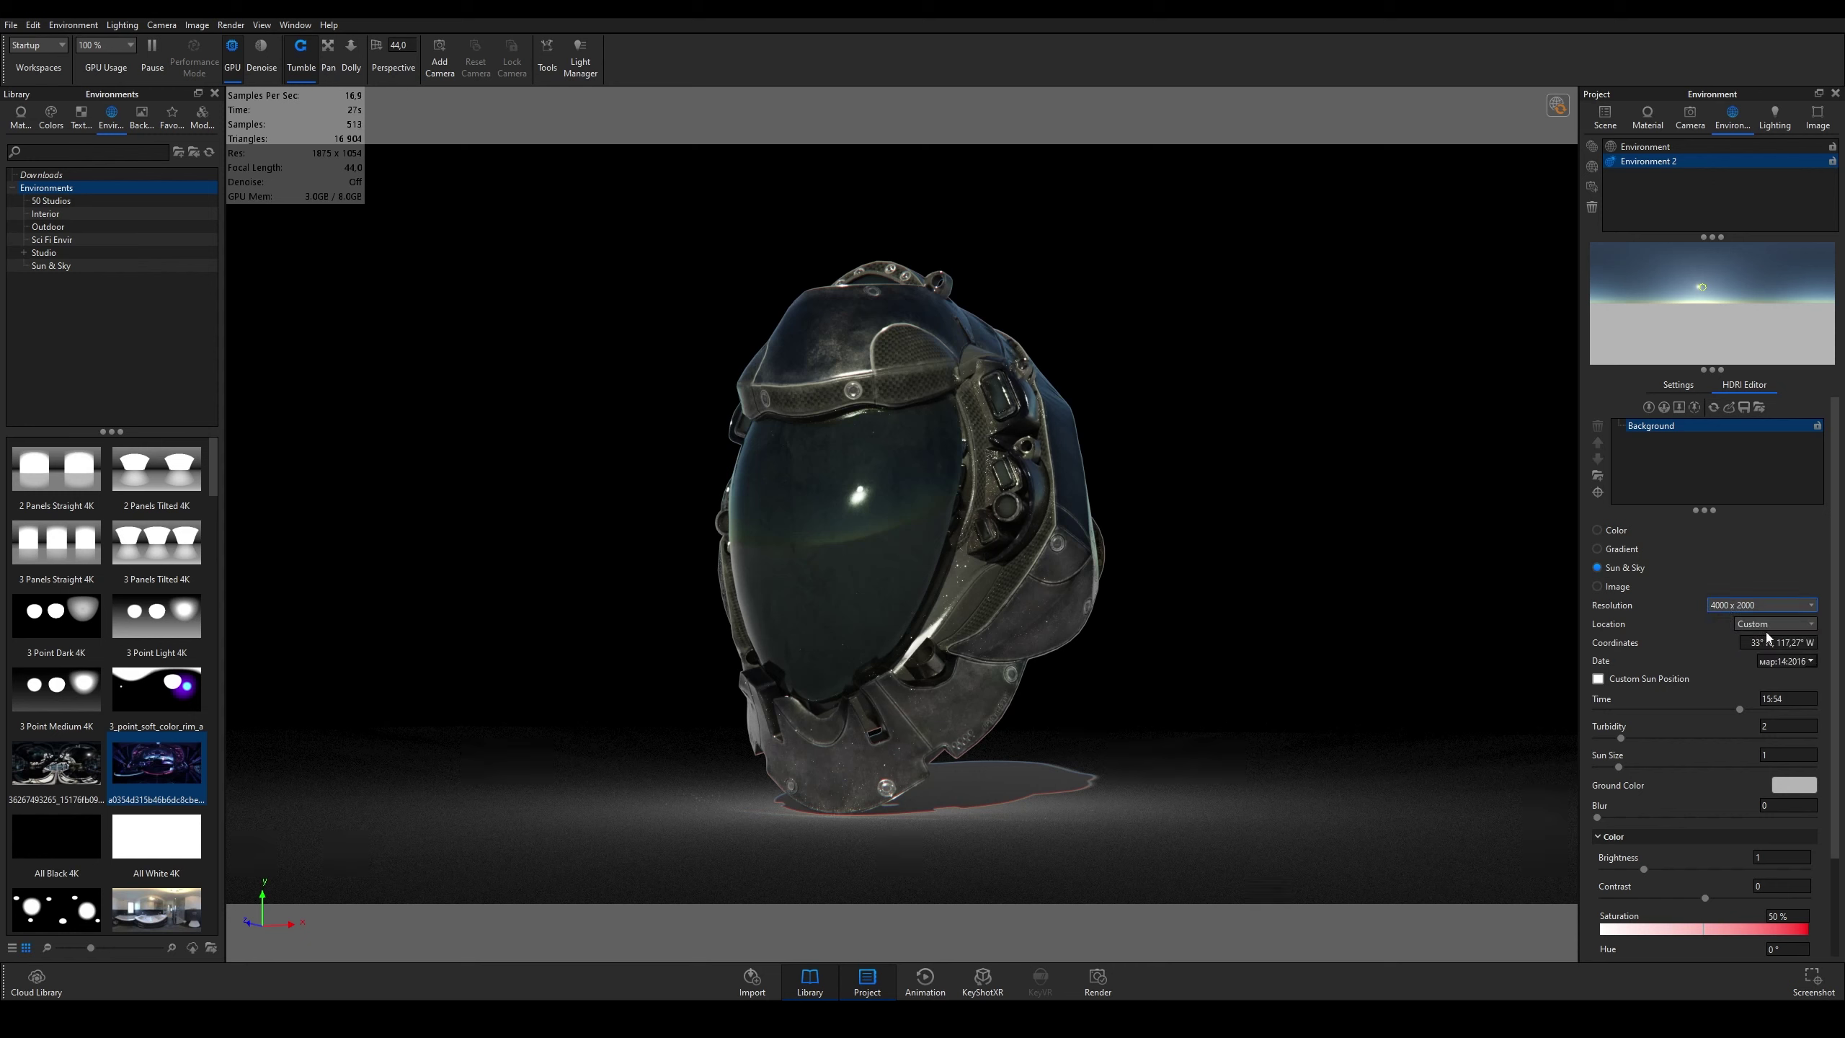
{"action": "left_click", "coordinate": [1768, 625]}
{"action": "left_click", "coordinate": [1769, 625]}
Step: Enlarge the sun to 4,78 and lighten the ground colour to EAEAEA, undoing a blur test
{"action": "scroll", "coordinate": [1692, 658], "scroll_direction": "down", "scroll_amount": 3}
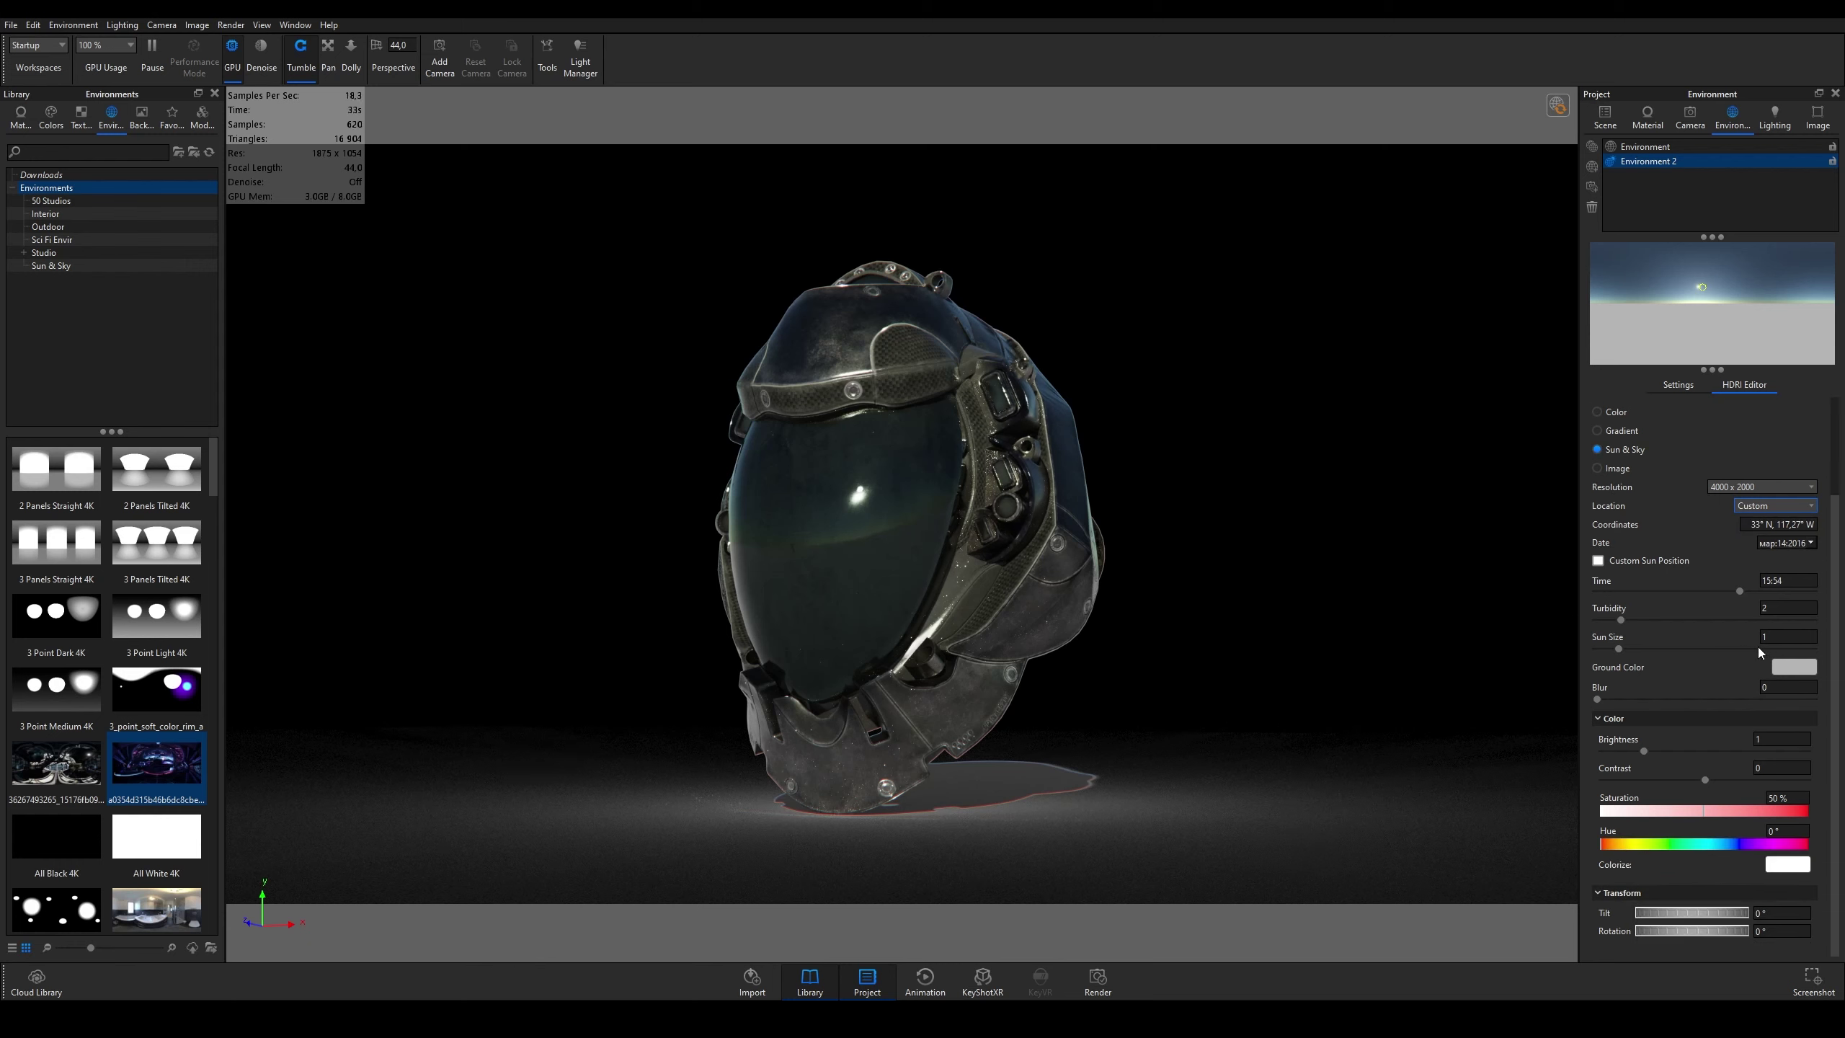
{"action": "left_click_drag", "start_coordinate": [1618, 648], "coordinate": [1700, 648]}
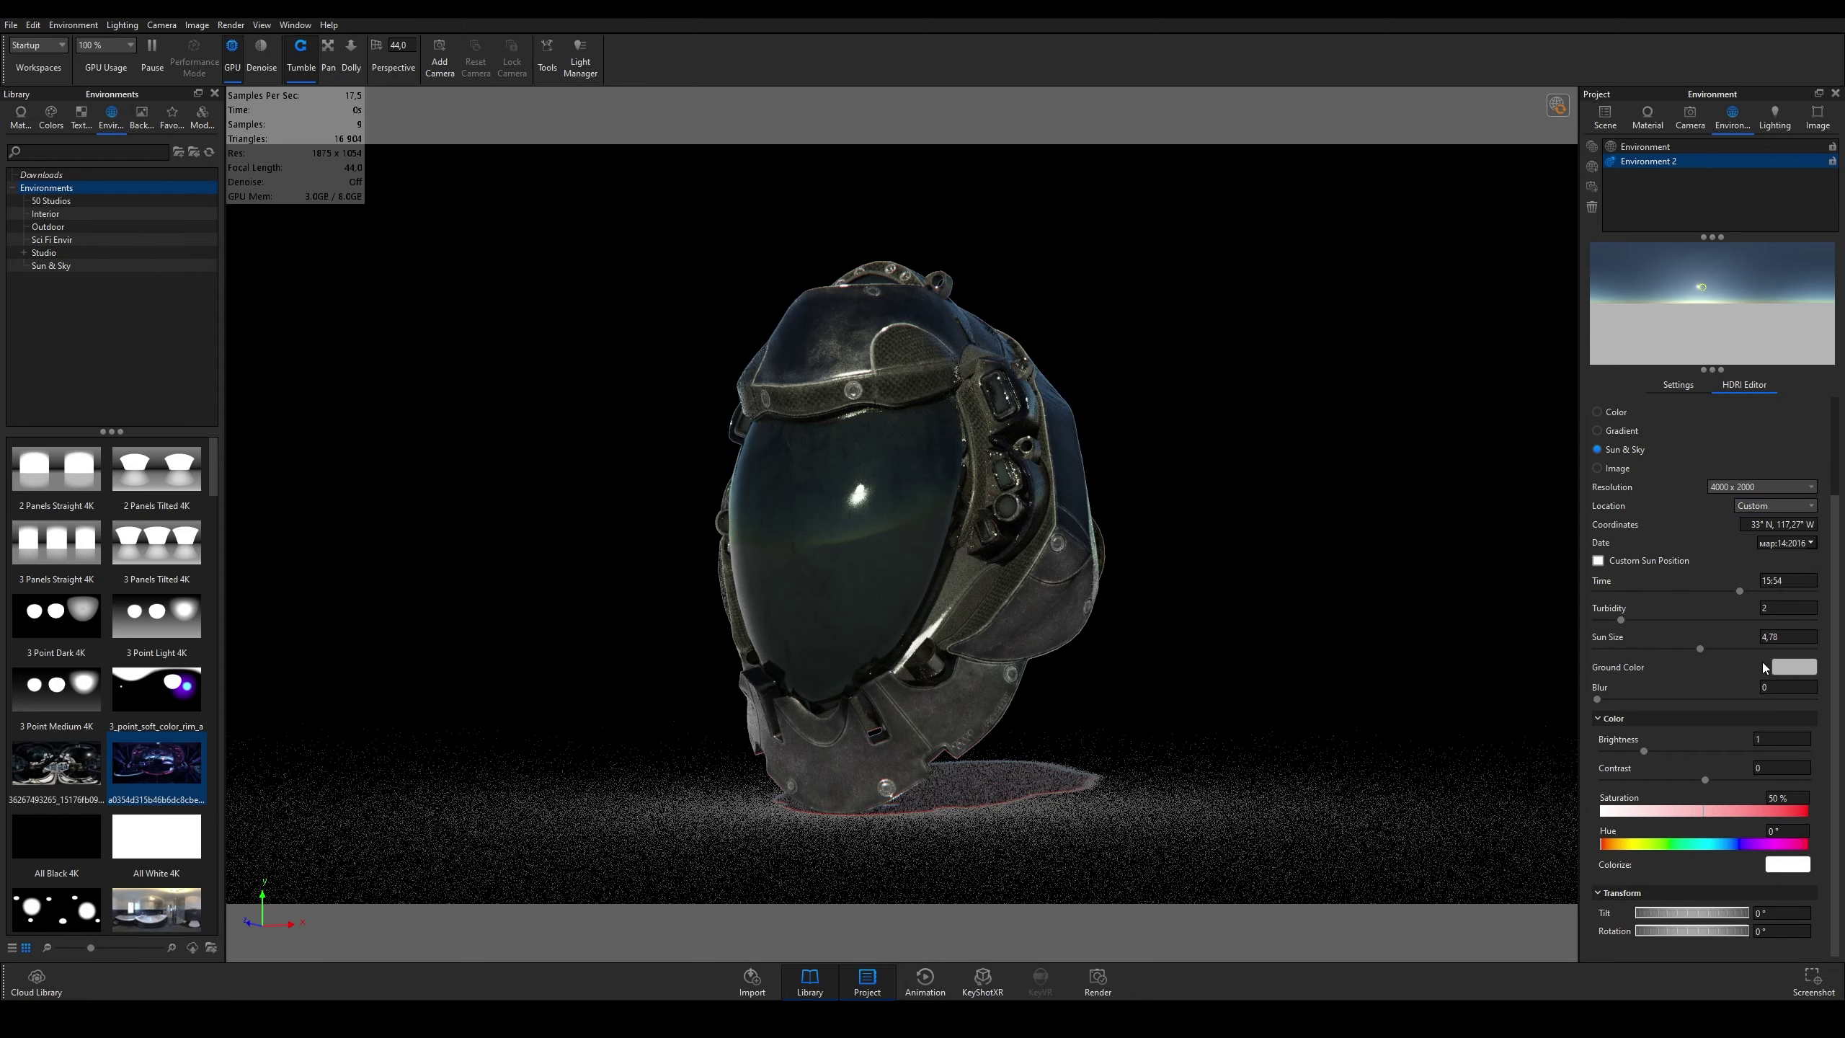
{"action": "left_click", "coordinate": [1773, 664]}
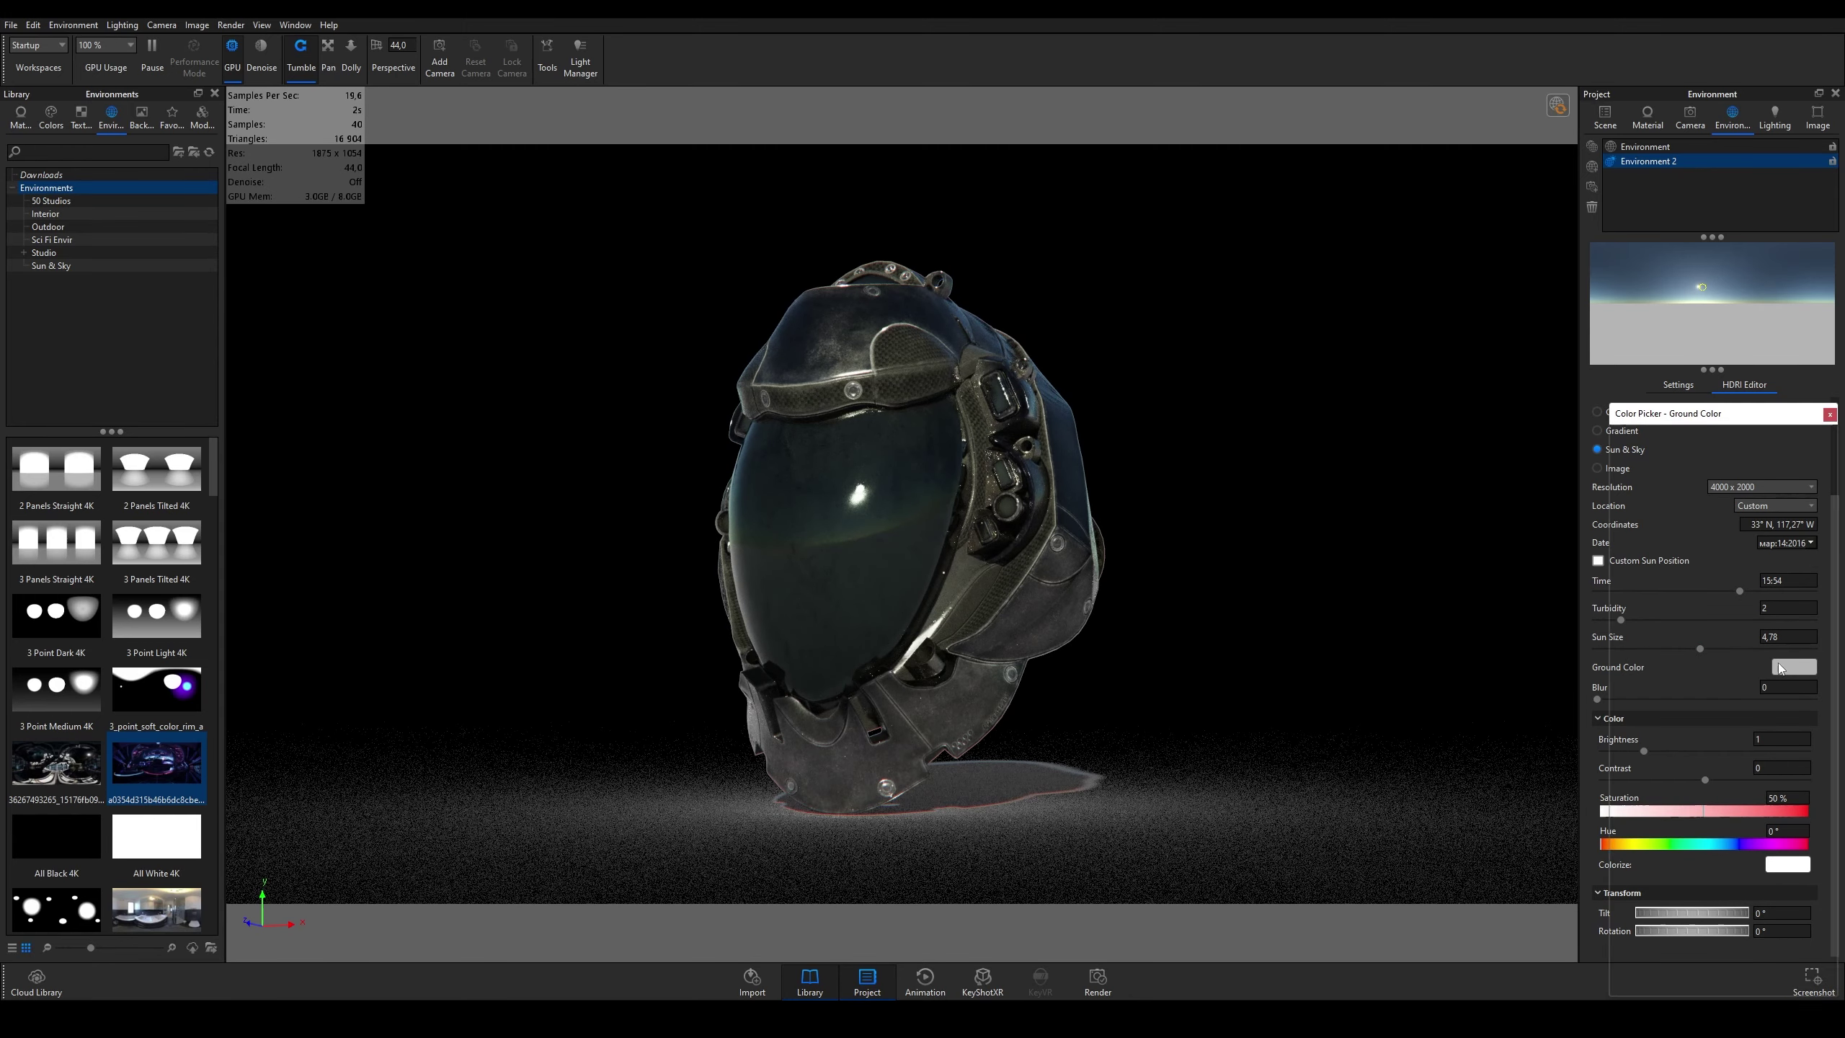
{"action": "left_click_drag", "start_coordinate": [1721, 577], "coordinate": [1585, 504]}
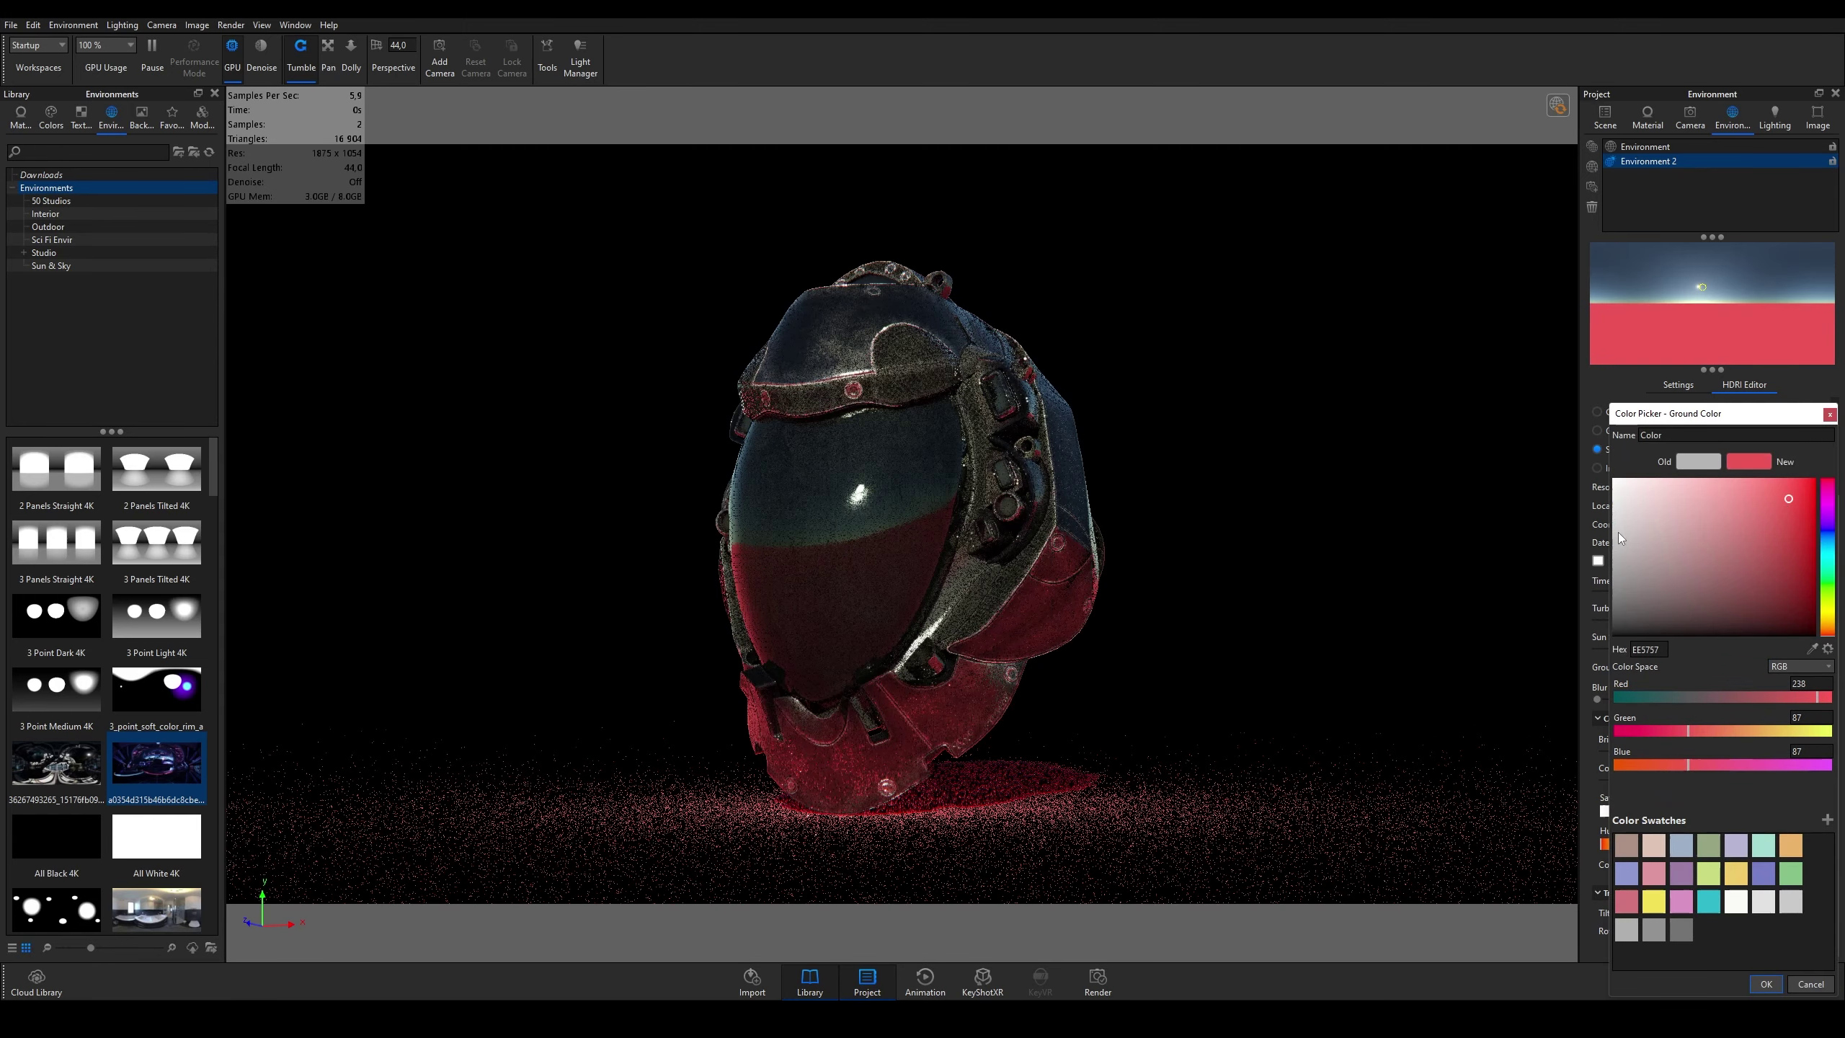
{"action": "key", "text": "Return"}
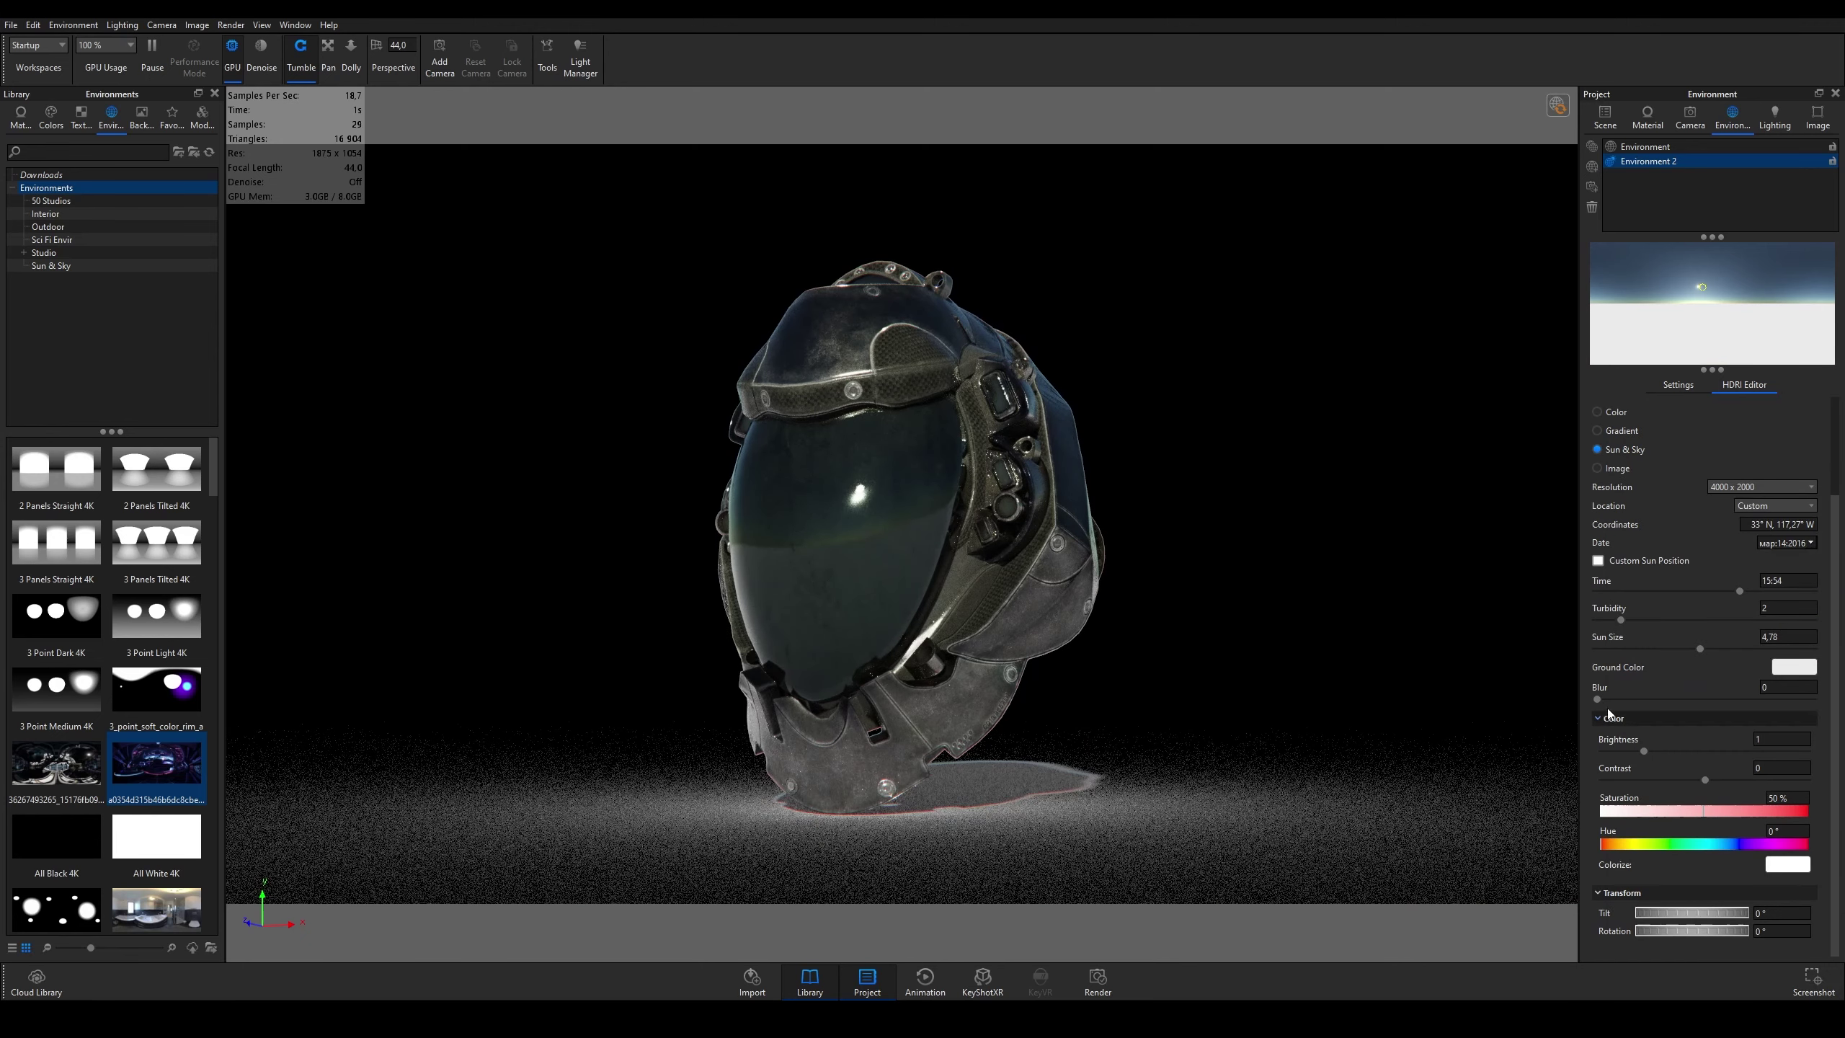
{"action": "left_click_drag", "start_coordinate": [1597, 699], "coordinate": [1787, 699]}
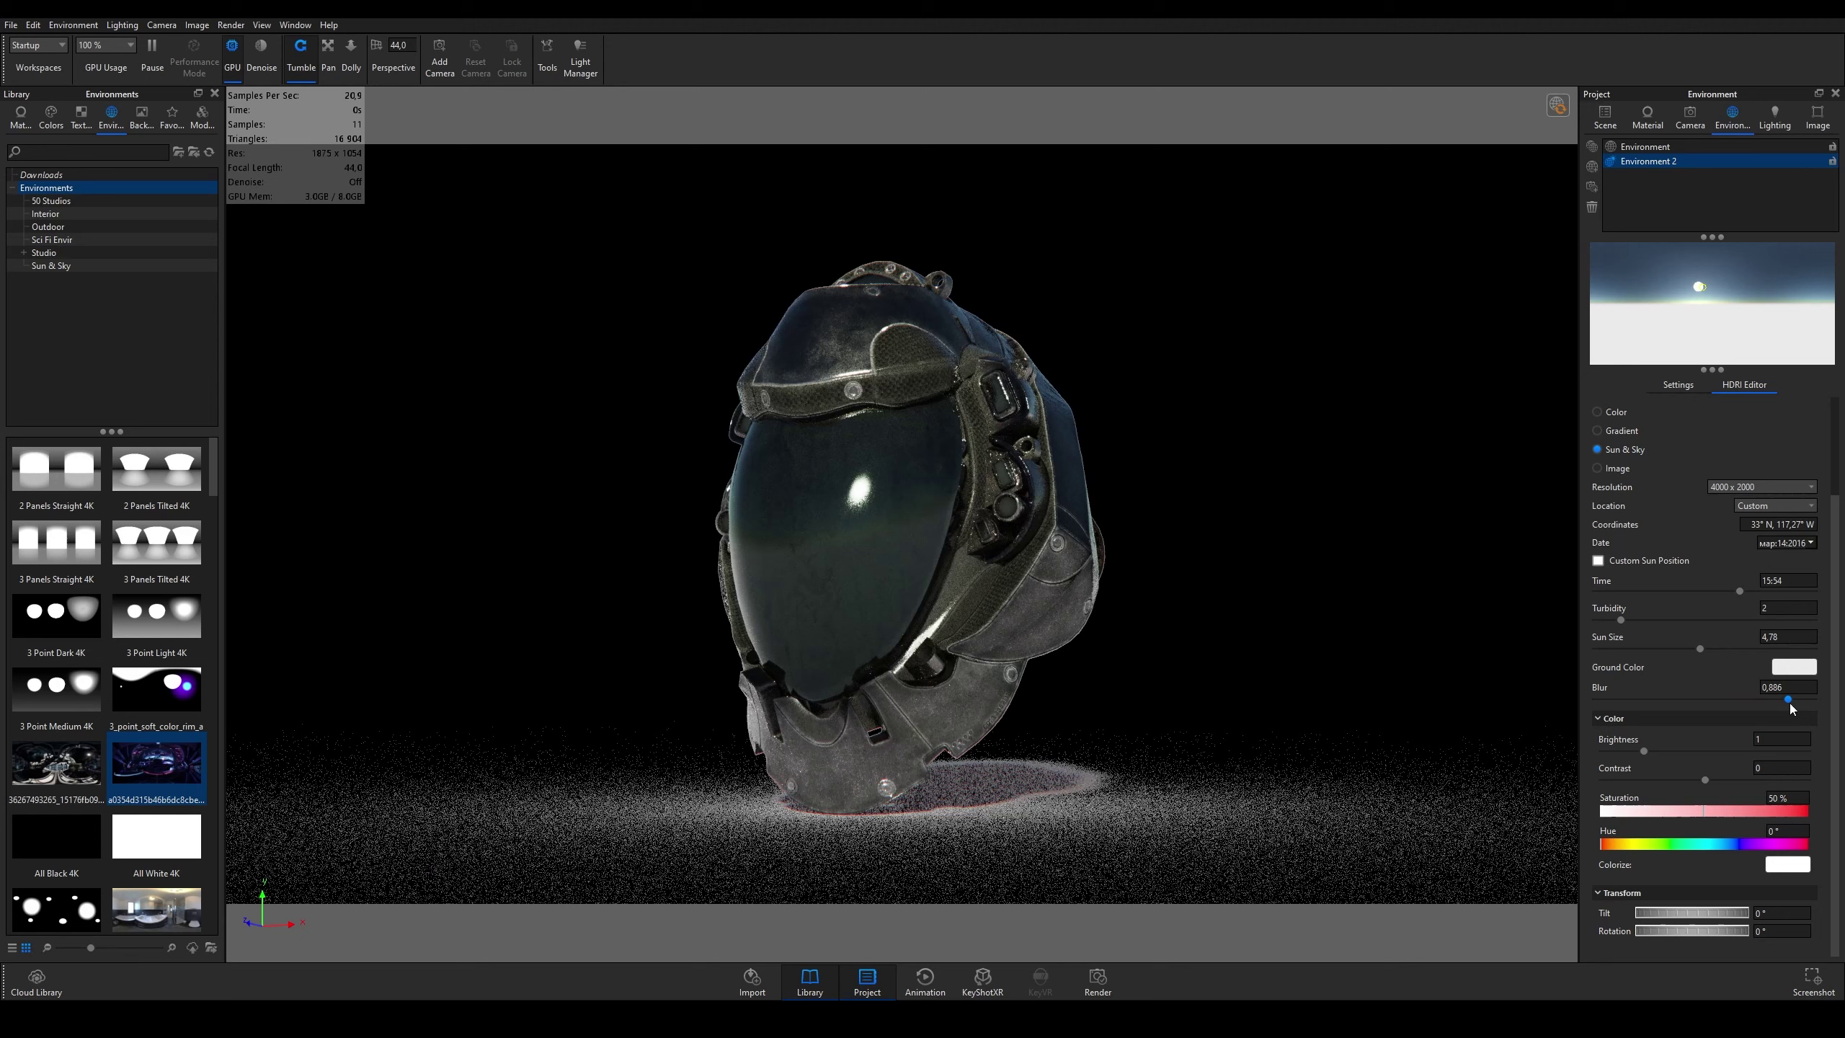
{"action": "key", "text": "ctrl+z"}
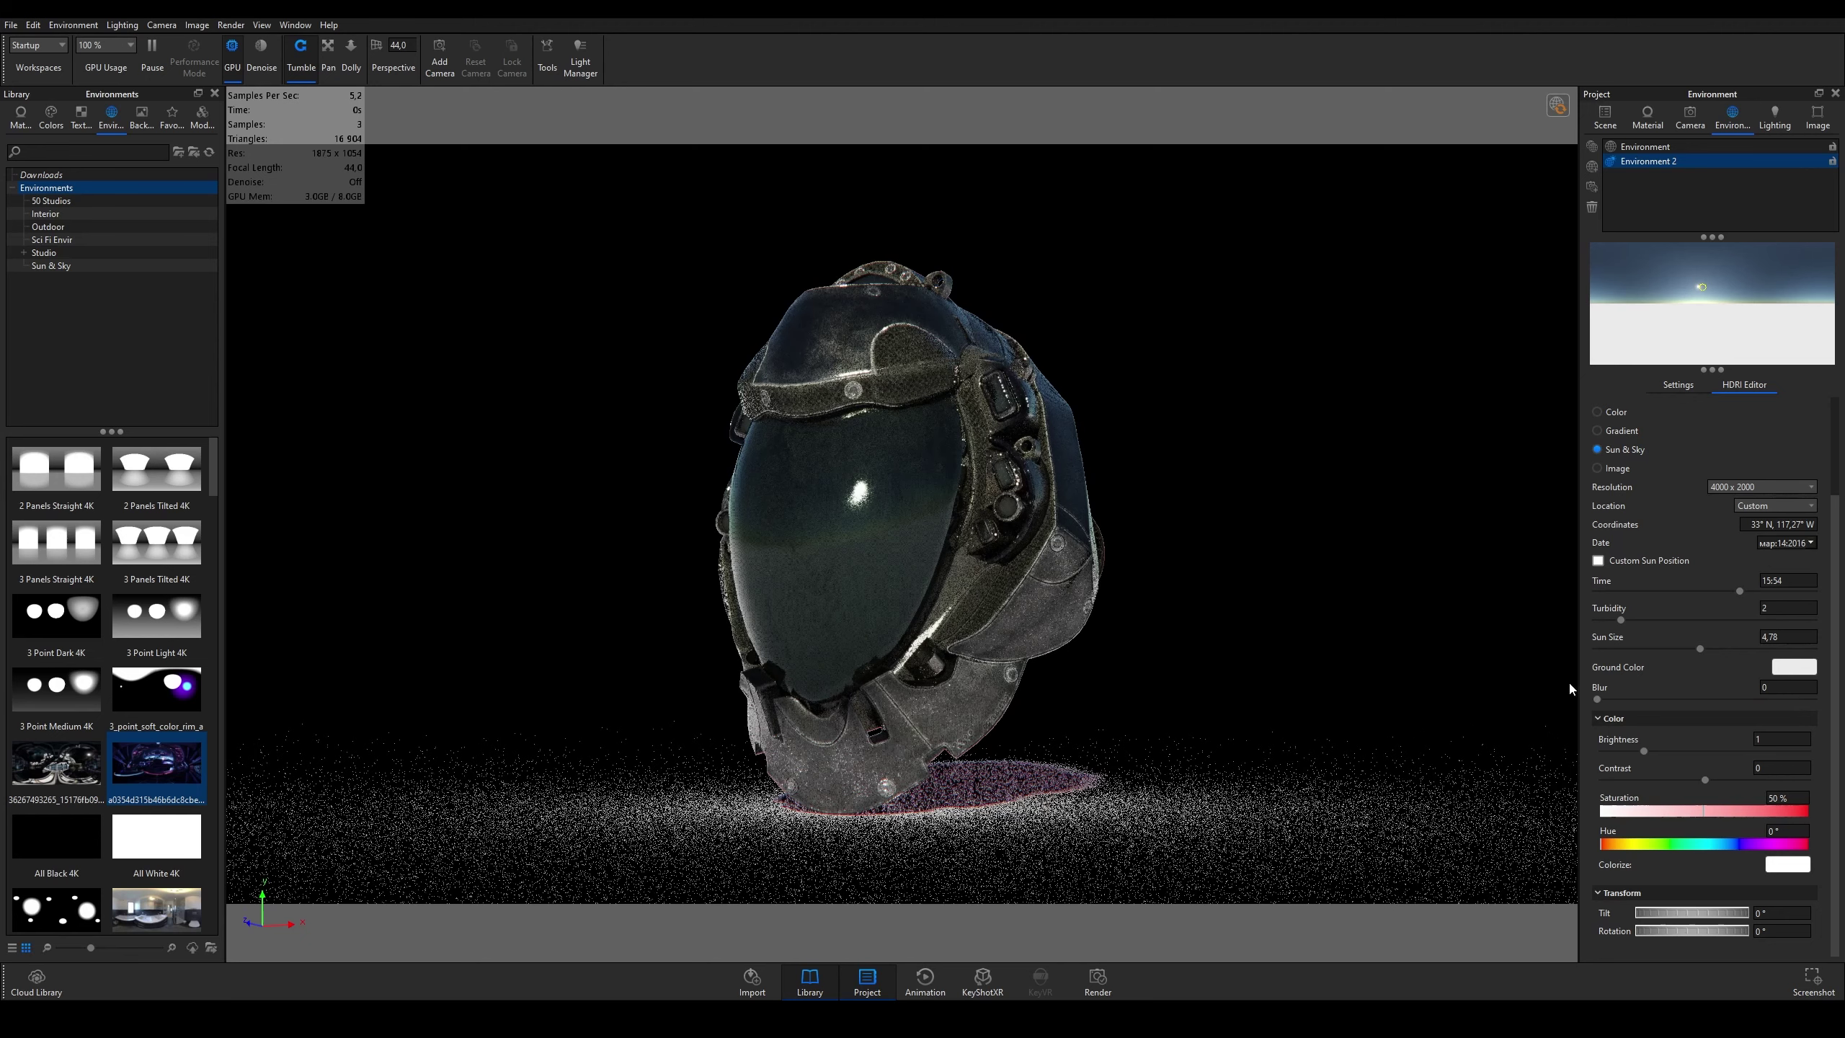
Step: Move the sun to 11:50, nudge contrast up, and set tilt to about 2° and rotation near 0,5°
{"action": "mouse_move", "coordinate": [1701, 286]}
{"action": "left_mouse_down"}
{"action": "mouse_move", "coordinate": [1629, 288]}
{"action": "mouse_move", "coordinate": [1689, 283]}
{"action": "mouse_move", "coordinate": [1714, 312]}
{"action": "mouse_move", "coordinate": [1673, 302]}
{"action": "left_mouse_up"}
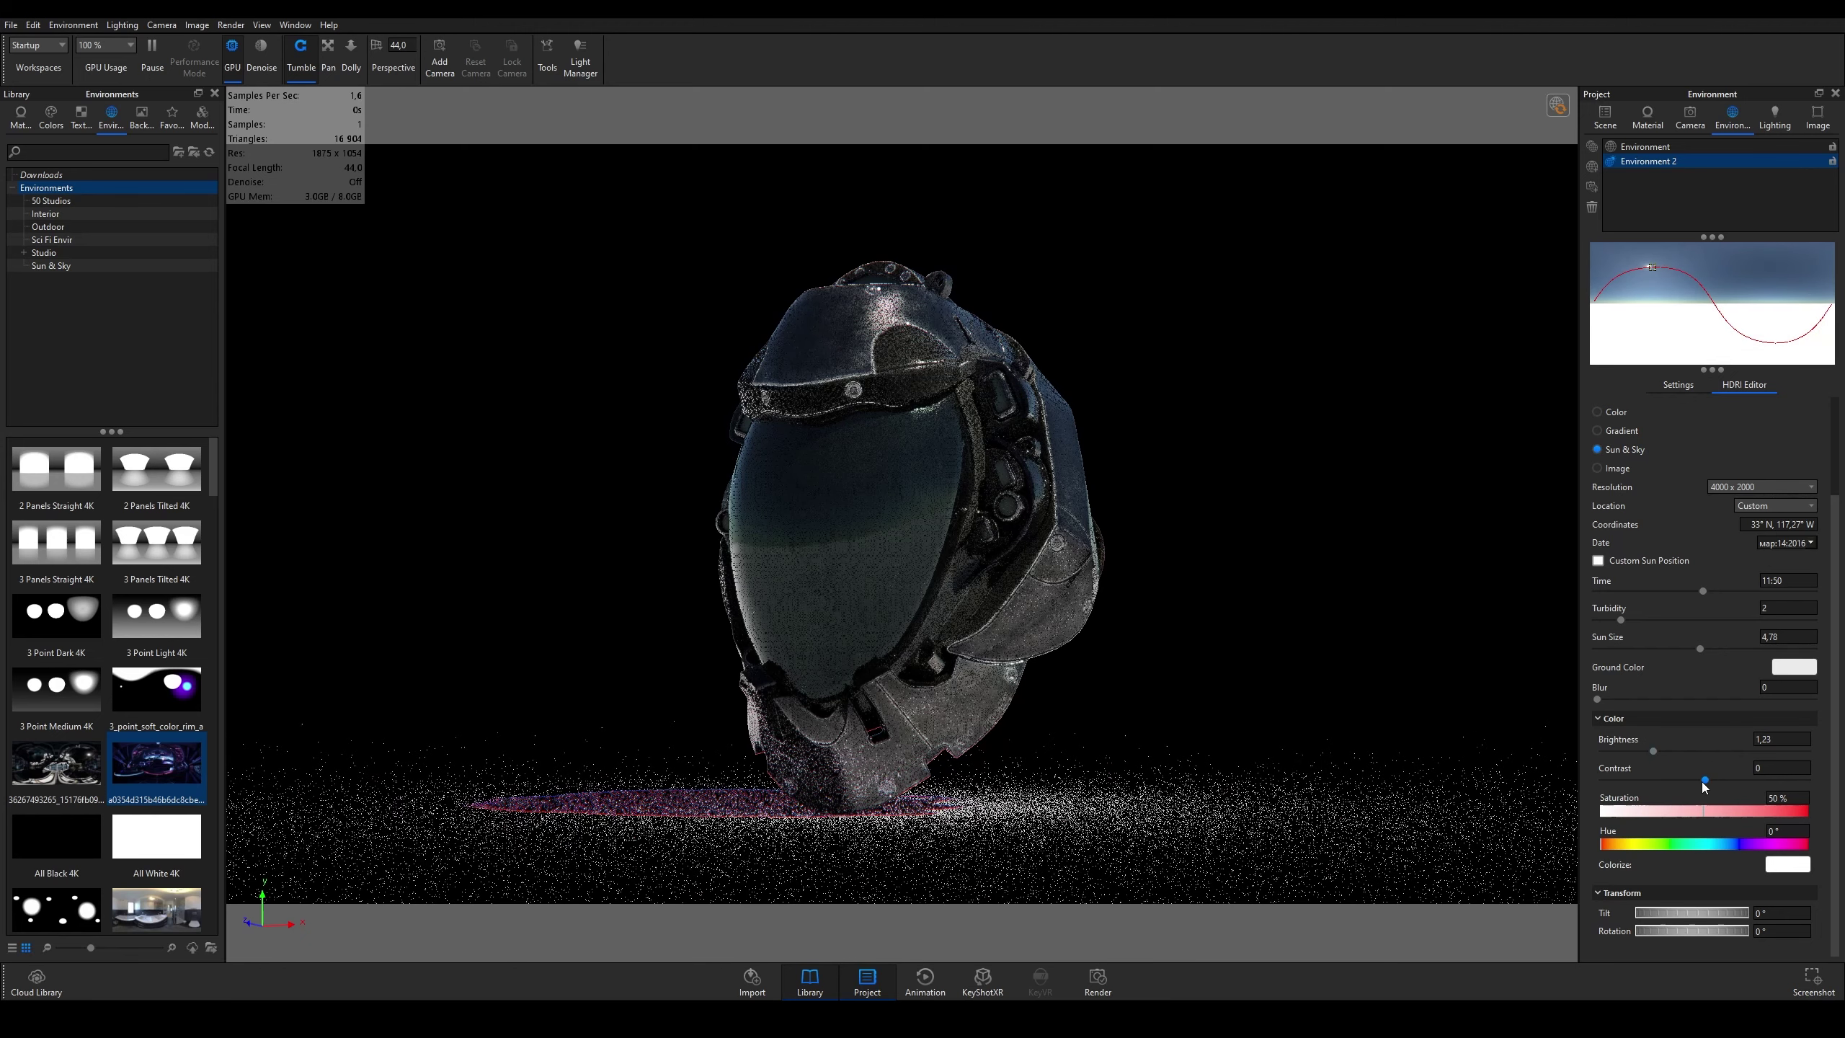
{"action": "left_click_drag", "start_coordinate": [1705, 779], "coordinate": [1714, 779]}
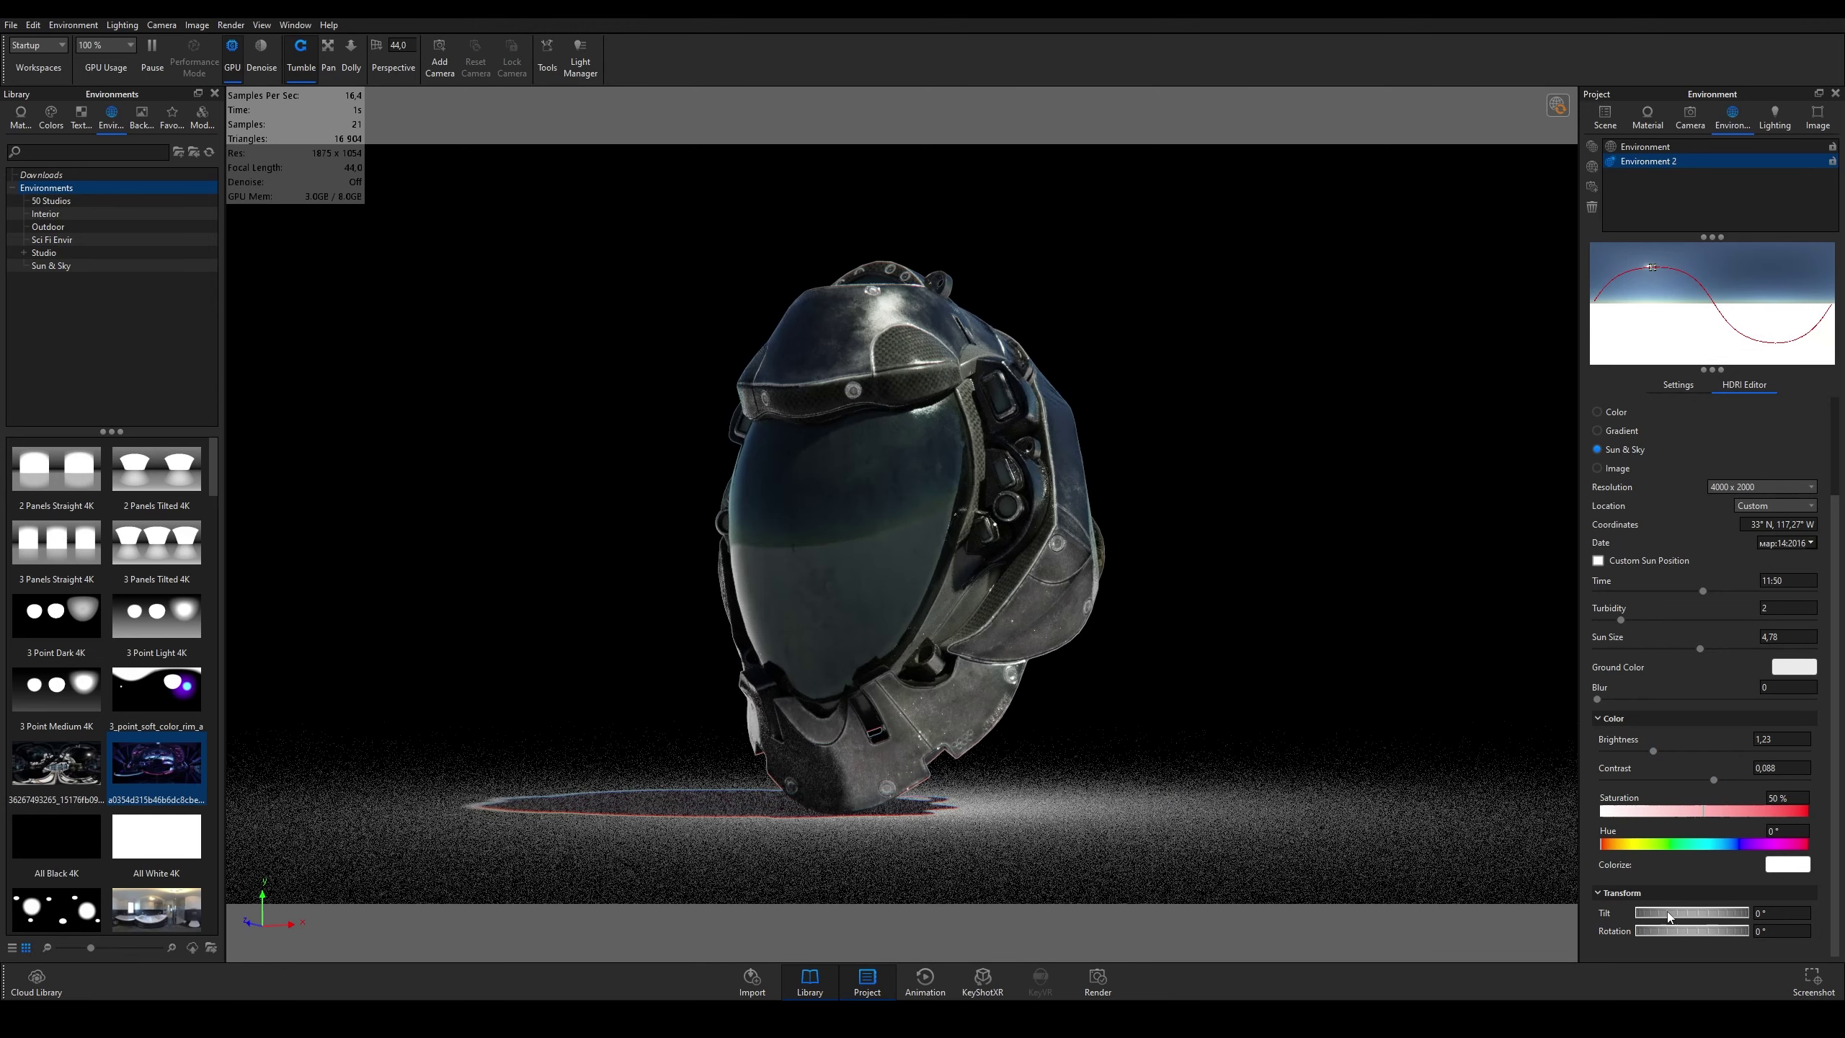
{"action": "left_click_drag", "start_coordinate": [1671, 915], "coordinate": [1774, 918]}
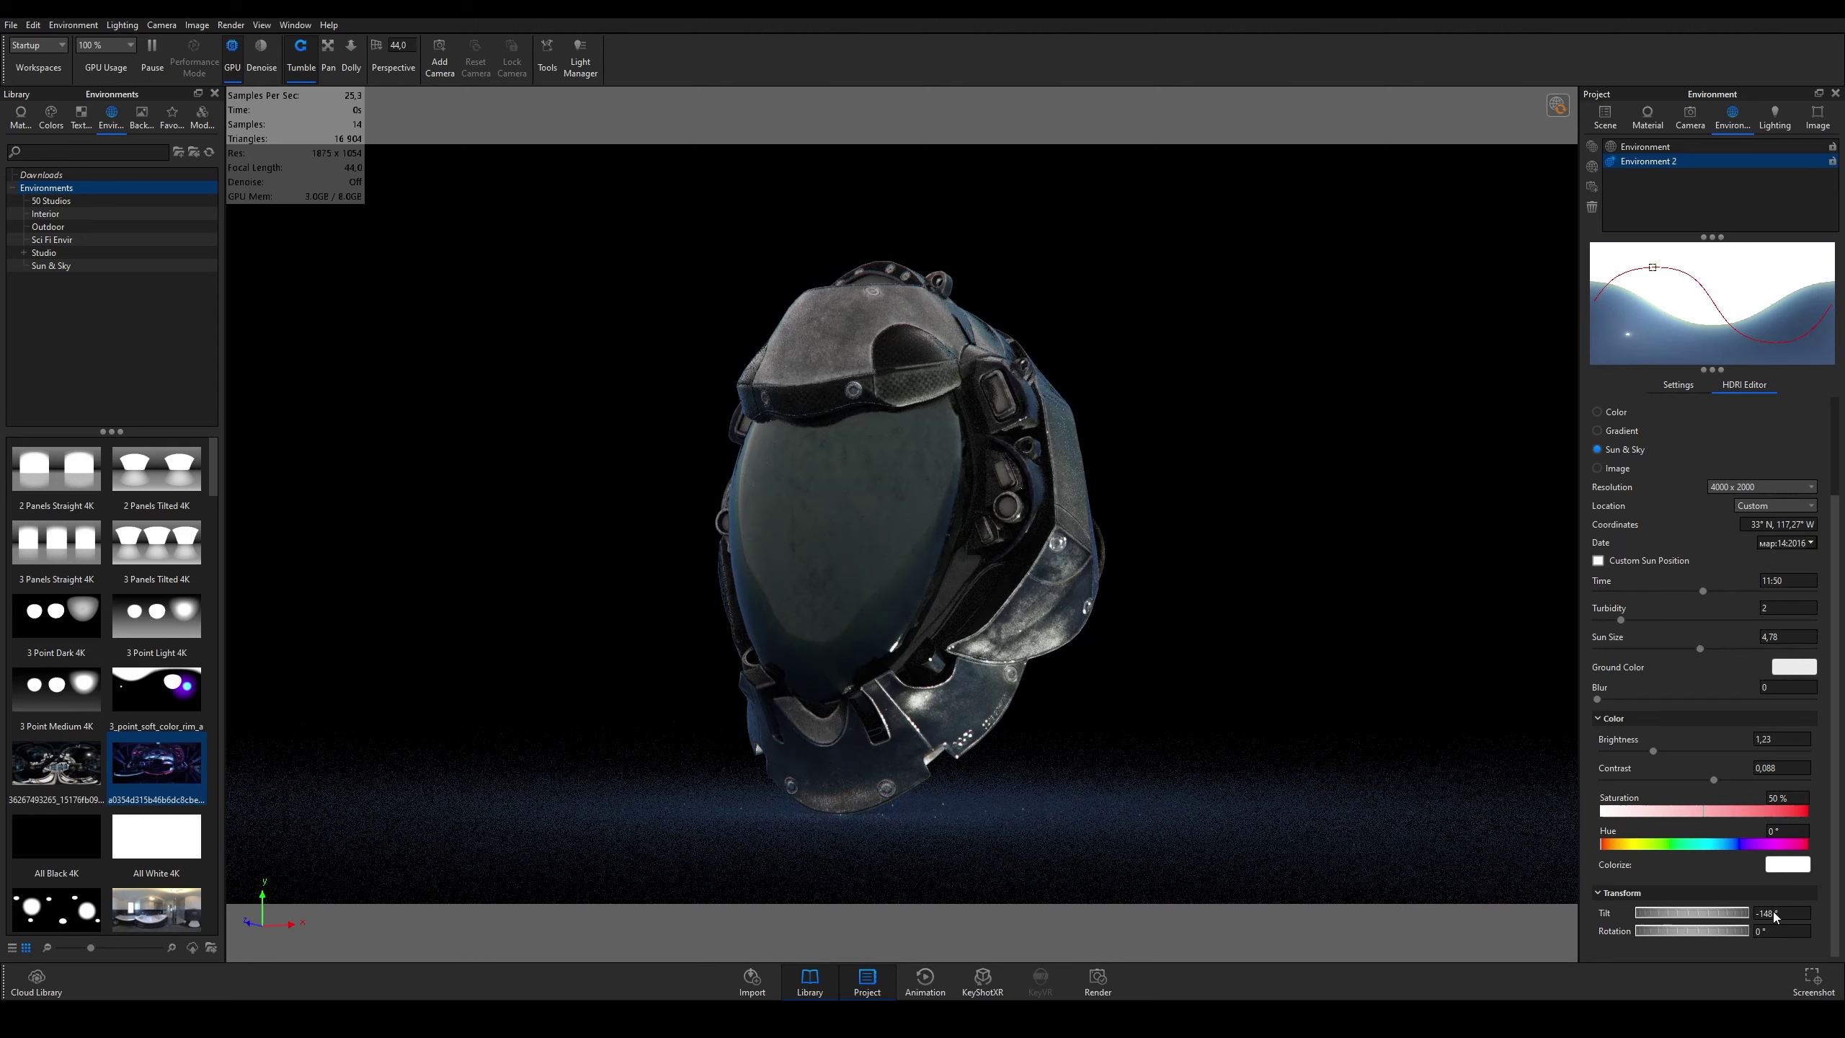
{"action": "mouse_move", "coordinate": [1774, 918]}
{"action": "left_mouse_down"}
{"action": "mouse_move", "coordinate": [1673, 910]}
{"action": "mouse_move", "coordinate": [1663, 943]}
{"action": "mouse_move", "coordinate": [1637, 936]}
{"action": "left_mouse_up"}
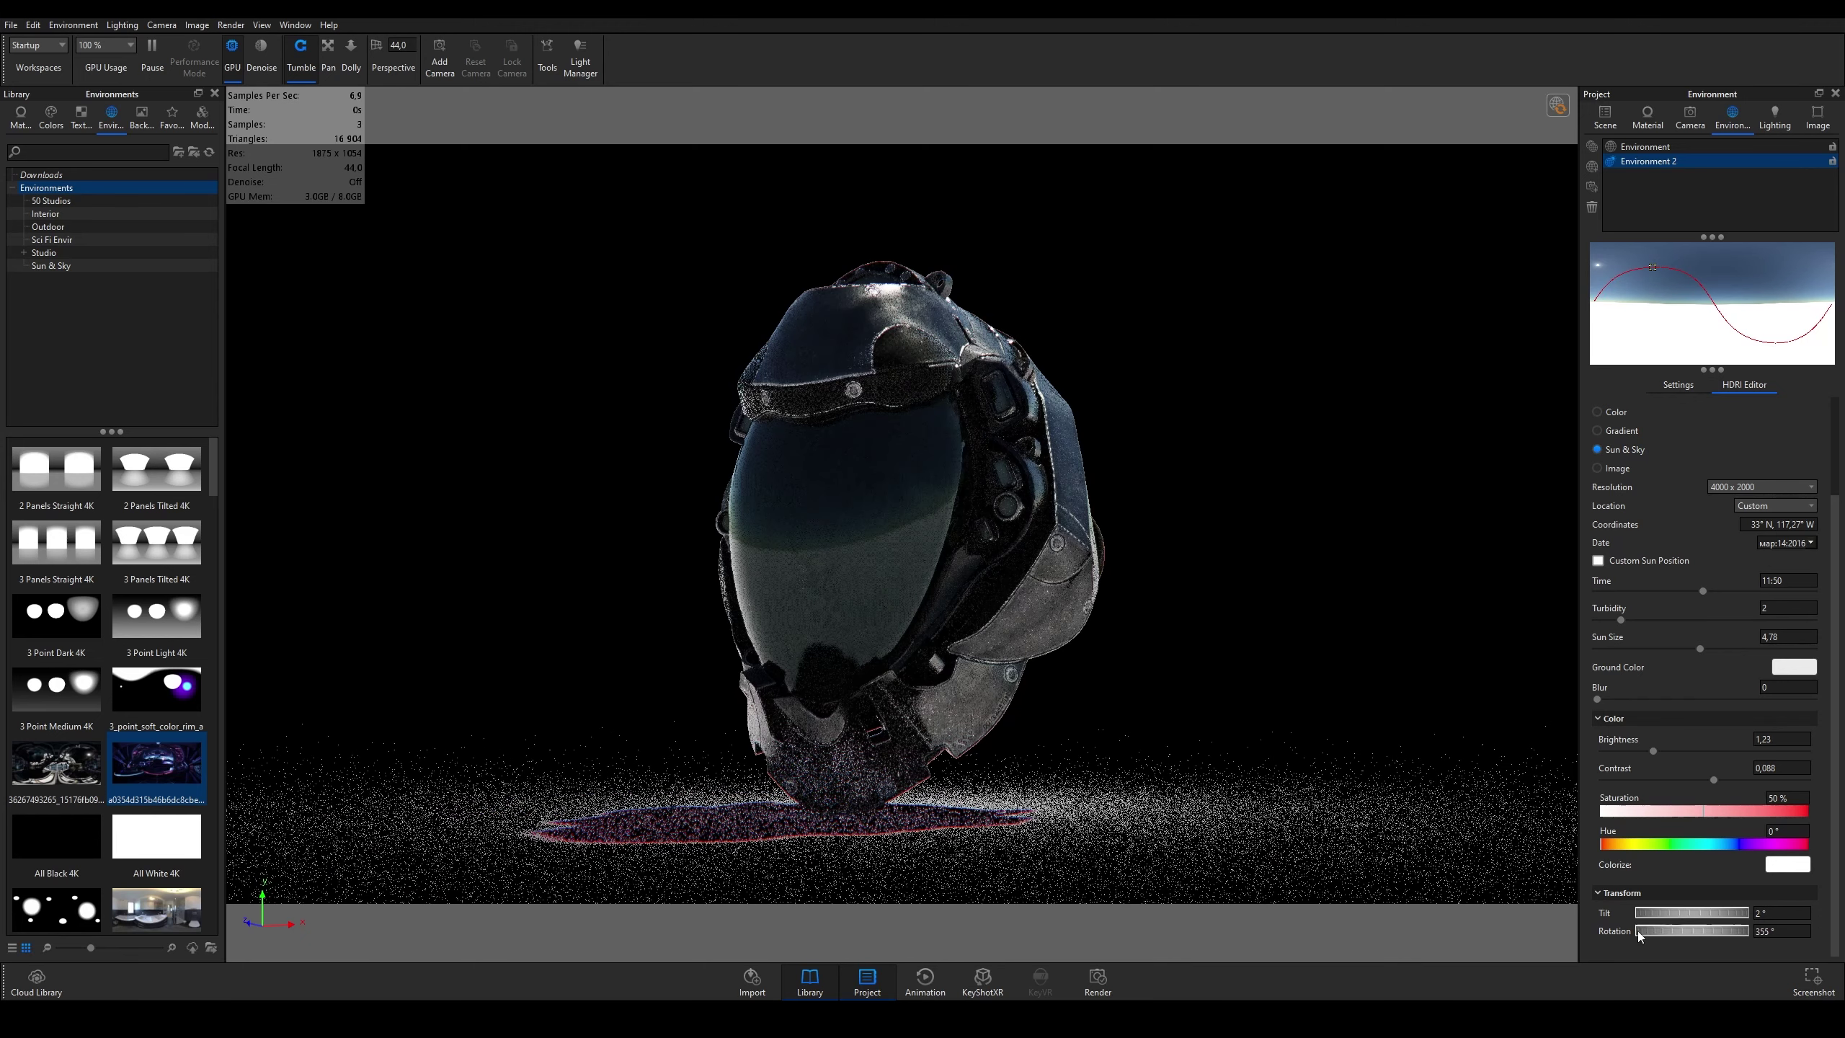
{"action": "left_click_drag", "start_coordinate": [1518, 938], "coordinate": [1658, 943]}
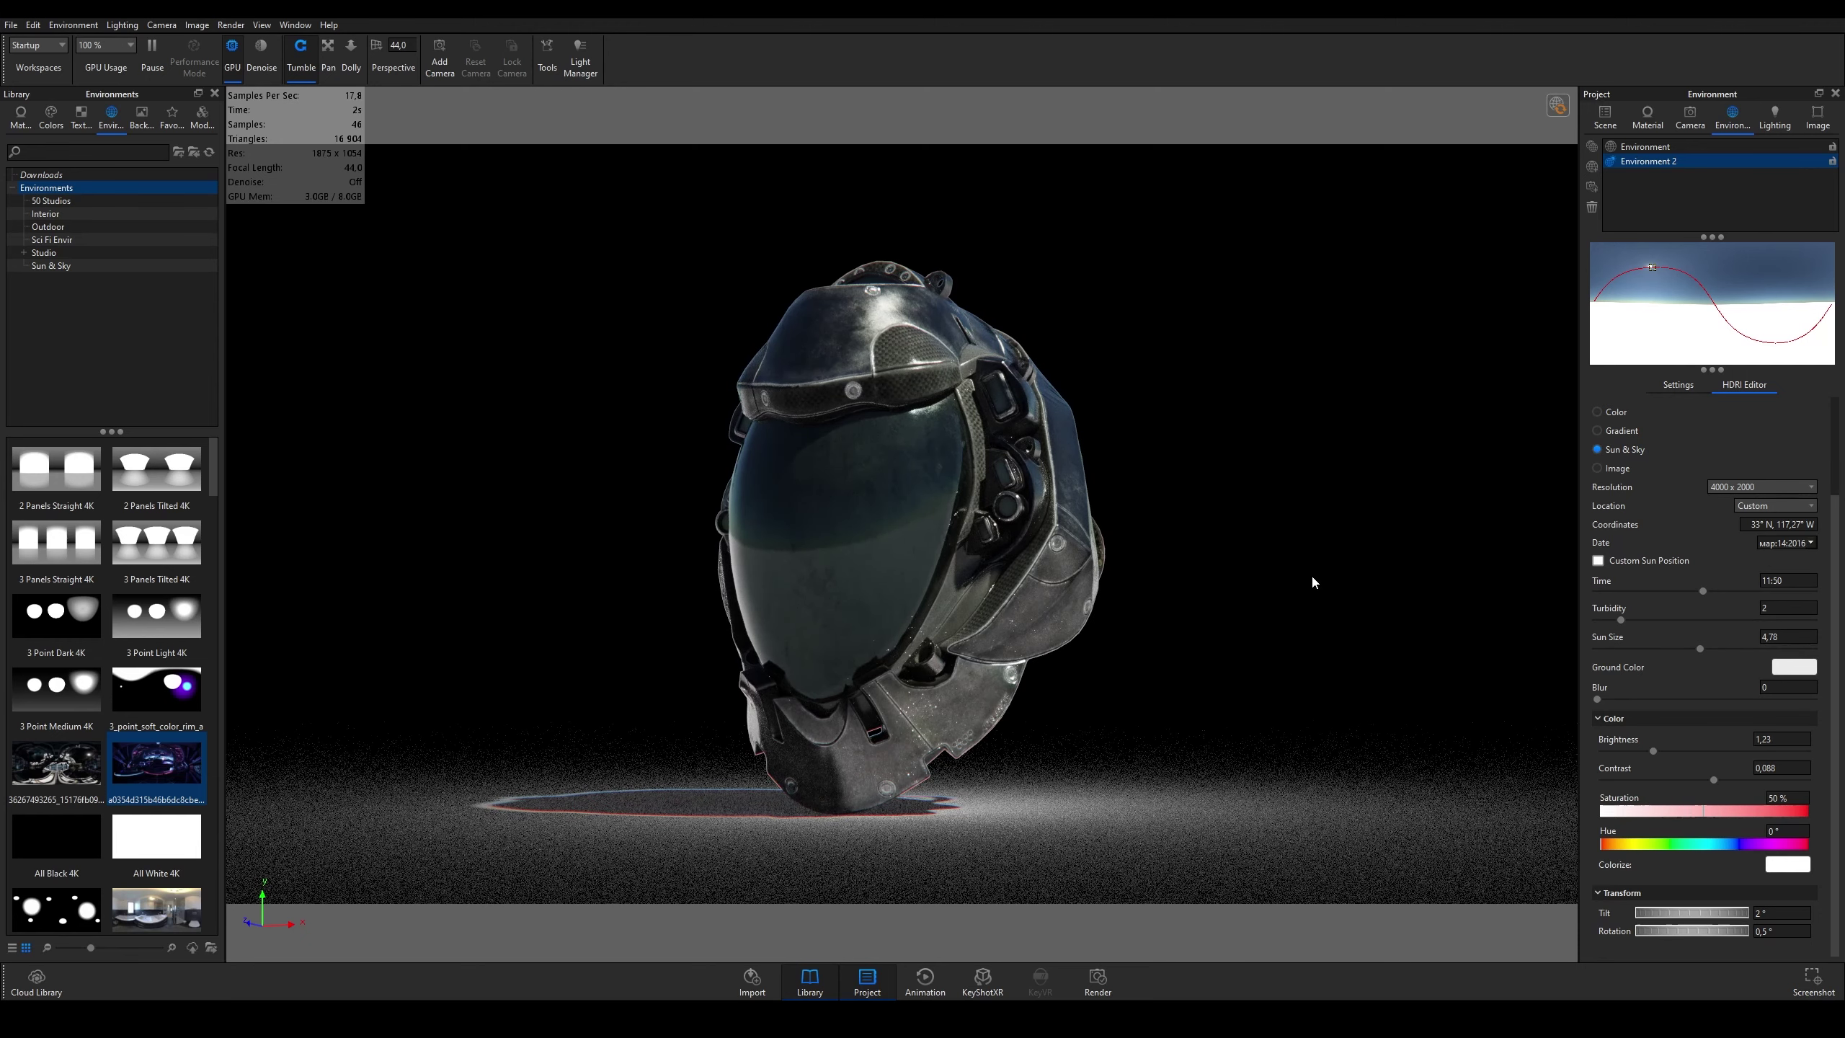
Step: Test a custom sun position, revert to time-based sun, then switch the HDRI to the neon image
{"action": "left_click", "coordinate": [1640, 561]}
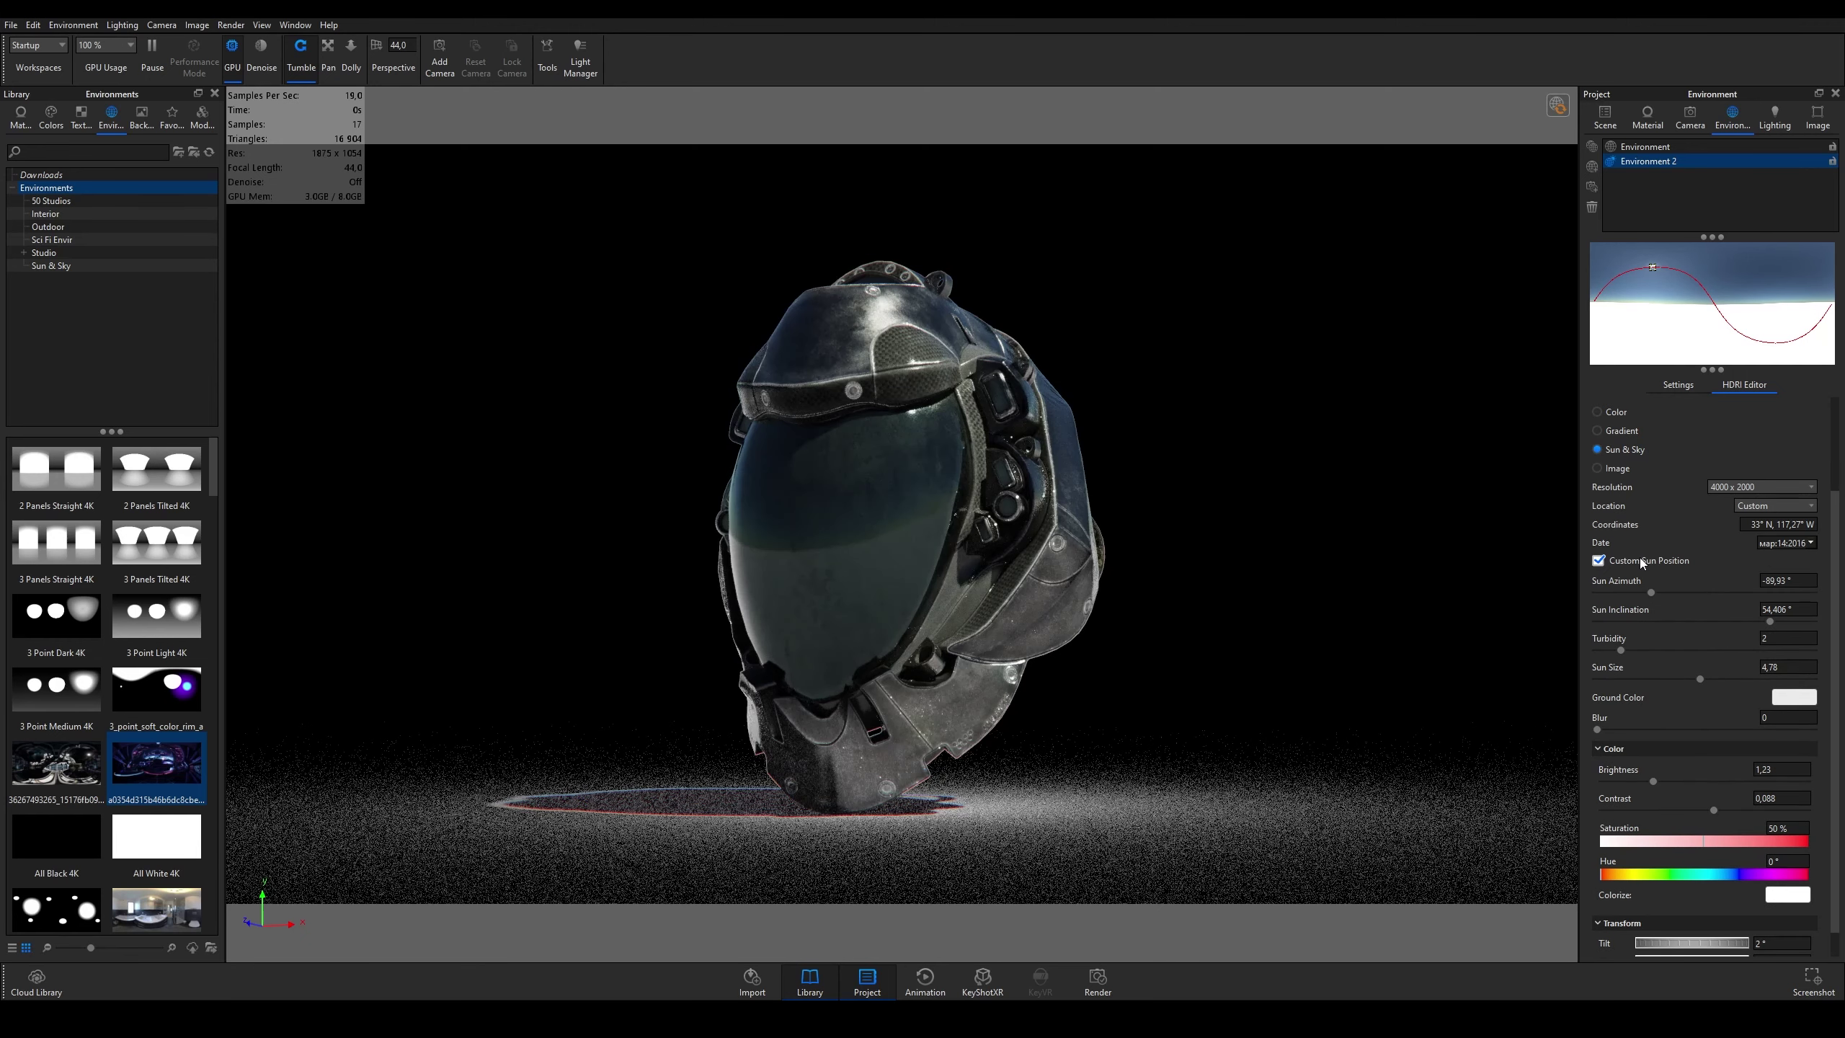
{"action": "mouse_move", "coordinate": [1652, 267]}
{"action": "left_mouse_down"}
{"action": "mouse_move", "coordinate": [1716, 290]}
{"action": "mouse_move", "coordinate": [1704, 268]}
{"action": "mouse_move", "coordinate": [1656, 260]}
{"action": "left_mouse_up"}
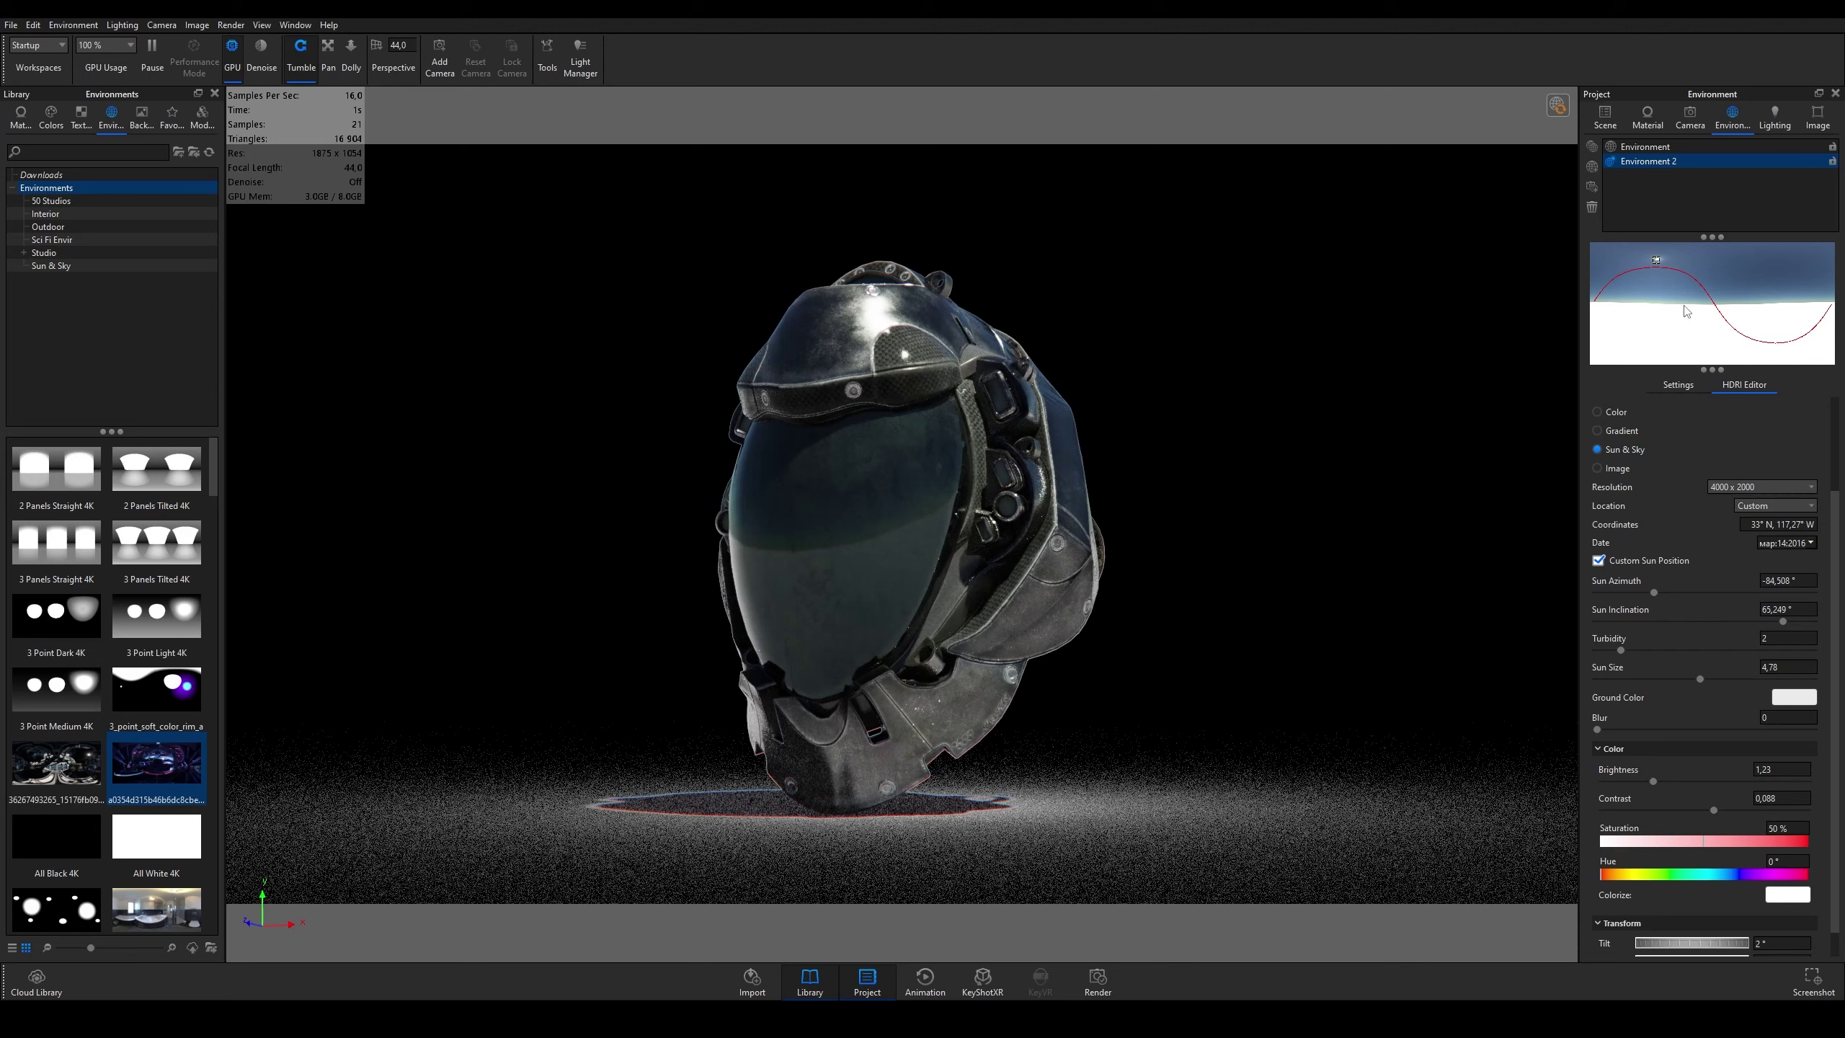
{"action": "left_click", "coordinate": [1626, 560]}
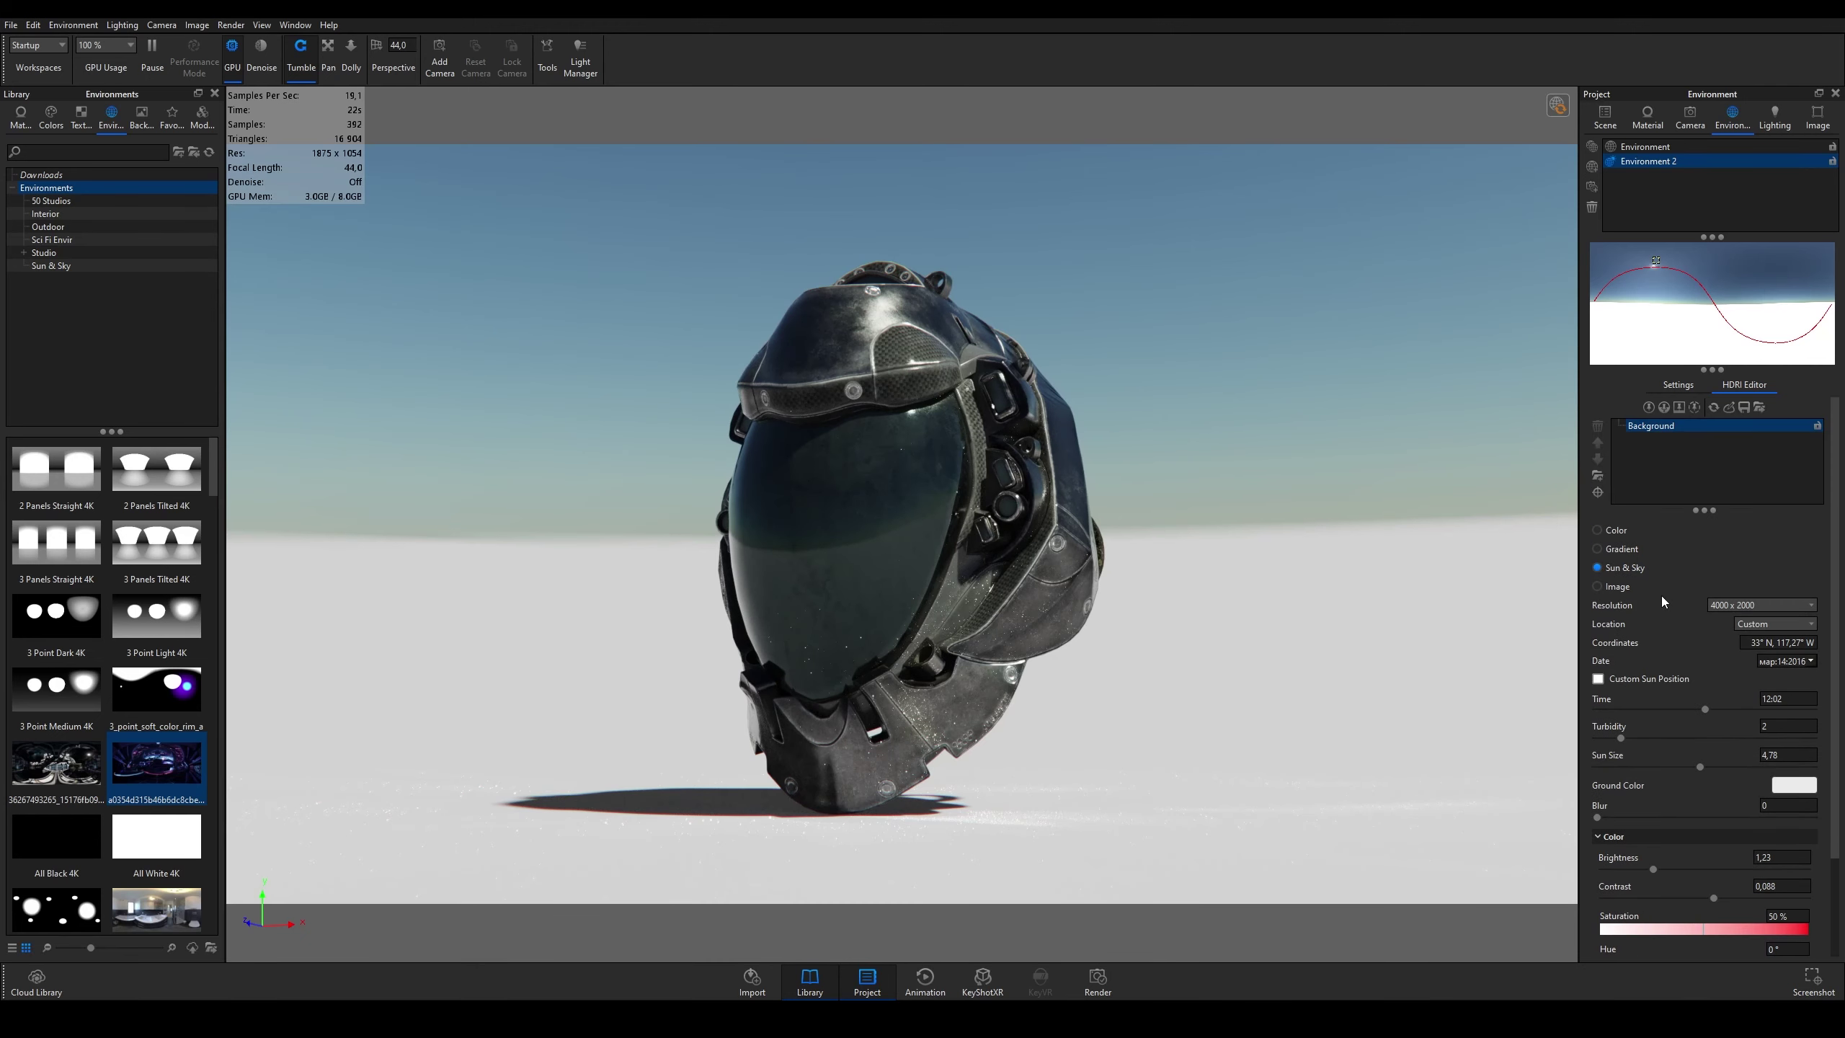
{"action": "left_click", "coordinate": [1616, 586]}
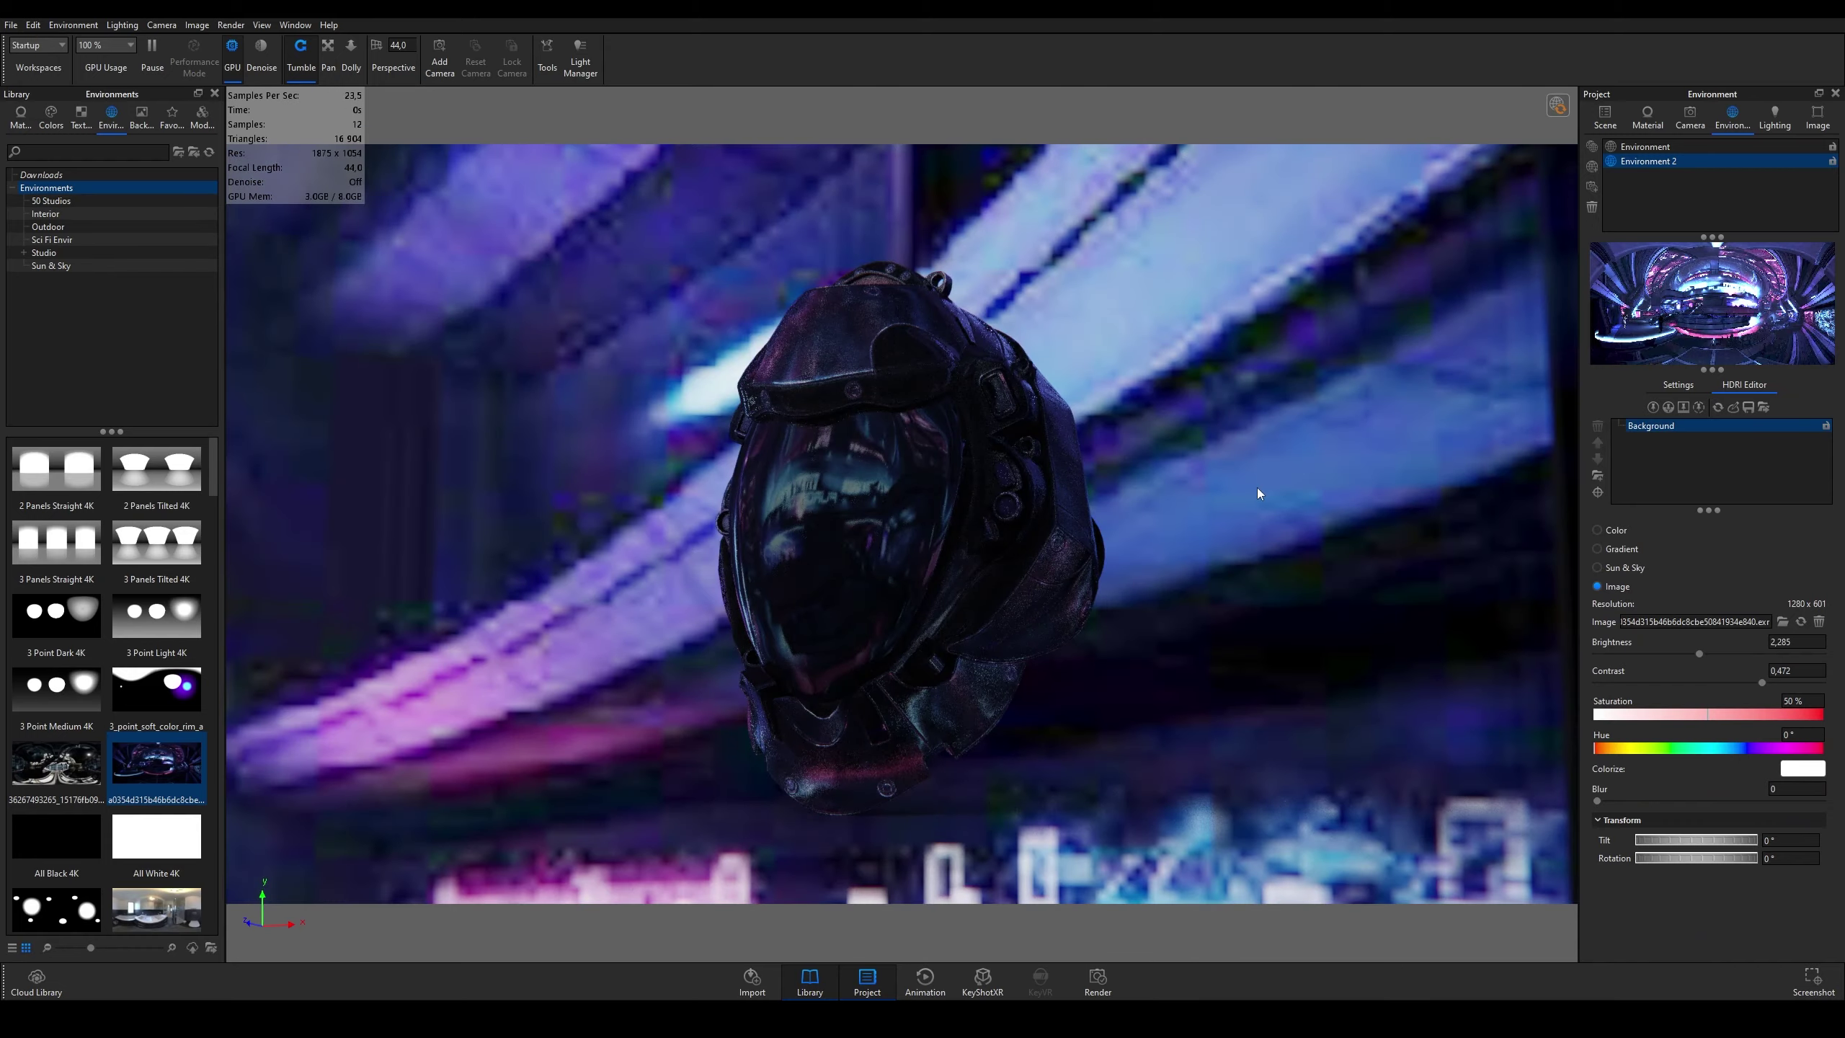
Step: Try the 50 Studios alternating_2_keylight_a HDRI as the environment image, orbiting the helmet to judge it
{"action": "mouse_move", "coordinate": [1245, 436]}
{"action": "left_mouse_down"}
{"action": "mouse_move", "coordinate": [896, 395]}
{"action": "mouse_move", "coordinate": [1057, 423]}
{"action": "left_mouse_up"}
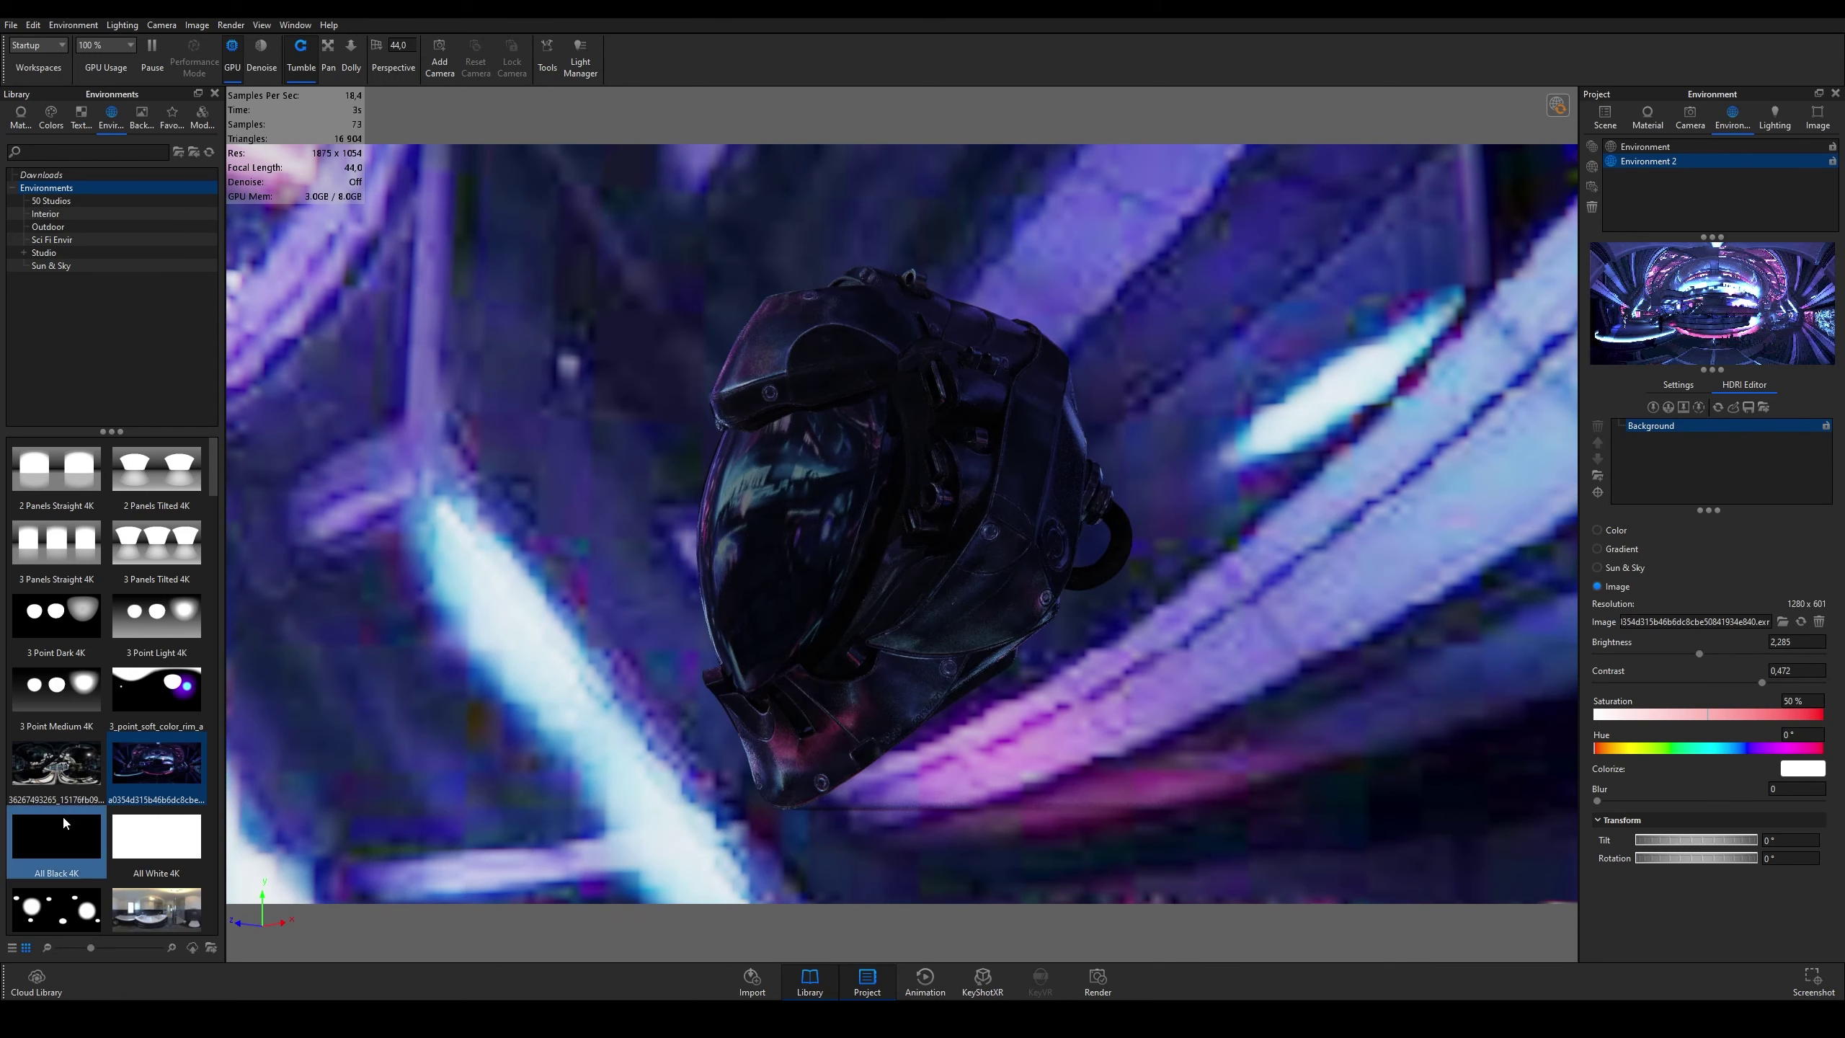
{"action": "scroll", "coordinate": [92, 585], "scroll_direction": "down", "scroll_amount": 3}
{"action": "scroll", "coordinate": [92, 585], "scroll_direction": "down", "scroll_amount": 3}
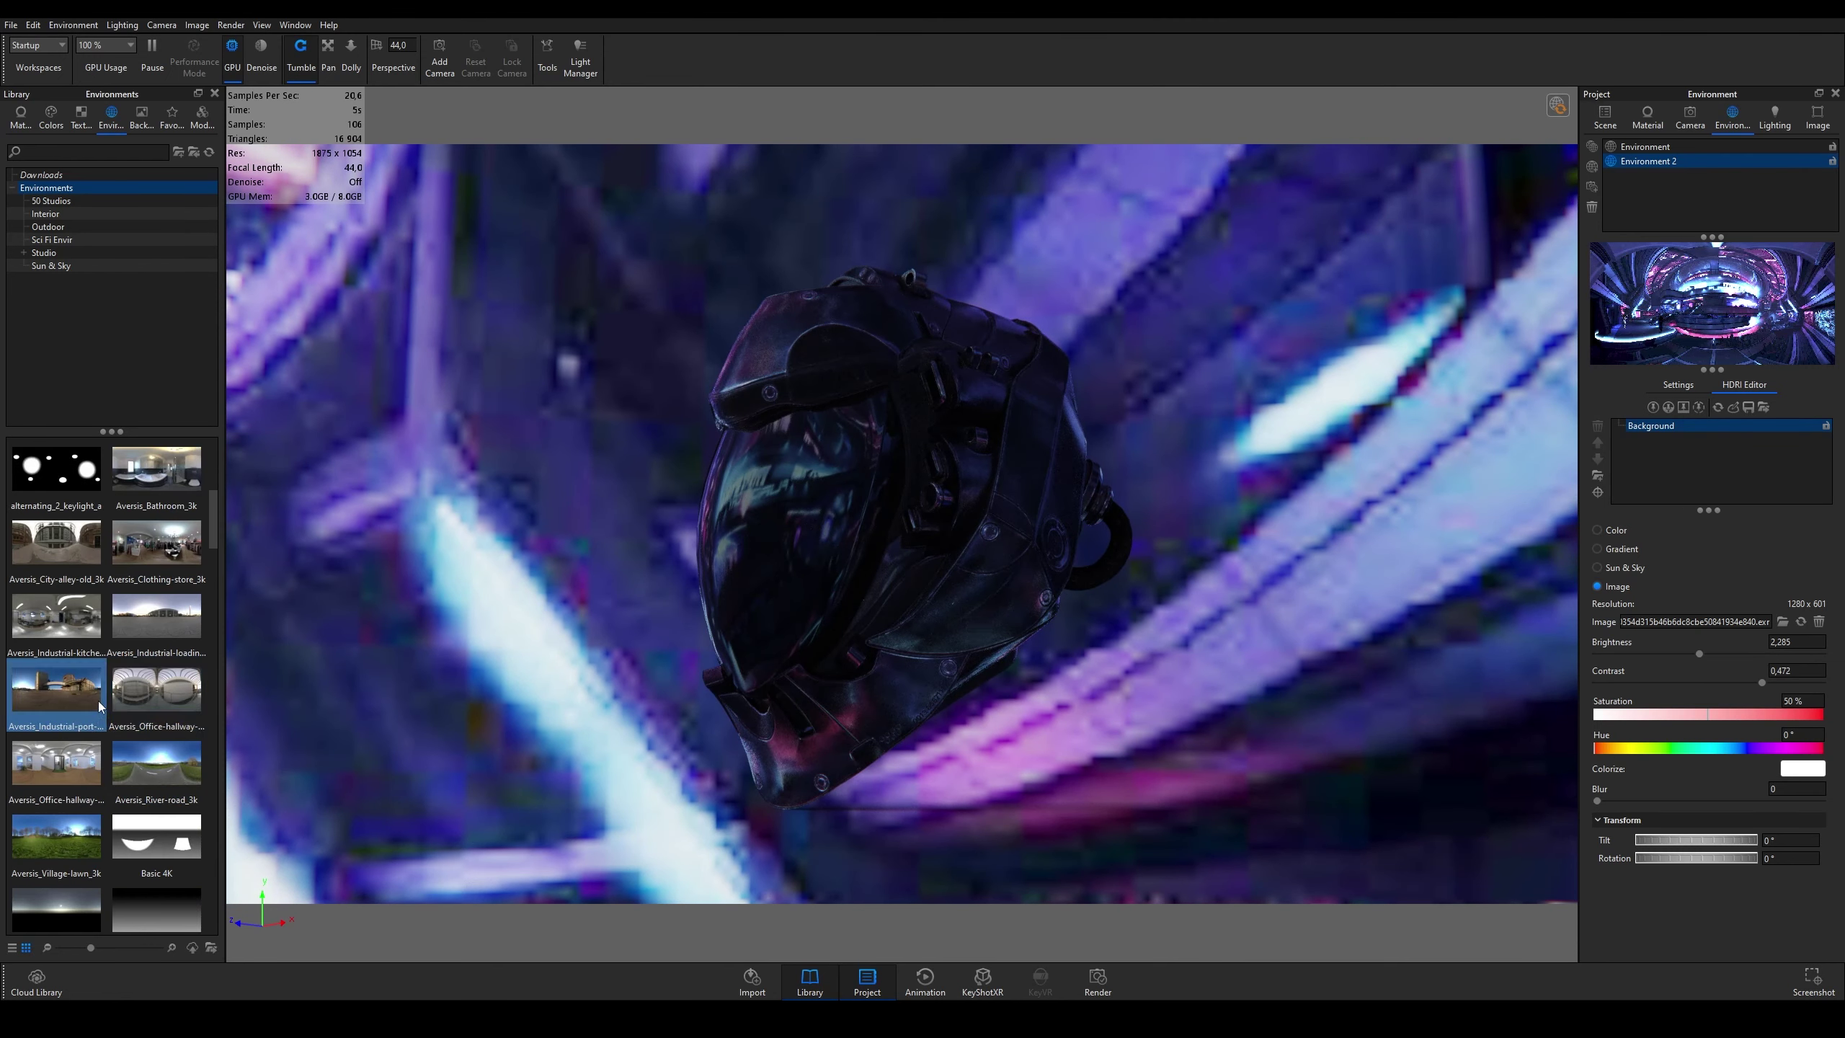
{"action": "left_click", "coordinate": [41, 204]}
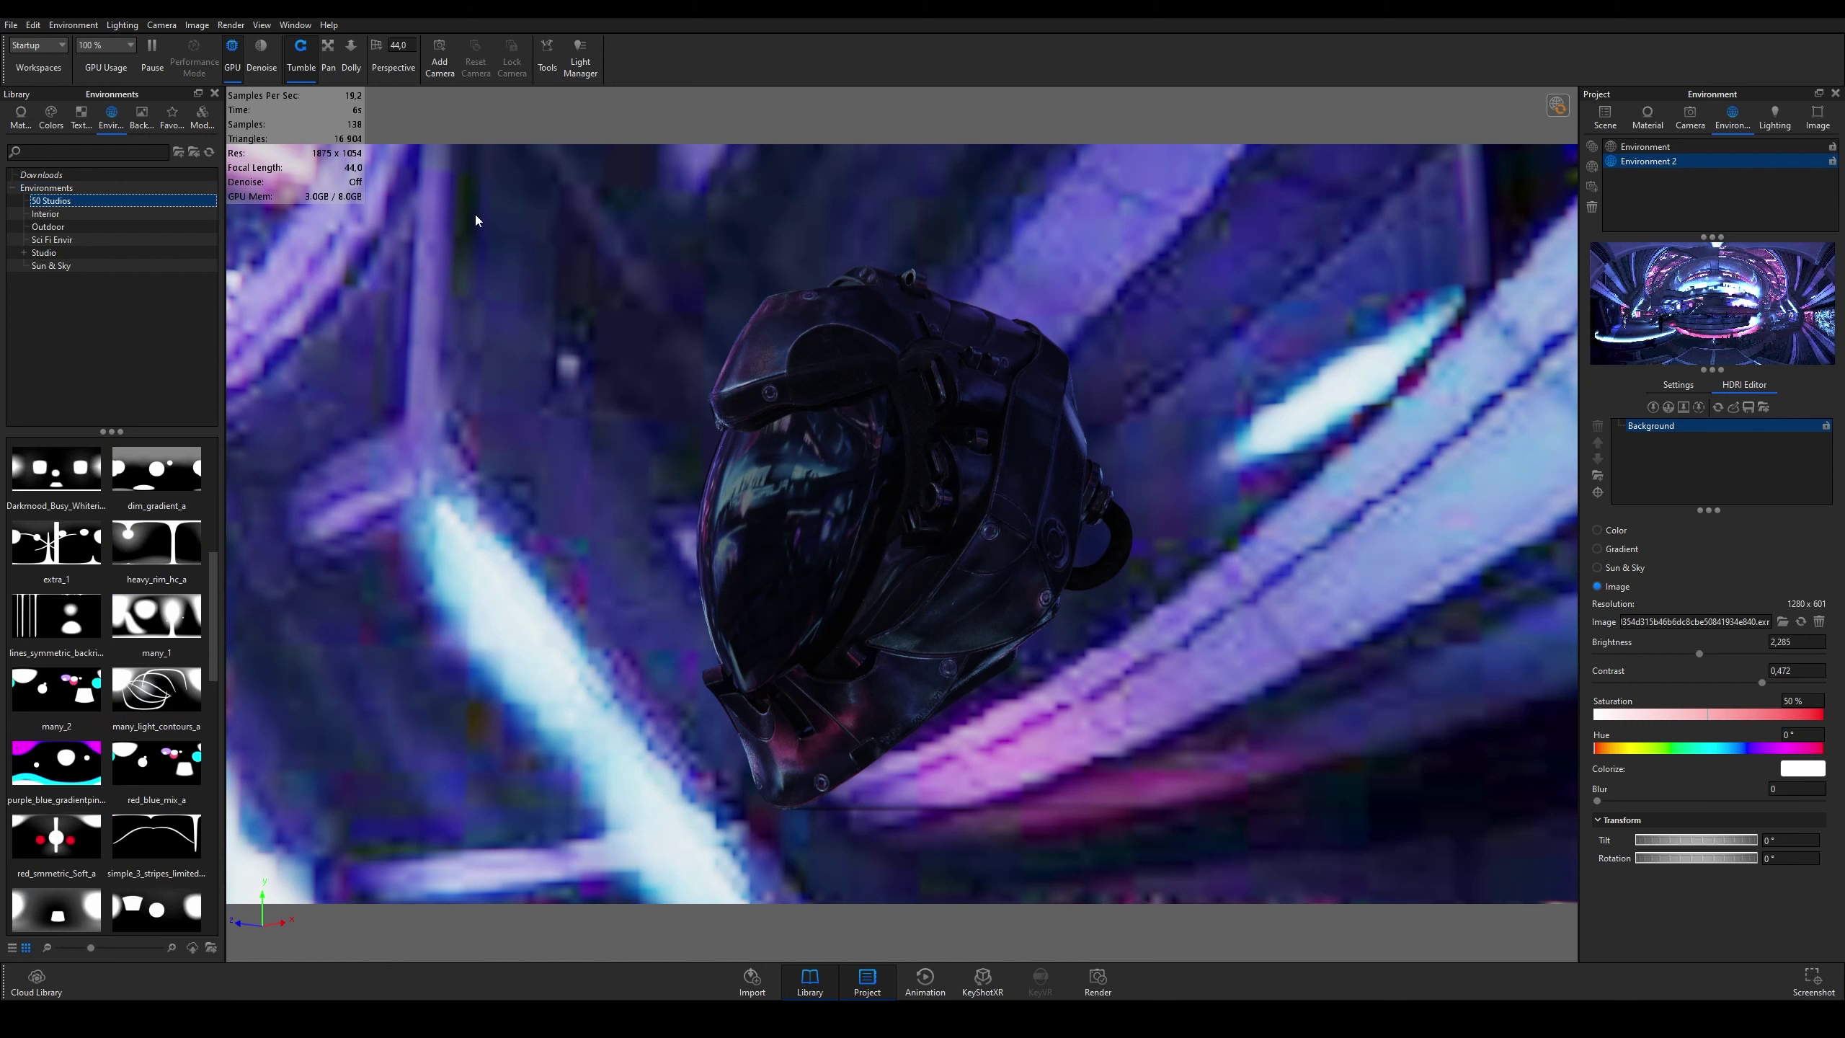
{"action": "scroll", "coordinate": [117, 600], "scroll_direction": "up", "scroll_amount": 3}
{"action": "scroll", "coordinate": [118, 600], "scroll_direction": "up", "scroll_amount": 3}
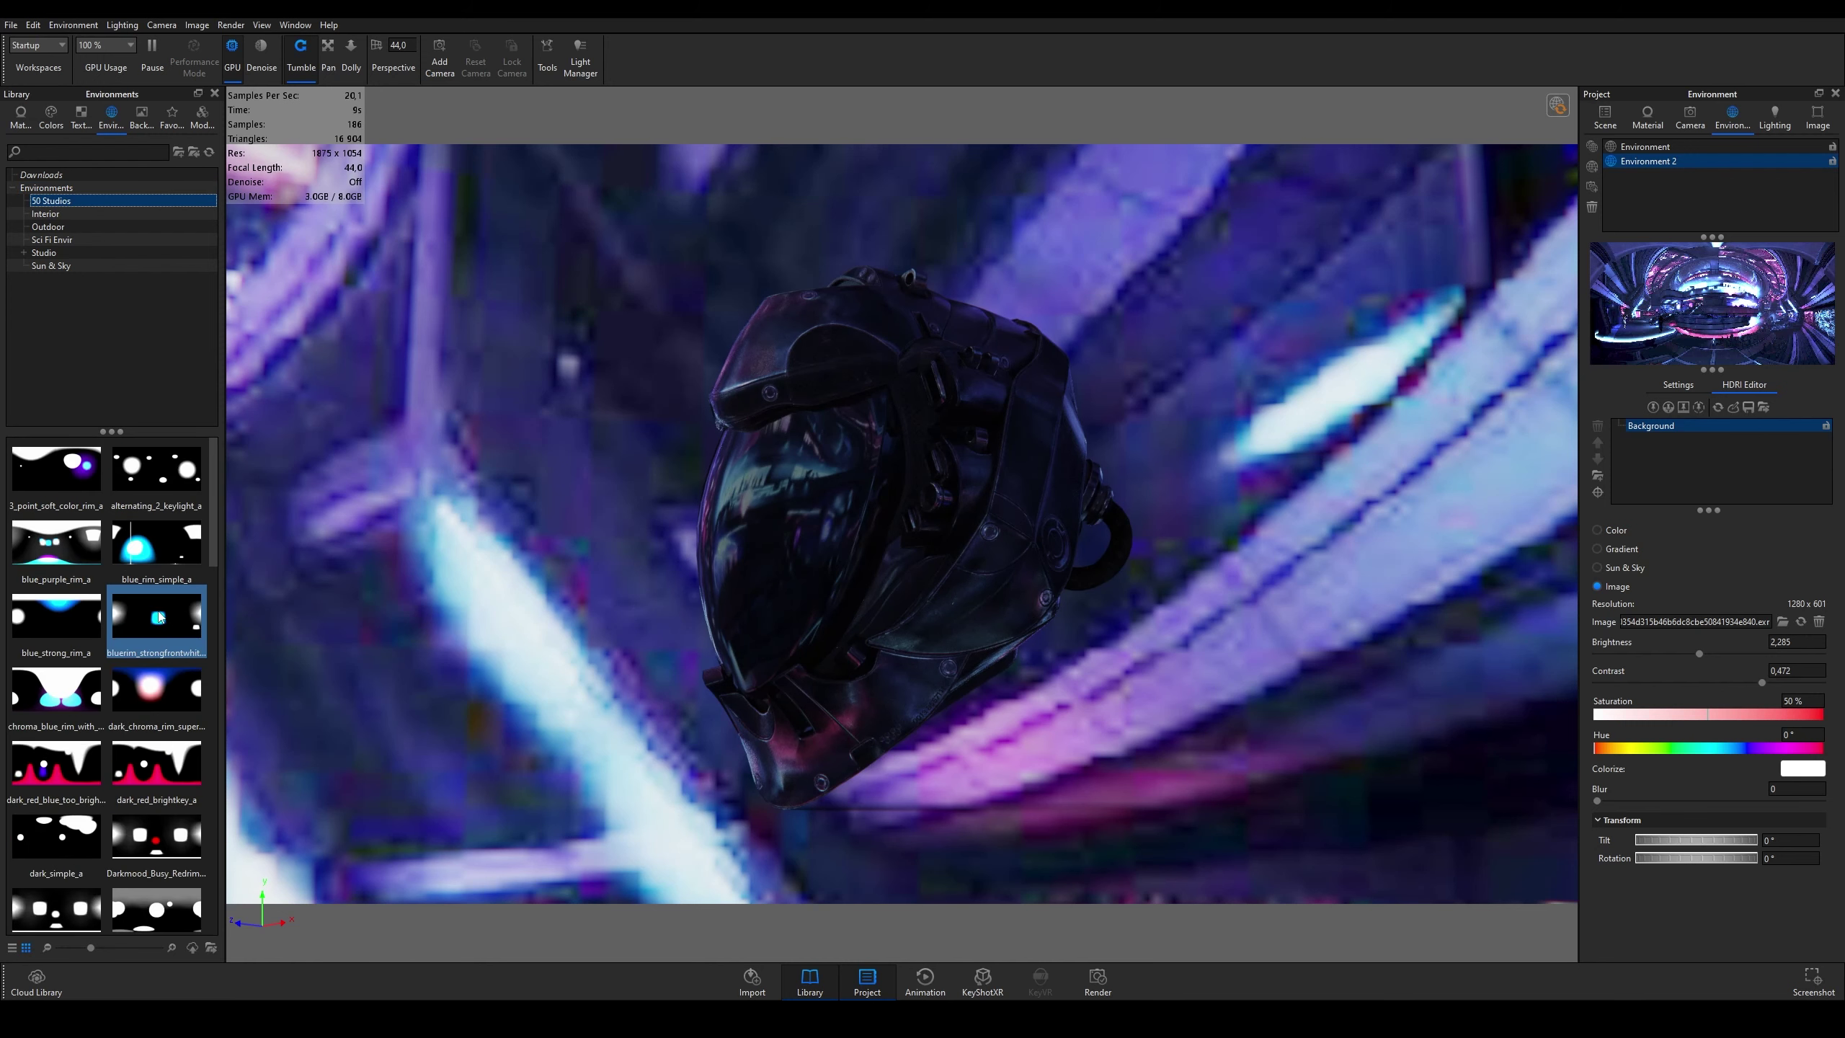
{"action": "left_click_drag", "start_coordinate": [156, 470], "coordinate": [1684, 618]}
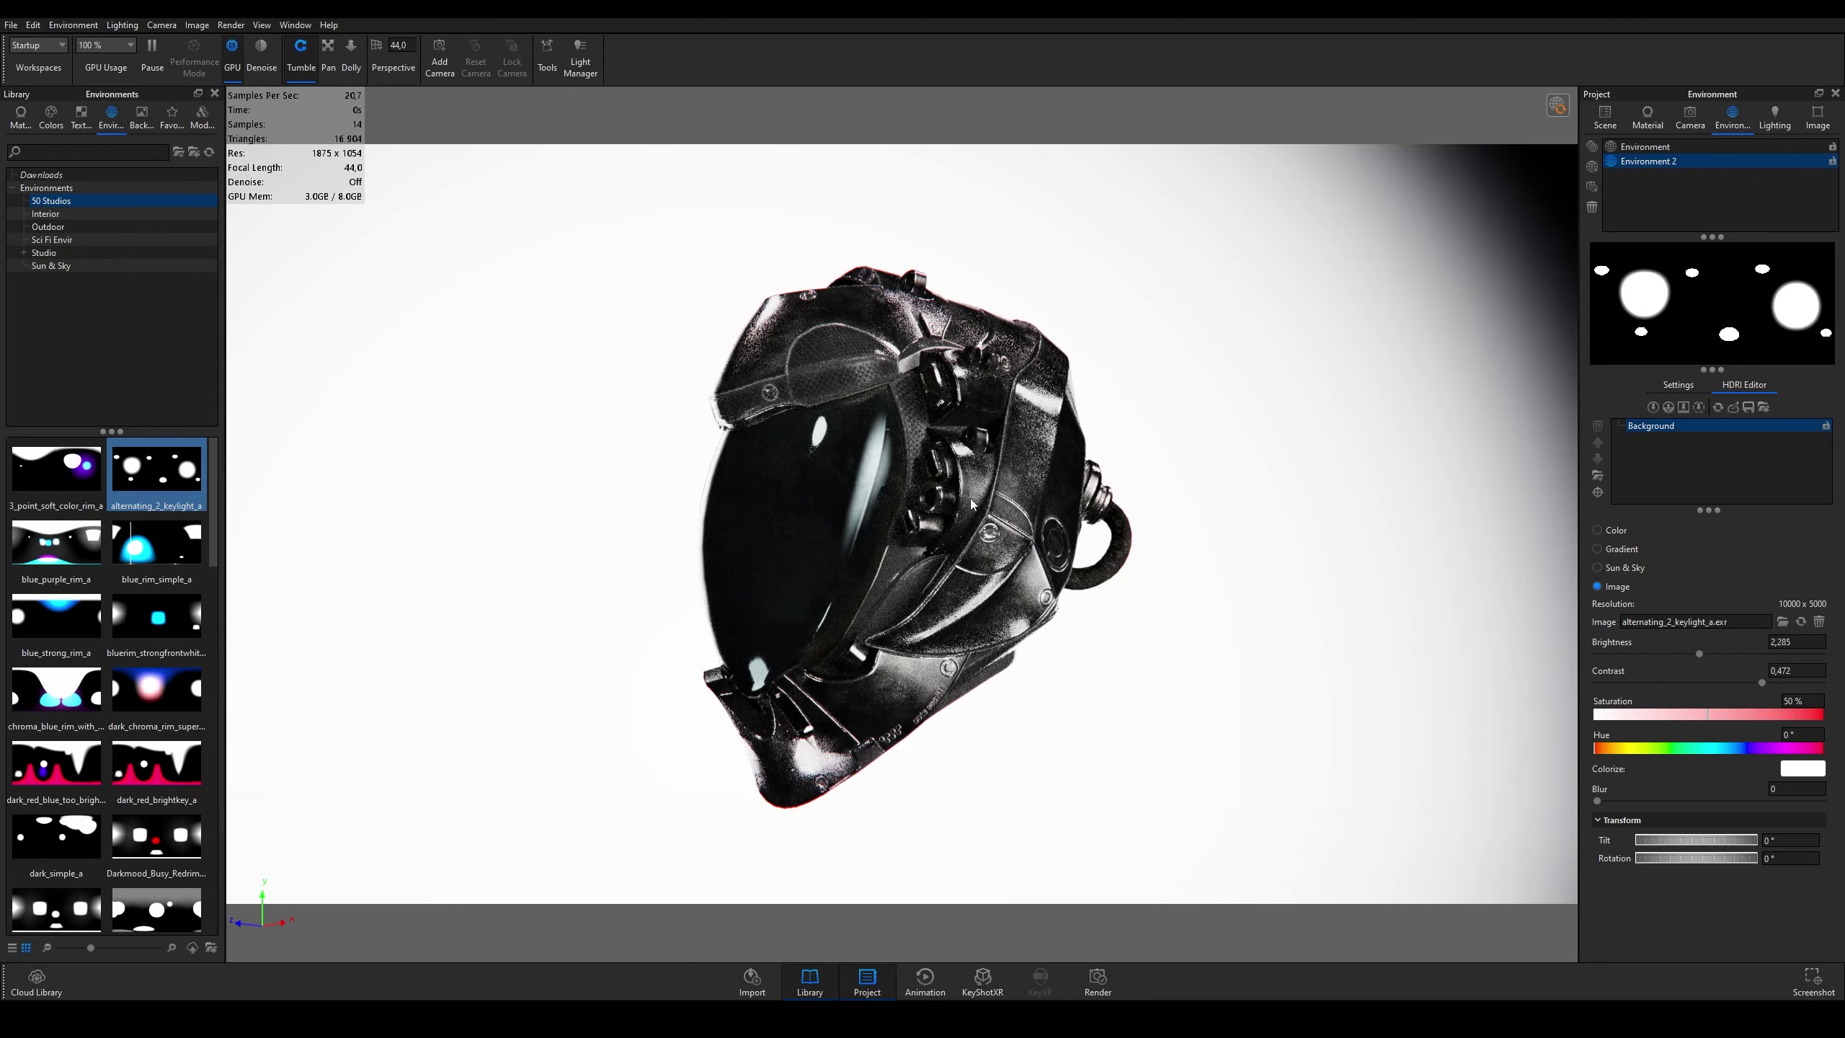
{"action": "left_click_drag", "start_coordinate": [1524, 584], "coordinate": [1102, 514]}
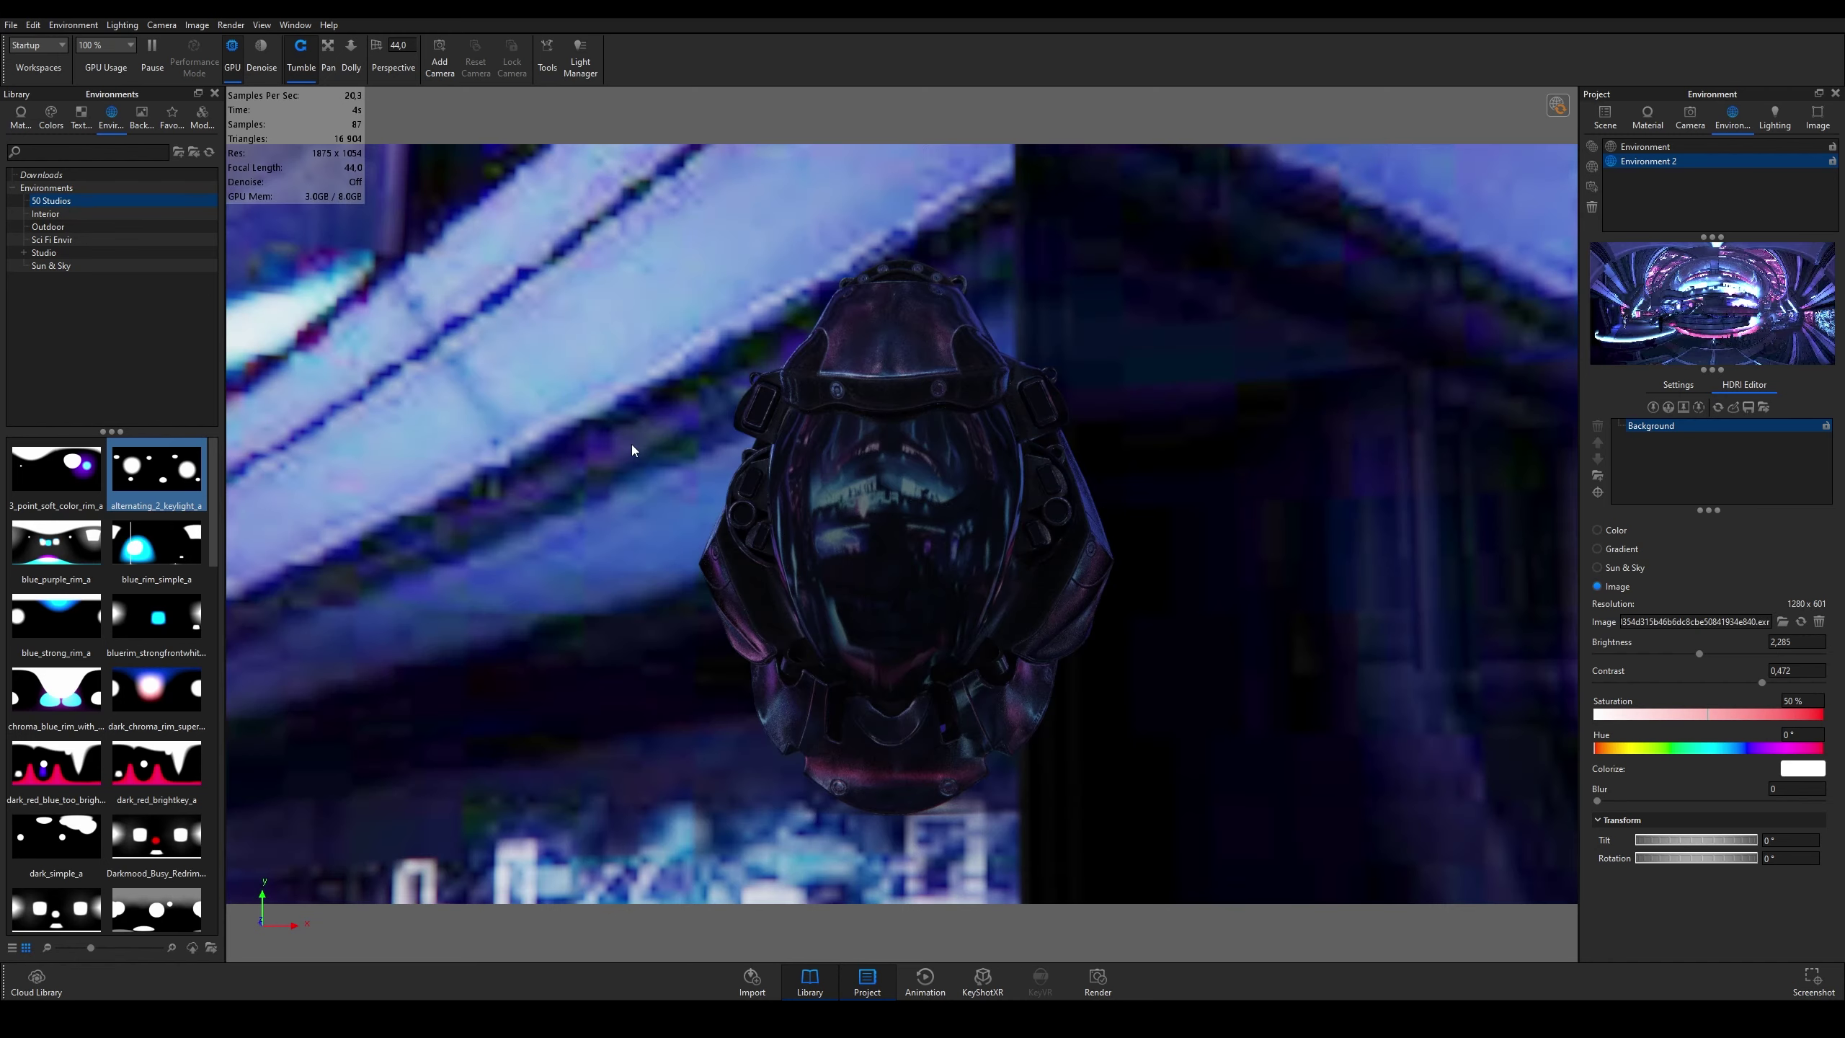
{"action": "left_click_drag", "start_coordinate": [1206, 474], "coordinate": [1332, 496]}
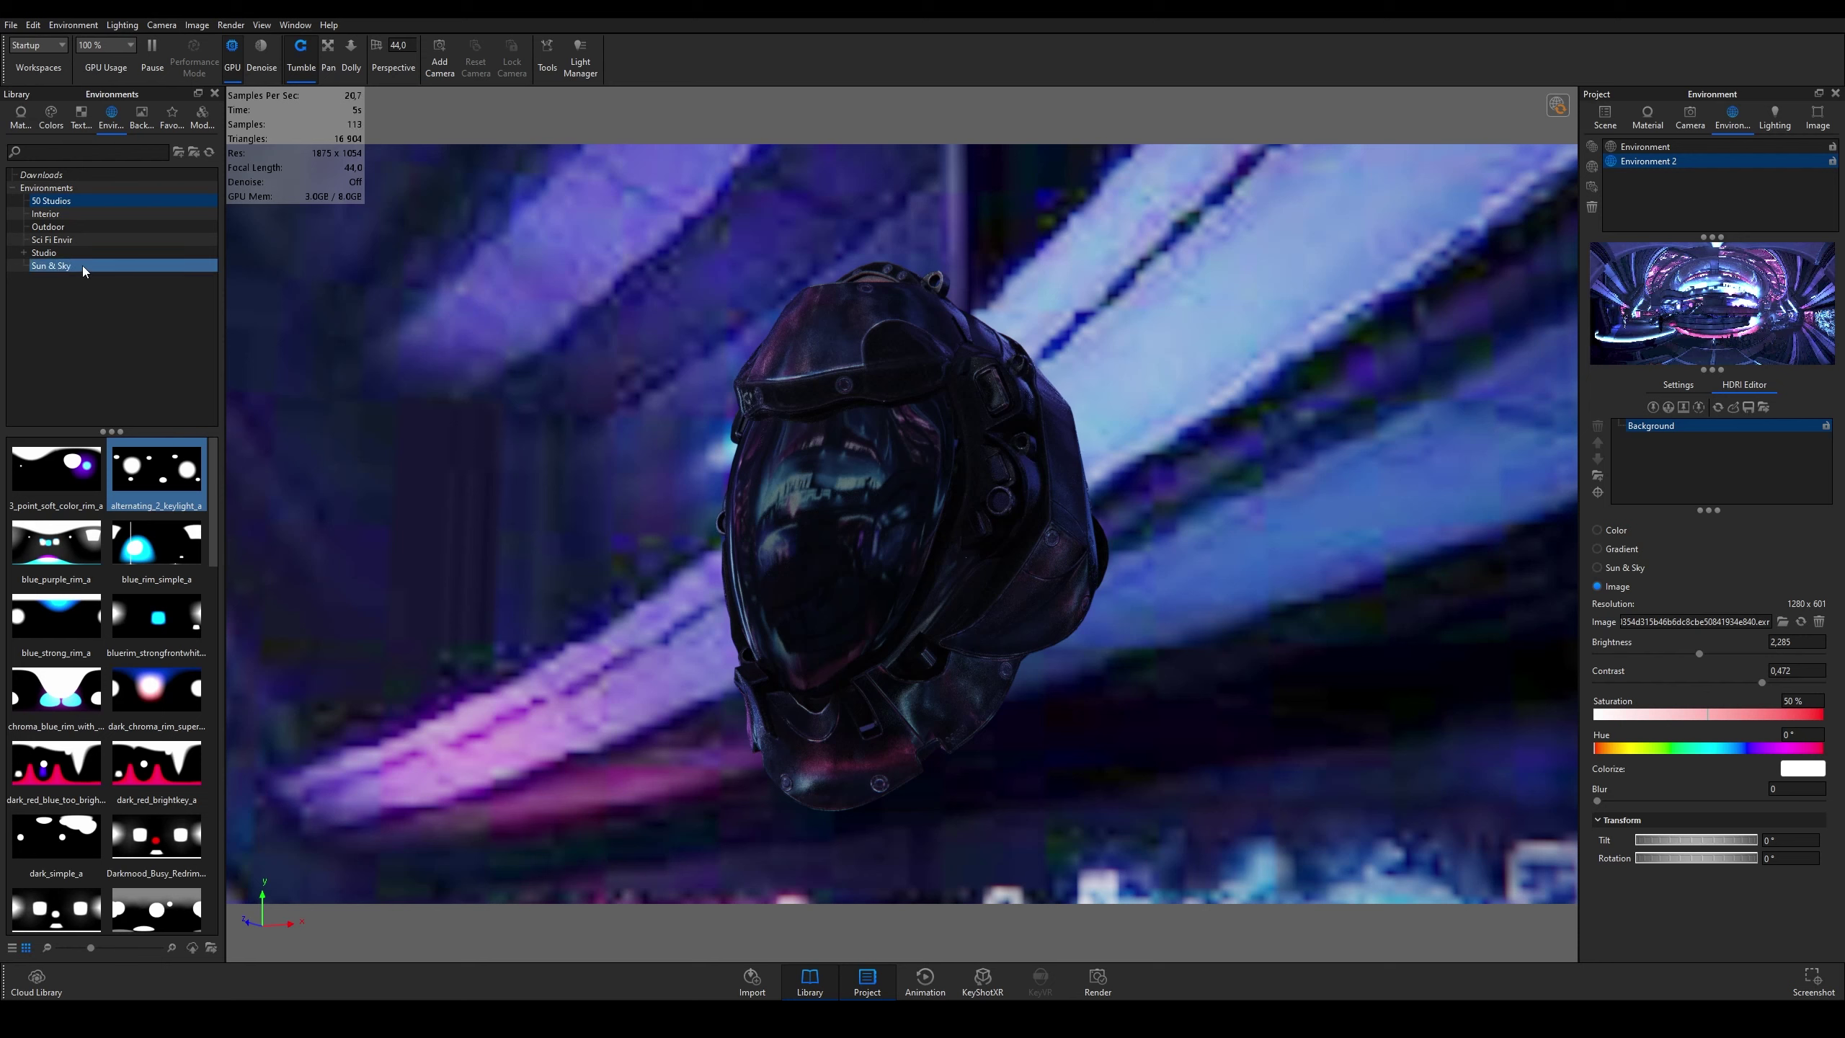
Step: Load the Interior storehouse HDRI as the environment image, lowering brightness and raising contrast to 0,28
{"action": "left_click", "coordinate": [73, 213]}
{"action": "left_click_drag", "start_coordinate": [156, 764], "coordinate": [1724, 618]}
{"action": "left_click_drag", "start_coordinate": [967, 499], "coordinate": [988, 501]}
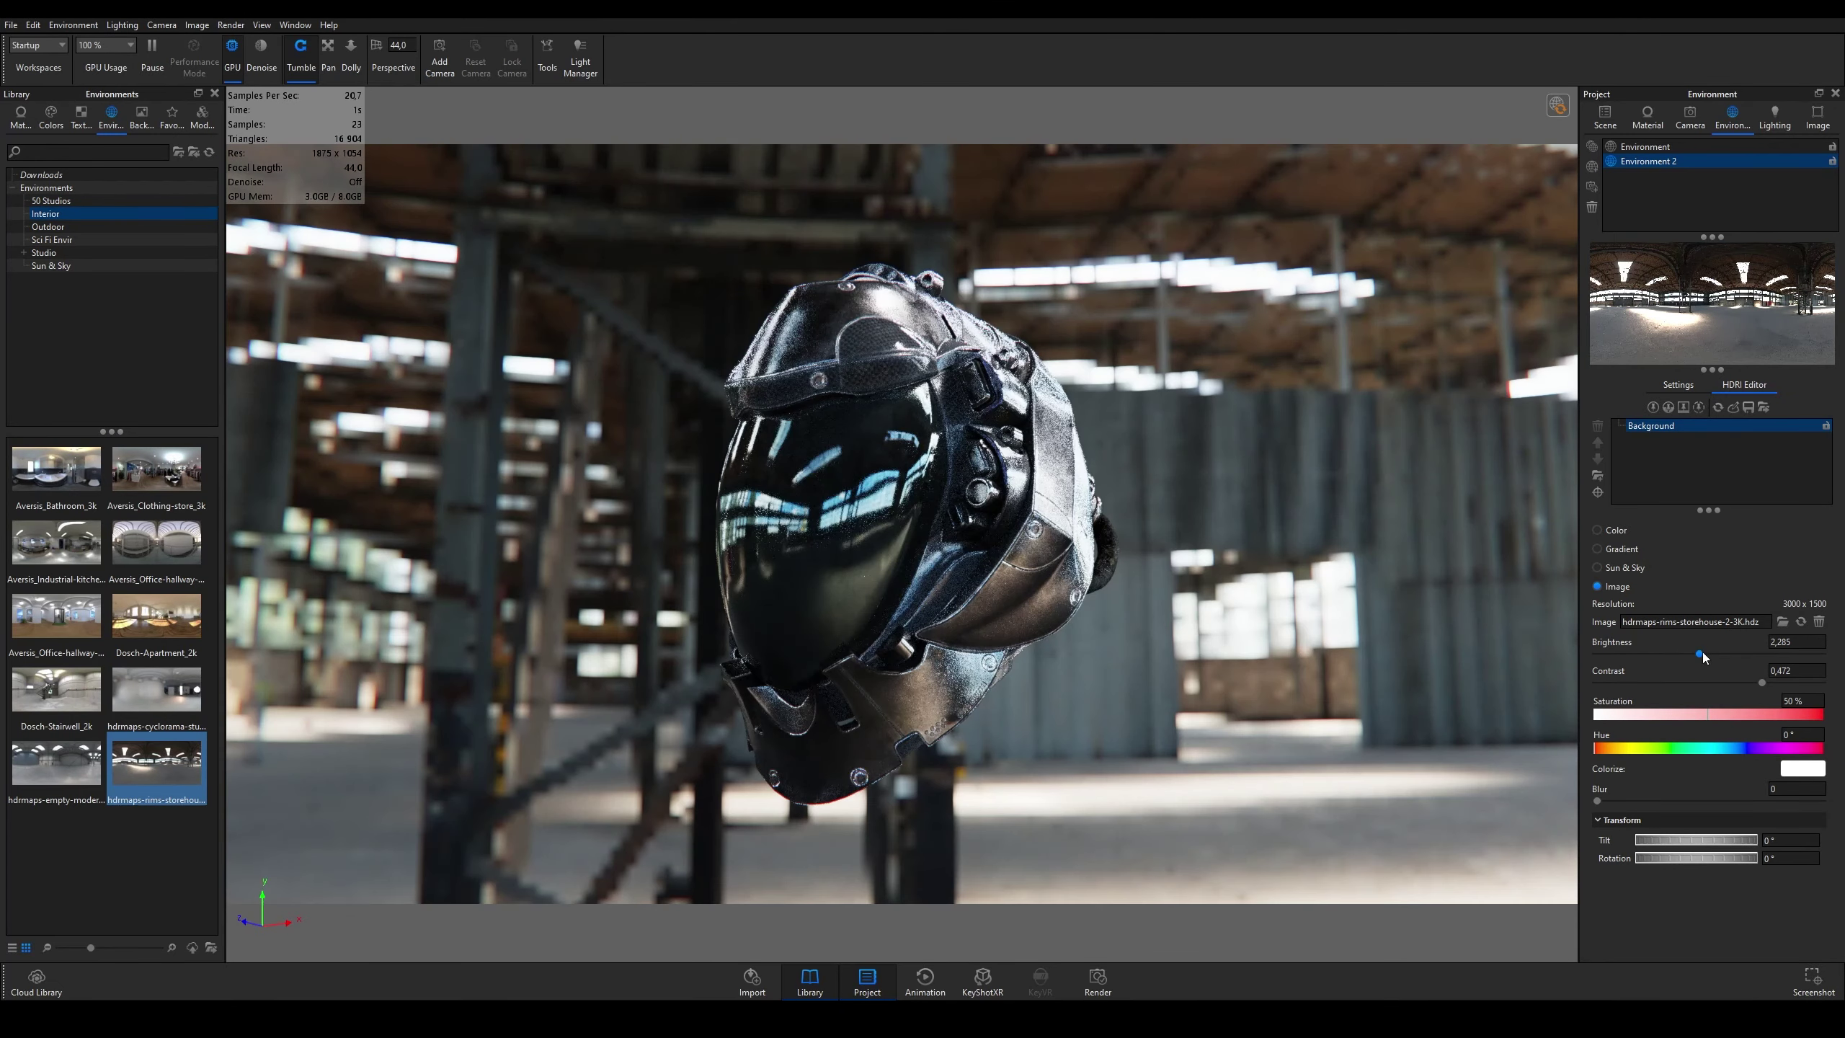
{"action": "mouse_move", "coordinate": [1698, 653]}
{"action": "left_mouse_down"}
{"action": "mouse_move", "coordinate": [1625, 661]}
{"action": "mouse_move", "coordinate": [1660, 661]}
{"action": "left_mouse_up"}
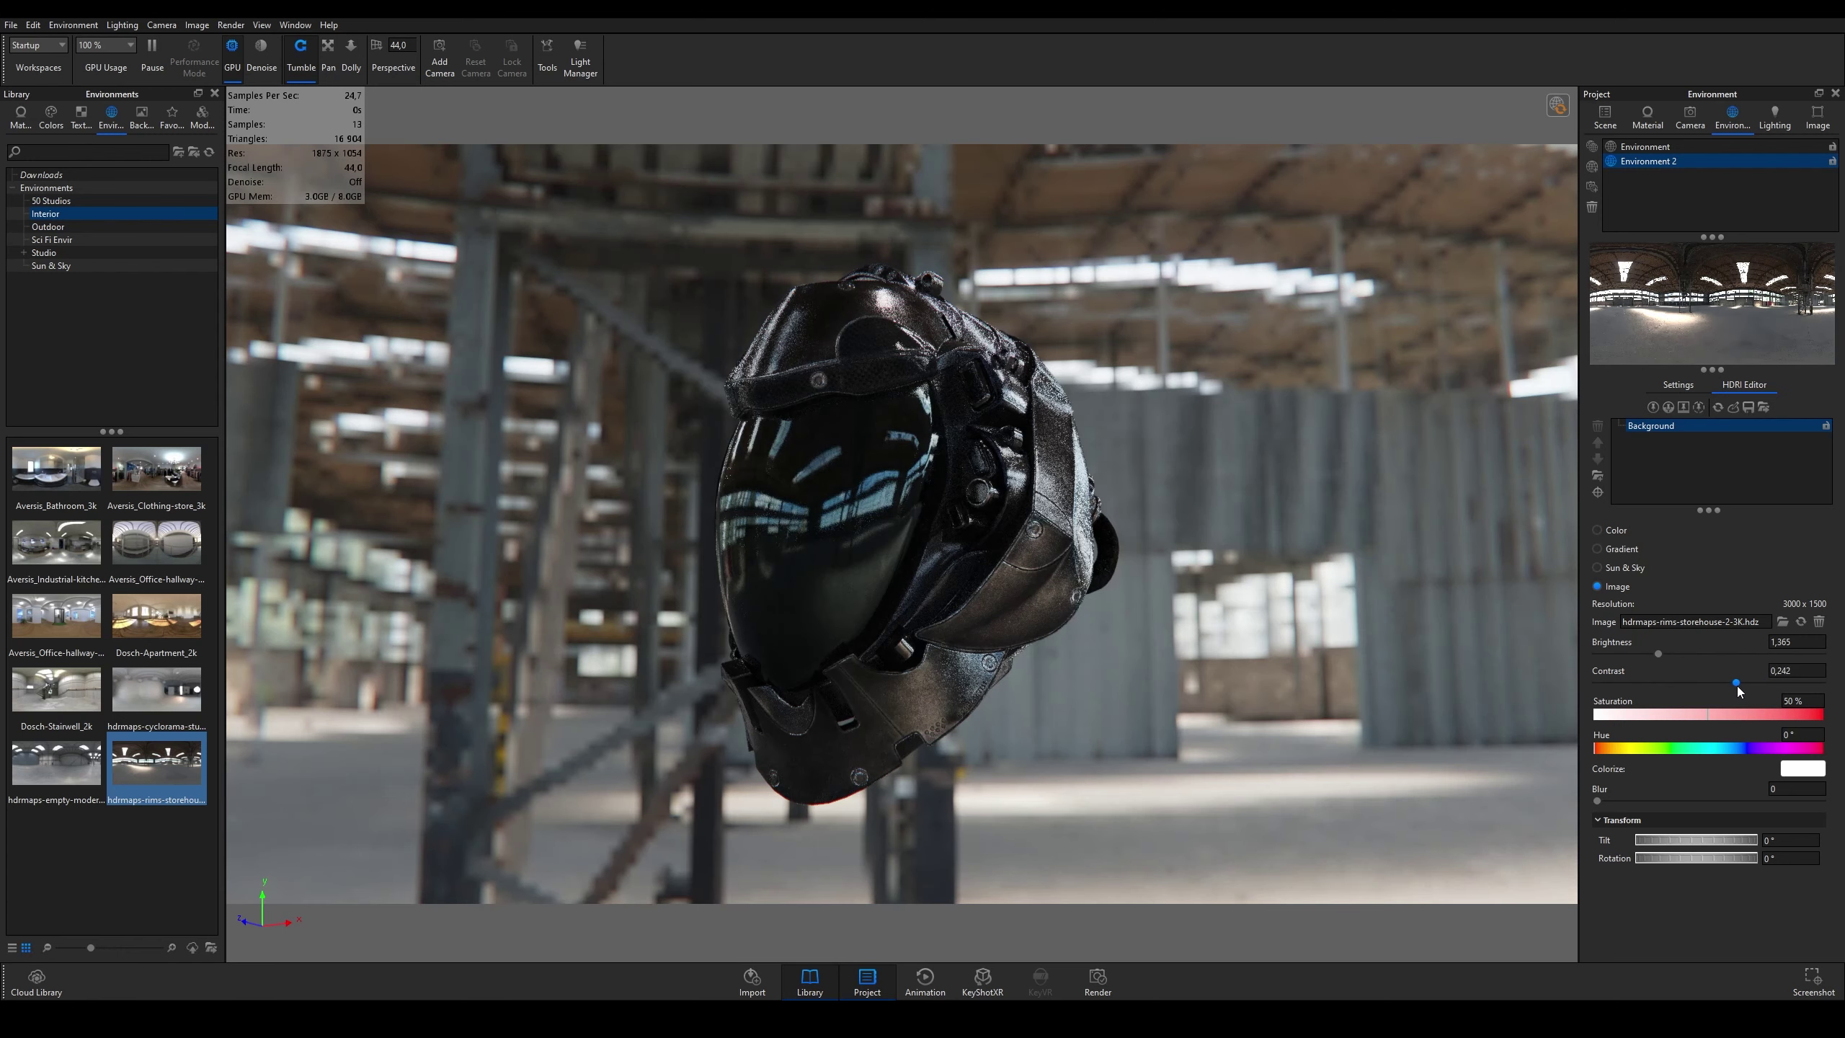
{"action": "left_click_drag", "start_coordinate": [1733, 689], "coordinate": [1743, 690]}
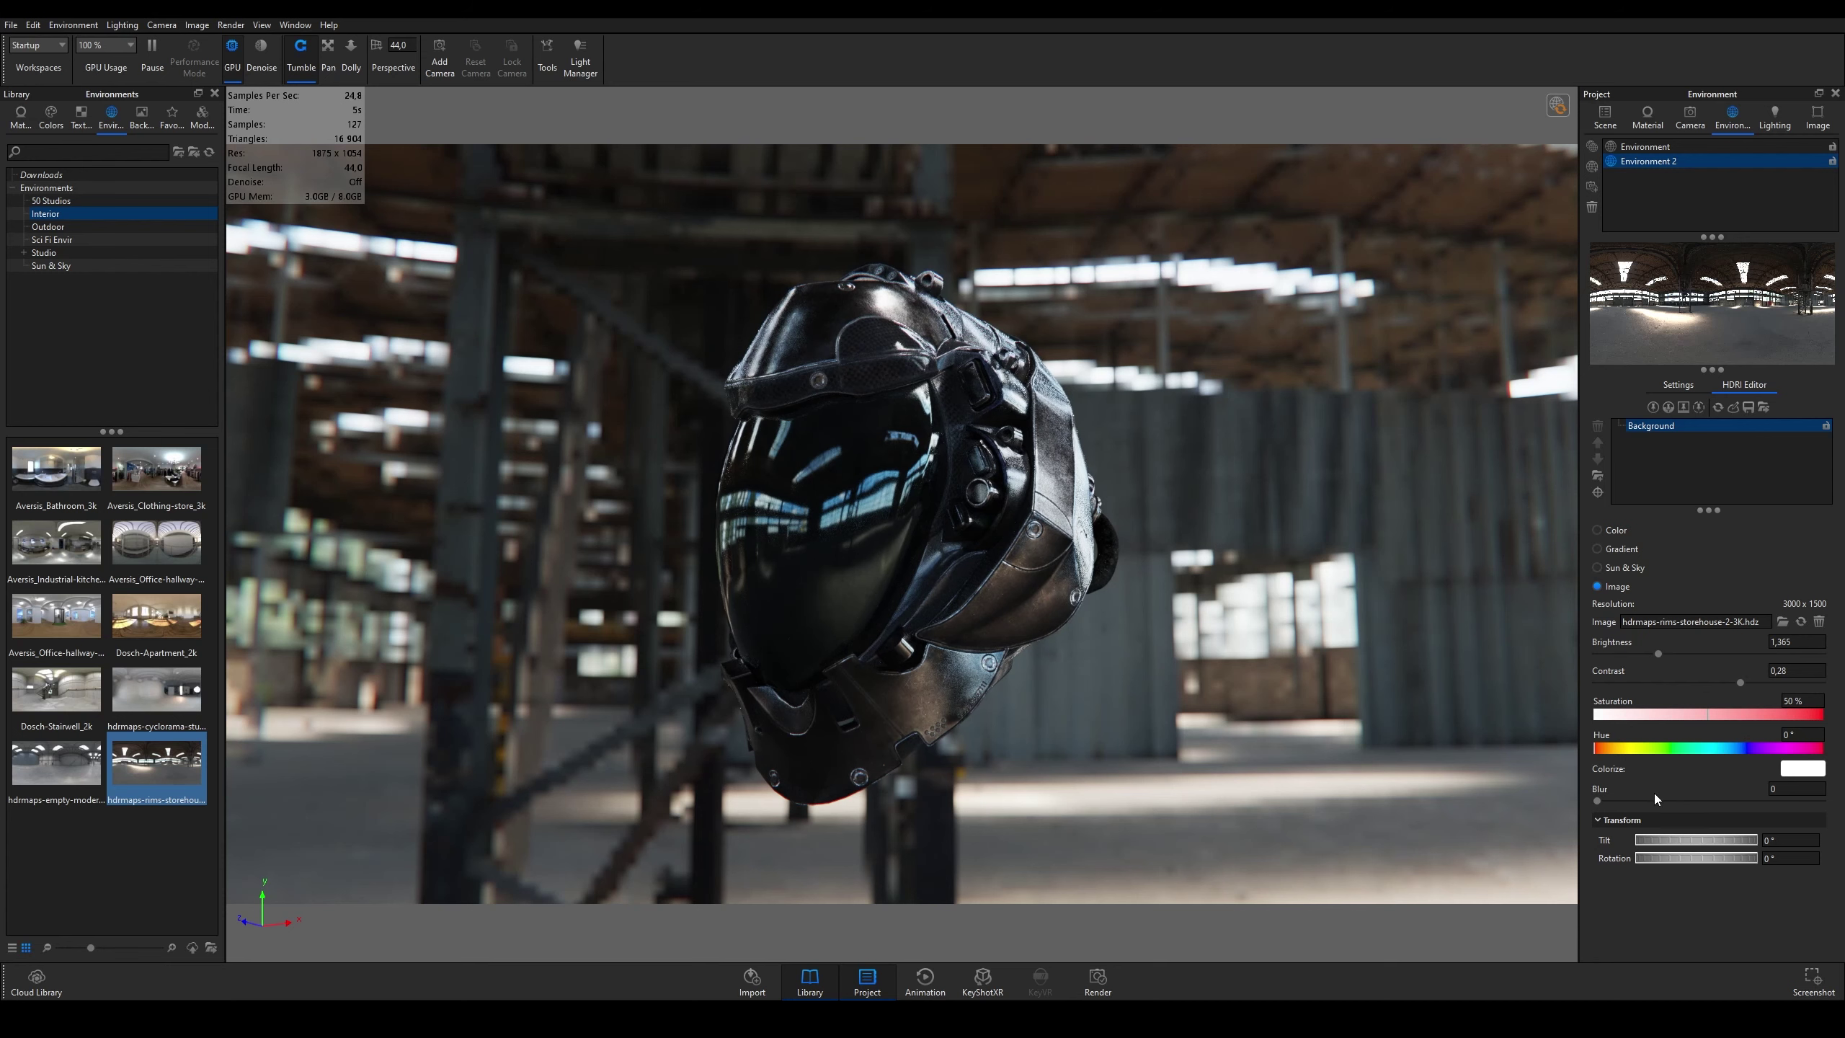
Step: Test the warehouse environment's tilt and rotation, then reset both to 0°
{"action": "mouse_move", "coordinate": [1675, 841]}
{"action": "left_mouse_down"}
{"action": "mouse_move", "coordinate": [1647, 844]}
{"action": "mouse_move", "coordinate": [1788, 837]}
{"action": "left_mouse_up"}
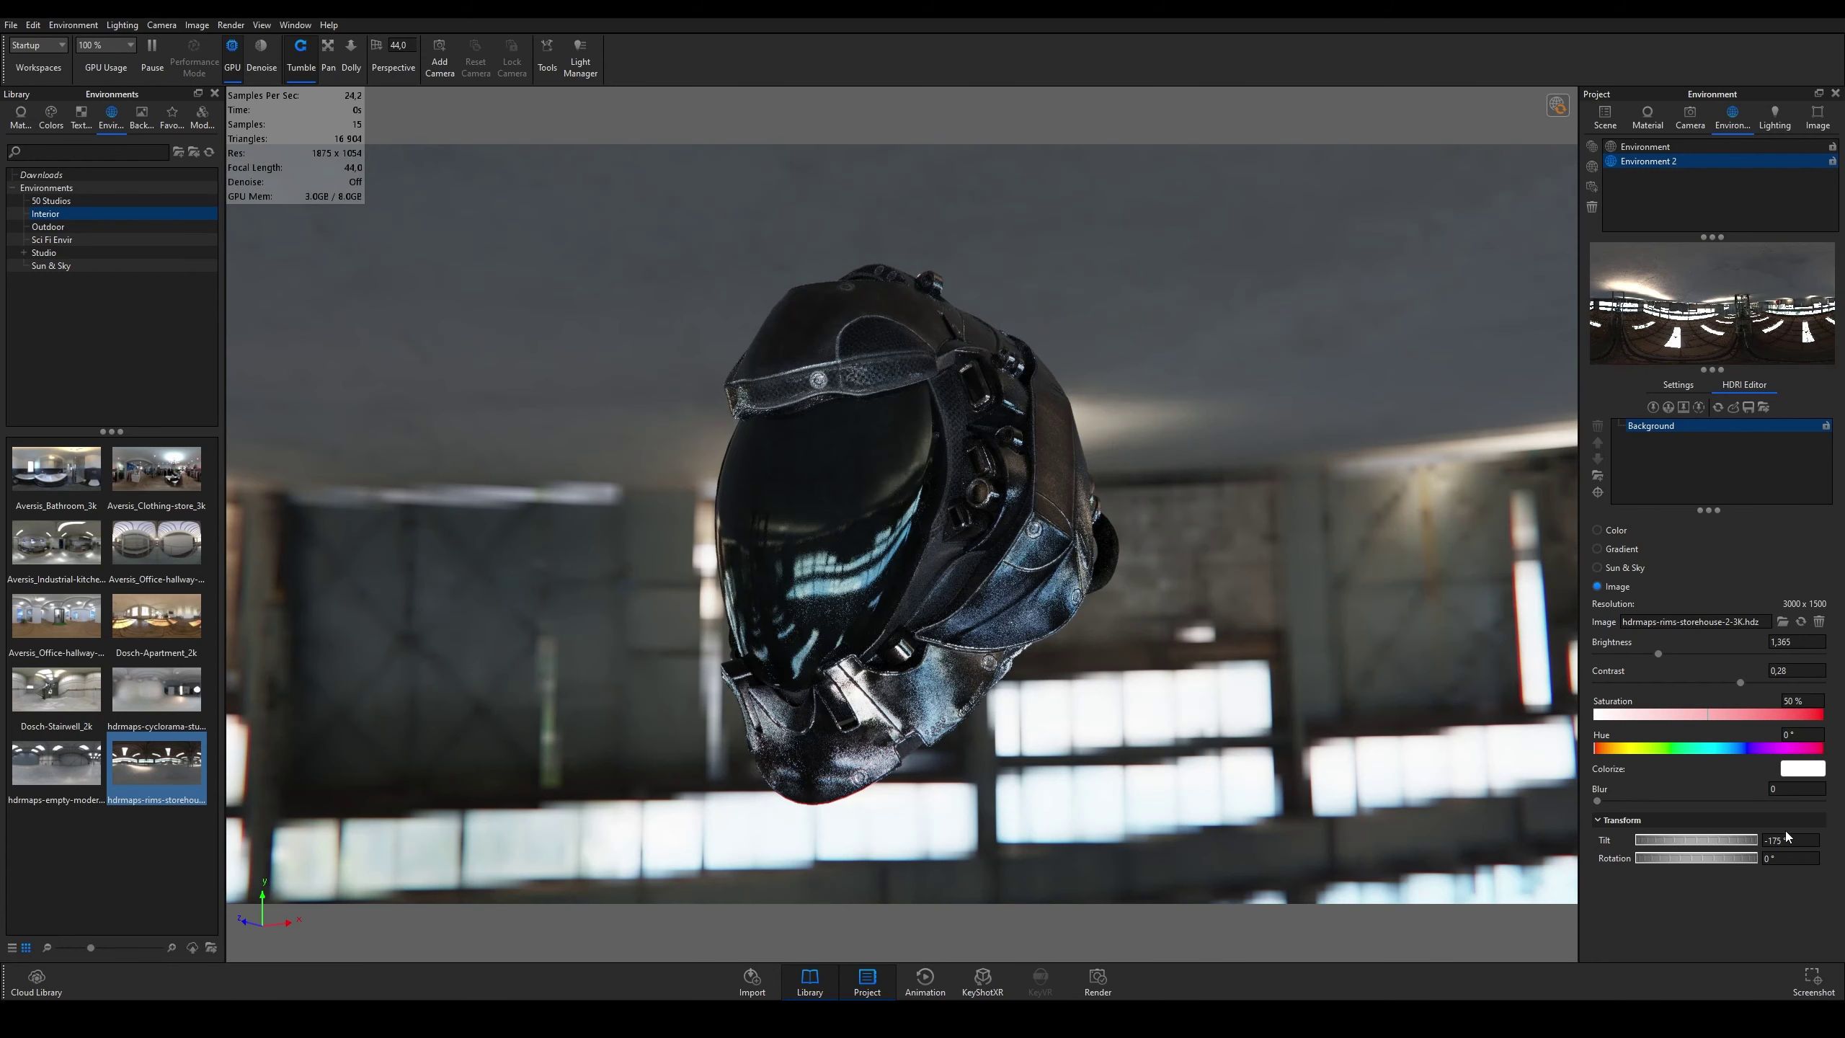
{"action": "left_click", "coordinate": [1789, 839]}
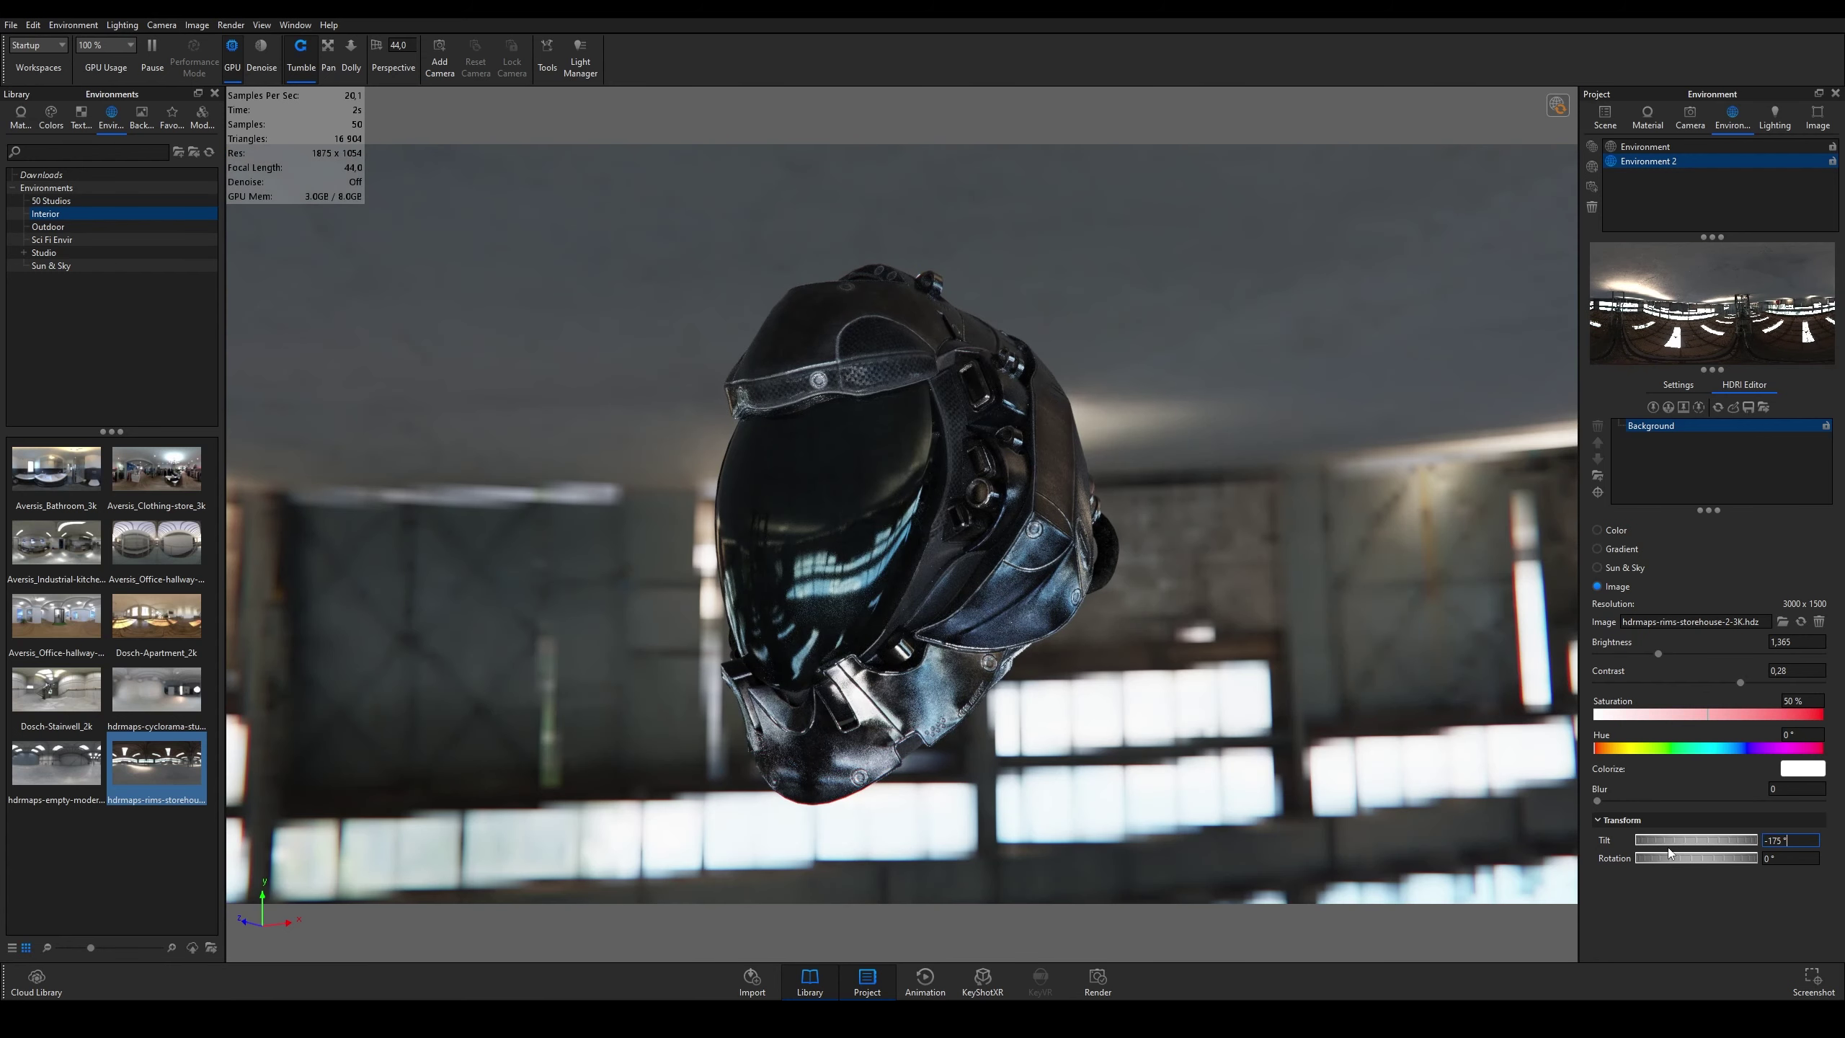
{"action": "key", "text": "ctrl+a"}
{"action": "type", "text": "0"}
{"action": "key", "text": "Return"}
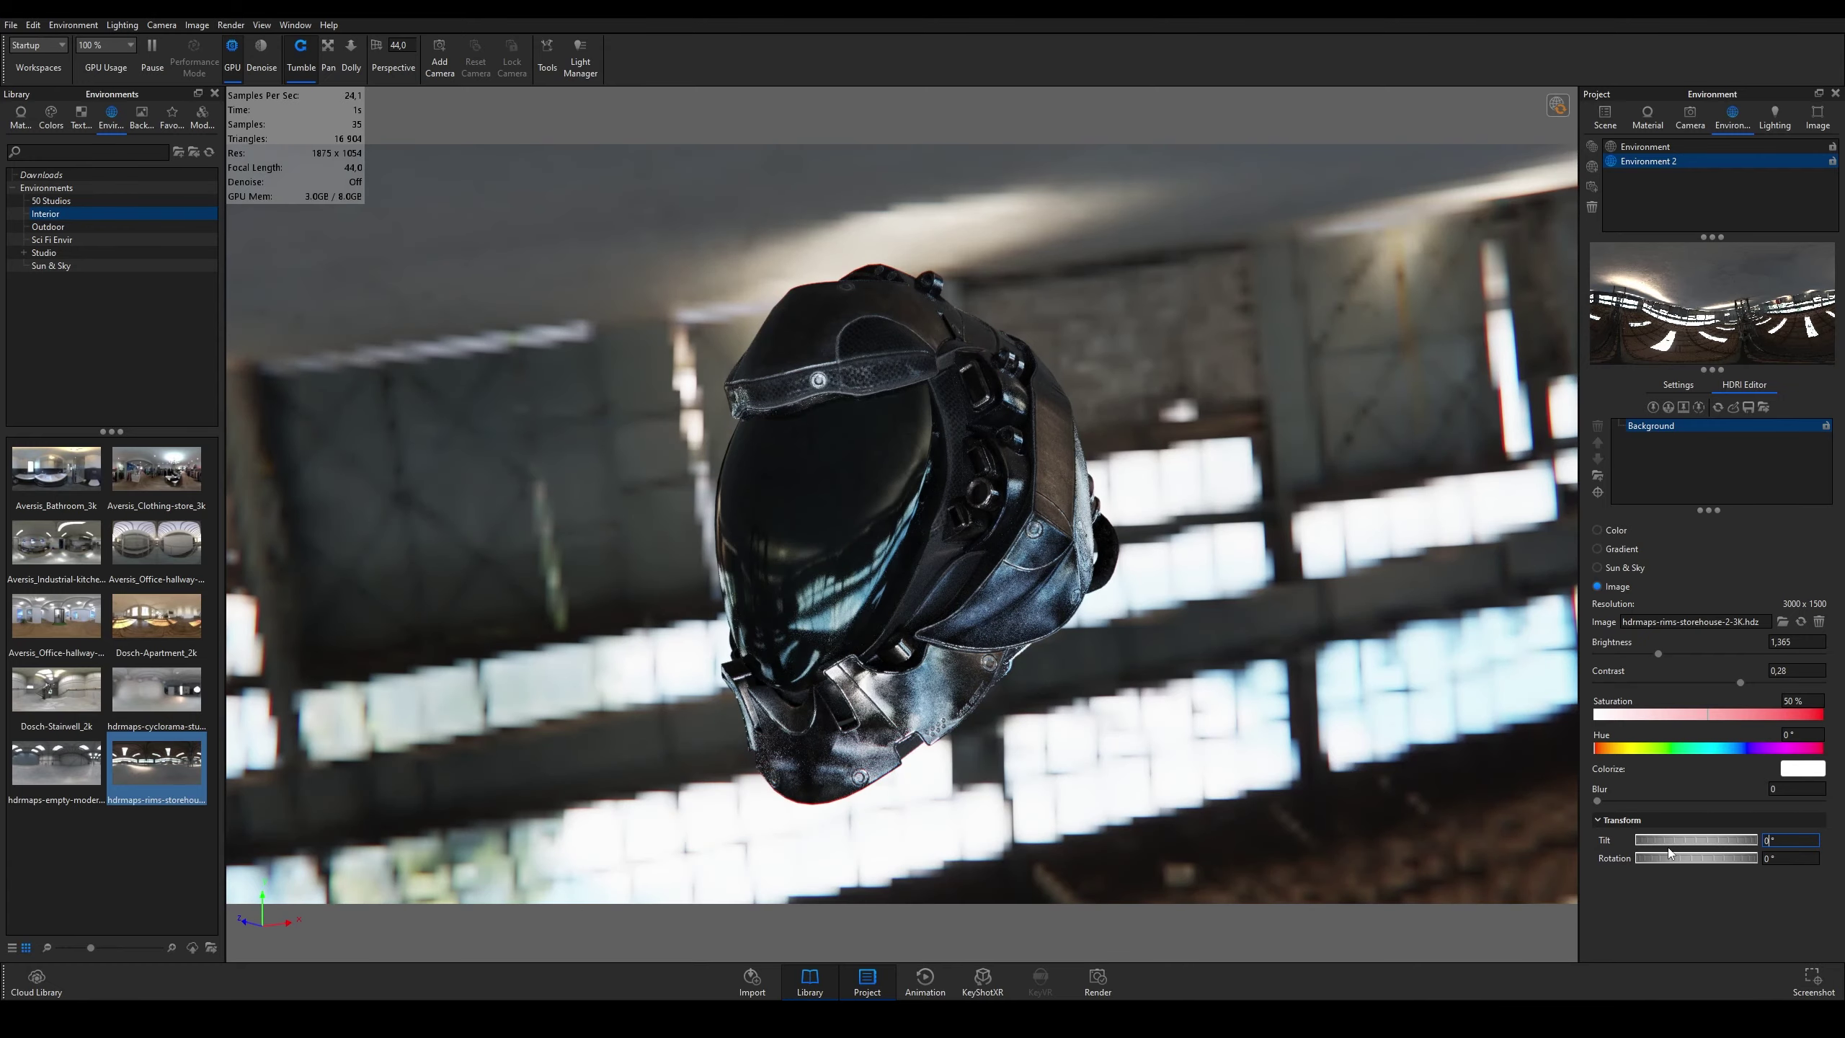
{"action": "left_click_drag", "start_coordinate": [1667, 851], "coordinate": [1759, 884]}
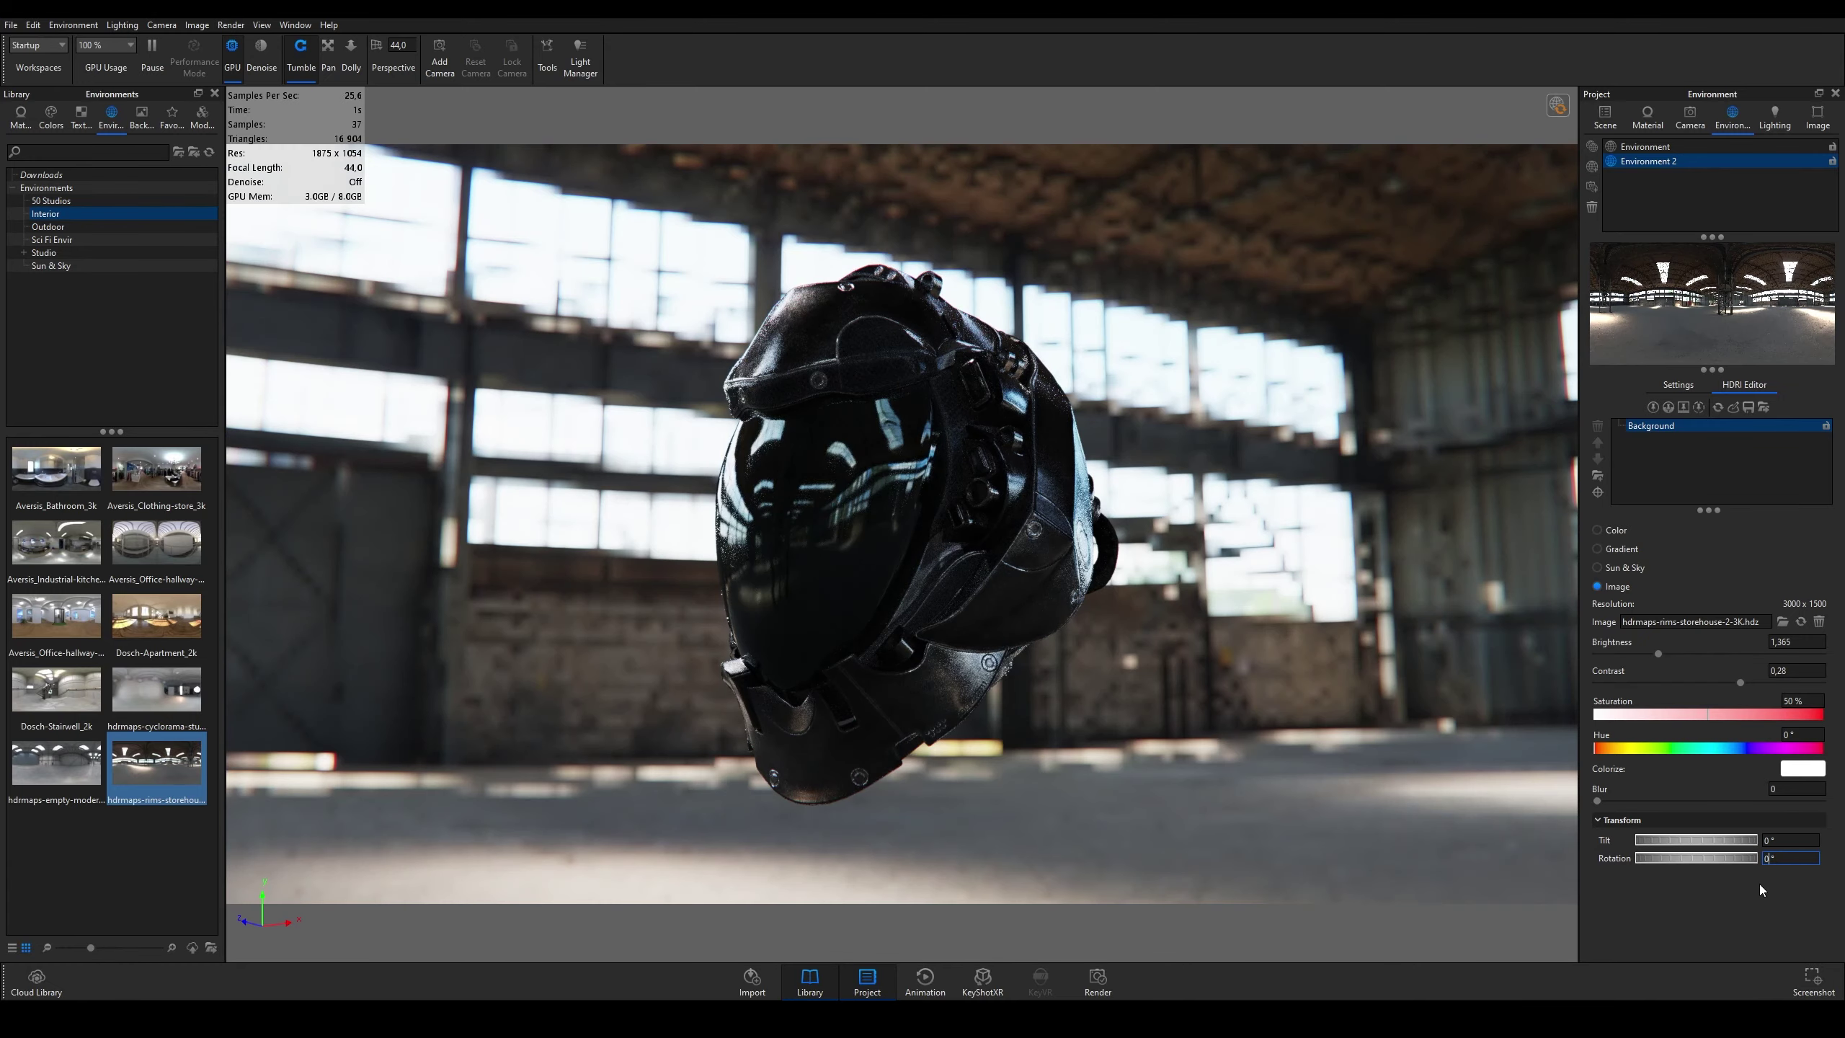
{"action": "key", "text": "Return"}
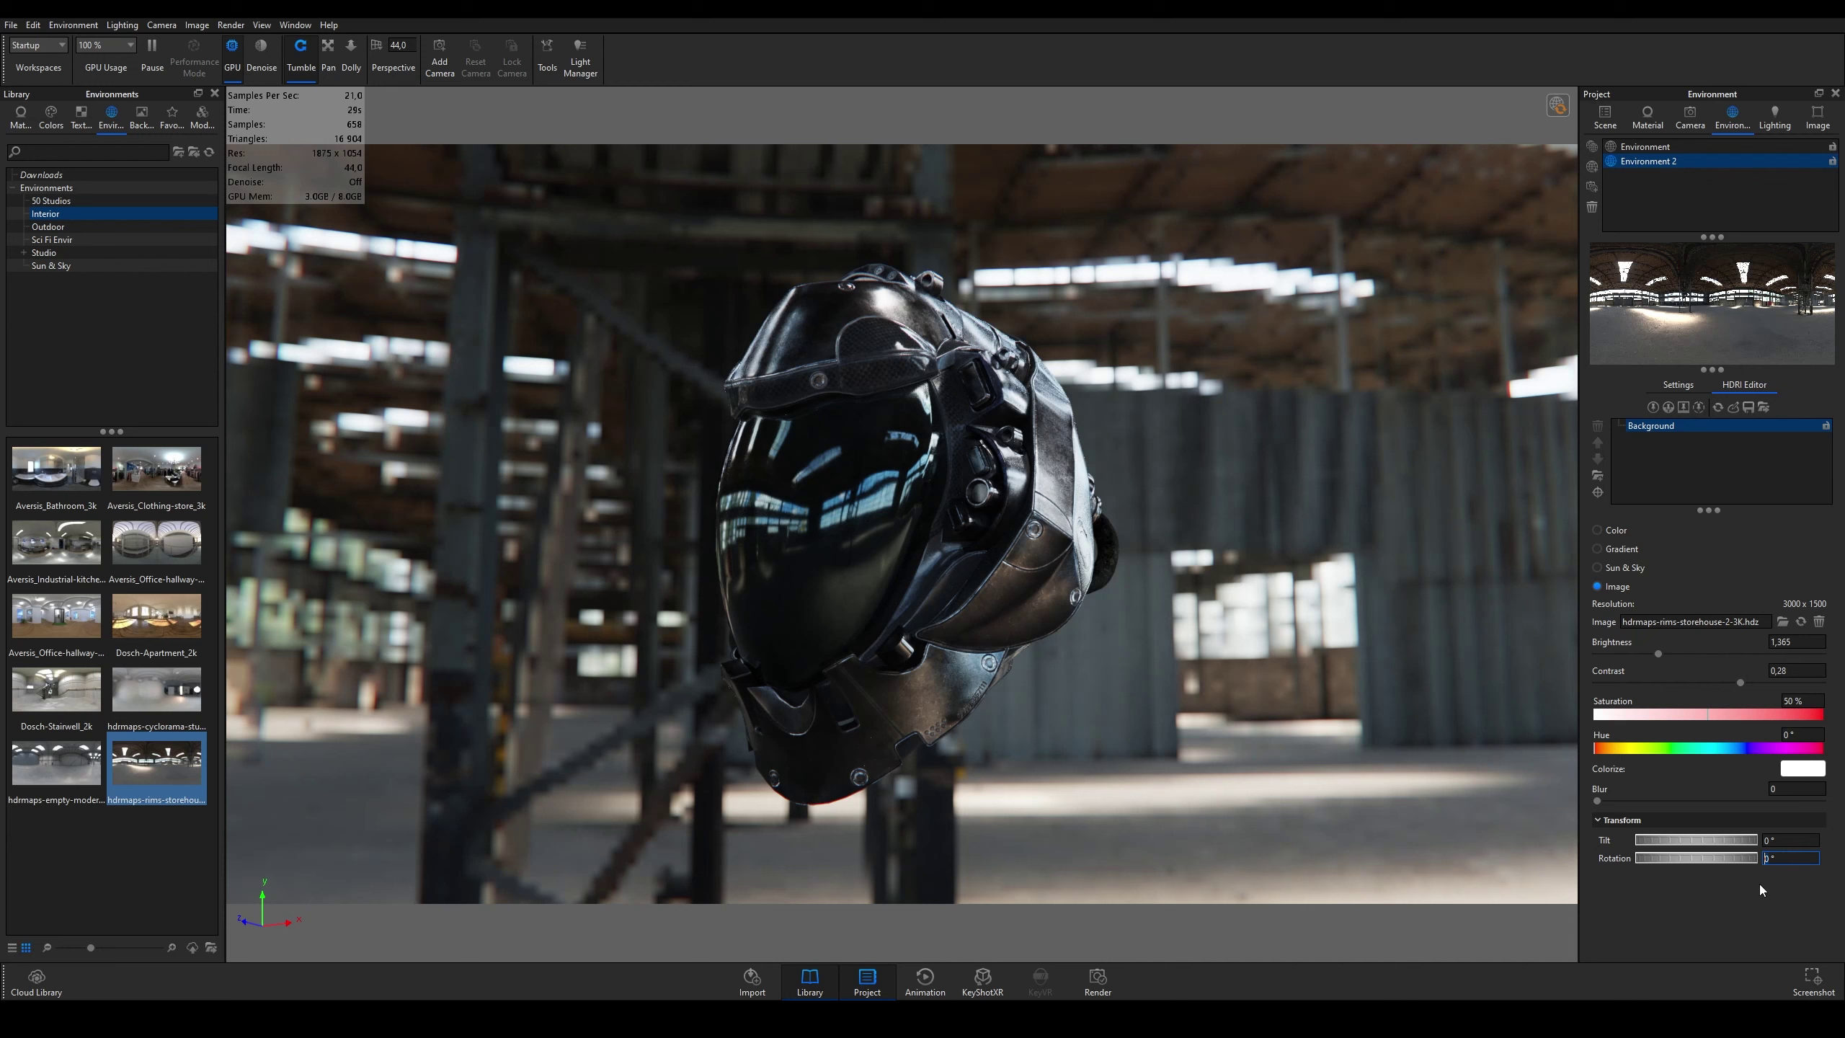
{"action": "left_click", "coordinate": [88, 227]}
{"action": "left_click", "coordinate": [87, 252]}
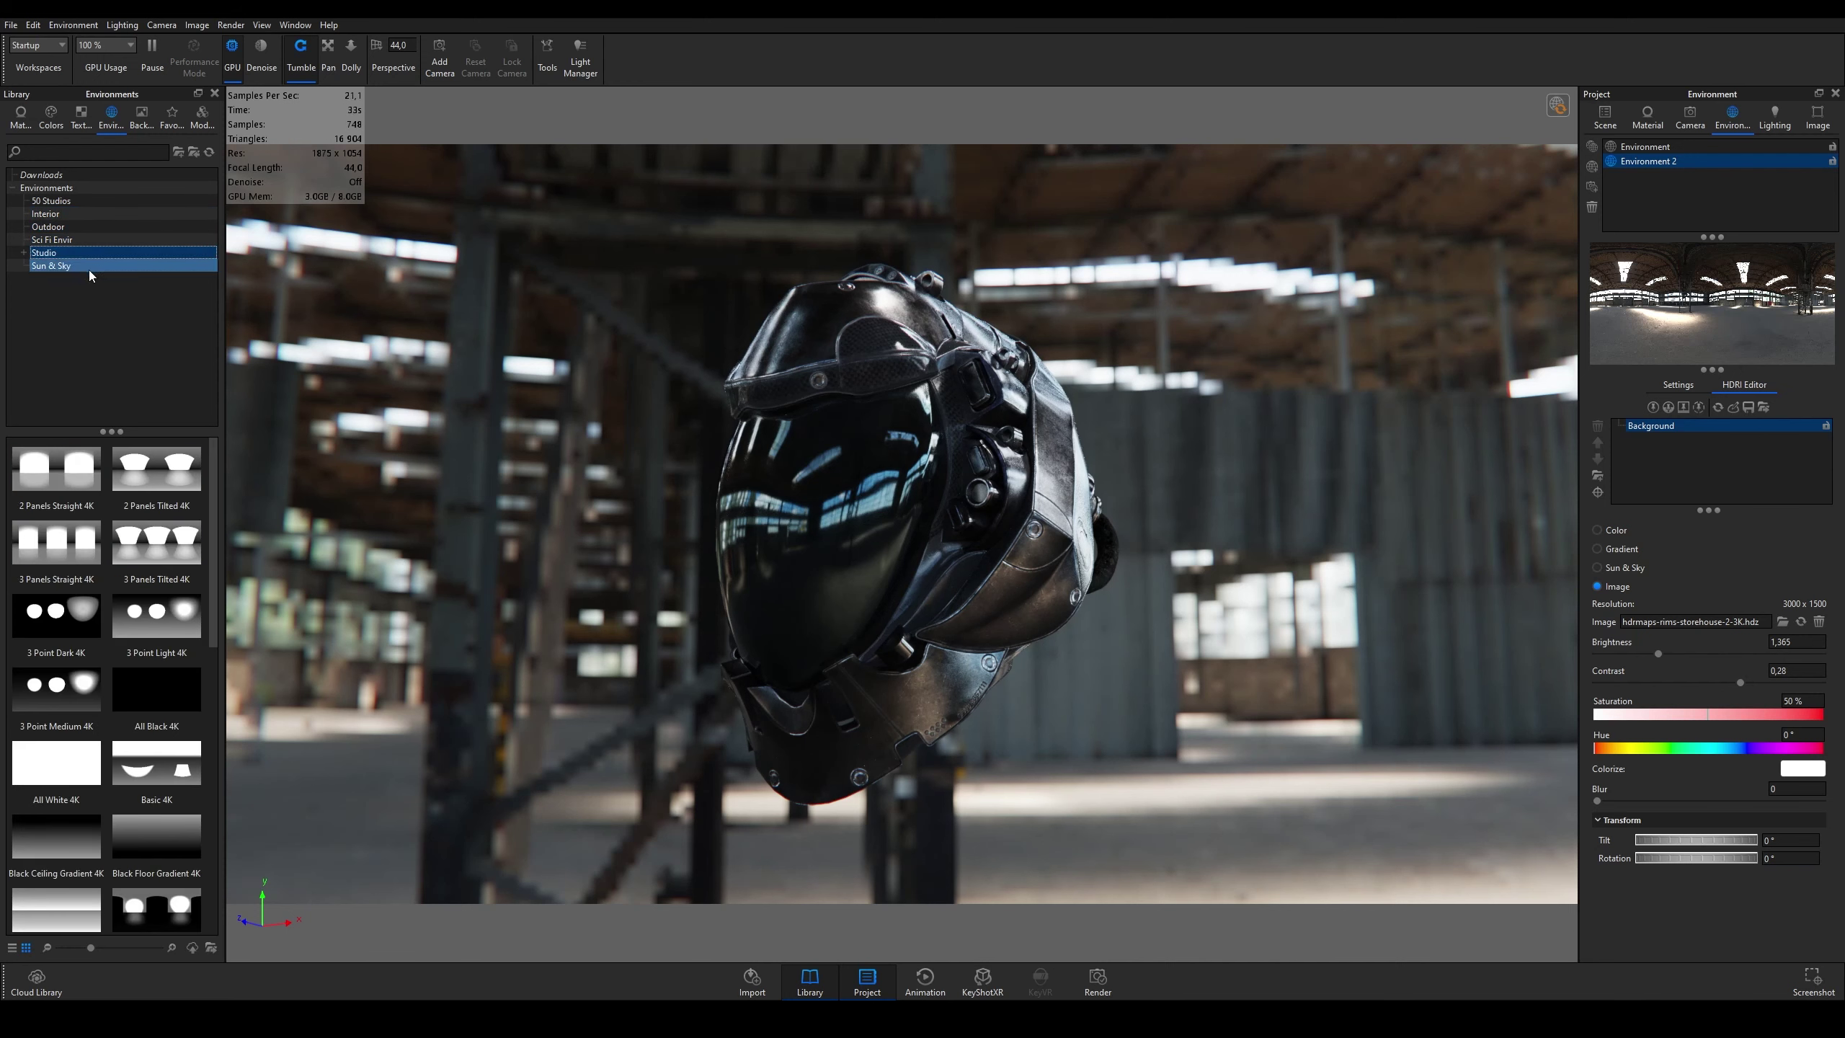
{"action": "left_click", "coordinate": [178, 635]}
{"action": "scroll", "coordinate": [167, 618], "scroll_direction": "down", "scroll_amount": 3}
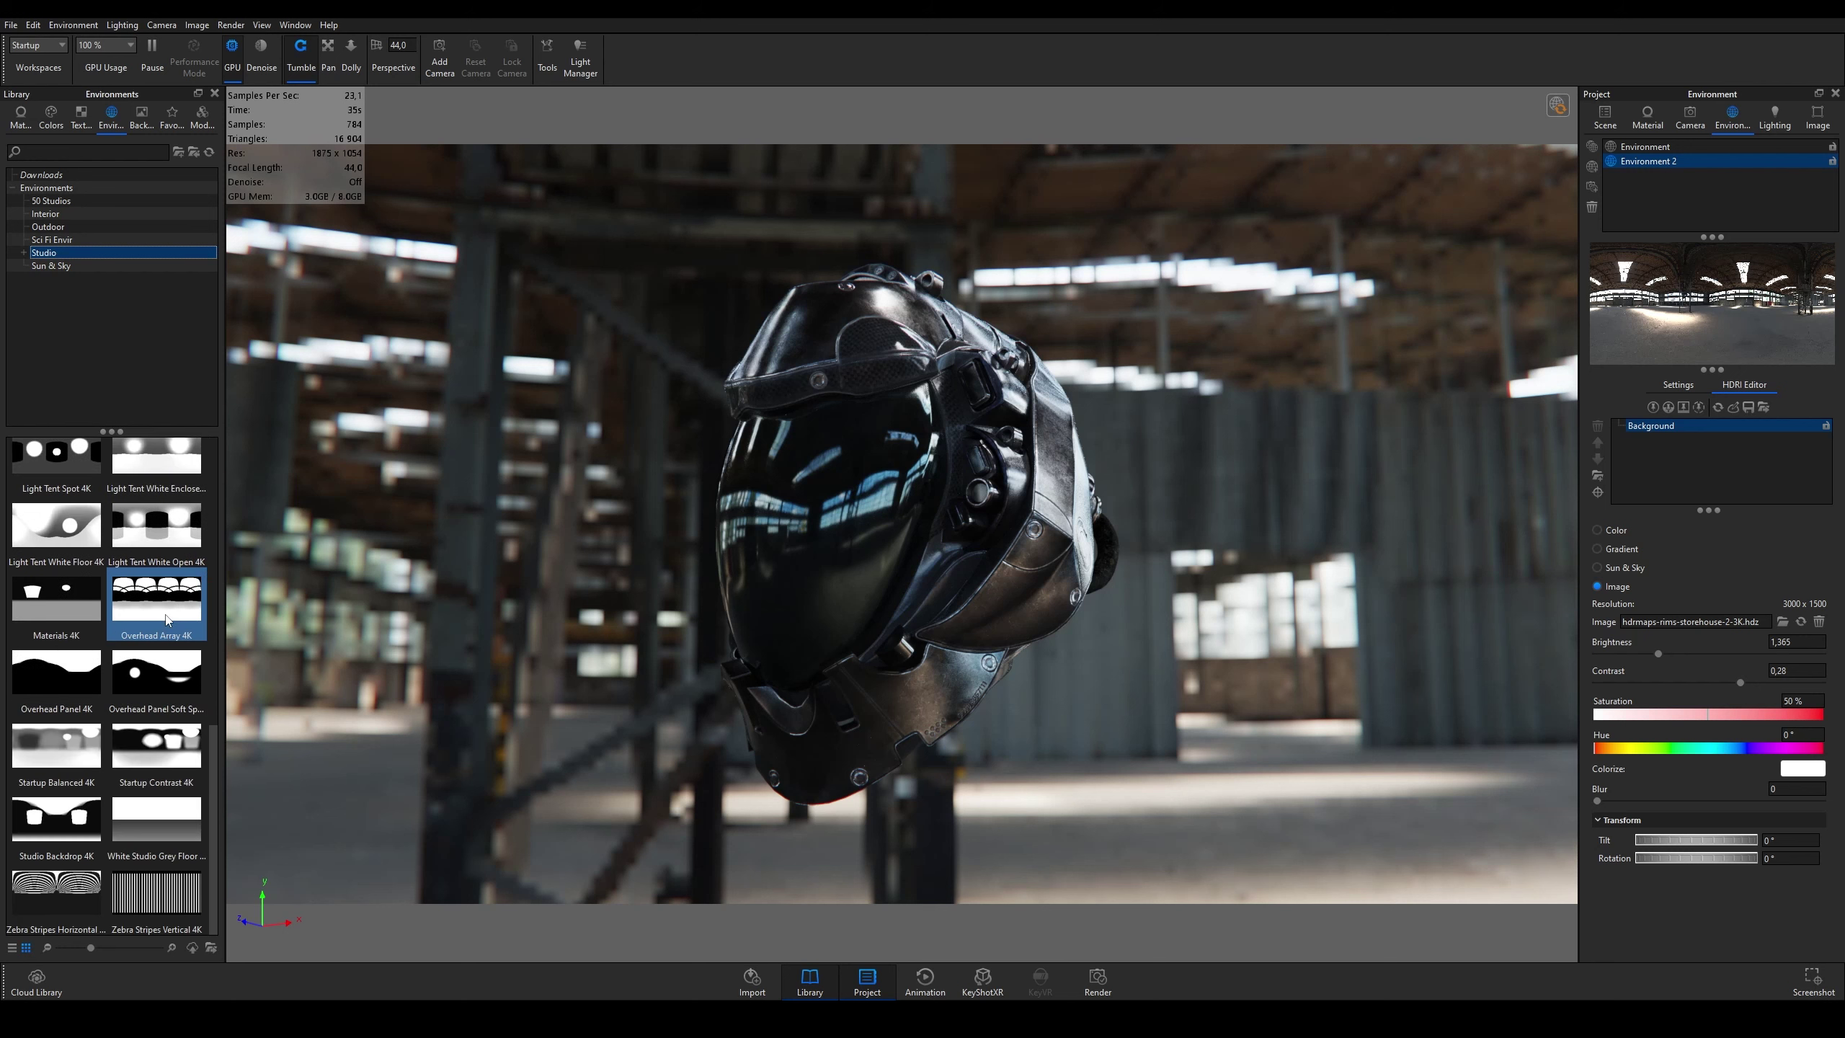
{"action": "left_click", "coordinate": [150, 652]}
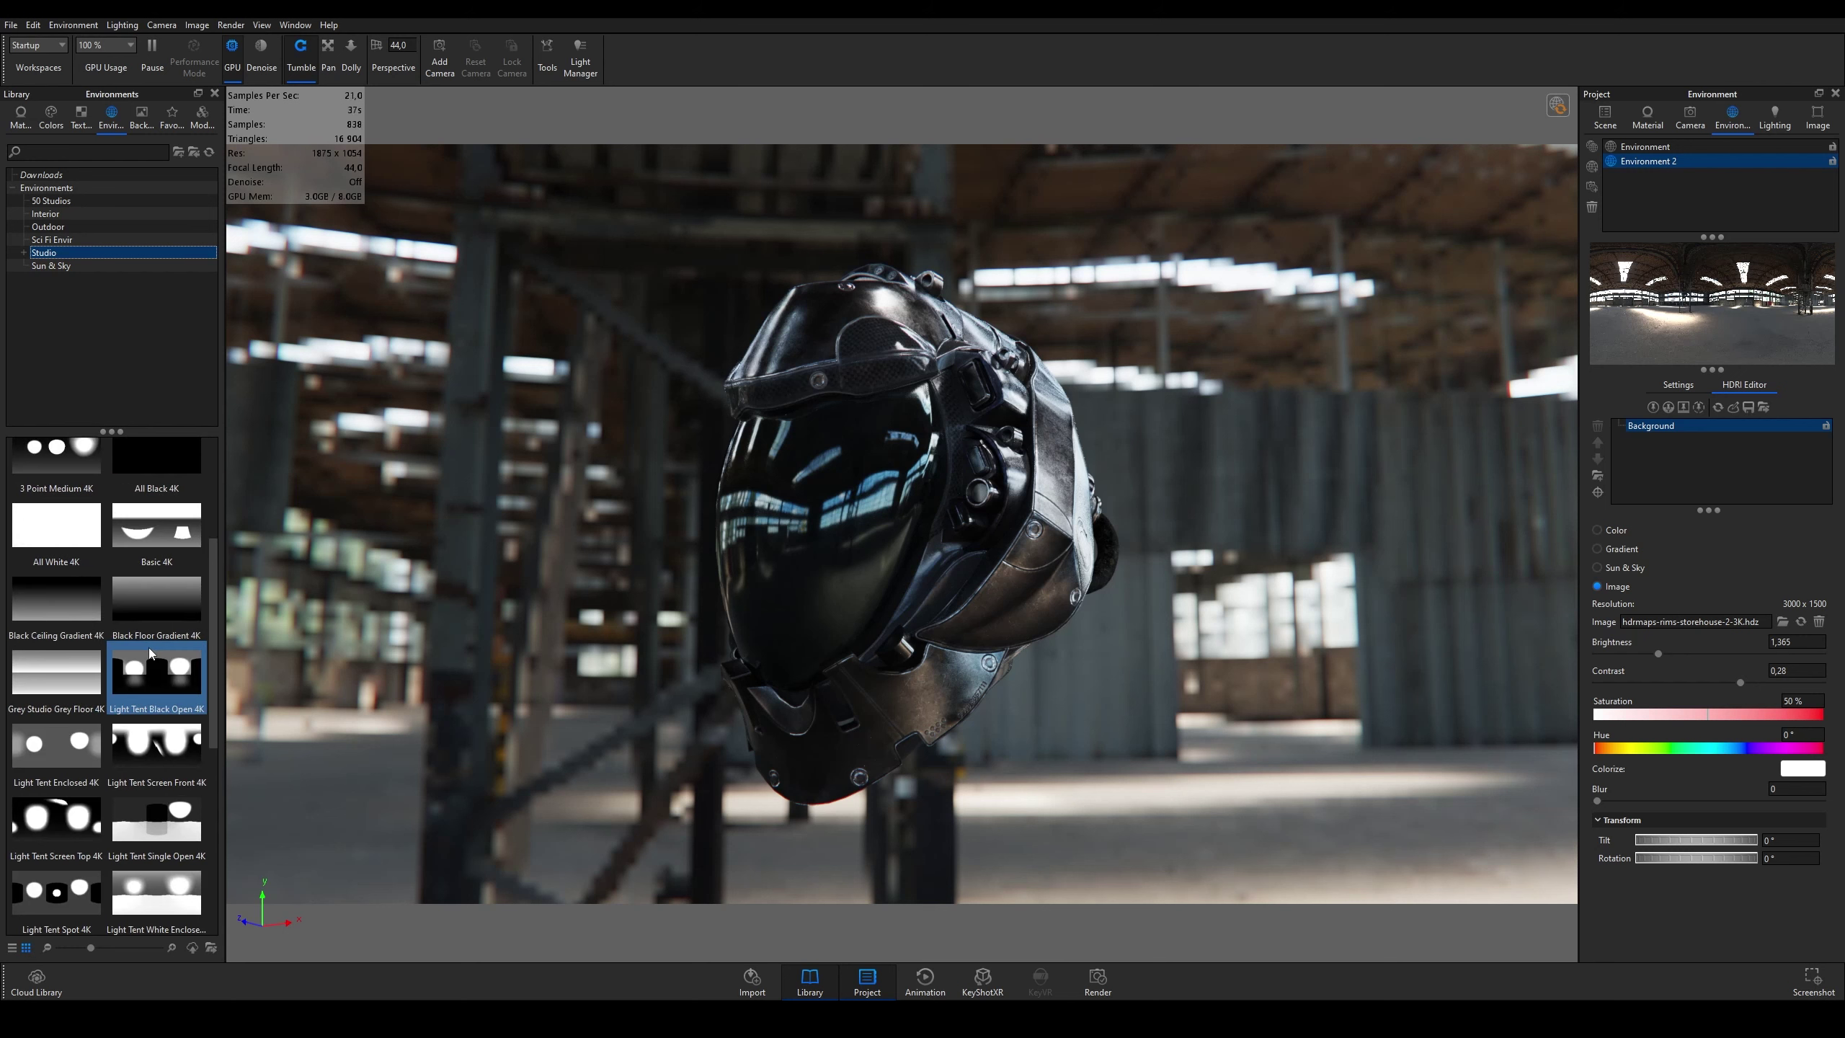
{"action": "left_click", "coordinate": [88, 826]}
{"action": "scroll", "coordinate": [88, 690], "scroll_direction": "down", "scroll_amount": 3}
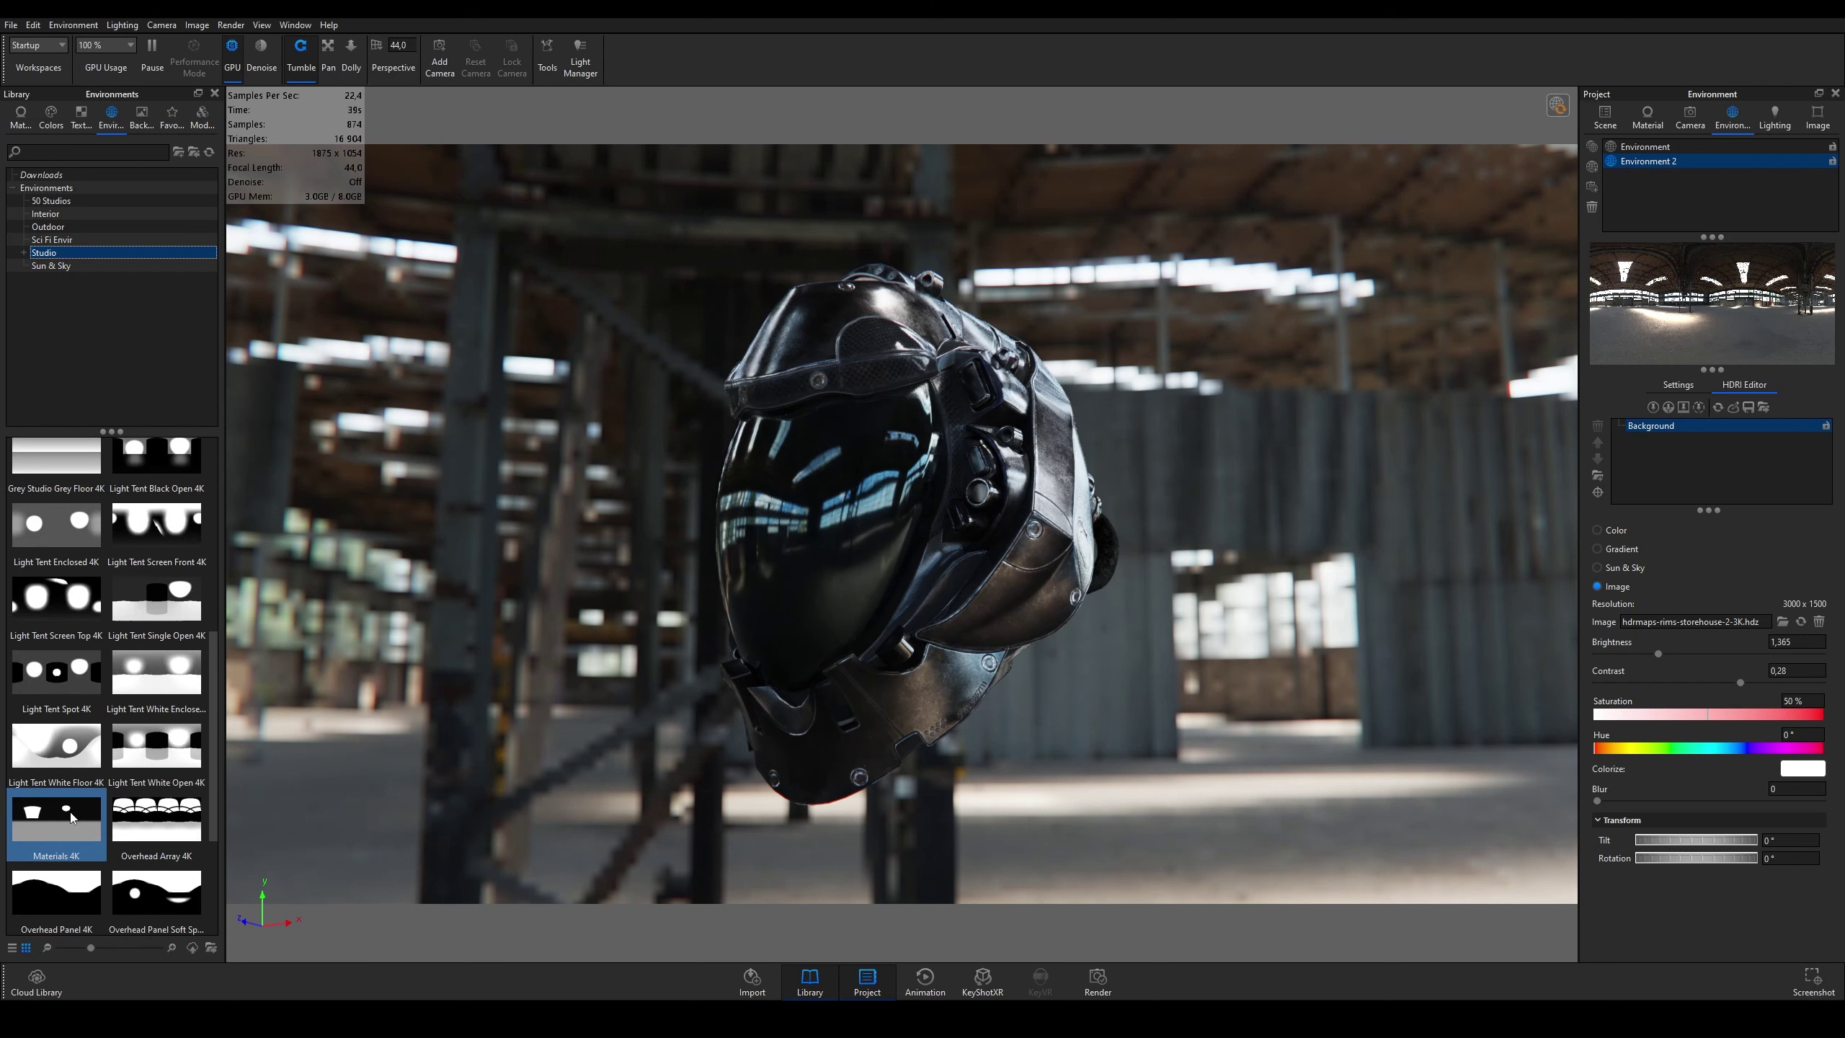
{"action": "right_click", "coordinate": [83, 675]}
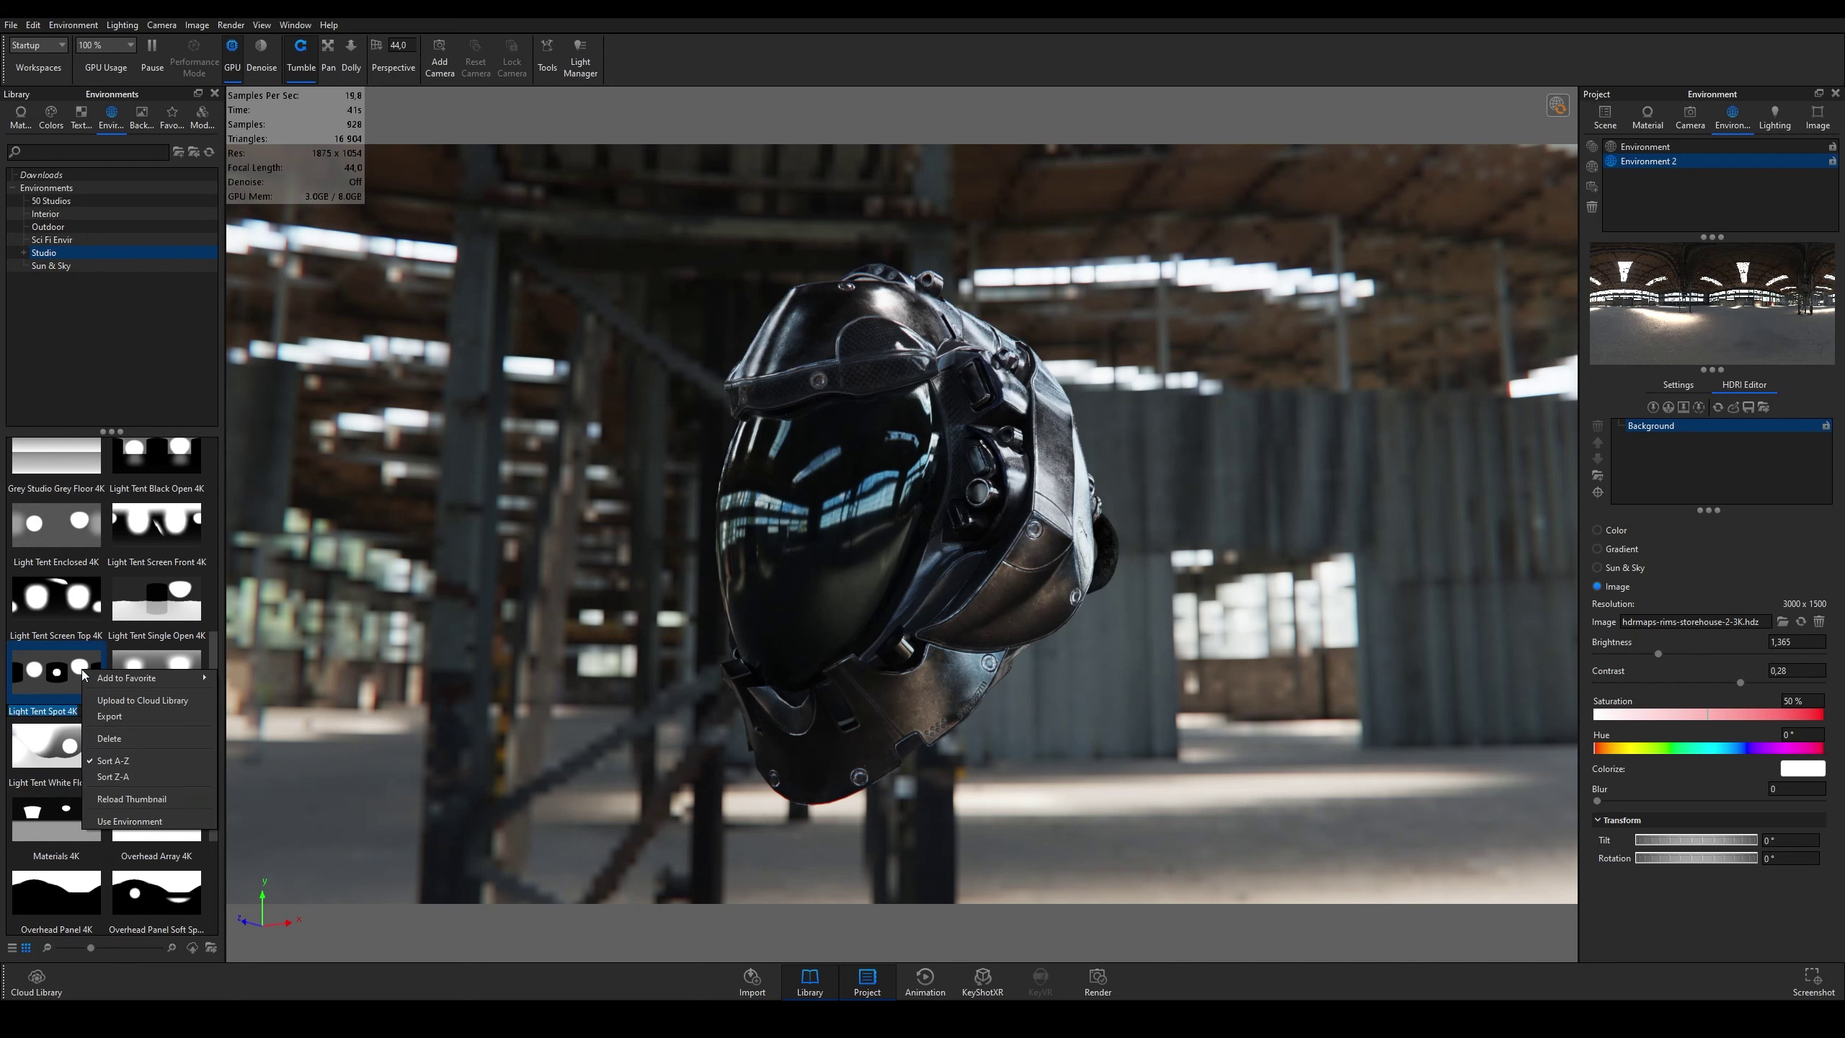
{"action": "left_click", "coordinate": [146, 826]}
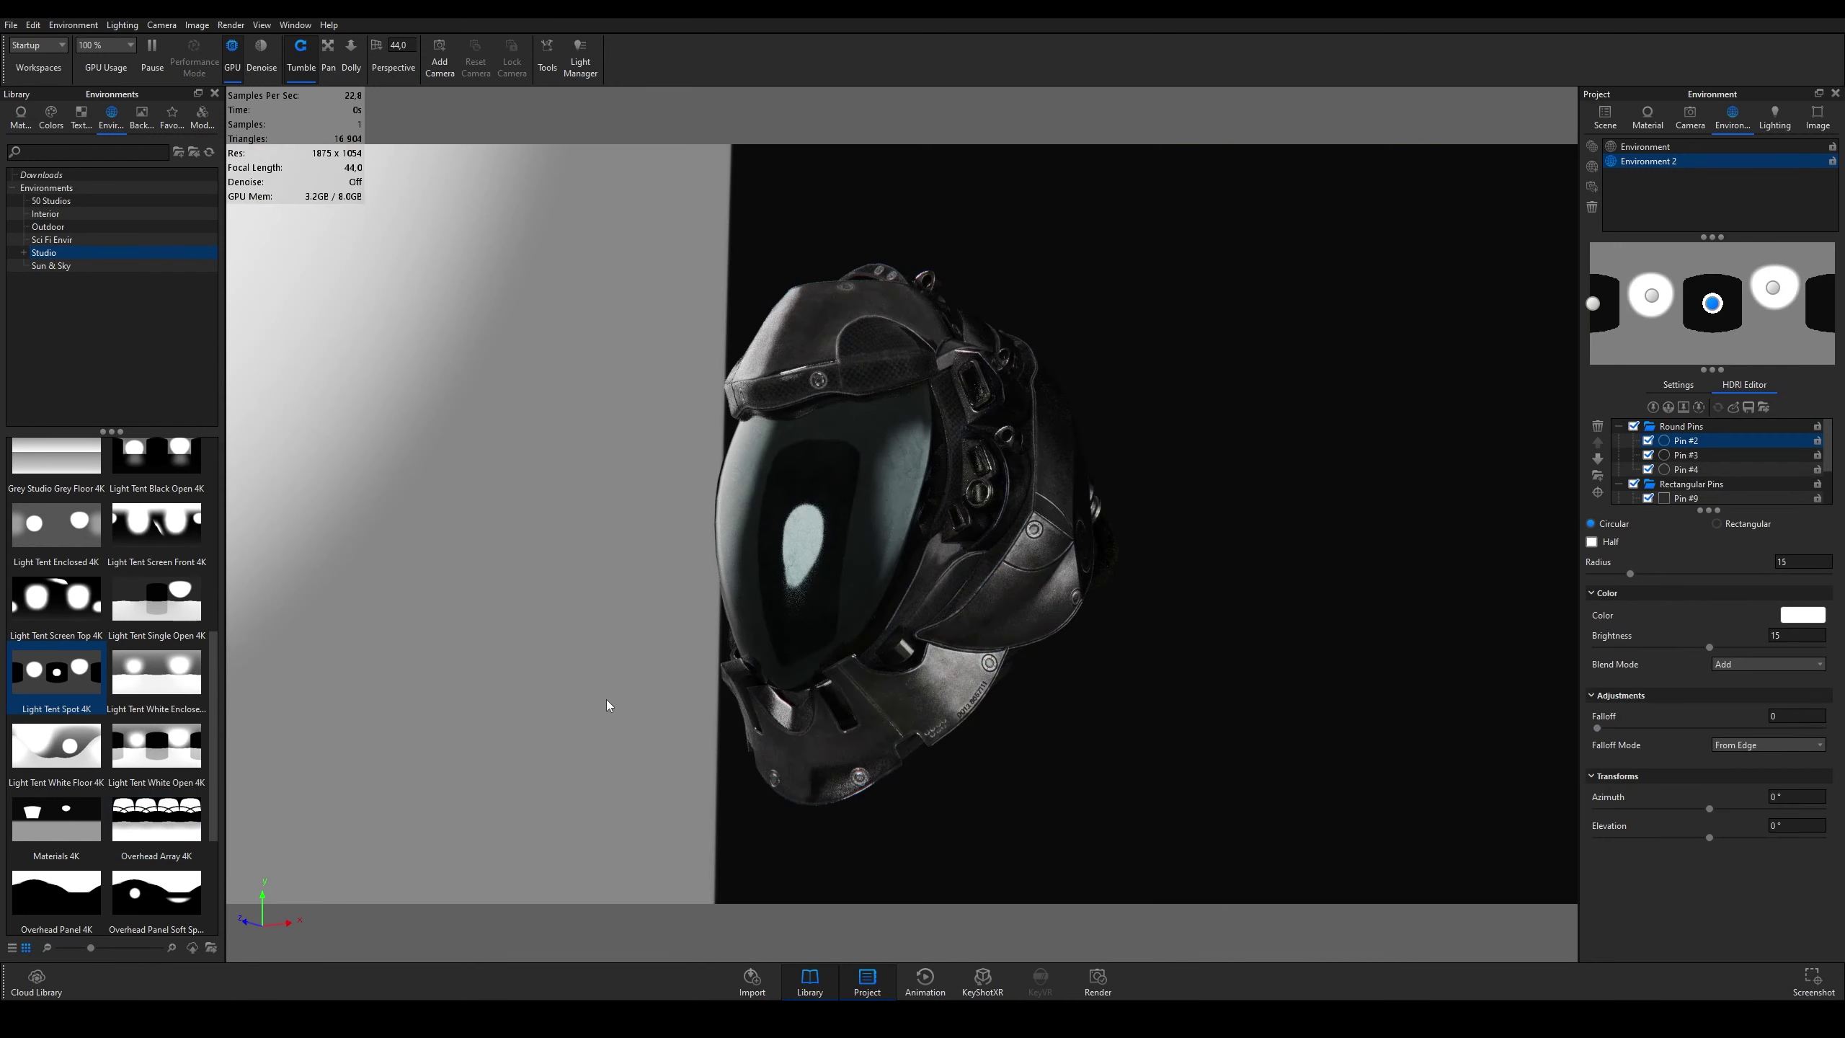
{"action": "left_click_drag", "start_coordinate": [610, 708], "coordinate": [713, 706]}
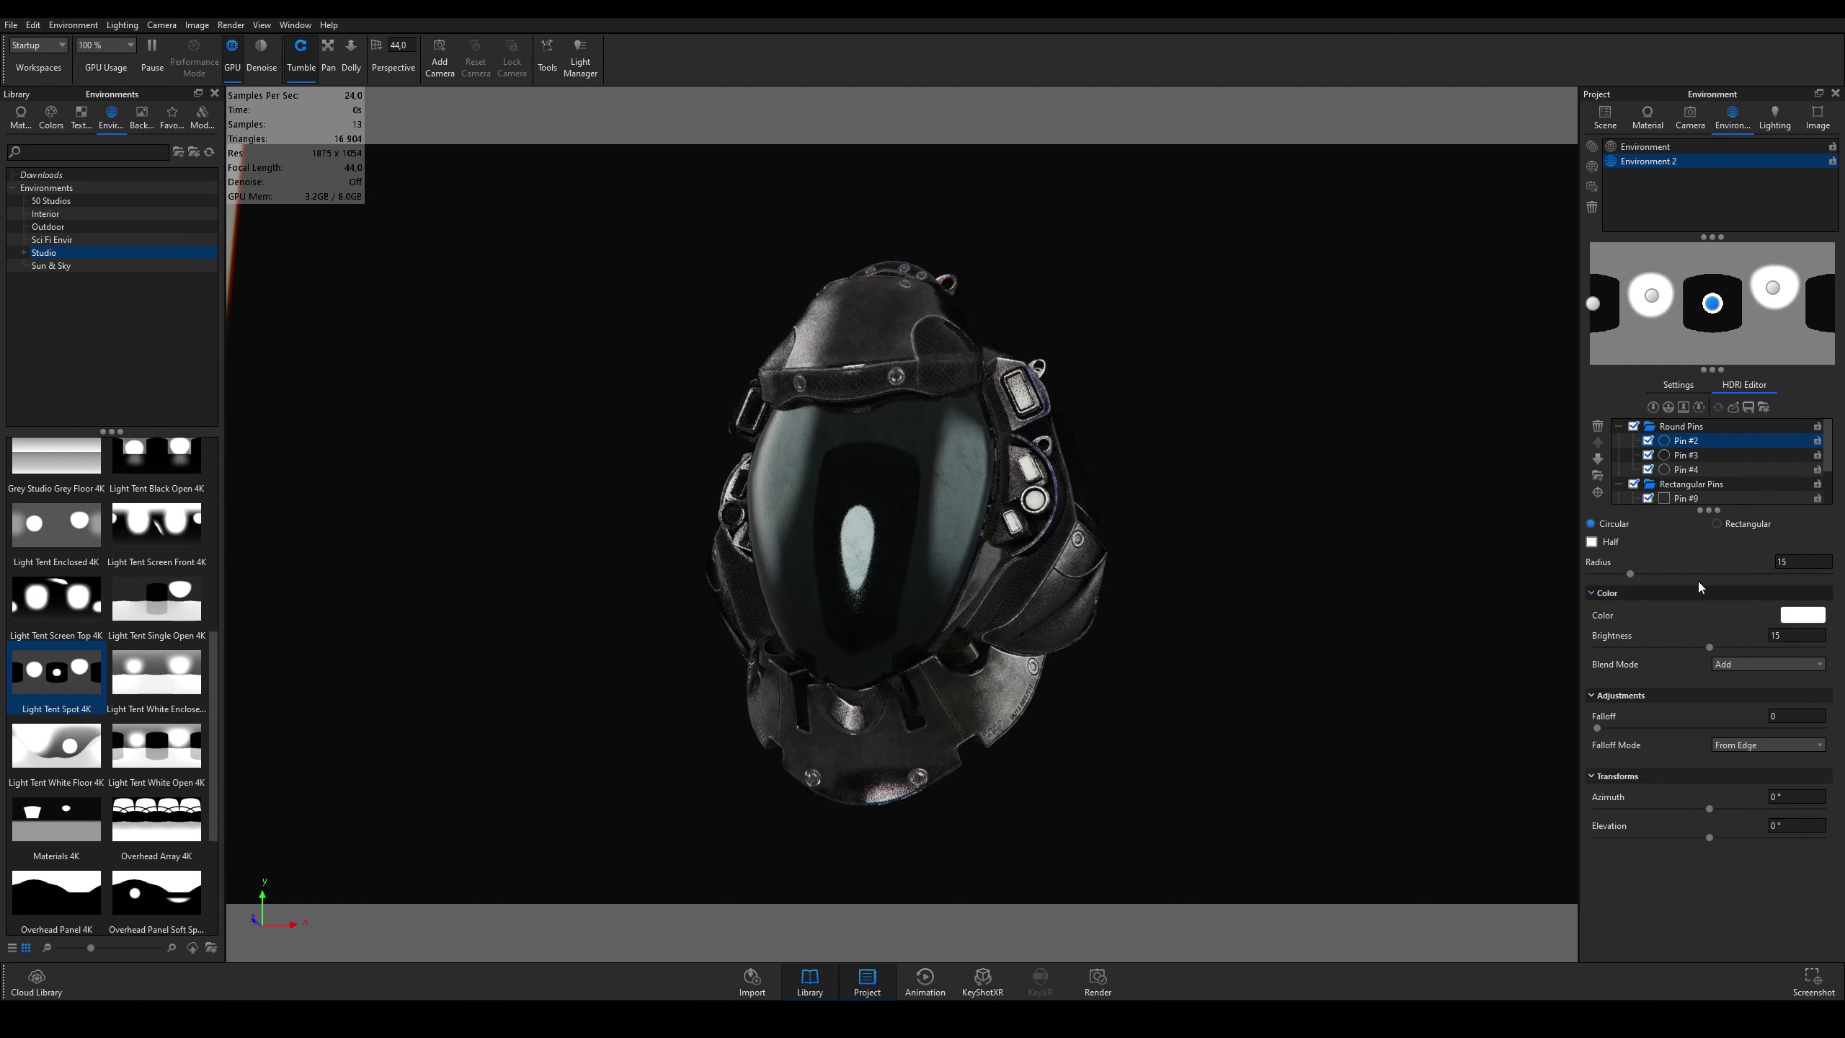
{"action": "scroll", "coordinate": [1698, 465], "scroll_direction": "down", "scroll_amount": 1}
{"action": "left_click", "coordinate": [1698, 470]}
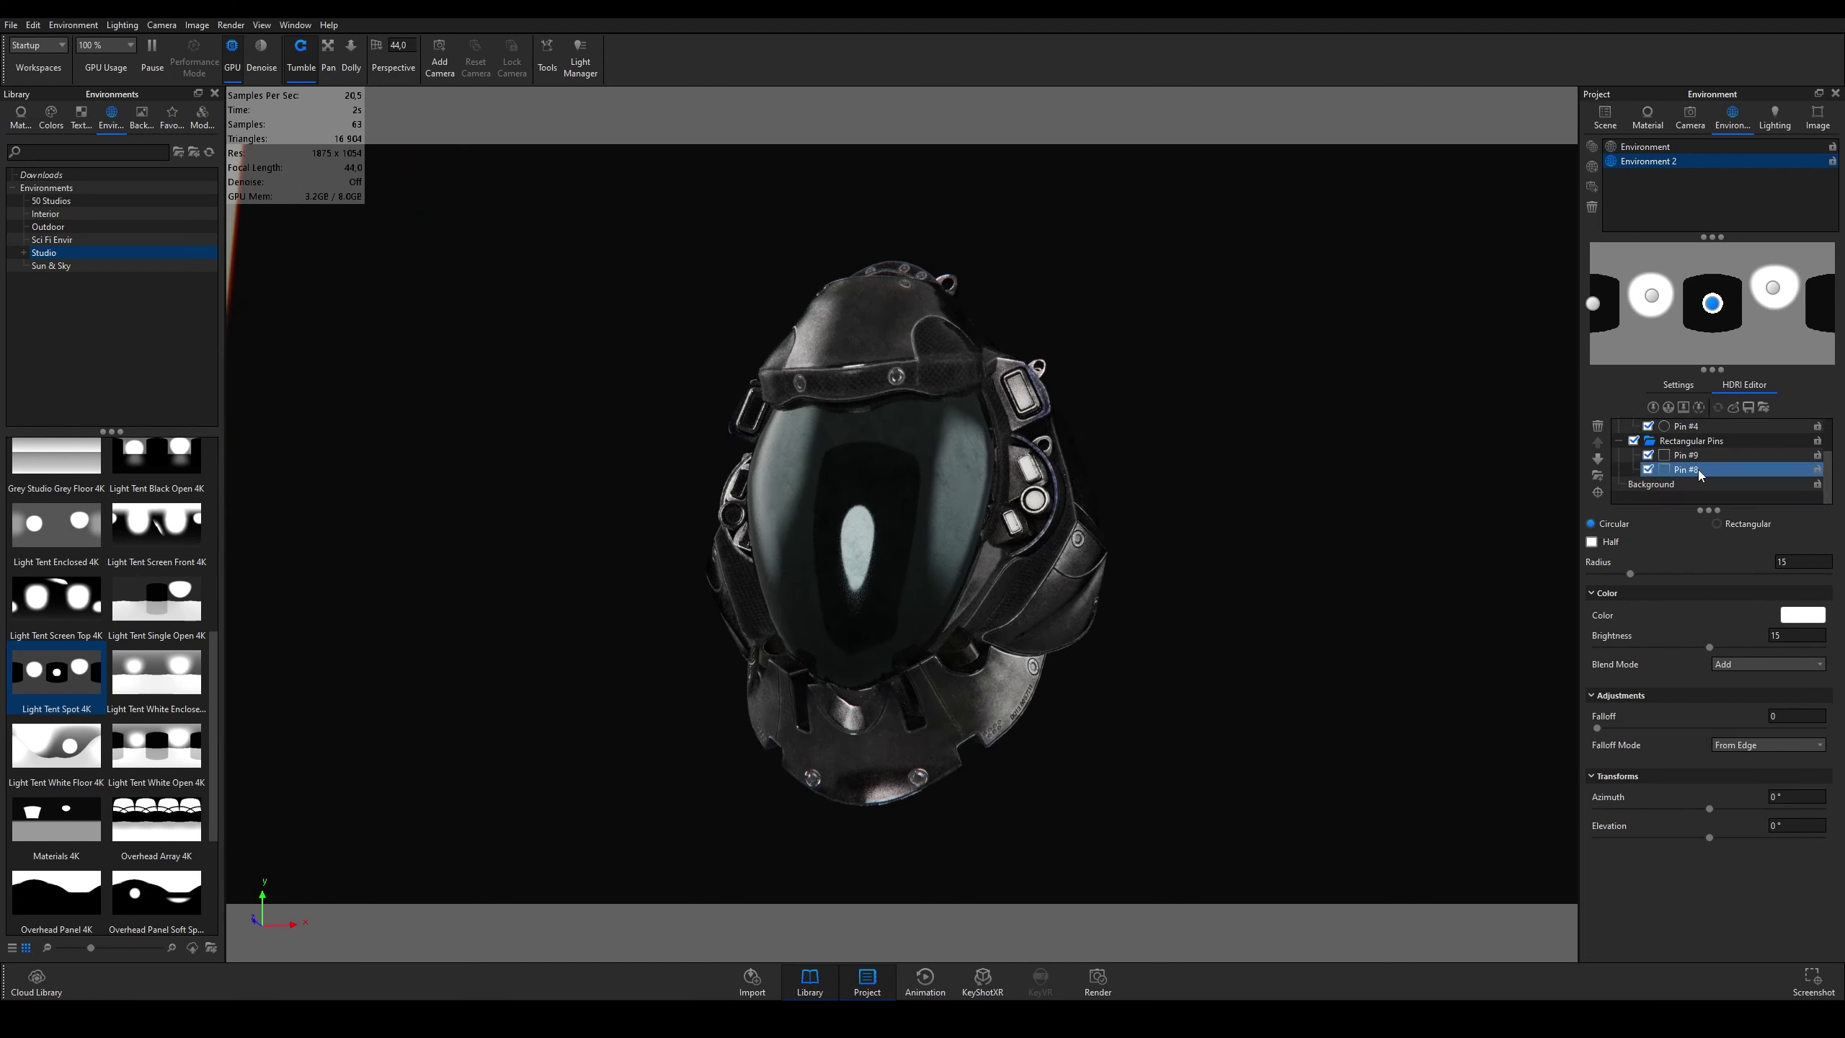
{"action": "scroll", "coordinate": [1698, 470], "scroll_direction": "up", "scroll_amount": 1}
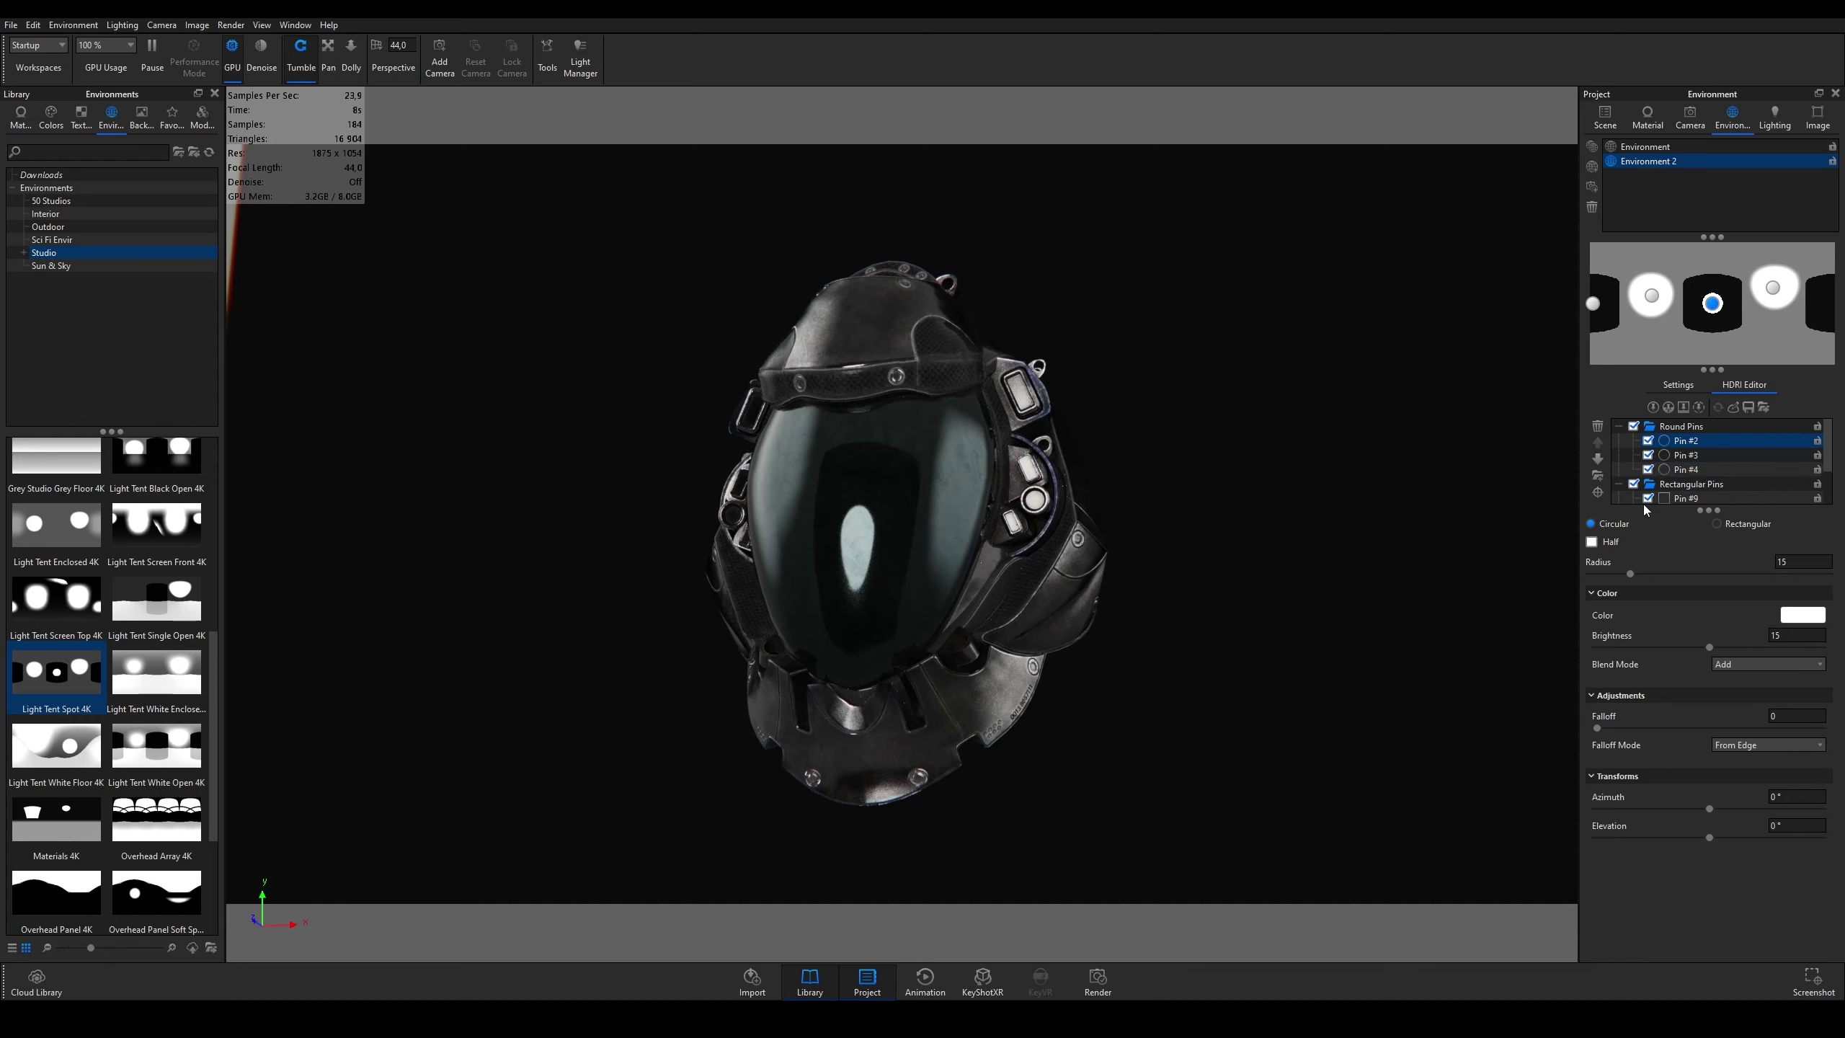
Step: Move Pin #2 and the rectangular Pin #9, then delete Pin #9
{"action": "left_click_drag", "start_coordinate": [1712, 307], "coordinate": [1700, 299]}
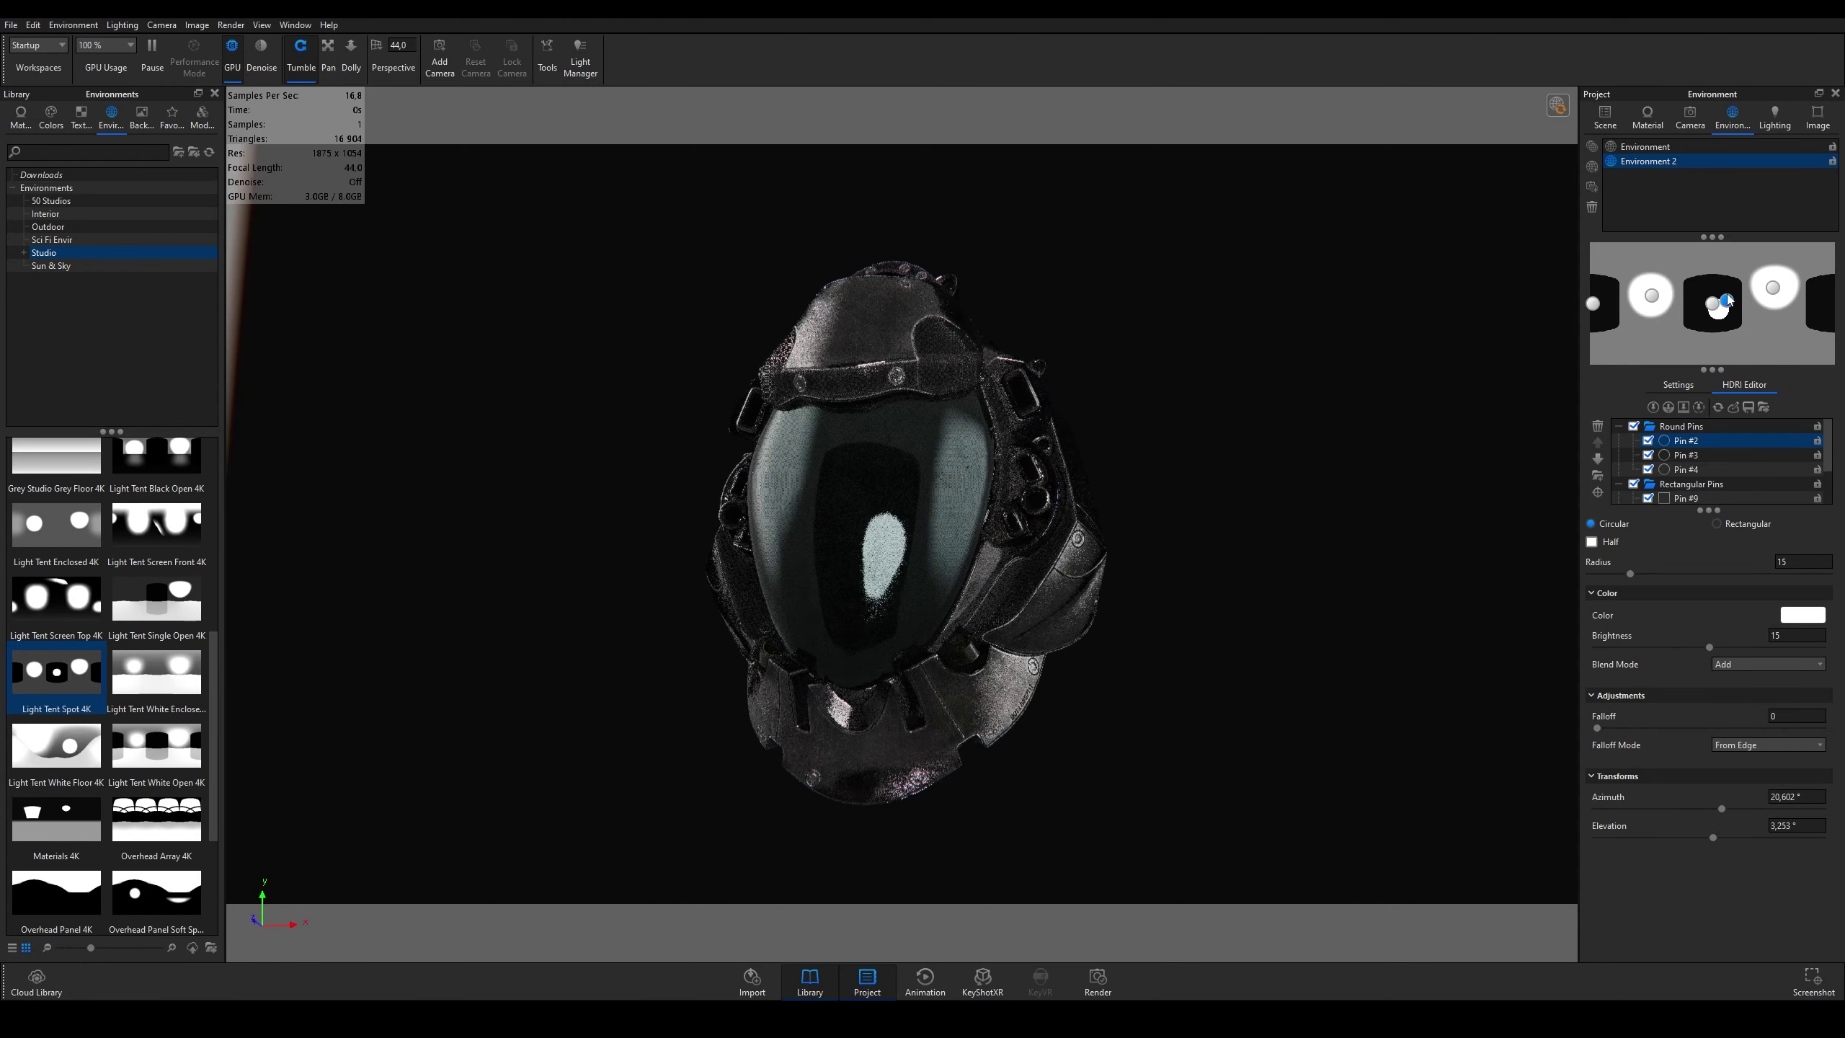
{"action": "left_click", "coordinate": [1697, 305]}
{"action": "mouse_move", "coordinate": [1697, 305]}
{"action": "left_mouse_down"}
{"action": "mouse_move", "coordinate": [1676, 321]}
{"action": "mouse_move", "coordinate": [1714, 313]}
{"action": "left_mouse_up"}
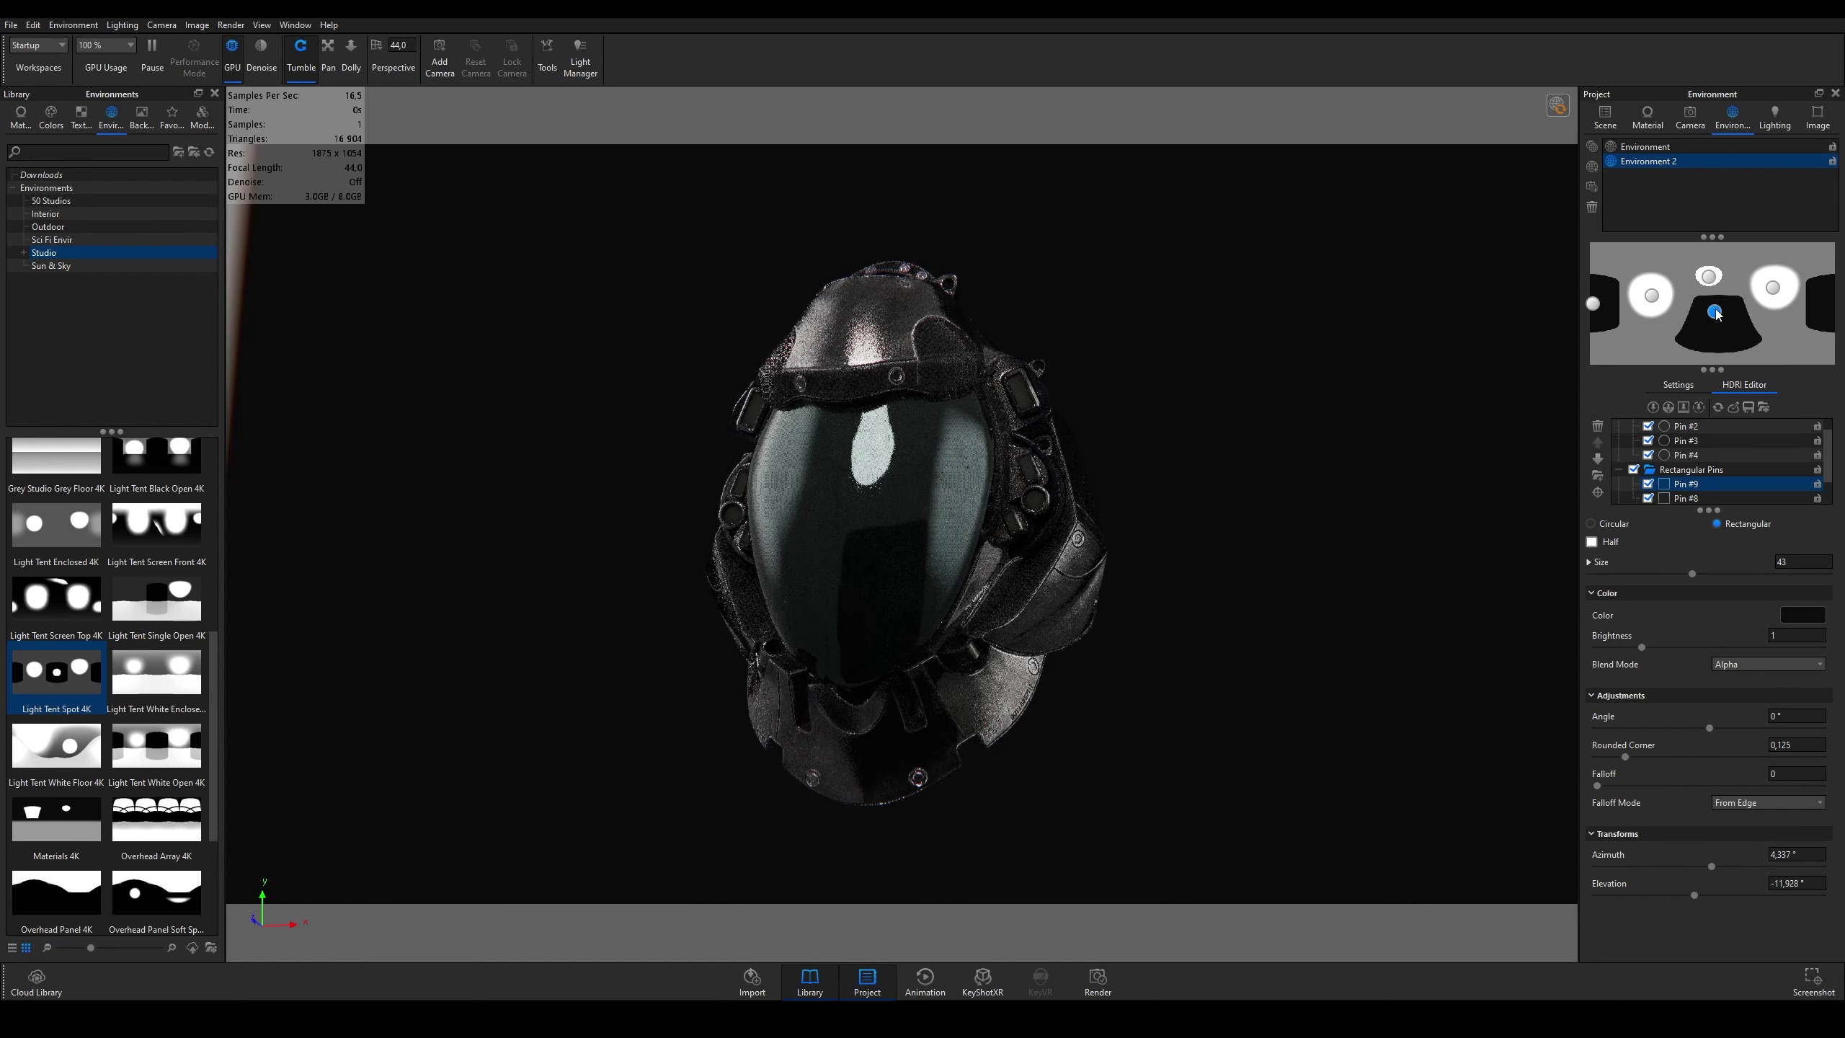
{"action": "double_click", "coordinate": [1716, 486]}
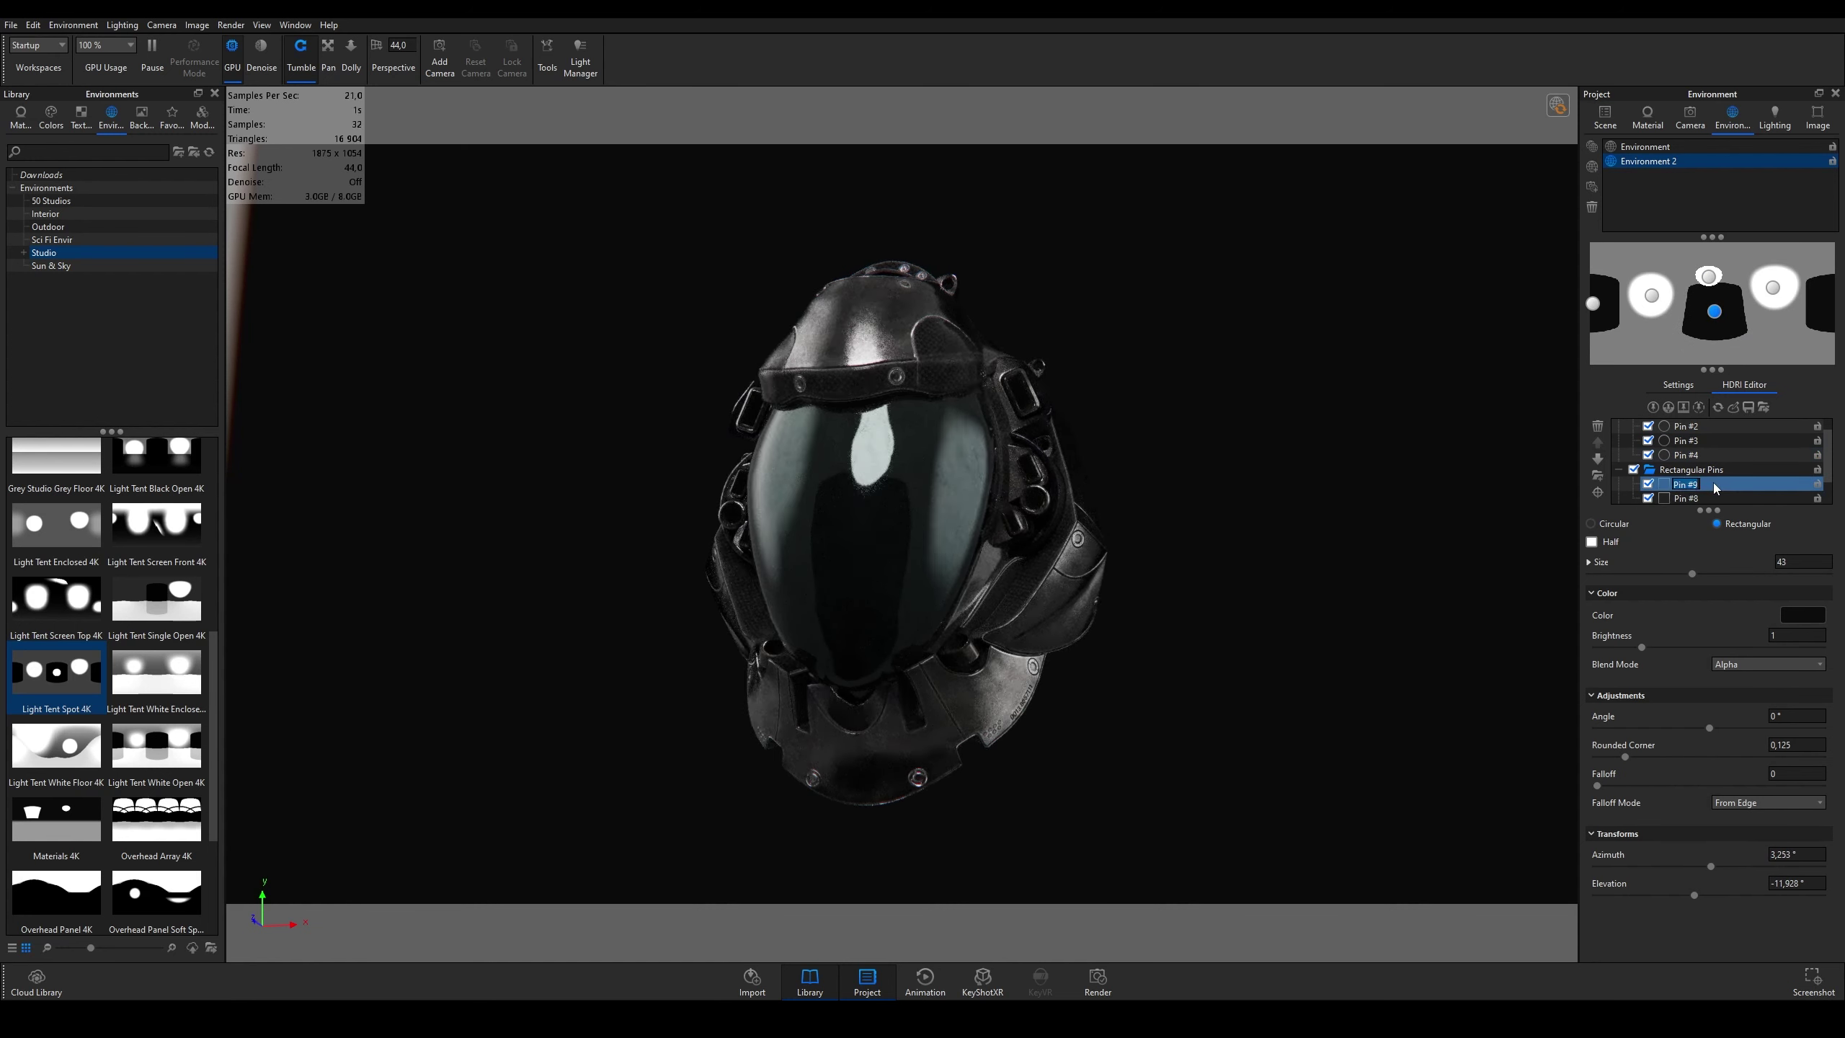
{"action": "left_click", "coordinate": [1765, 482]}
{"action": "key", "text": "Delete"}
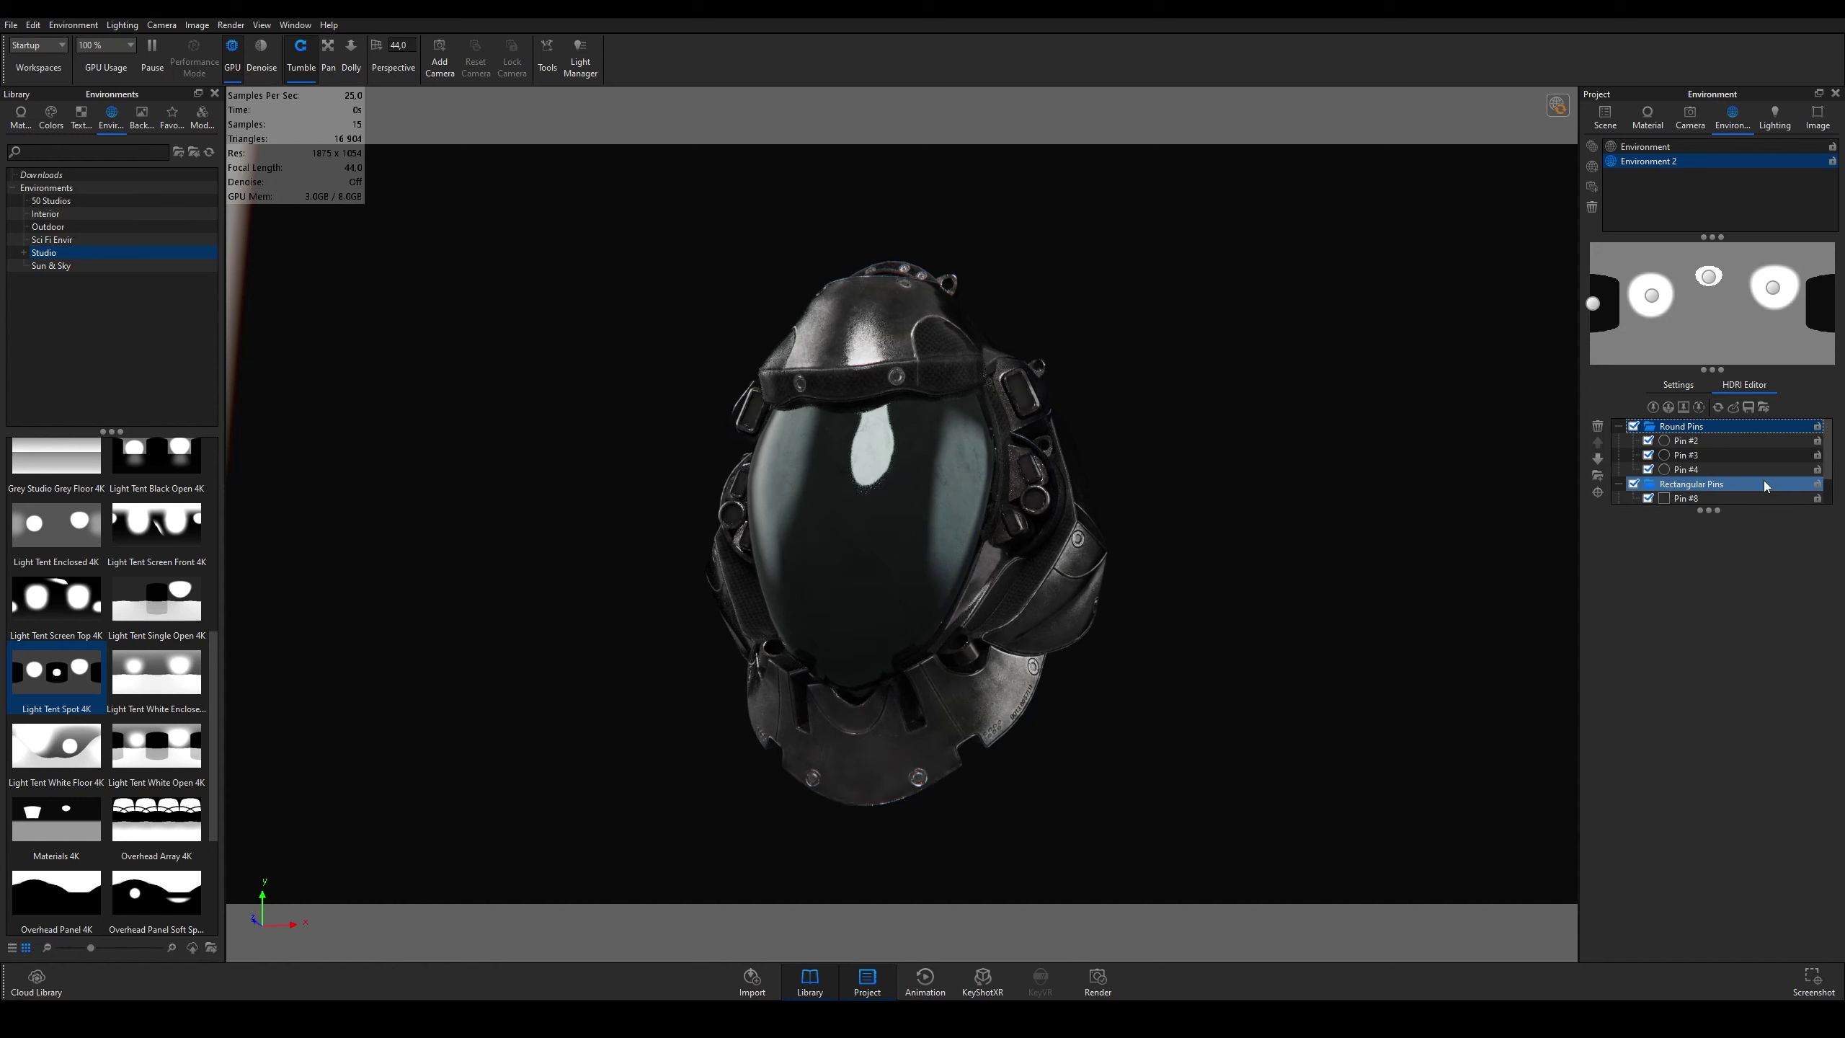
Step: Move Pin #4, then place circular Pin #3 upper right with radius 25.74
{"action": "mouse_move", "coordinate": [1709, 276]}
{"action": "left_mouse_down"}
{"action": "mouse_move", "coordinate": [1703, 320]}
{"action": "mouse_move", "coordinate": [1685, 274]}
{"action": "mouse_move", "coordinate": [1664, 275]}
{"action": "left_mouse_up"}
{"action": "mouse_move", "coordinate": [1773, 287]}
{"action": "left_mouse_down"}
{"action": "mouse_move", "coordinate": [1734, 292]}
{"action": "mouse_move", "coordinate": [1705, 367]}
{"action": "left_mouse_up"}
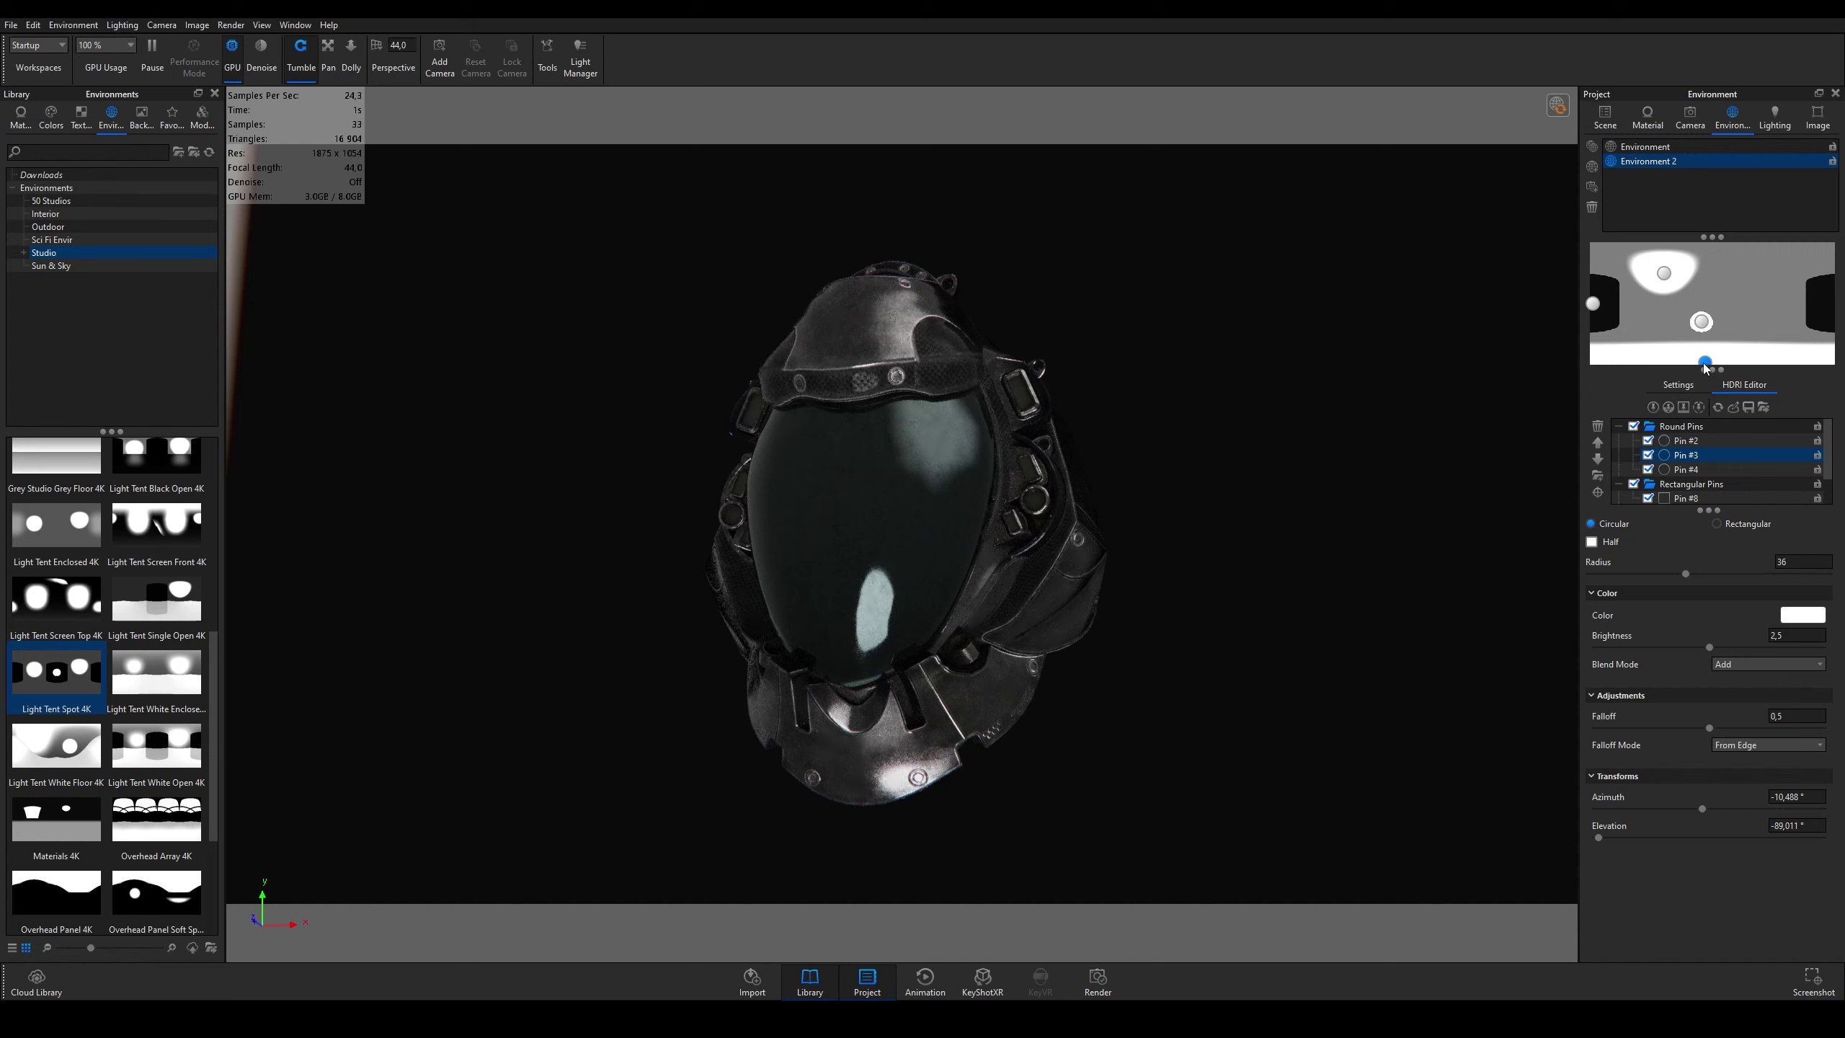
{"action": "left_click_drag", "start_coordinate": [1705, 367], "coordinate": [1731, 297]}
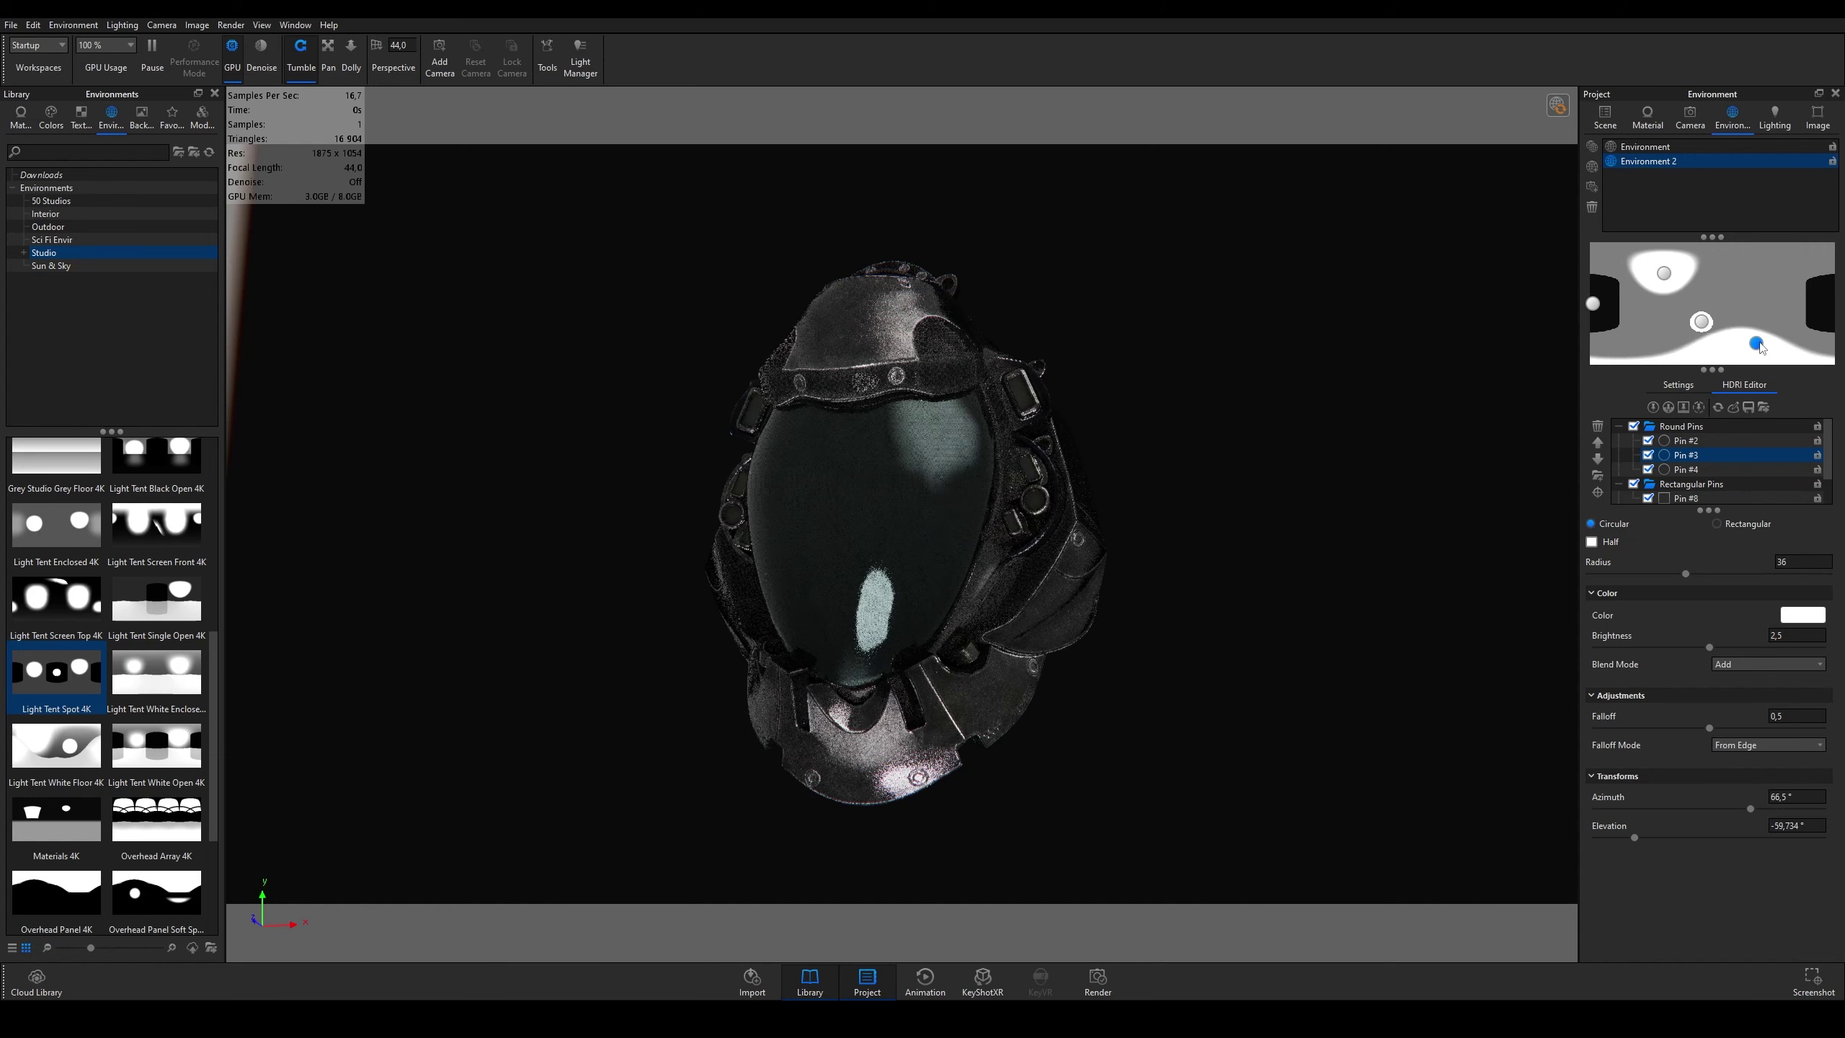
{"action": "left_click", "coordinate": [1718, 524]}
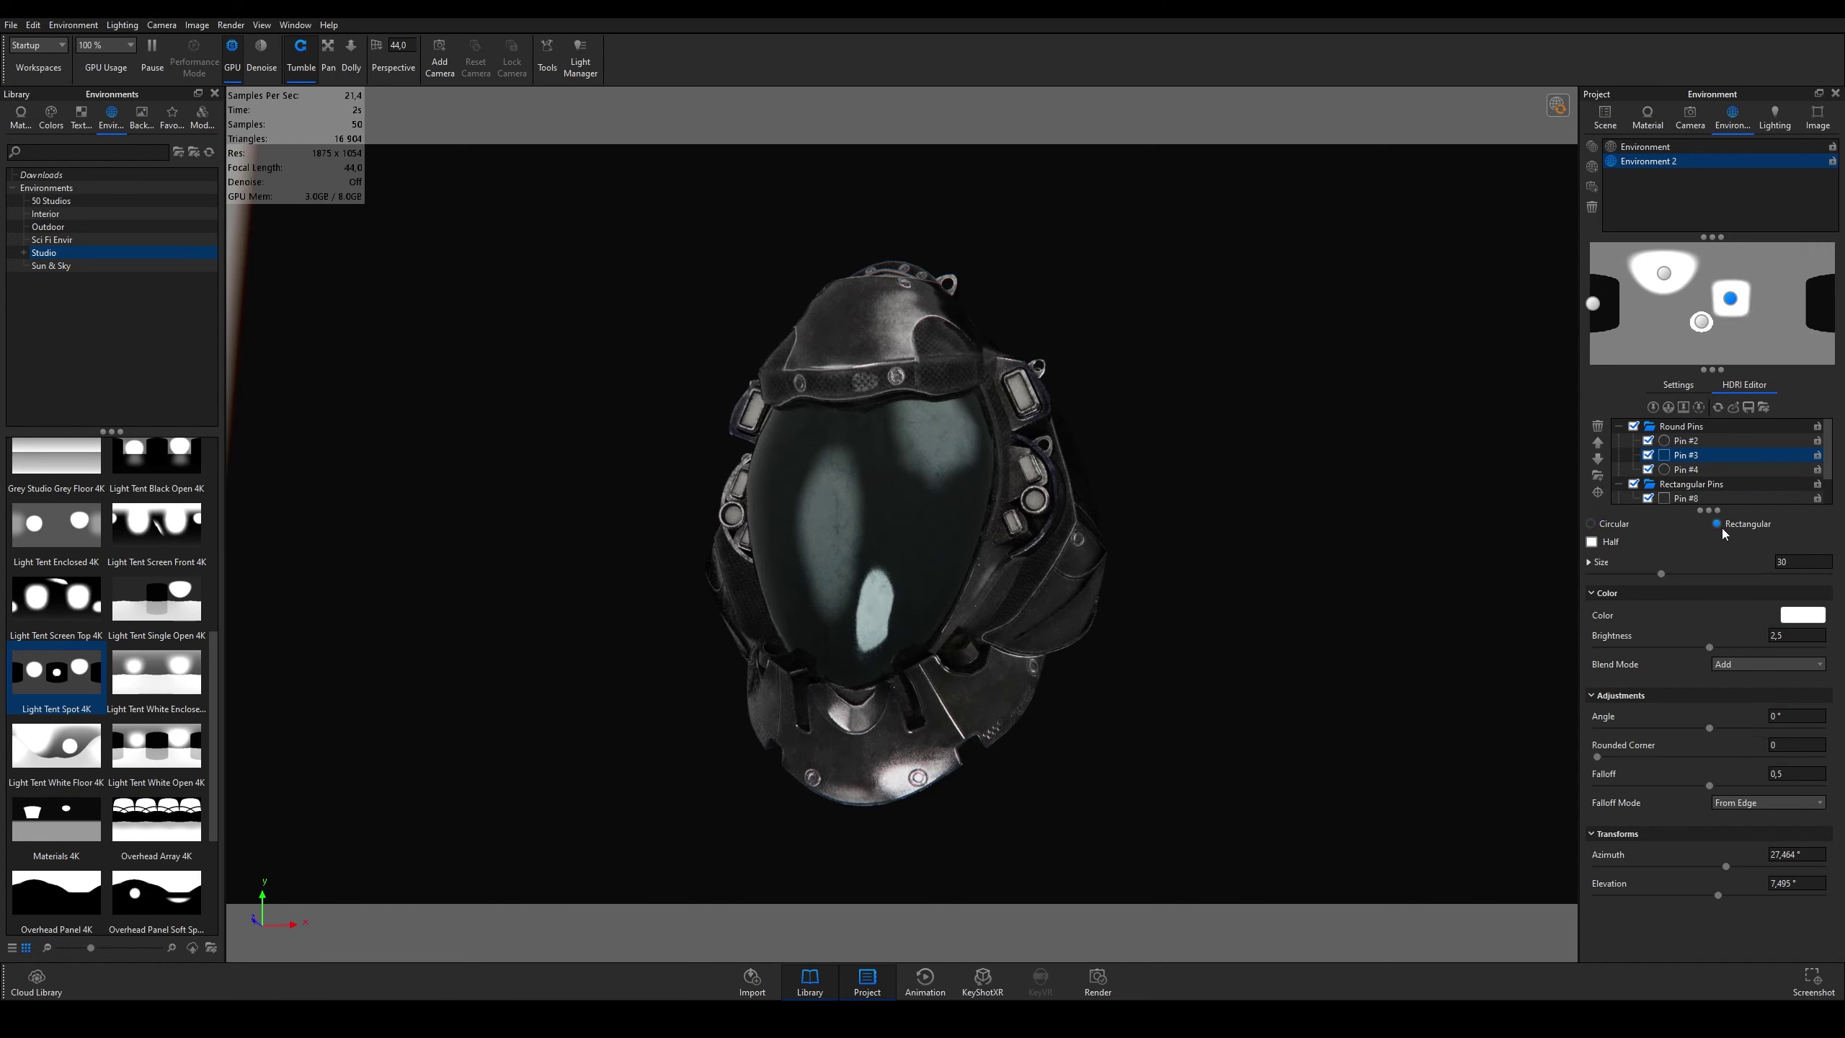
{"action": "left_click", "coordinate": [1618, 524]}
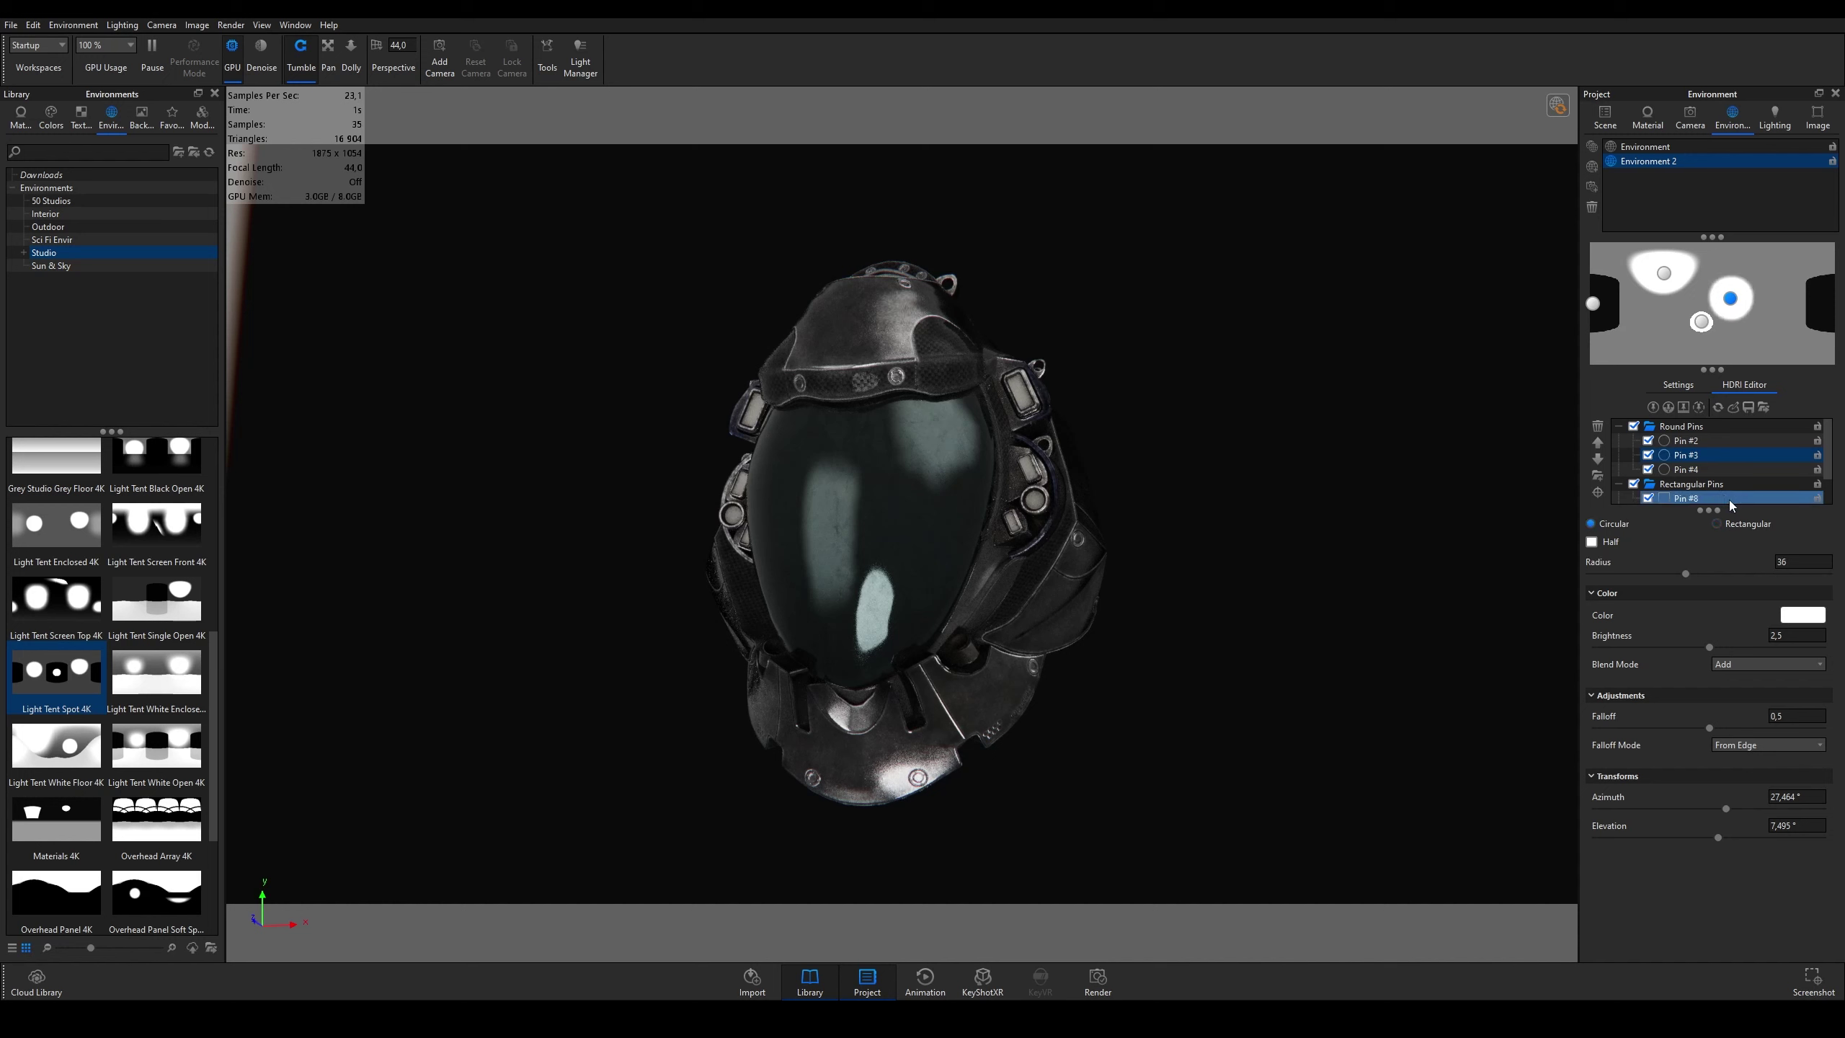
{"action": "mouse_move", "coordinate": [1686, 573]}
{"action": "left_mouse_down"}
{"action": "mouse_move", "coordinate": [1721, 574]}
{"action": "mouse_move", "coordinate": [1643, 583]}
{"action": "mouse_move", "coordinate": [1659, 582]}
{"action": "left_mouse_up"}
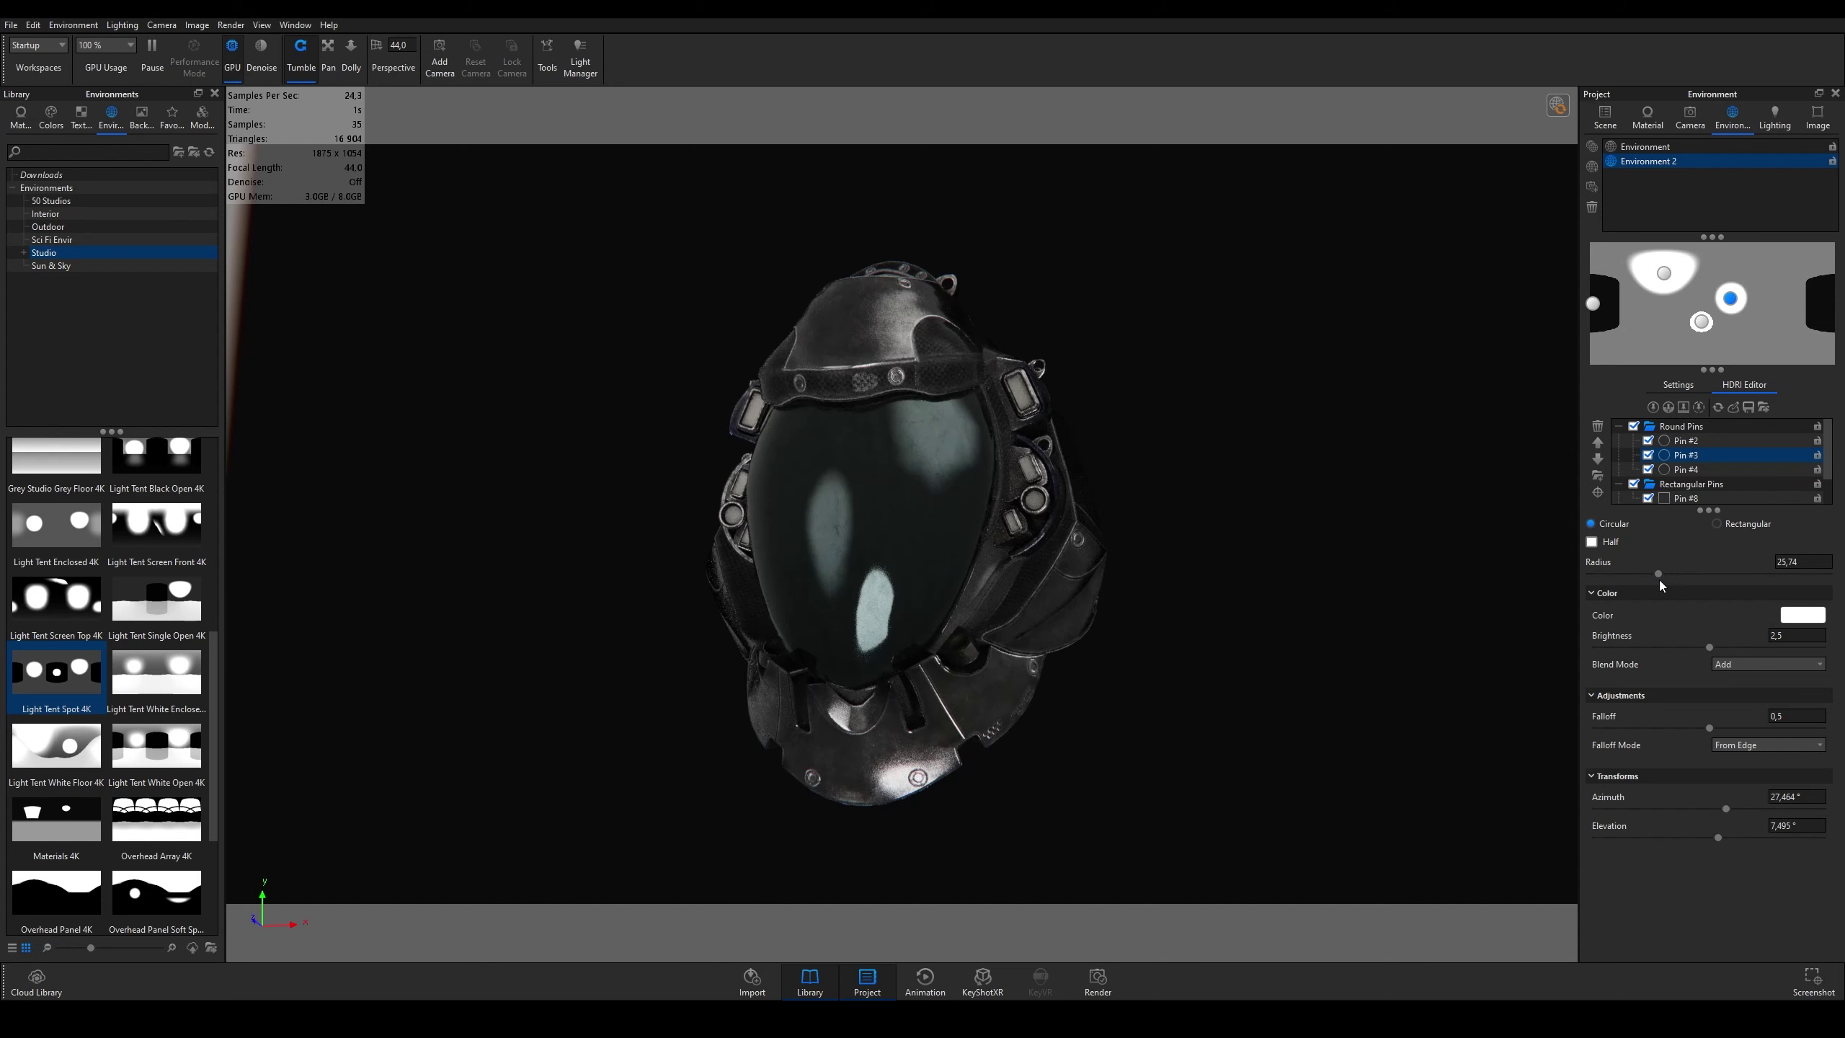
Step: Try red and light blue for Pin #3 but keep it white with Add blend mode
{"action": "left_click", "coordinate": [1801, 614]}
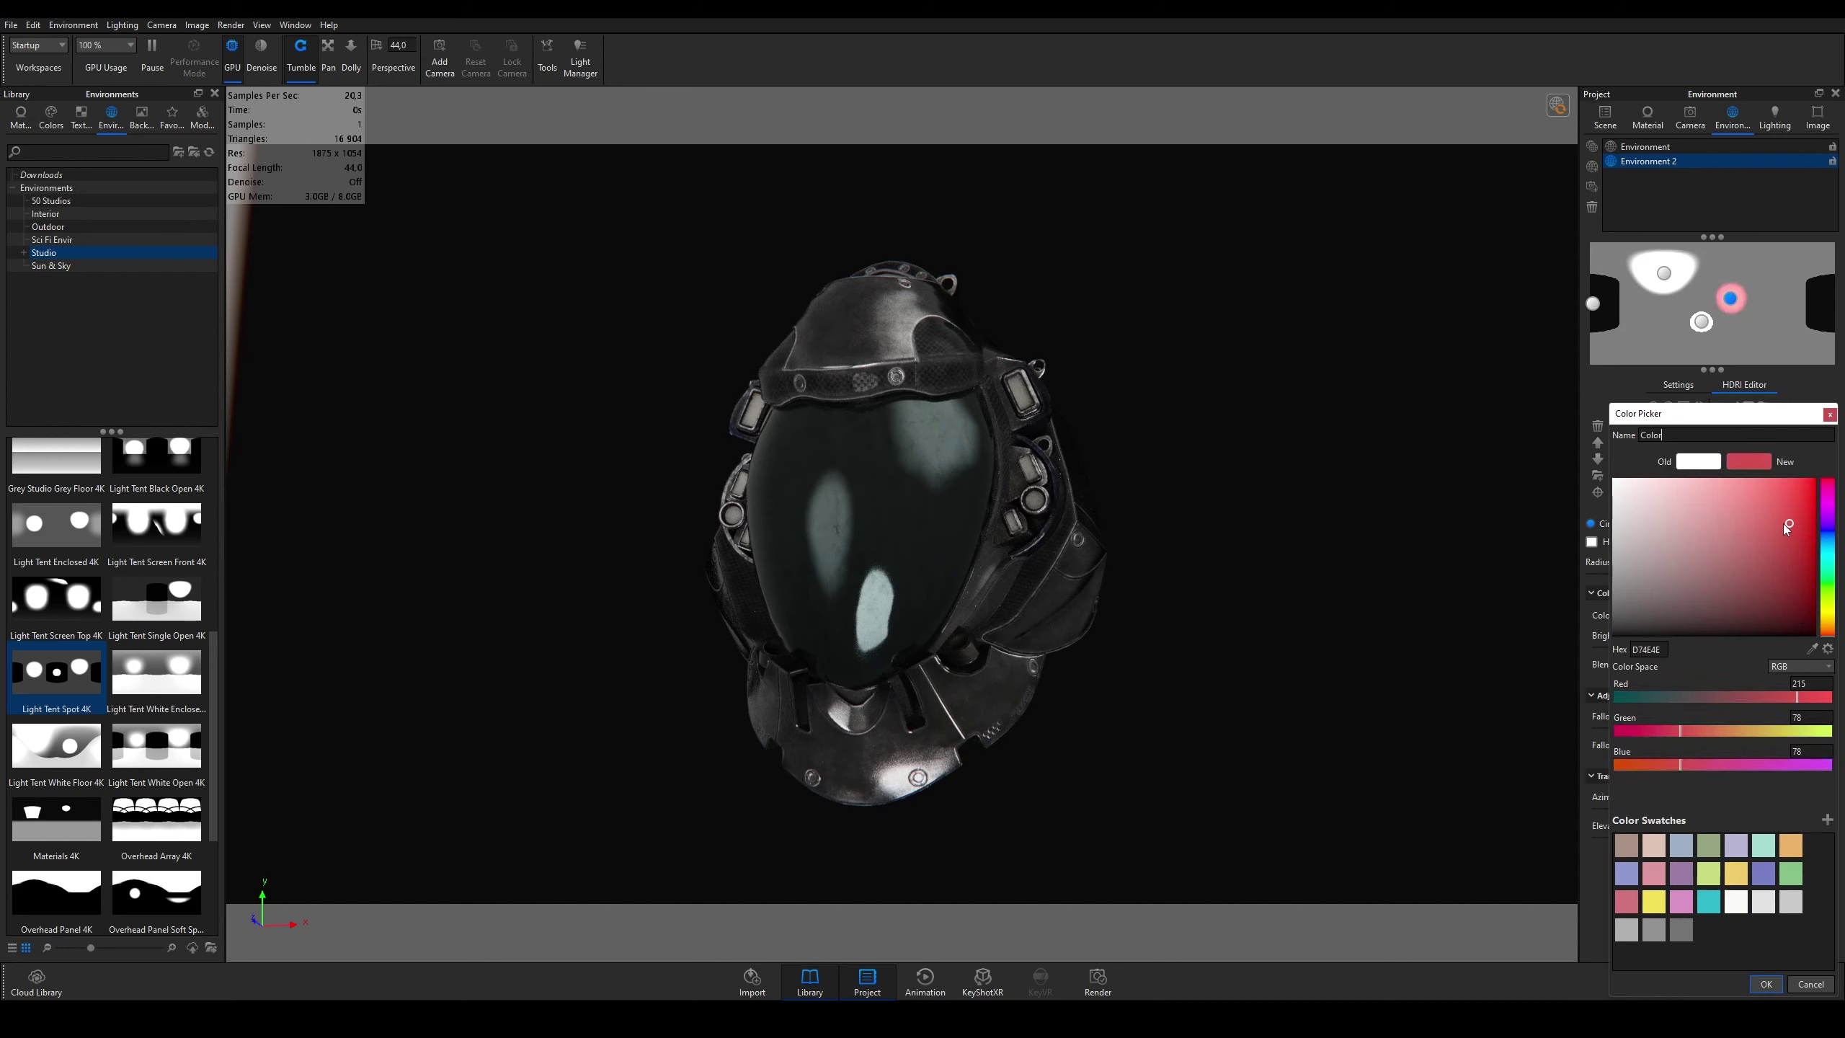
{"action": "left_click_drag", "start_coordinate": [1770, 541], "coordinate": [1812, 480]}
{"action": "mouse_move", "coordinate": [1831, 578]}
{"action": "left_mouse_down"}
{"action": "mouse_move", "coordinate": [1828, 539]}
{"action": "mouse_move", "coordinate": [1750, 491]}
{"action": "left_mouse_up"}
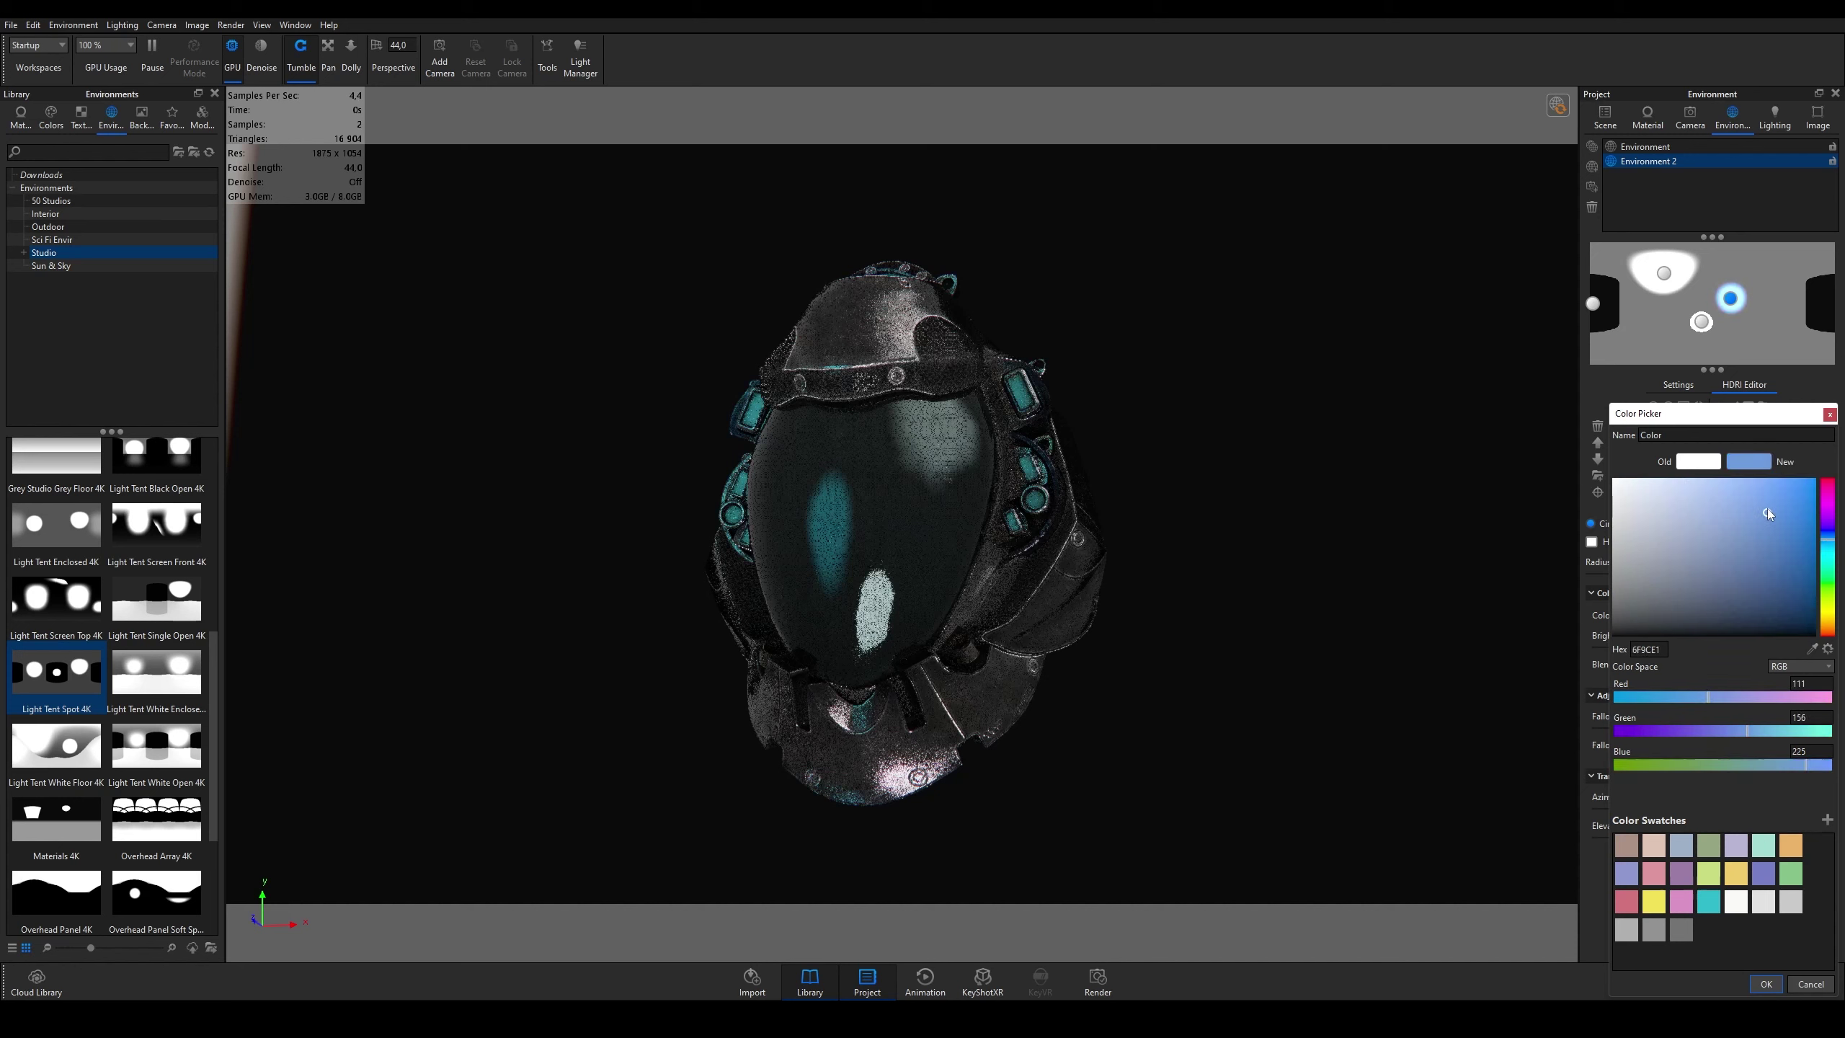
{"action": "left_click", "coordinate": [1830, 415]}
{"action": "left_click", "coordinate": [1722, 665]}
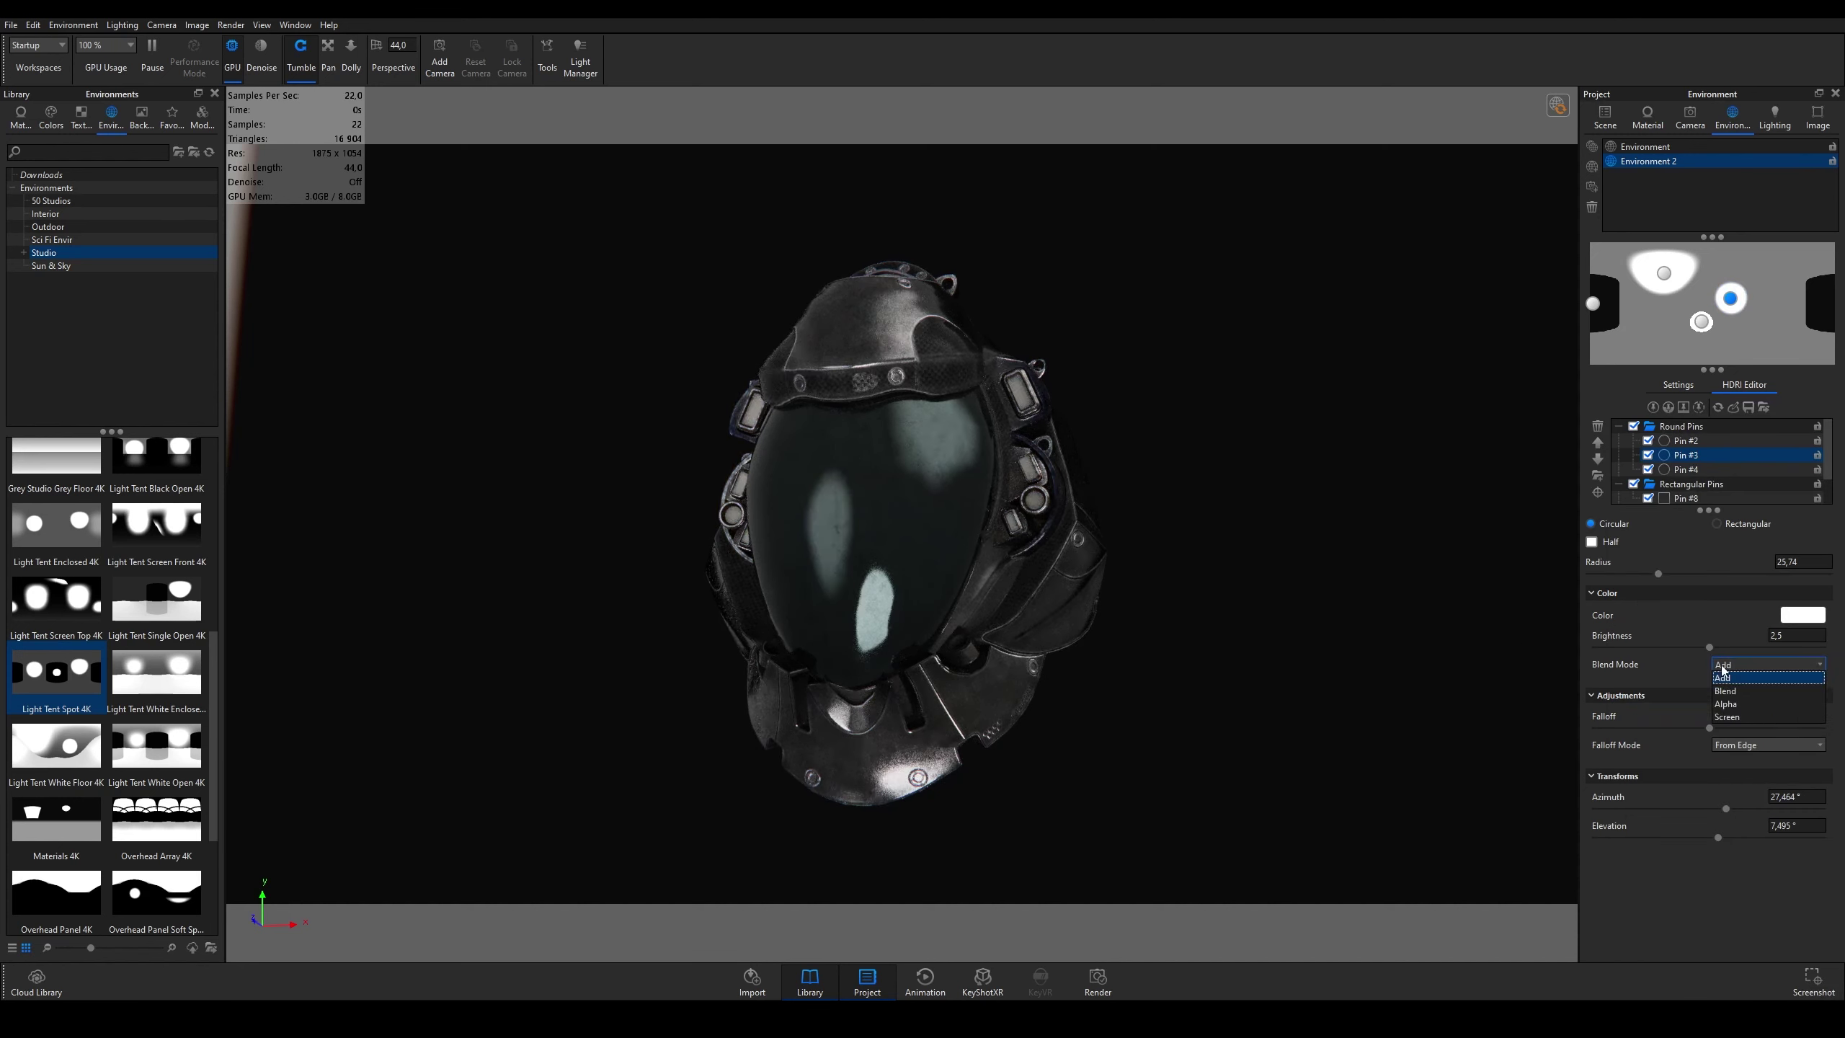
{"action": "left_click", "coordinate": [1721, 665]}
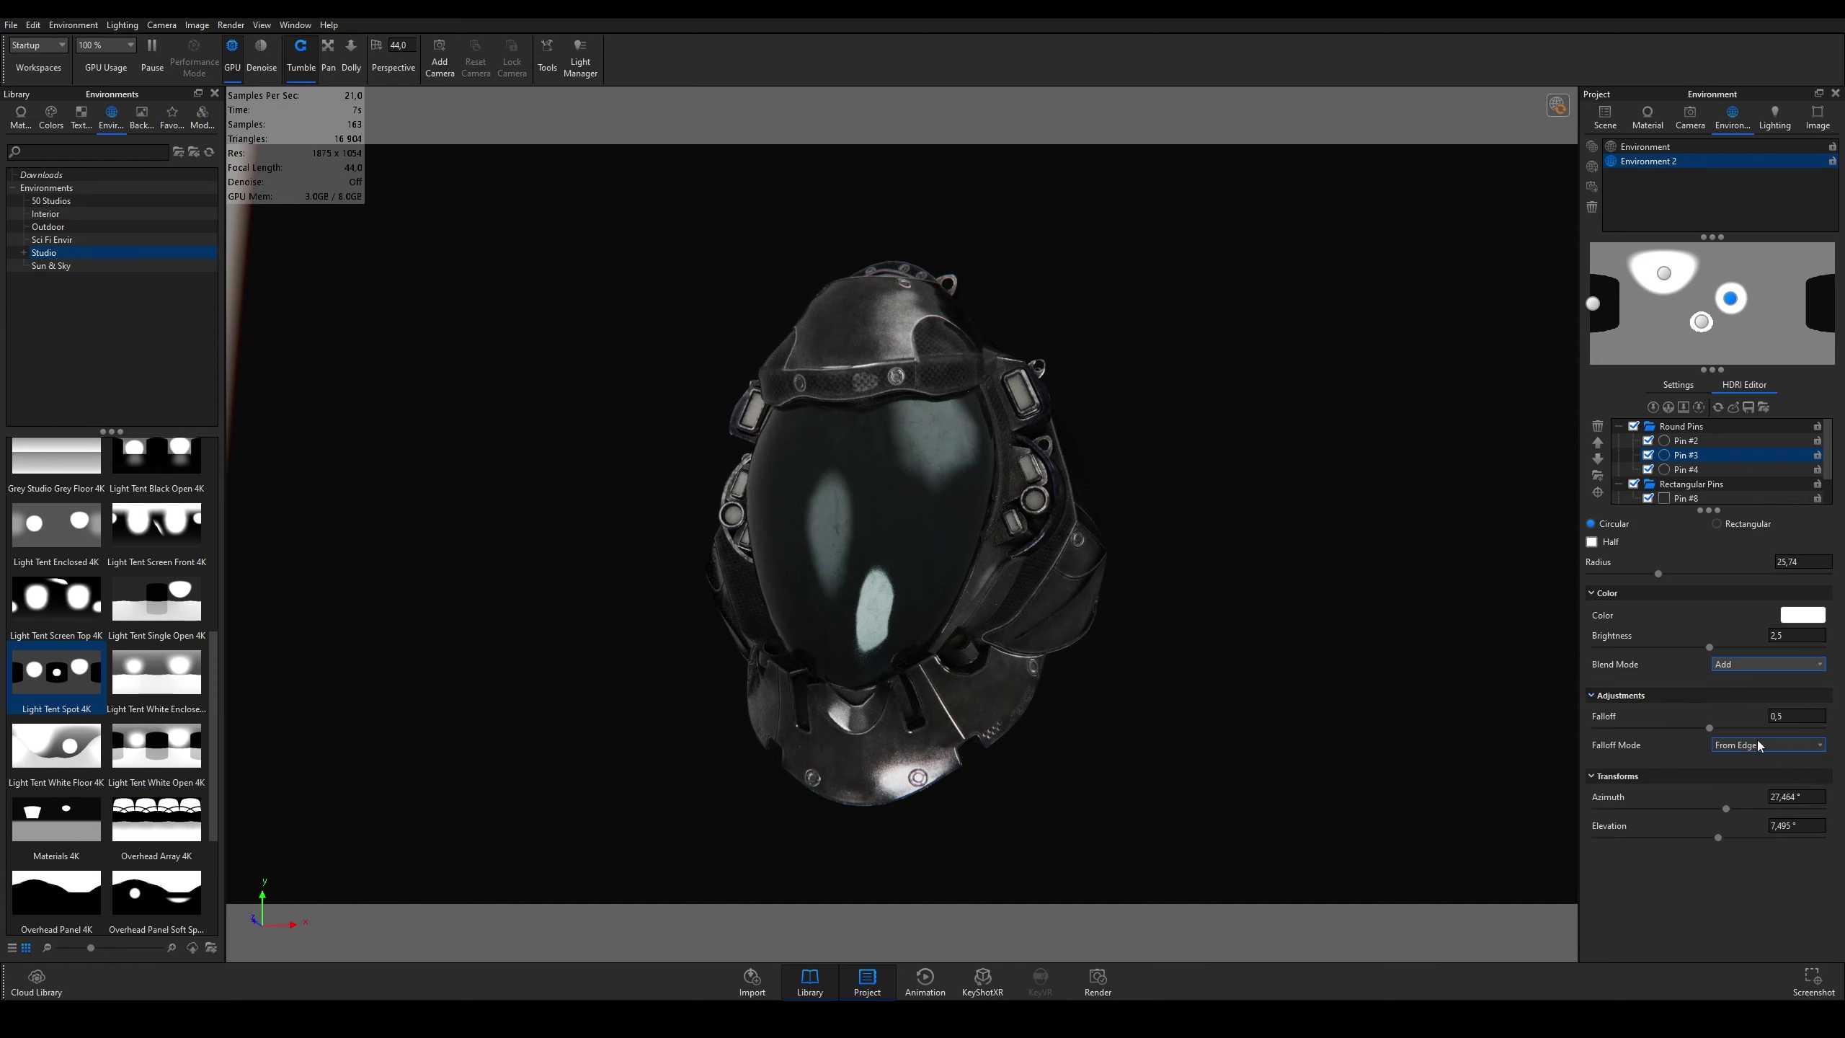
Step: Set Pin #3's falloff to 0.508, then make the neon-image Environment active again
{"action": "mouse_move", "coordinate": [1709, 727]}
{"action": "left_mouse_down"}
{"action": "mouse_move", "coordinate": [1764, 725]}
{"action": "mouse_move", "coordinate": [1684, 728]}
{"action": "mouse_move", "coordinate": [1824, 728]}
{"action": "left_mouse_up"}
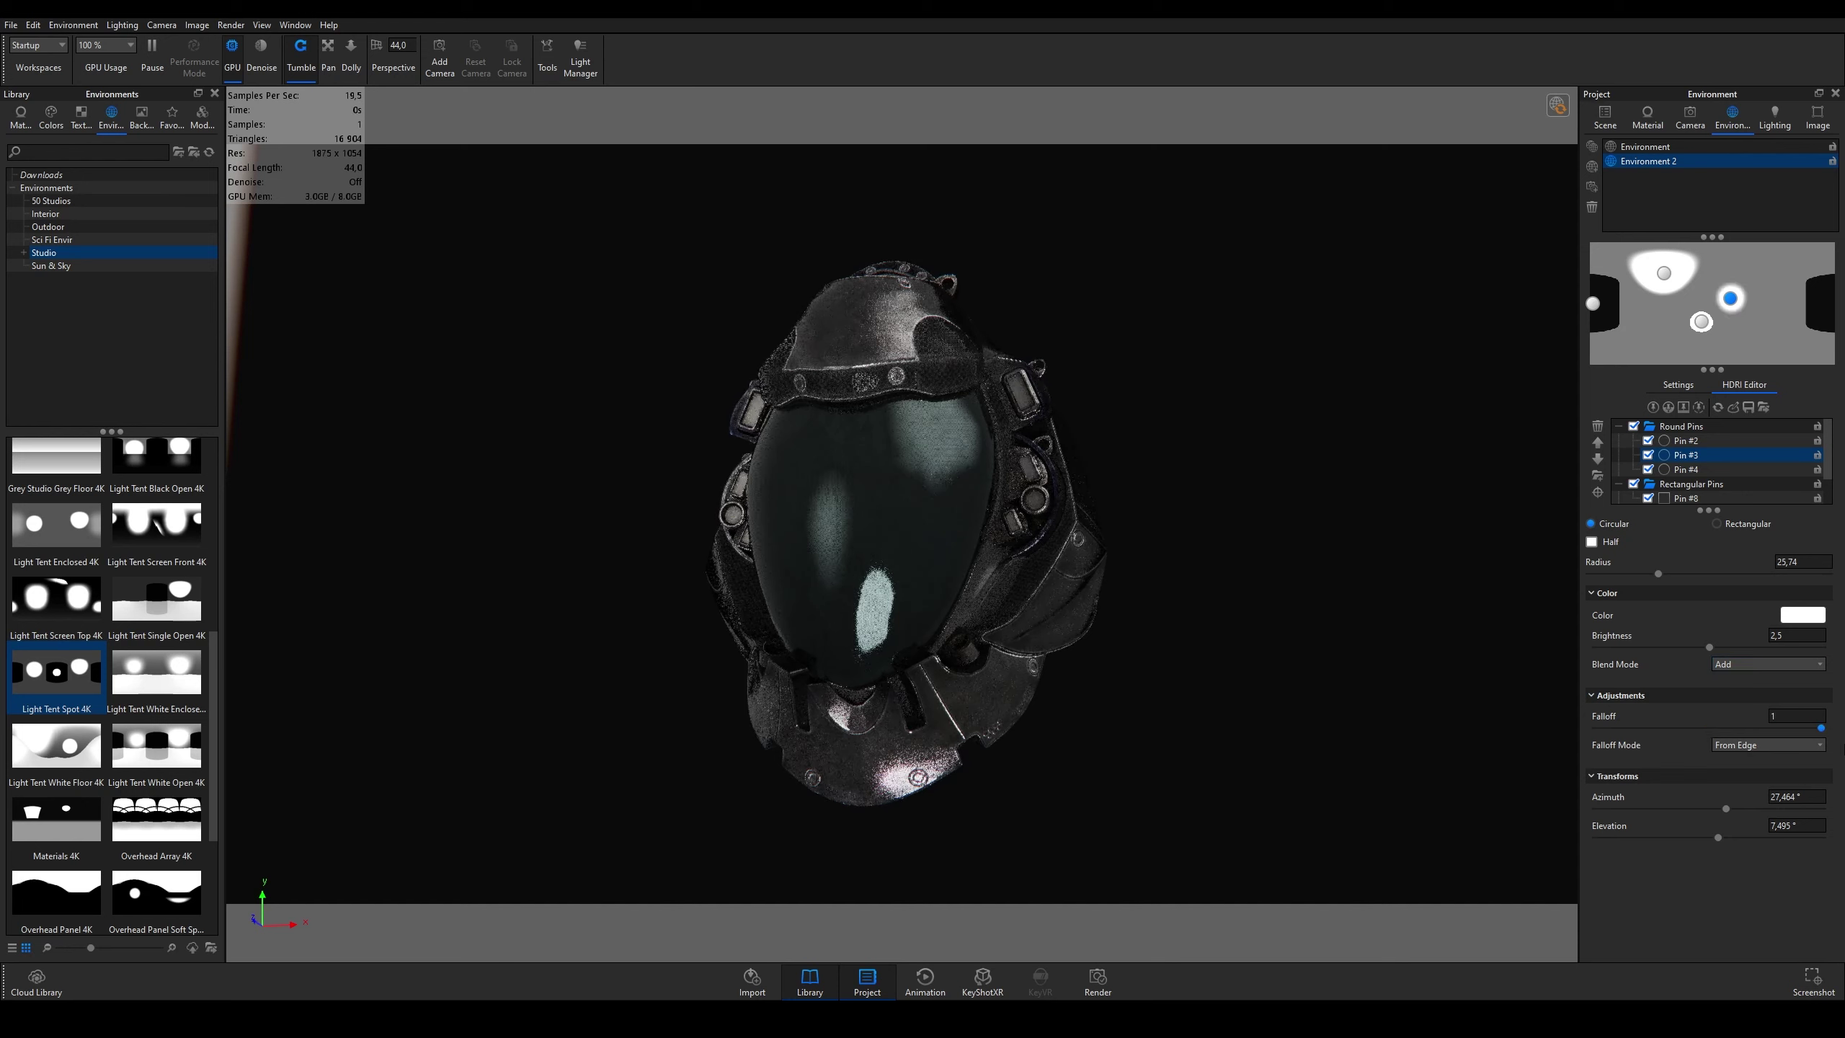
{"action": "left_click", "coordinate": [1709, 728]}
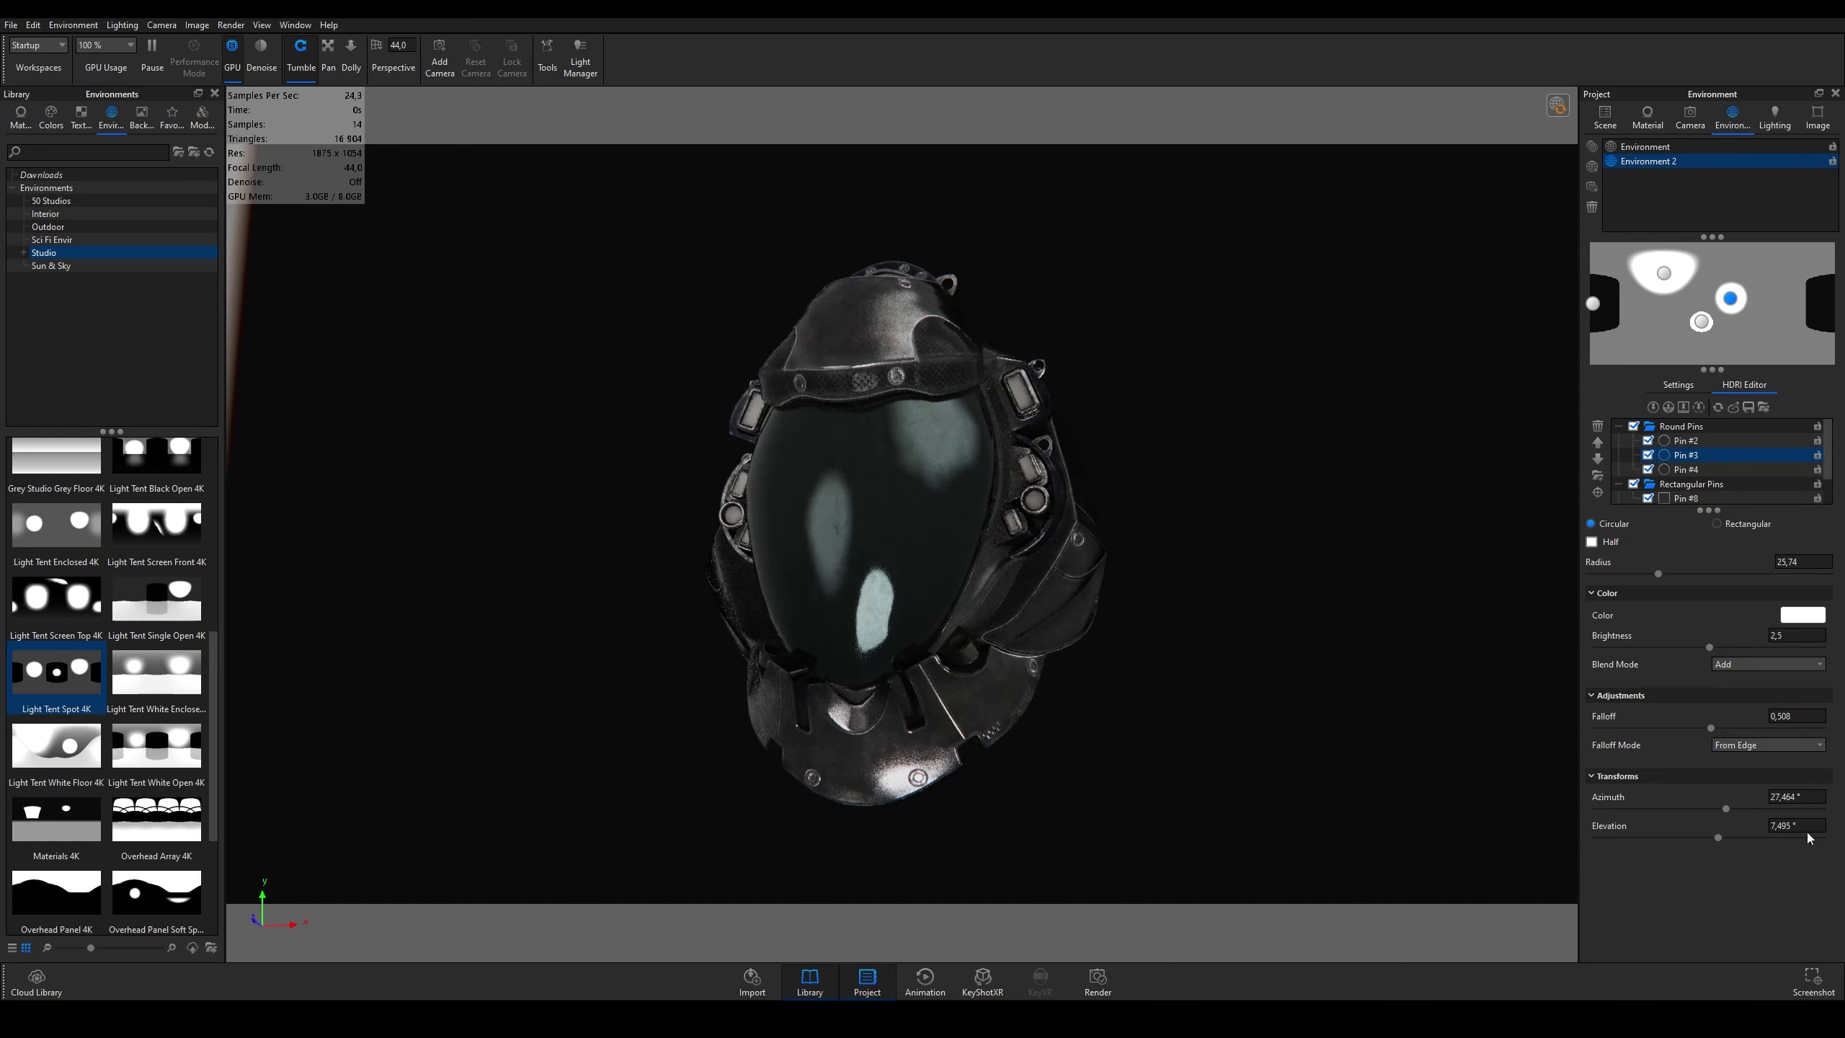
{"action": "left_click_drag", "start_coordinate": [1728, 809], "coordinate": [1727, 809]}
{"action": "left_click", "coordinate": [1692, 440]}
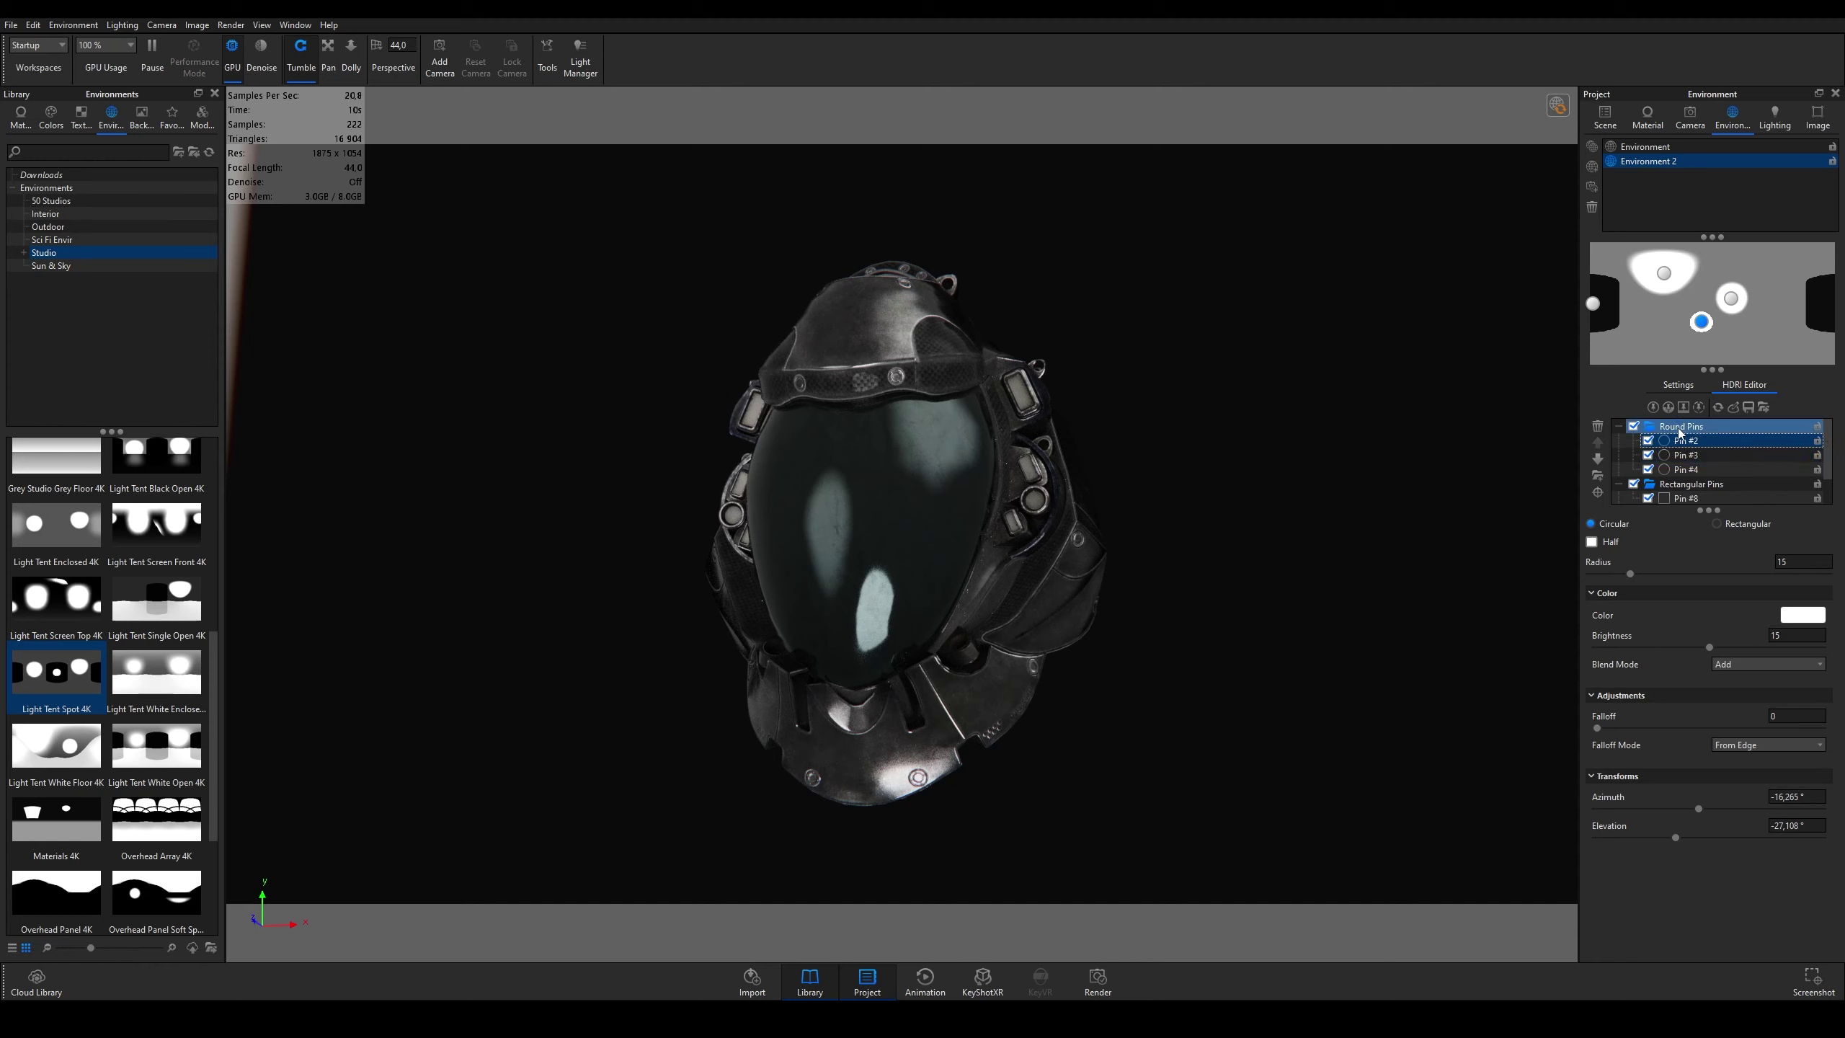
{"action": "left_click", "coordinate": [1668, 148]}
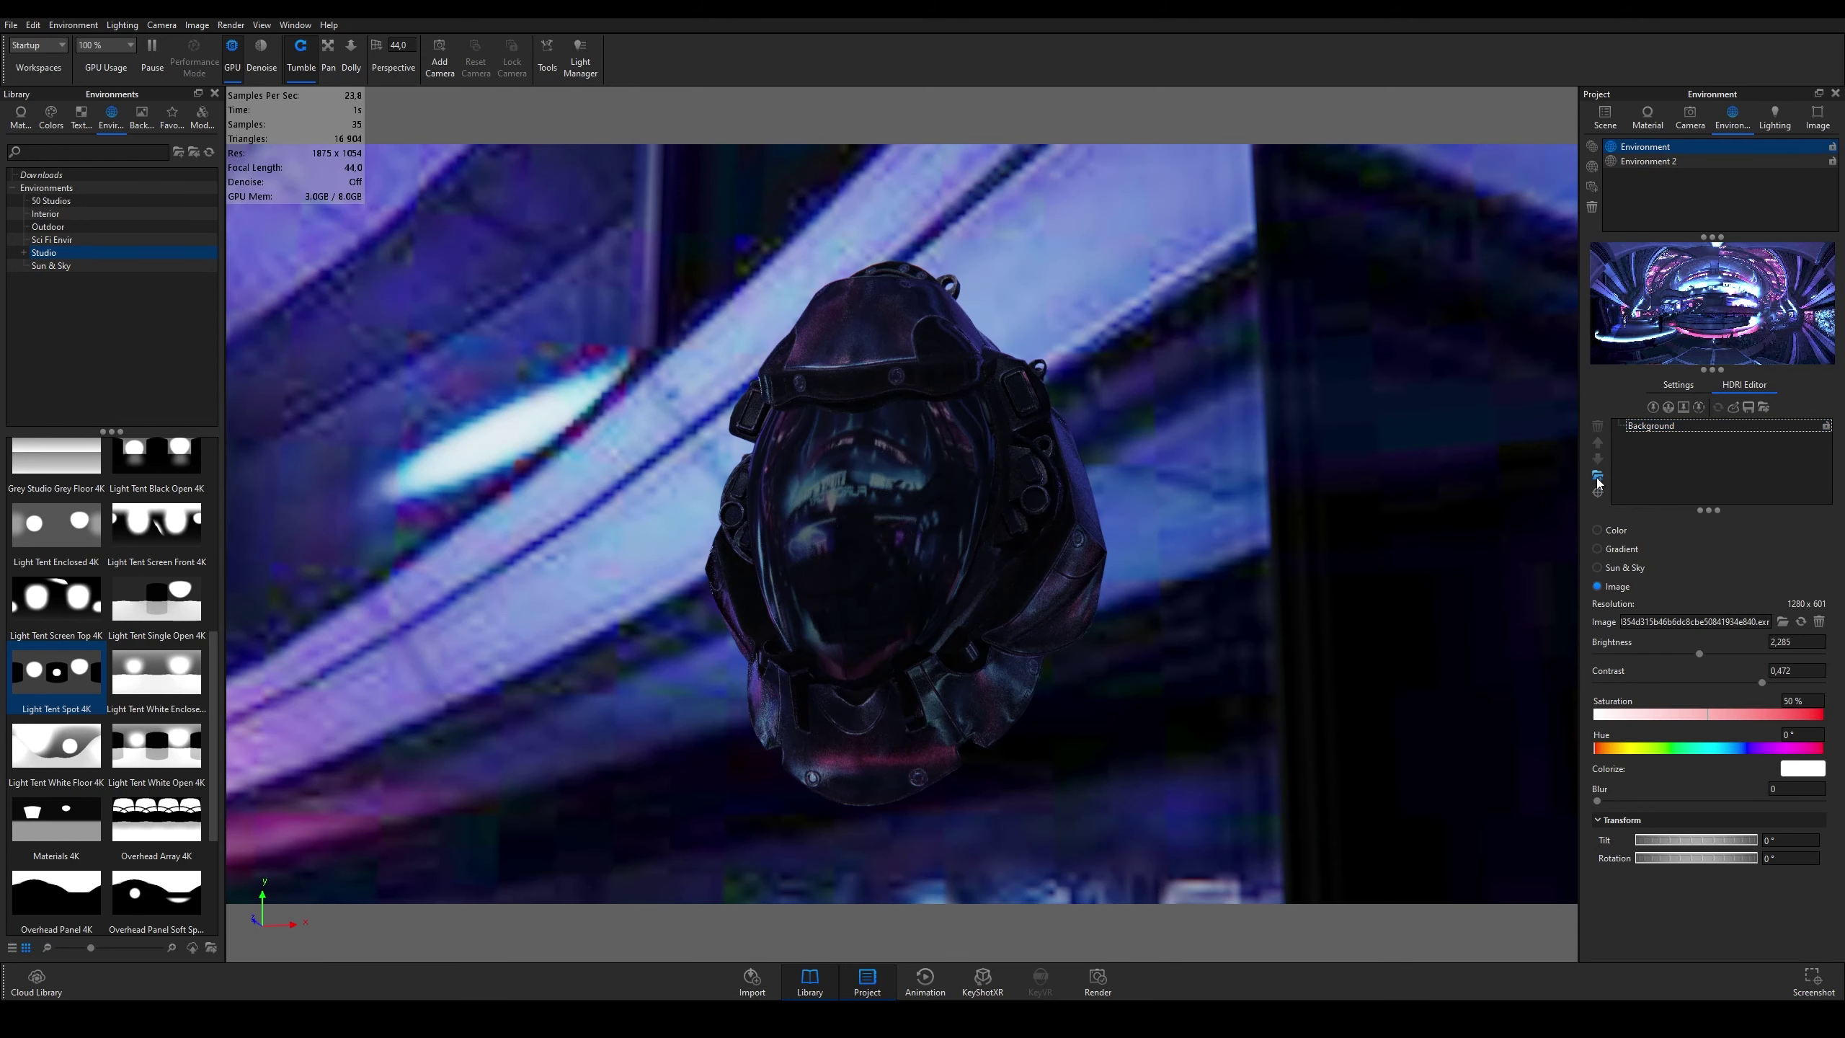
Step: Add a pin group and a circular pin to the neon HDRI, placed up and left
{"action": "left_click", "coordinate": [1597, 474]}
{"action": "left_click", "coordinate": [1687, 429]}
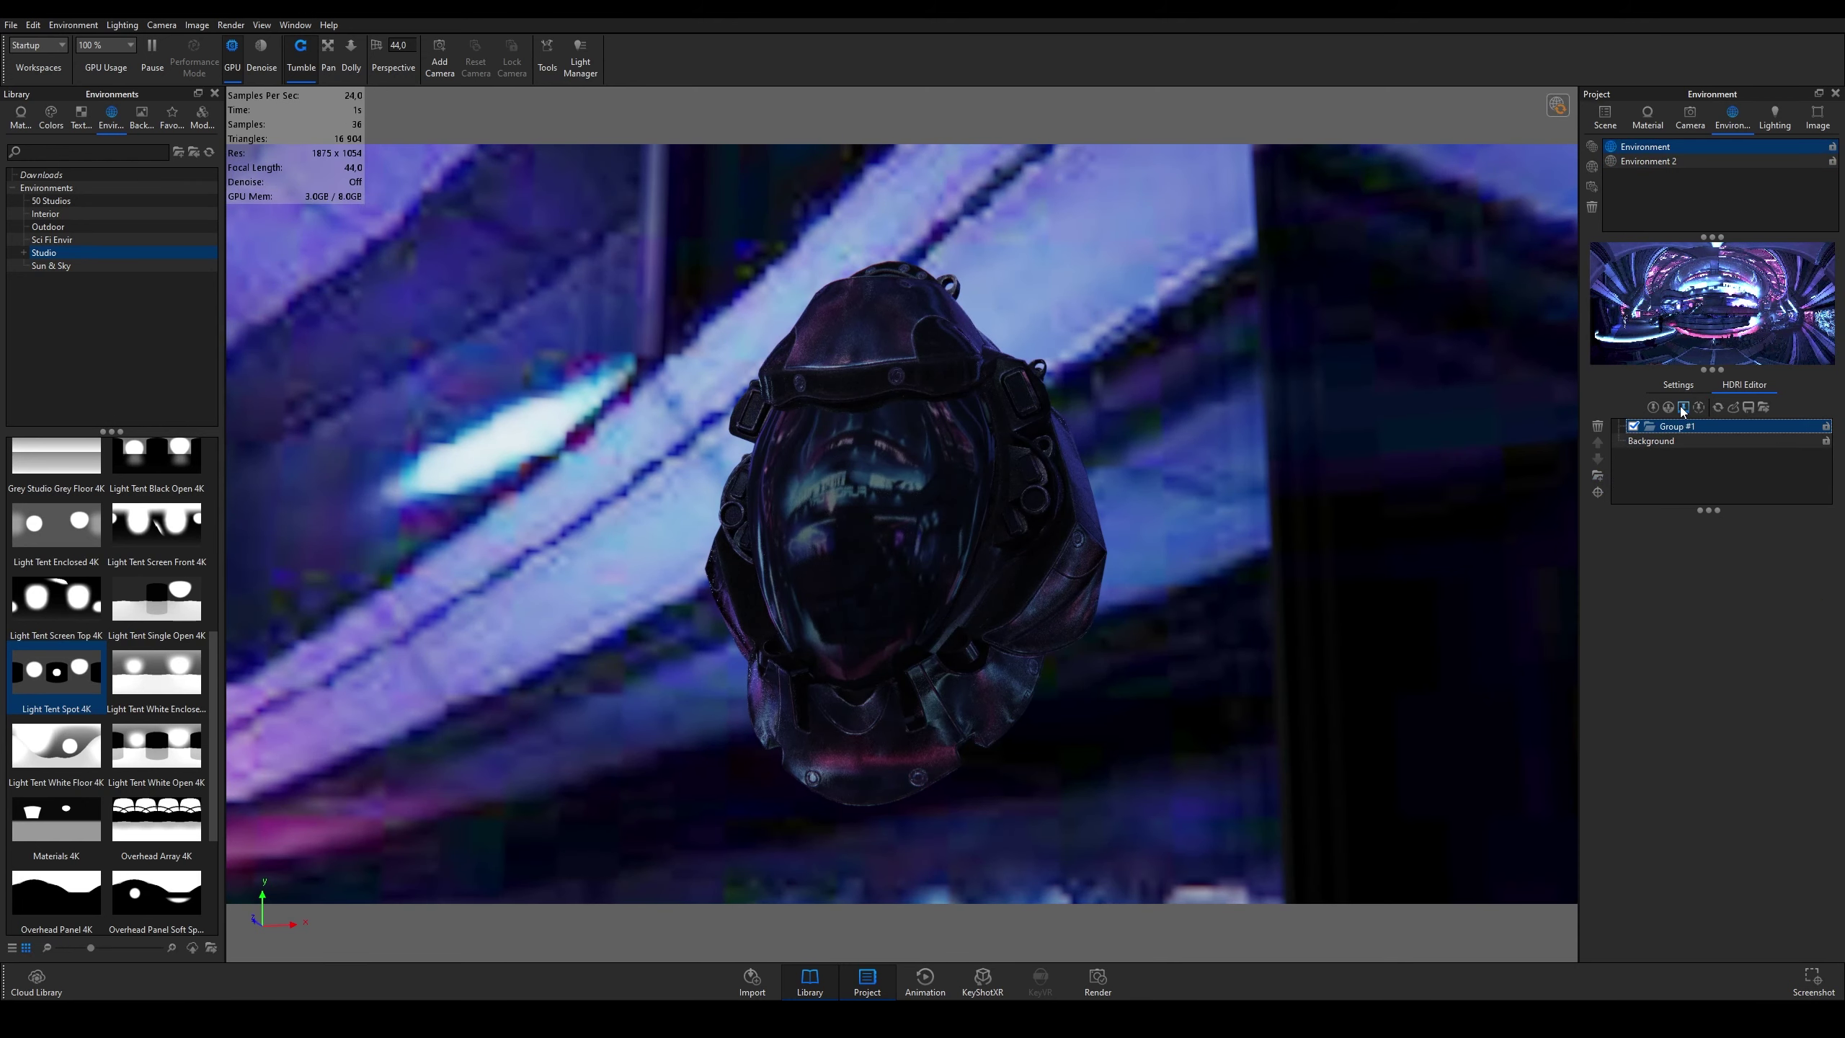
{"action": "left_click", "coordinate": [1653, 409]}
{"action": "left_click", "coordinate": [1715, 302]}
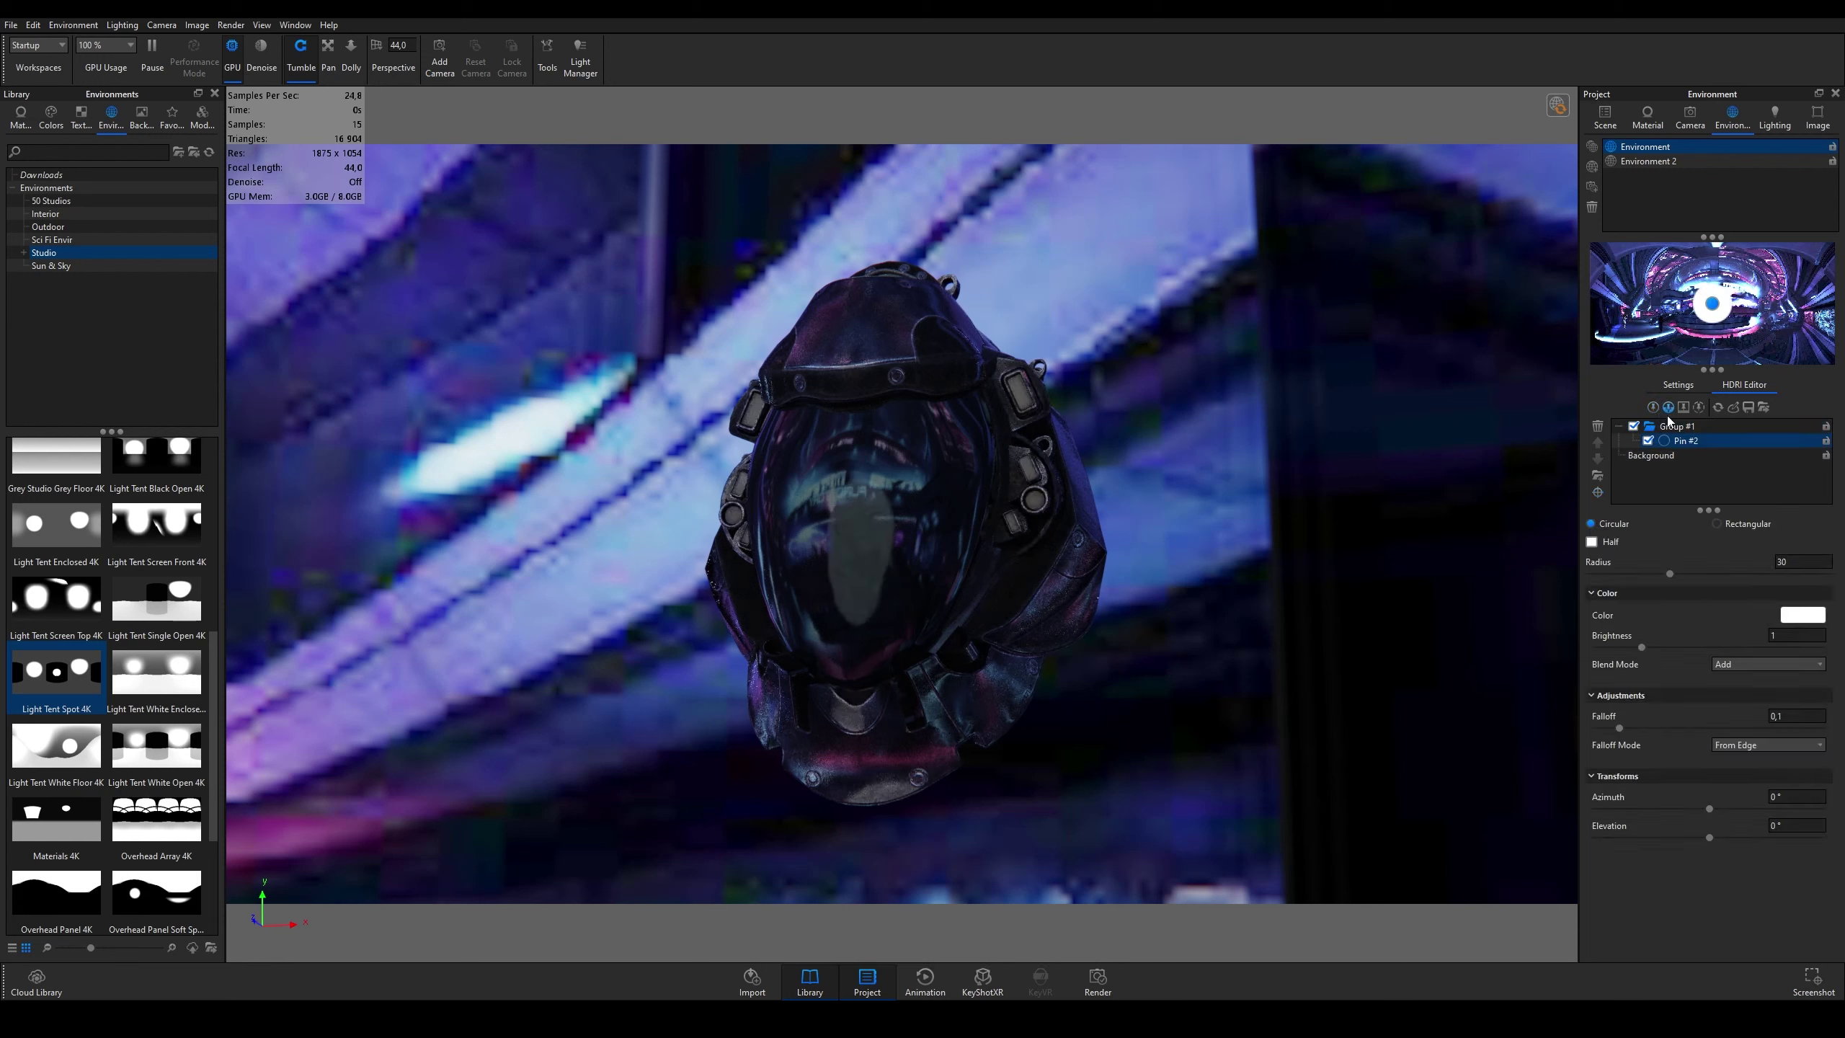
{"action": "mouse_move", "coordinate": [1714, 302]}
{"action": "left_mouse_down"}
{"action": "mouse_move", "coordinate": [1651, 280]}
{"action": "mouse_move", "coordinate": [1685, 319]}
{"action": "left_mouse_up"}
Step: Set the pin to radius 37.17, brightness 3.86 and falloff 0.717
{"action": "left_click_drag", "start_coordinate": [1669, 575], "coordinate": [1714, 574]}
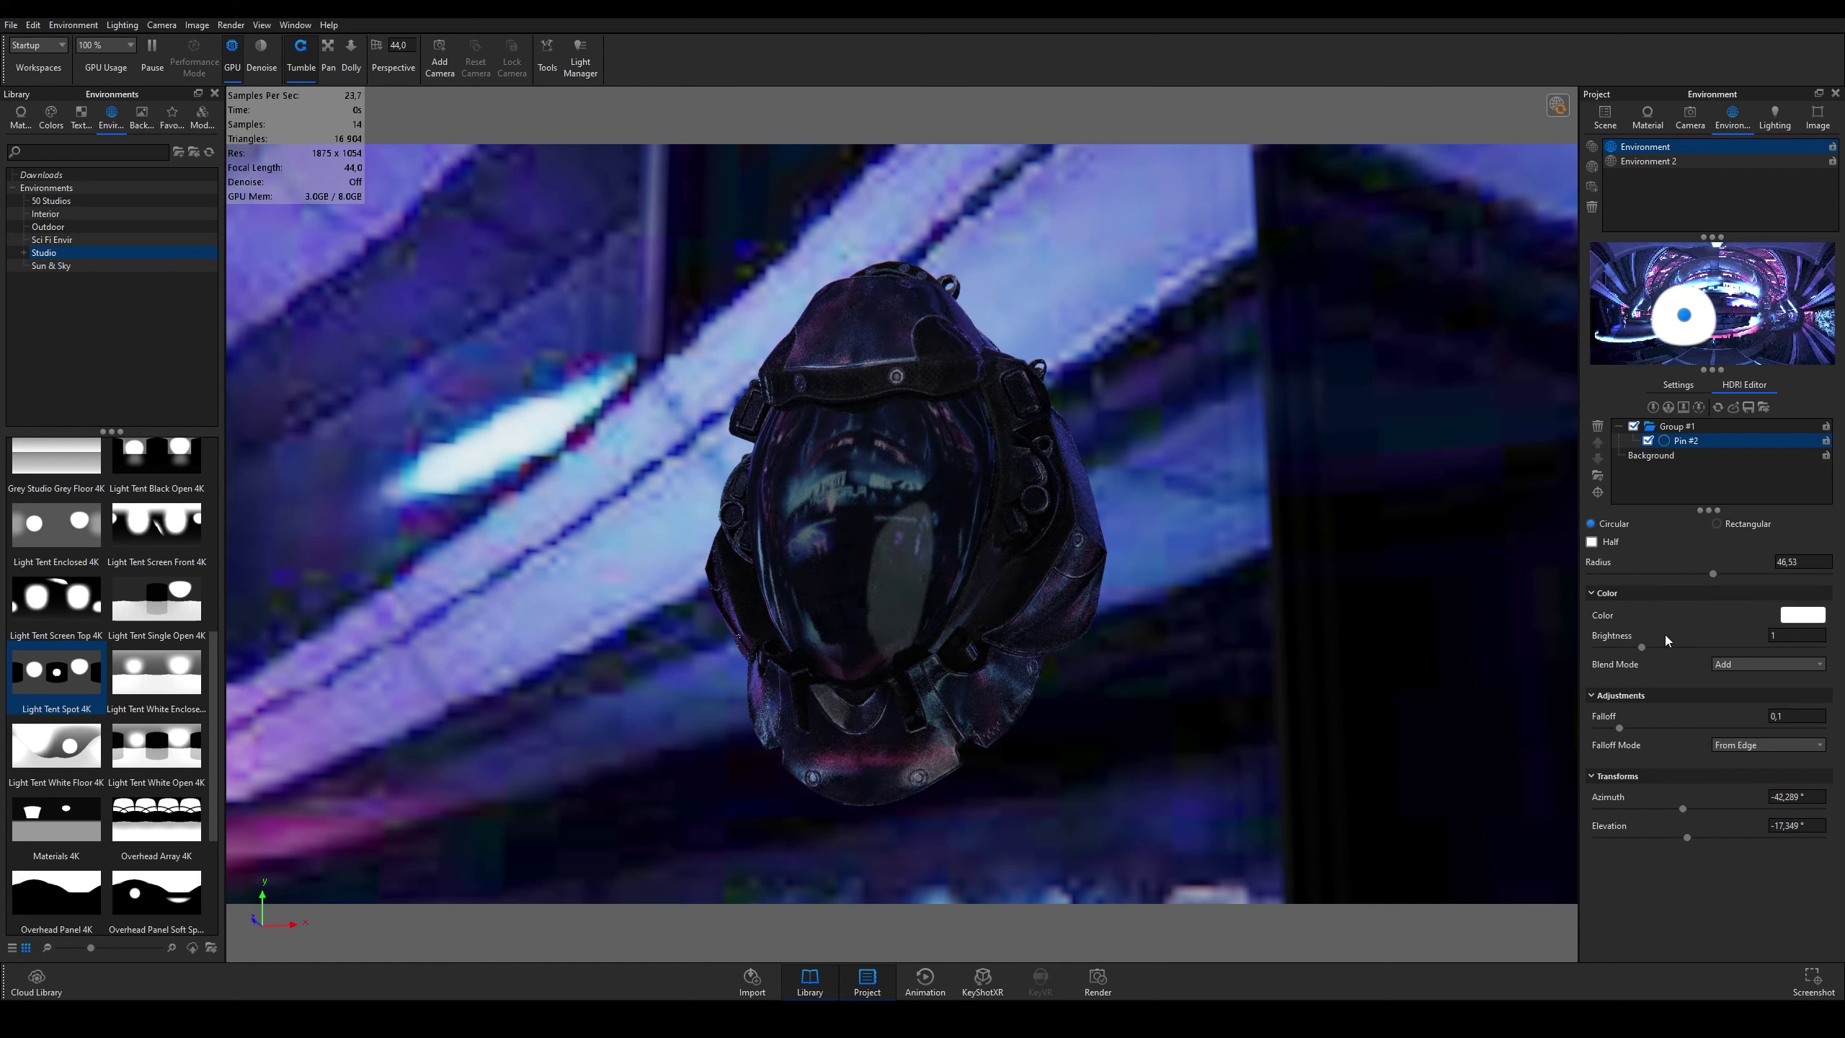
{"action": "left_click_drag", "start_coordinate": [1646, 646], "coordinate": [1769, 646]}
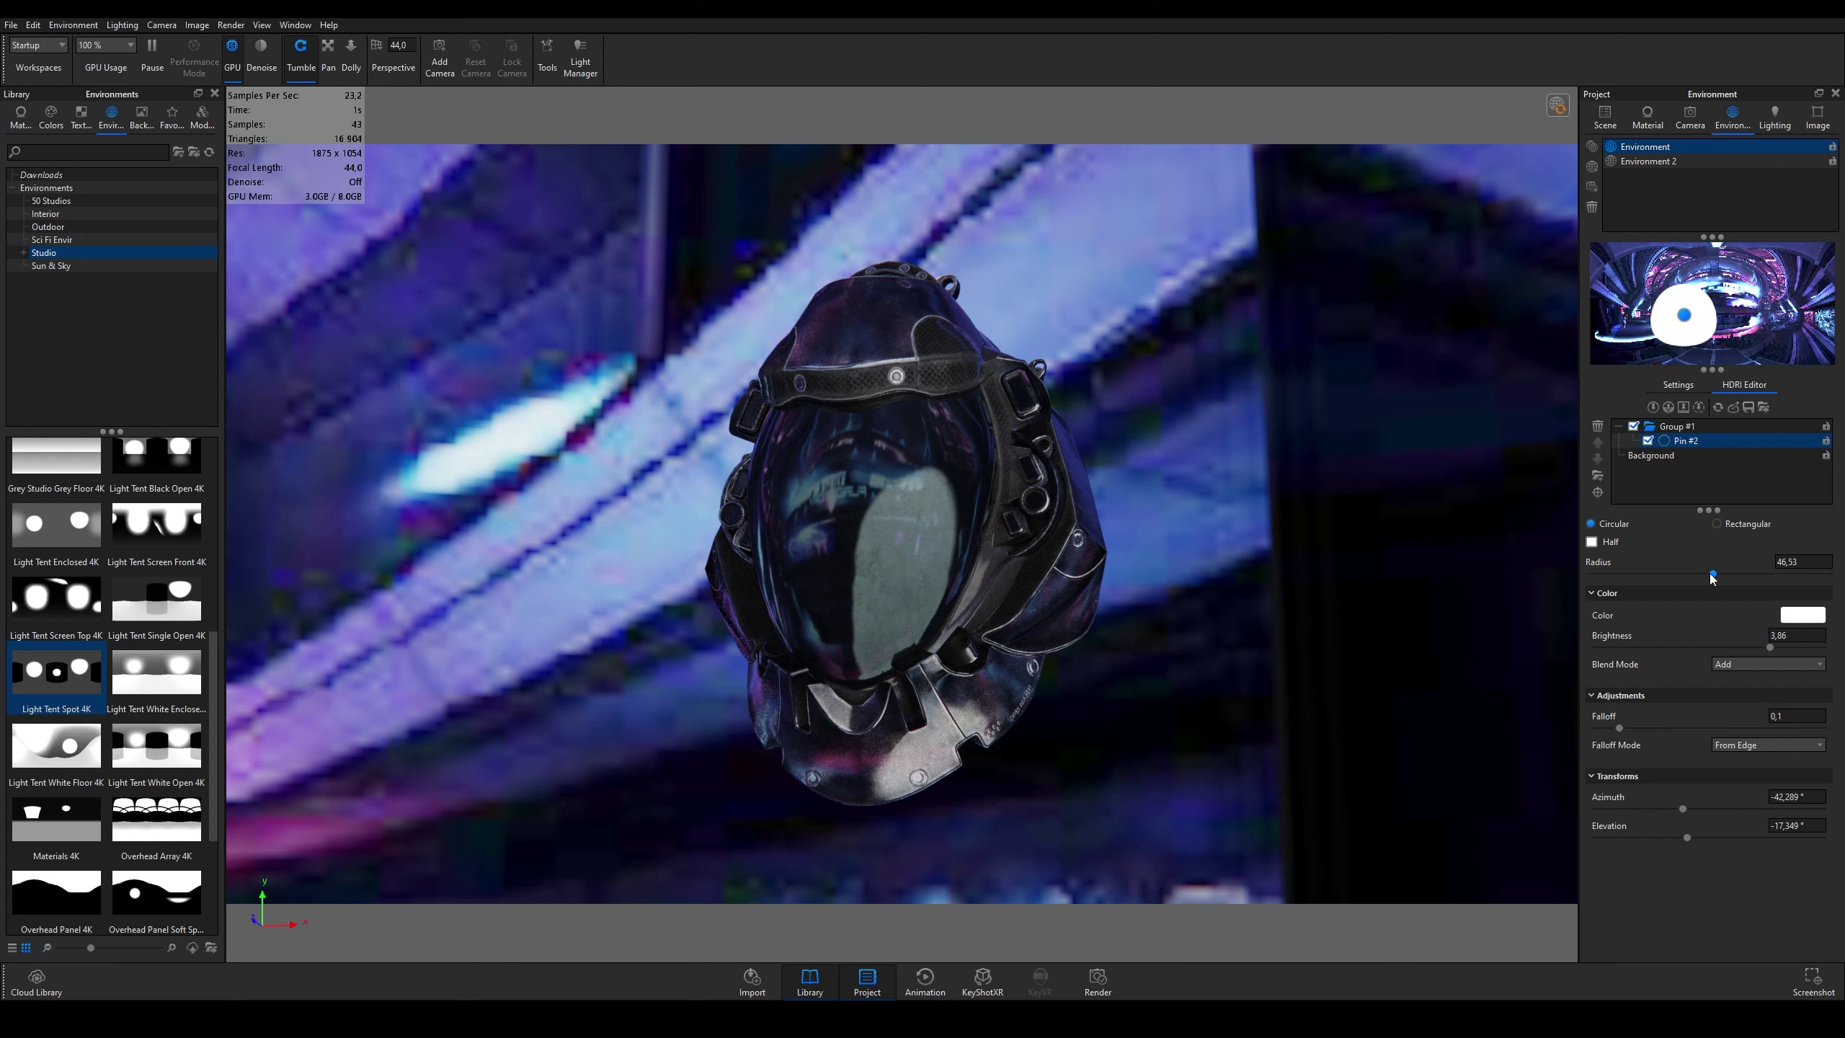
{"action": "left_click_drag", "start_coordinate": [1713, 574], "coordinate": [1688, 574]}
{"action": "left_click_drag", "start_coordinate": [1619, 728], "coordinate": [1757, 728]}
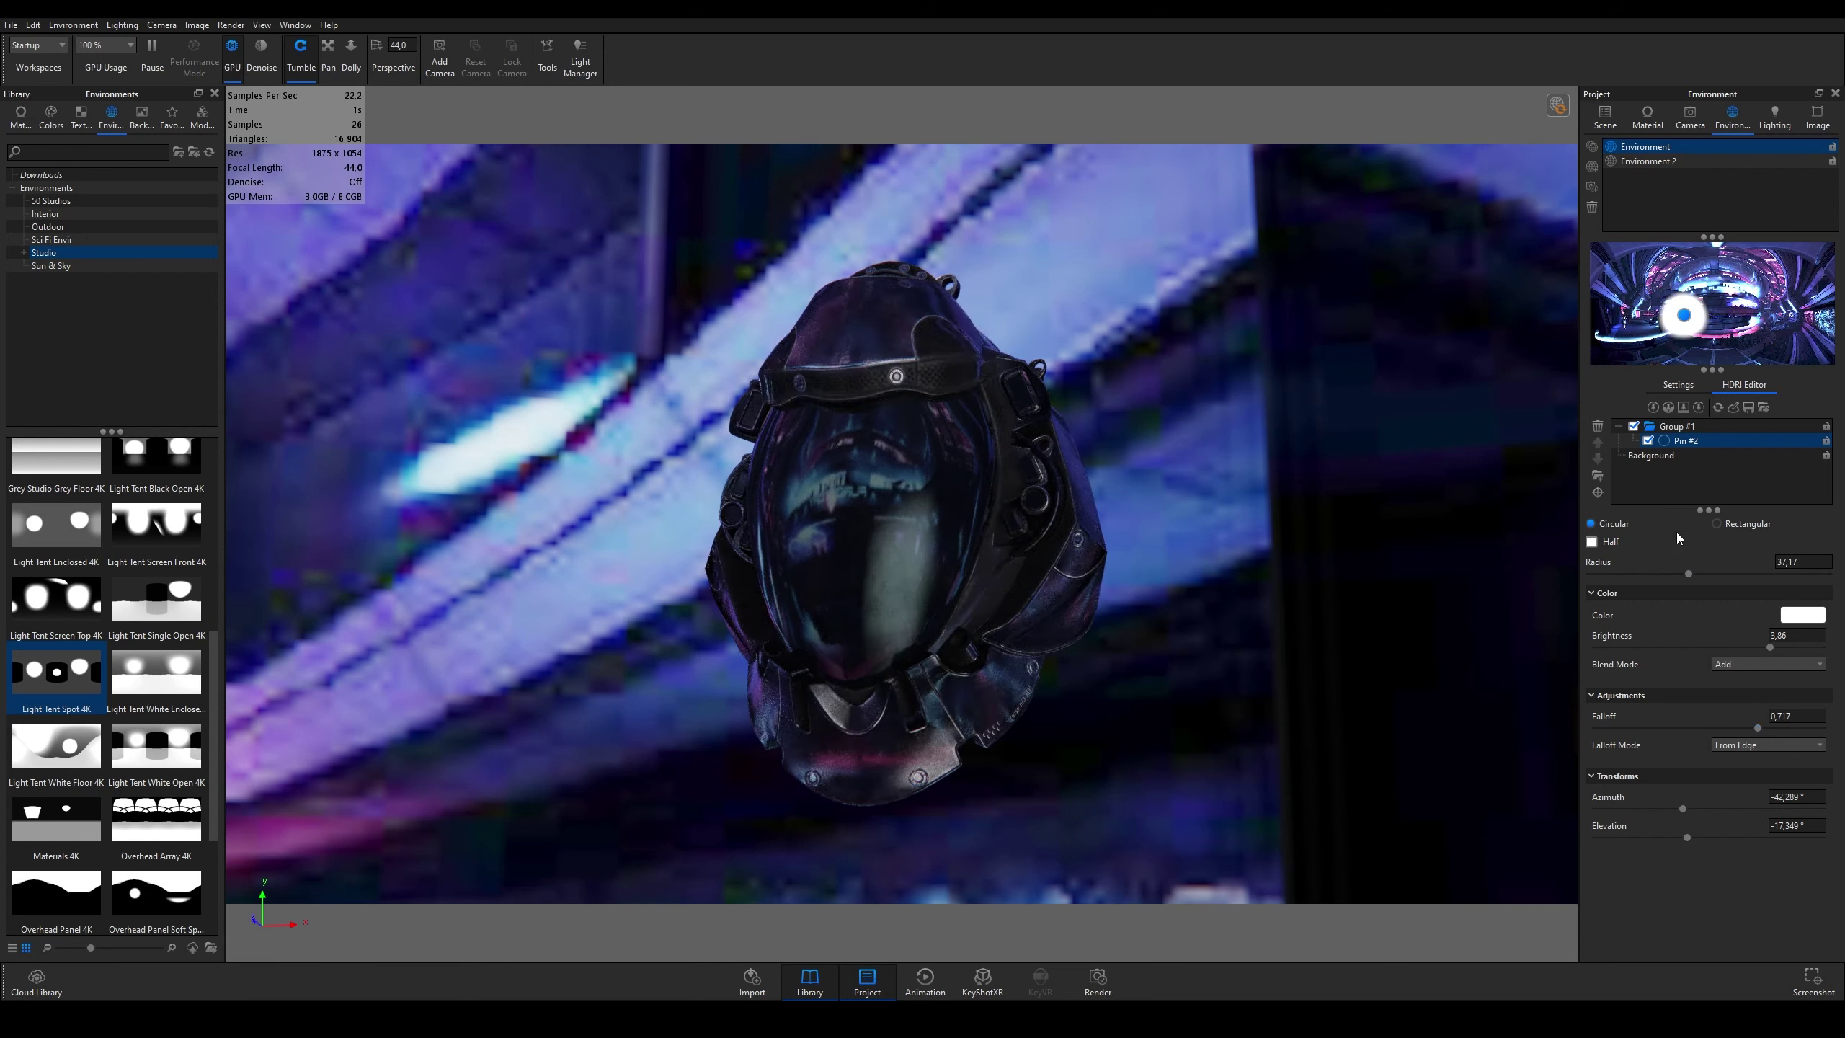
Step: Try a lavender pin colour without applying it, and move the pin toward the HDRI centre
{"action": "left_click", "coordinate": [1791, 615]}
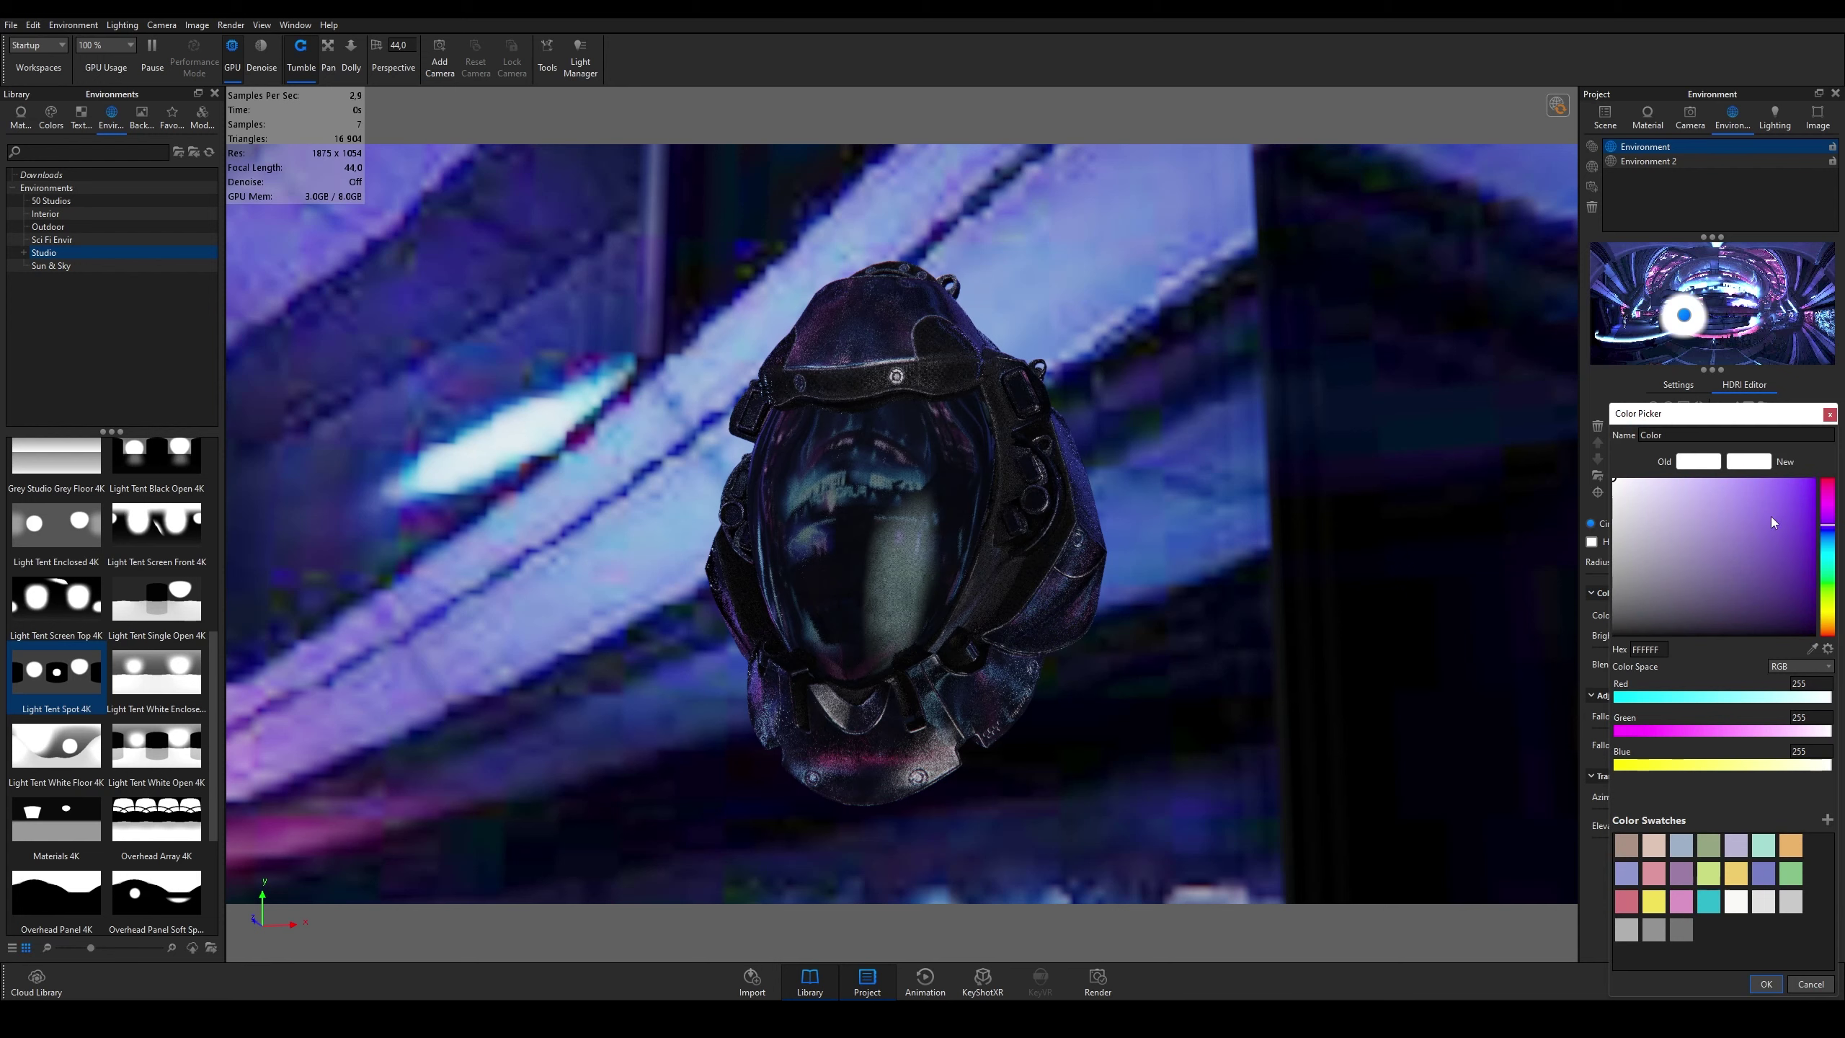
{"action": "left_click", "coordinate": [1756, 491]}
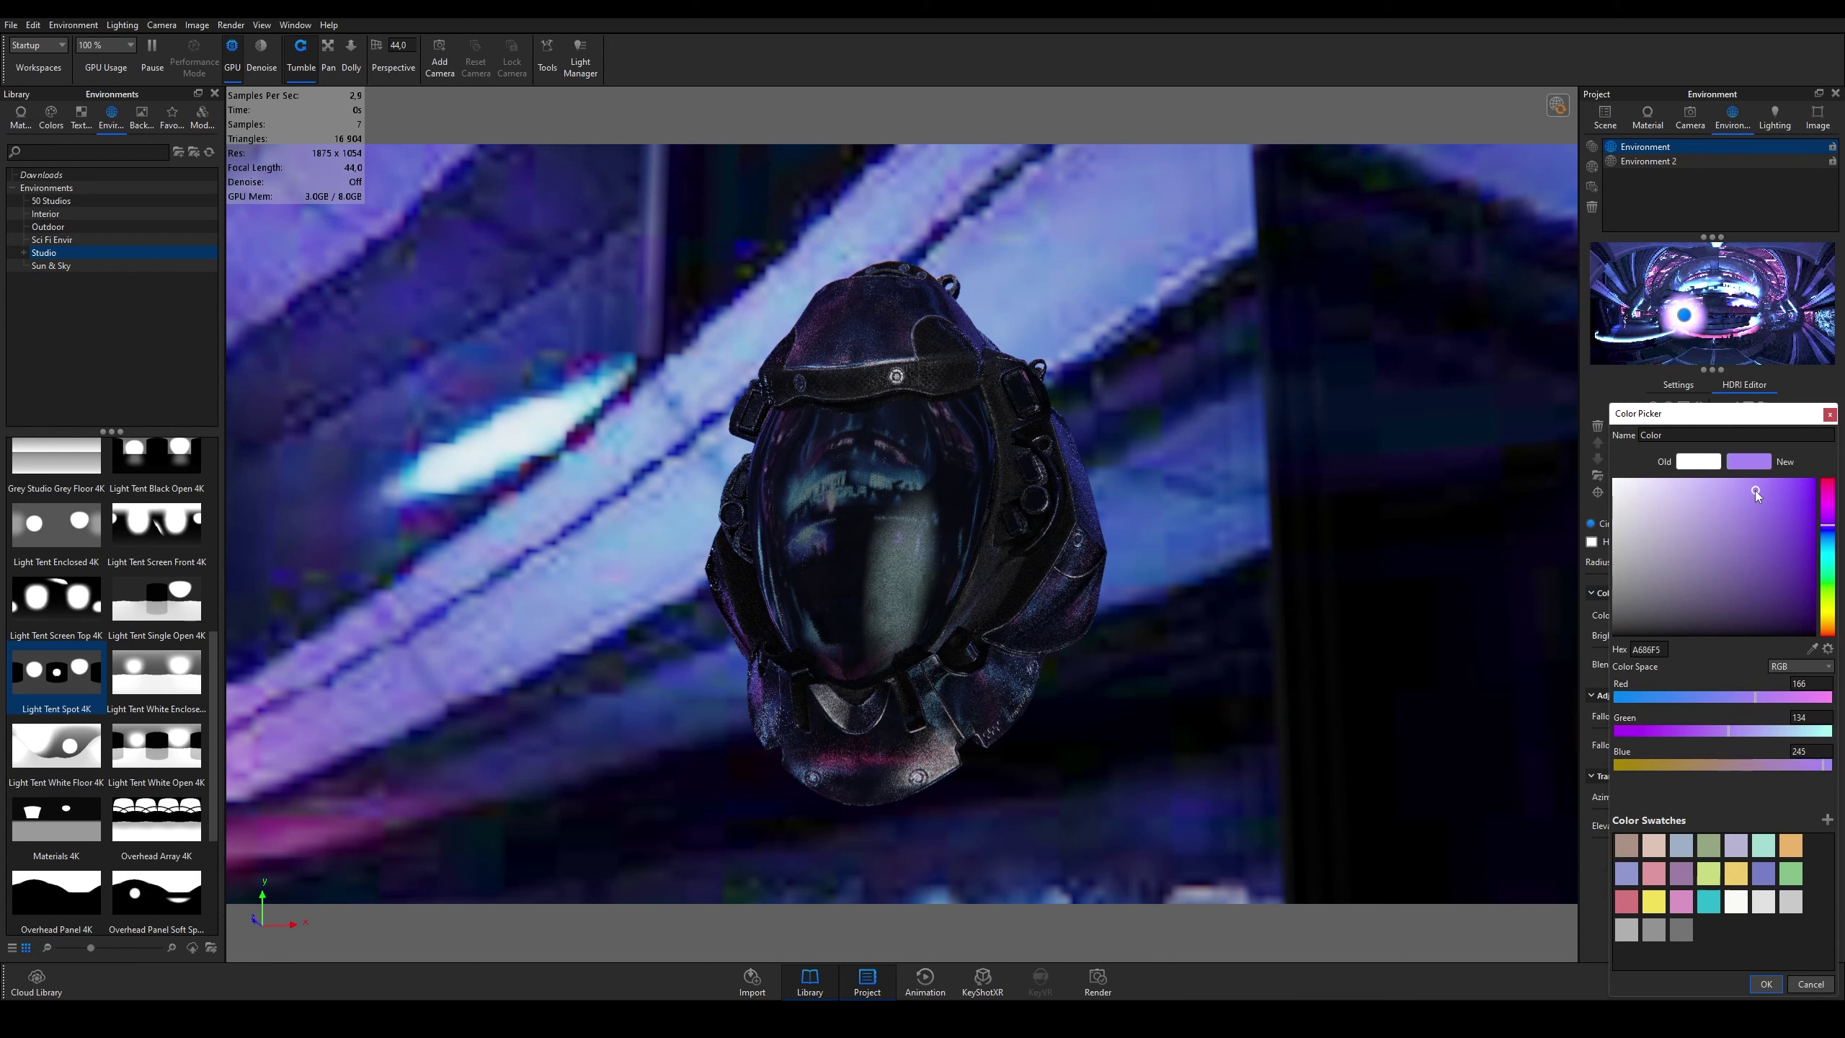
{"action": "left_click", "coordinate": [1828, 414]}
{"action": "left_click_drag", "start_coordinate": [1683, 313], "coordinate": [1717, 308]}
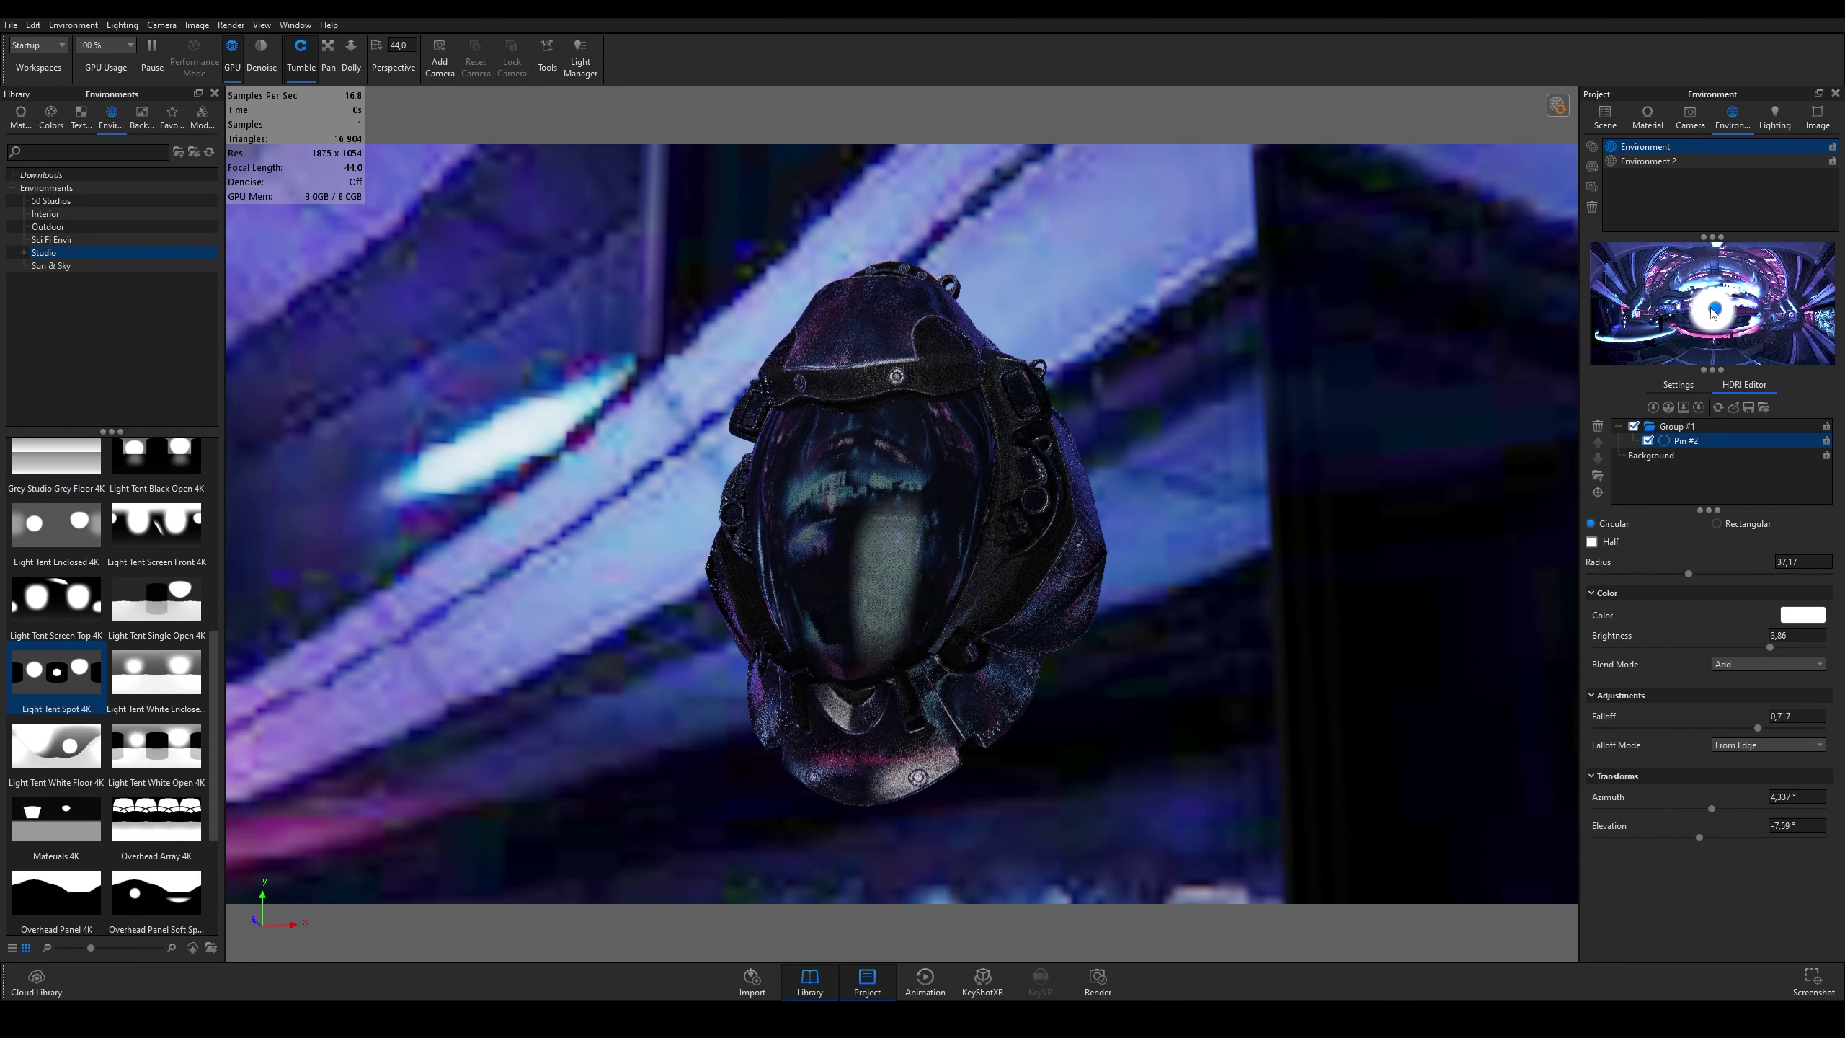
Step: Colour the pin bright purple, then lower brightness to 2.235 and radius to 27.09
{"action": "left_click", "coordinate": [1803, 614]}
{"action": "left_click", "coordinate": [1830, 516]}
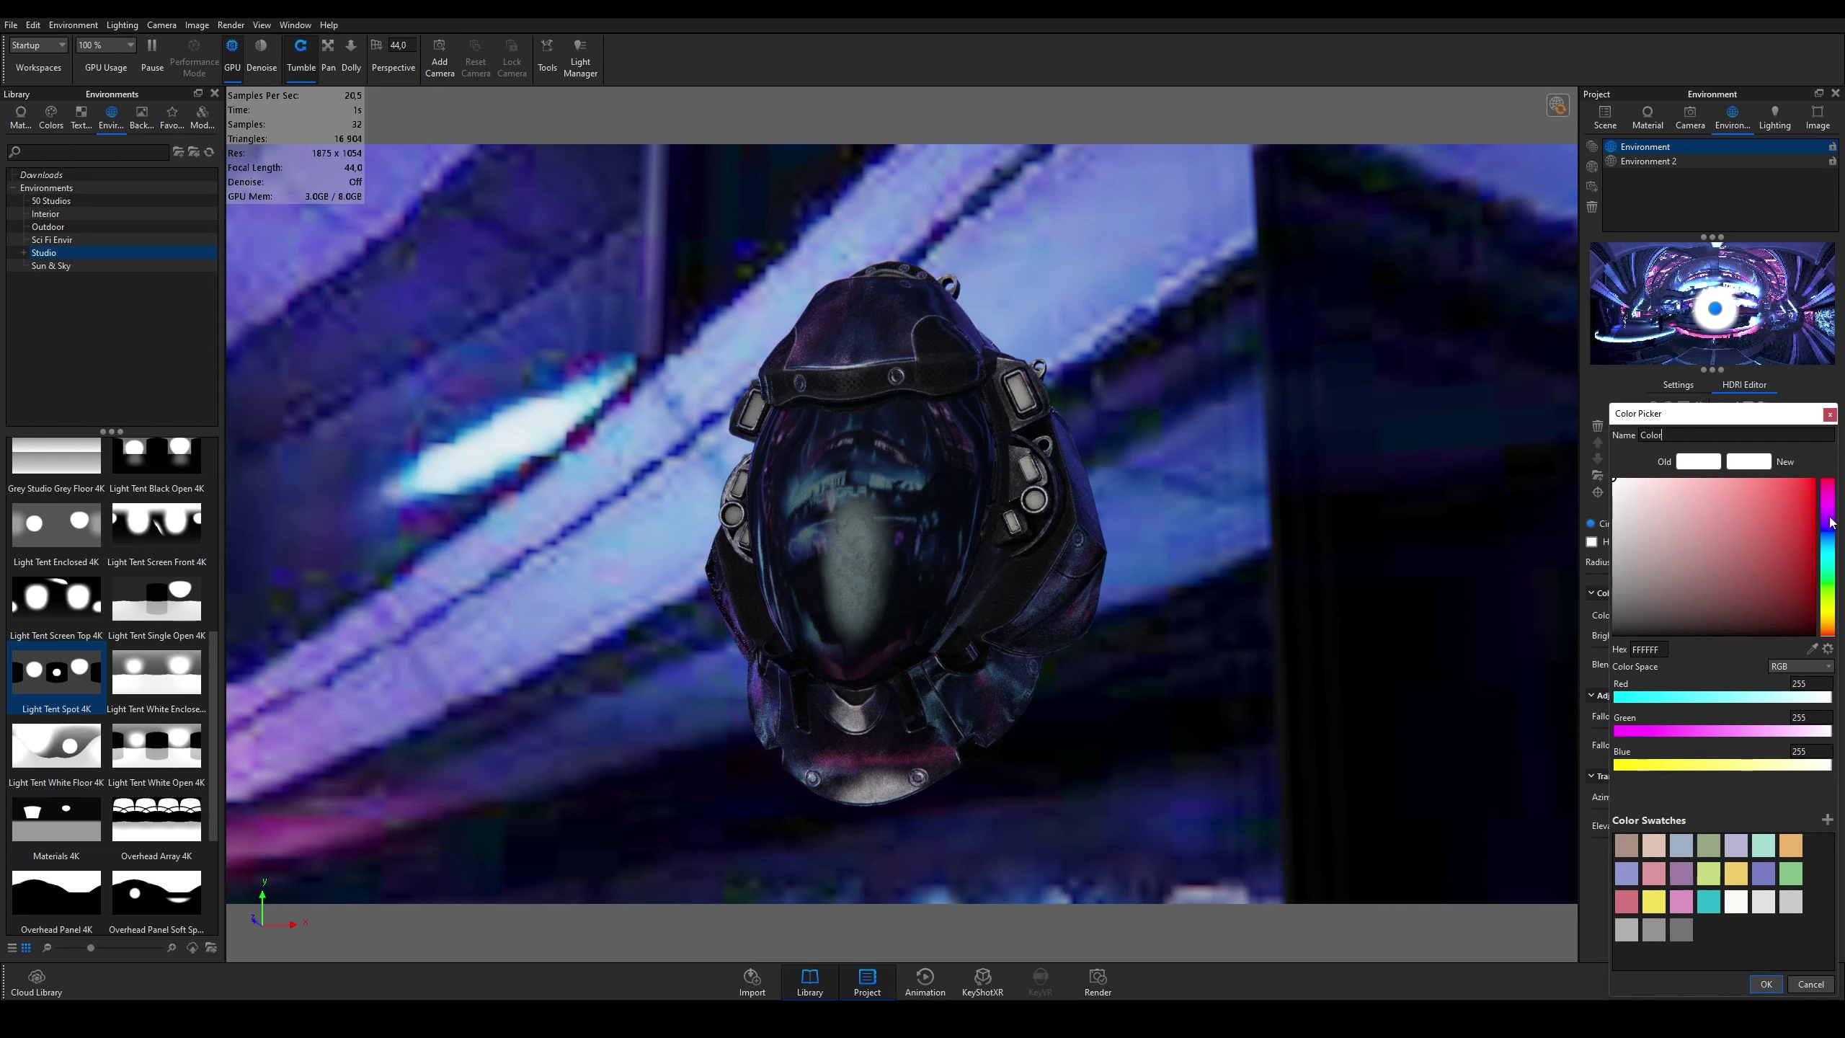
{"action": "left_click_drag", "start_coordinate": [1759, 492], "coordinate": [1775, 491]}
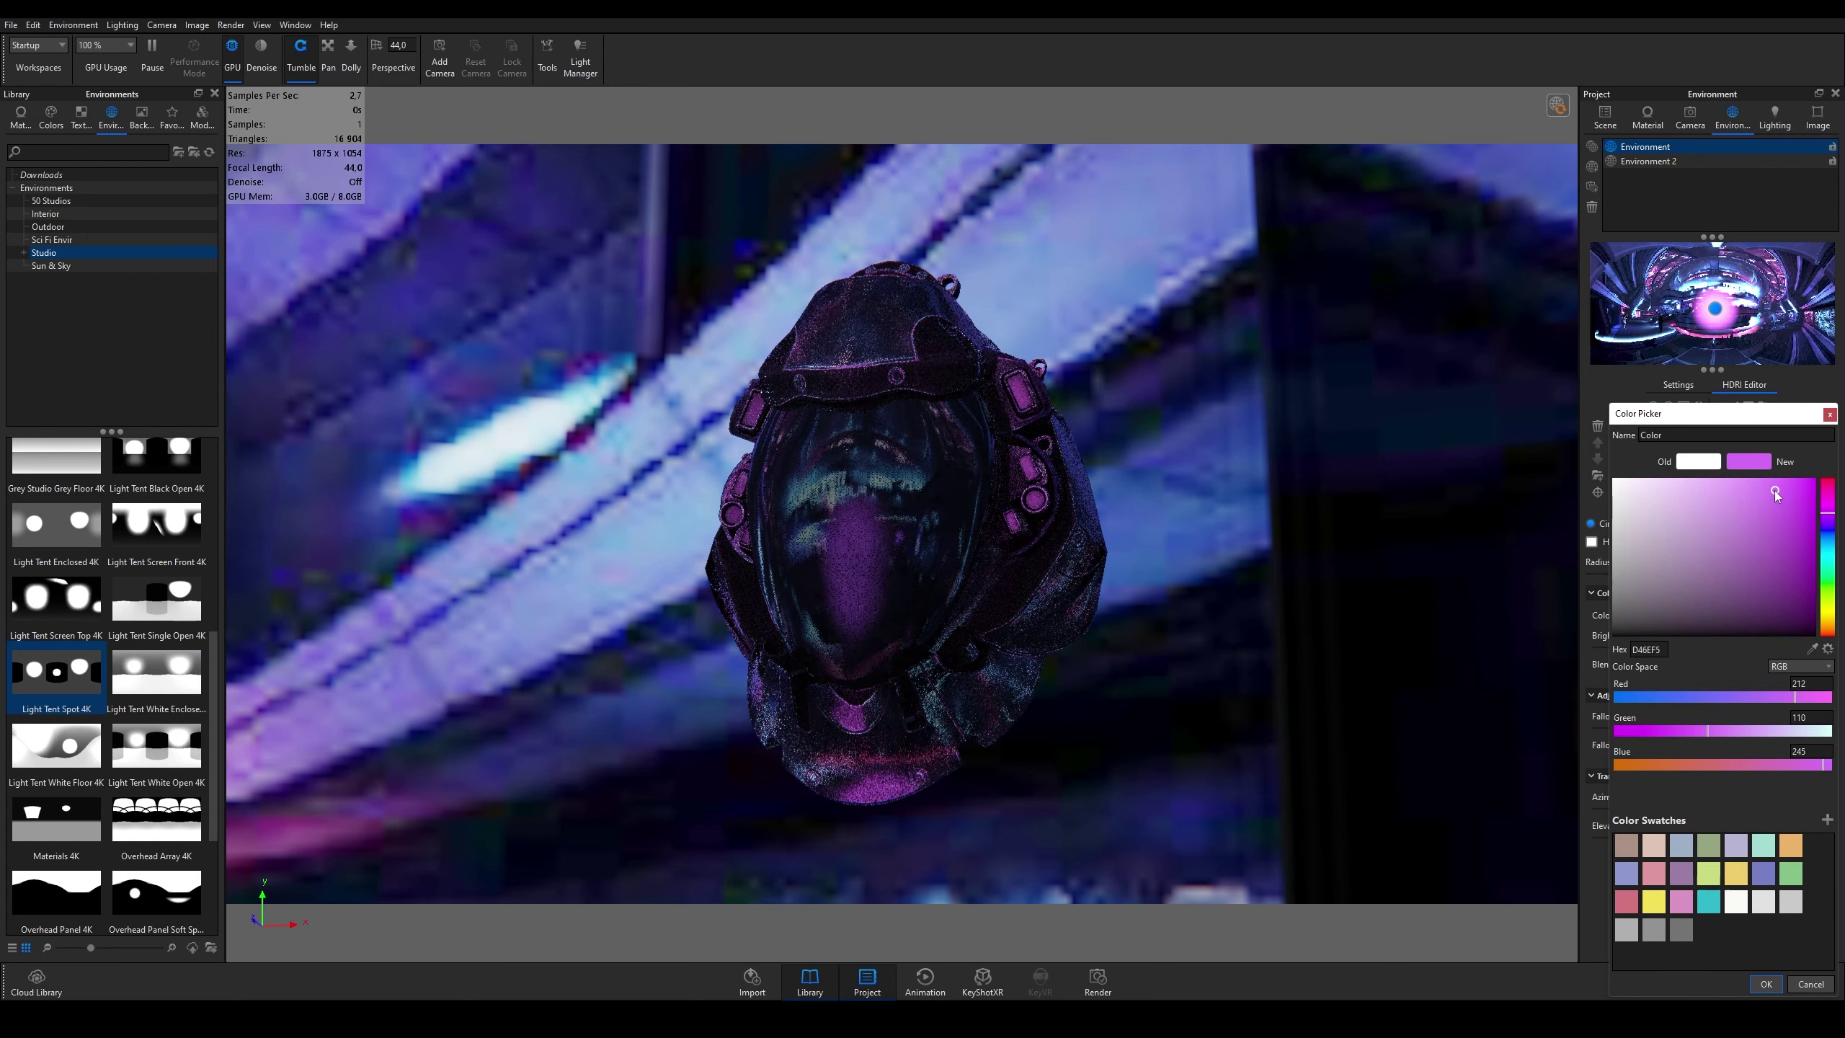
{"action": "left_click", "coordinate": [1765, 984]}
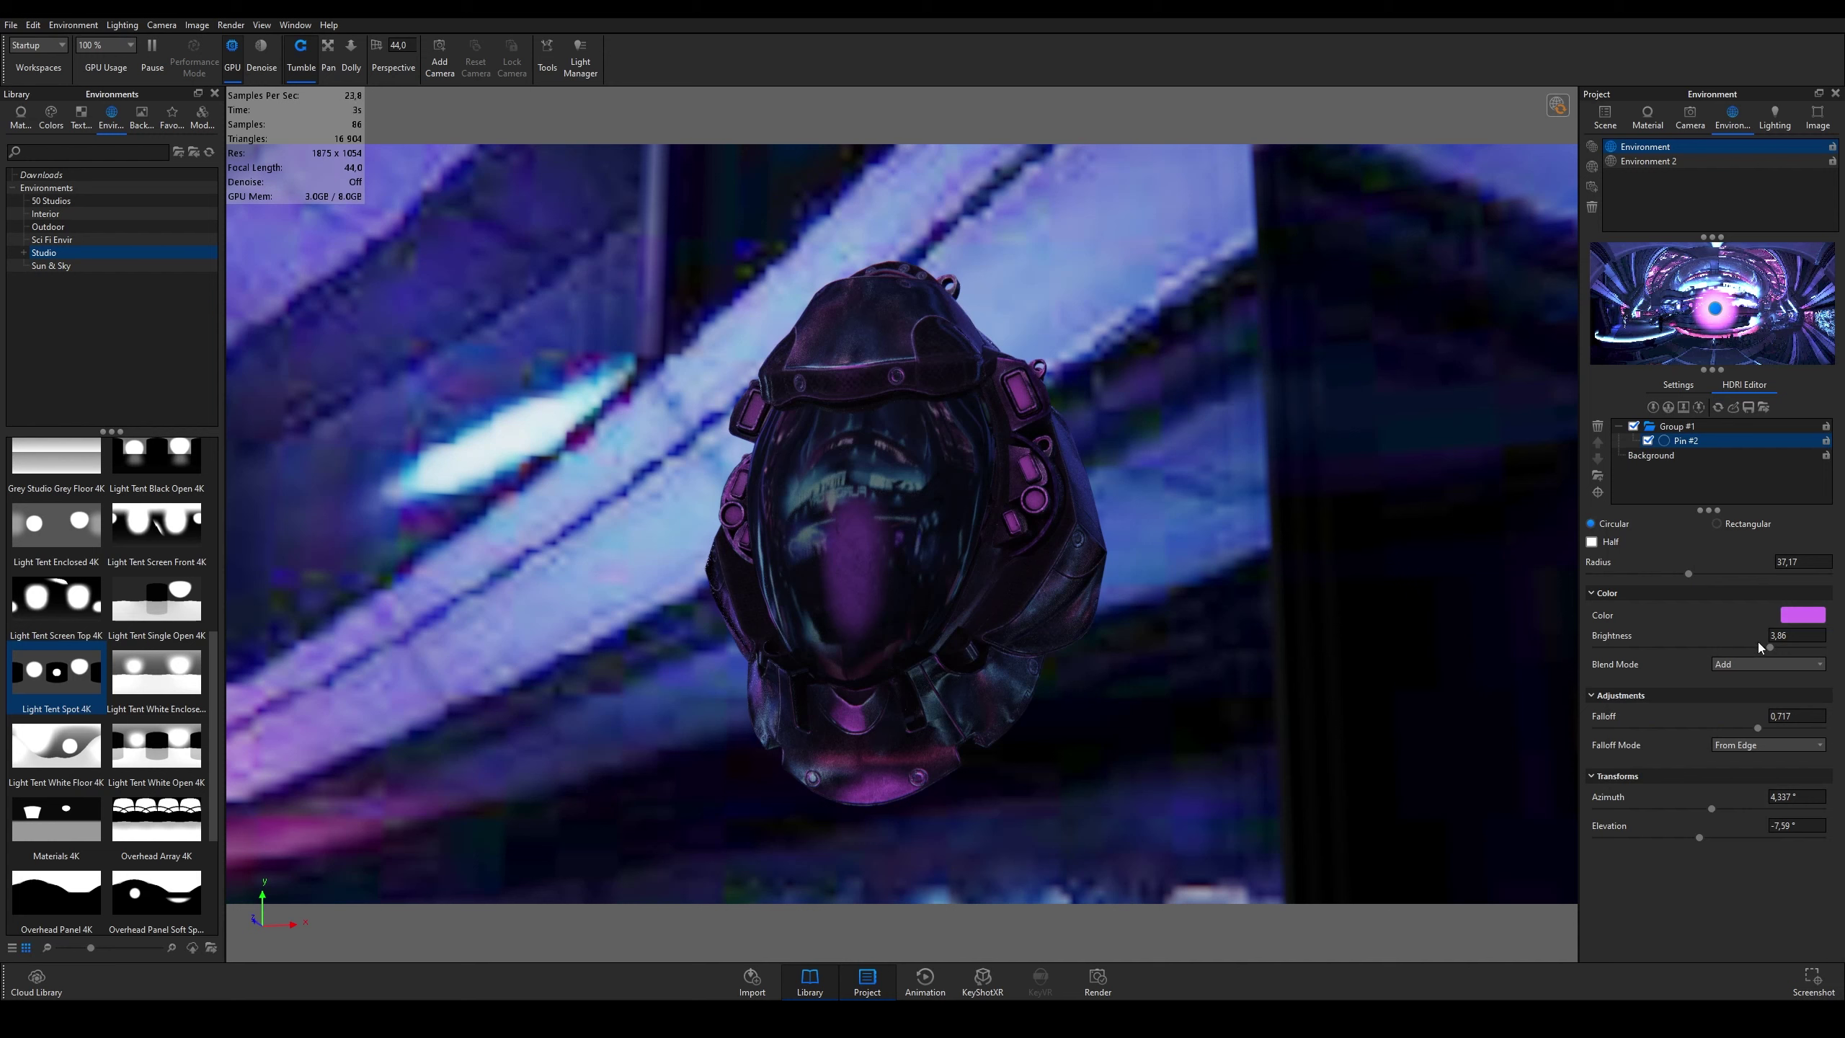
{"action": "left_click_drag", "start_coordinate": [1767, 647], "coordinate": [1696, 645]}
{"action": "left_click_drag", "start_coordinate": [1689, 575], "coordinate": [1662, 574]}
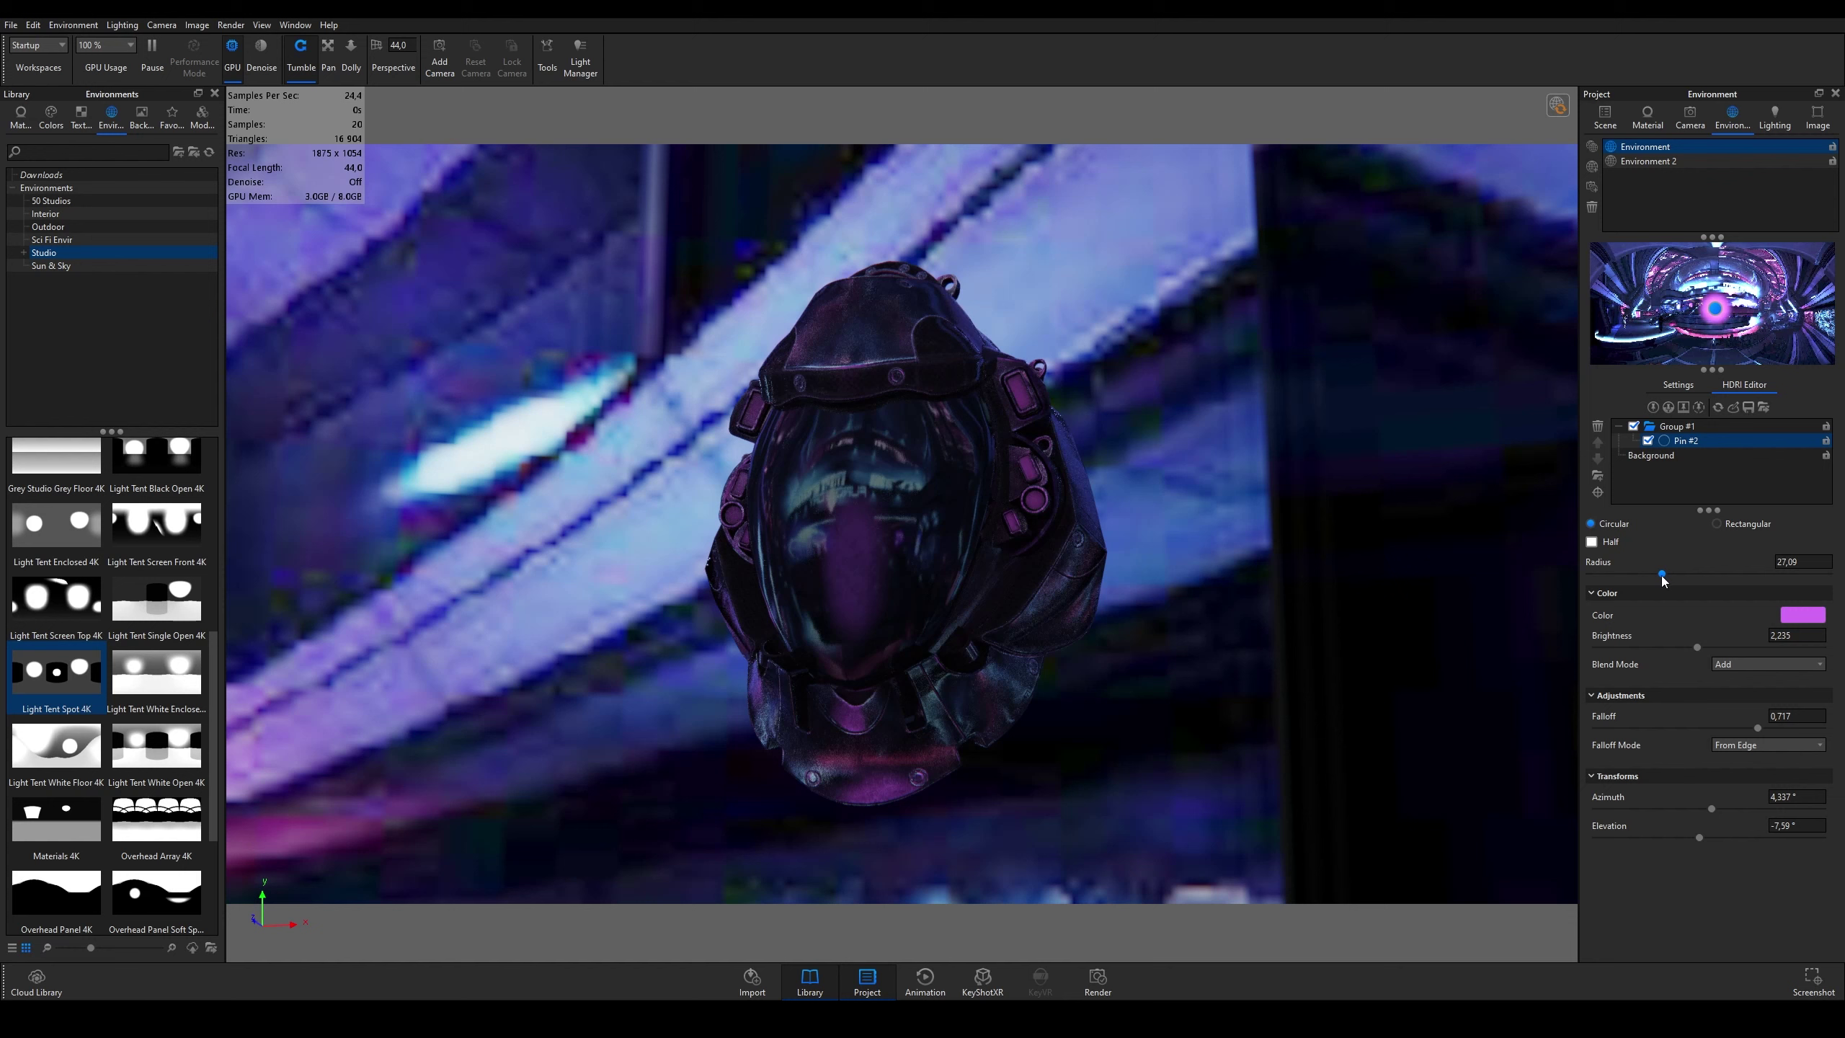
Step: View the helmet from below, move Pin #2 to azimuth -93.253°, and dim it to 0.87
{"action": "left_click_drag", "start_coordinate": [868, 459], "coordinate": [966, 461]}
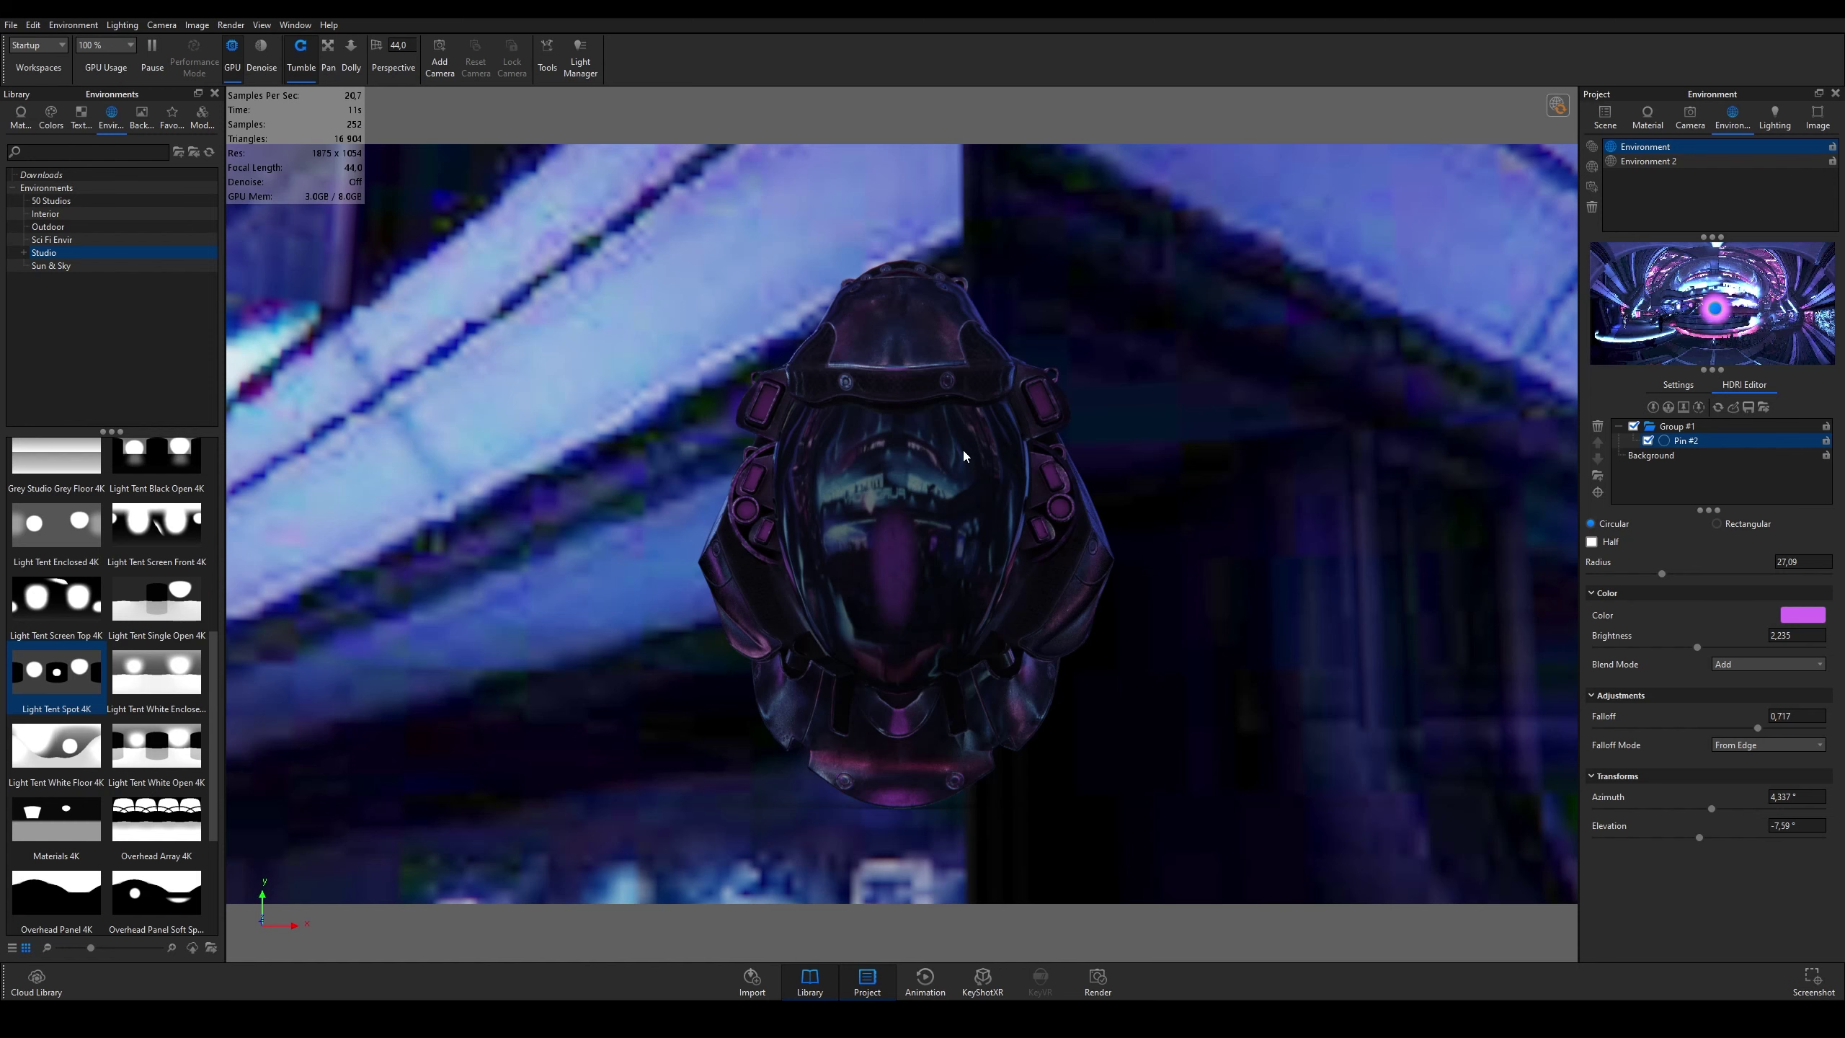
{"action": "mouse_move", "coordinate": [1182, 435]}
{"action": "left_mouse_down"}
{"action": "mouse_move", "coordinate": [930, 419]}
{"action": "mouse_move", "coordinate": [961, 595]}
{"action": "left_mouse_up"}
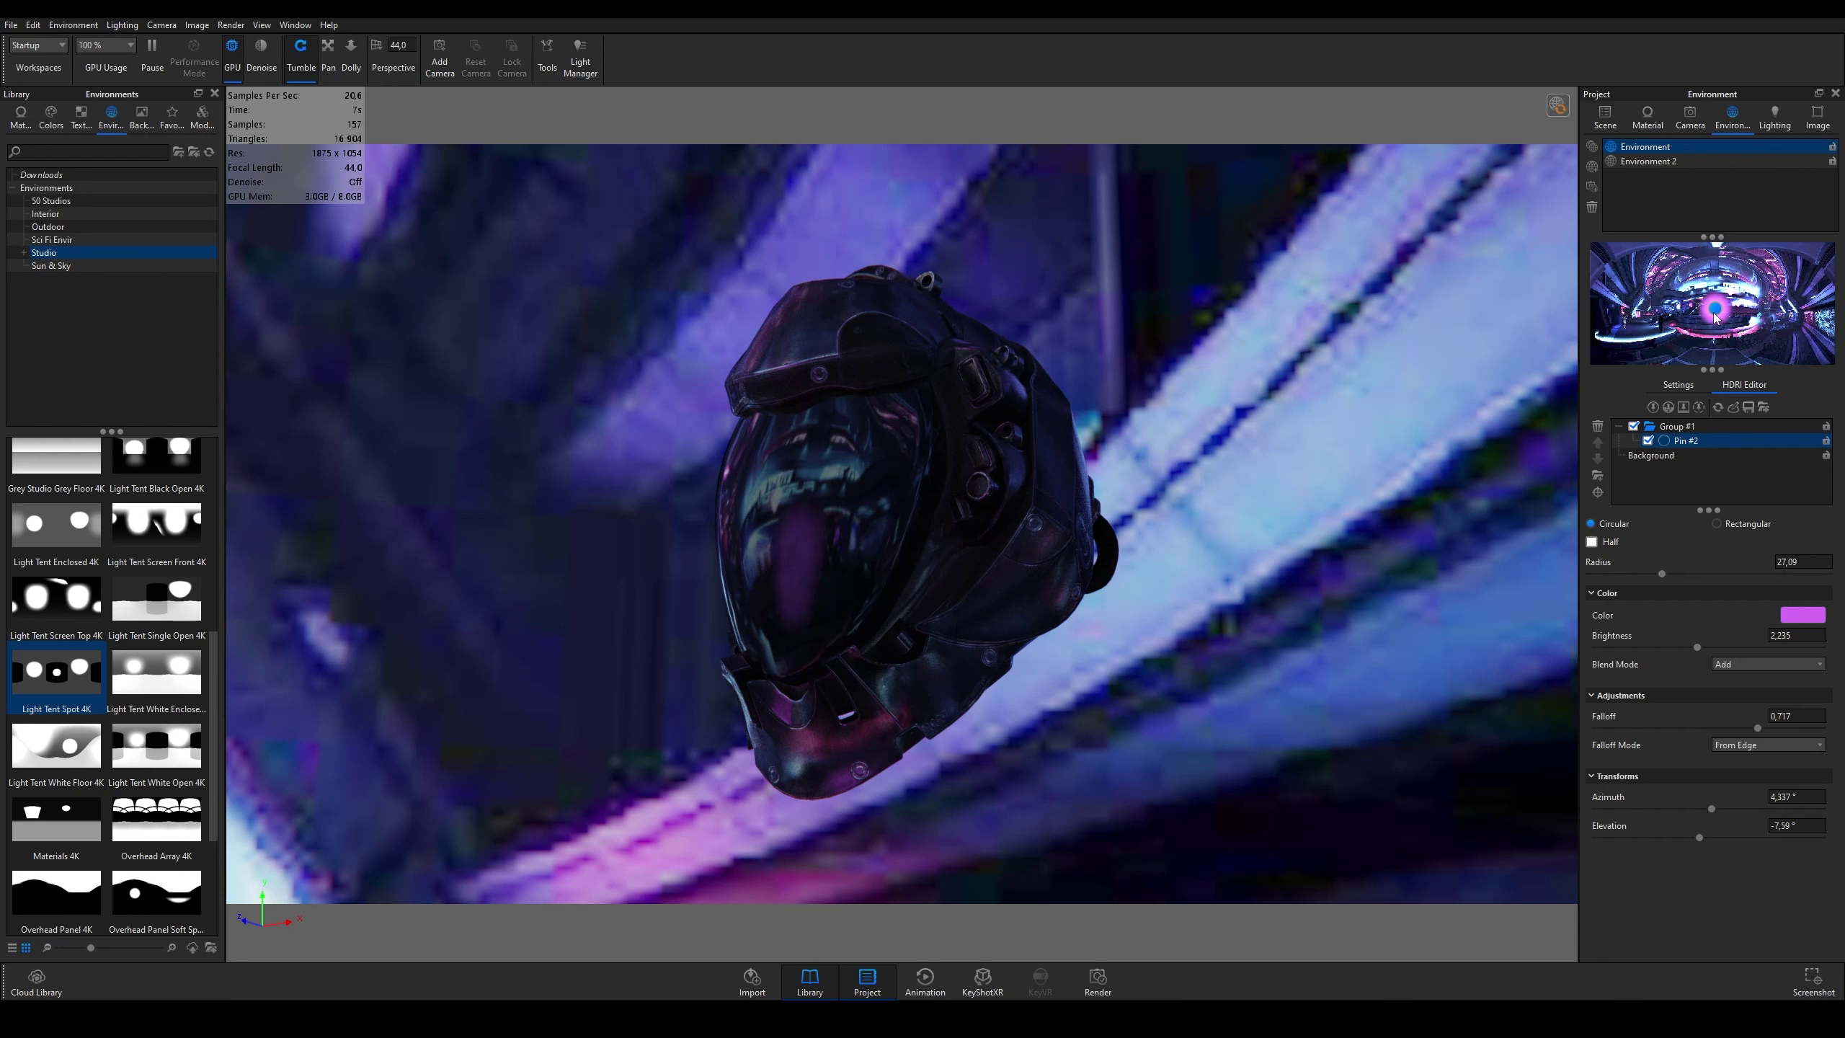
{"action": "mouse_move", "coordinate": [1716, 309]}
{"action": "left_mouse_down"}
{"action": "mouse_move", "coordinate": [1715, 342]}
{"action": "mouse_move", "coordinate": [1653, 362]}
{"action": "mouse_move", "coordinate": [1649, 312]}
{"action": "mouse_move", "coordinate": [1632, 309]}
{"action": "mouse_move", "coordinate": [1651, 315]}
{"action": "left_mouse_up"}
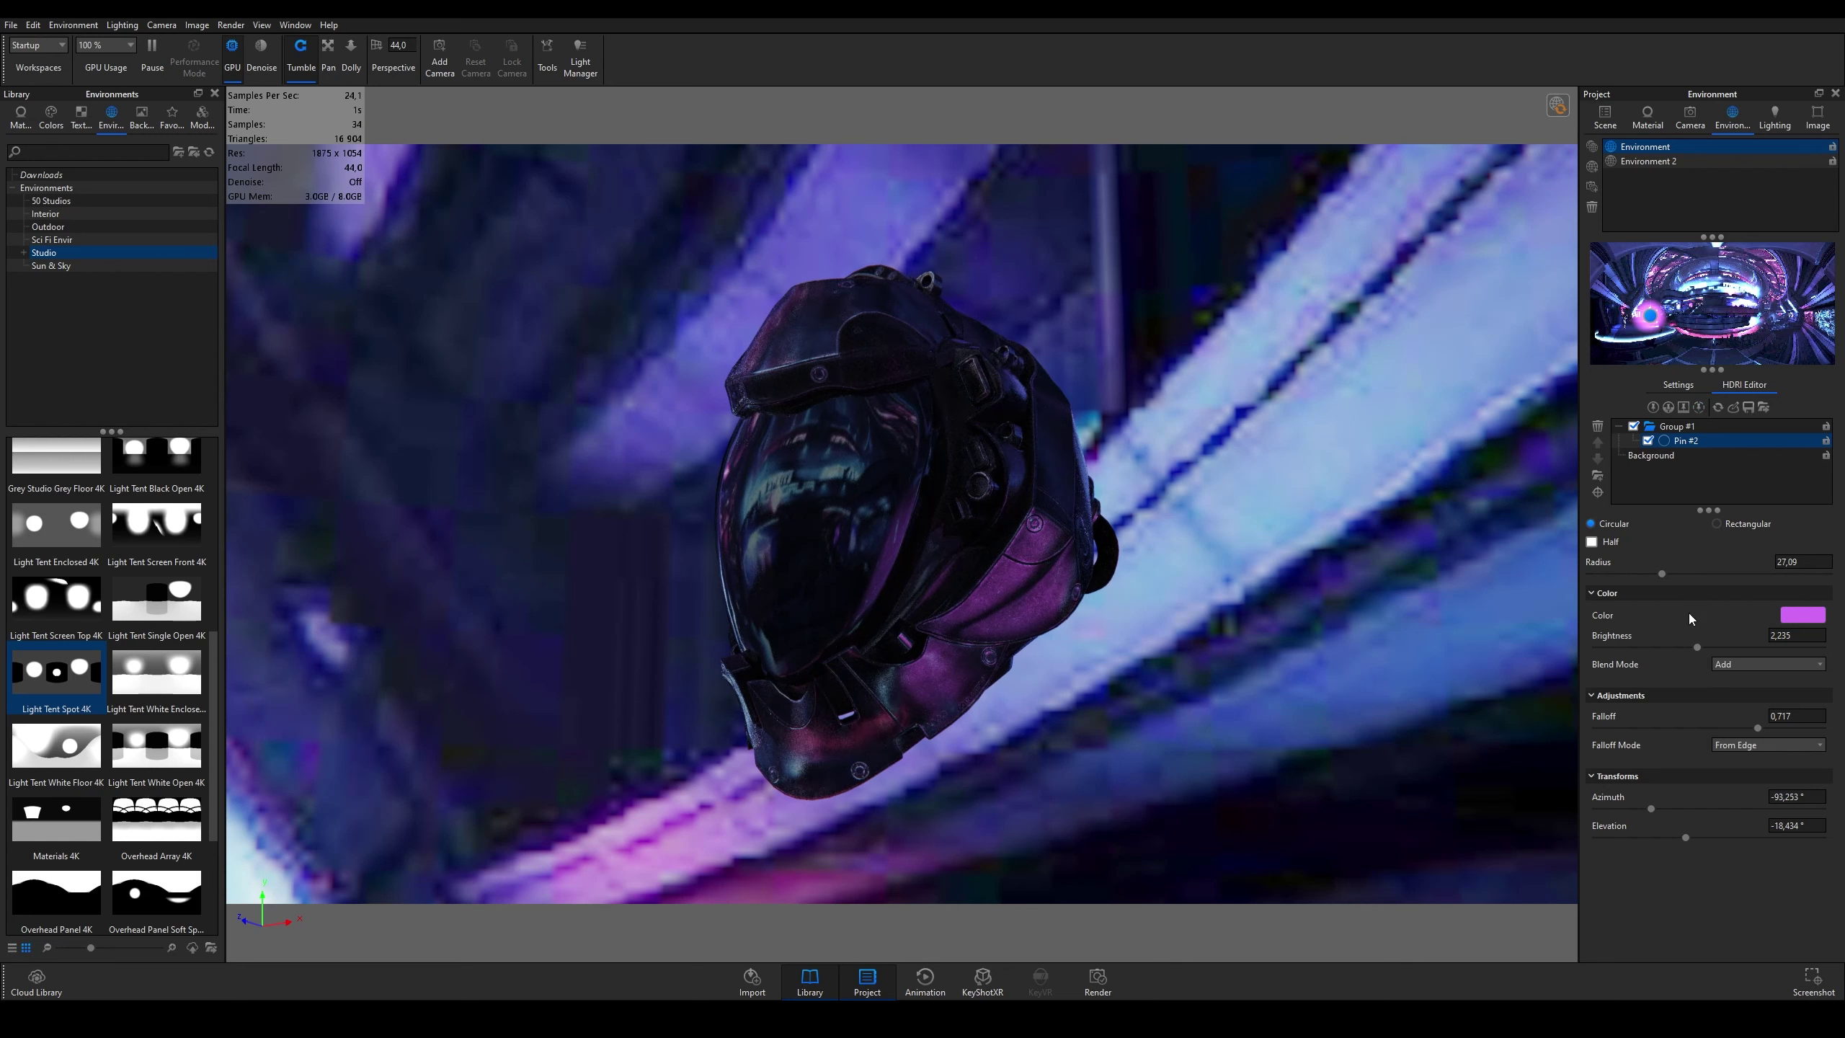
{"action": "mouse_move", "coordinate": [1698, 646]}
{"action": "left_mouse_down"}
{"action": "mouse_move", "coordinate": [1609, 641]}
{"action": "mouse_move", "coordinate": [1636, 643]}
{"action": "left_mouse_up"}
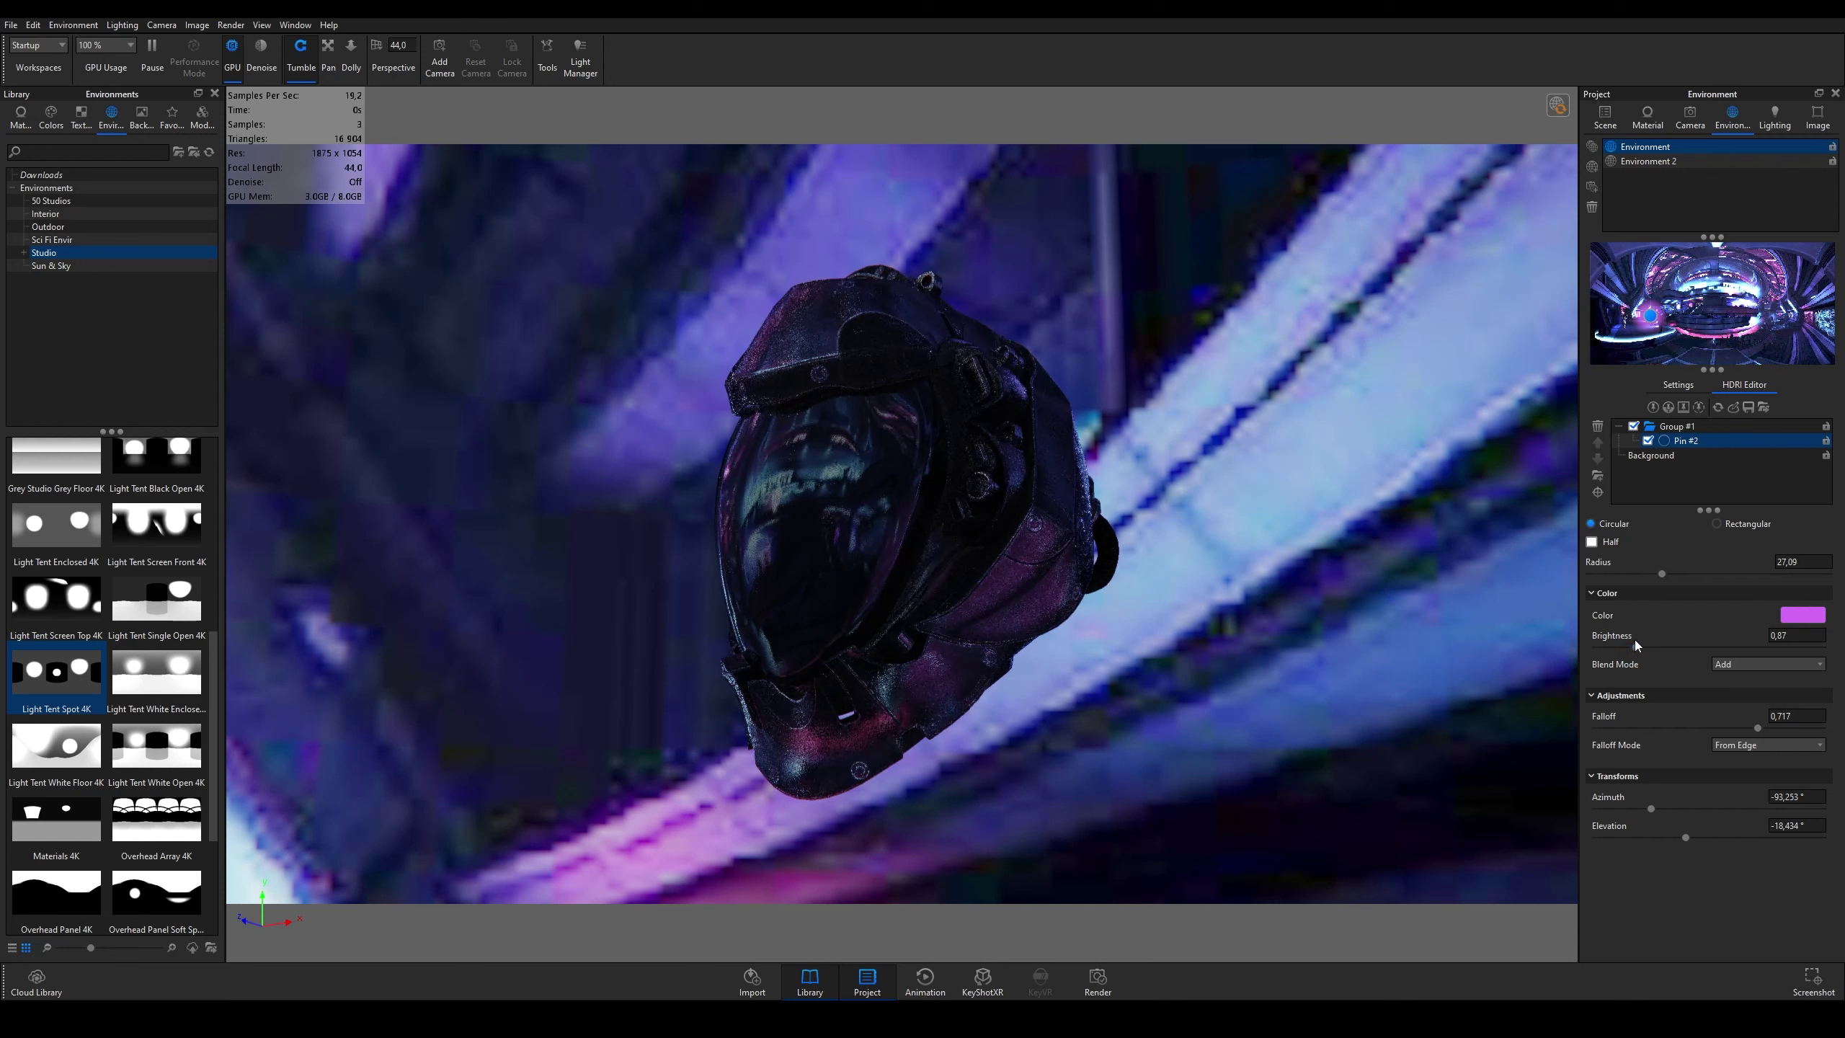
Step: Recolour the pin with a lavender eyedropper-sampled from the render, keeping RGB colour space
{"action": "left_click", "coordinate": [1798, 617]}
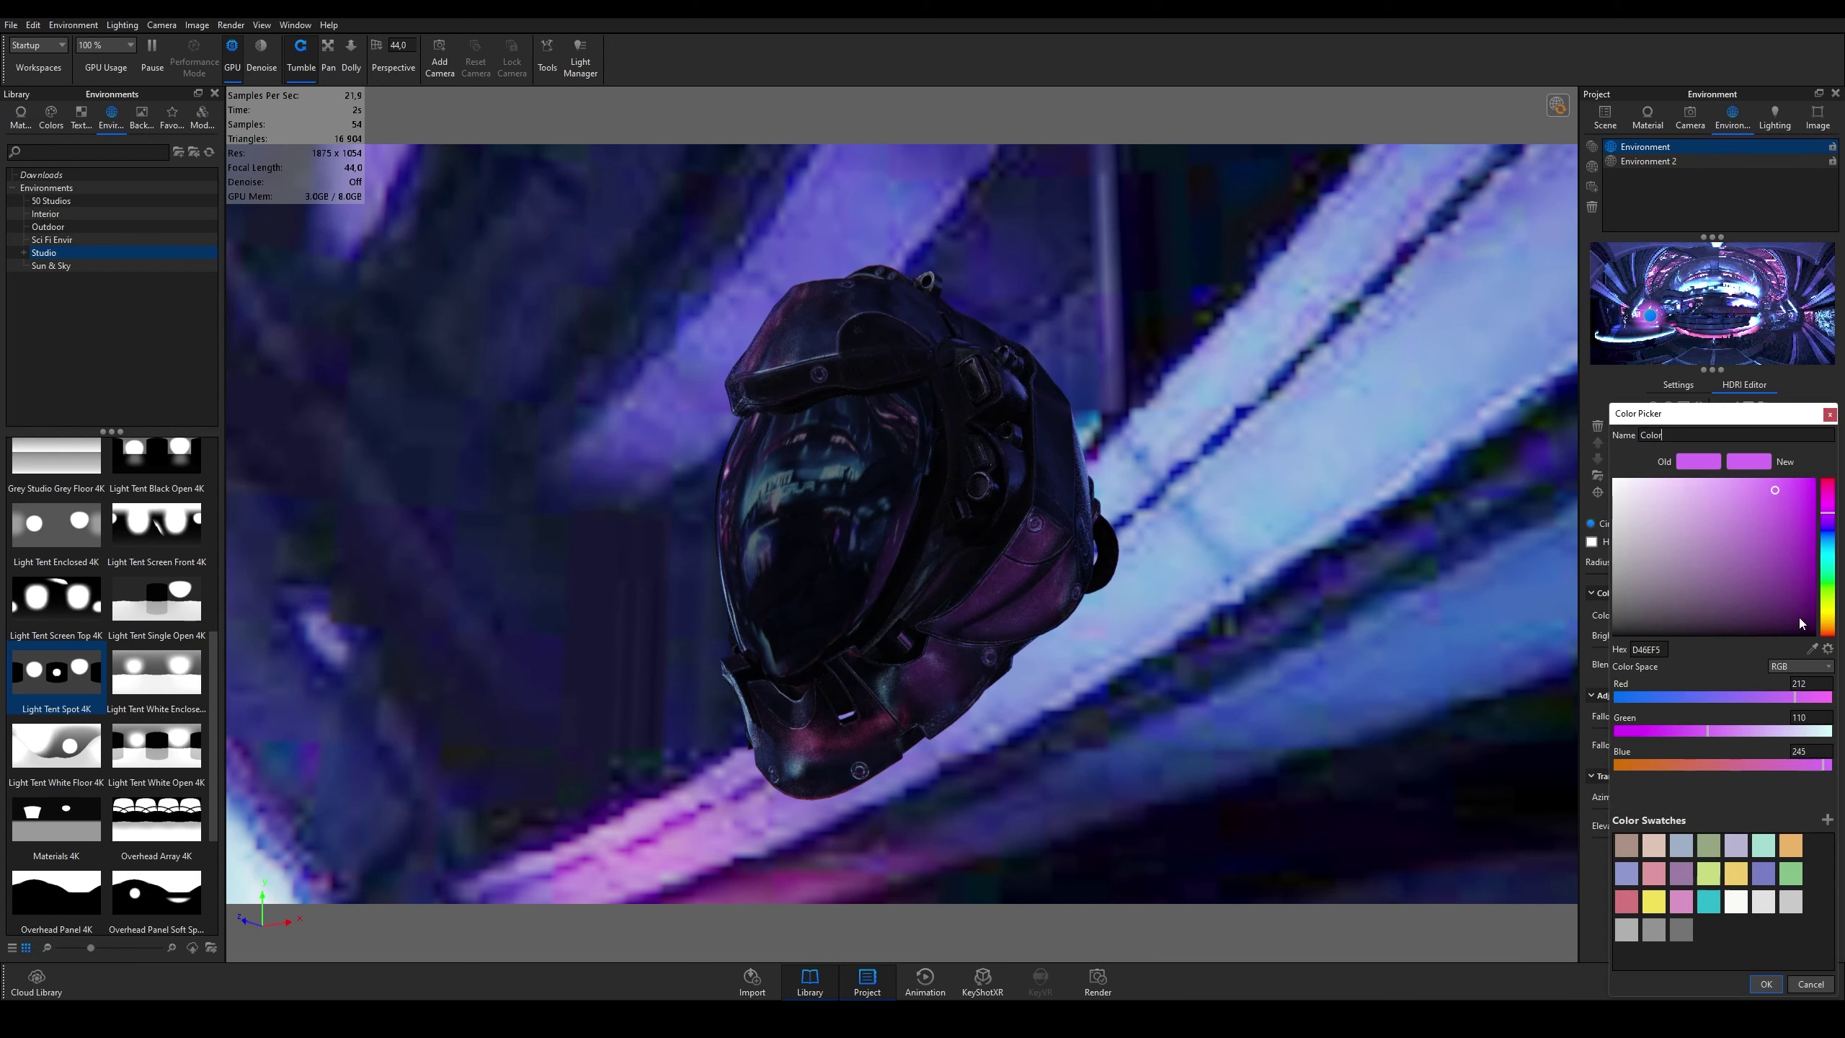
{"action": "left_click", "coordinate": [1812, 648]}
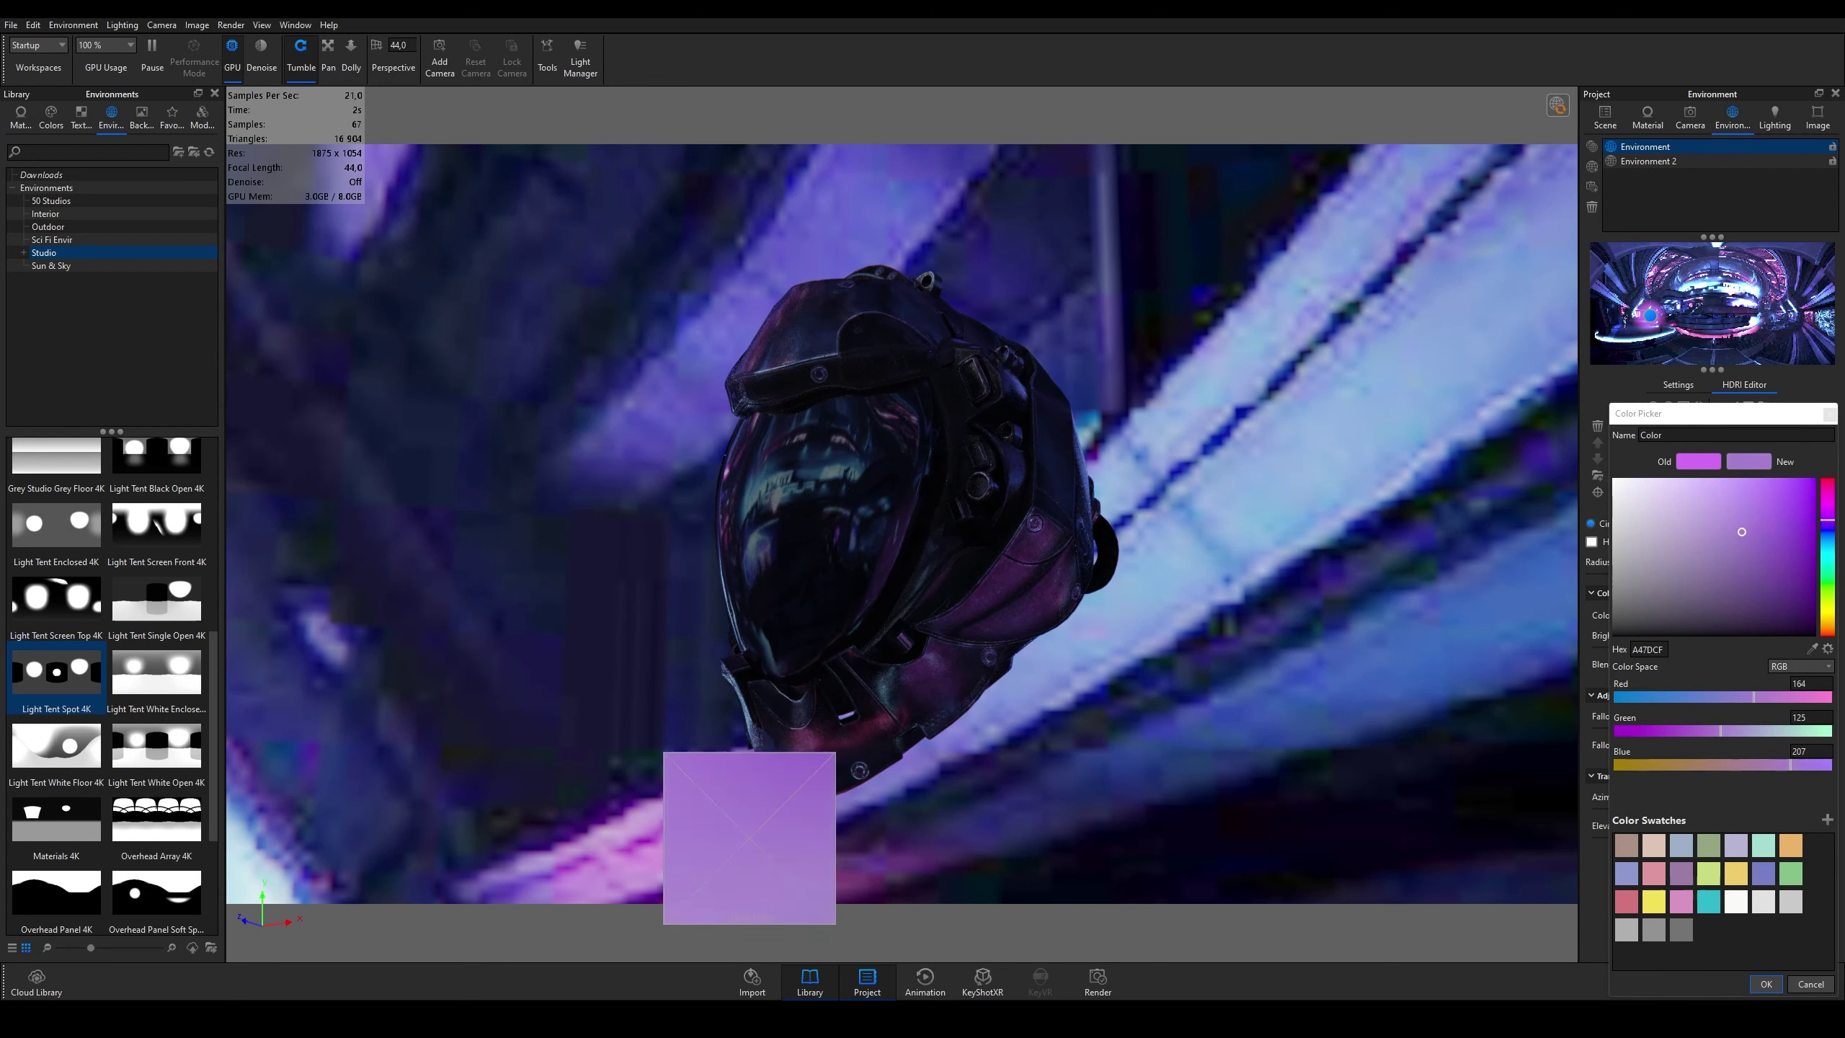
{"action": "left_click", "coordinate": [749, 838]}
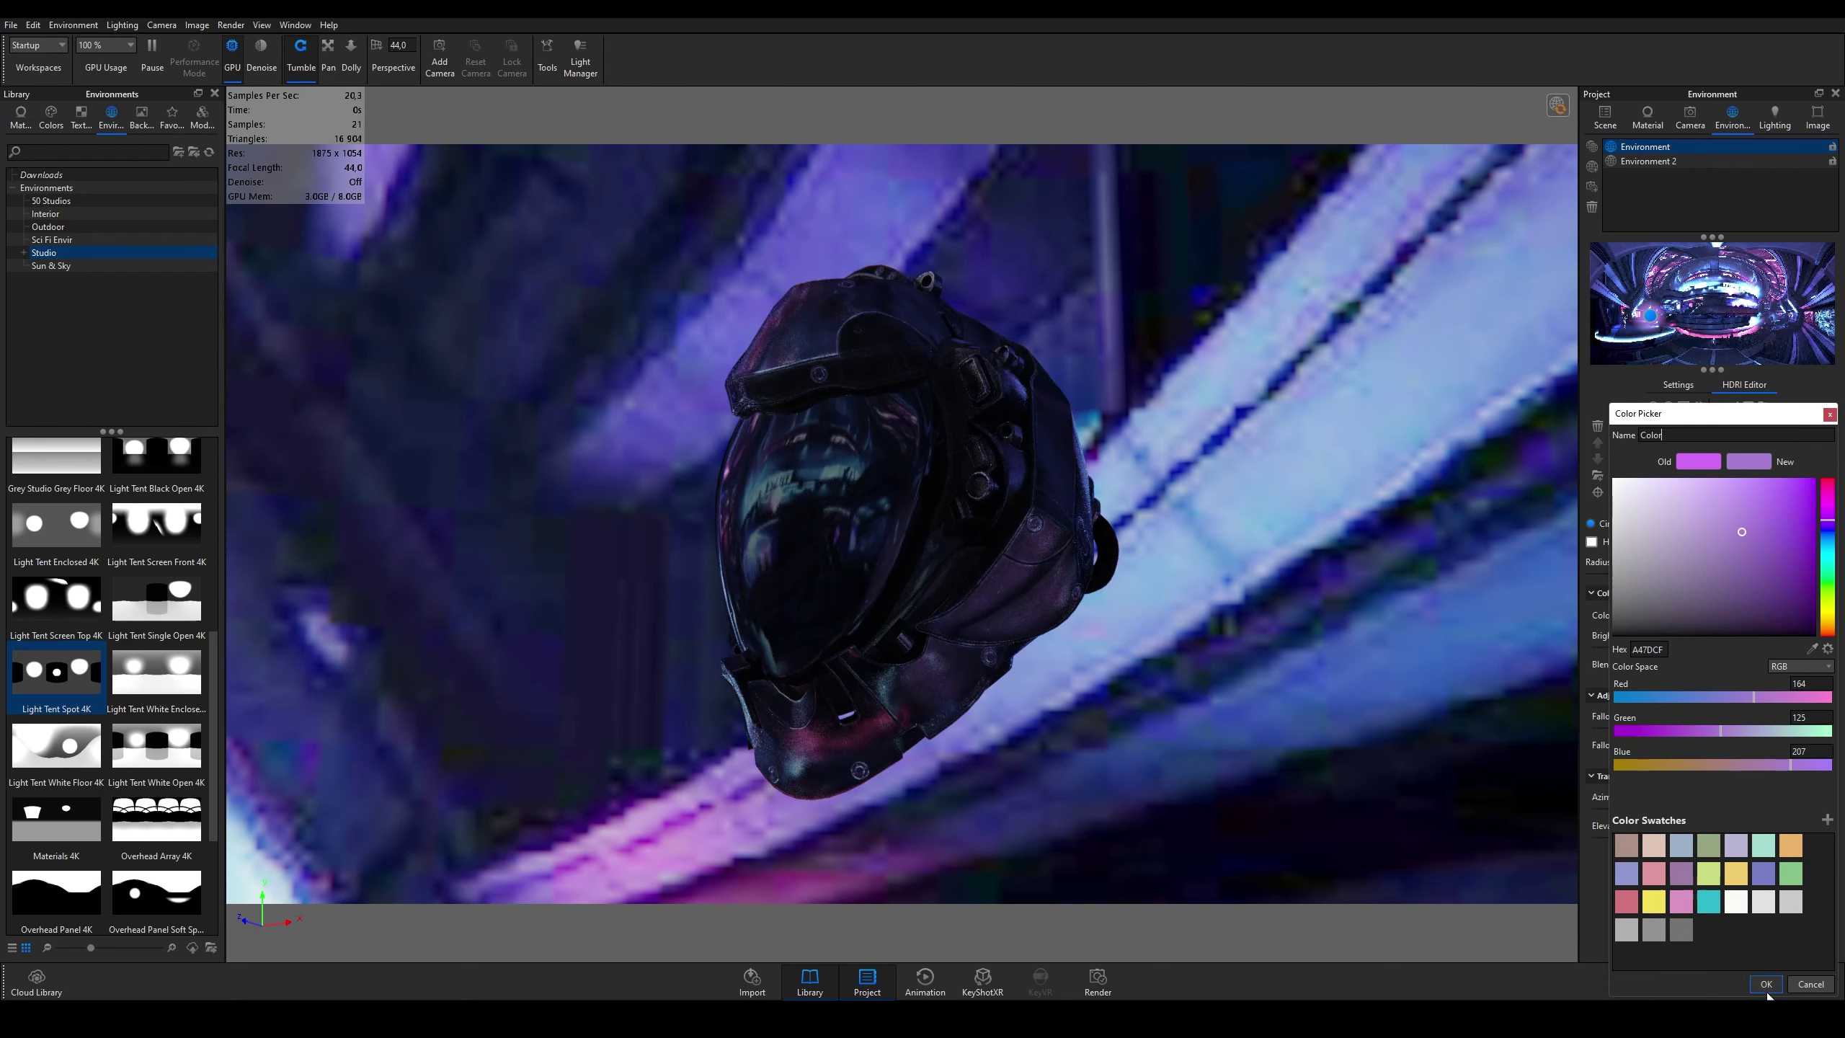
{"action": "left_click", "coordinate": [1786, 668]}
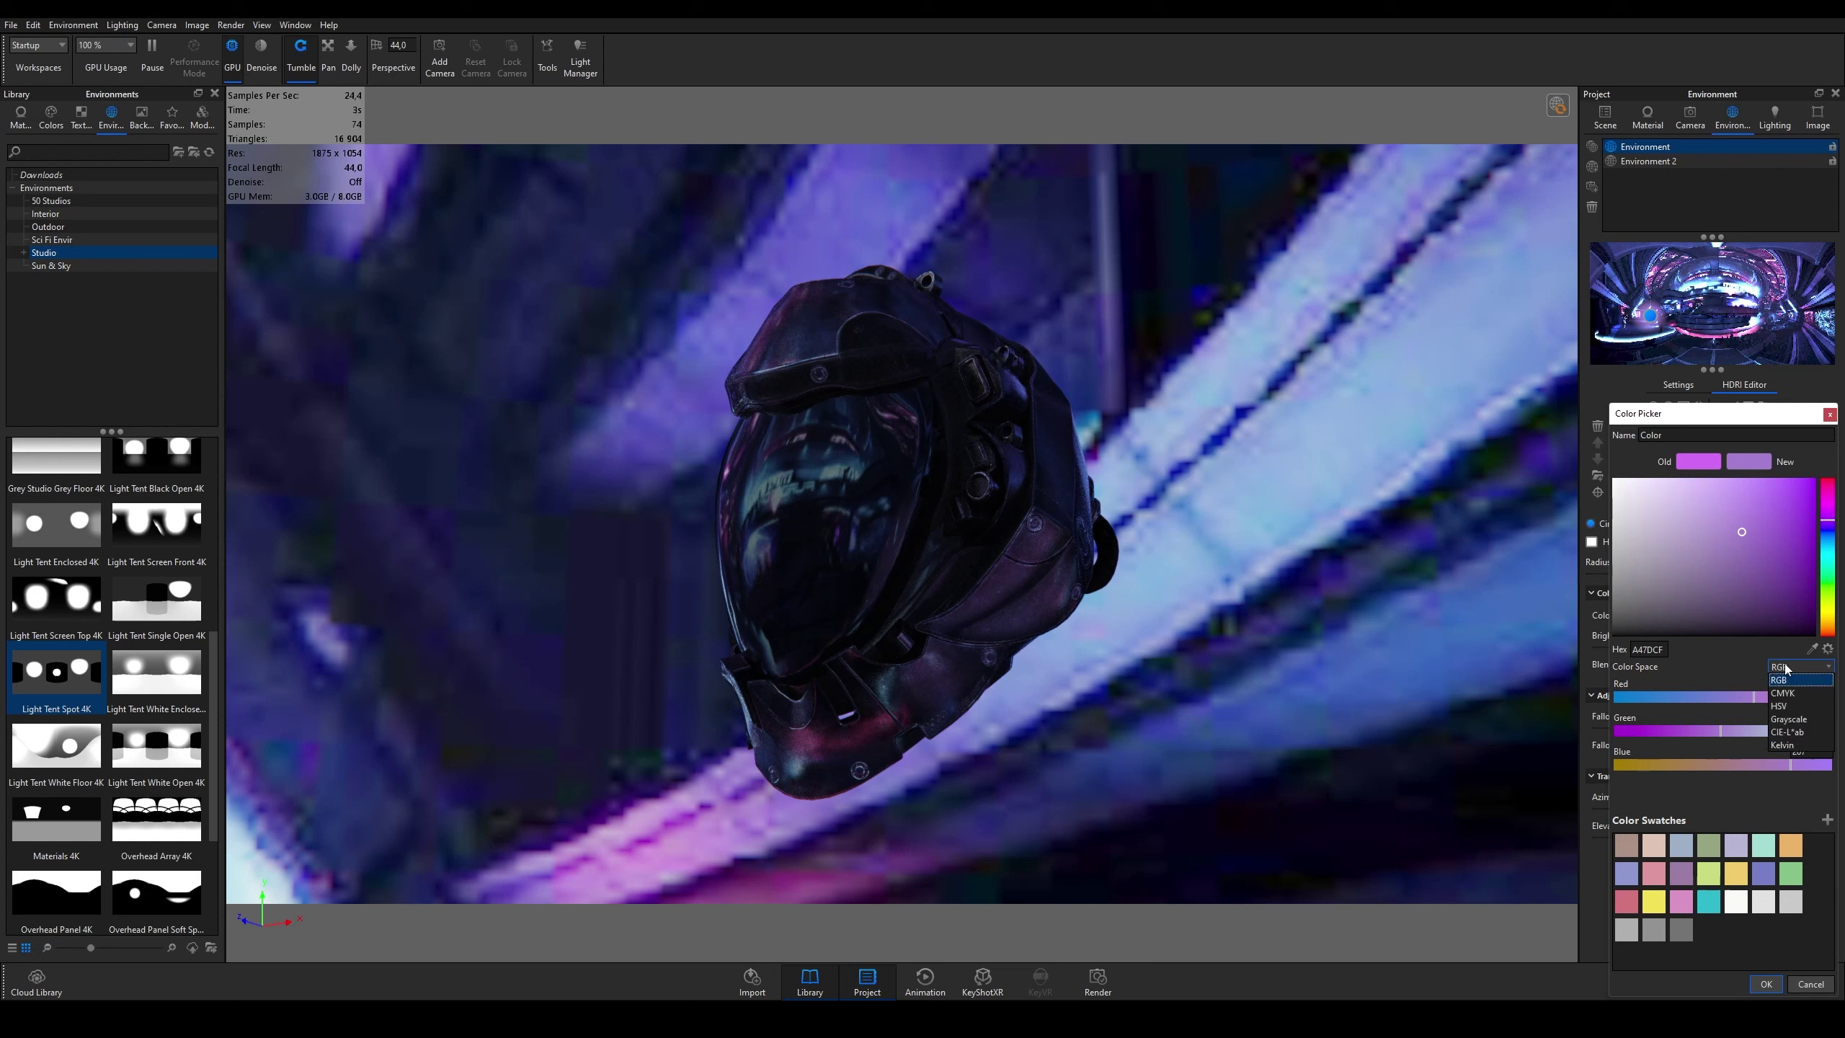
{"action": "left_click", "coordinate": [1811, 680]}
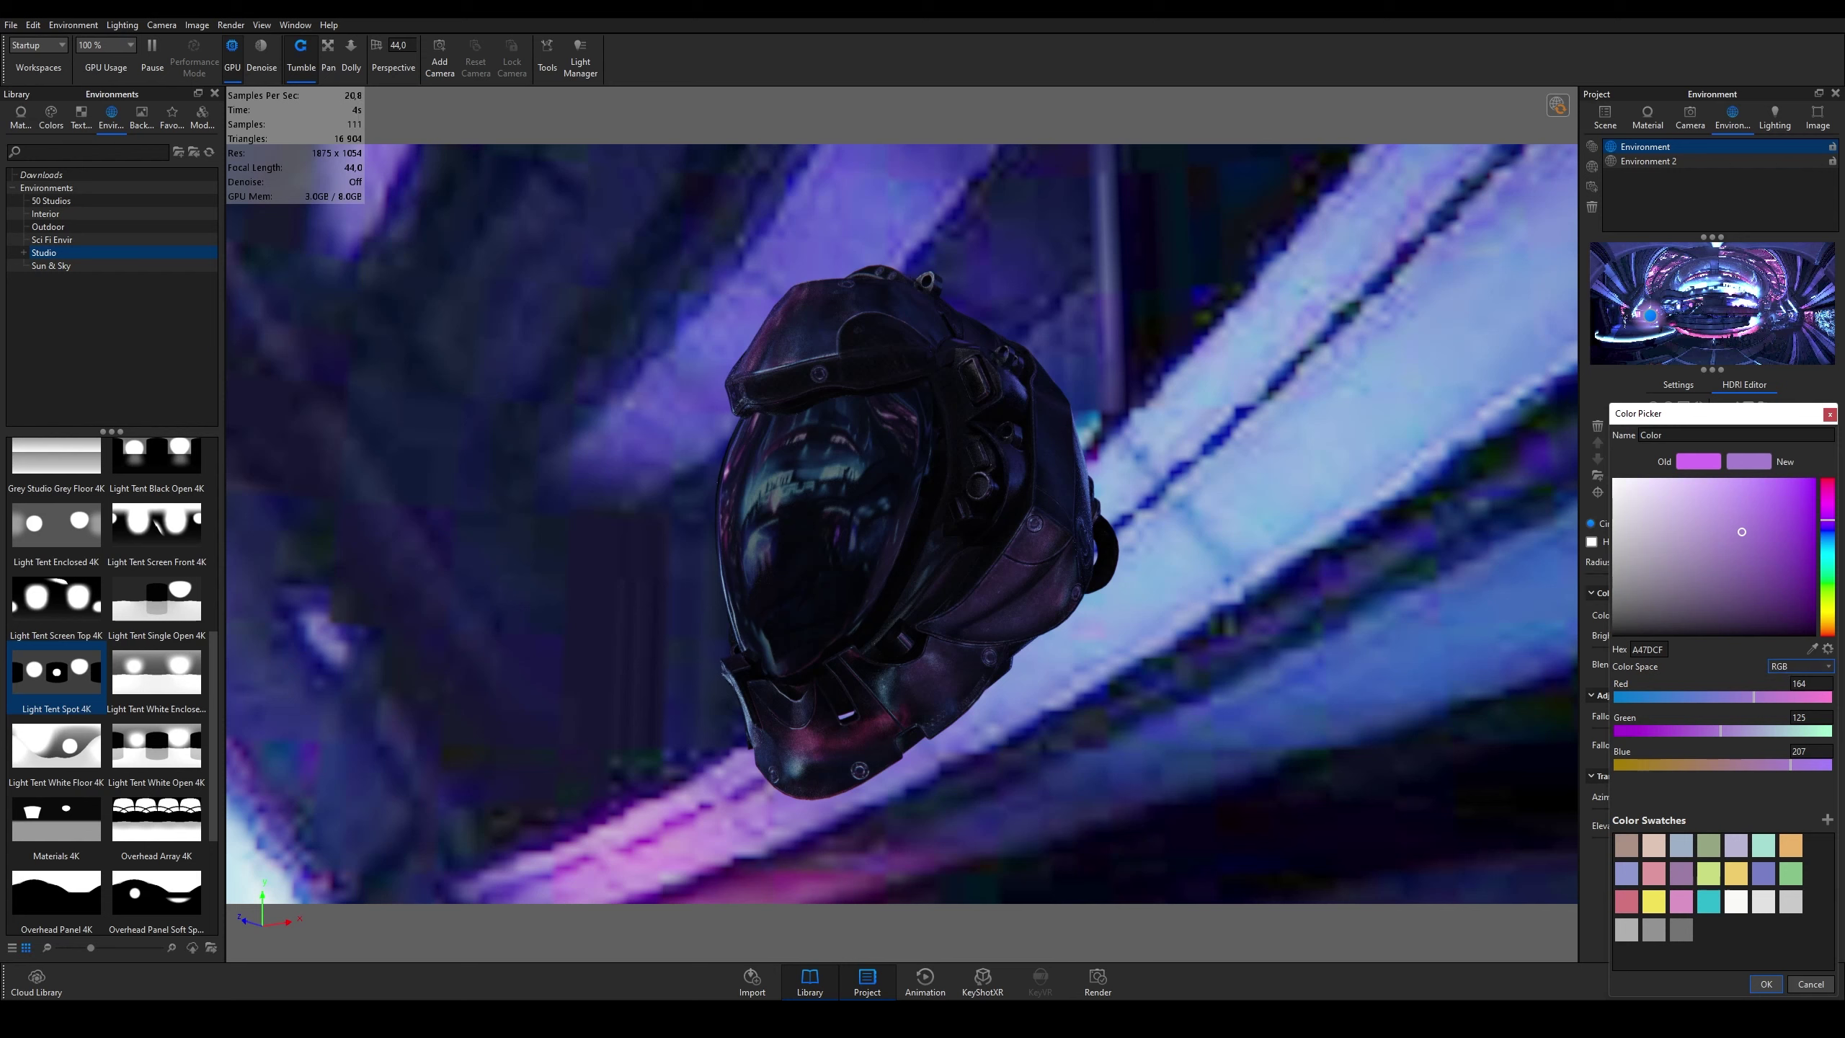
{"action": "left_click", "coordinate": [1766, 983]}
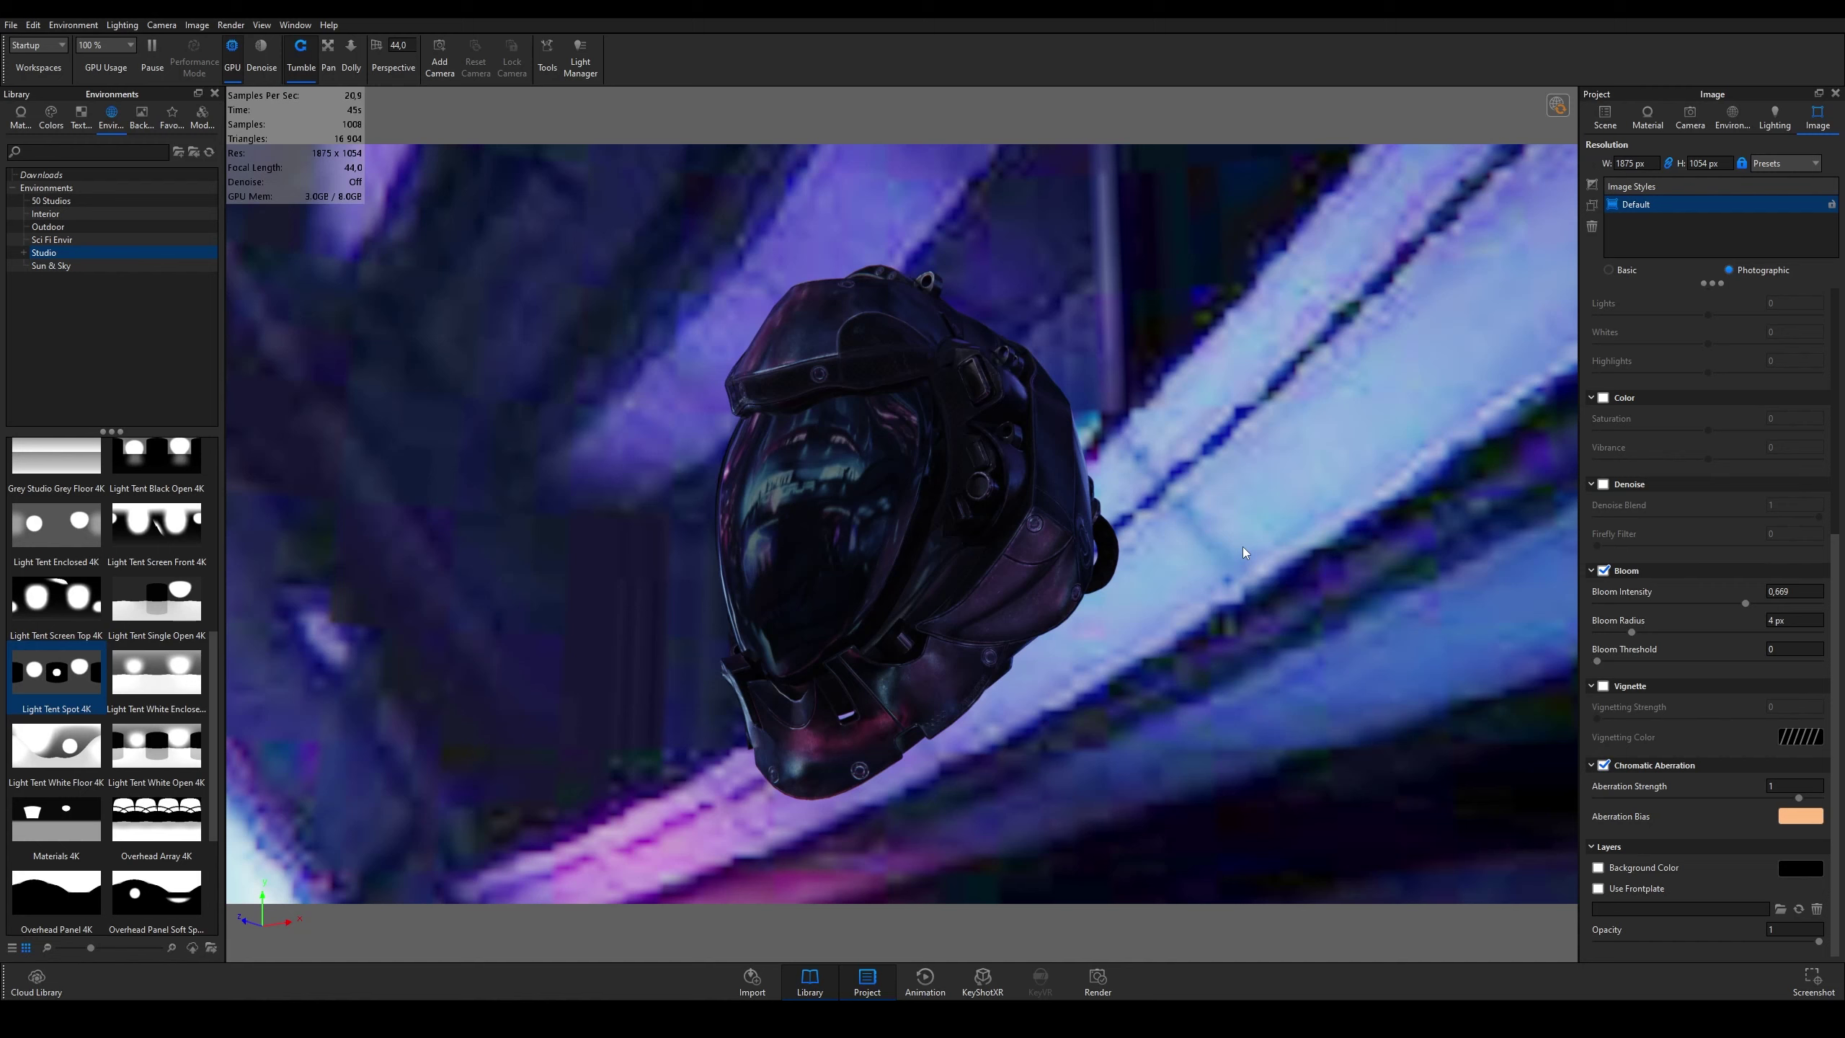
Step: Apply the 16:10 resolution preset and set width 1875 so height becomes 1172 px
{"action": "left_click", "coordinate": [1786, 166]}
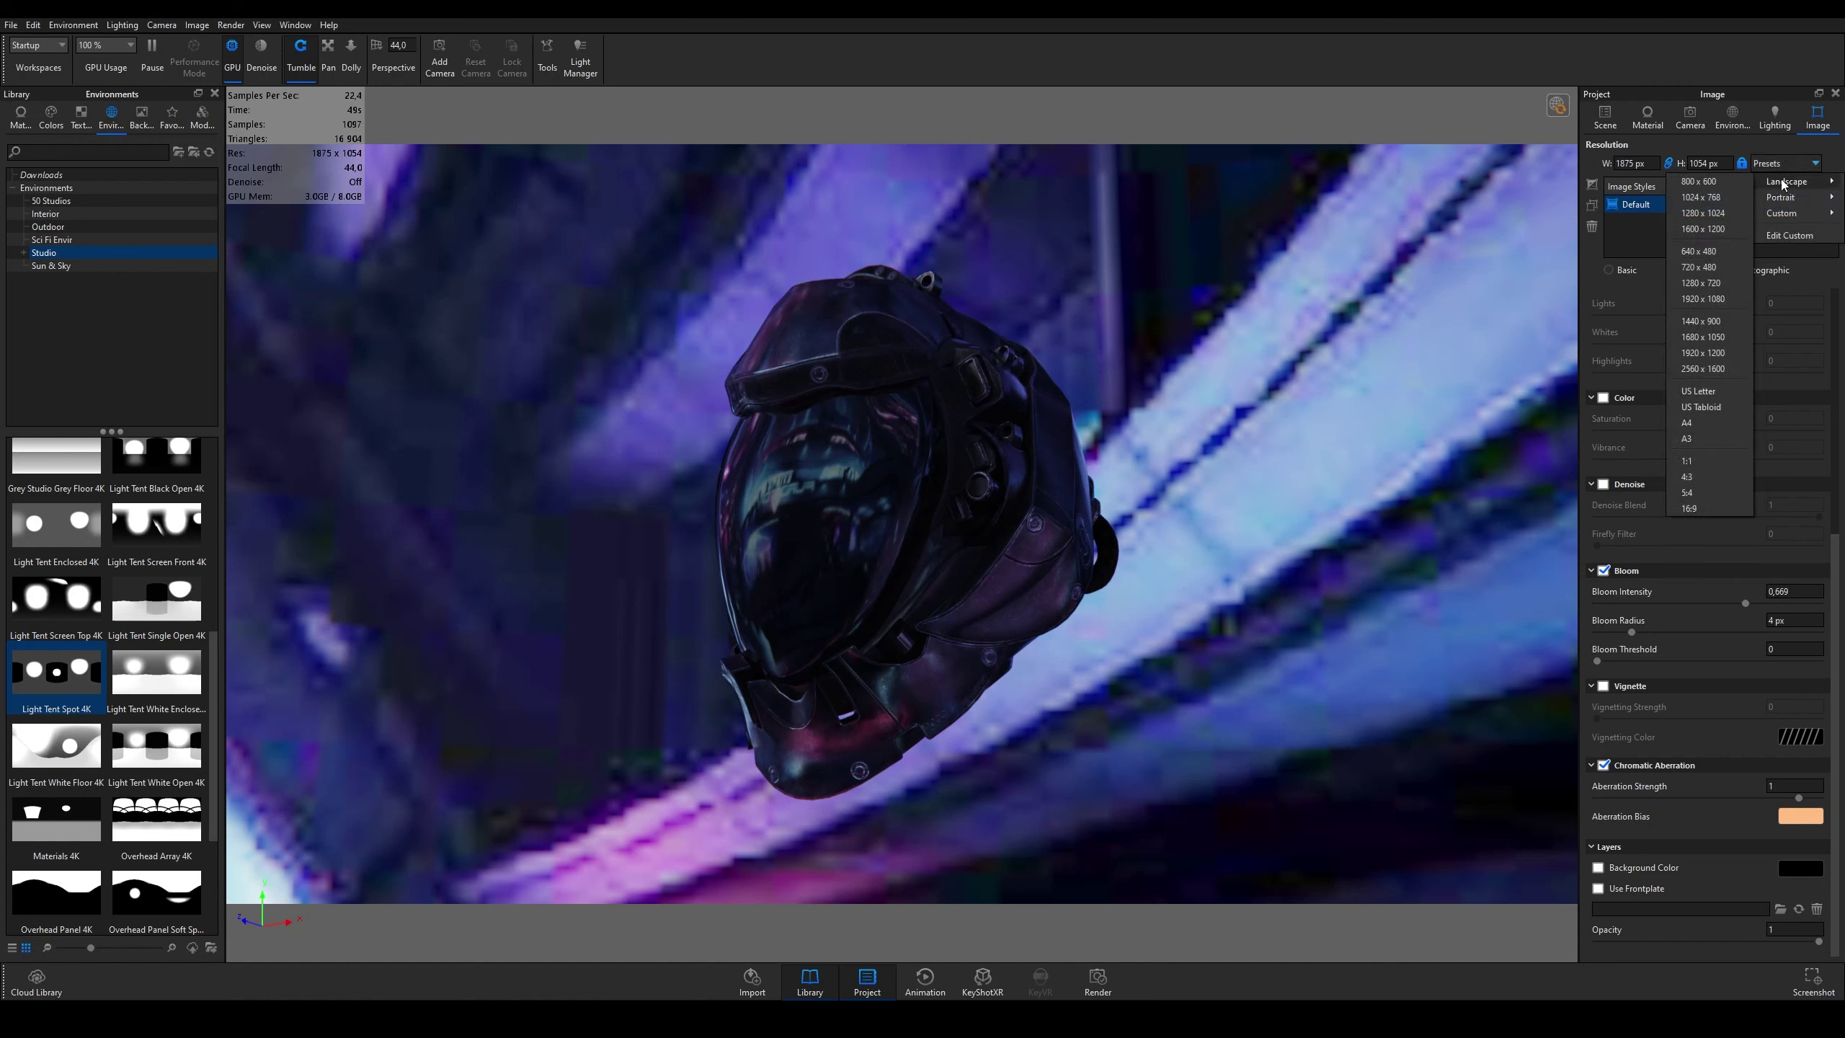
{"action": "mouse_move", "coordinate": [1787, 182]}
{"action": "left_click", "coordinate": [1704, 368]}
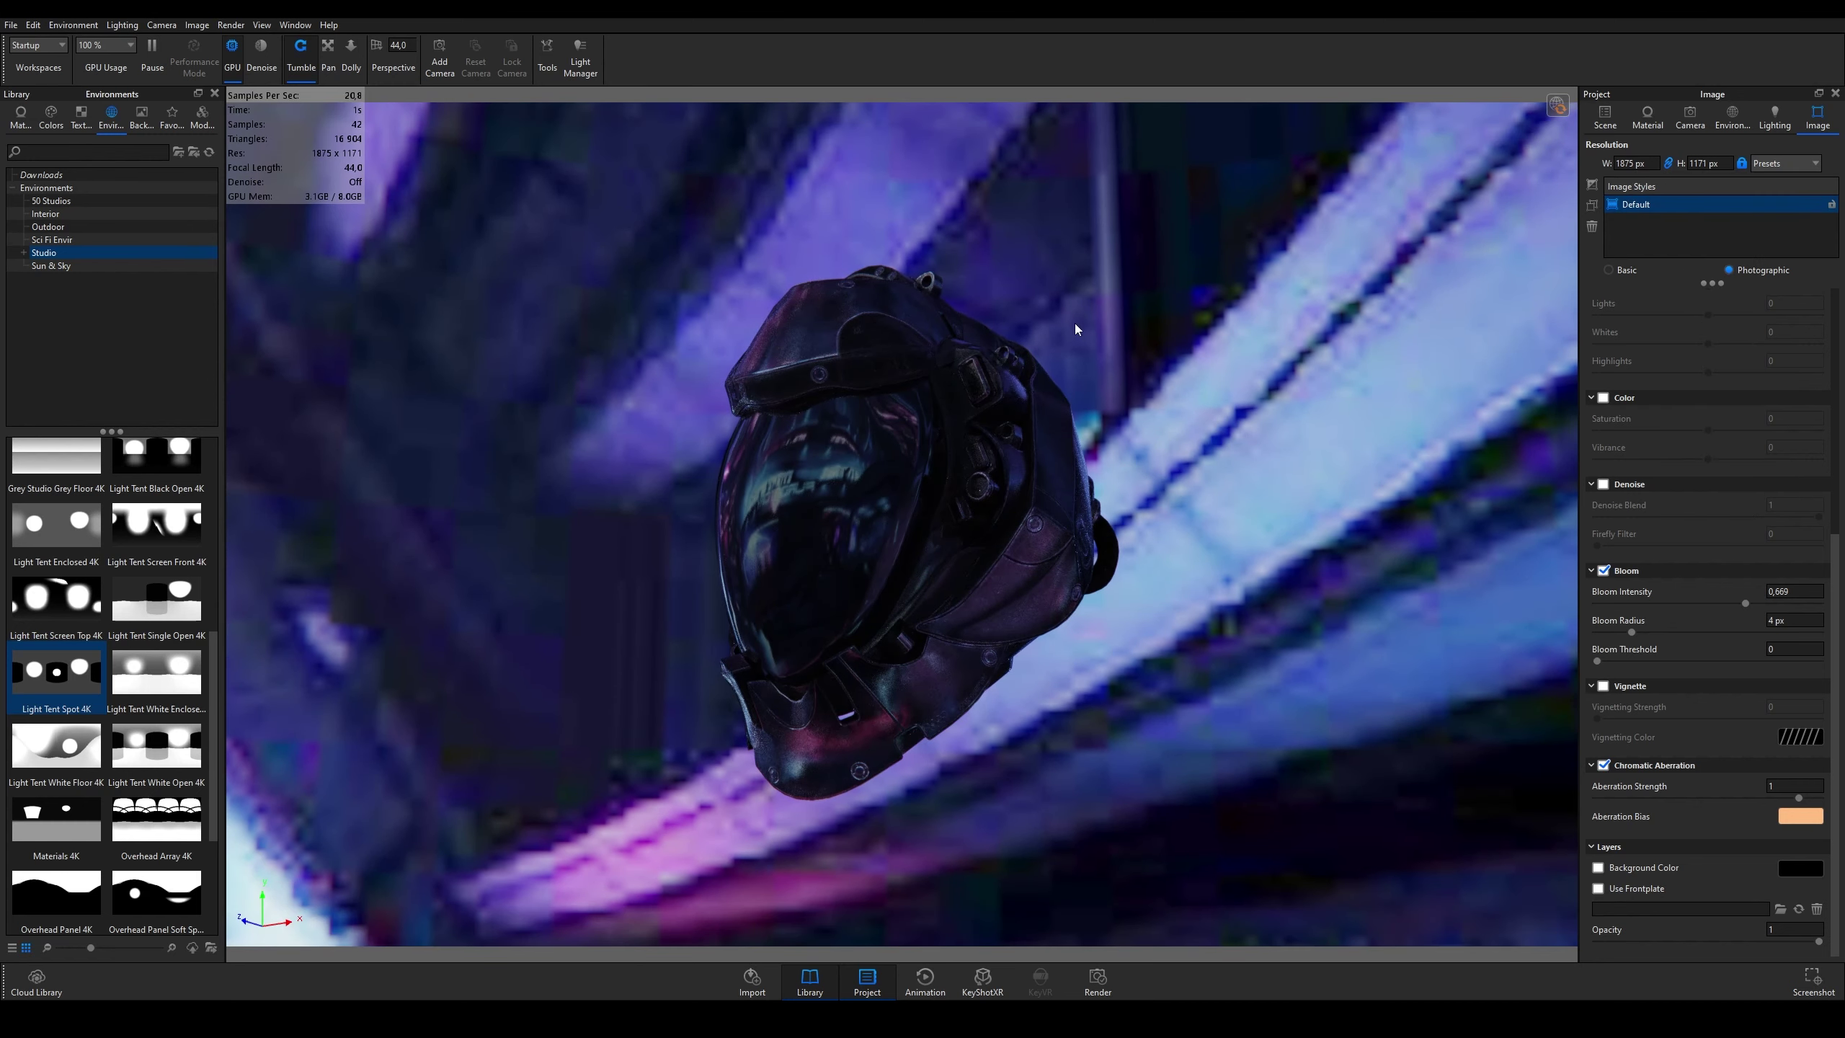
{"action": "double_click", "coordinate": [1653, 163]}
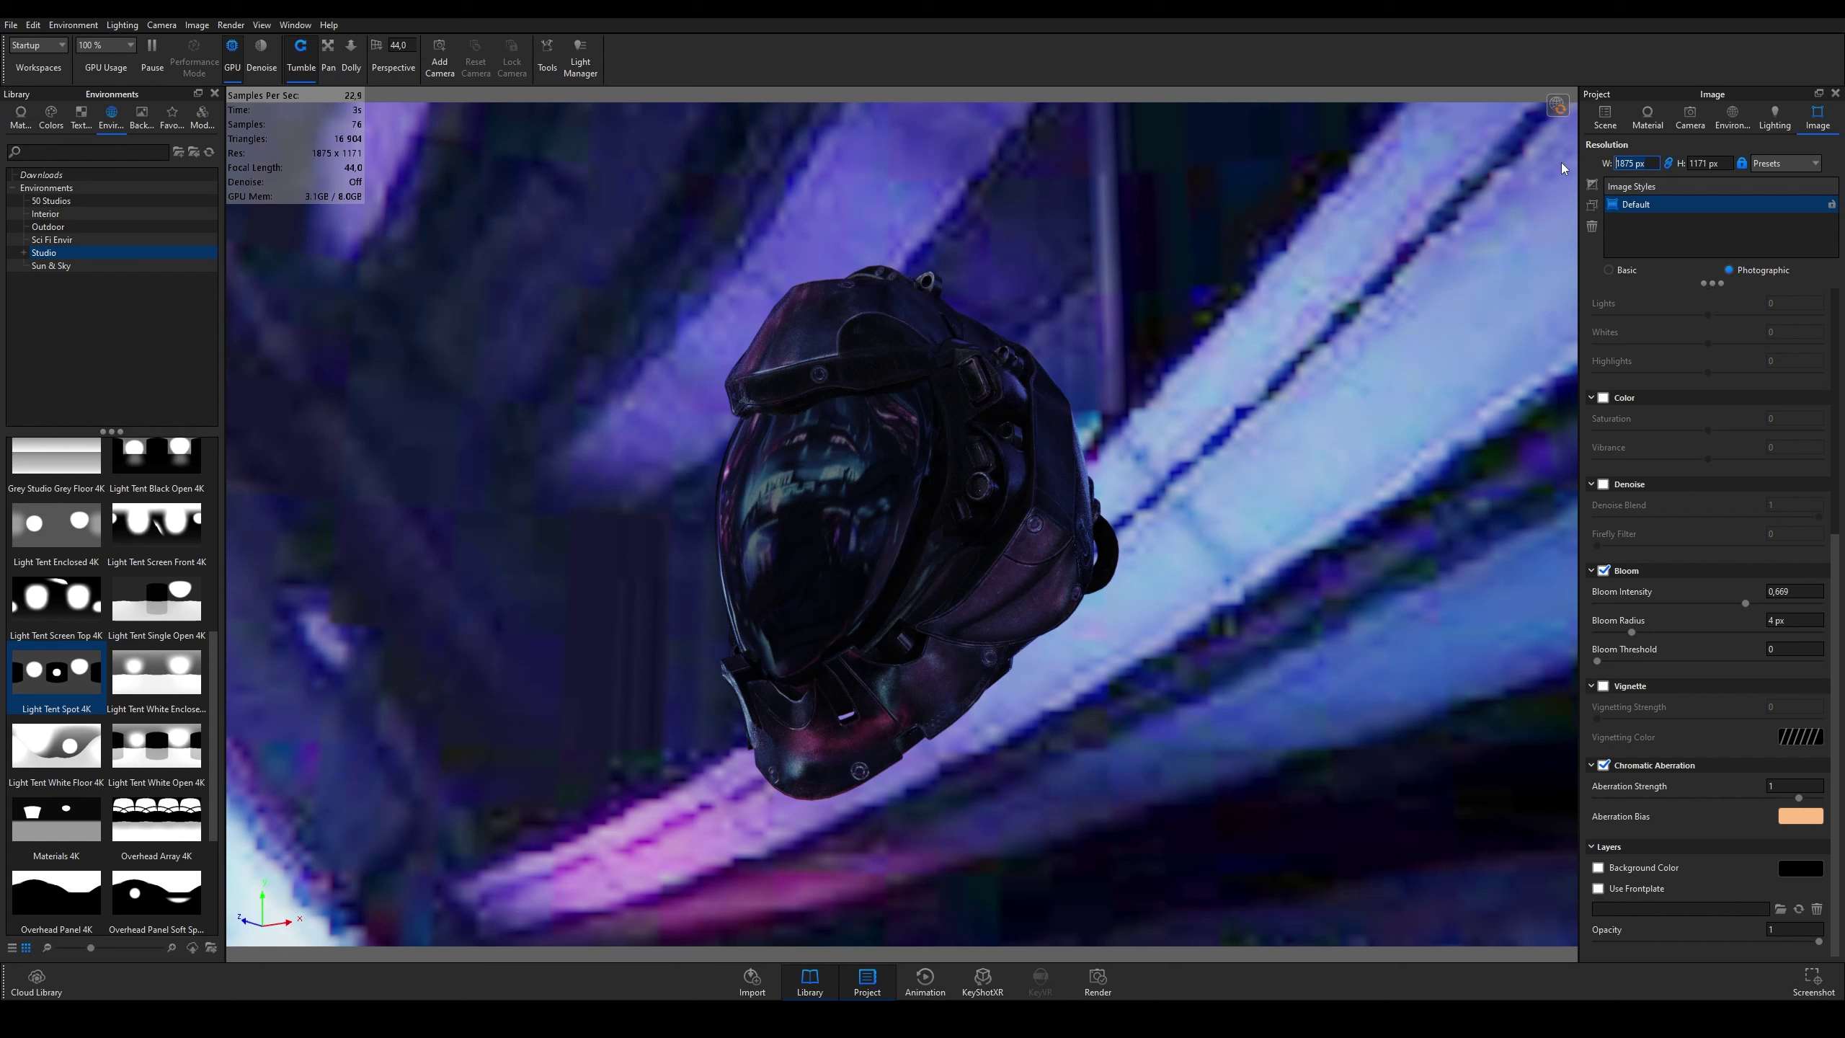
{"action": "left_click", "coordinate": [1701, 242]}
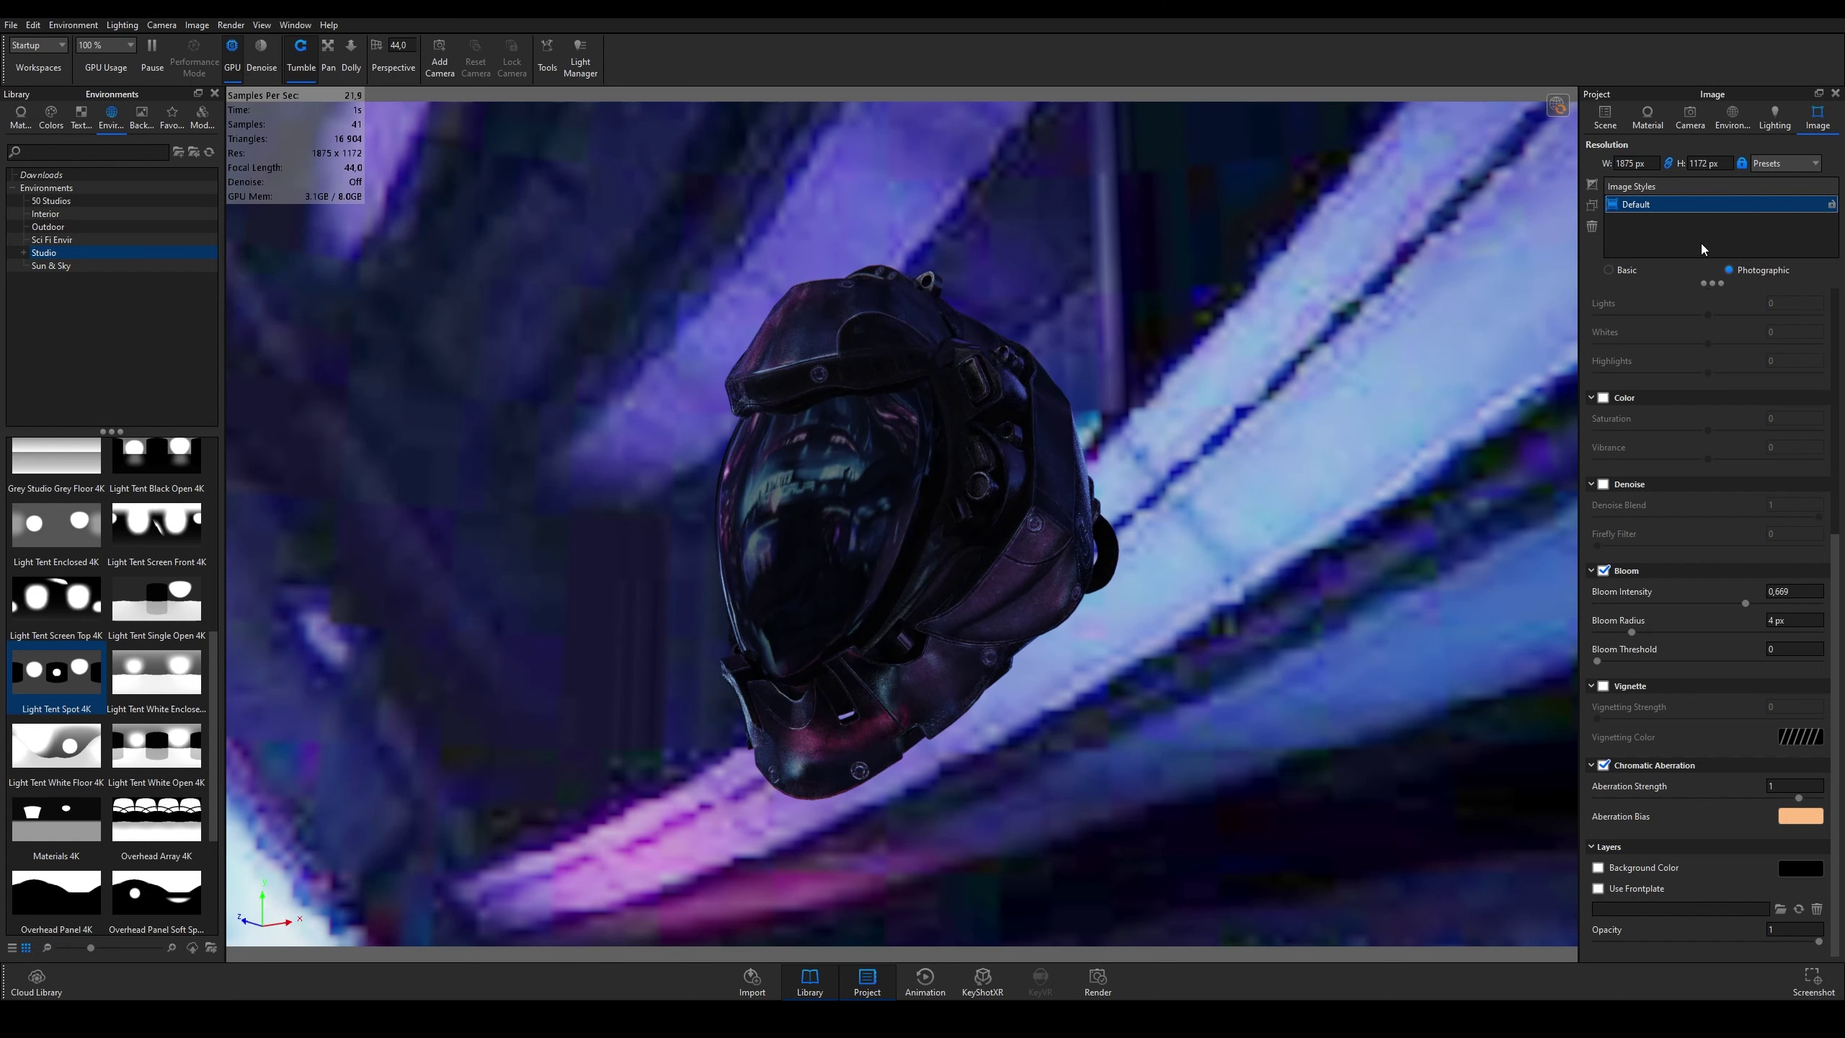
Step: Compare the Basic and Photographic image styles, settling on Basic
{"action": "left_click", "coordinate": [1628, 271]}
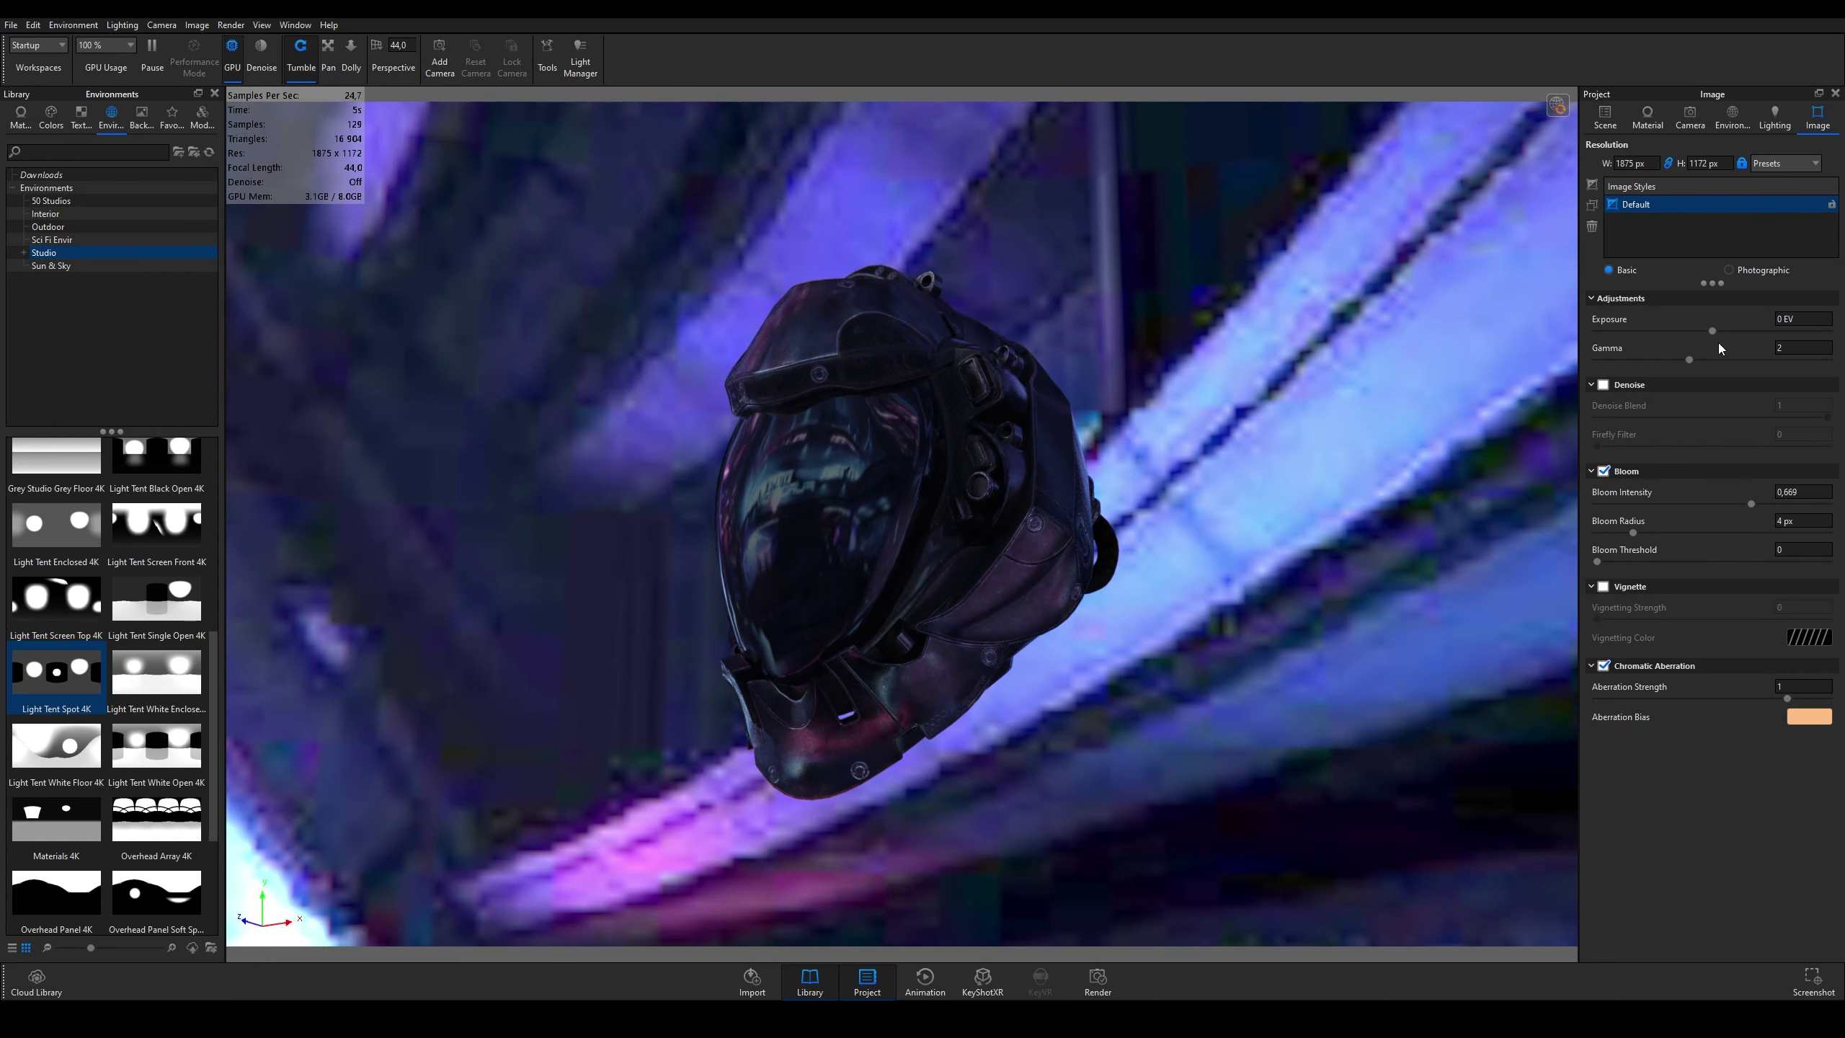
{"action": "left_click", "coordinate": [1733, 269]}
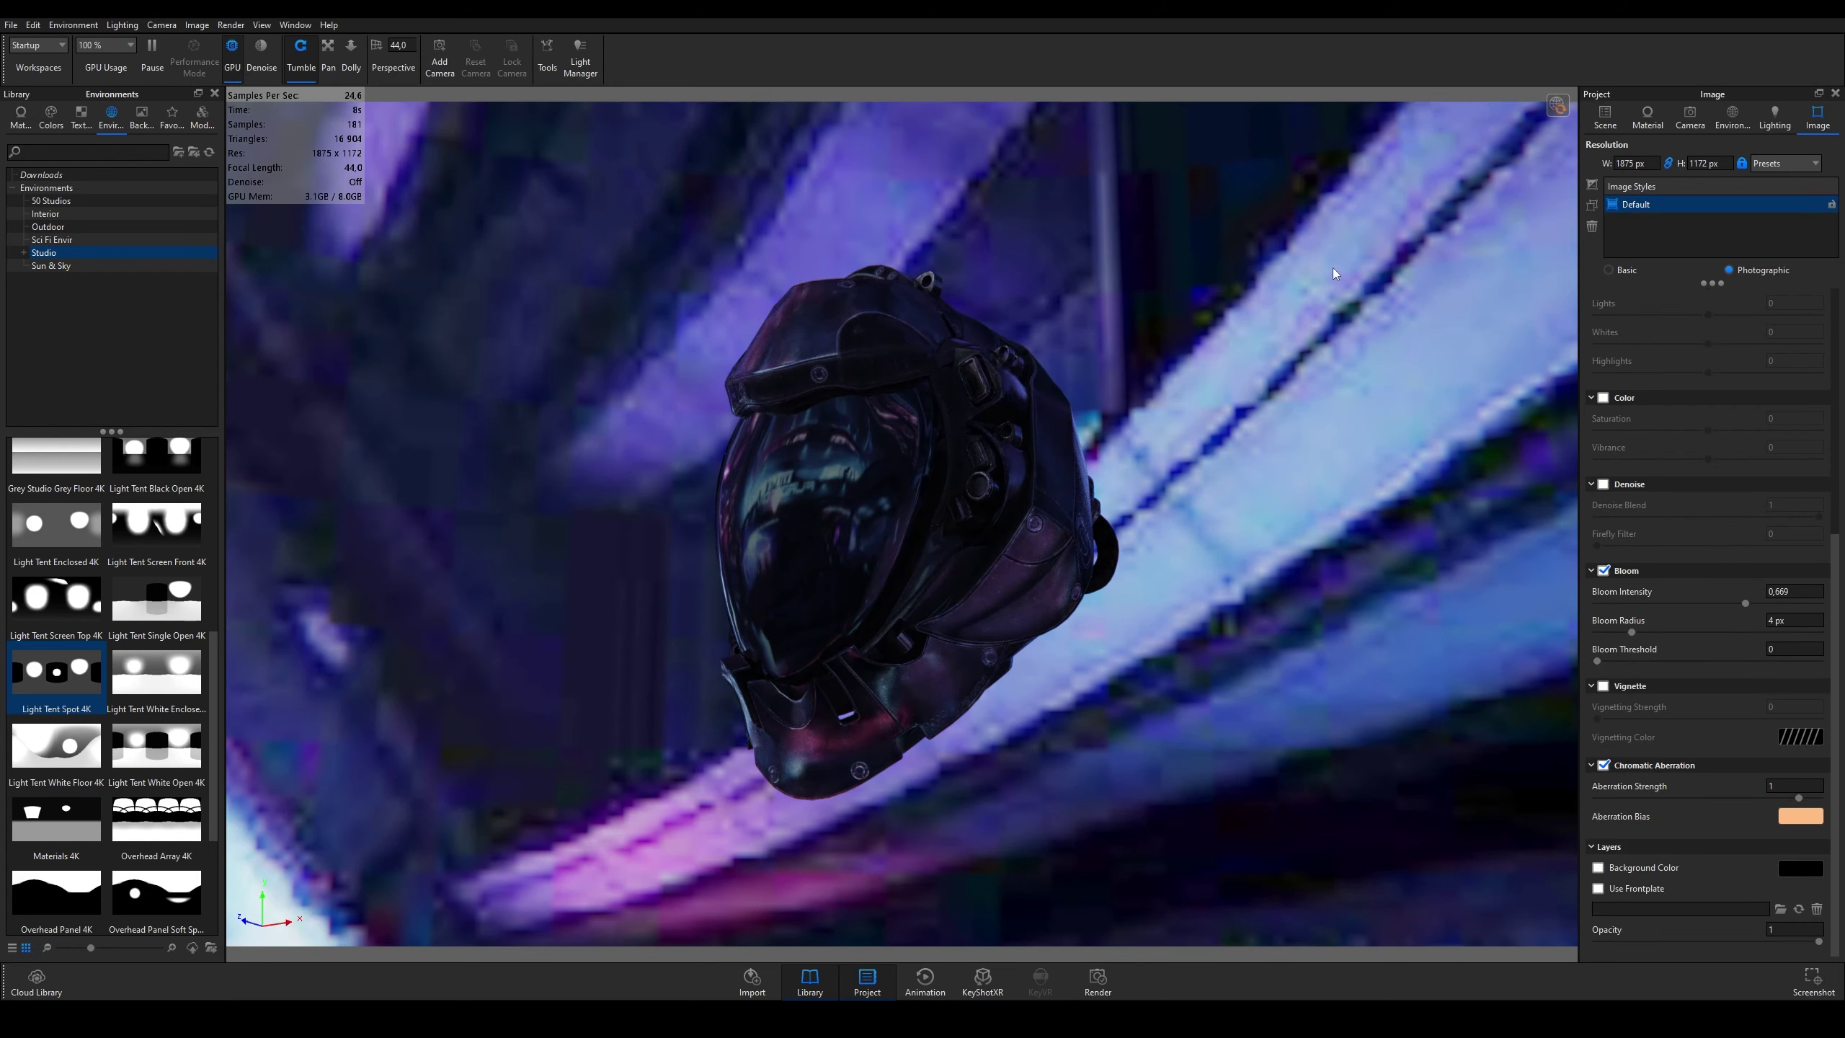
{"action": "left_click_drag", "start_coordinate": [1095, 413], "coordinate": [1159, 393]}
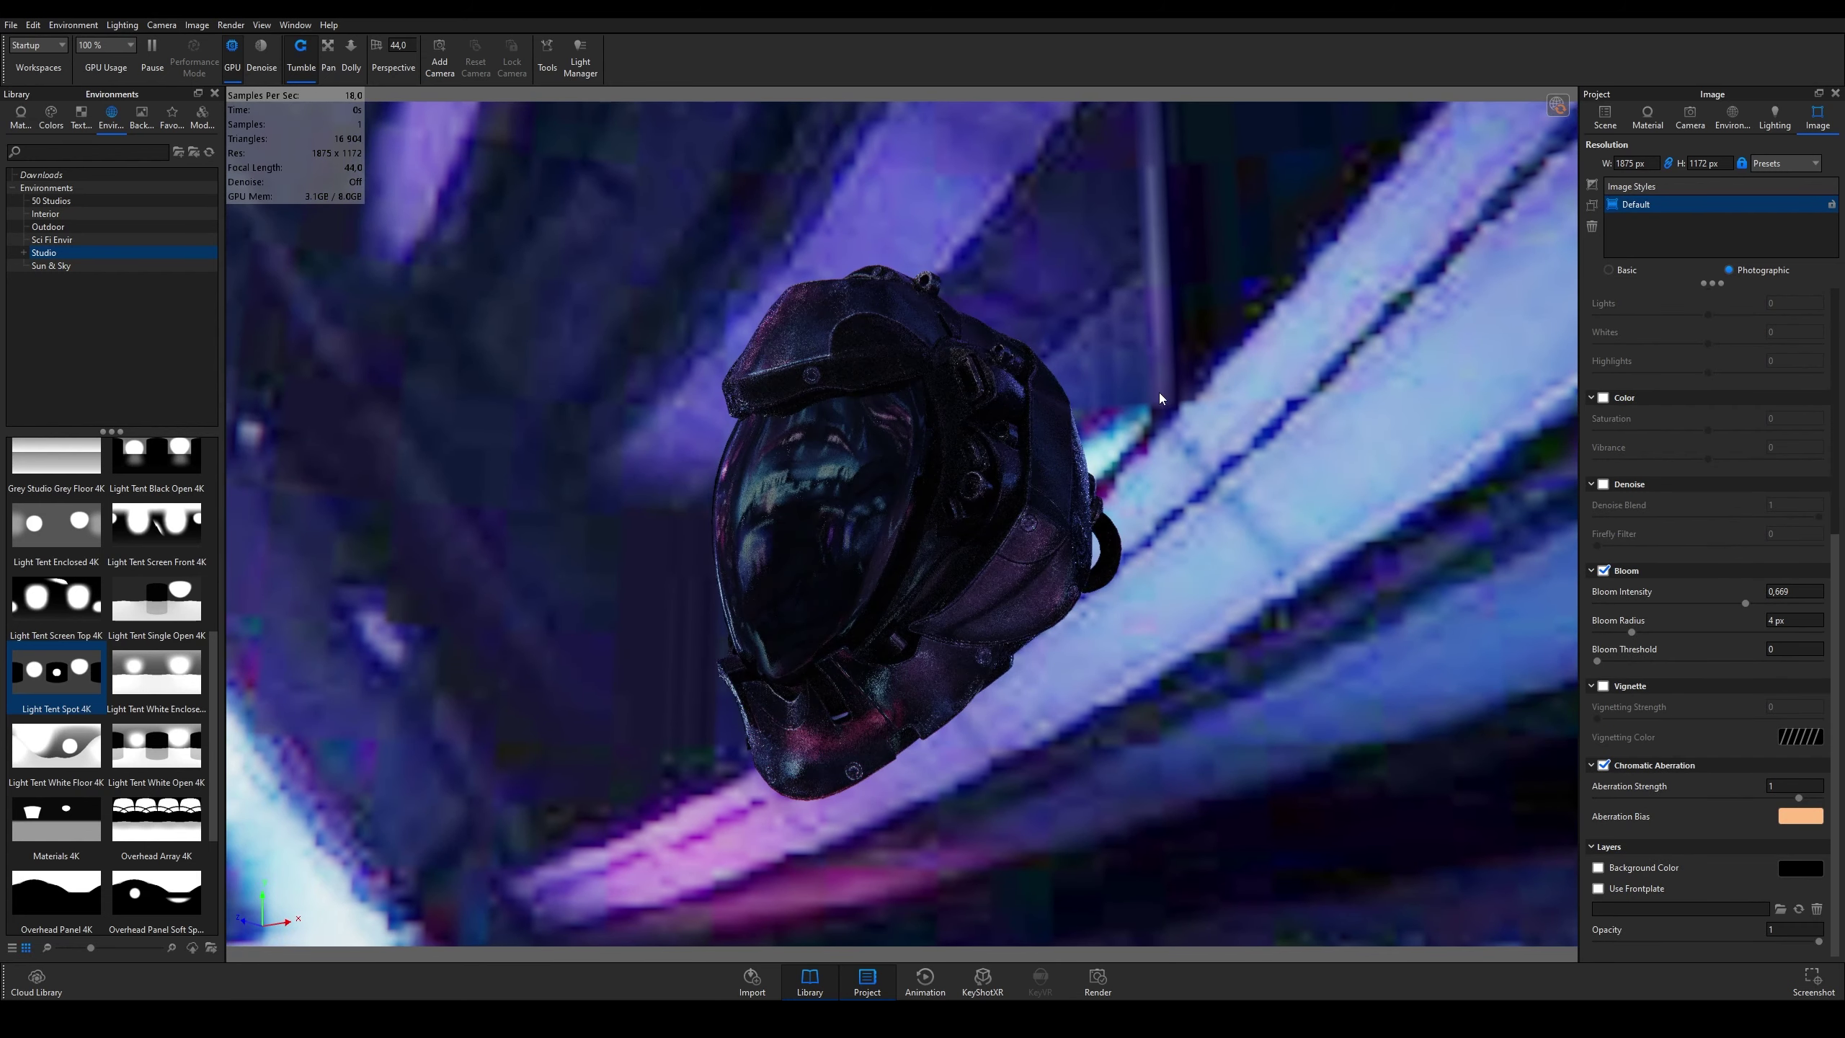
{"action": "left_click", "coordinate": [1617, 269]}
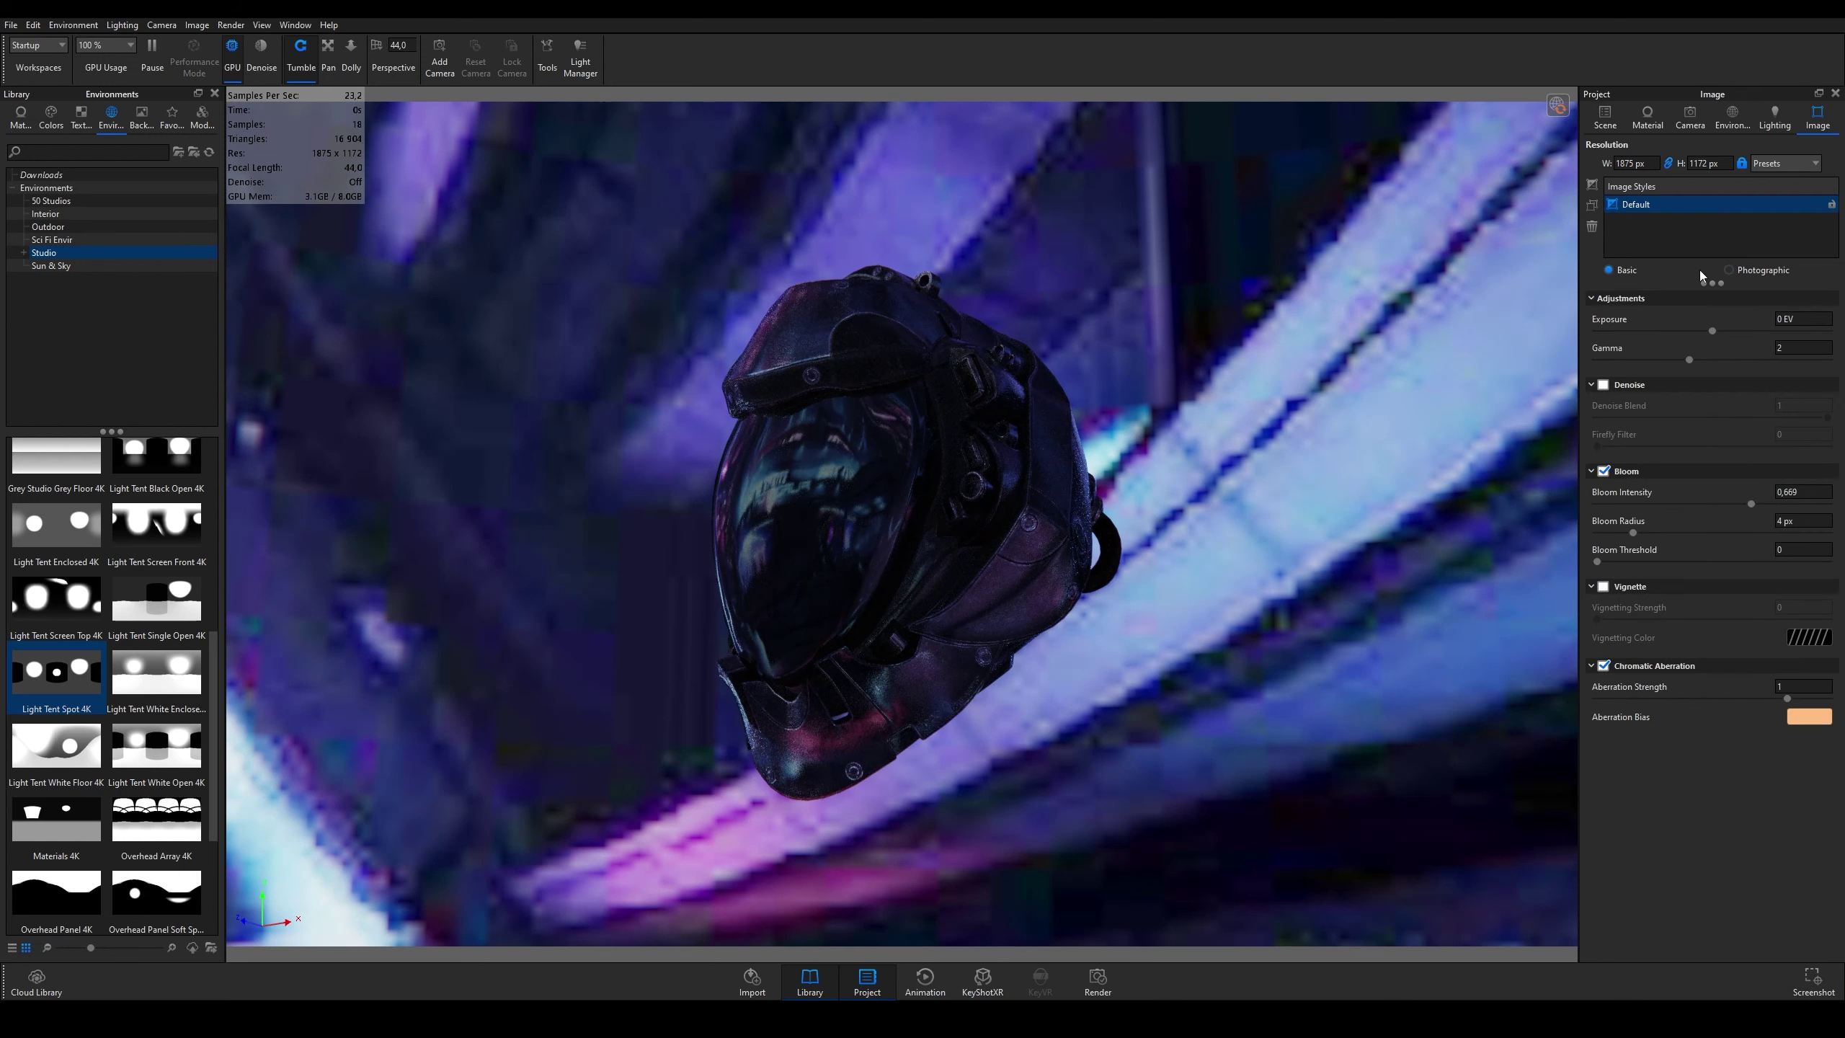
{"action": "left_click", "coordinate": [1753, 269]}
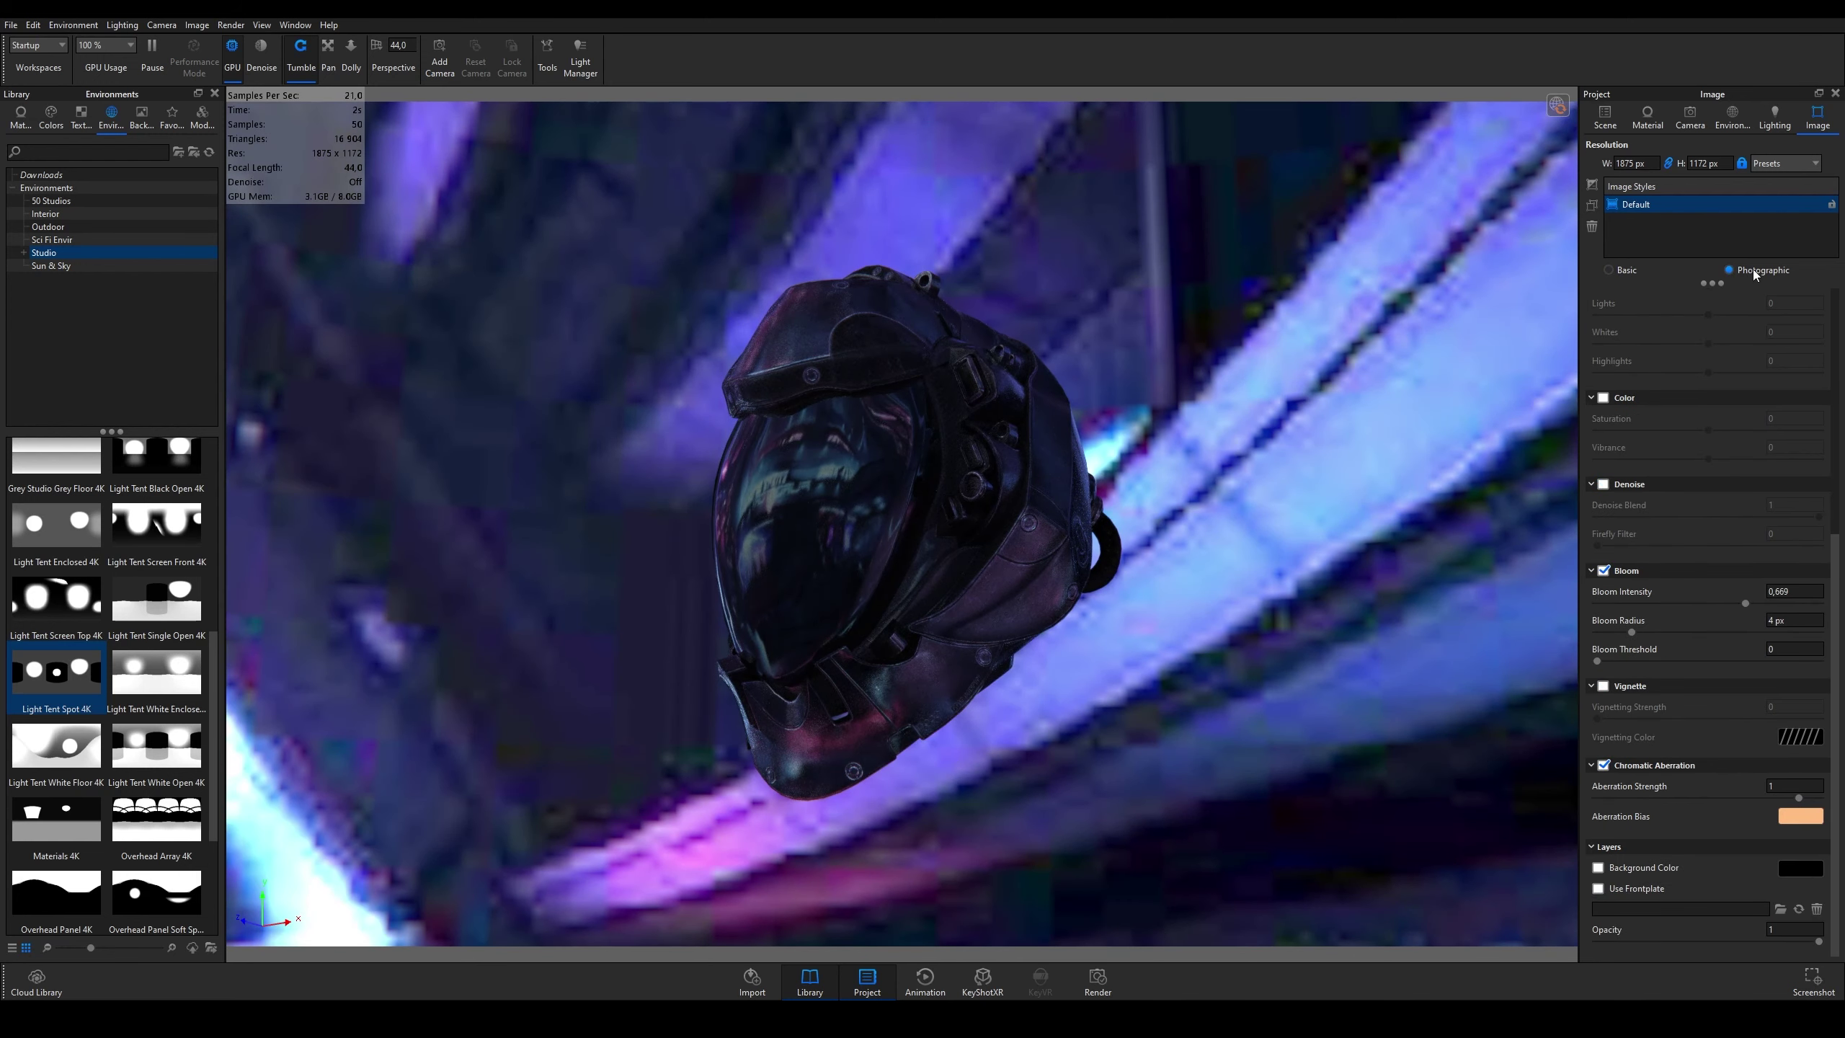
{"action": "left_click", "coordinate": [1626, 270]}
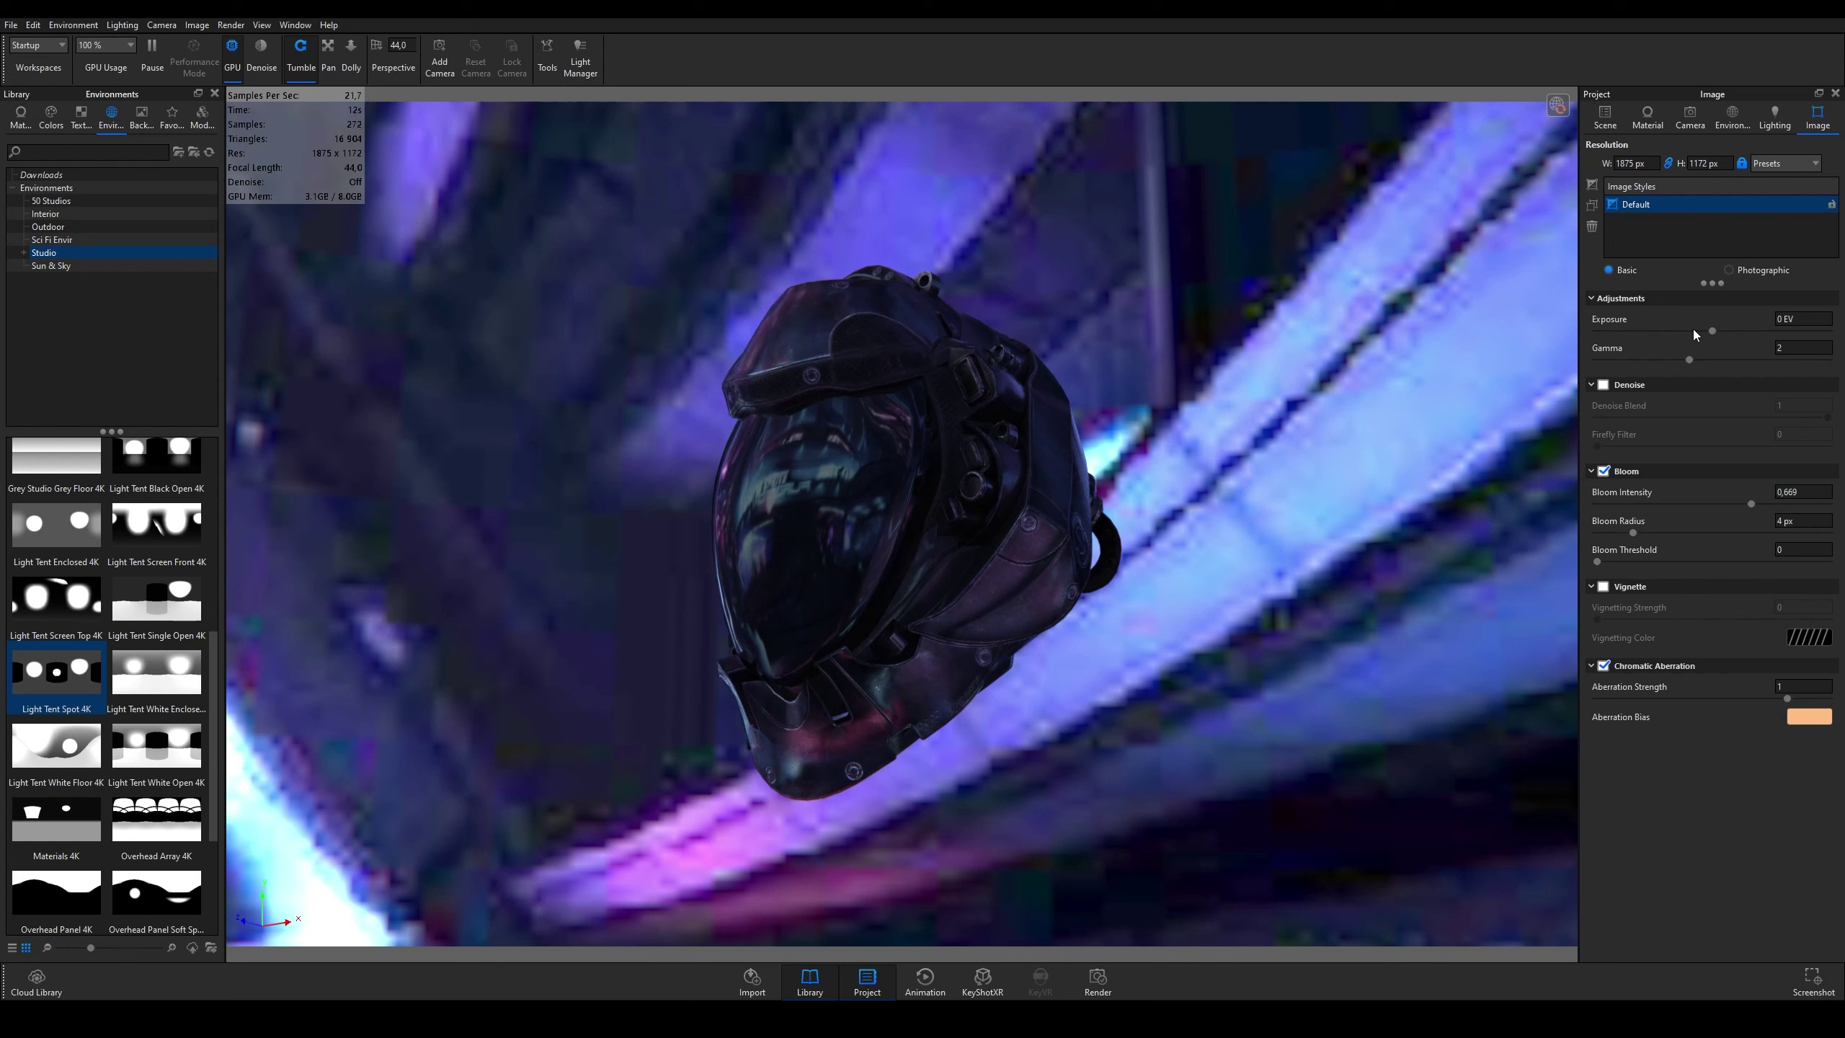
Step: Set gamma 2.17, bloom intensity 1 and radius 12.761 px, and a 0.859 vignette
{"action": "left_click_drag", "start_coordinate": [1690, 359], "coordinate": [1697, 359]}
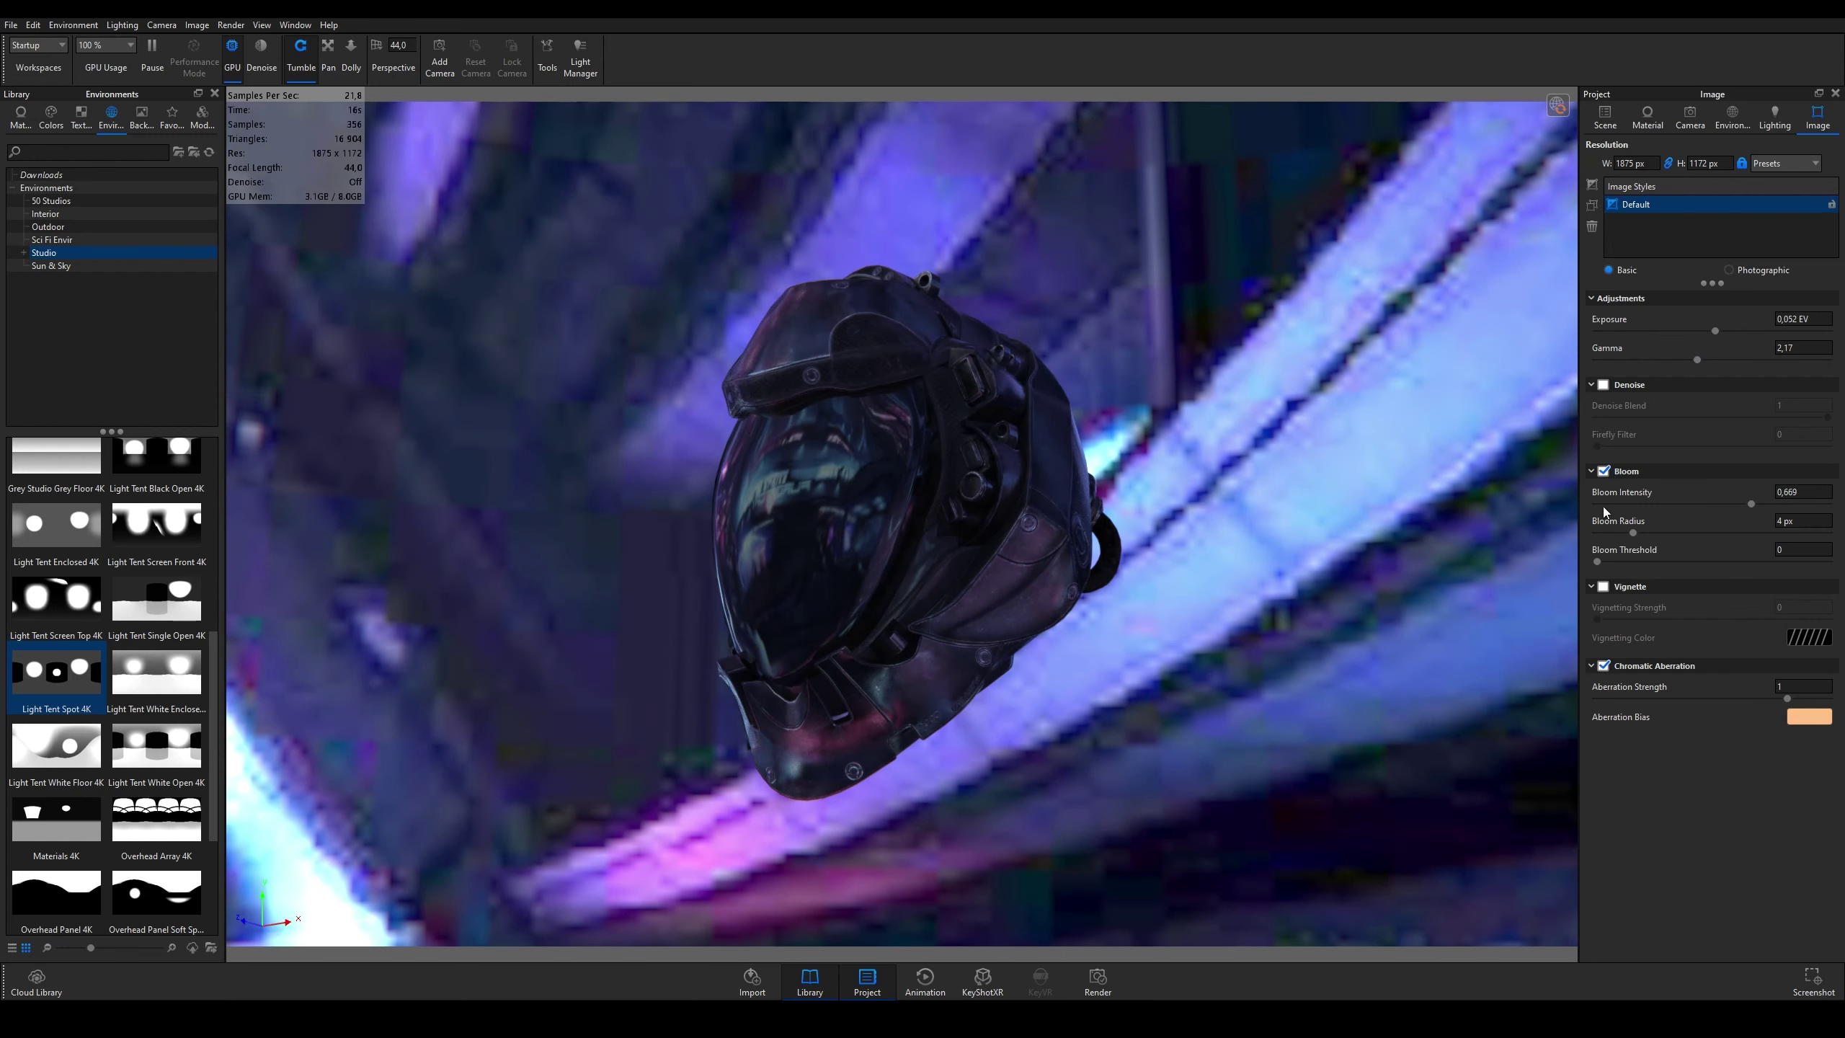
{"action": "left_click_drag", "start_coordinate": [1752, 503], "coordinate": [1787, 503]}
{"action": "left_click_drag", "start_coordinate": [1633, 532], "coordinate": [1740, 532]}
{"action": "mouse_move", "coordinate": [1565, 519]}
{"action": "left_mouse_down"}
{"action": "mouse_move", "coordinate": [1072, 449]}
{"action": "mouse_move", "coordinate": [906, 173]}
{"action": "left_mouse_up"}
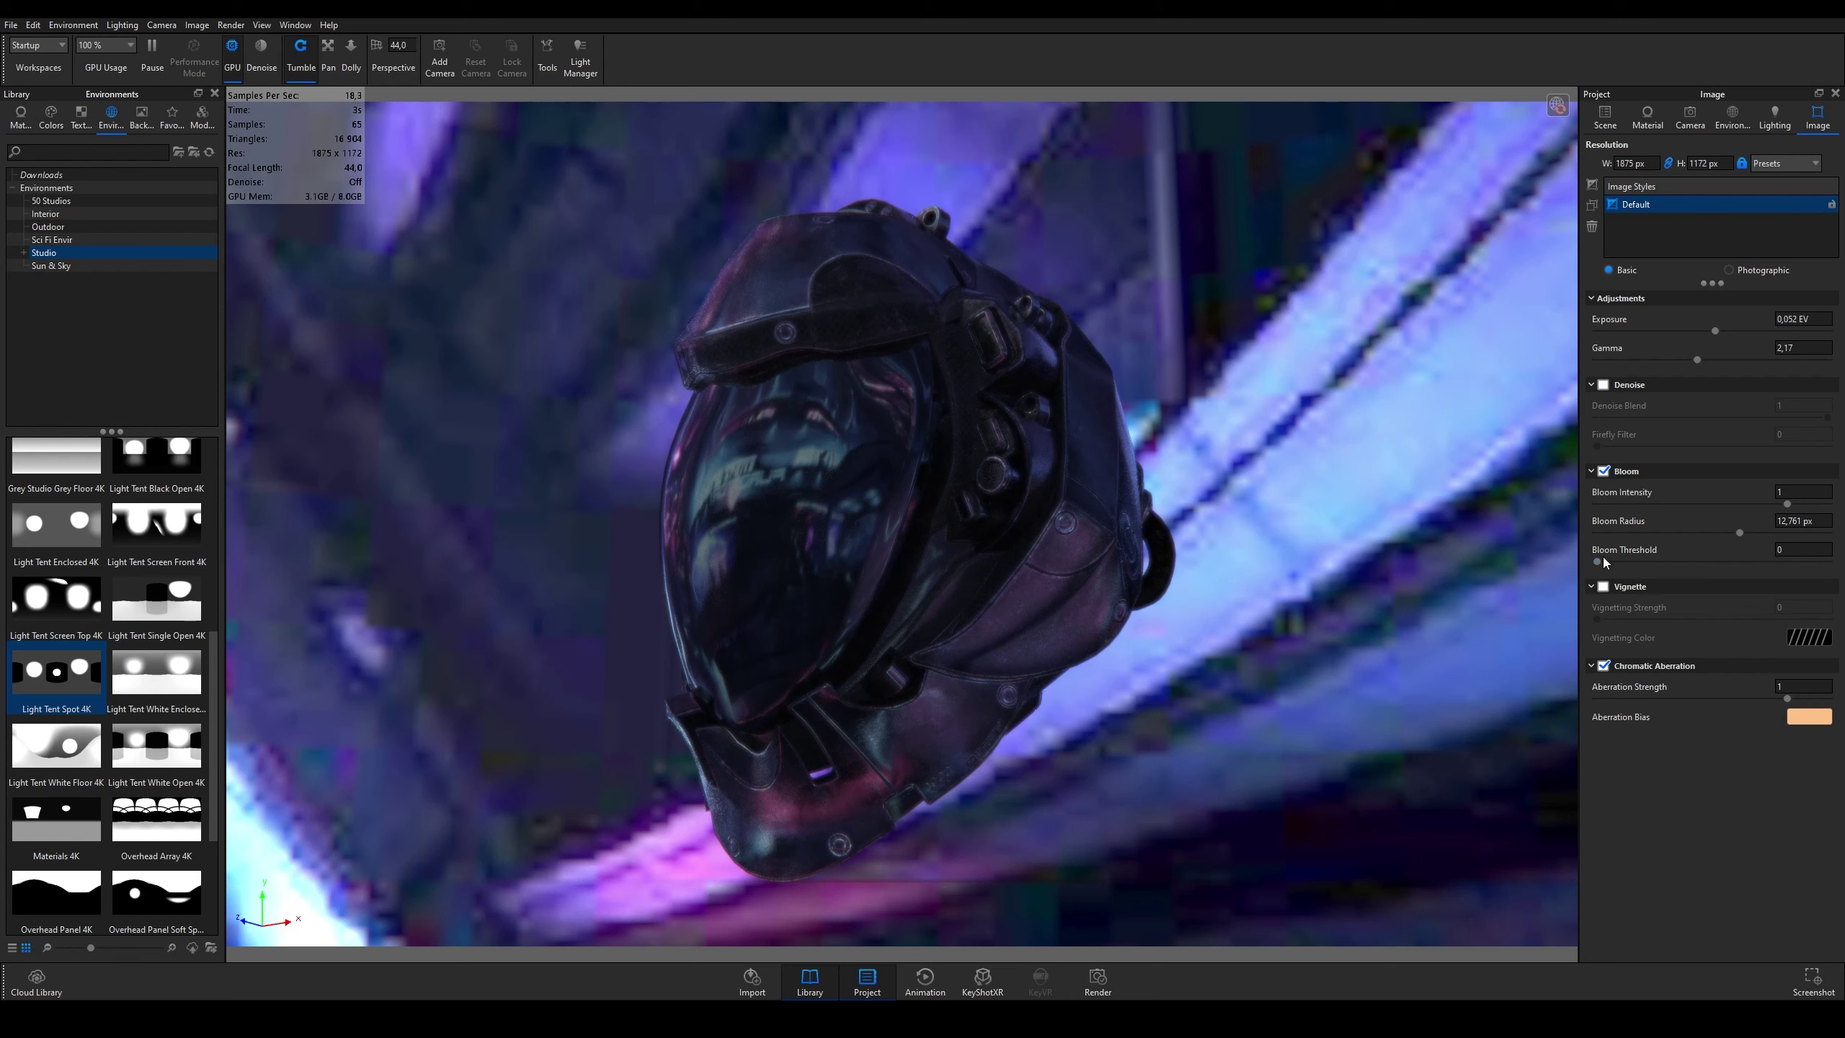
{"action": "left_click", "coordinate": [1603, 586]}
{"action": "mouse_move", "coordinate": [1597, 619]}
{"action": "left_mouse_down"}
{"action": "mouse_move", "coordinate": [1778, 620]}
{"action": "mouse_move", "coordinate": [1687, 632]}
{"action": "left_mouse_up"}
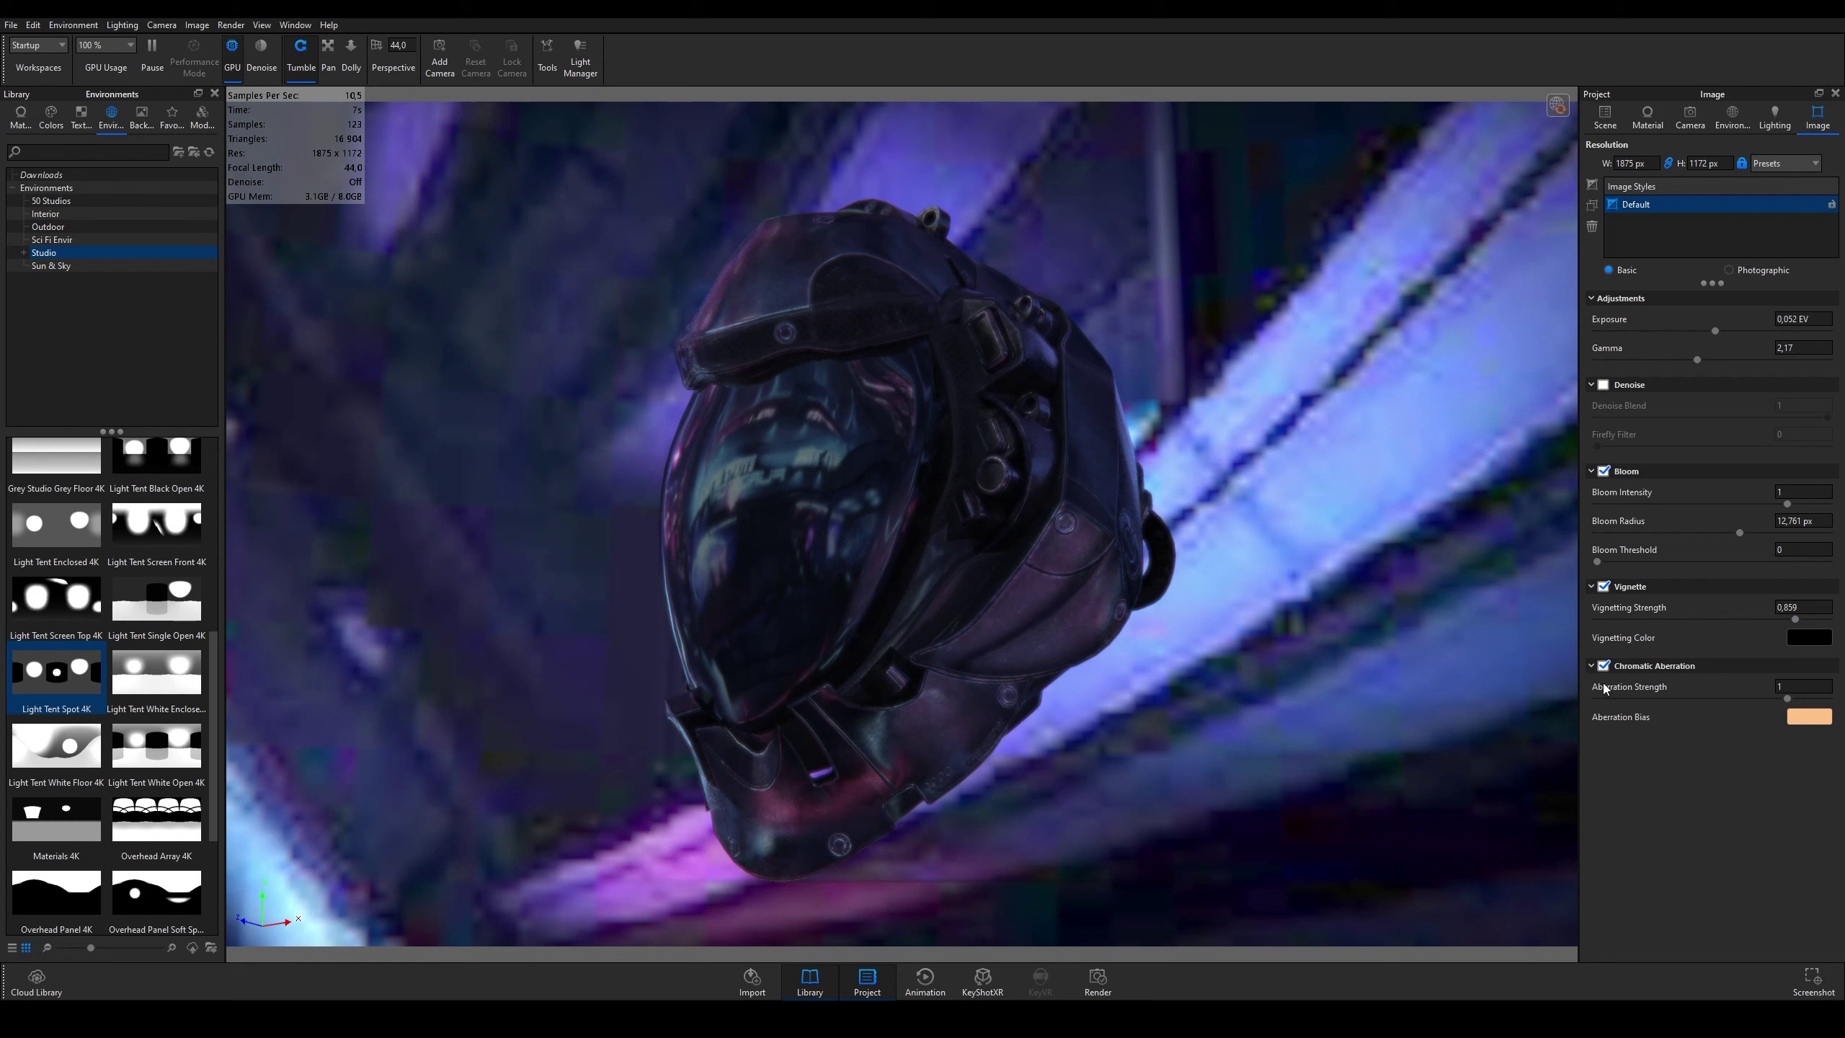
{"action": "left_click", "coordinate": [1603, 666]}
{"action": "left_click", "coordinate": [1604, 666]}
Step: Switch to Photographic tone mapping, trying the tone curve then leaving it off
{"action": "left_click", "coordinate": [1770, 275]}
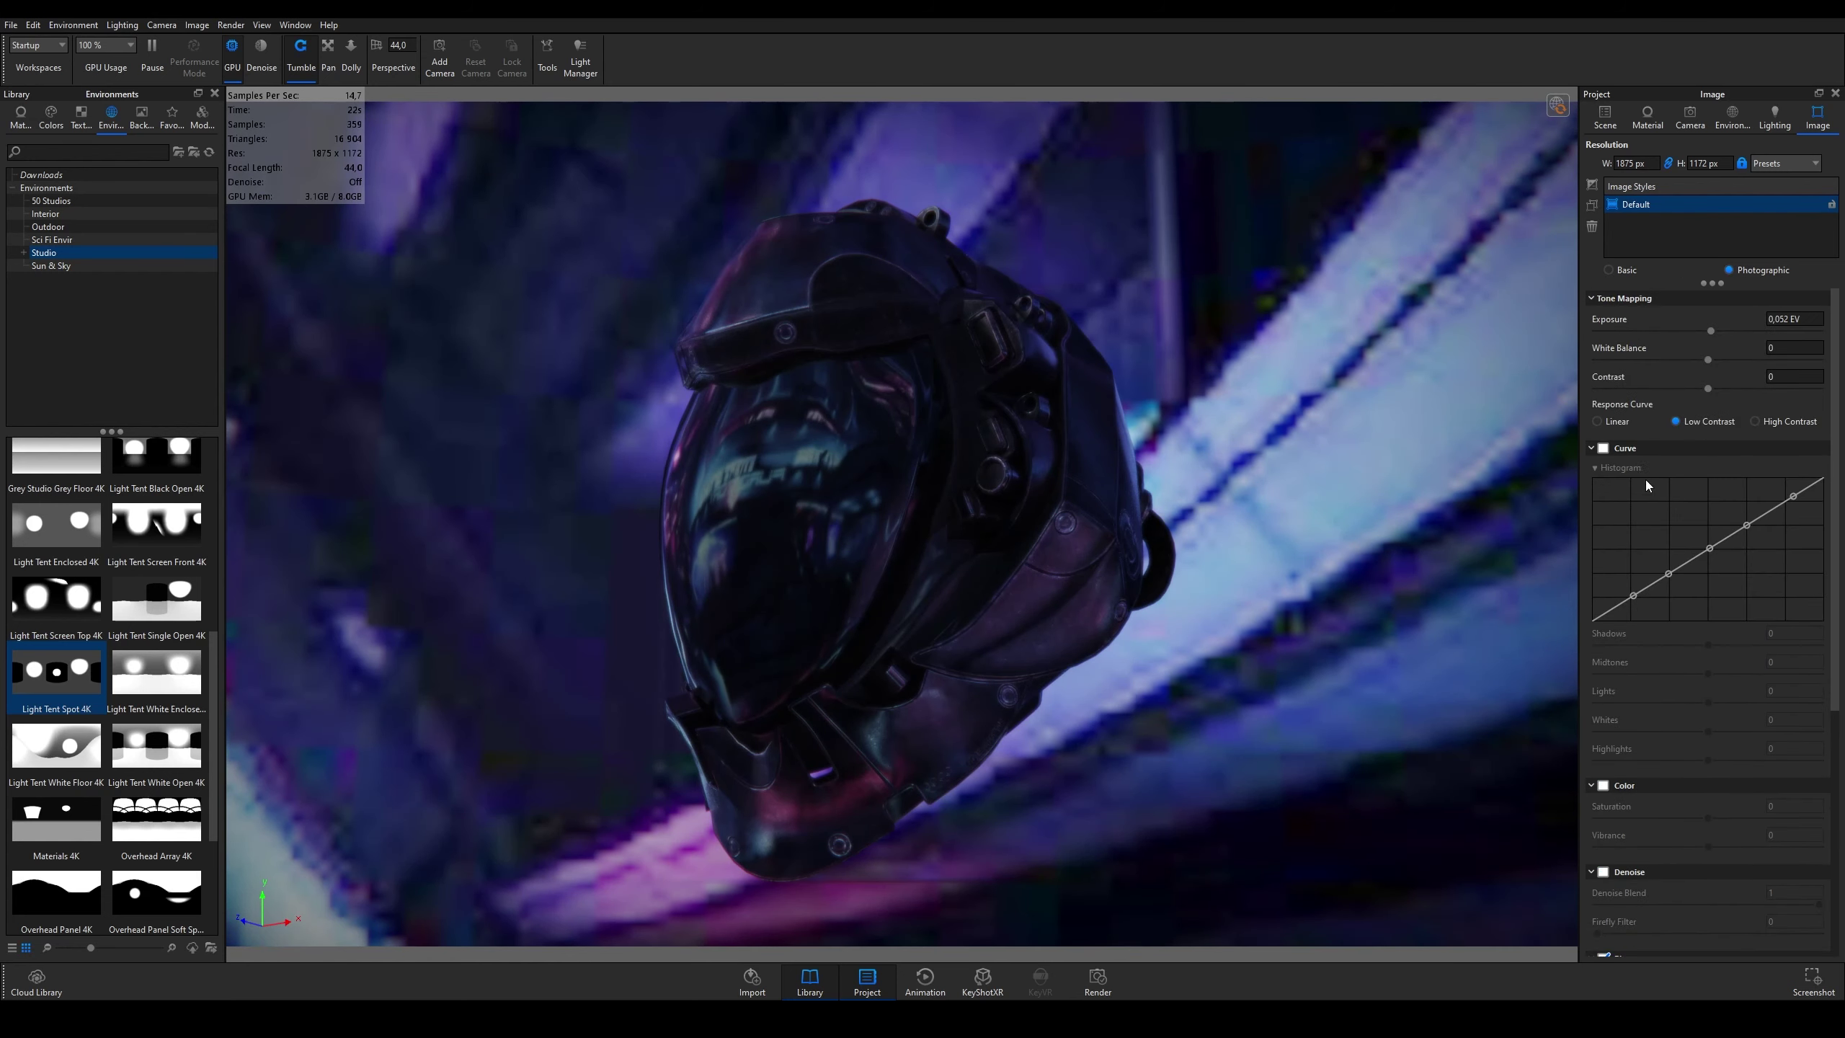
{"action": "left_click", "coordinate": [1607, 448]}
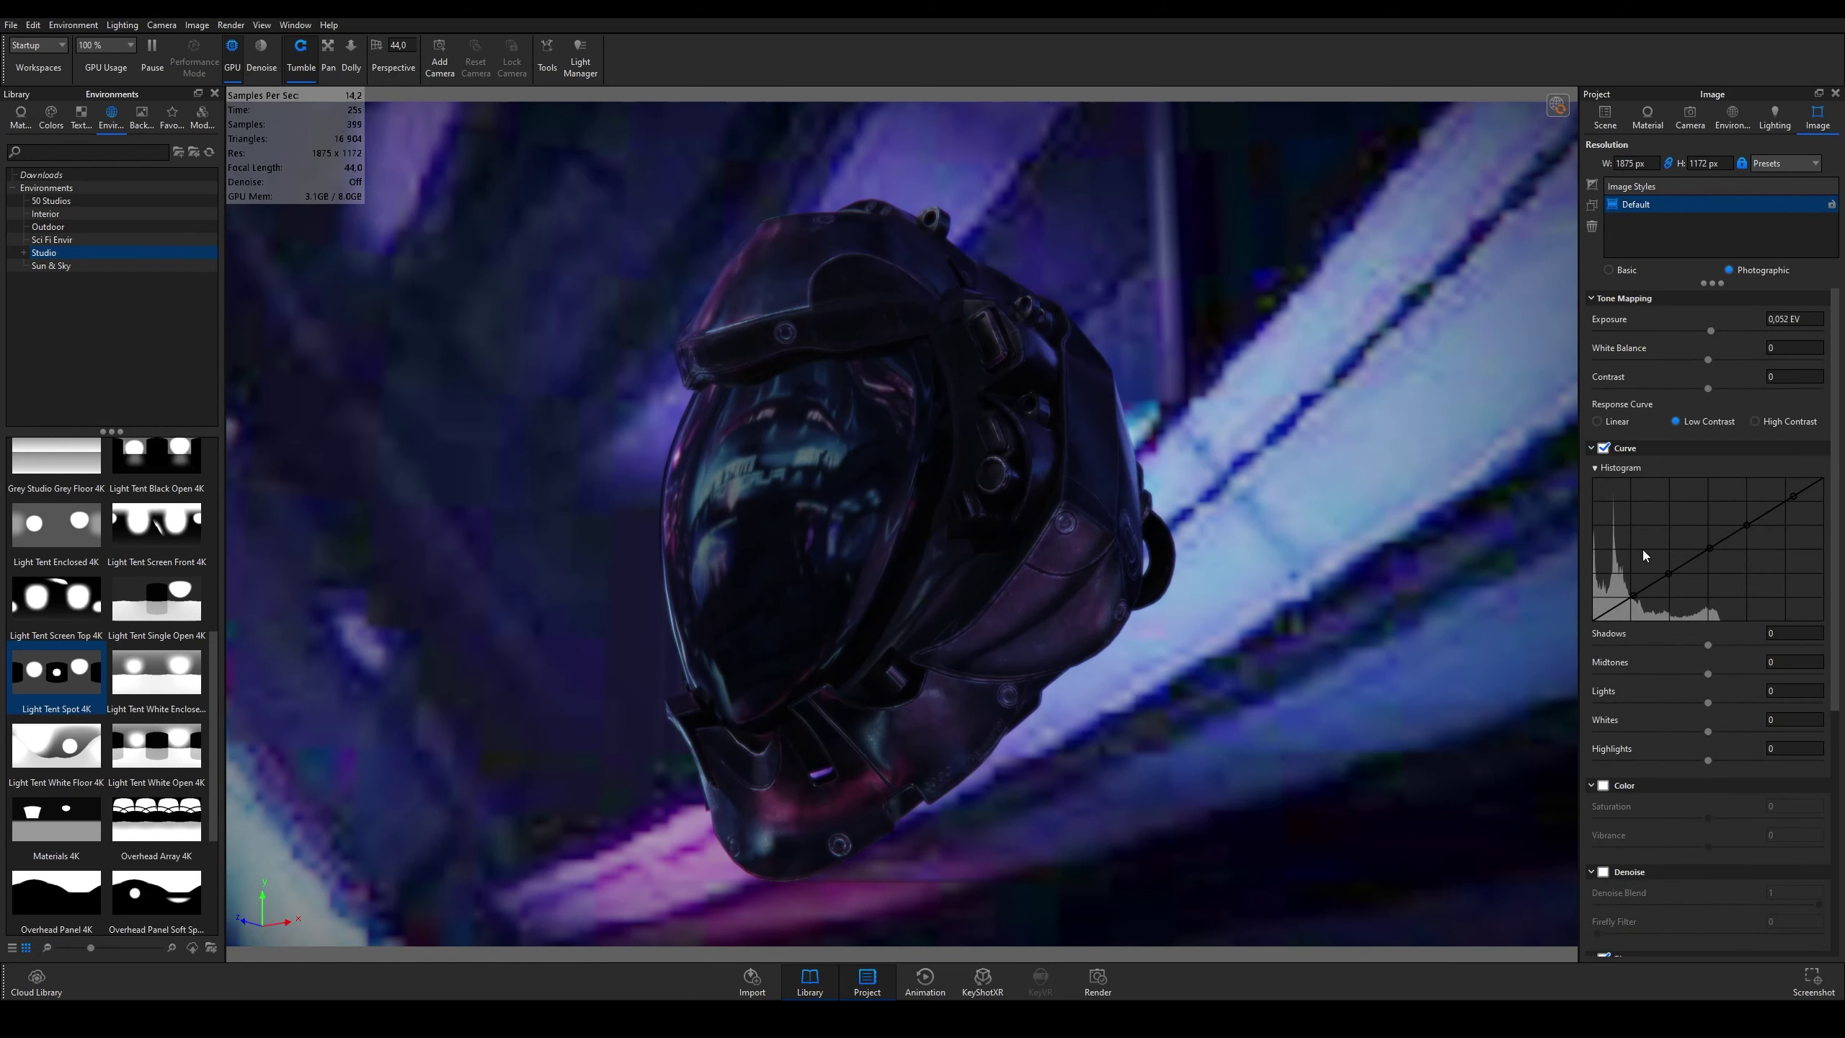
{"action": "left_click", "coordinate": [1605, 448]}
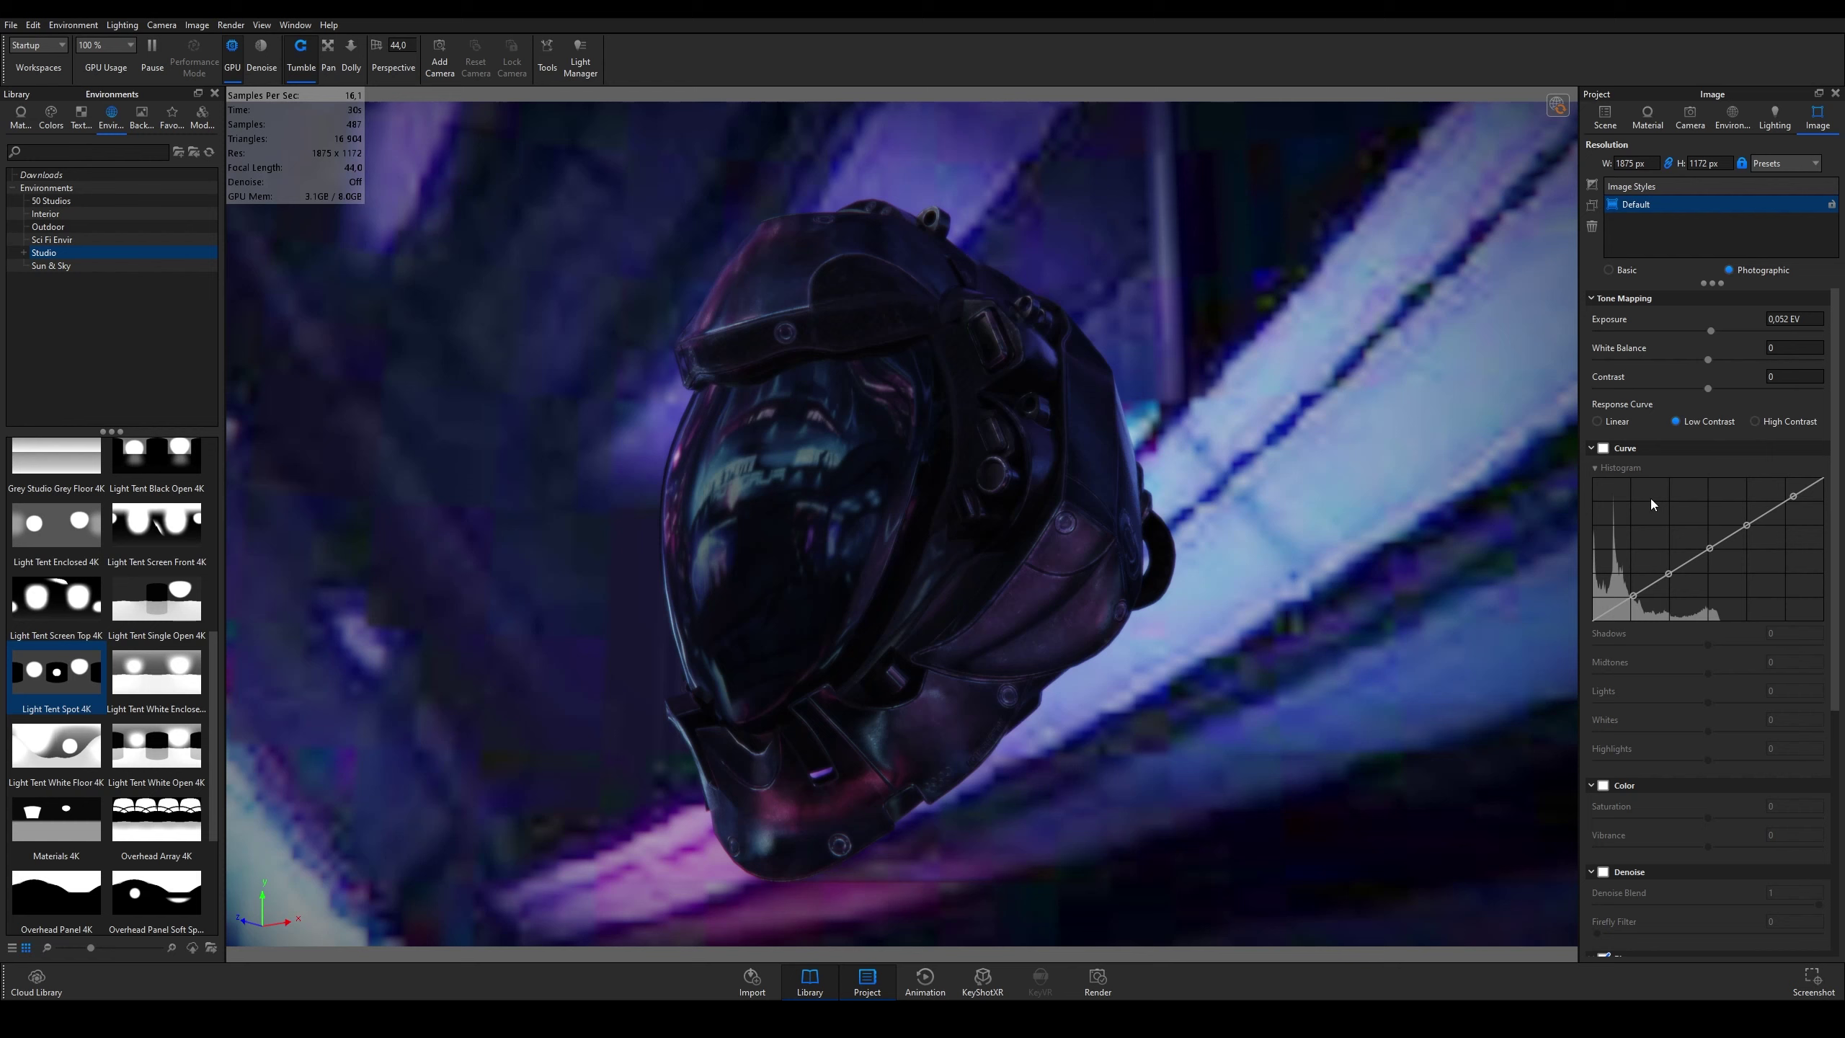
{"action": "scroll", "coordinate": [1652, 499], "scroll_direction": "down", "scroll_amount": 3}
Step: Enable colour adjustment with saturation 0.402 and vibrance 0.046, and turn on Denoise
{"action": "left_click", "coordinate": [1603, 570]}
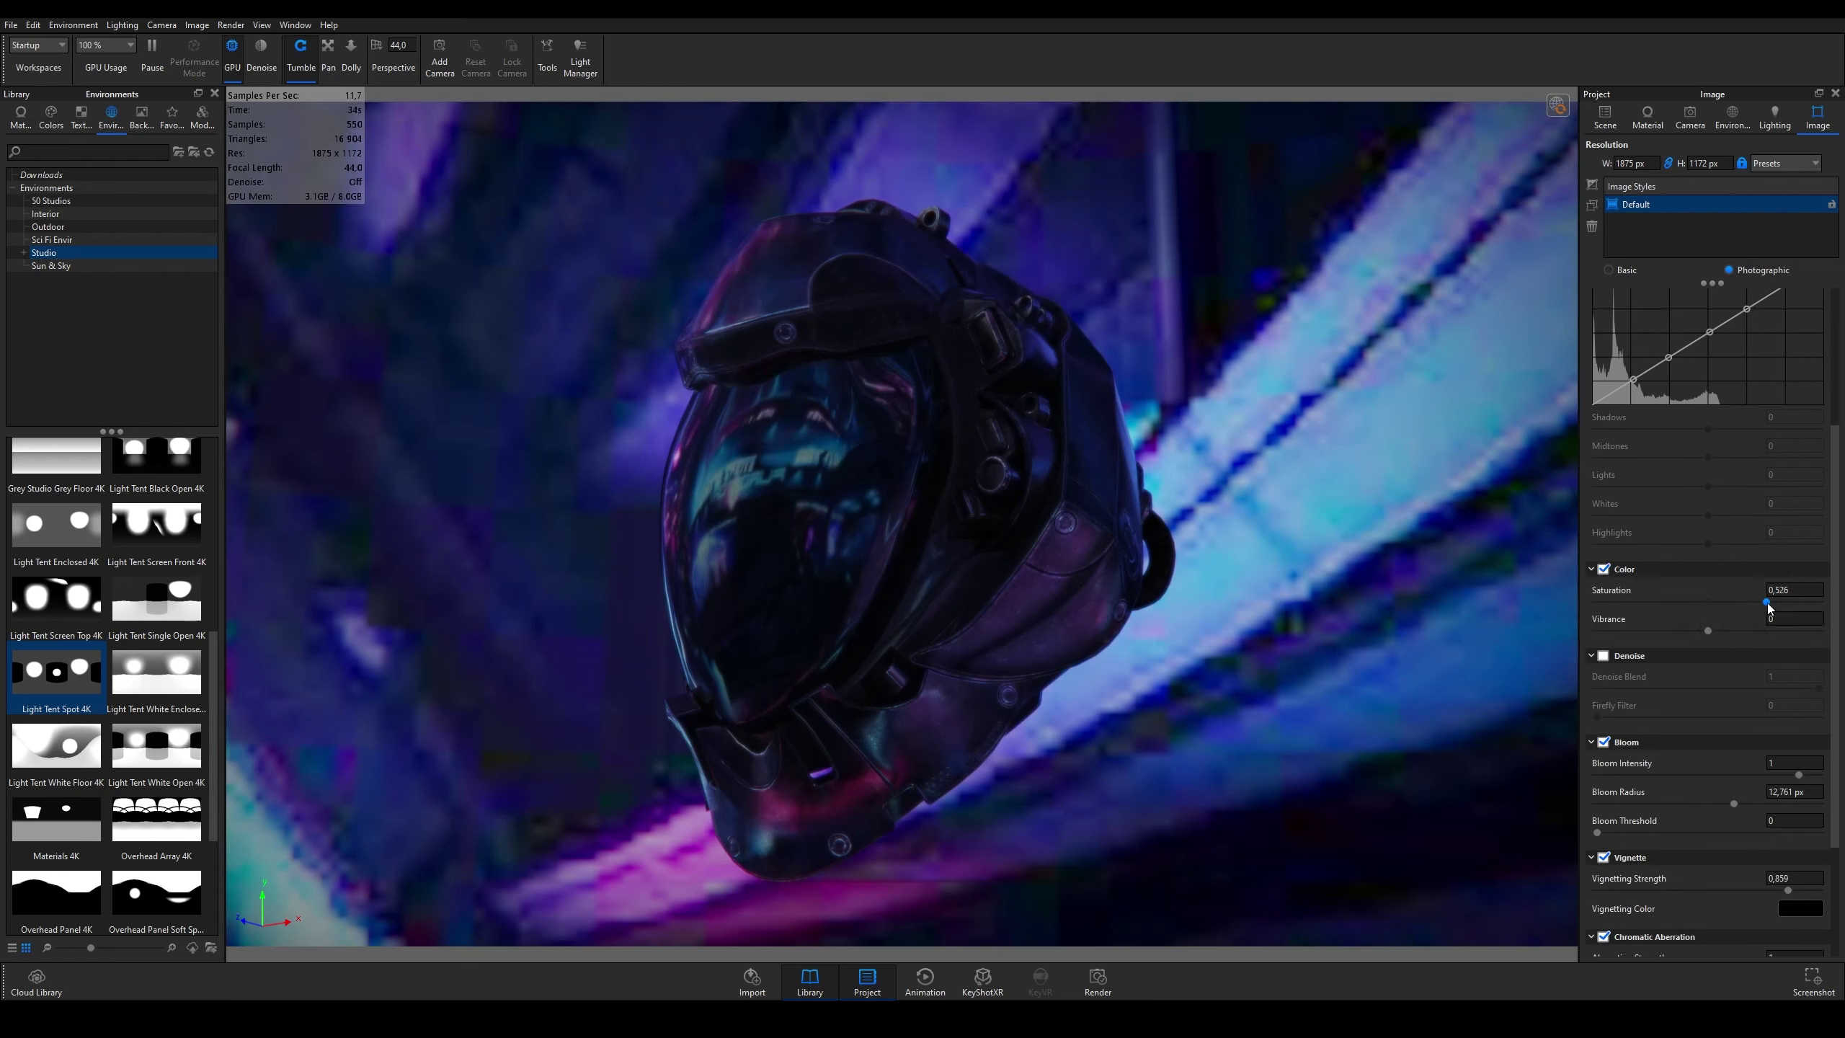
{"action": "mouse_move", "coordinate": [1750, 629]}
{"action": "left_mouse_down"}
{"action": "mouse_move", "coordinate": [1834, 650]}
{"action": "mouse_move", "coordinate": [1707, 663]}
{"action": "left_mouse_up"}
{"action": "left_click_drag", "start_coordinate": [1767, 603], "coordinate": [1753, 604]}
{"action": "scroll", "coordinate": [1752, 604], "scroll_direction": "down", "scroll_amount": 3}
{"action": "left_click", "coordinate": [1604, 526]}
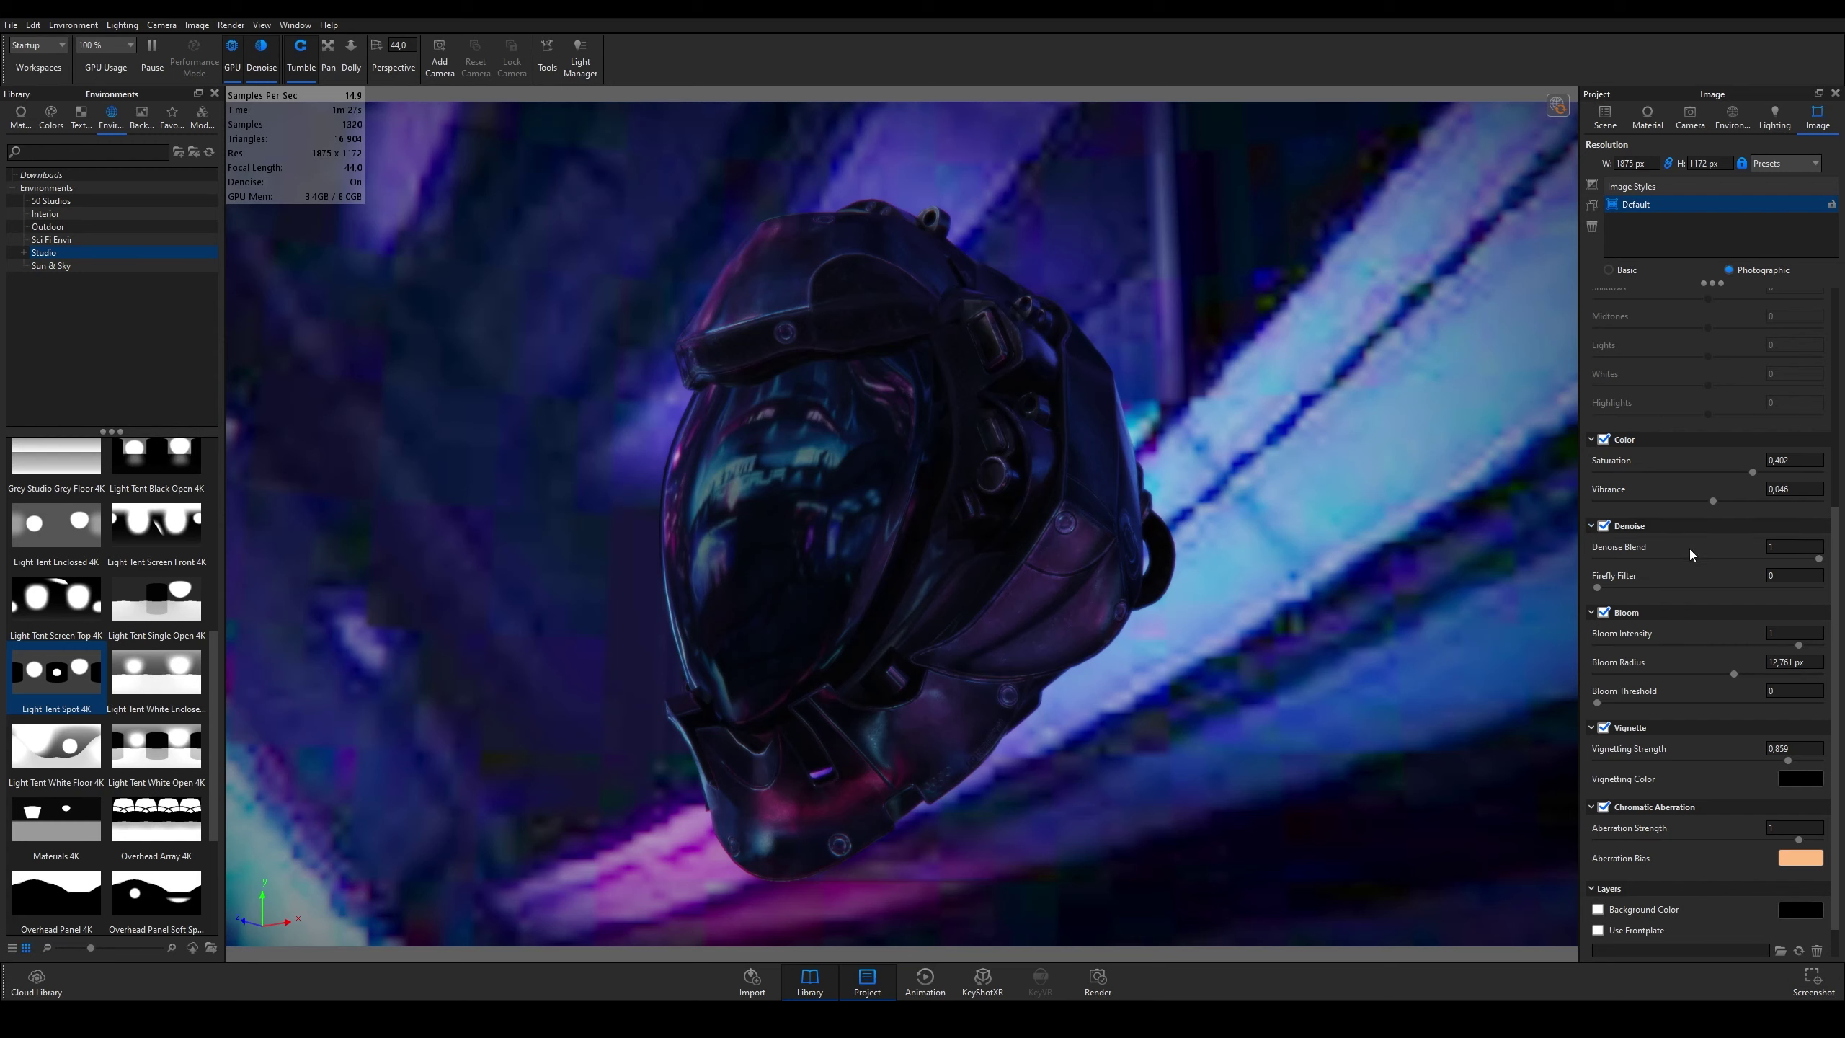
Step: Compare a lower denoise blend and denoising off, then restore full denoising
{"action": "left_click_drag", "start_coordinate": [1819, 559], "coordinate": [1750, 559]}
{"action": "left_click_drag", "start_coordinate": [1750, 559], "coordinate": [1820, 559]}
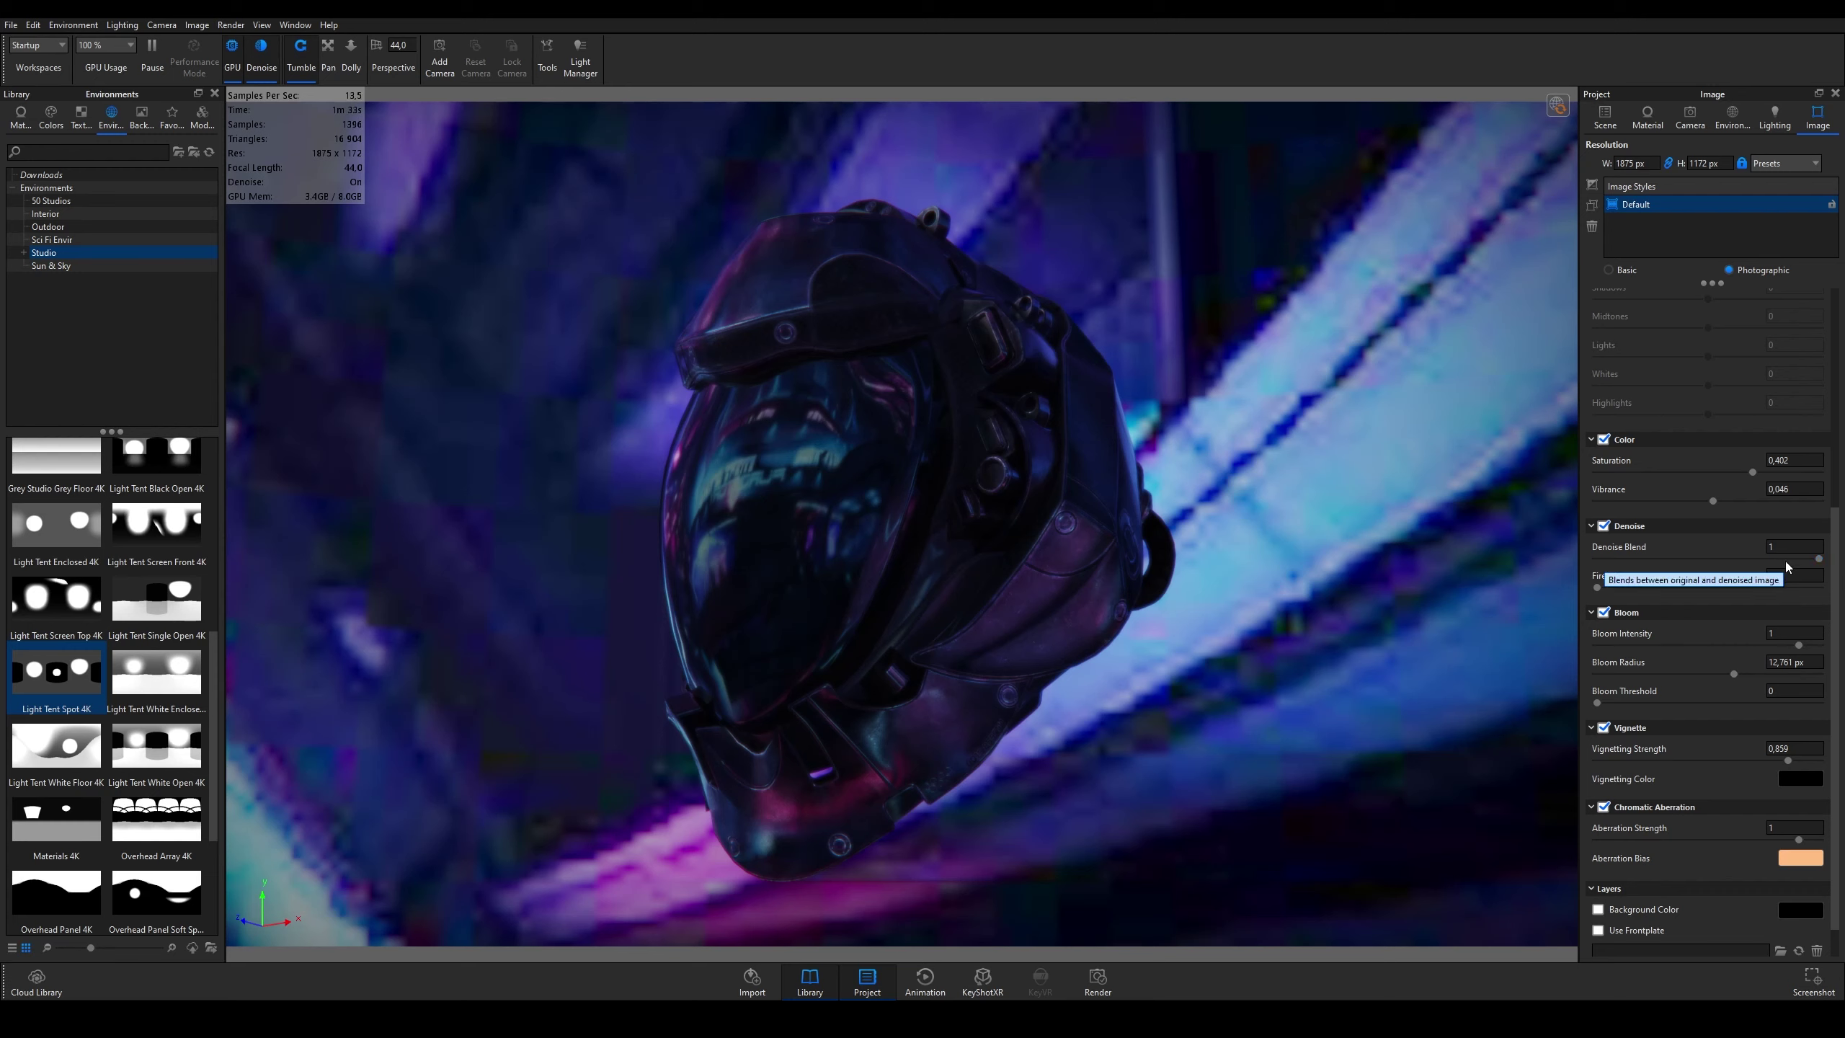
{"action": "left_click", "coordinate": [263, 63]}
{"action": "left_click", "coordinate": [264, 64]}
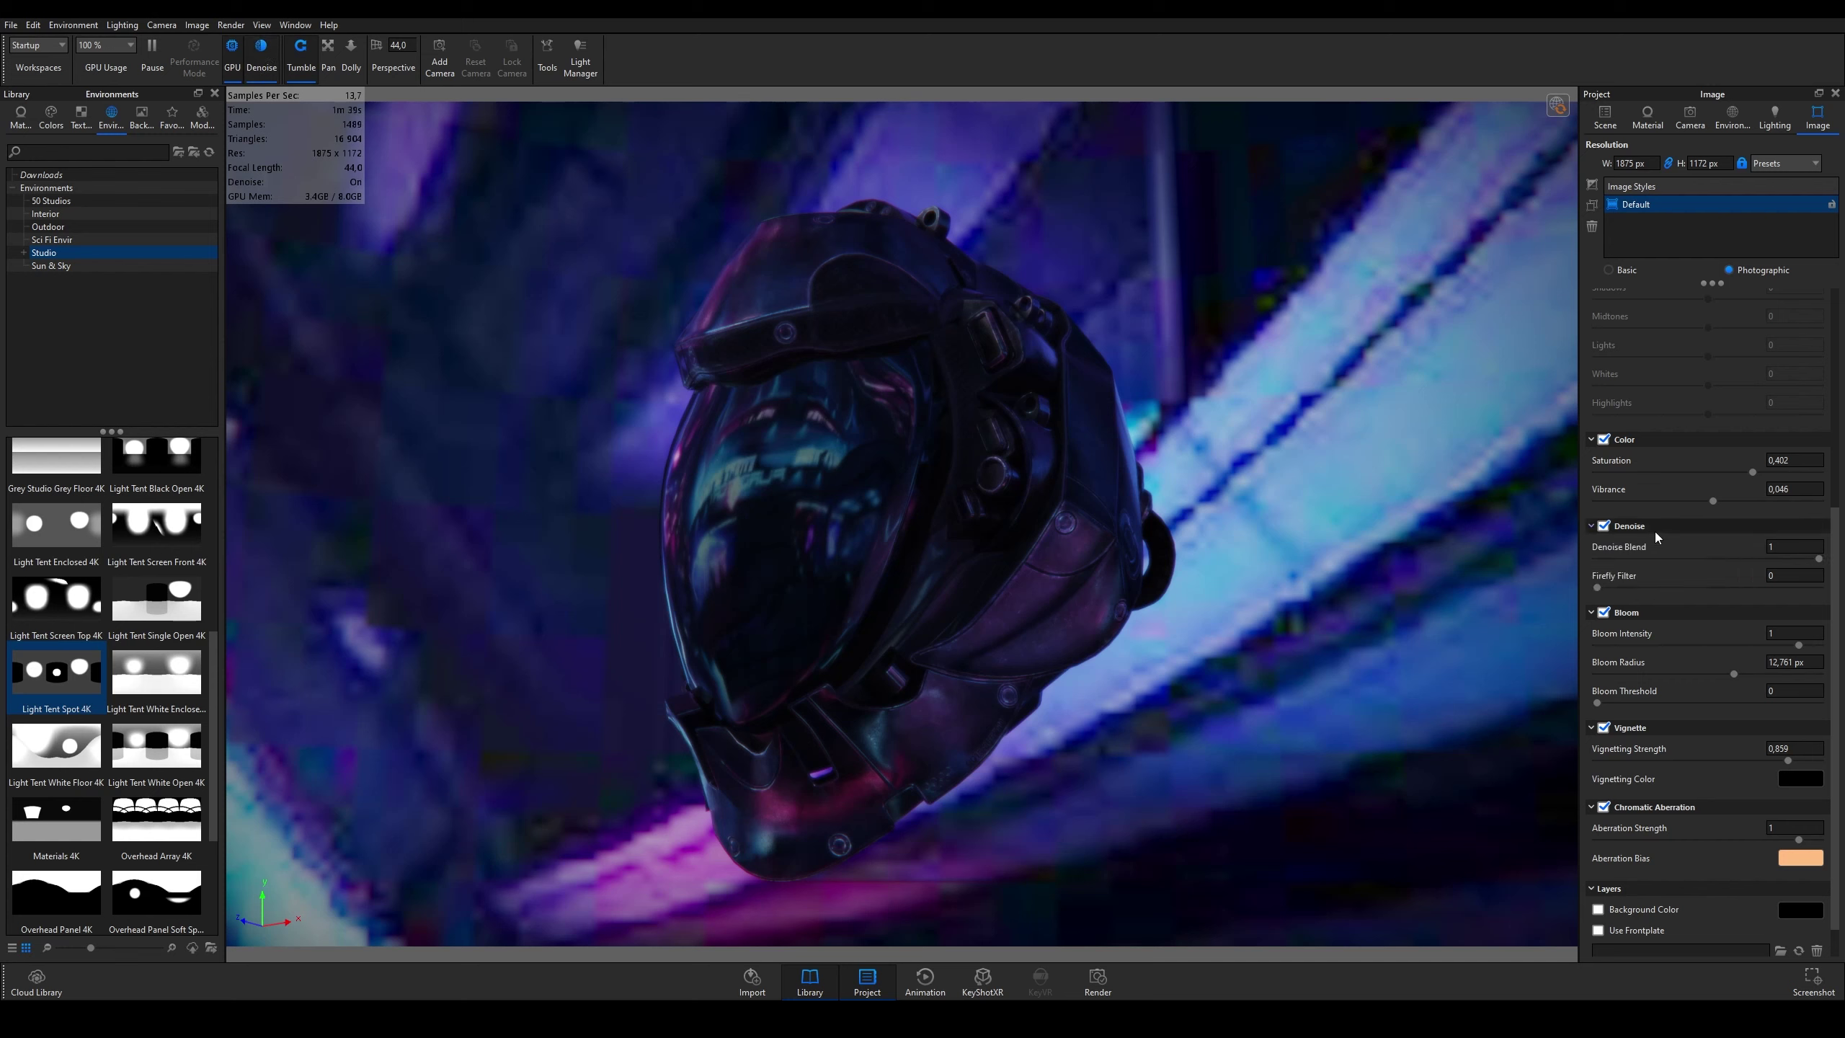
Step: Set bloom intensity to 0,779 and chromatic aberration strength to 1,1
{"action": "scroll", "coordinate": [1698, 614], "scroll_direction": "down", "scroll_amount": 1}
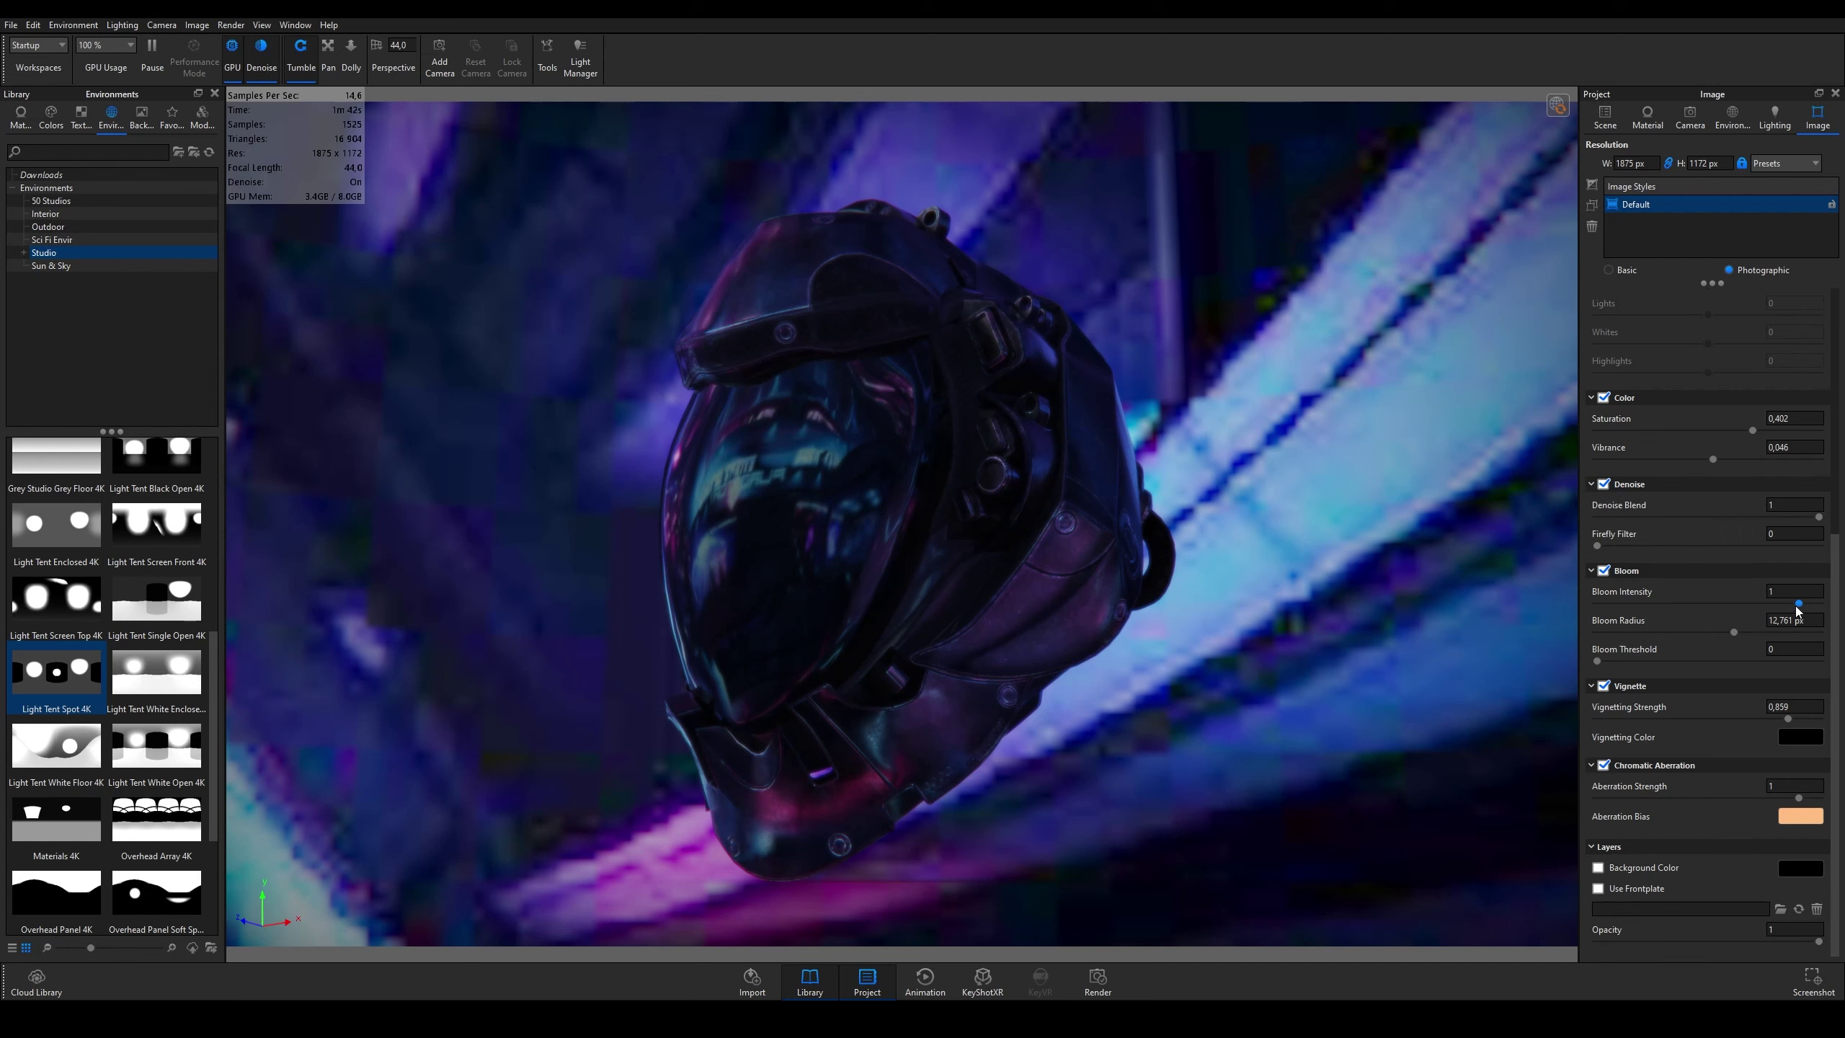
{"action": "mouse_move", "coordinate": [1799, 603]}
{"action": "left_mouse_down"}
{"action": "mouse_move", "coordinate": [1679, 604]}
{"action": "mouse_move", "coordinate": [1753, 603]}
{"action": "left_mouse_up"}
{"action": "left_click_drag", "start_coordinate": [1799, 797], "coordinate": [1802, 797]}
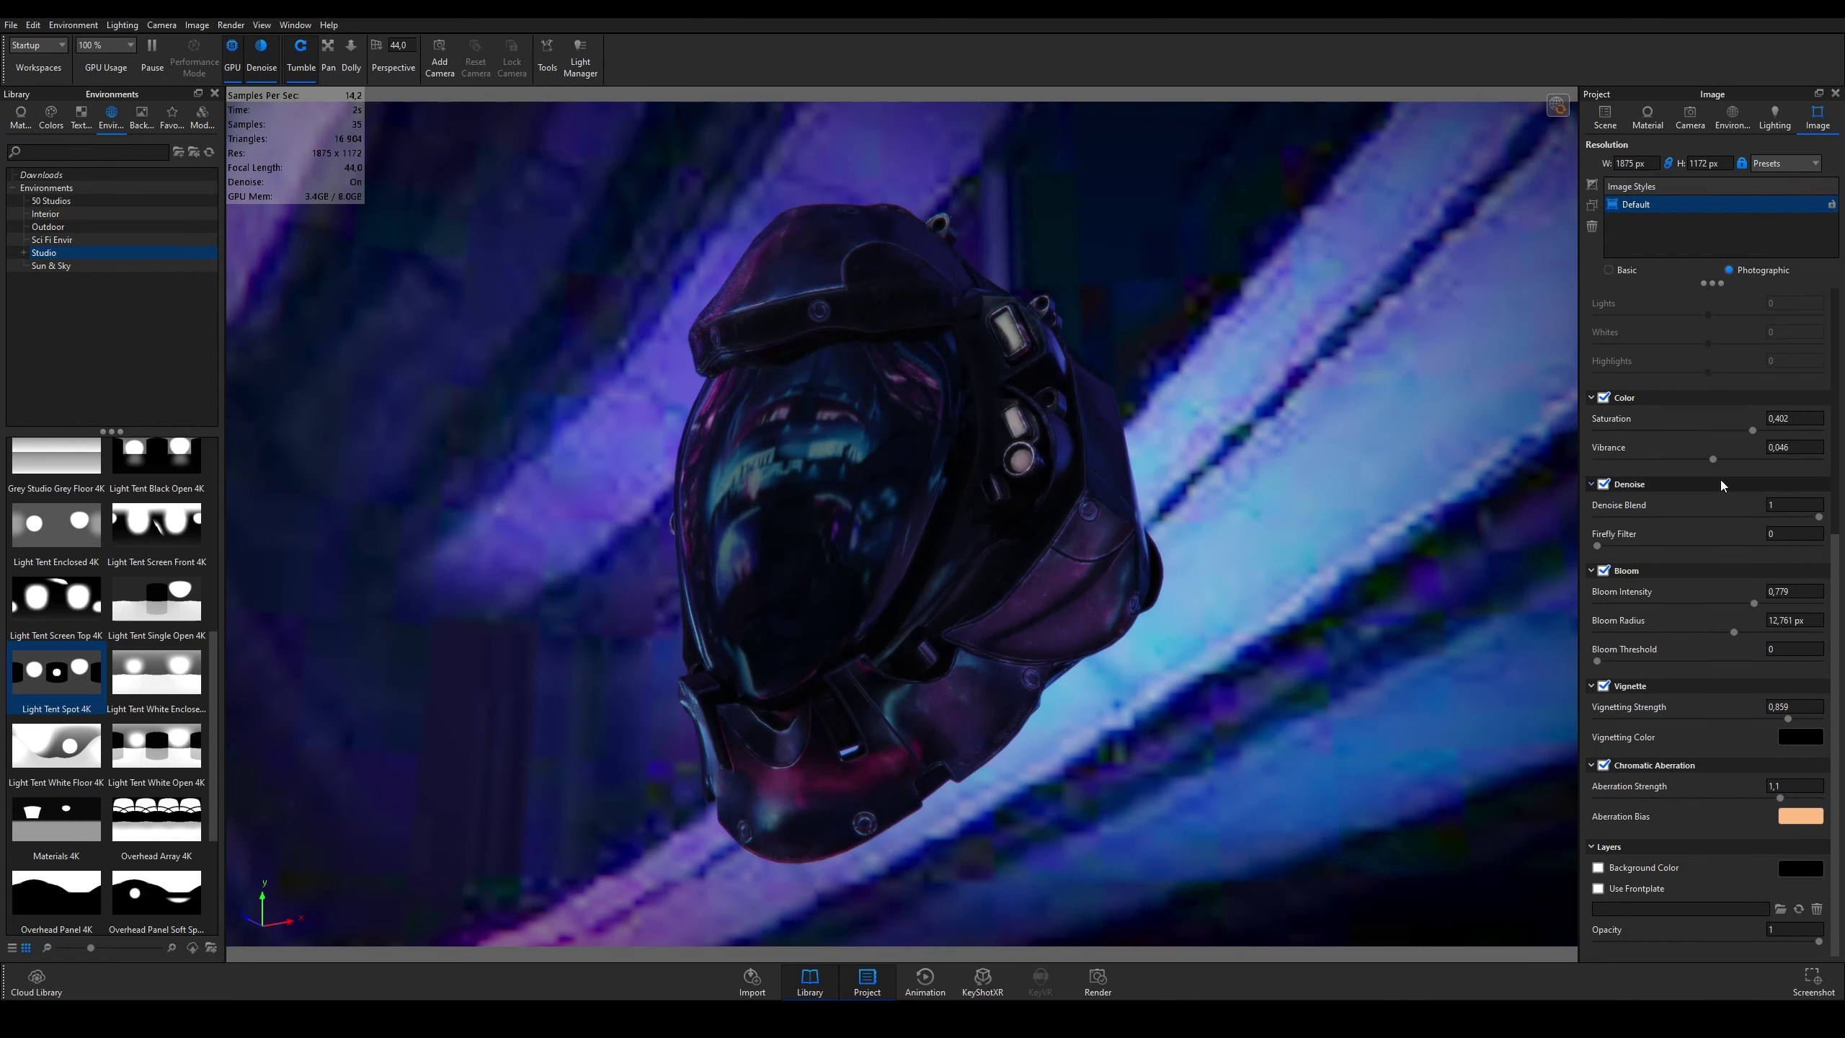
Step: Enable a solid black background colour behind the helmet
{"action": "left_click", "coordinate": [1600, 869]}
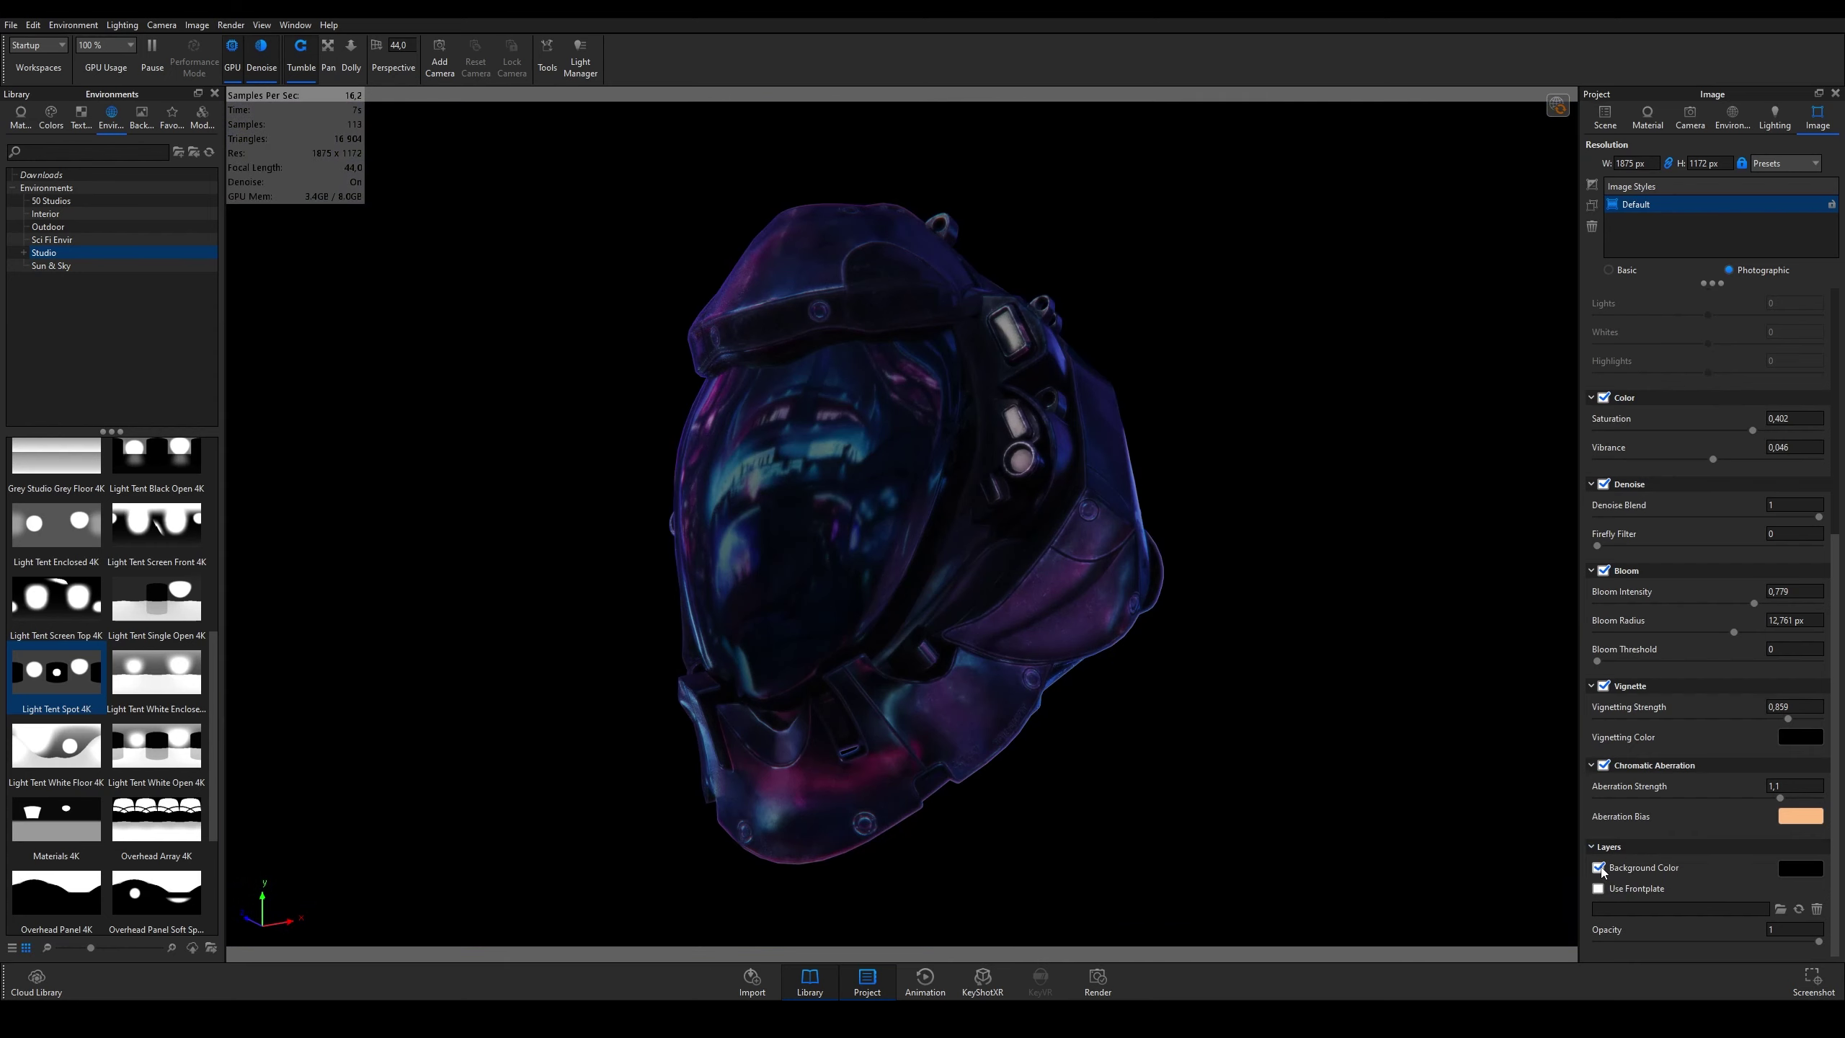
{"action": "left_click", "coordinate": [1794, 868]}
{"action": "left_click", "coordinate": [1791, 871]}
{"action": "left_click_drag", "start_coordinate": [1673, 592], "coordinate": [1478, 439]}
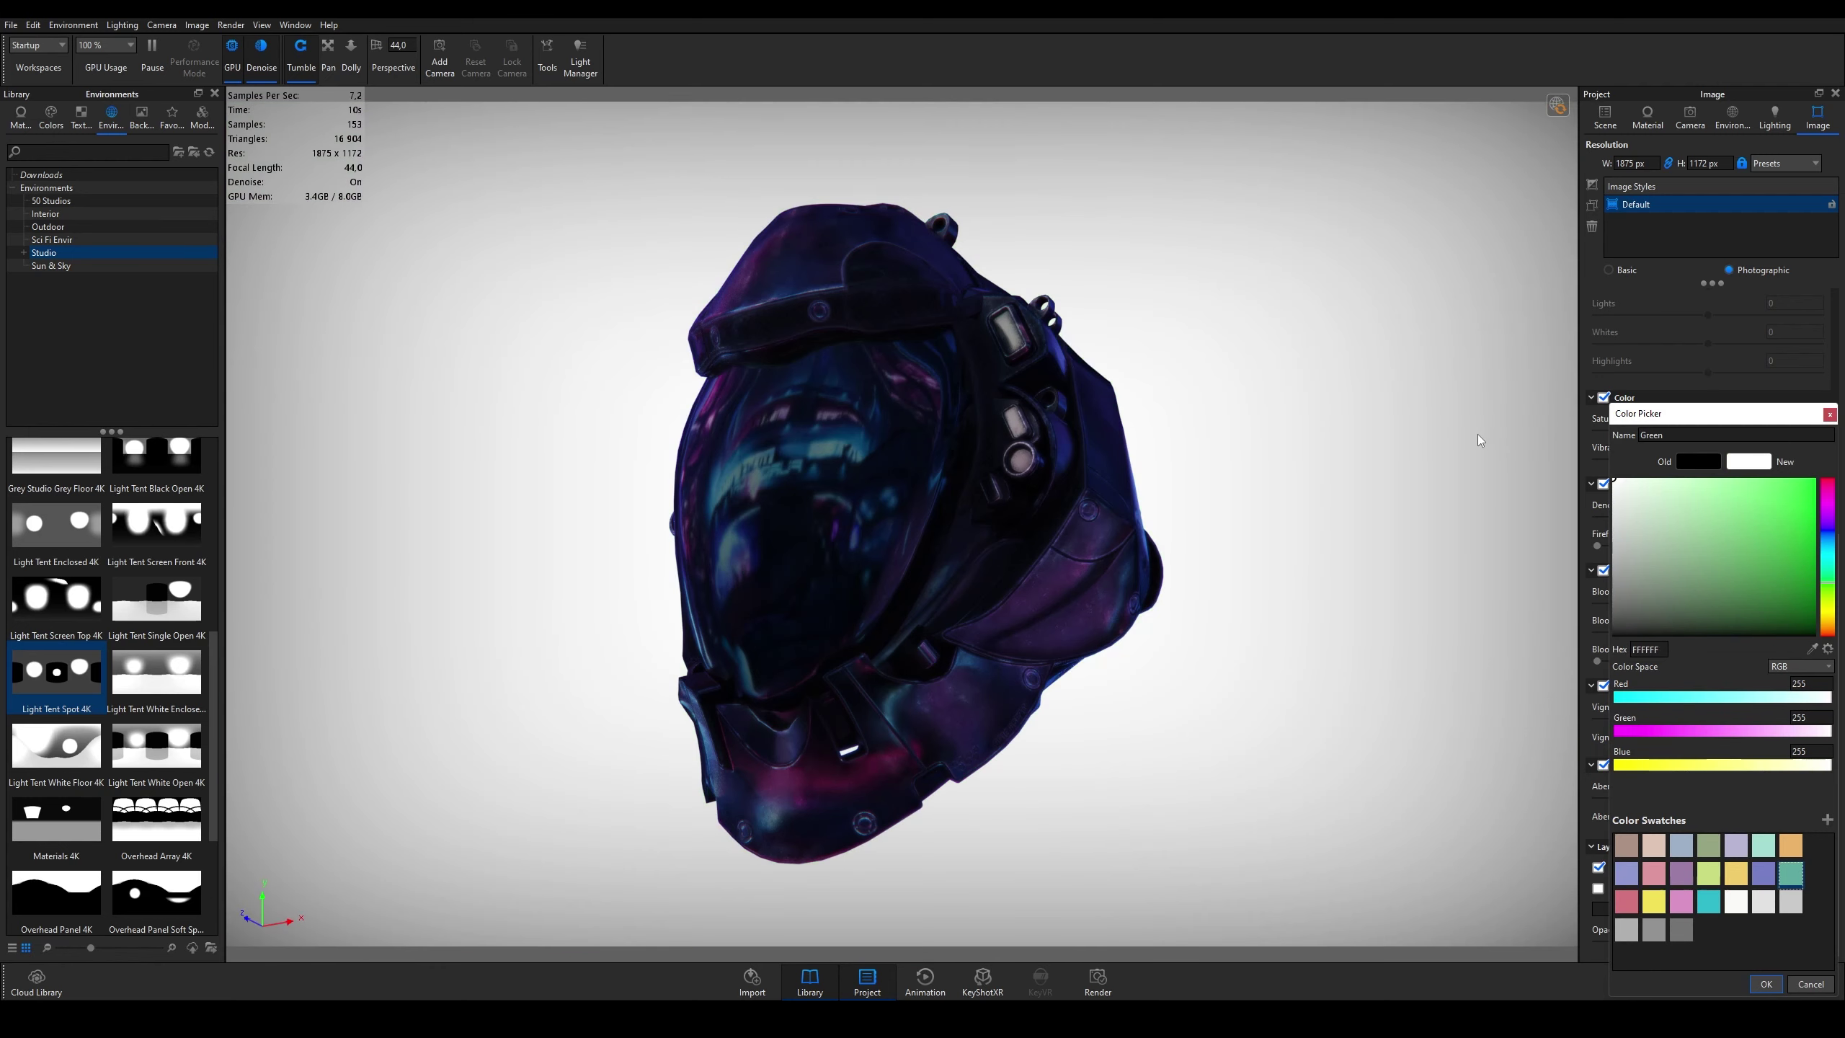
{"action": "left_click_drag", "start_coordinate": [1763, 535], "coordinate": [1583, 661]}
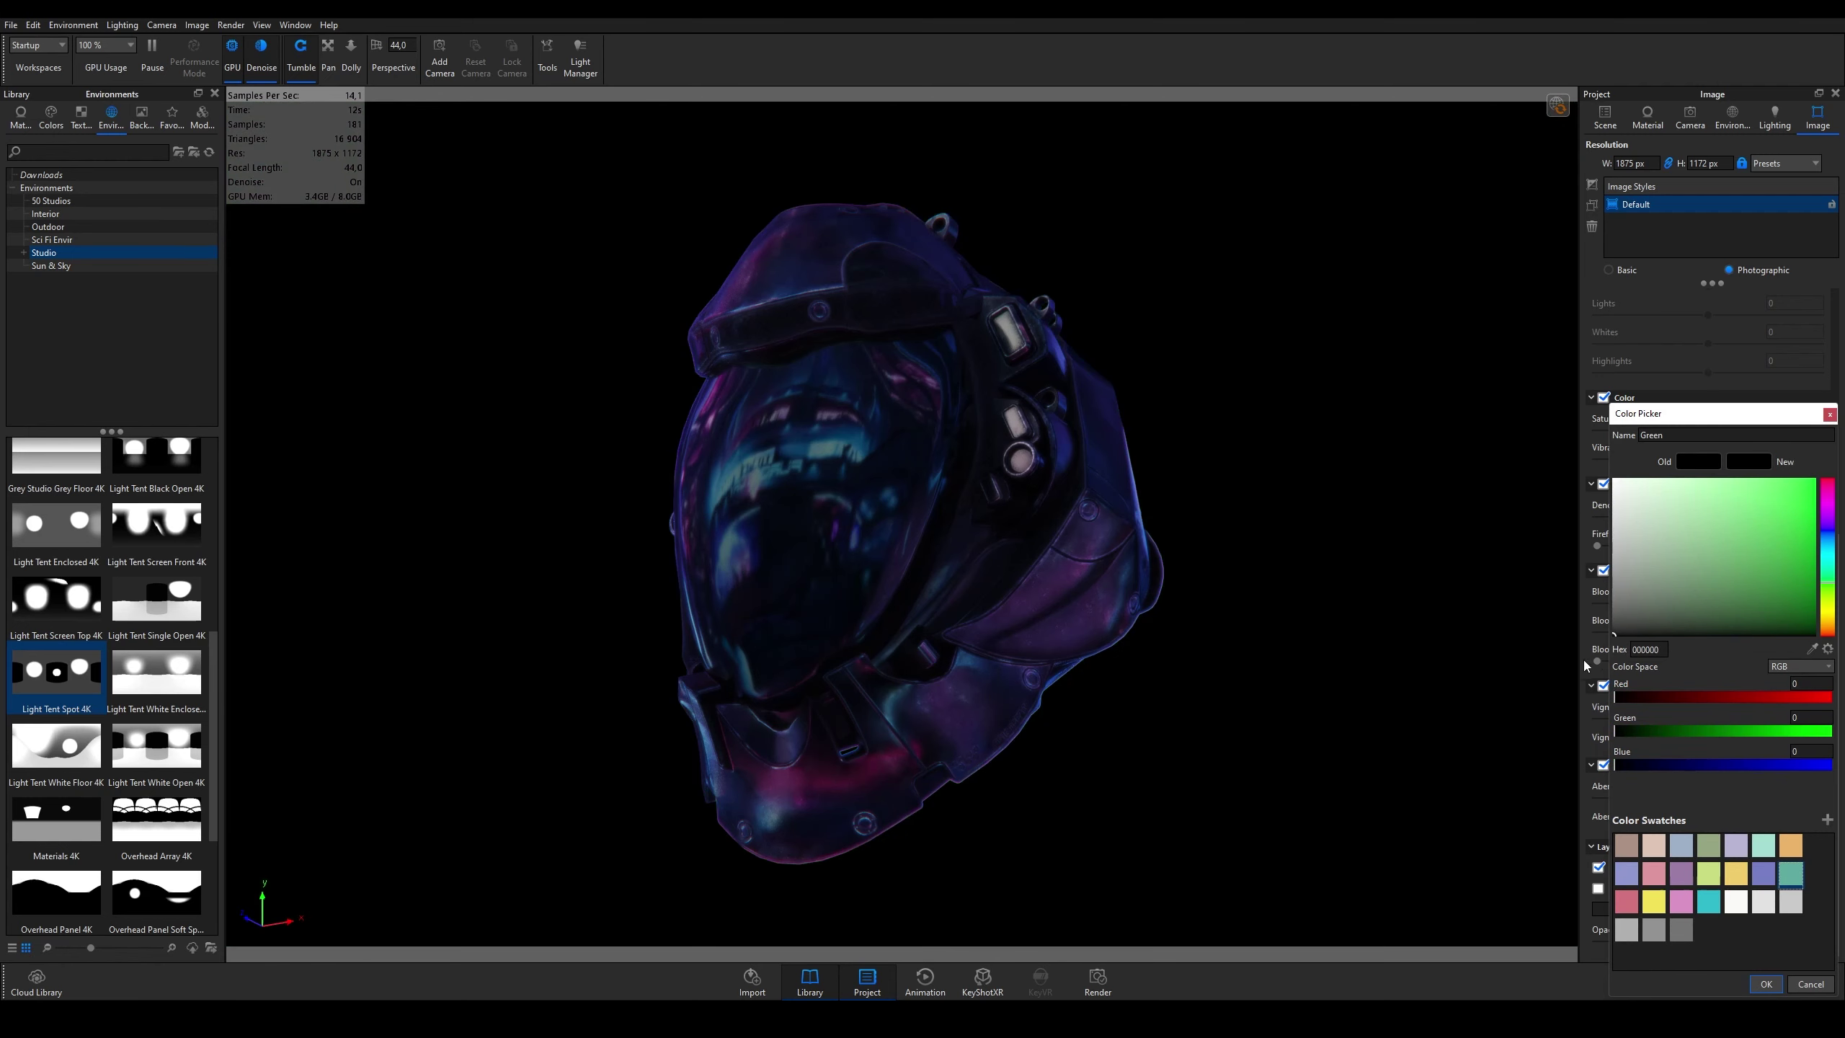
{"action": "left_click", "coordinate": [1766, 985]}
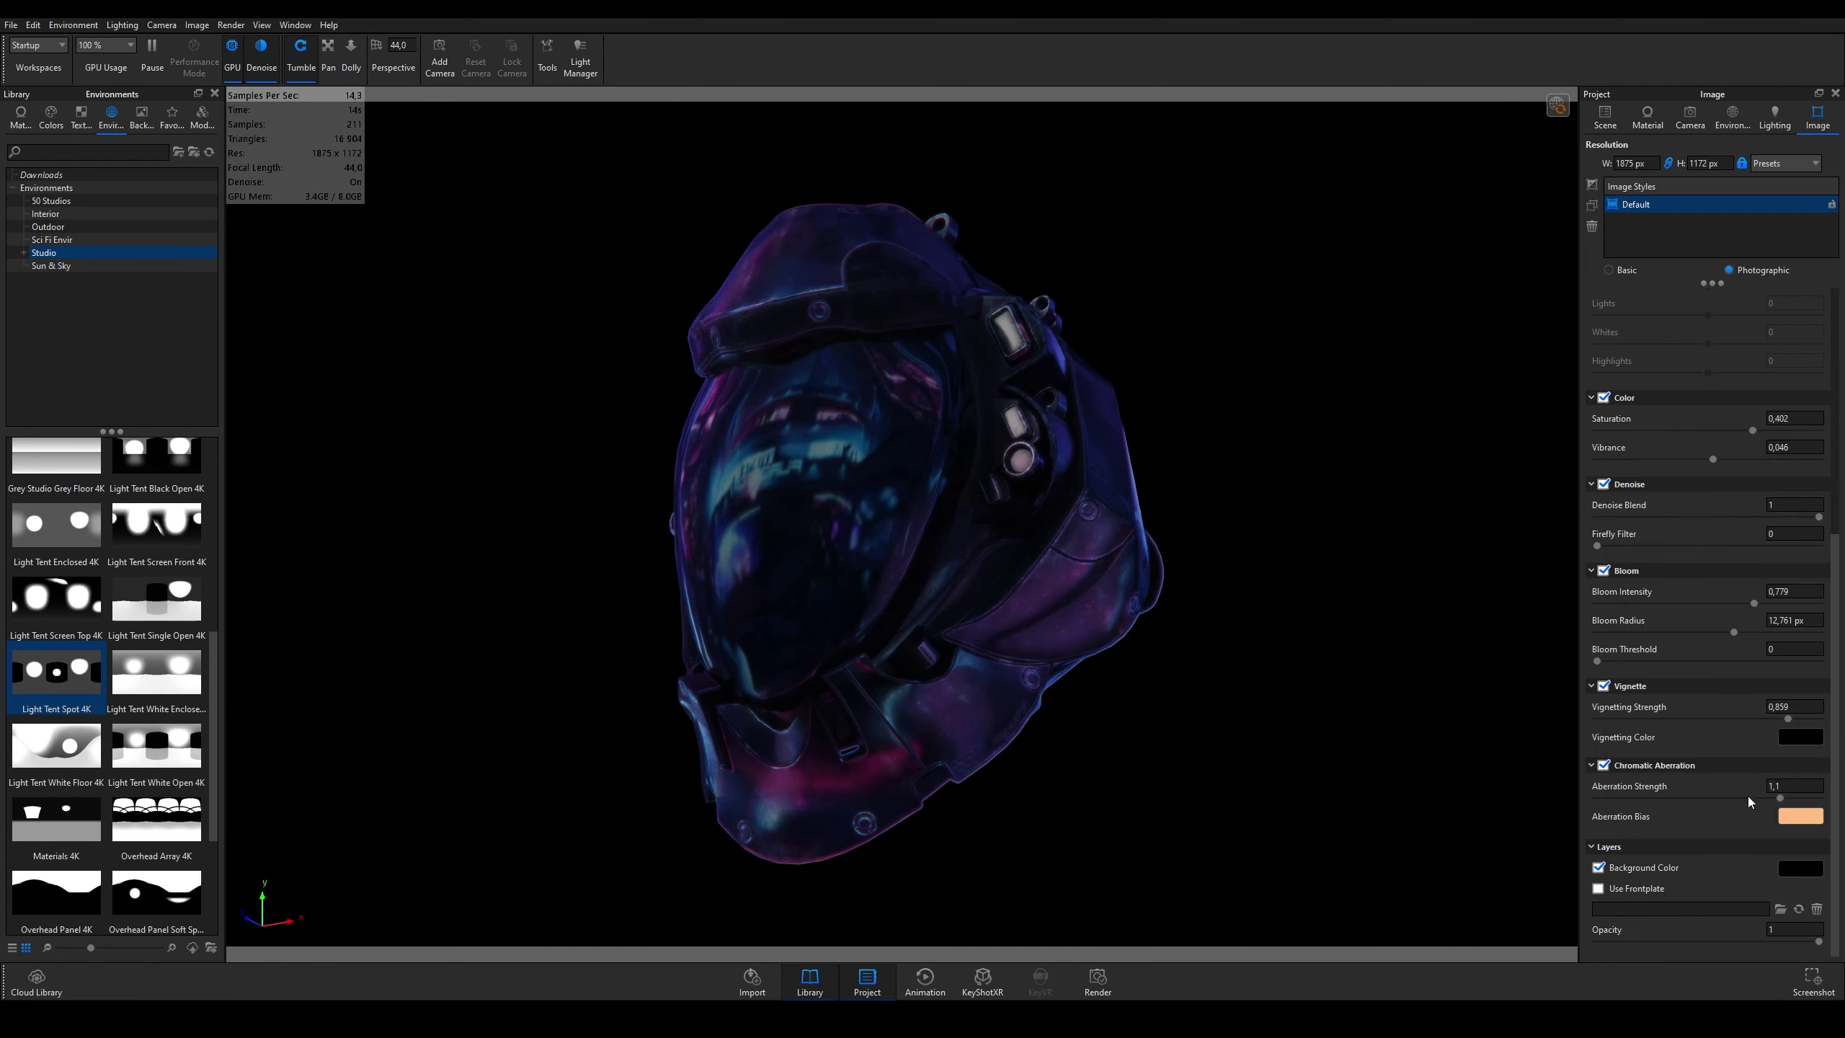
Step: Set chromatic aberration strength back to 1
{"action": "left_click_drag", "start_coordinate": [1798, 798], "coordinate": [1842, 809]}
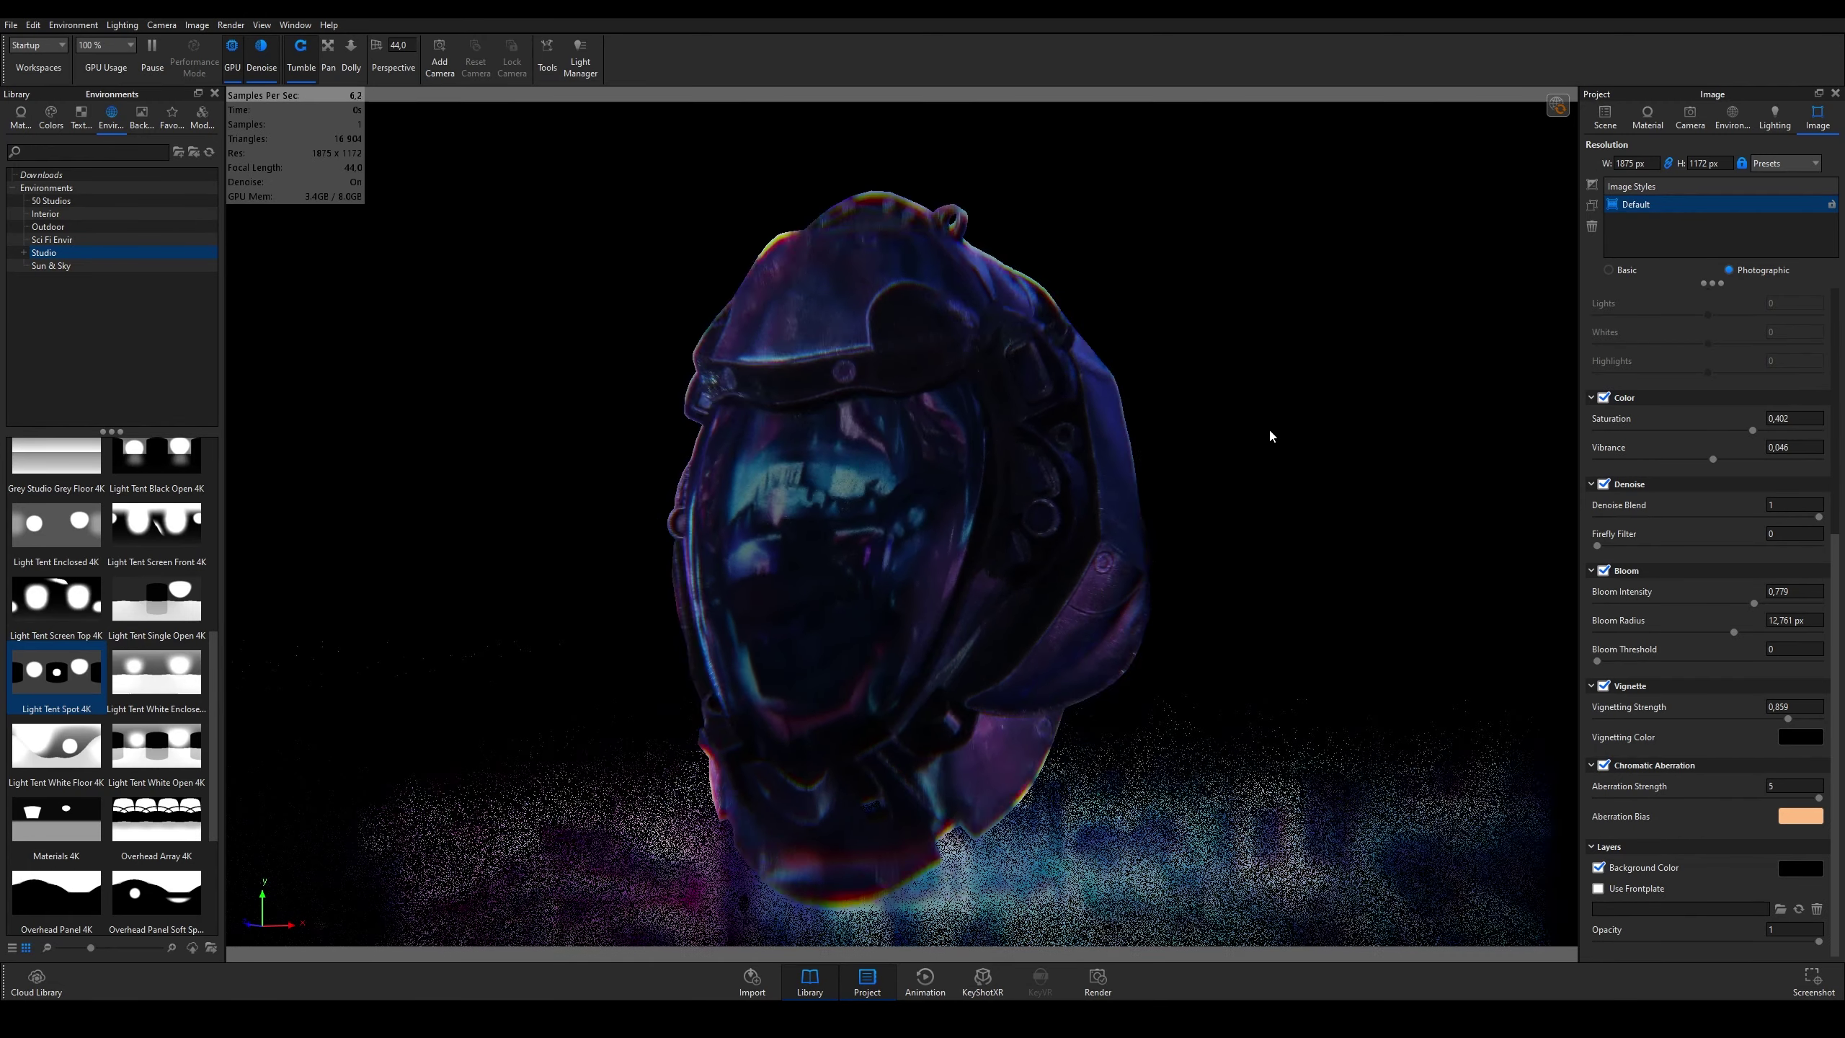
{"action": "left_click", "coordinate": [1794, 786]}
{"action": "key", "text": "BackSpace"}
{"action": "type", "text": "1"}
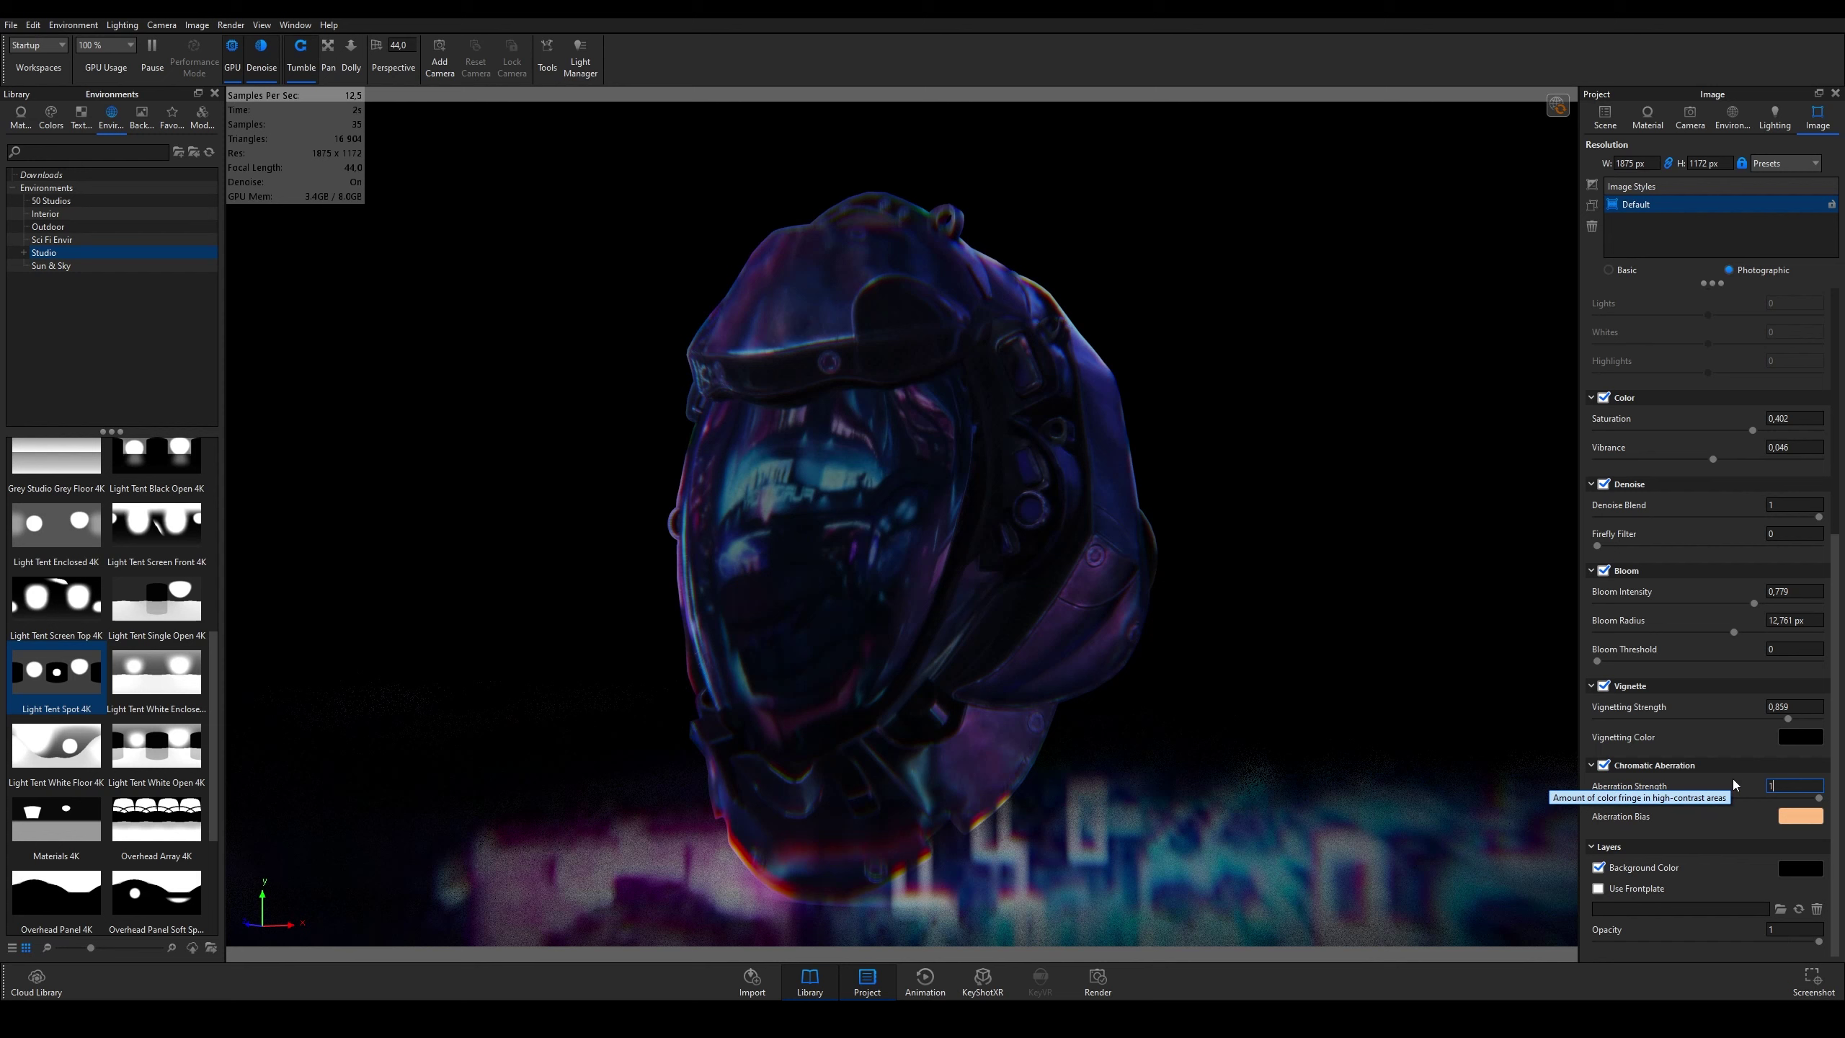
{"action": "key", "text": "Return"}
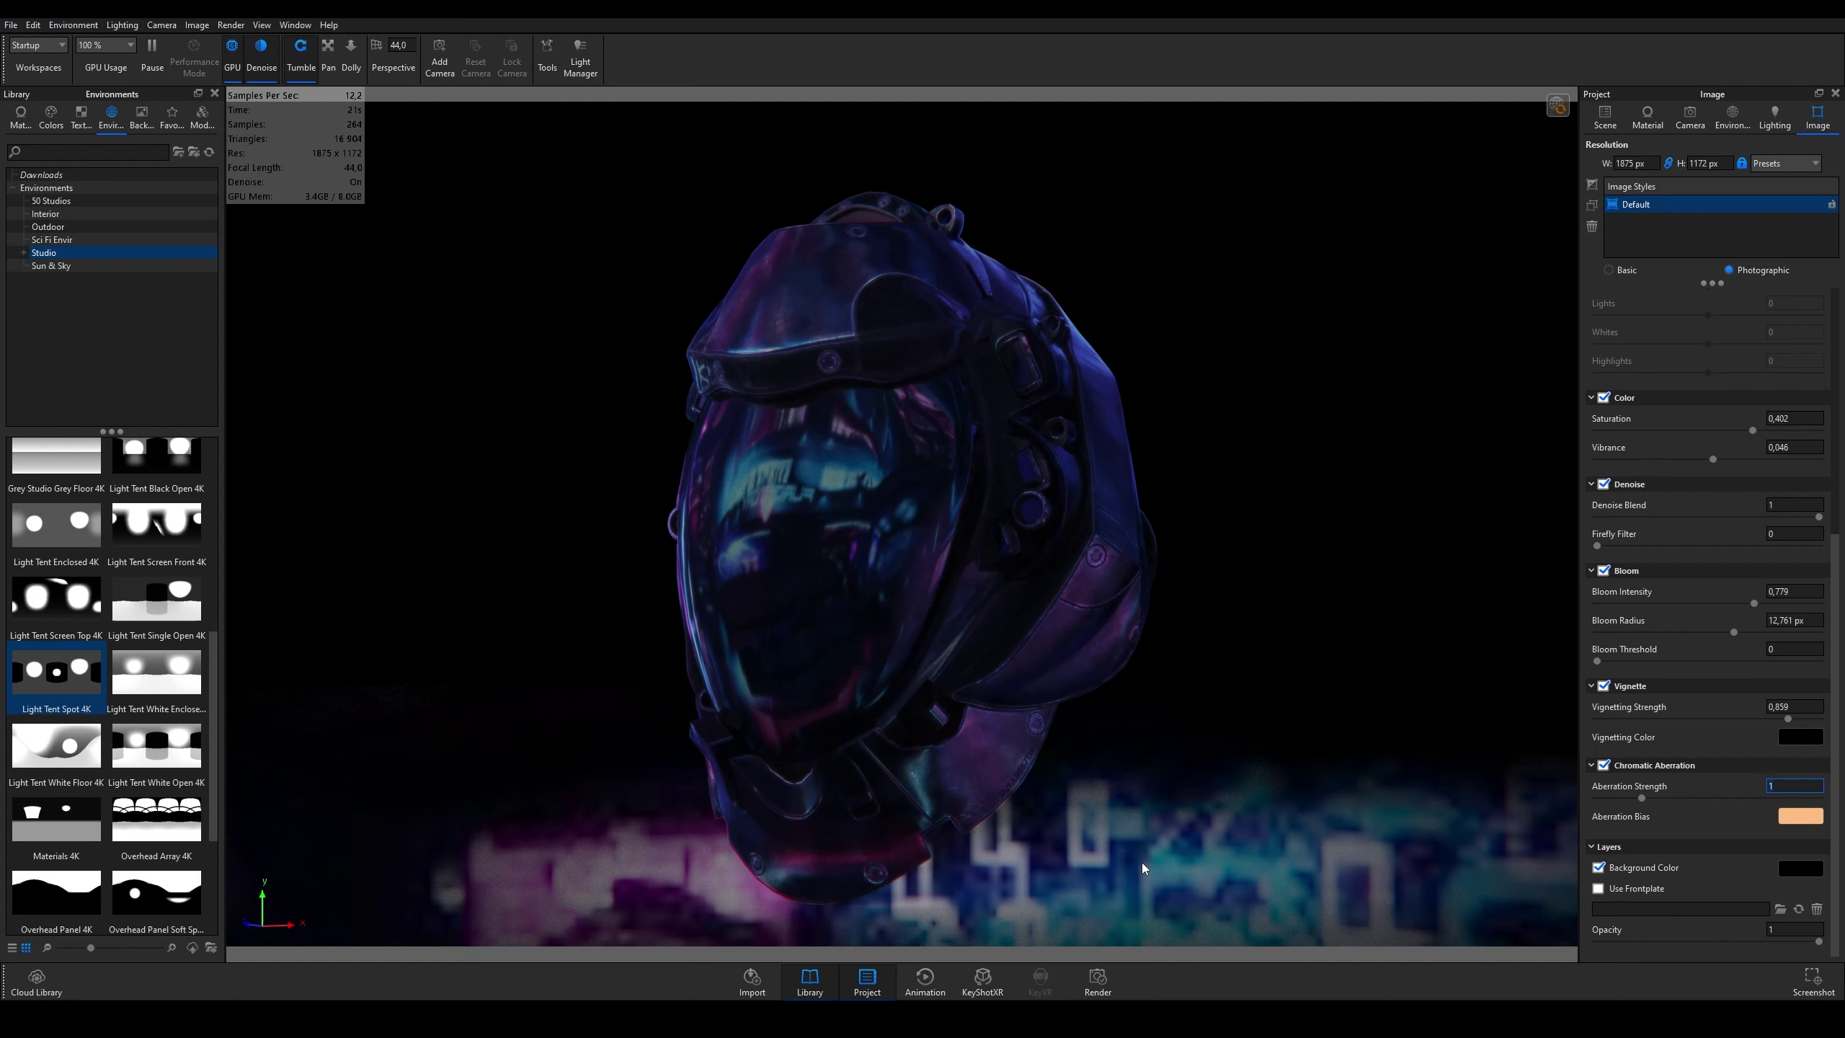
Step: Try a green aberration bias colour, then cancel to keep the original peach
{"action": "left_click", "coordinate": [1792, 813]}
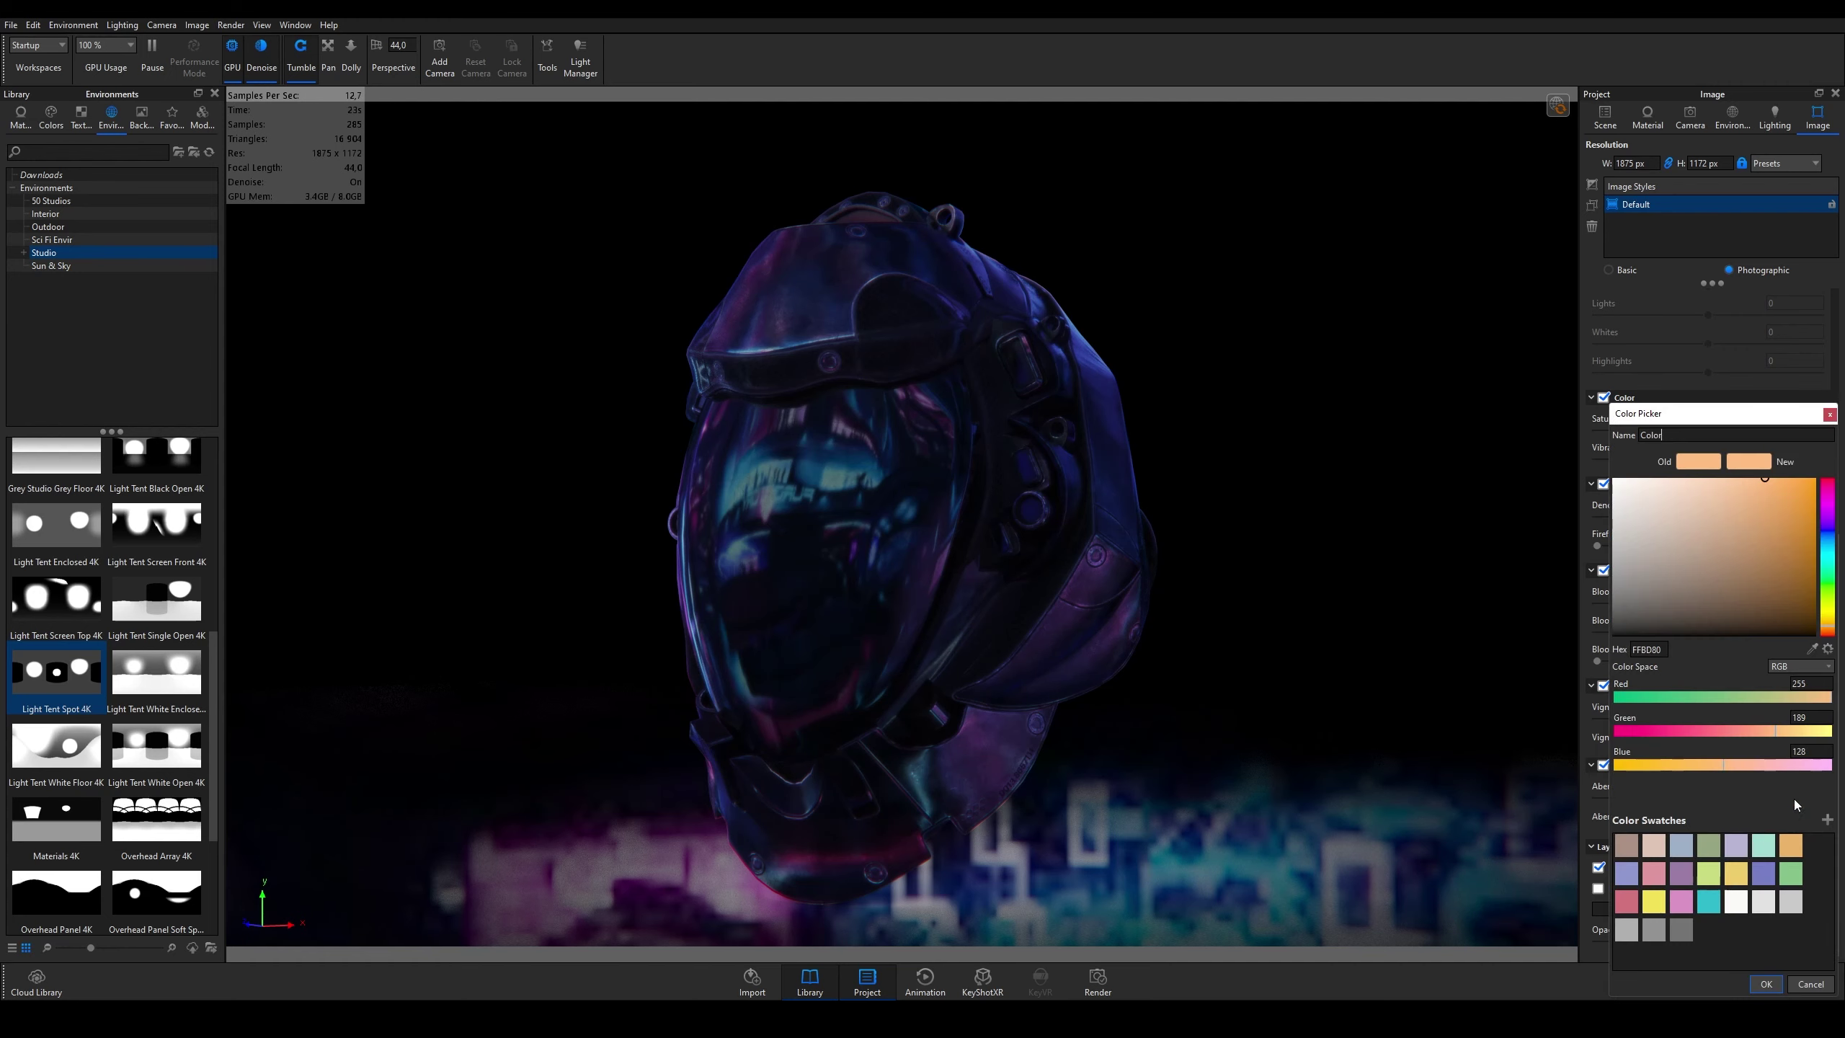
{"action": "left_click_drag", "start_coordinate": [1827, 509], "coordinate": [1827, 586]}
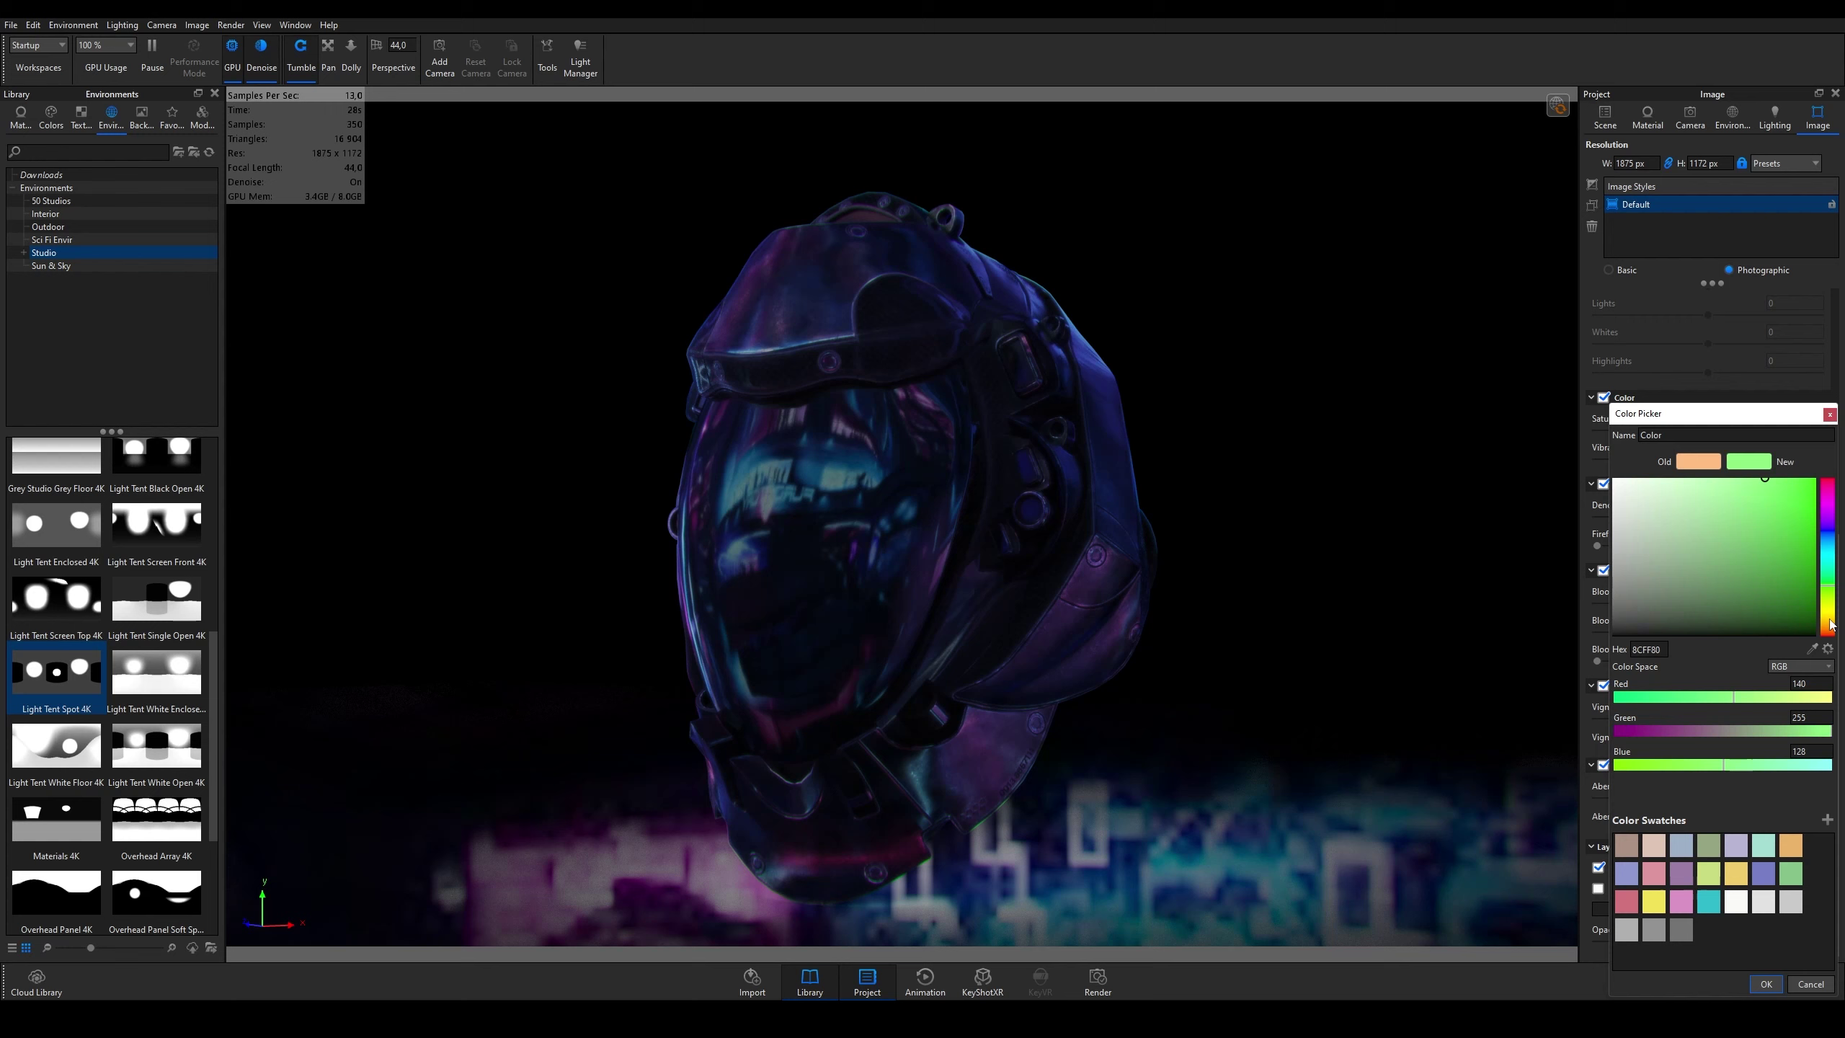
{"action": "left_click", "coordinate": [1810, 983]}
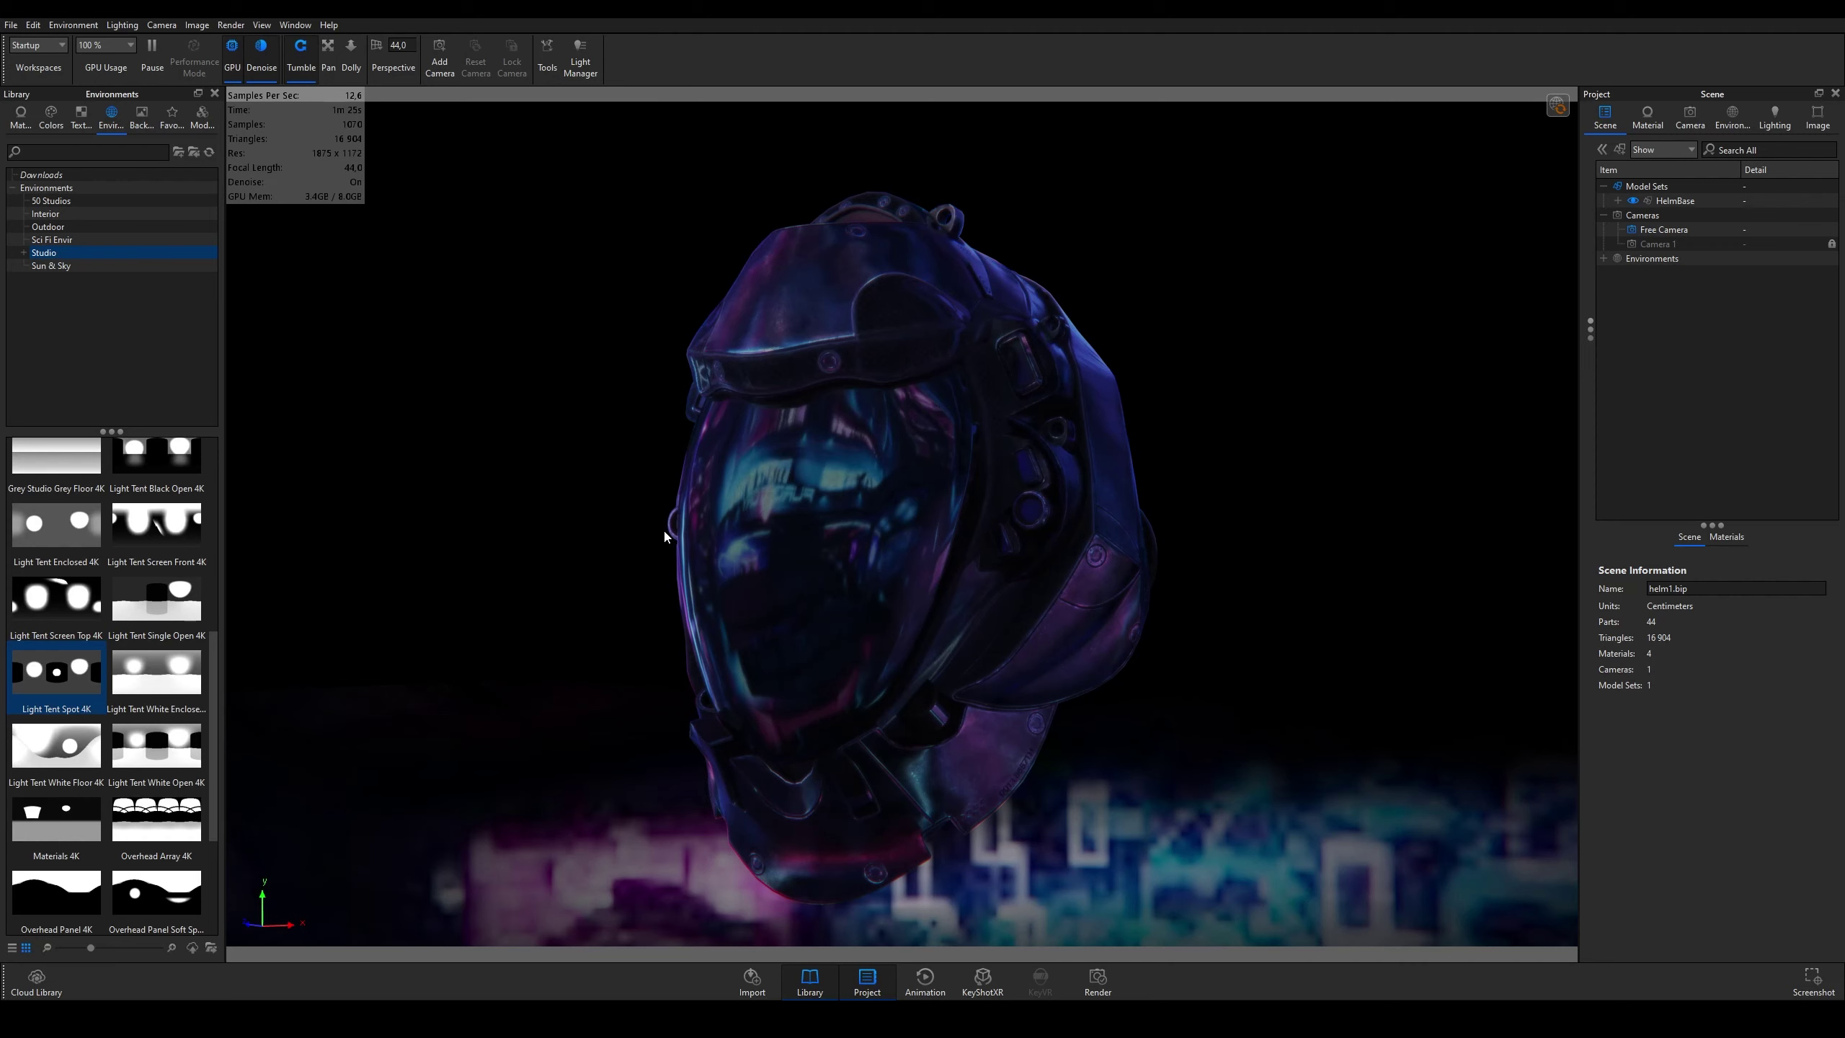
Step: Pause the real-time render and briefly check the Light Manager under Tools
{"action": "left_click", "coordinate": [155, 52]}
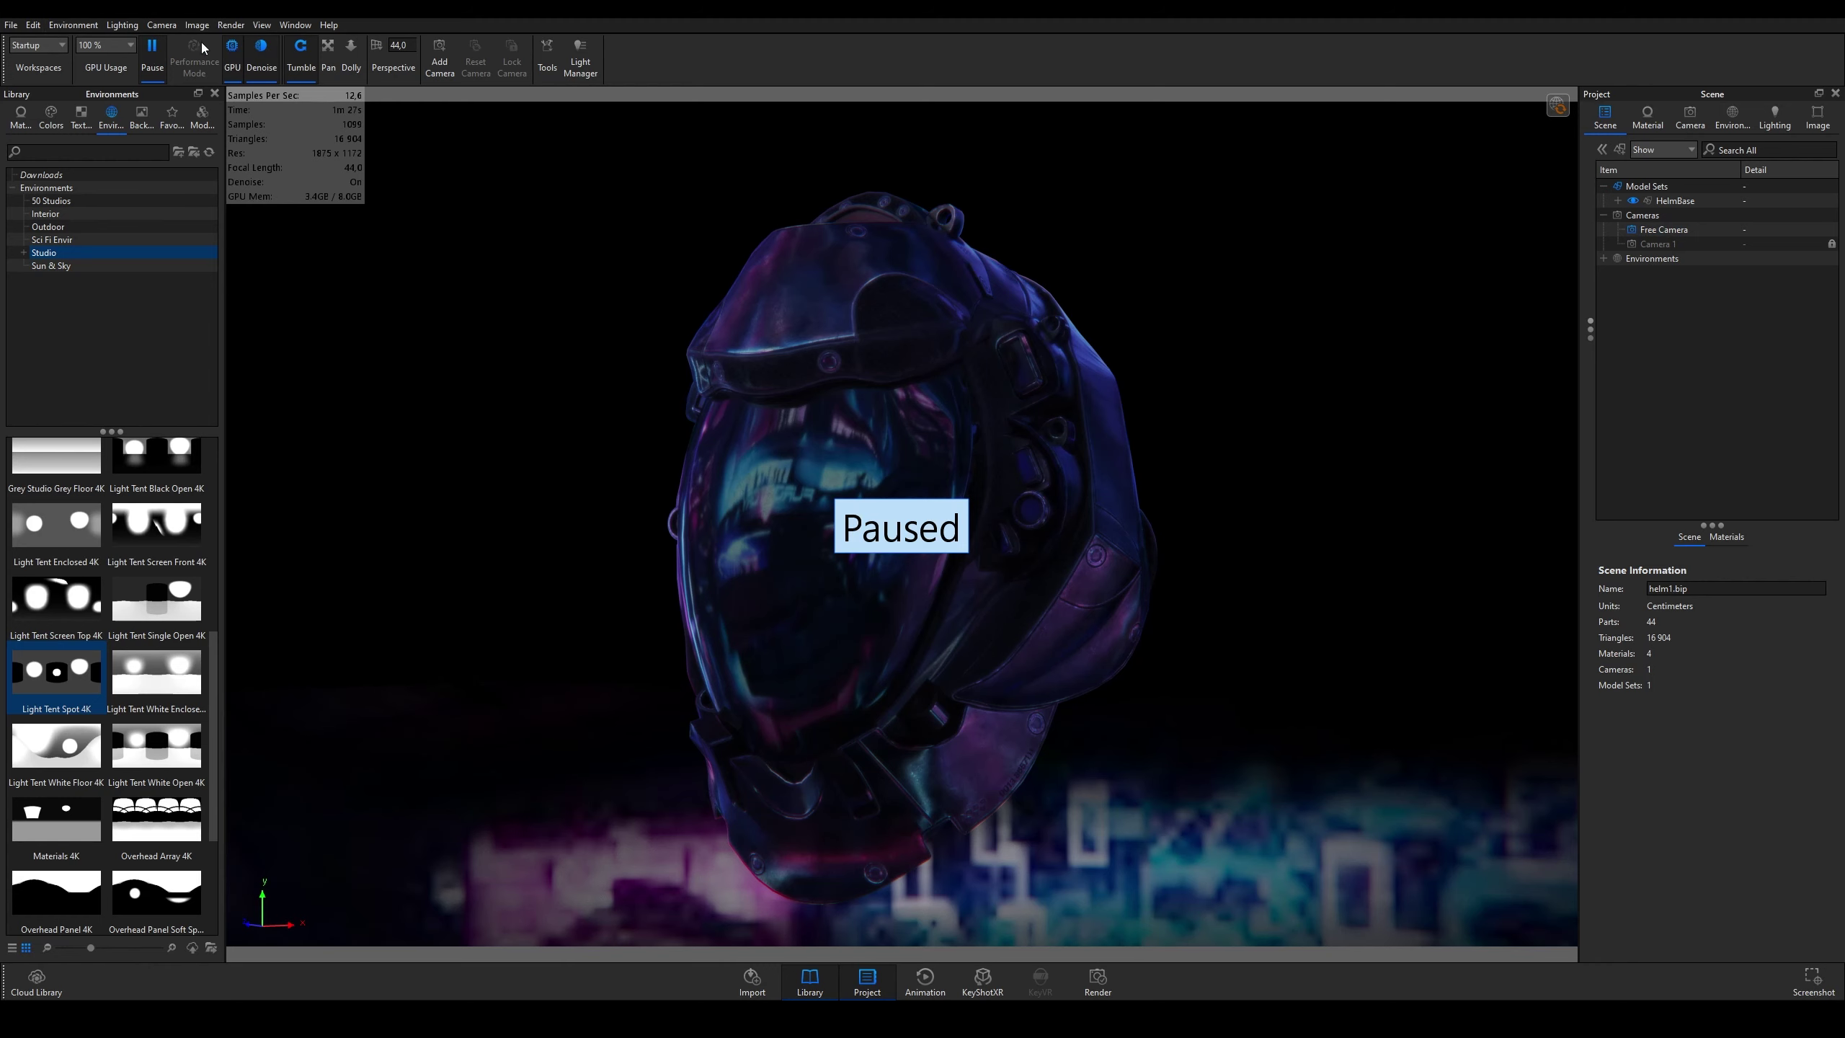
{"action": "left_click", "coordinate": [545, 65]}
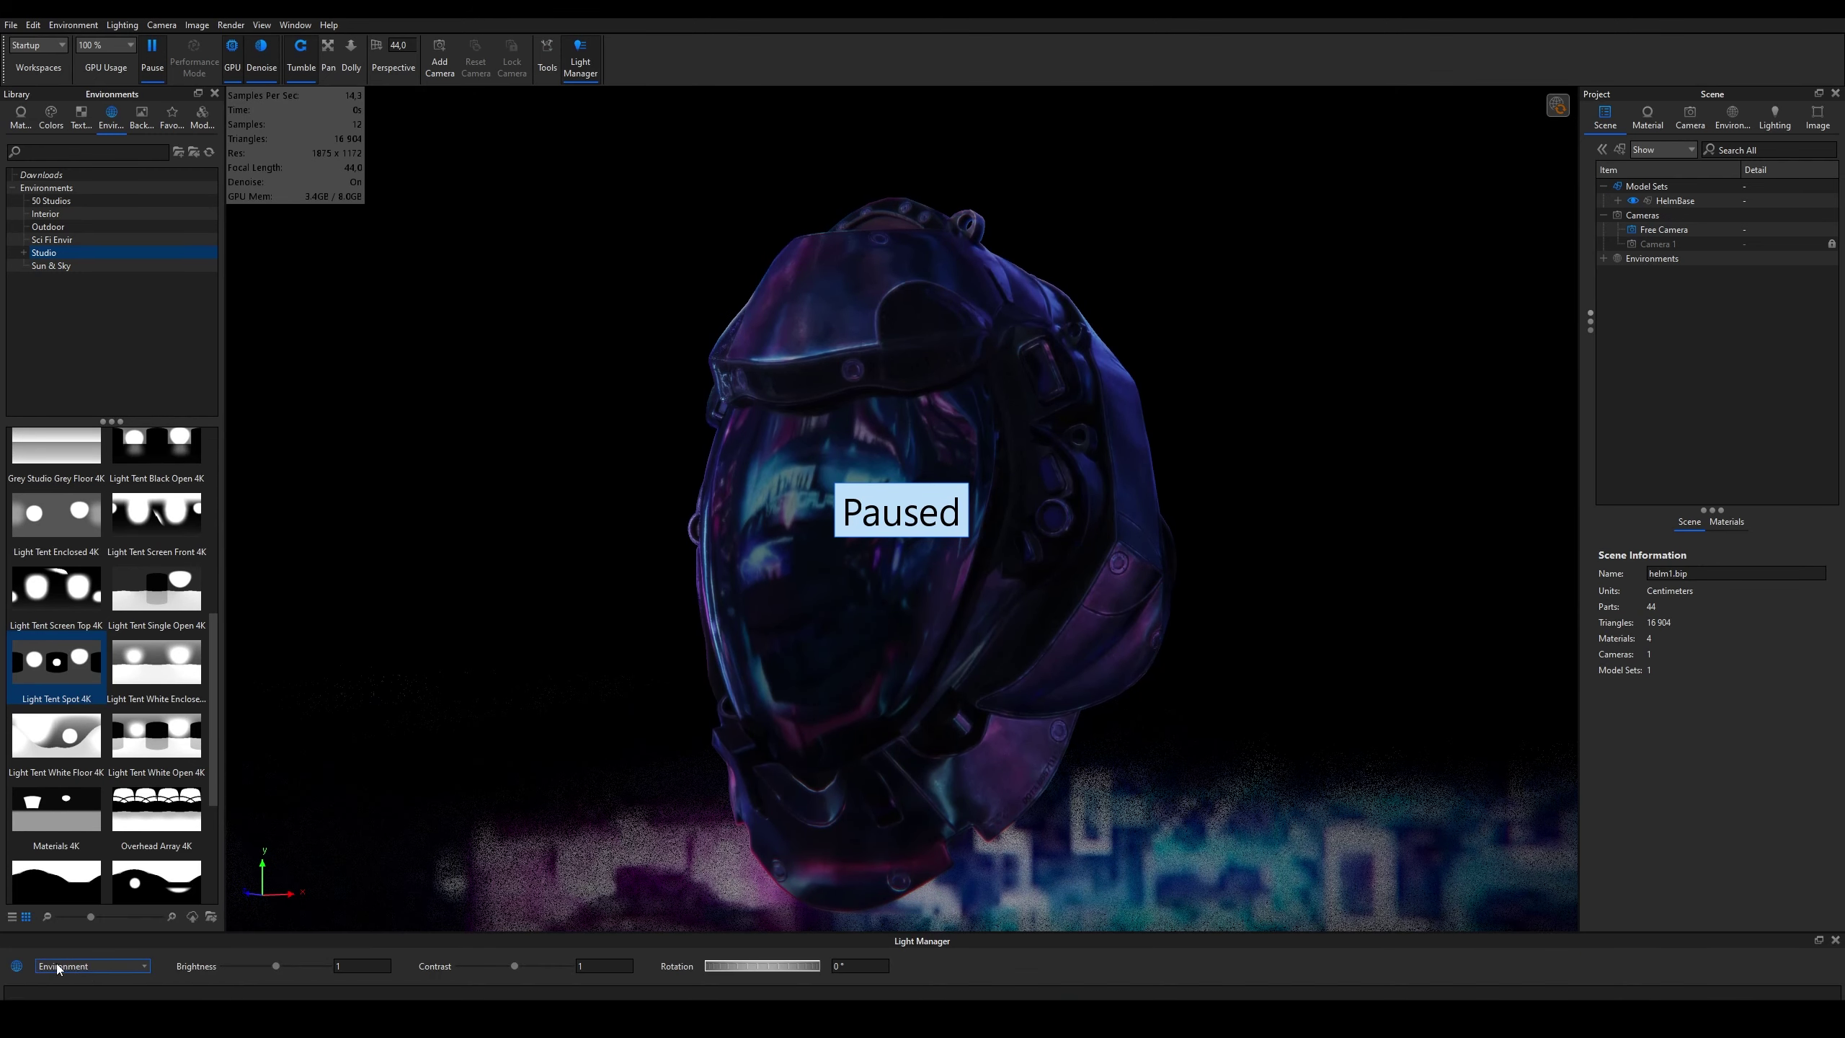
{"action": "left_click", "coordinate": [571, 78]}
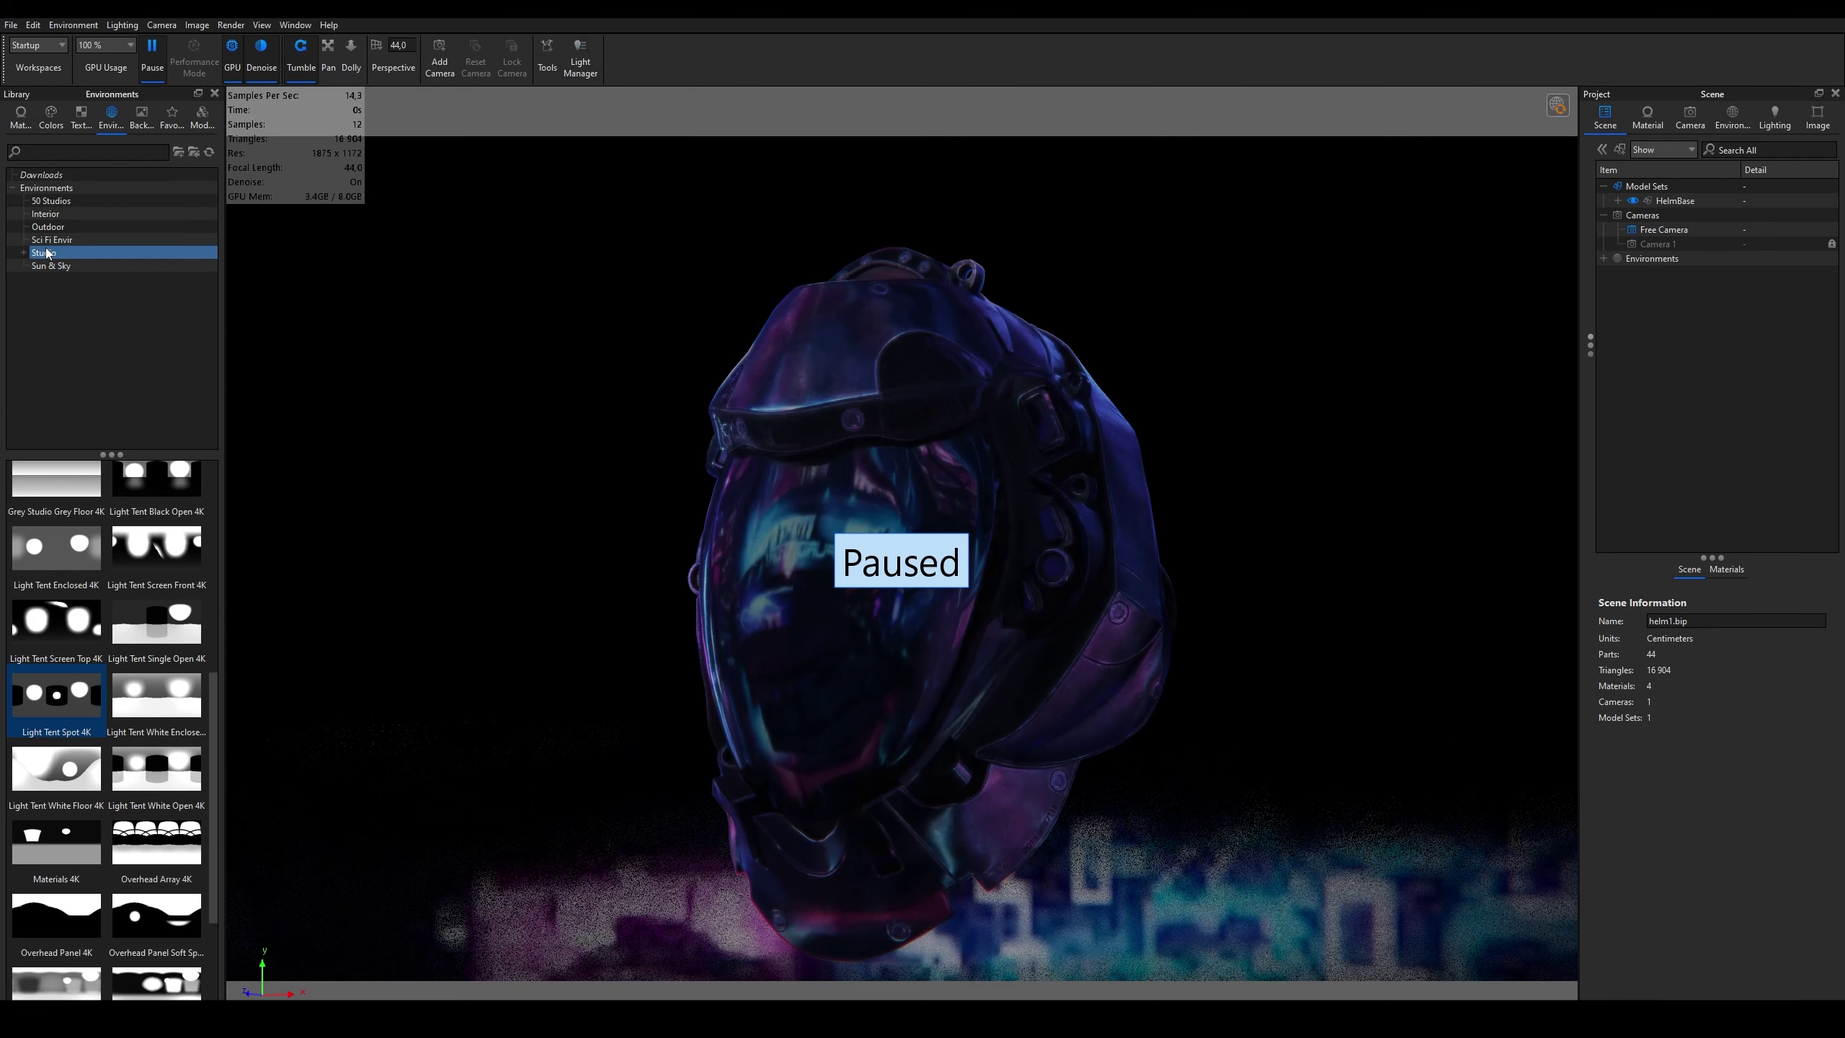
Step: Browse Toon and Translucent materials and the Camouflage, PANTONE, RAL and Traditional colours
{"action": "left_click", "coordinate": [22, 131]}
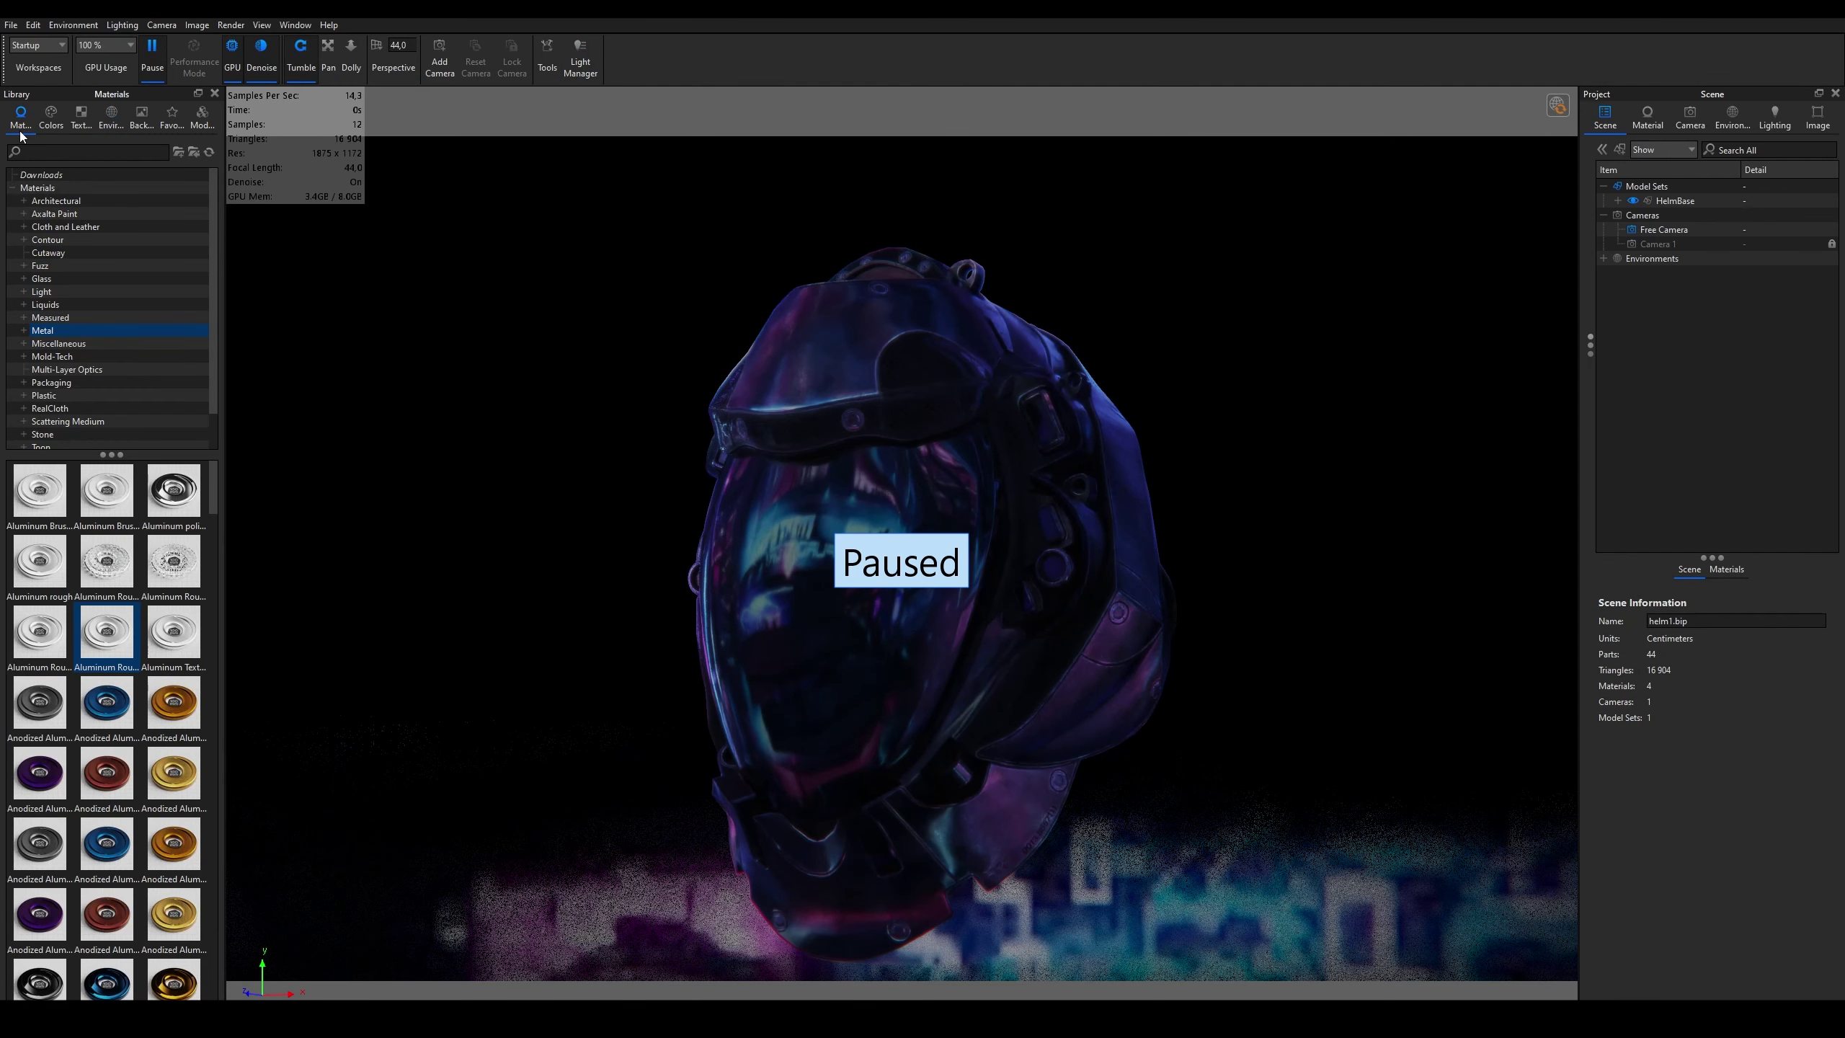
{"action": "left_click", "coordinate": [72, 187]}
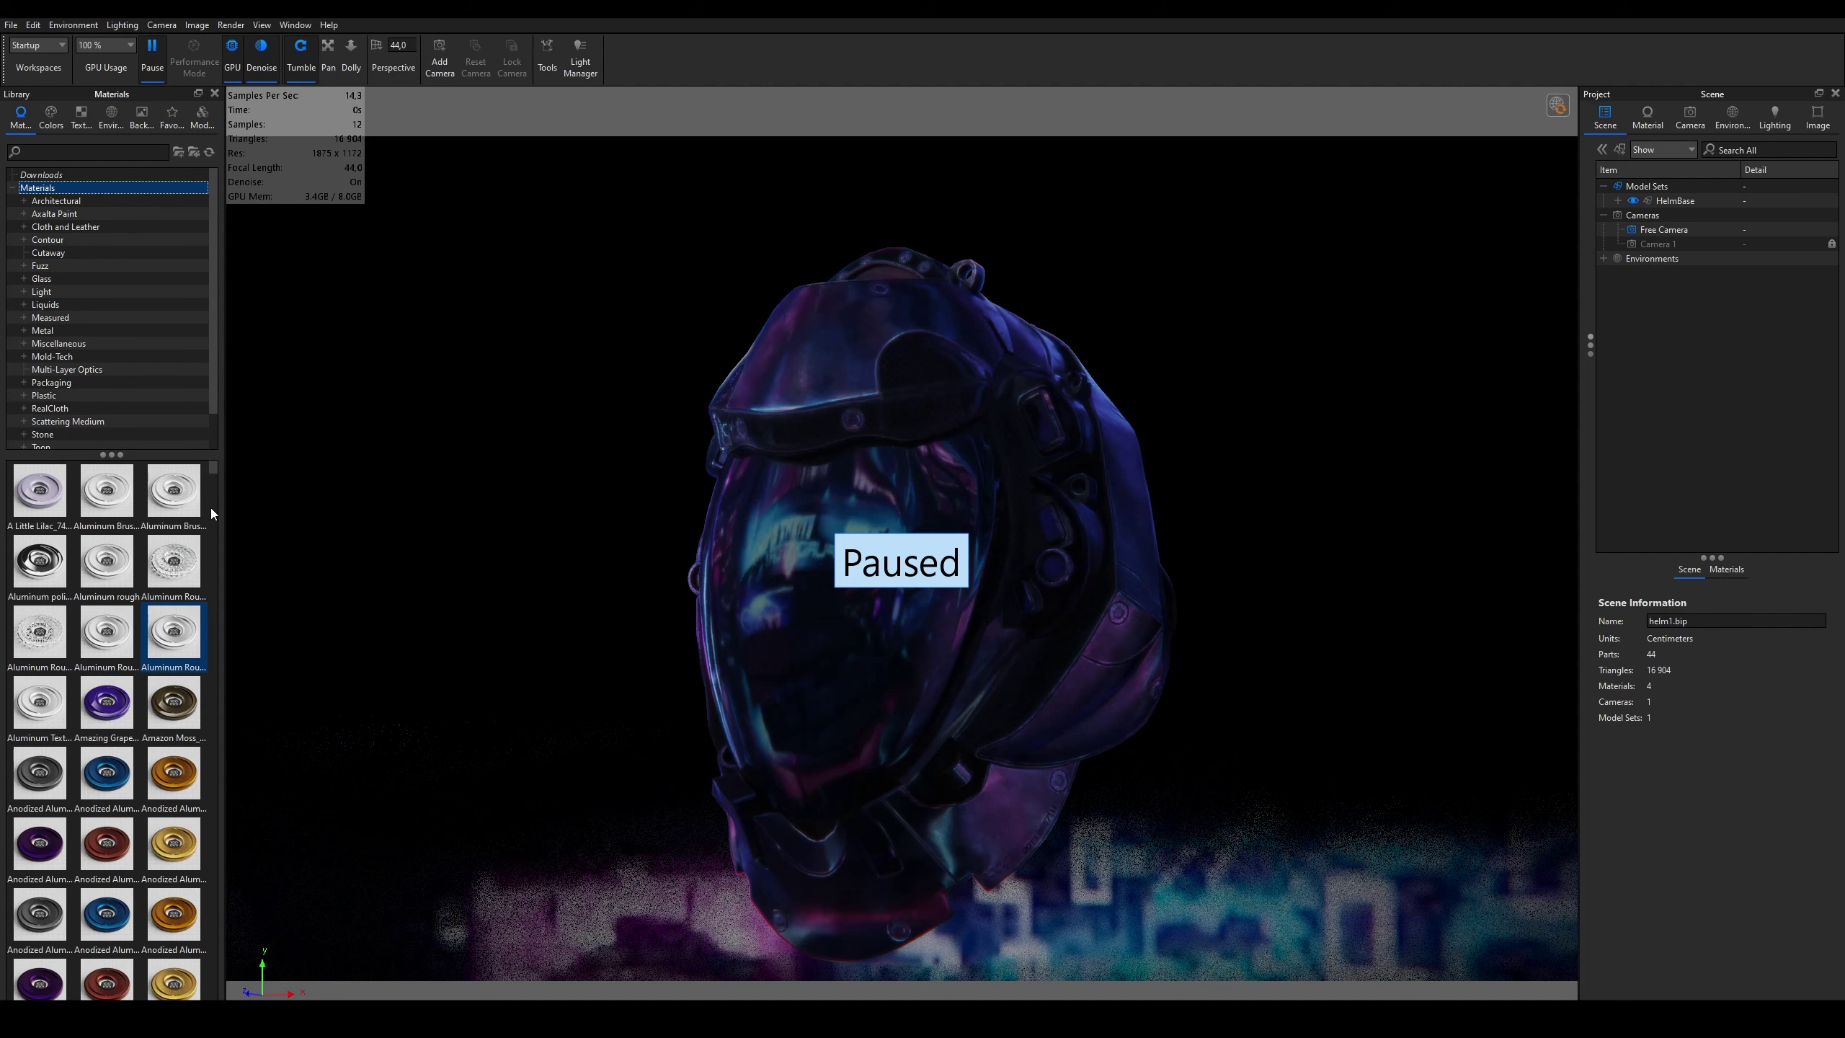
{"action": "scroll", "coordinate": [140, 360], "scroll_direction": "down", "scroll_amount": 1}
{"action": "left_click", "coordinate": [37, 409]}
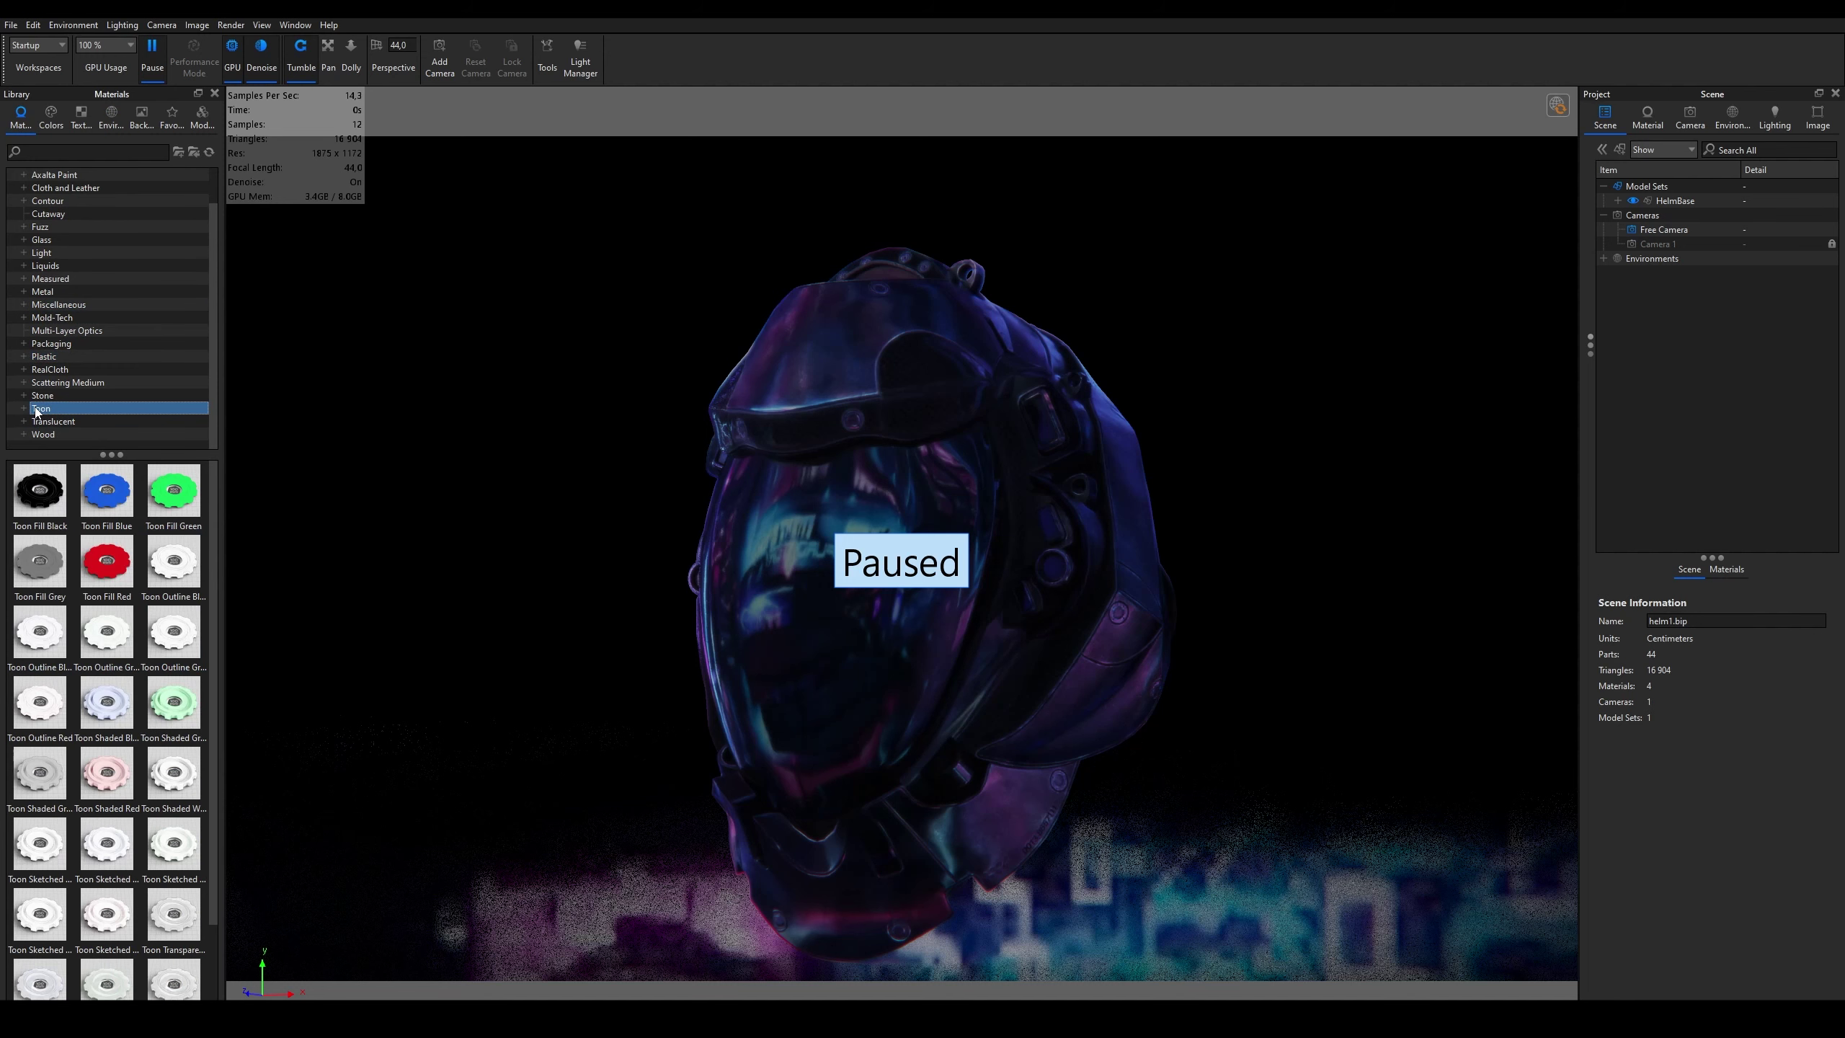
{"action": "left_click", "coordinate": [53, 422]}
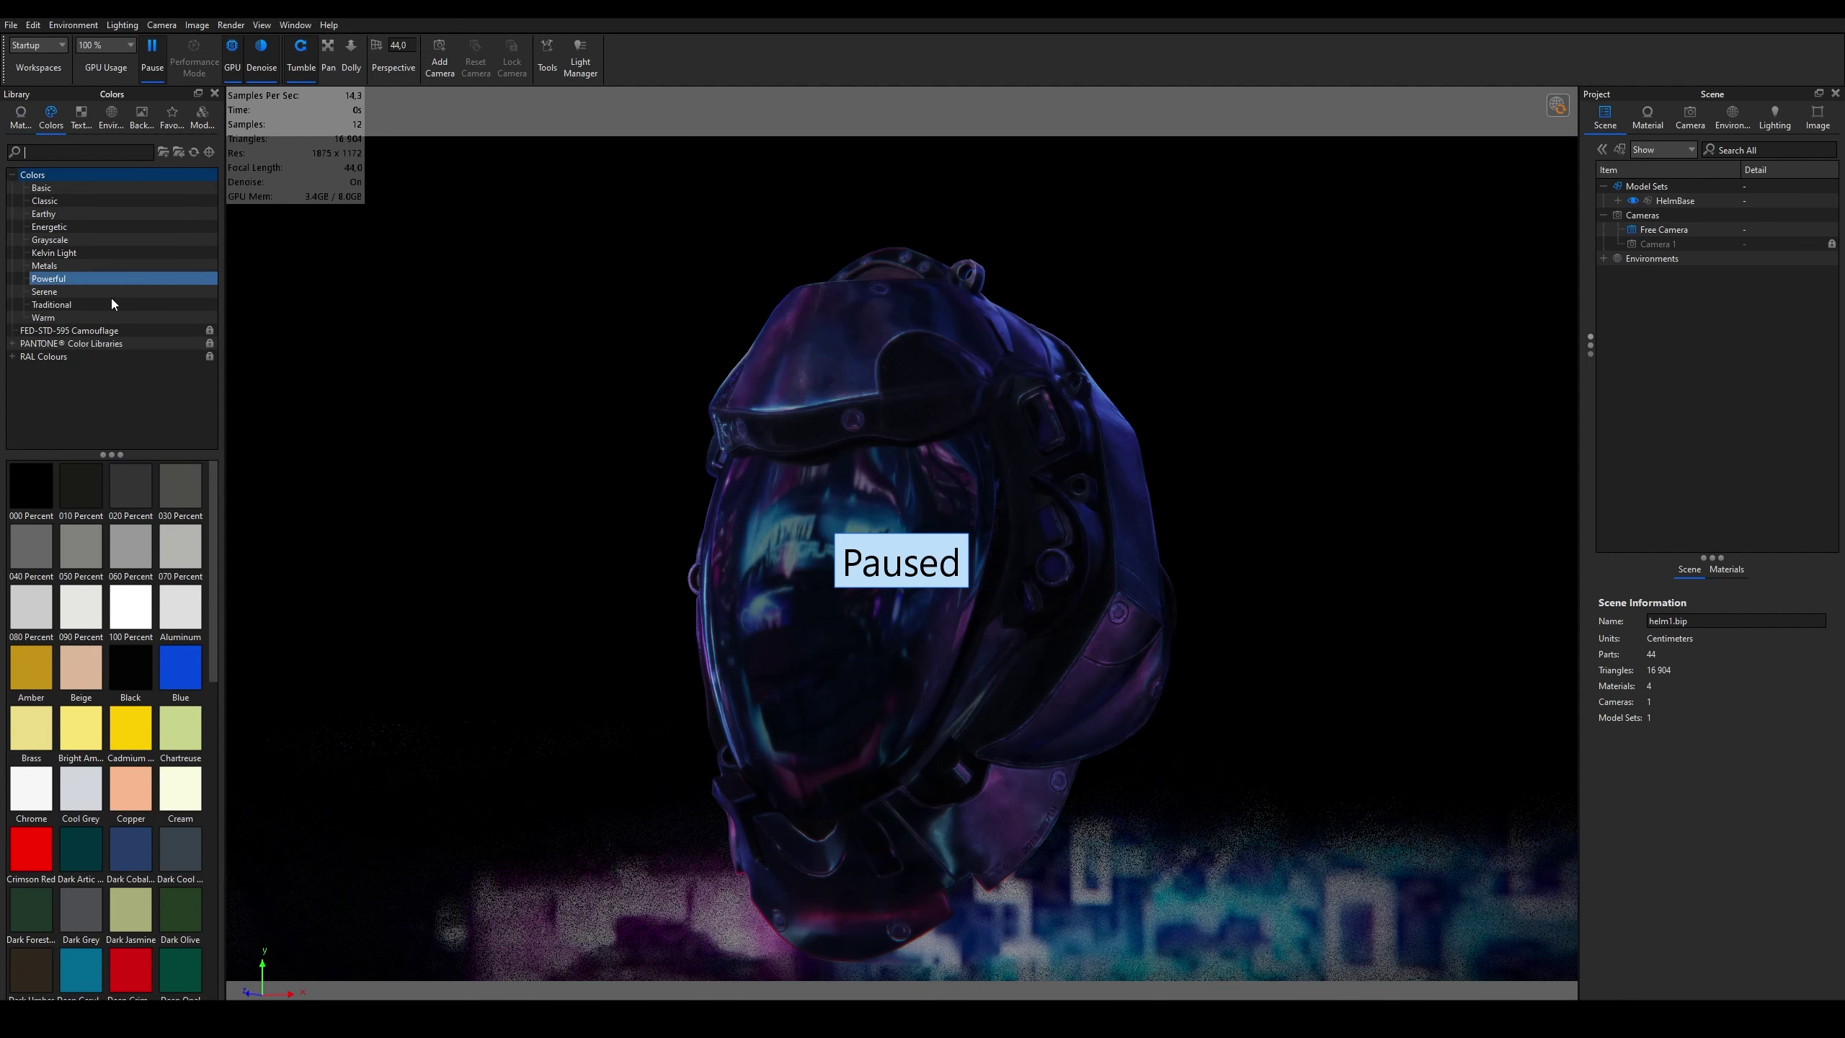
{"action": "left_click", "coordinate": [108, 330]}
{"action": "left_click", "coordinate": [64, 342]}
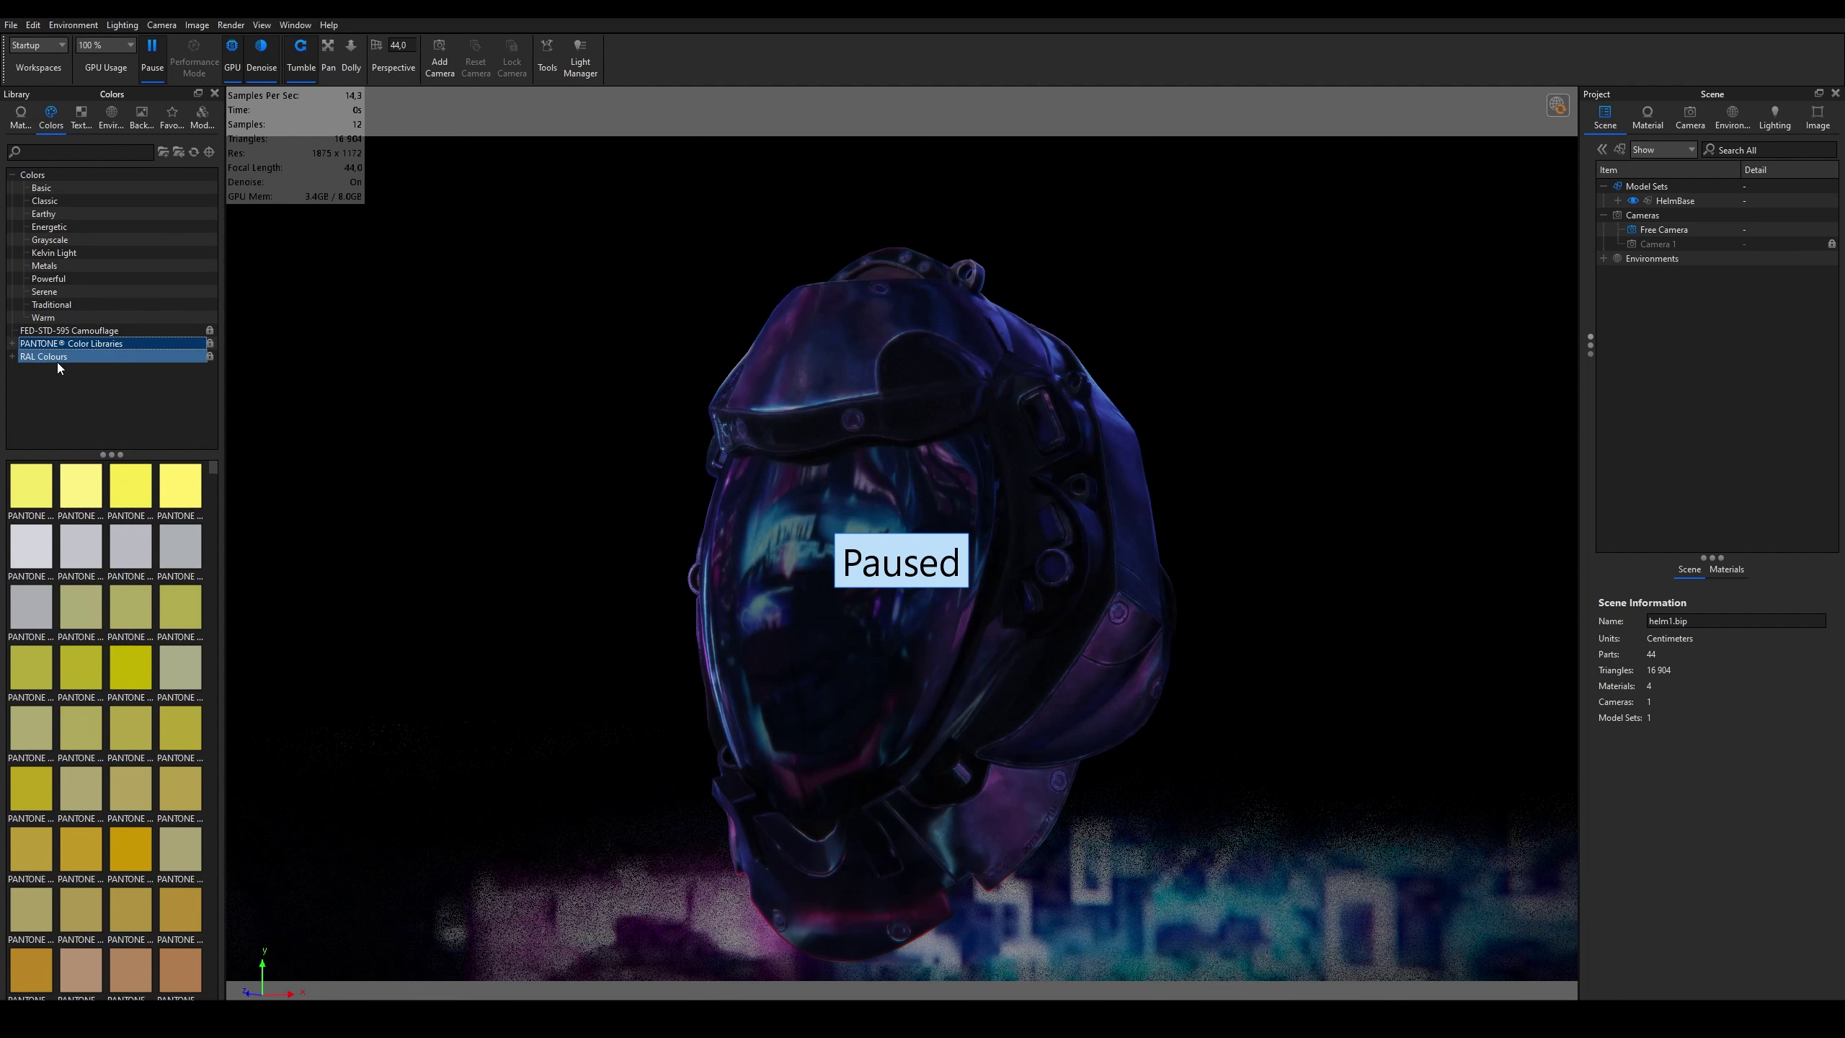
{"action": "left_click", "coordinate": [58, 358]}
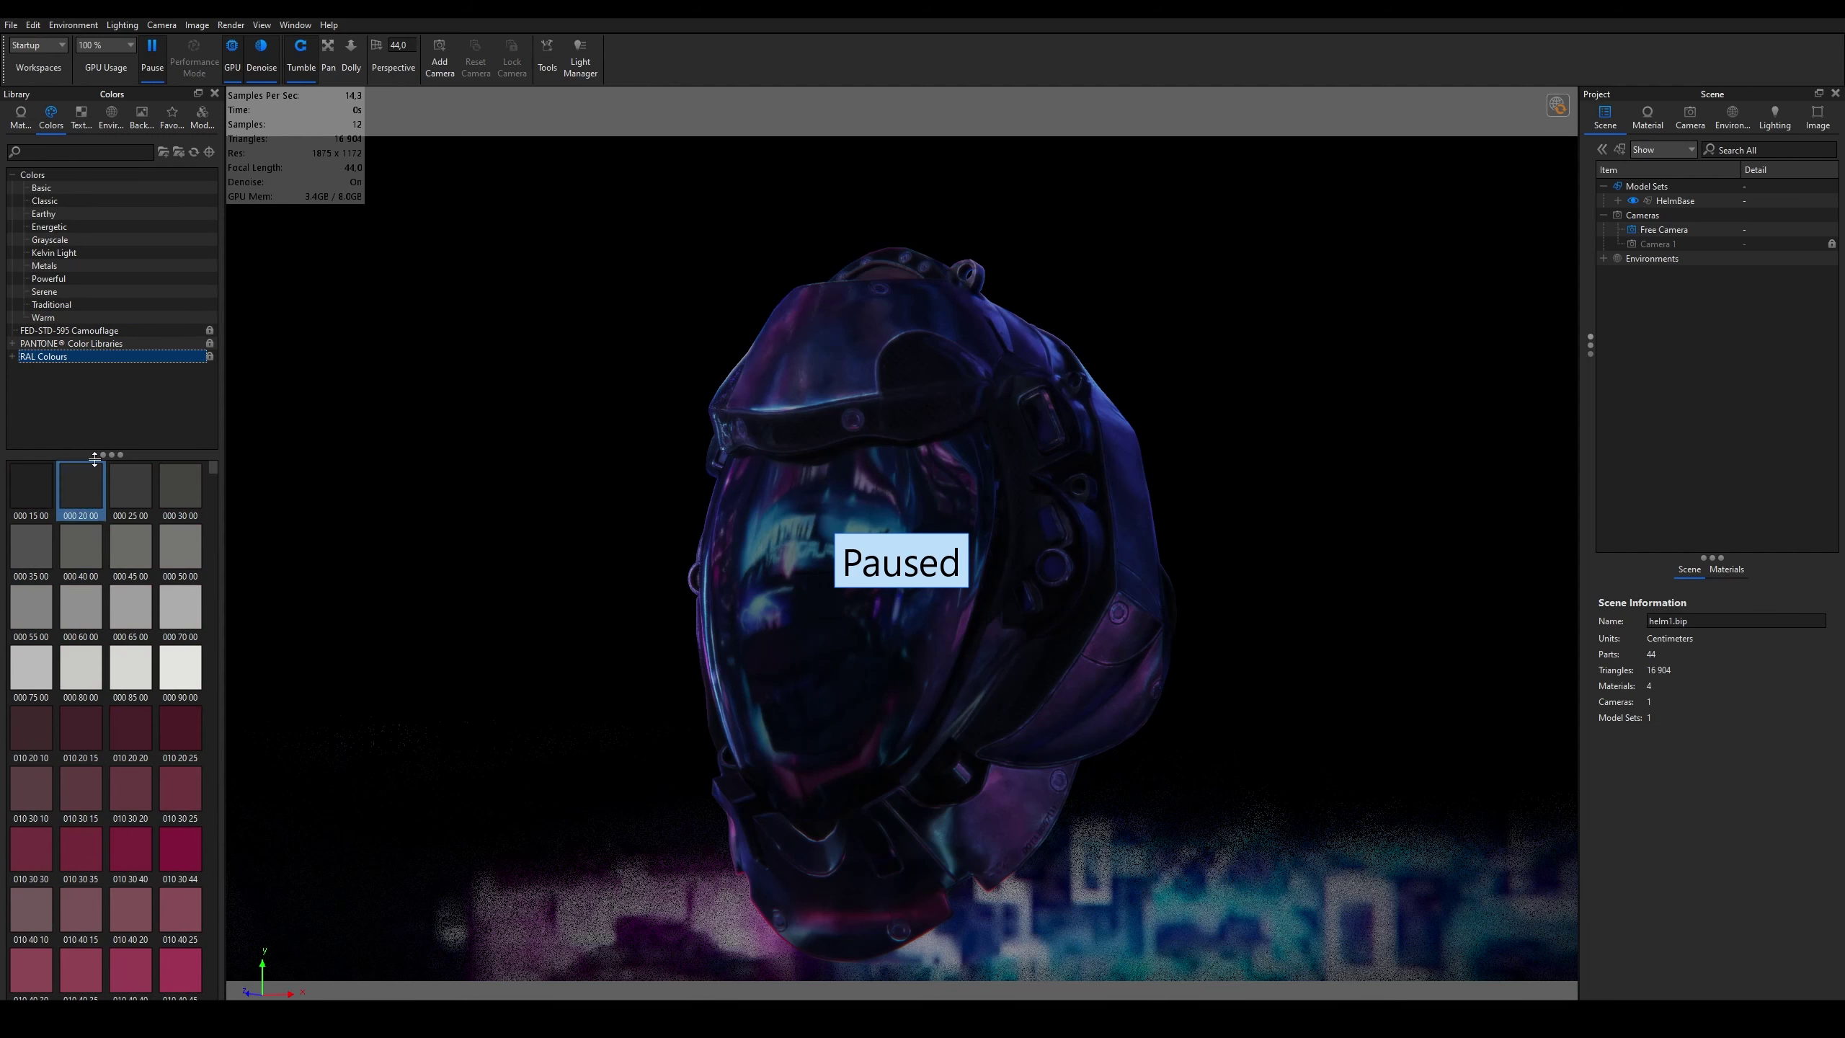
{"action": "left_click", "coordinate": [88, 303]}
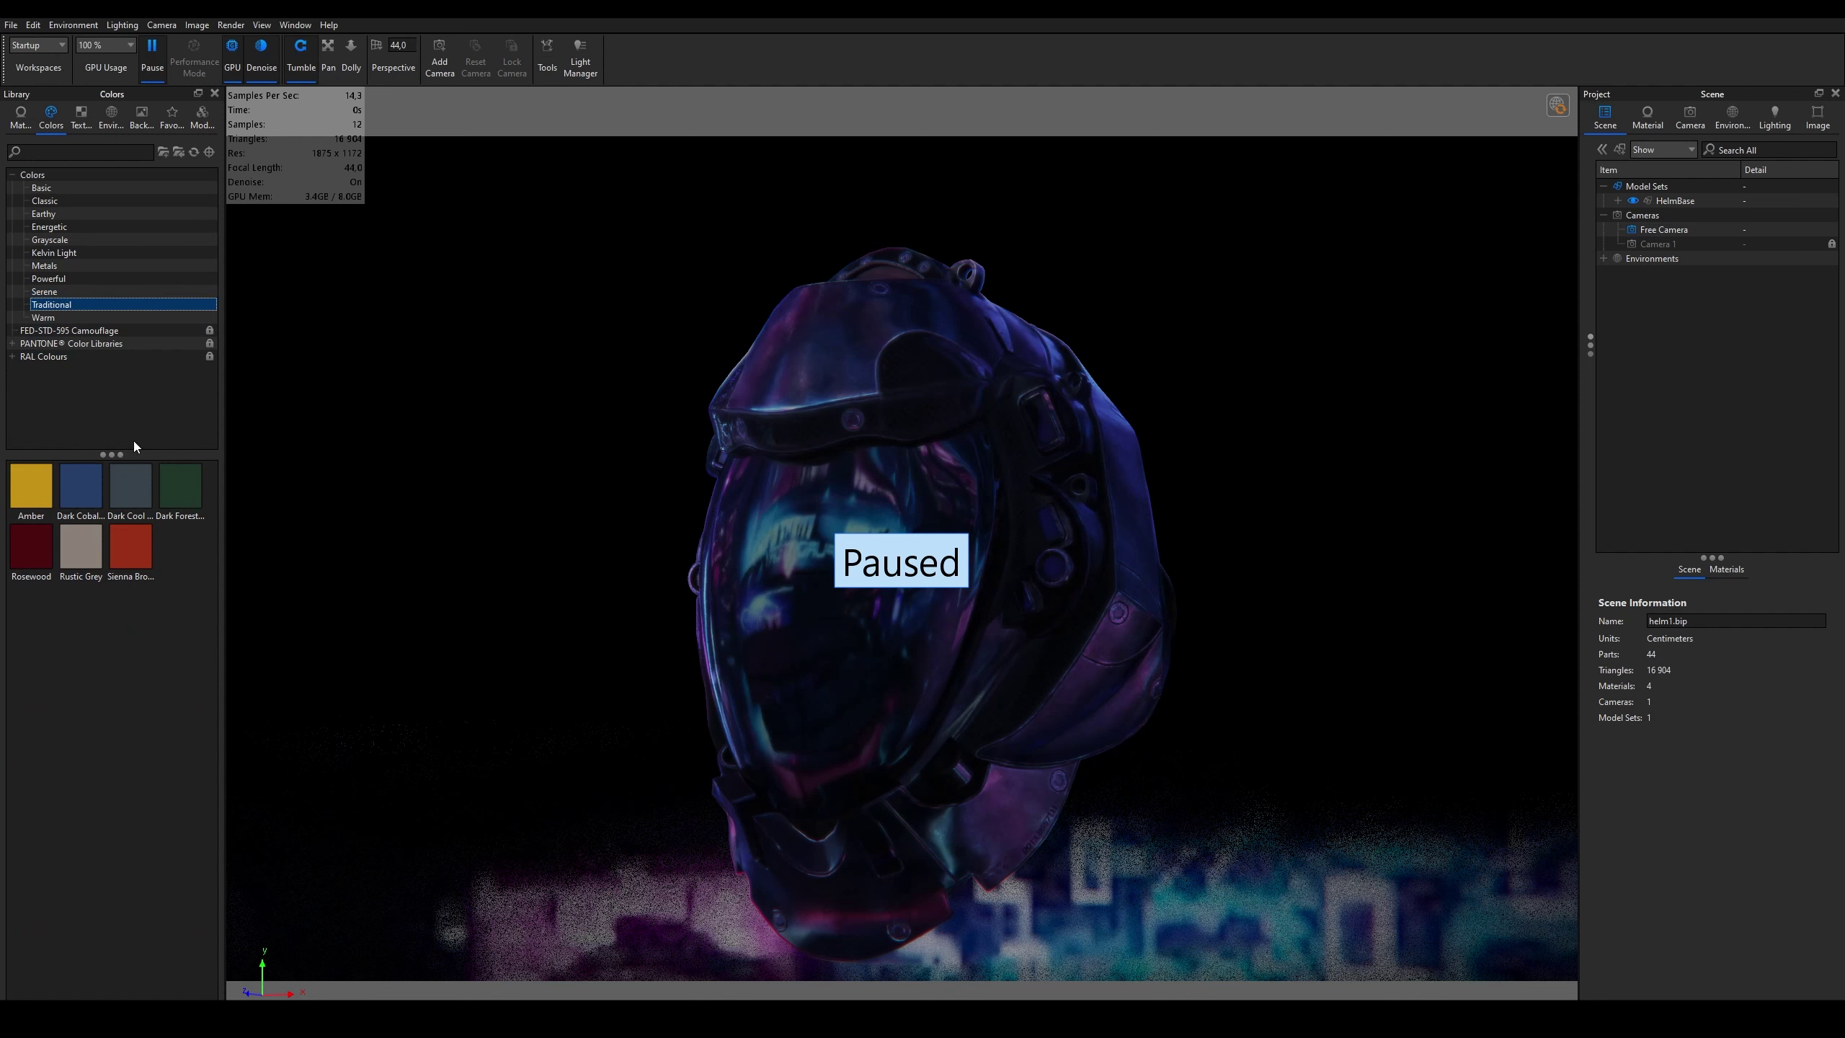
Step: Open the Downloads materials and preview Chrome scratch and Corten steel
{"action": "left_click", "coordinate": [20, 116]}
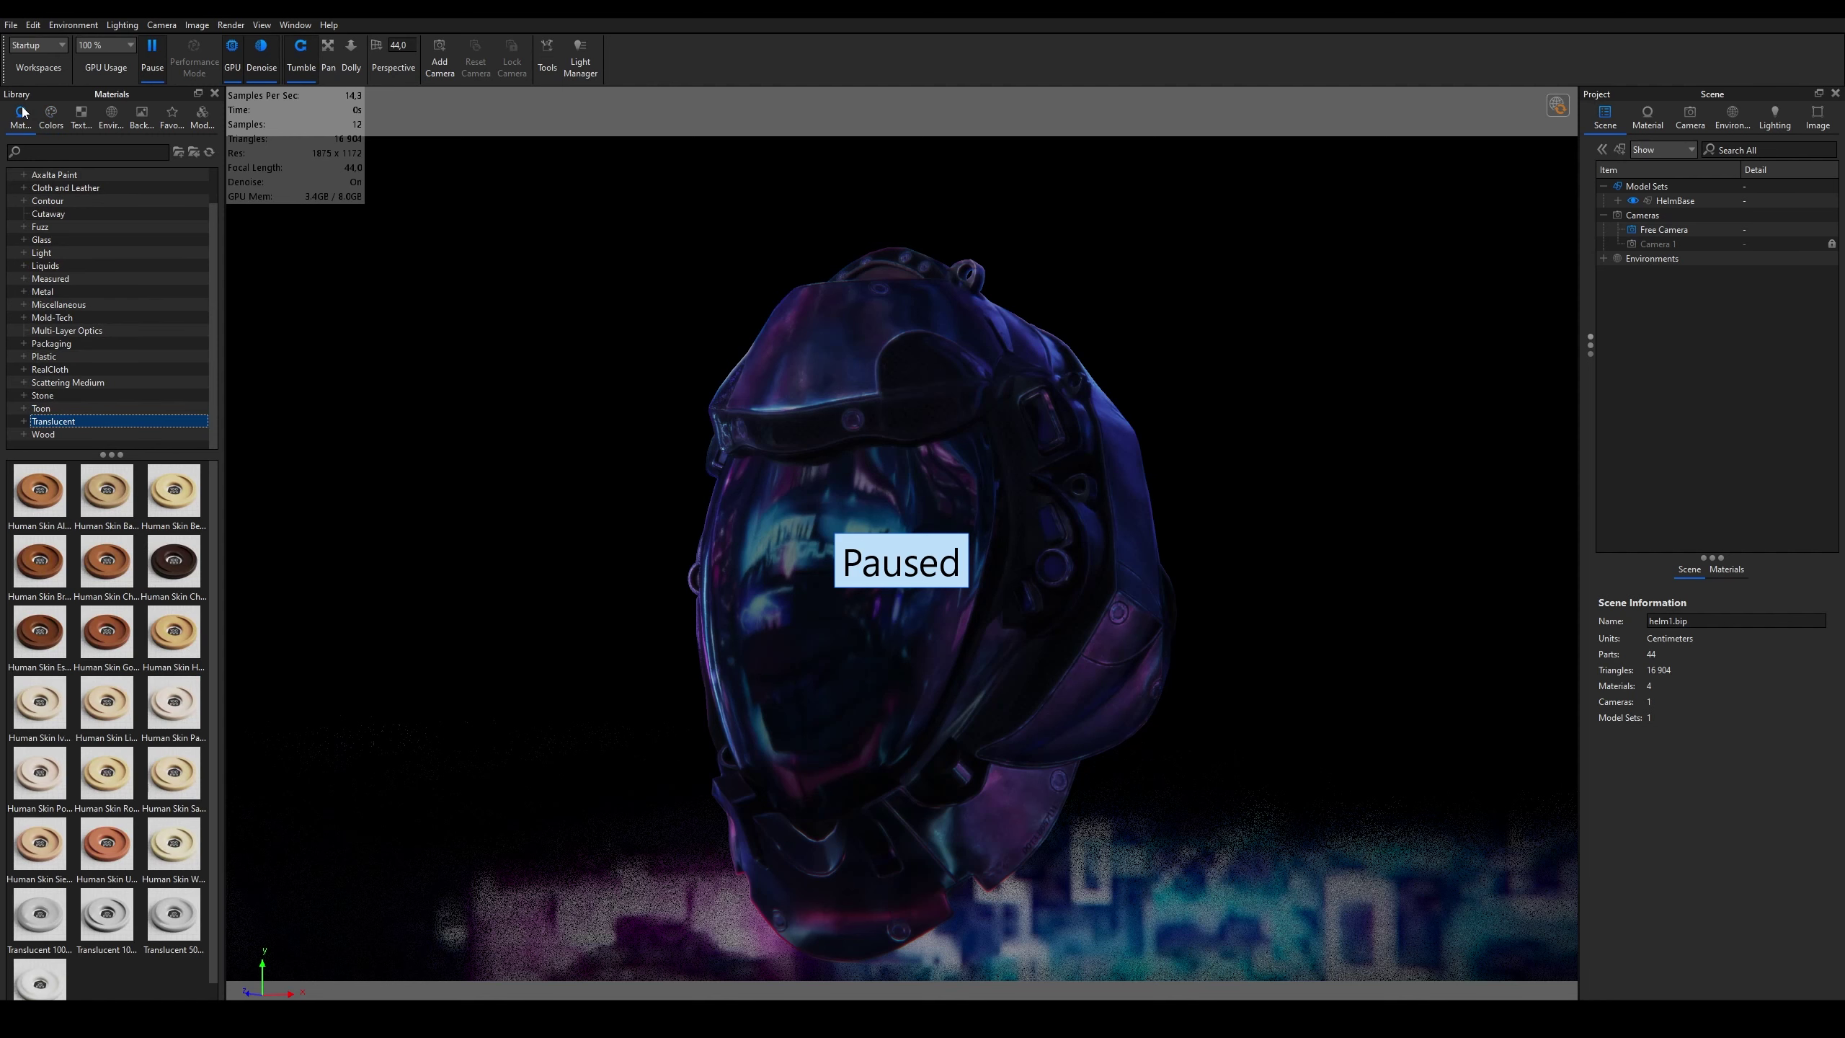
{"action": "left_click", "coordinate": [88, 175]}
{"action": "left_click", "coordinate": [13, 188]}
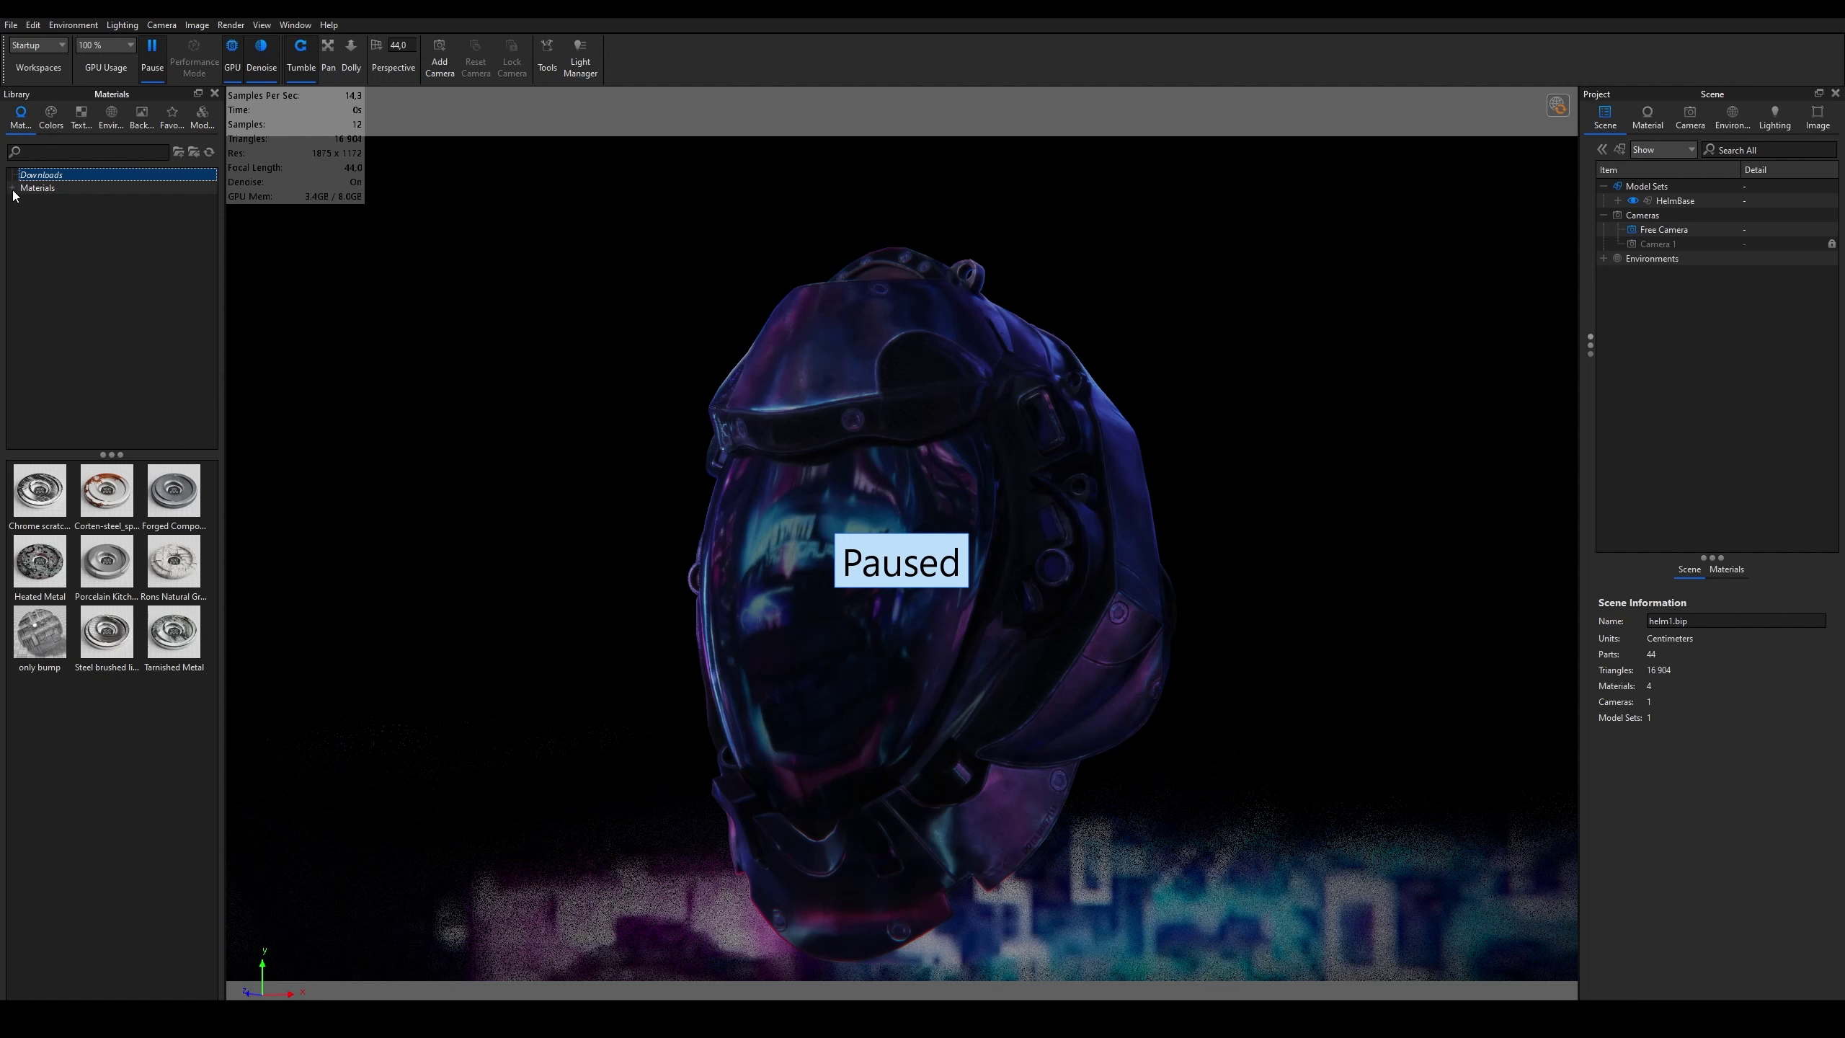
{"action": "left_click", "coordinate": [12, 187]}
{"action": "left_click", "coordinate": [55, 509]}
{"action": "mouse_move", "coordinate": [105, 490]}
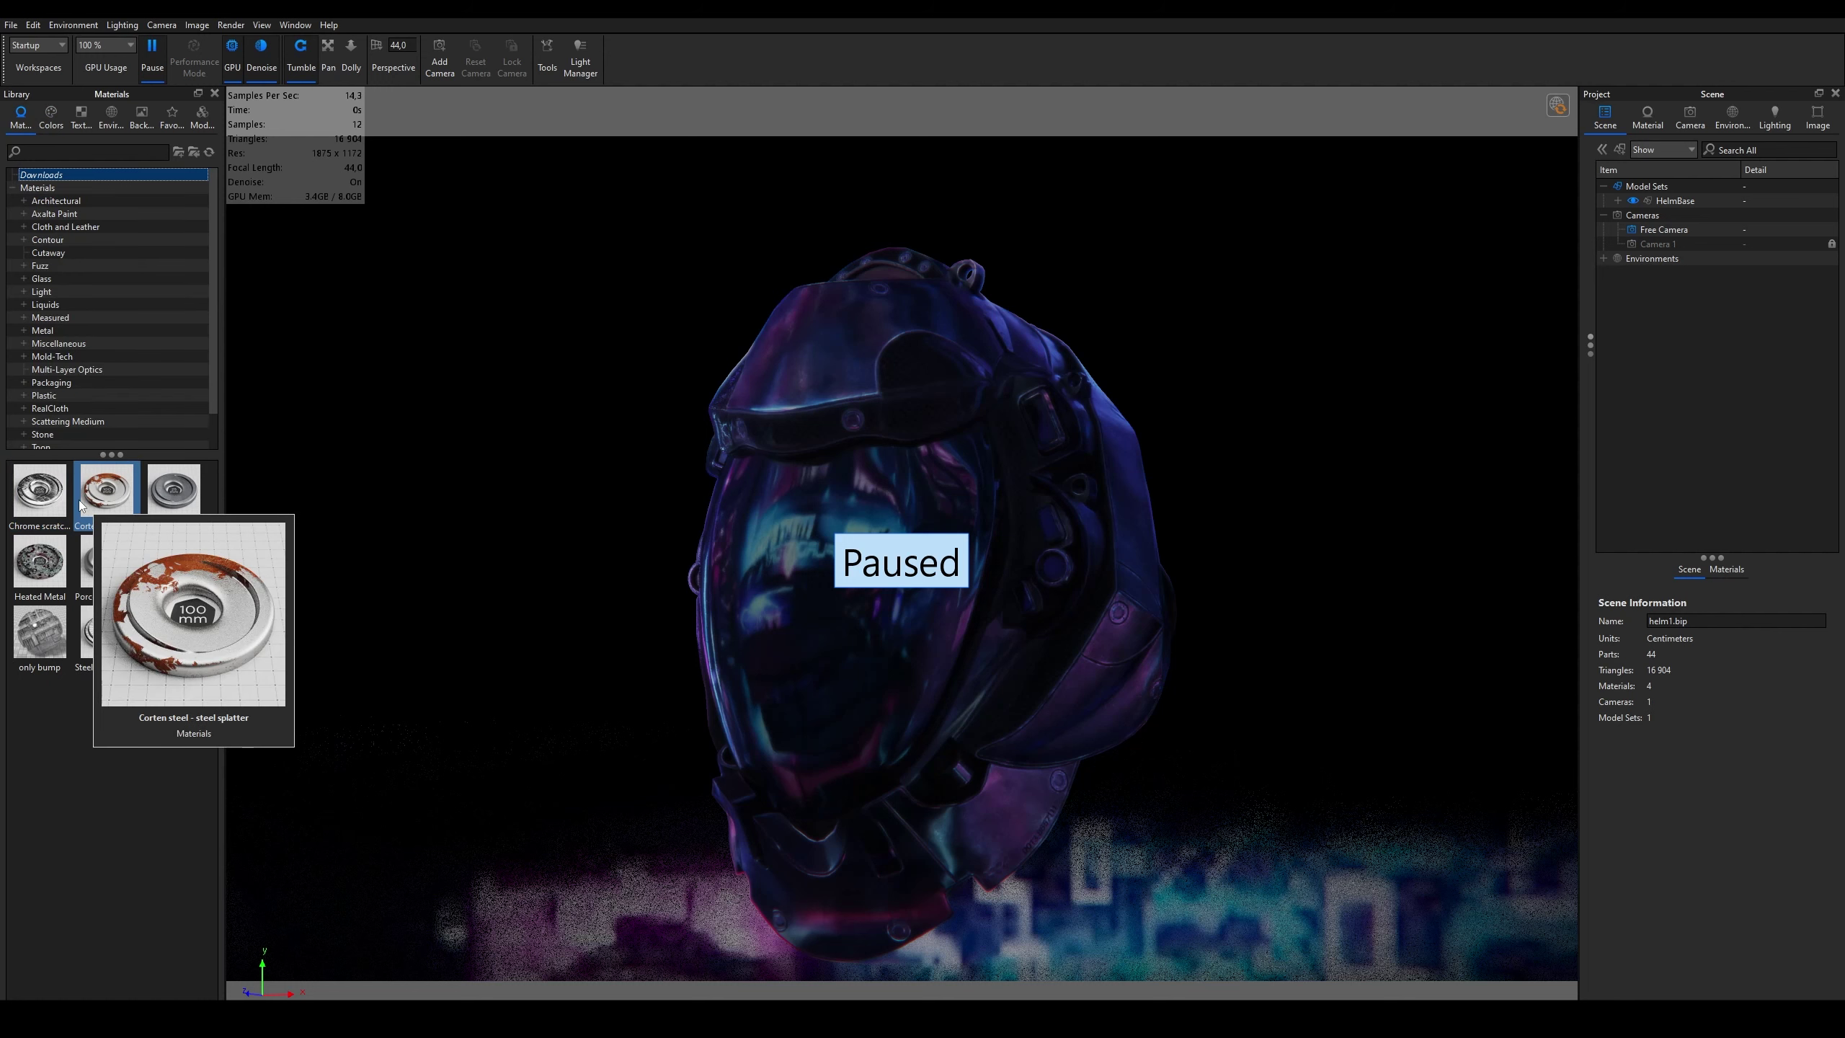
{"action": "left_click", "coordinate": [117, 502]}
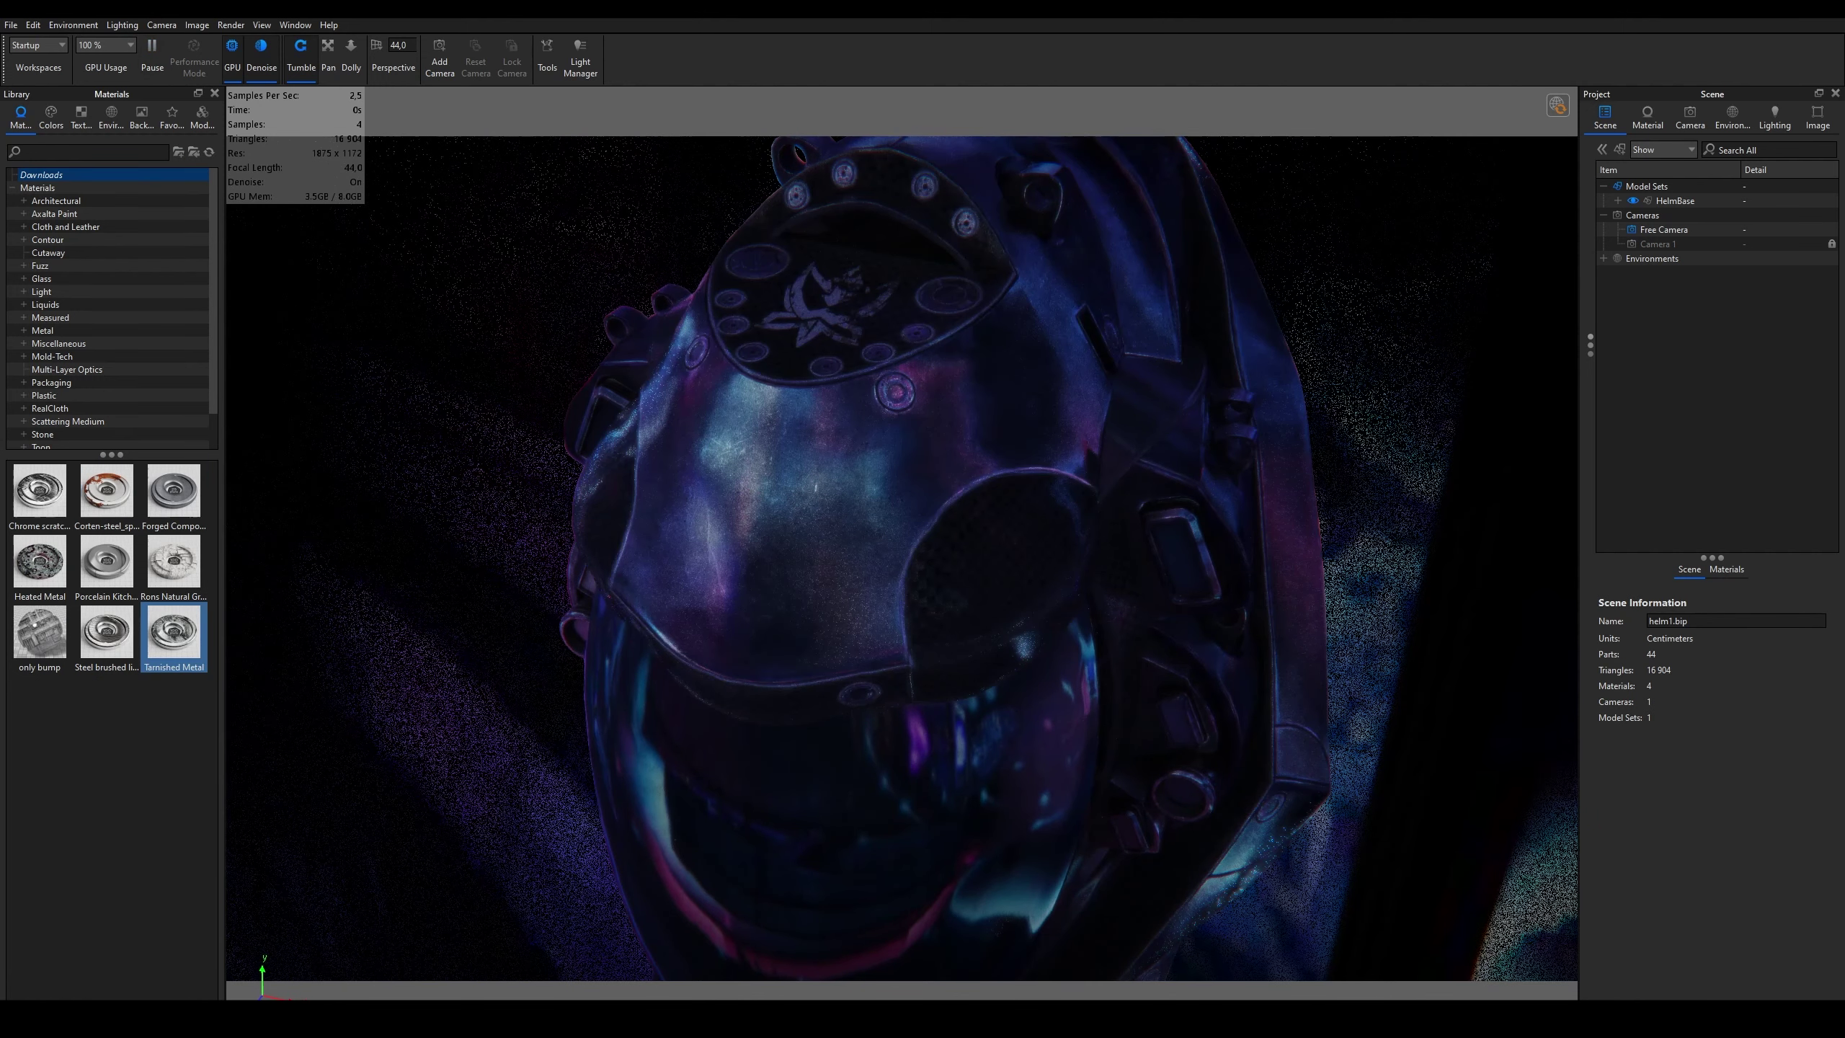
Step: Pause the helmet render and collapse the Materials category tree
{"action": "left_click", "coordinate": [149, 50]}
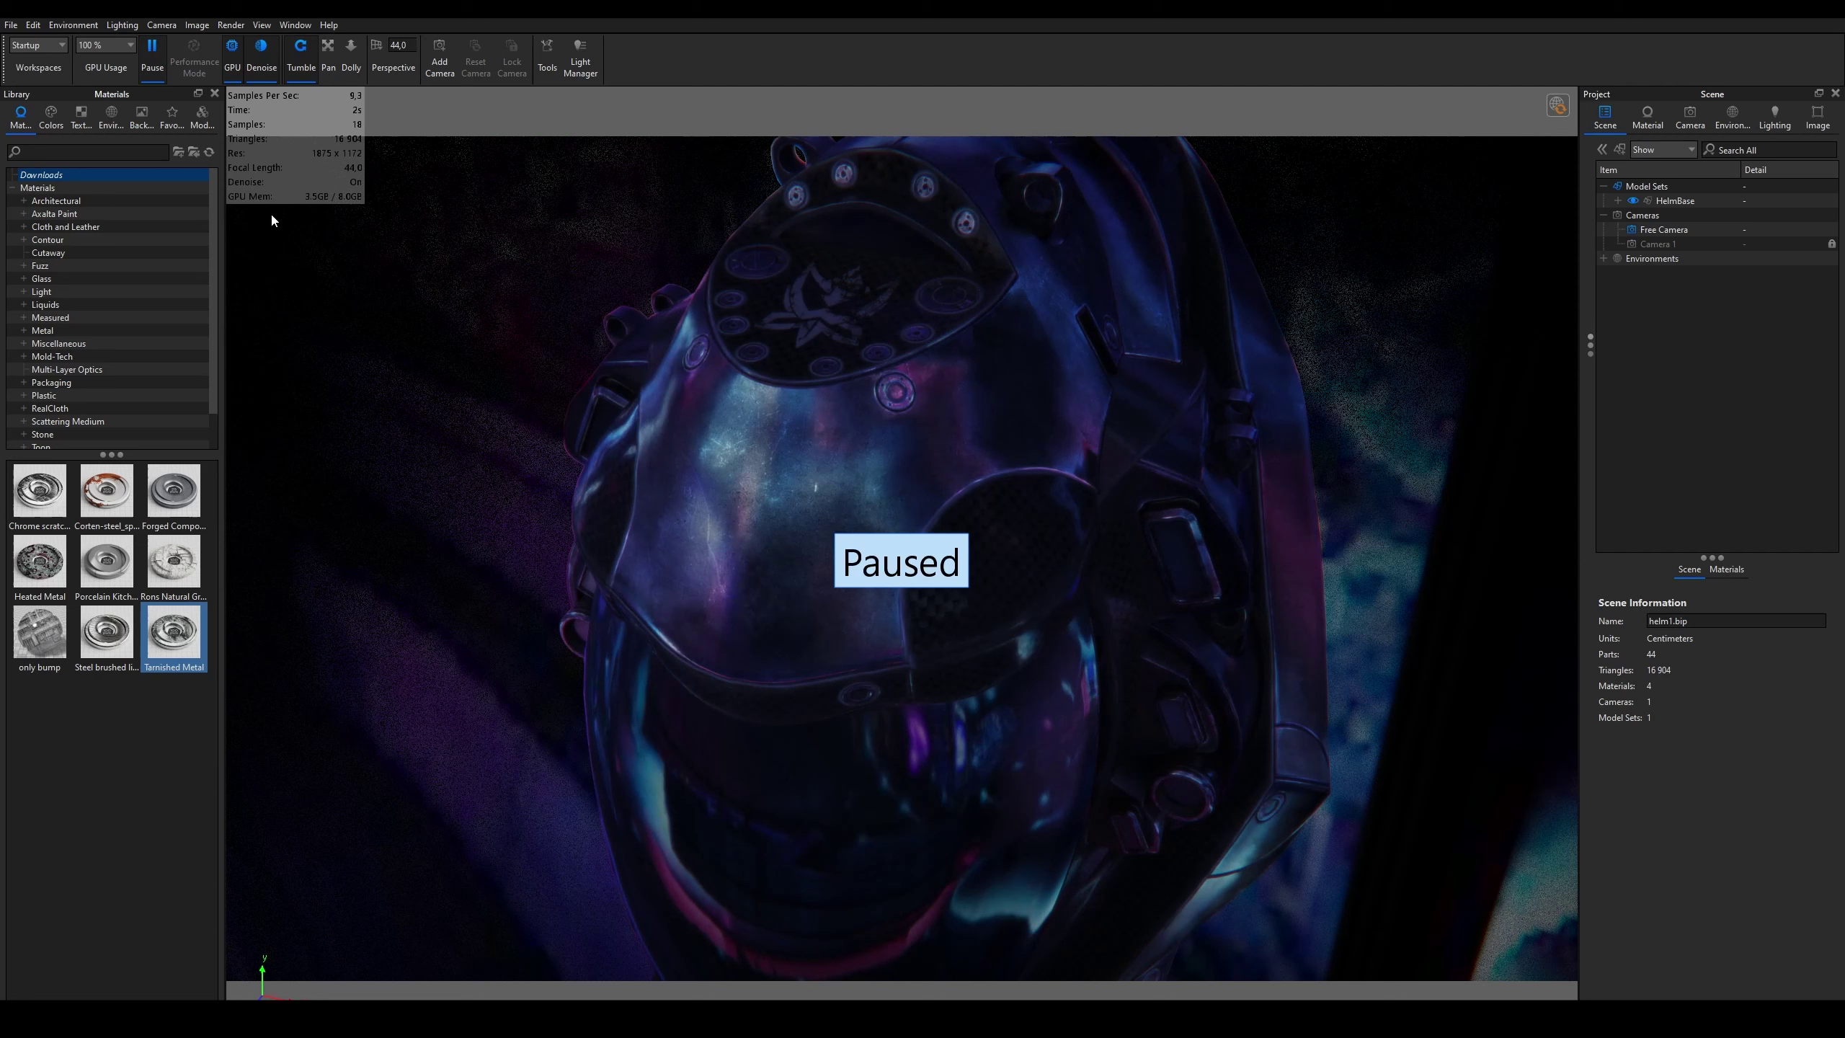
{"action": "left_click", "coordinate": [12, 187]}
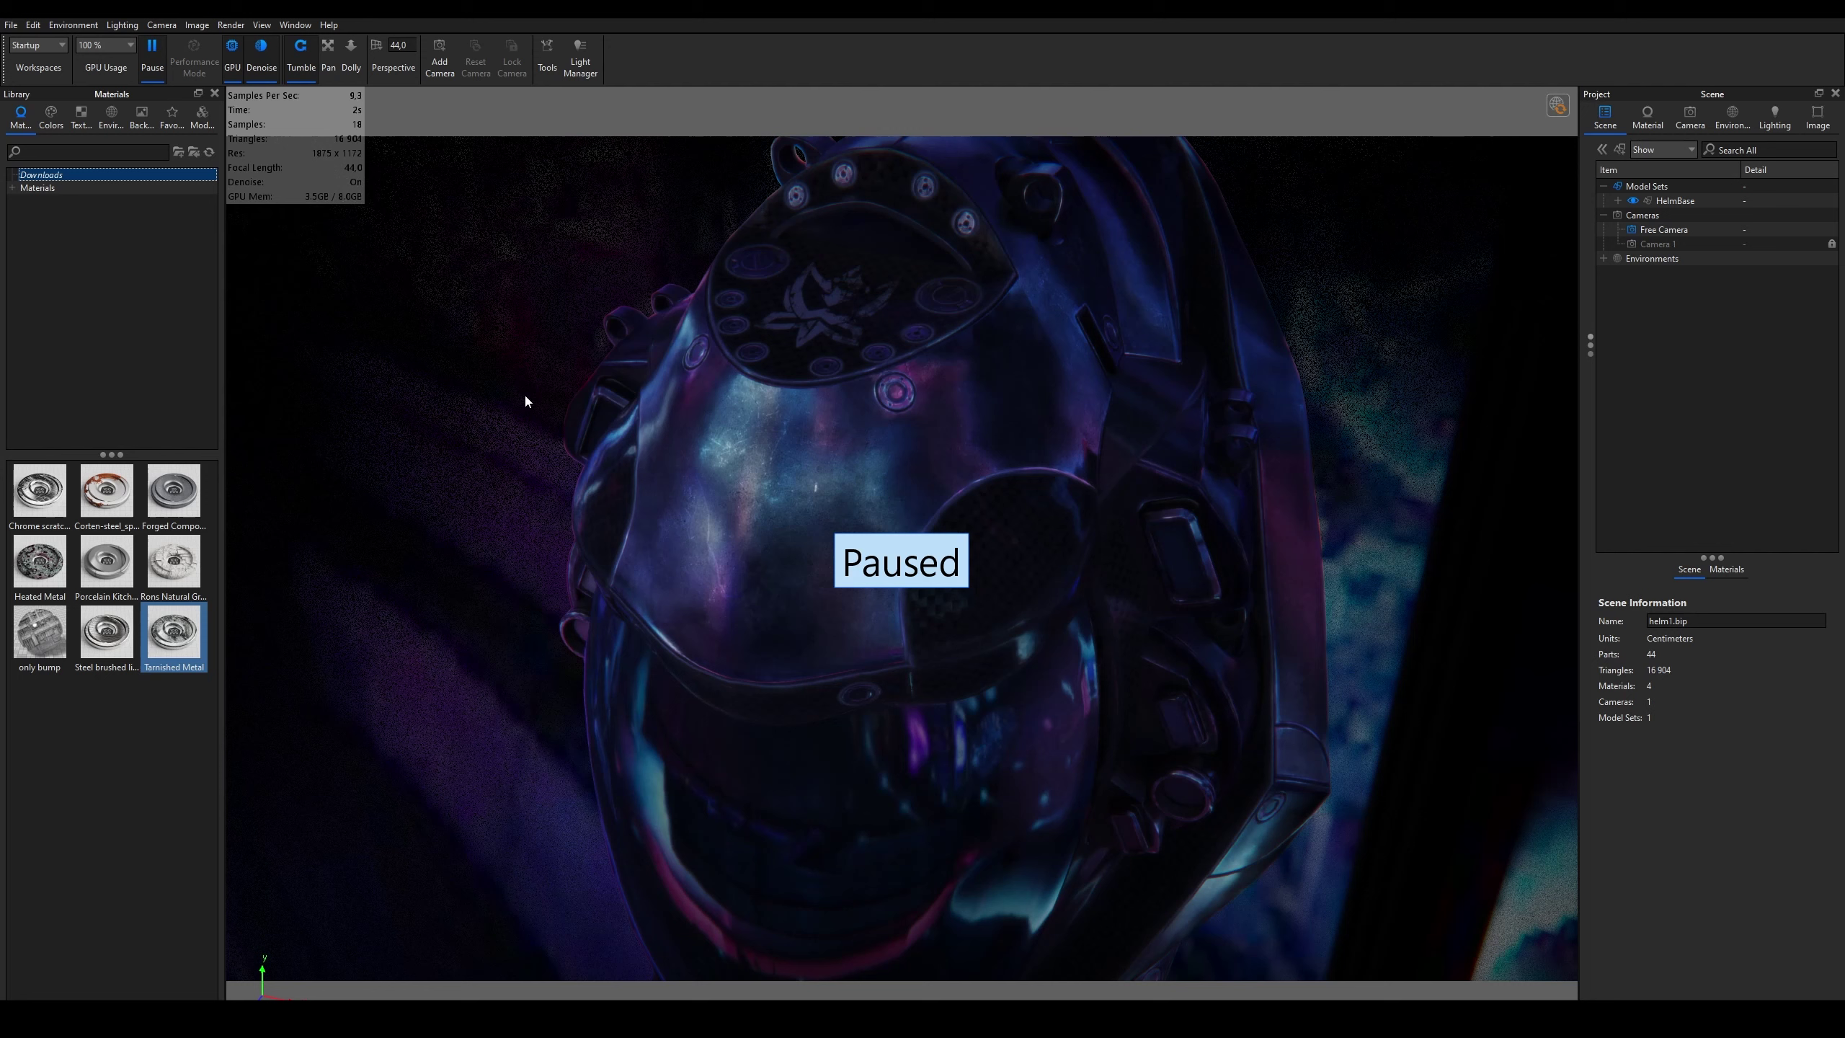
Step: Browse texture folders: Bump Maps, Specular Maps, Wood, OpenVDB and Opacity Maps
{"action": "left_click", "coordinate": [51, 116]}
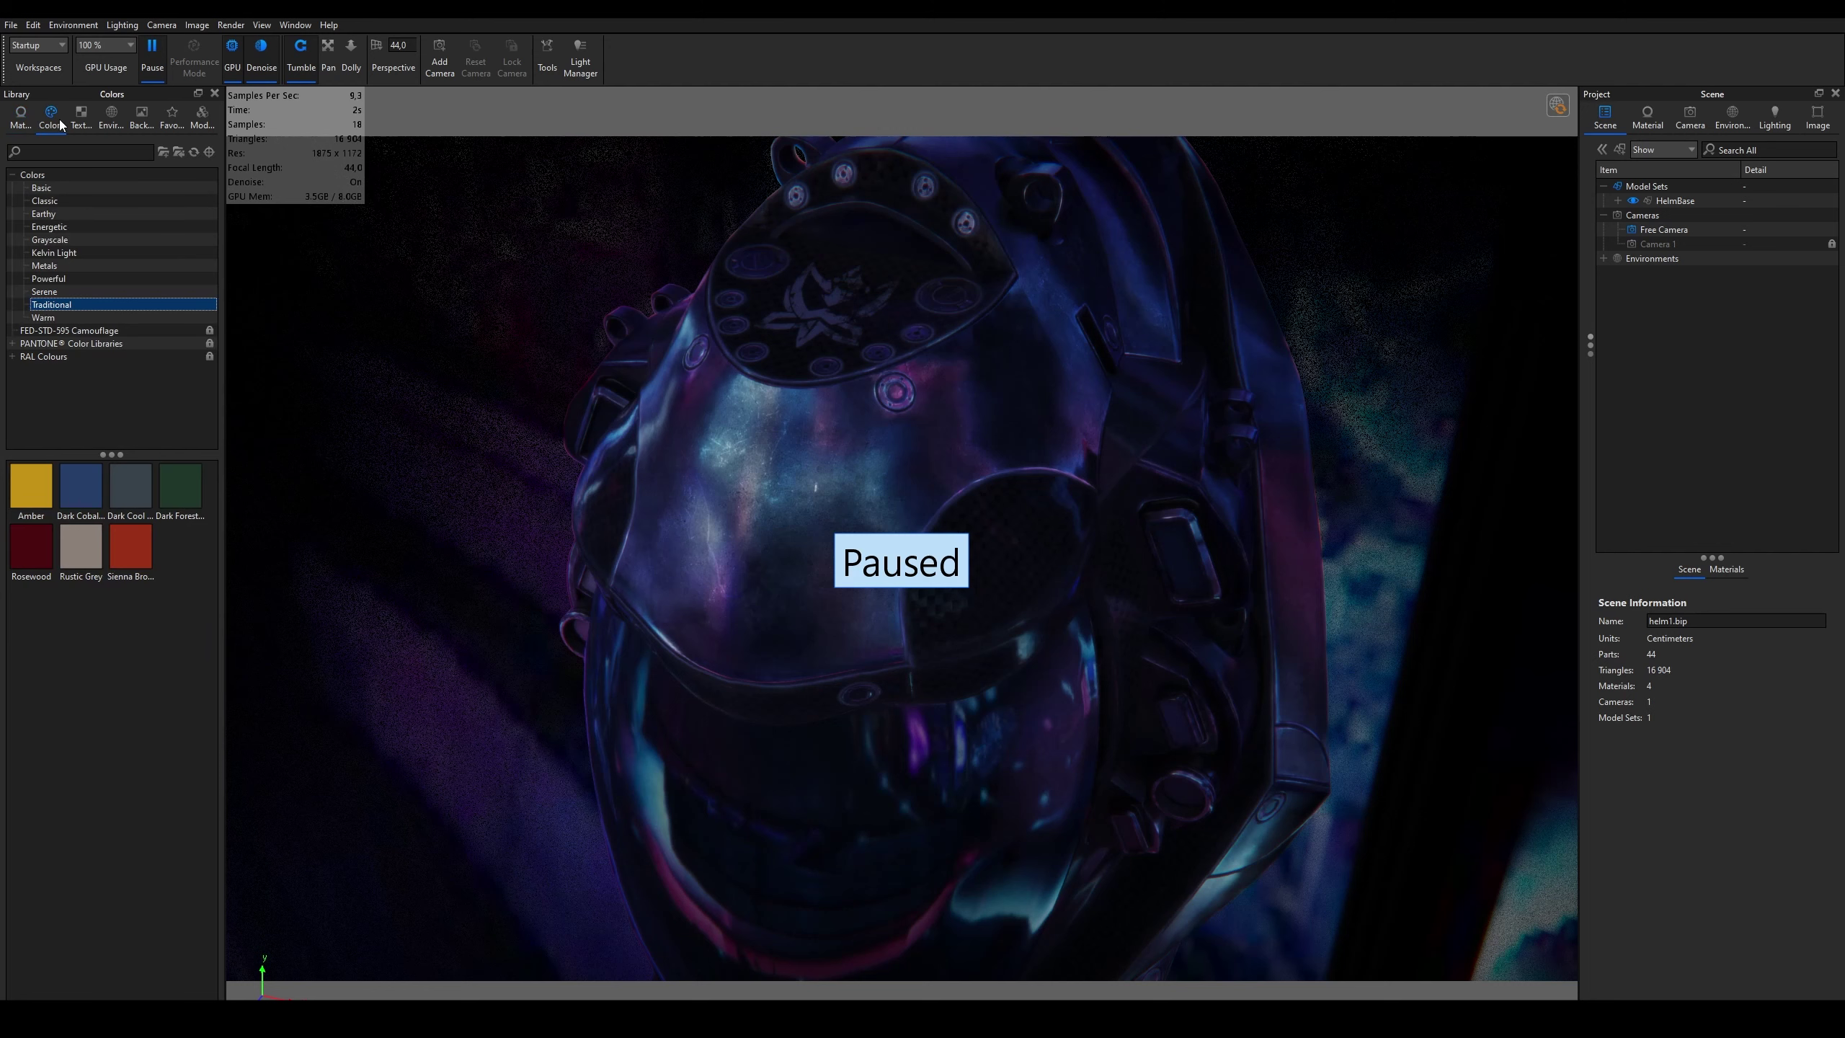
{"action": "left_click", "coordinate": [82, 114]}
{"action": "left_click", "coordinate": [91, 213]}
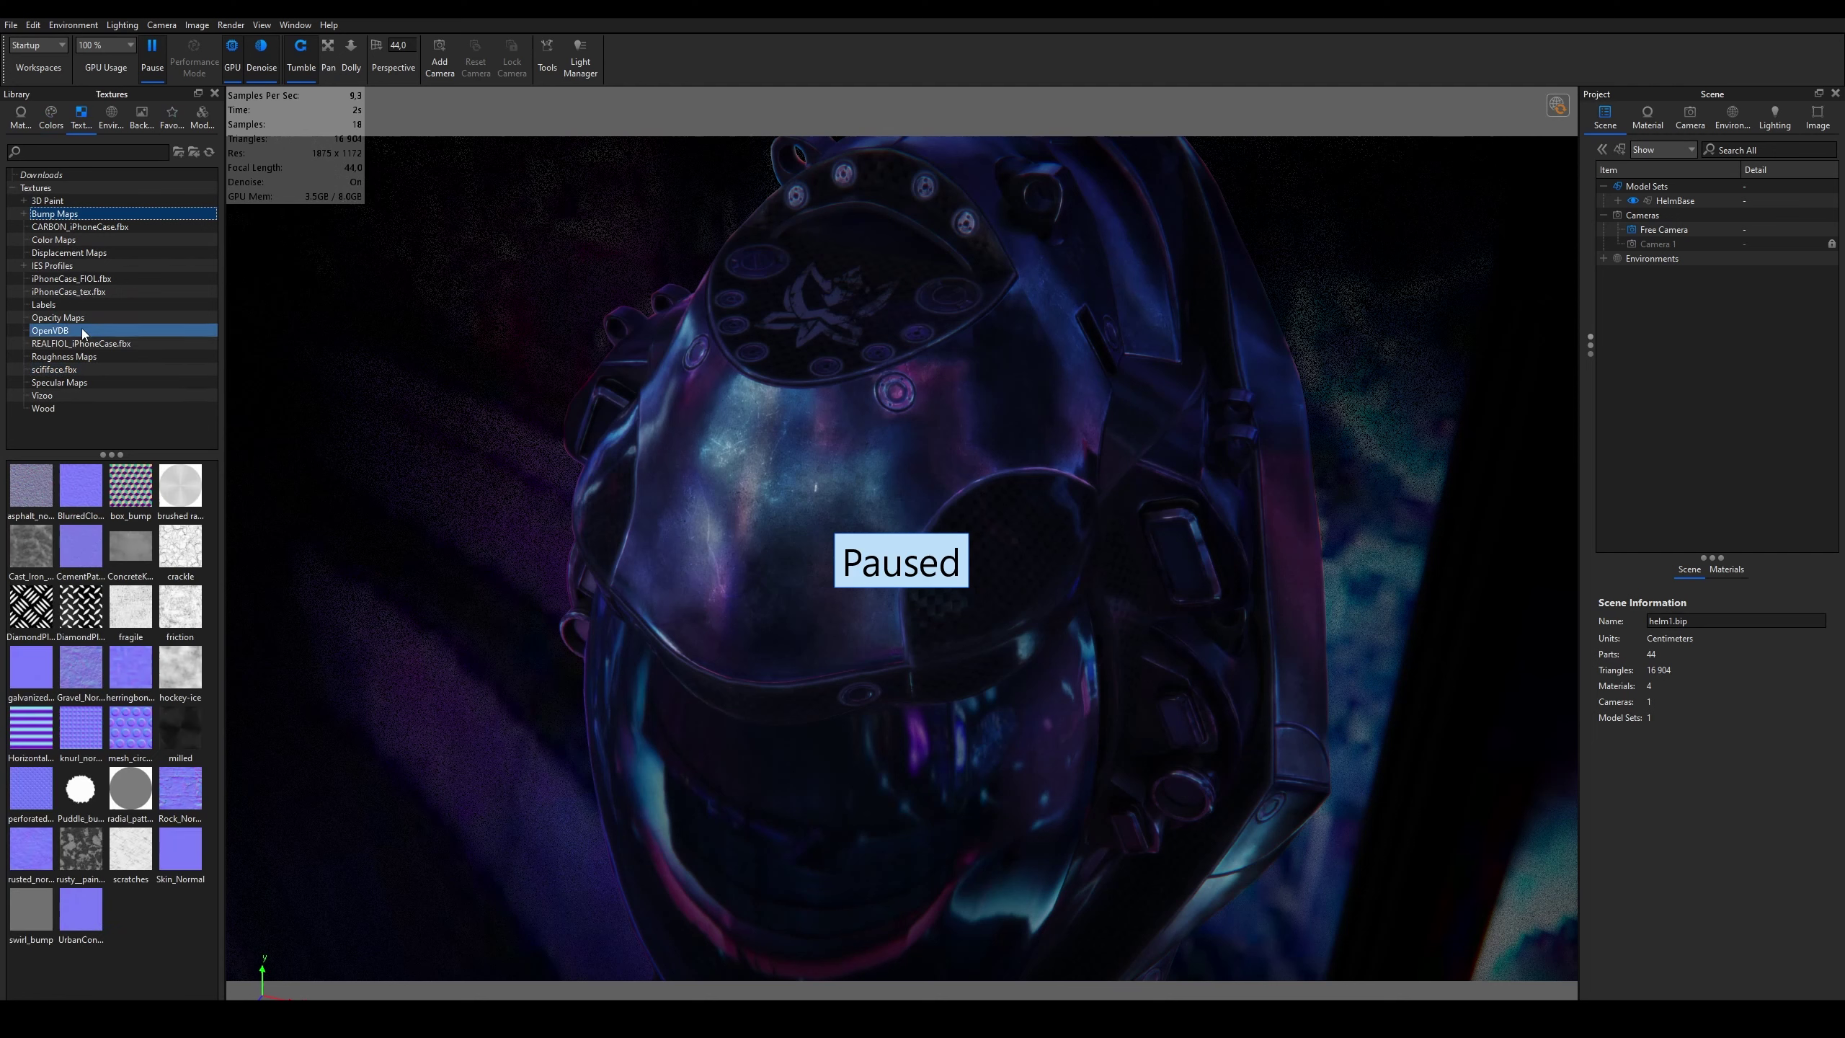
{"action": "left_click", "coordinate": [101, 383]}
{"action": "left_click", "coordinate": [97, 396]}
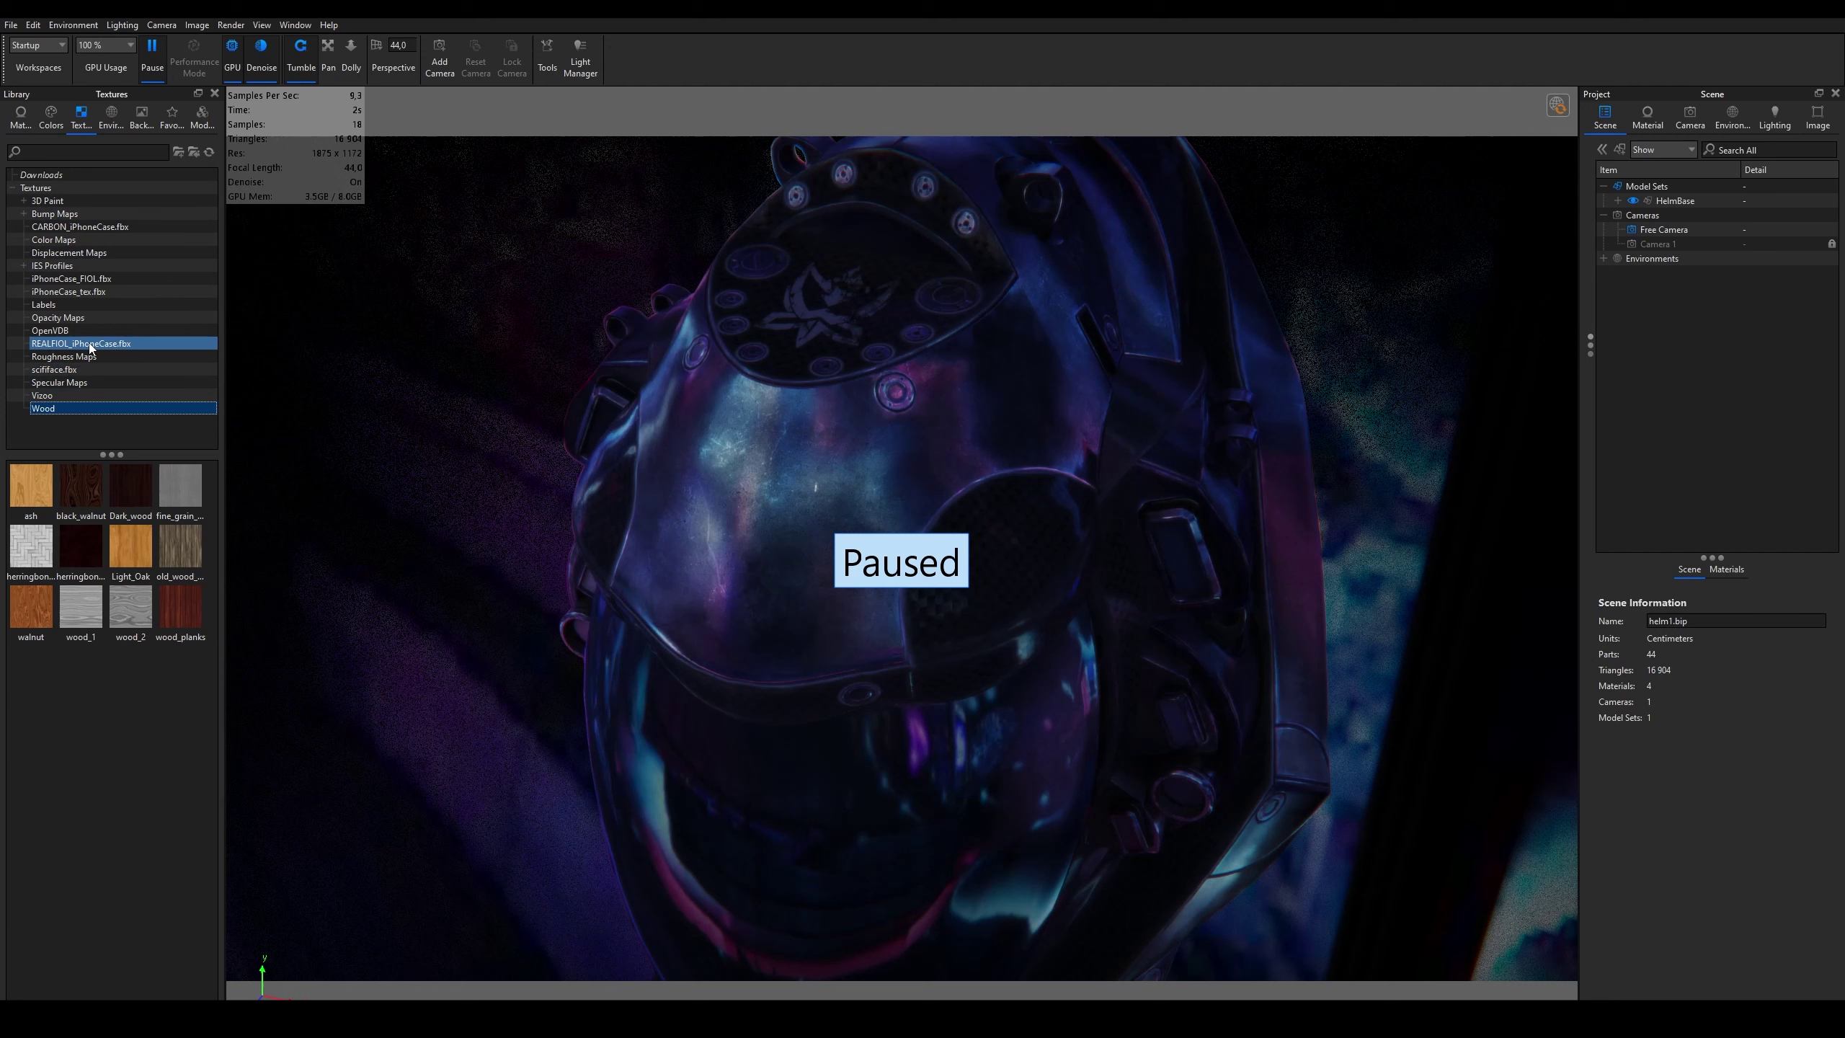
{"action": "left_click", "coordinate": [91, 345]}
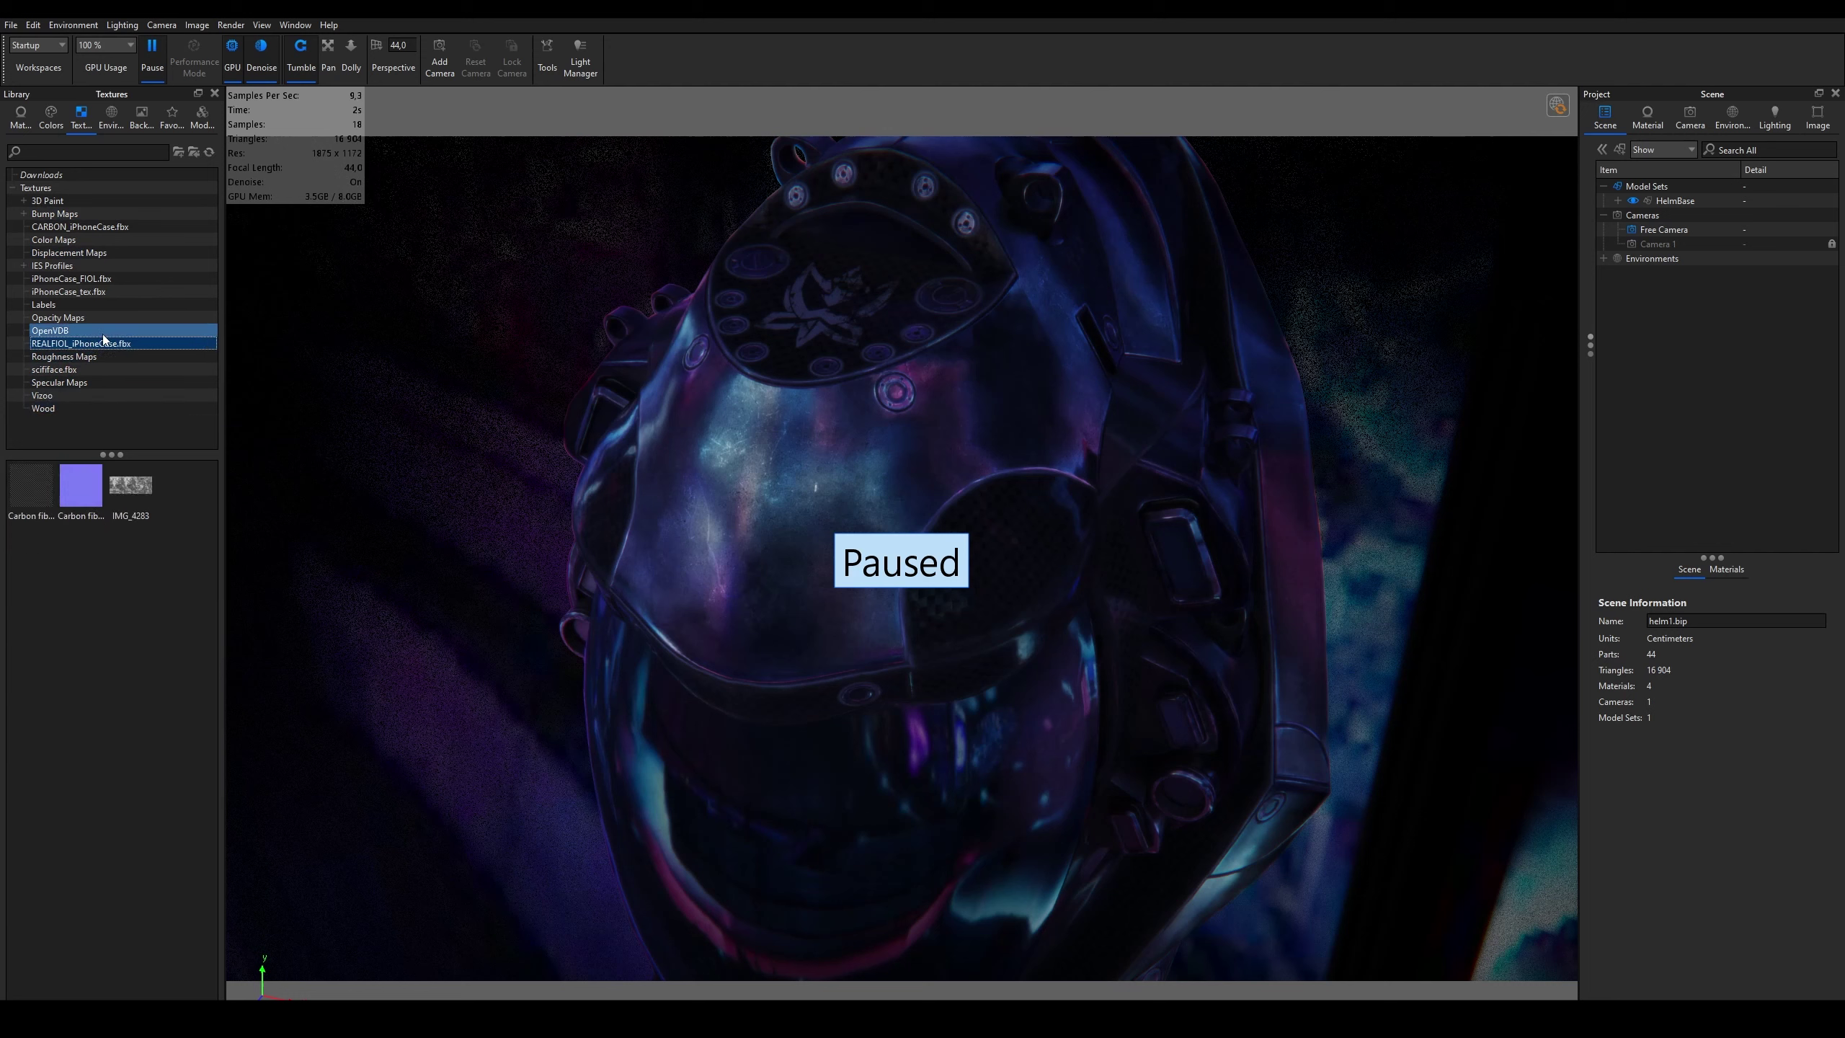
{"action": "left_click", "coordinate": [103, 332]}
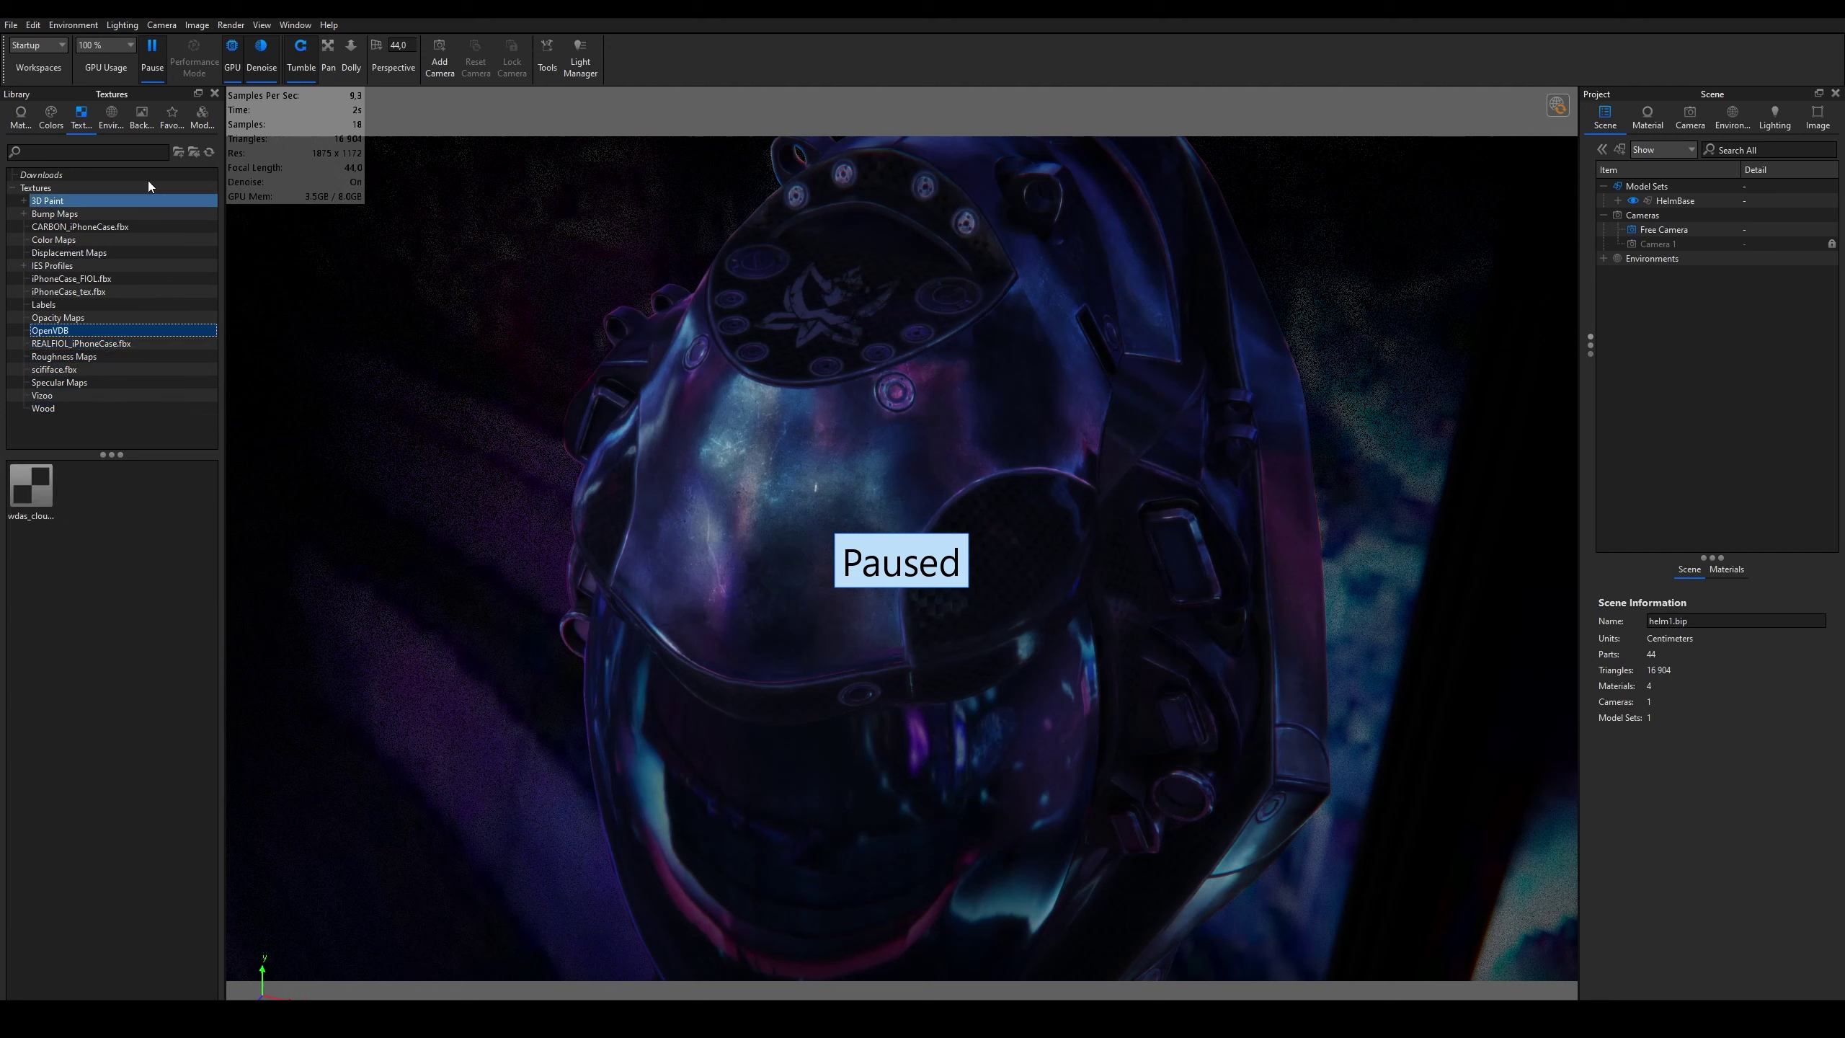
{"action": "left_click", "coordinate": [140, 321]}
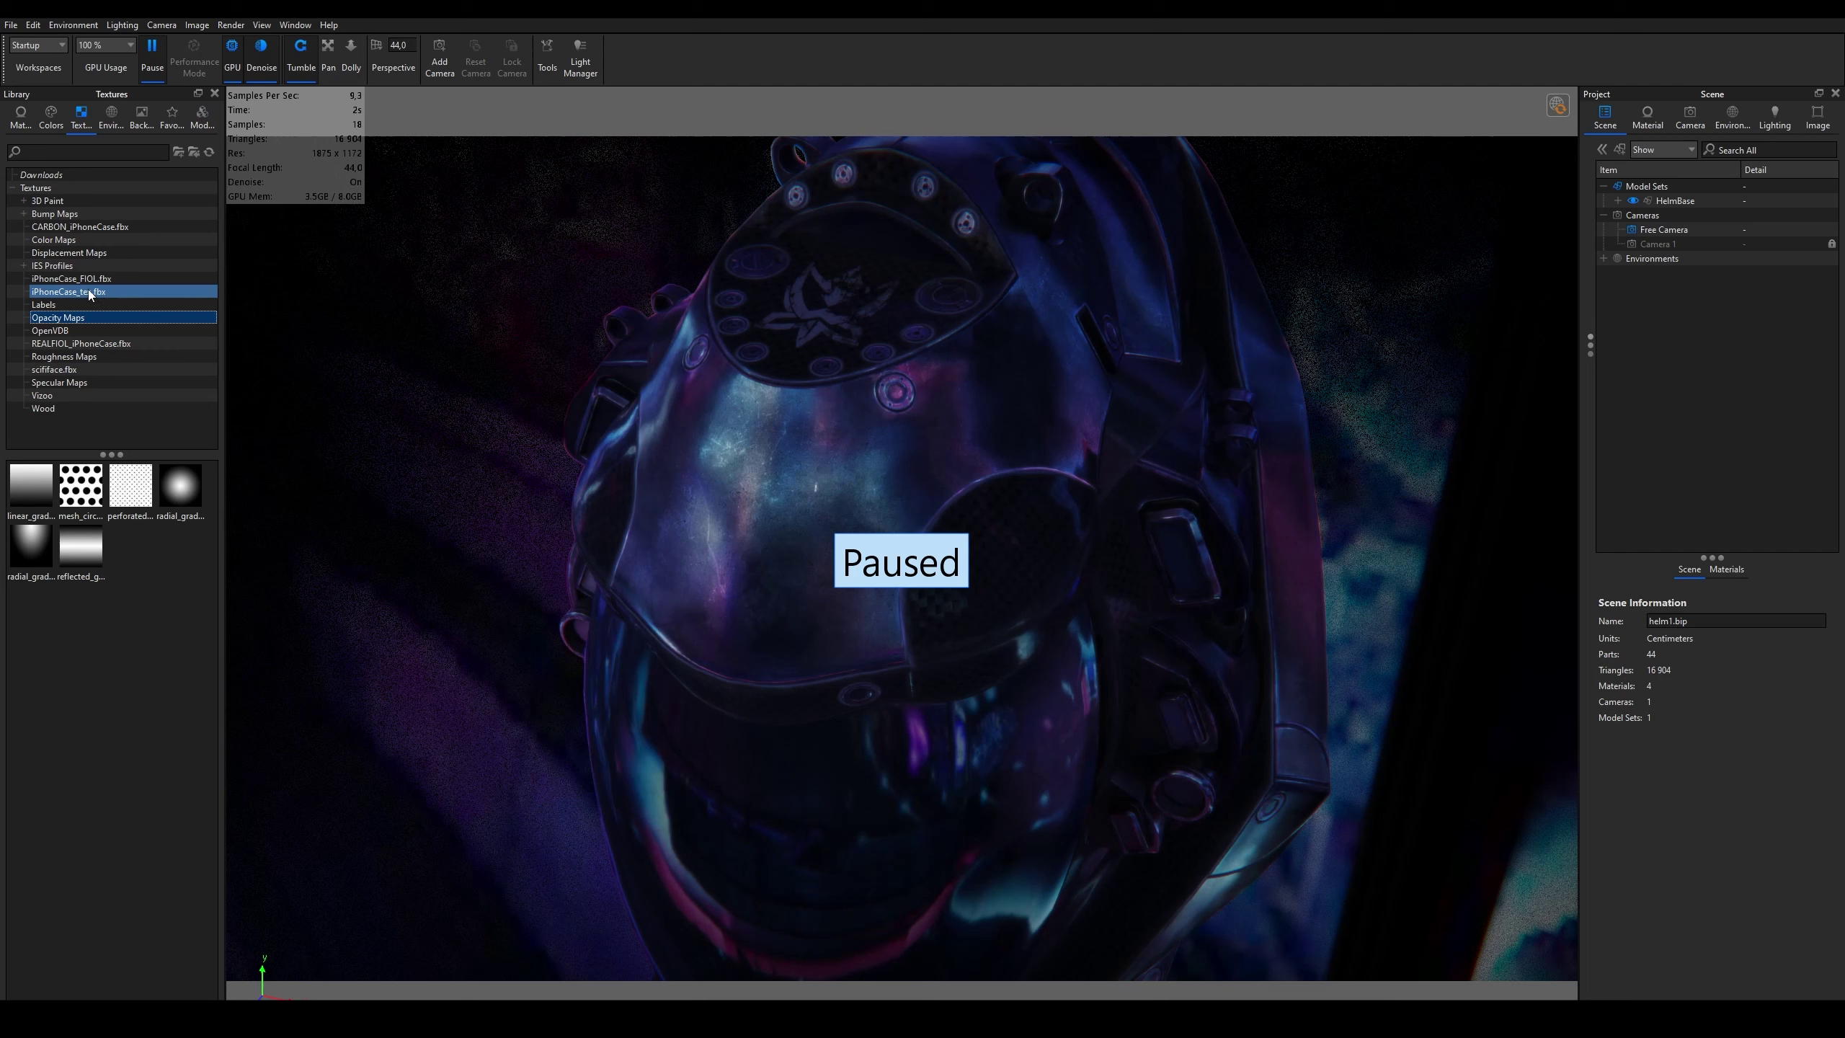
Step: Look through the 50 Studios environments, then bring up the Backplates library
{"action": "left_click", "coordinate": [116, 122]}
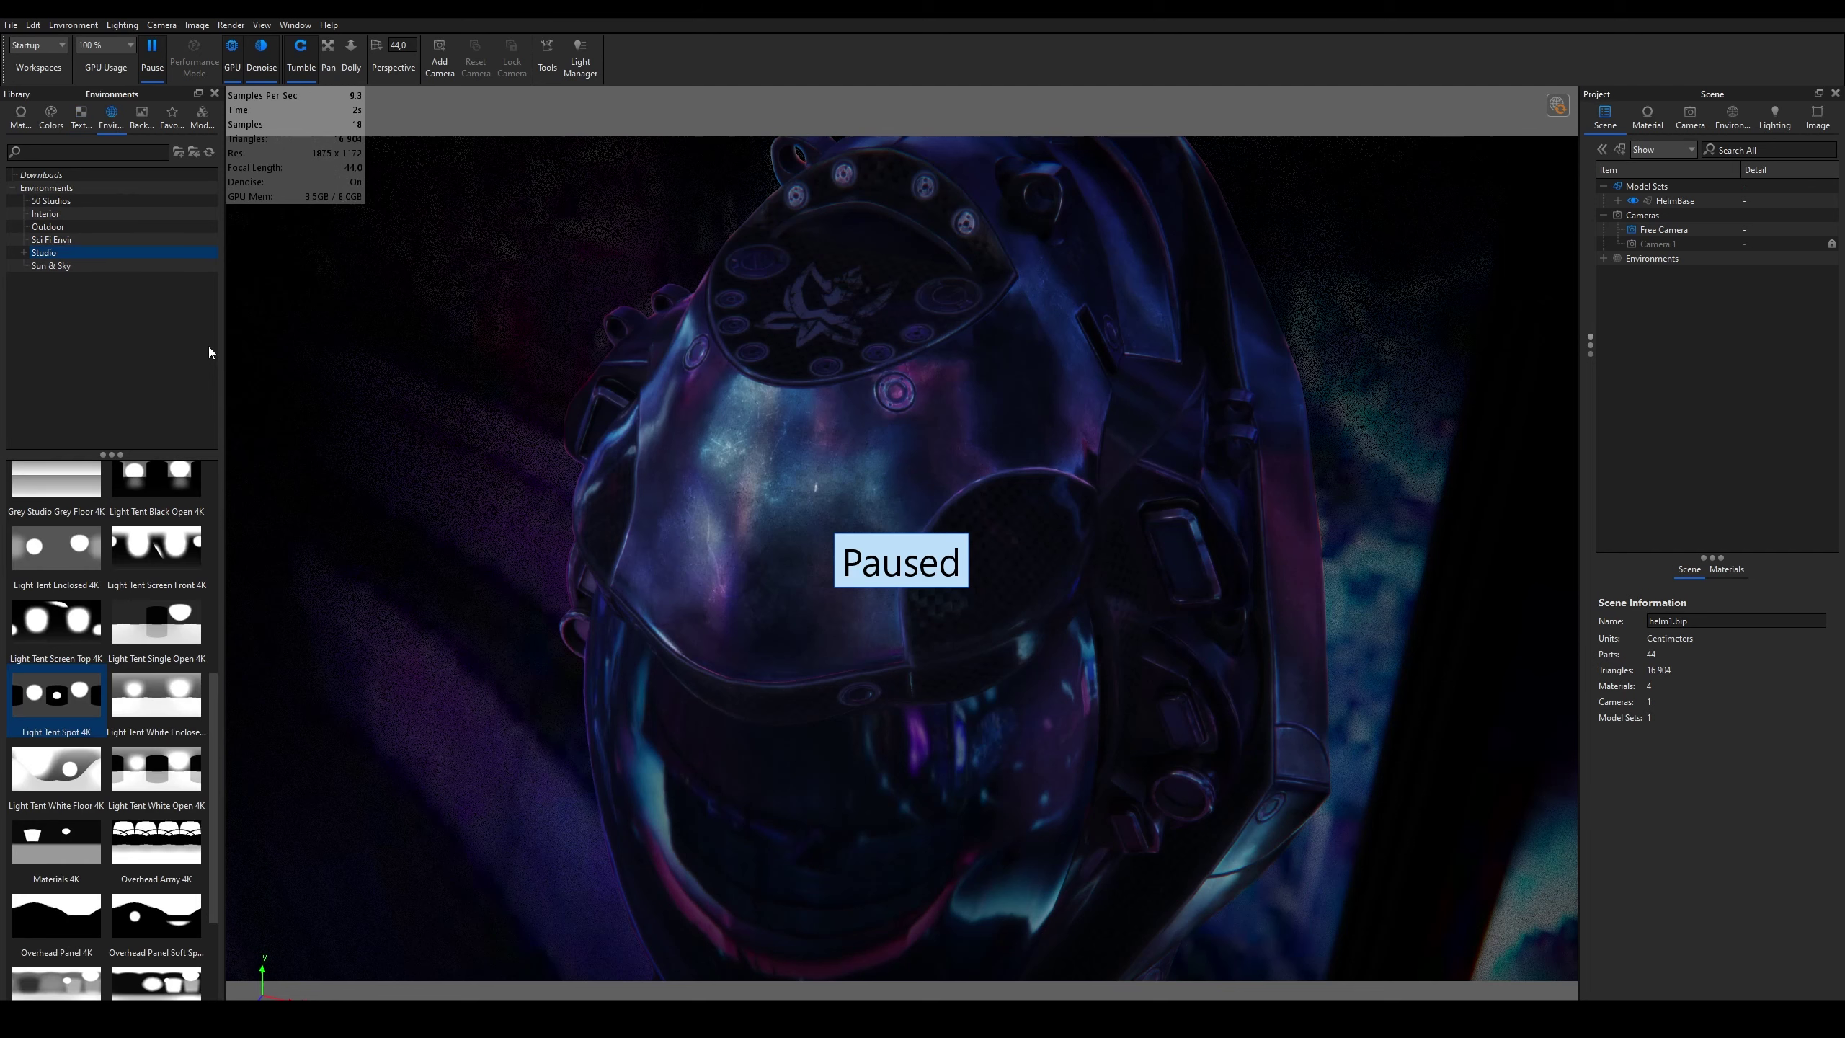
{"action": "scroll", "coordinate": [150, 564], "scroll_direction": "up", "scroll_amount": 5}
{"action": "scroll", "coordinate": [149, 564], "scroll_direction": "up", "scroll_amount": 5}
{"action": "left_click", "coordinate": [69, 191]}
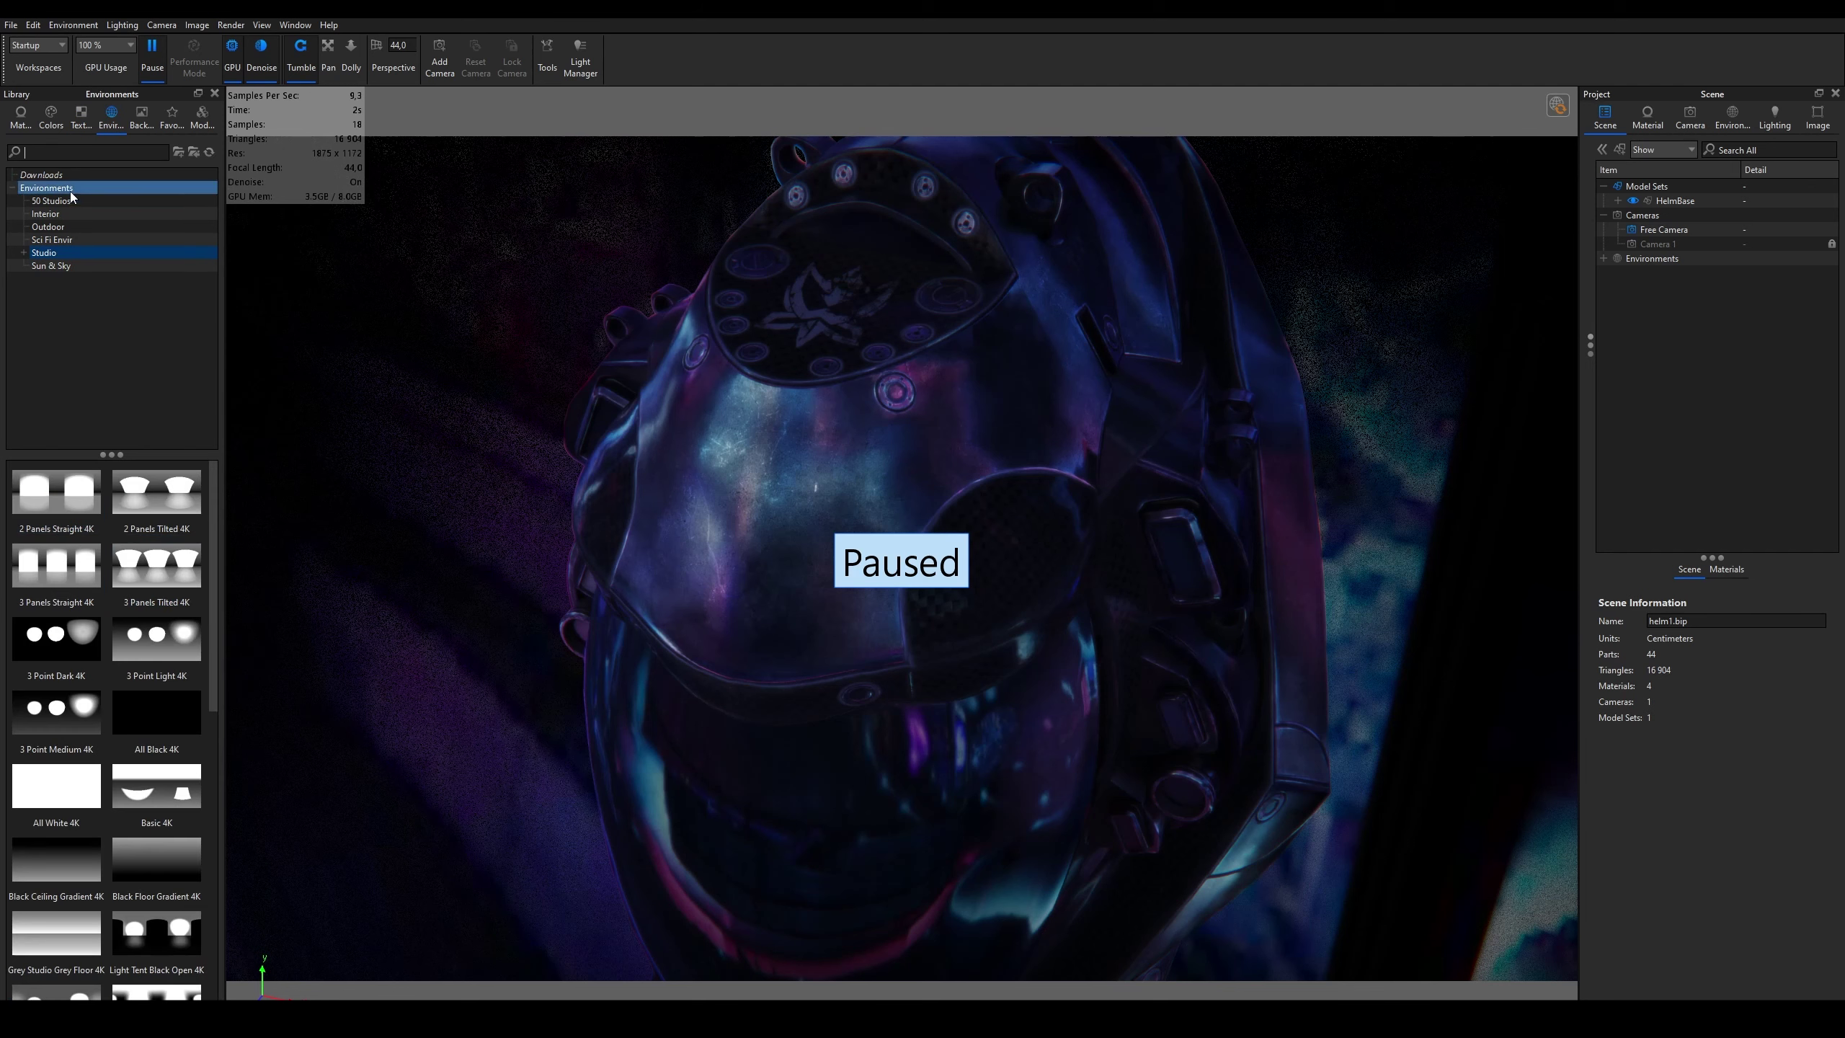
{"action": "left_click", "coordinate": [69, 198]}
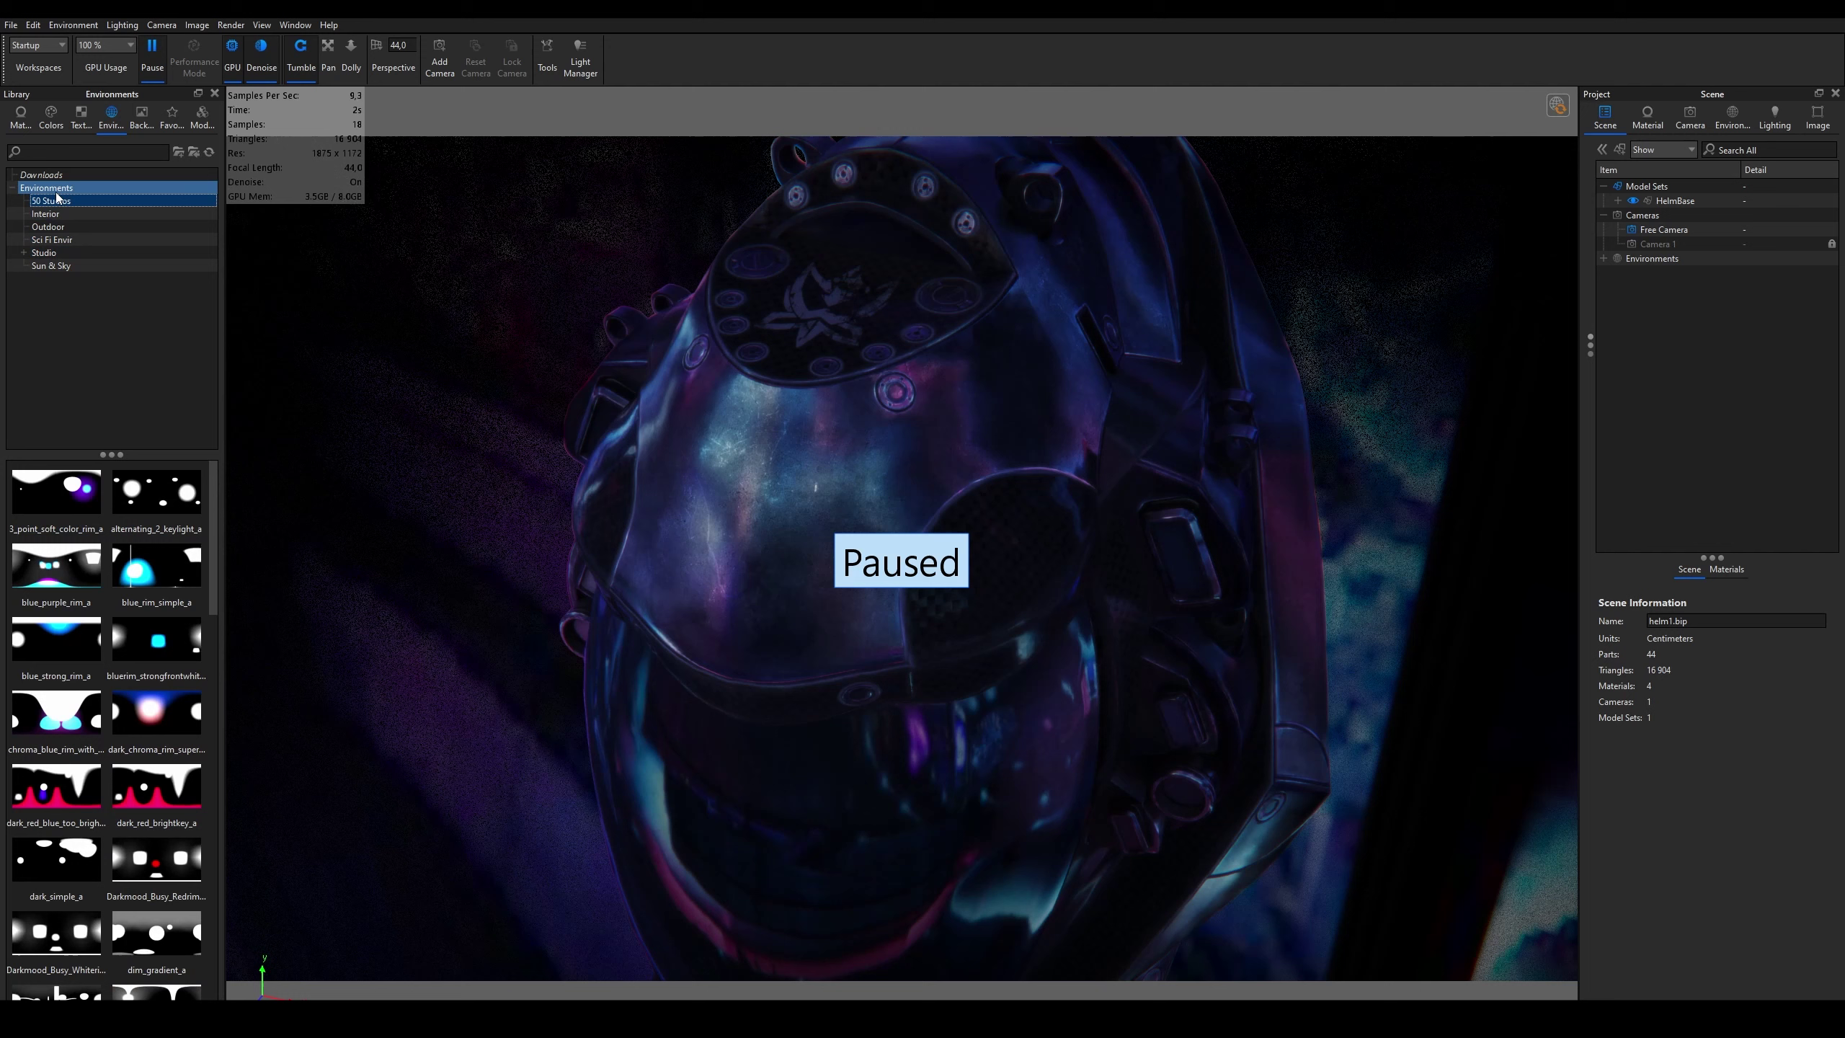
{"action": "left_click", "coordinate": [157, 638]}
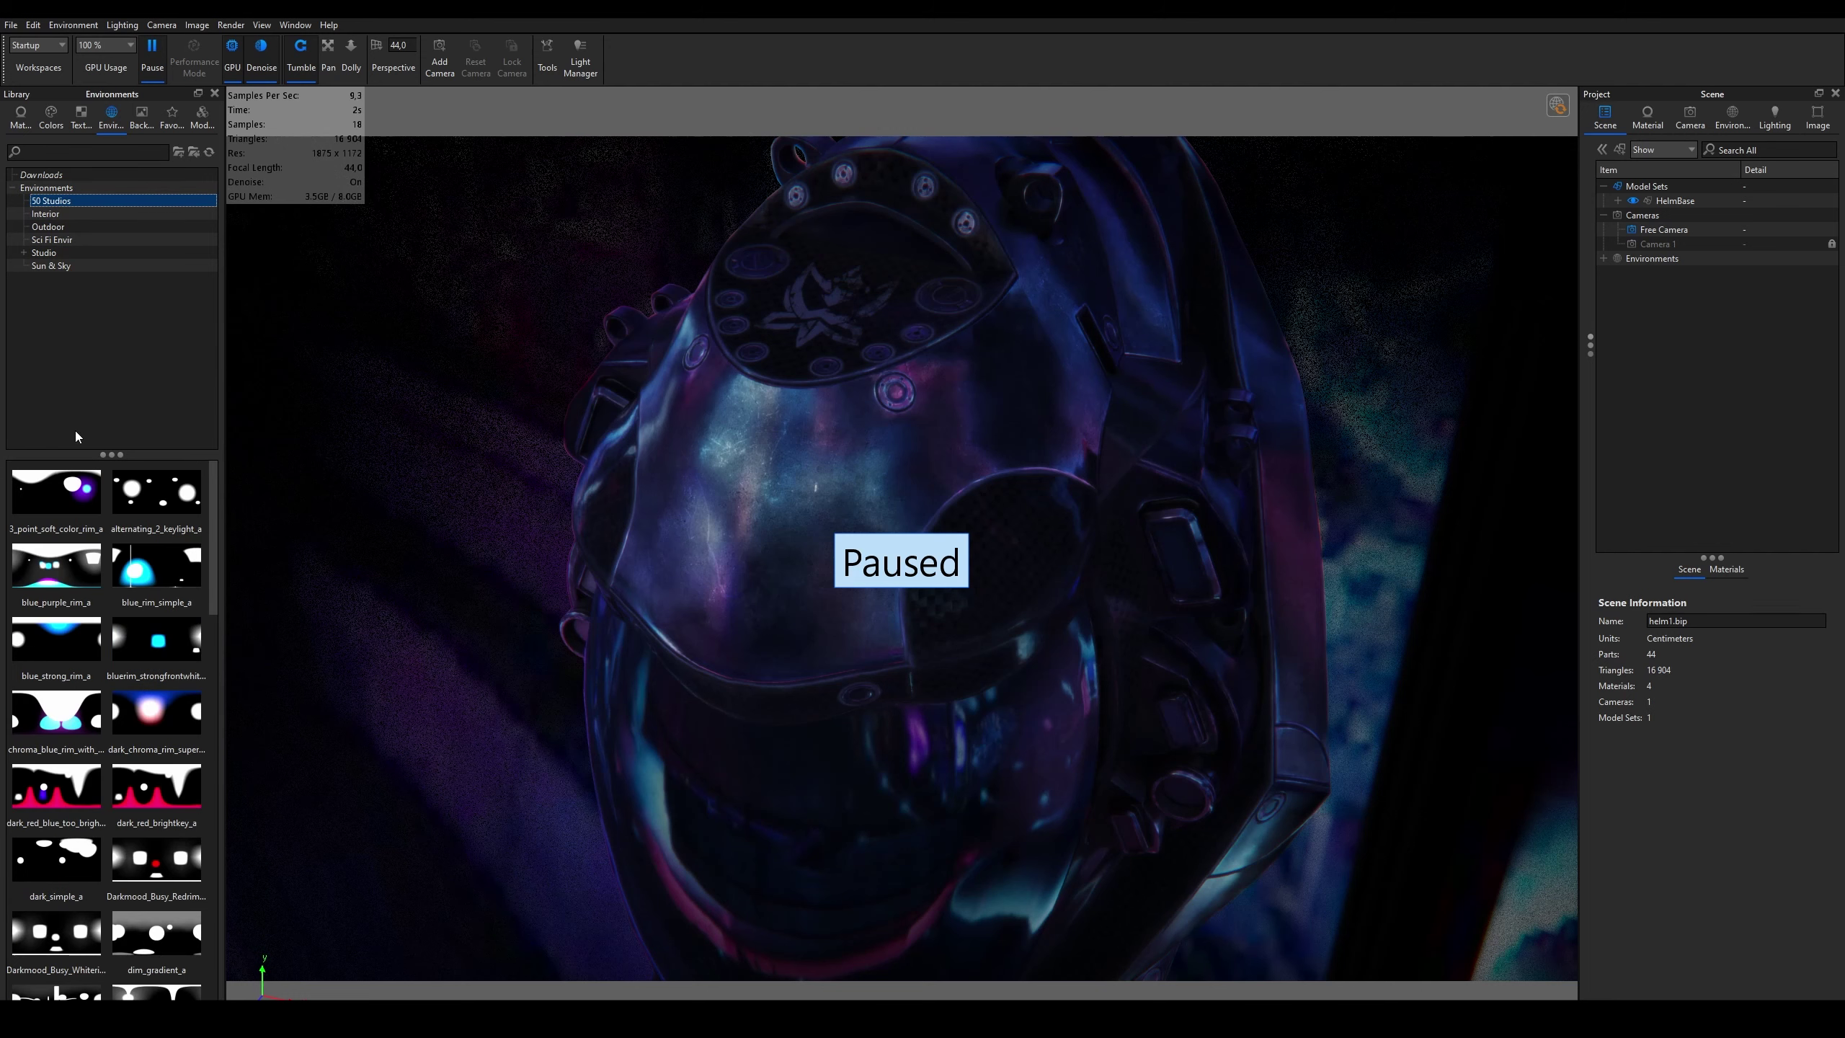
{"action": "left_click", "coordinate": [142, 116]}
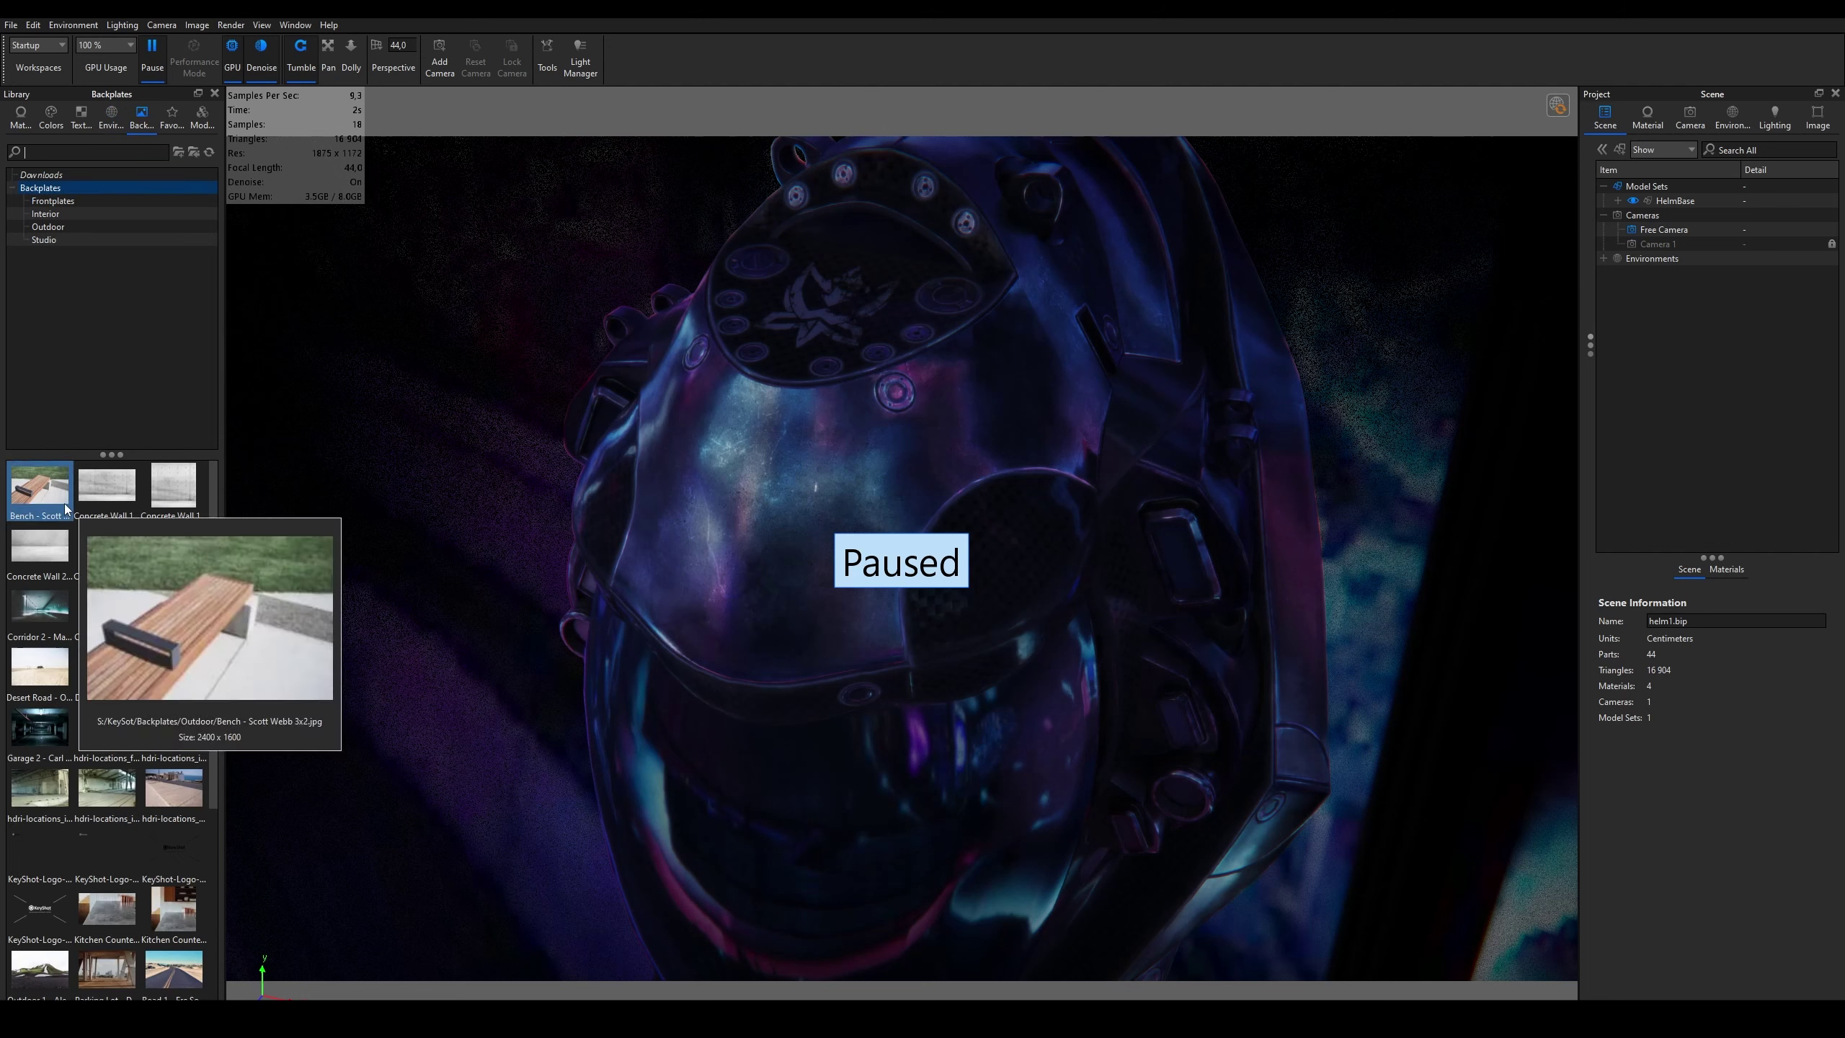
{"action": "mouse_move", "coordinate": [39, 728]}
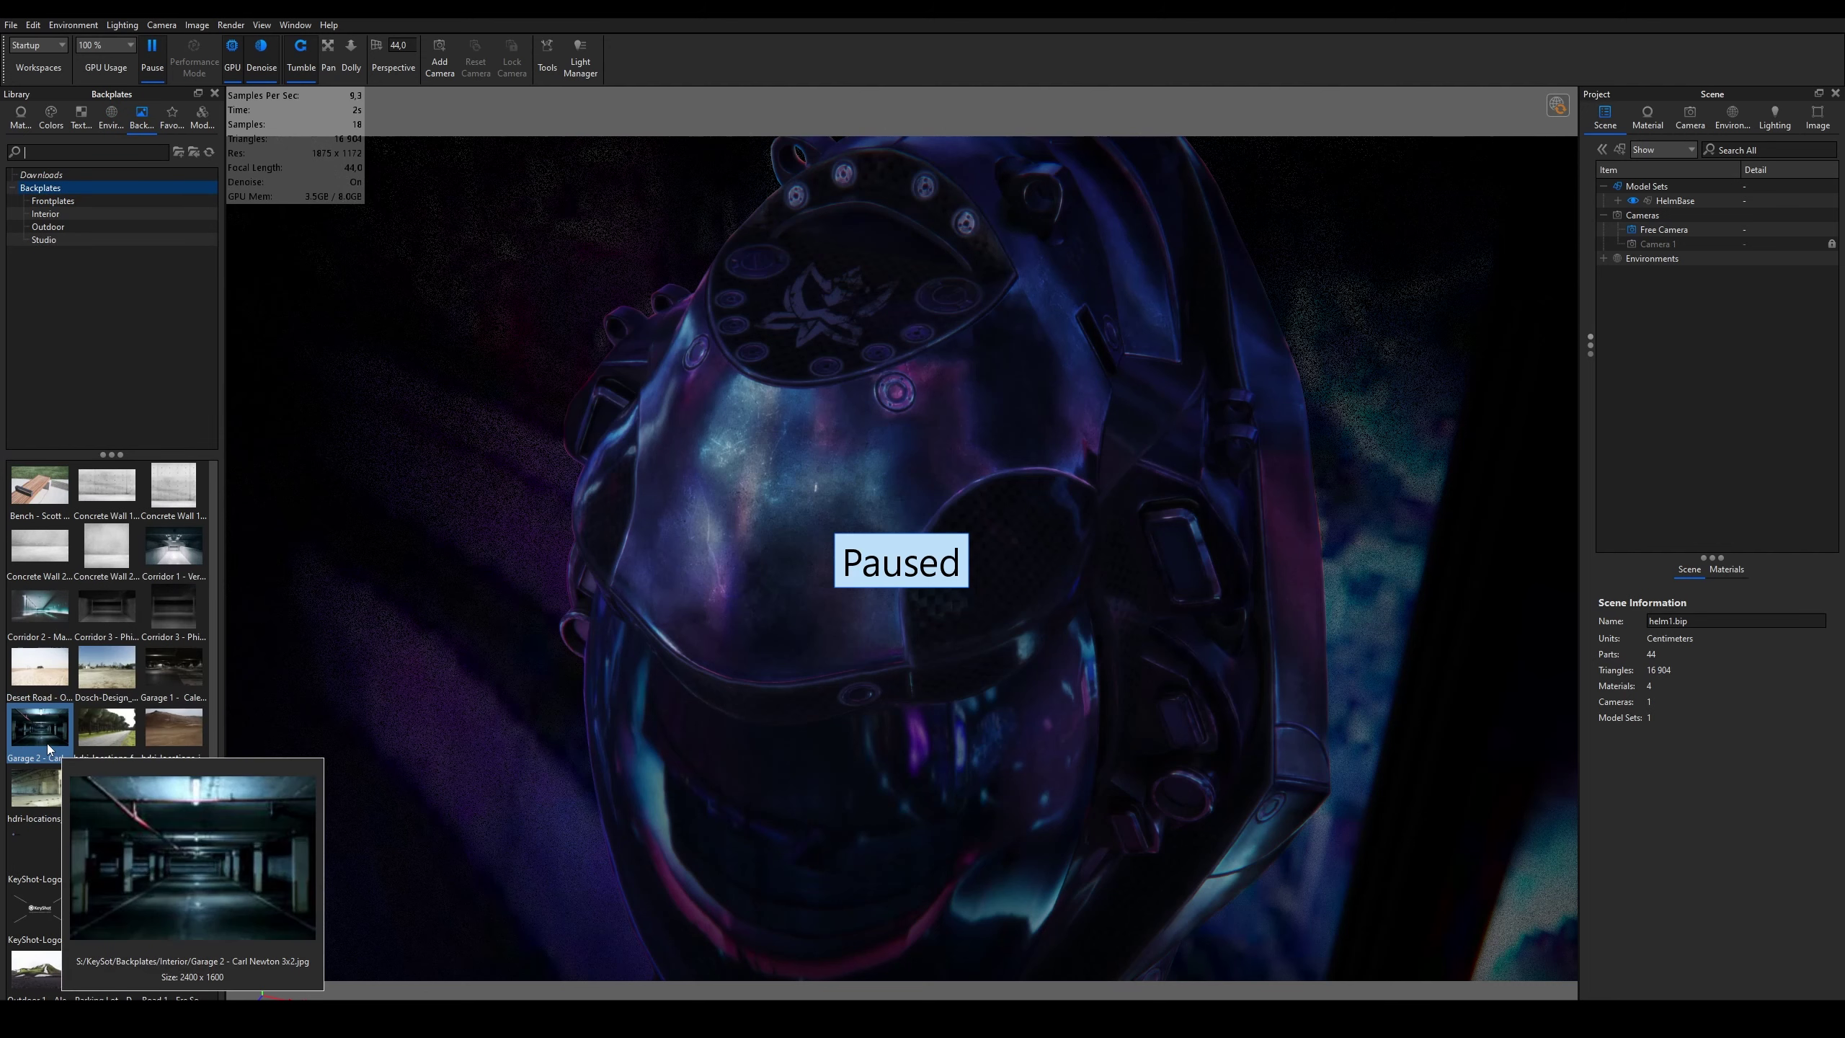
Step: In the Image settings, open the background colour picker and close it unchanged
{"action": "left_click", "coordinate": [1820, 118]}
{"action": "scroll", "coordinate": [1684, 815], "scroll_direction": "down", "scroll_amount": 4}
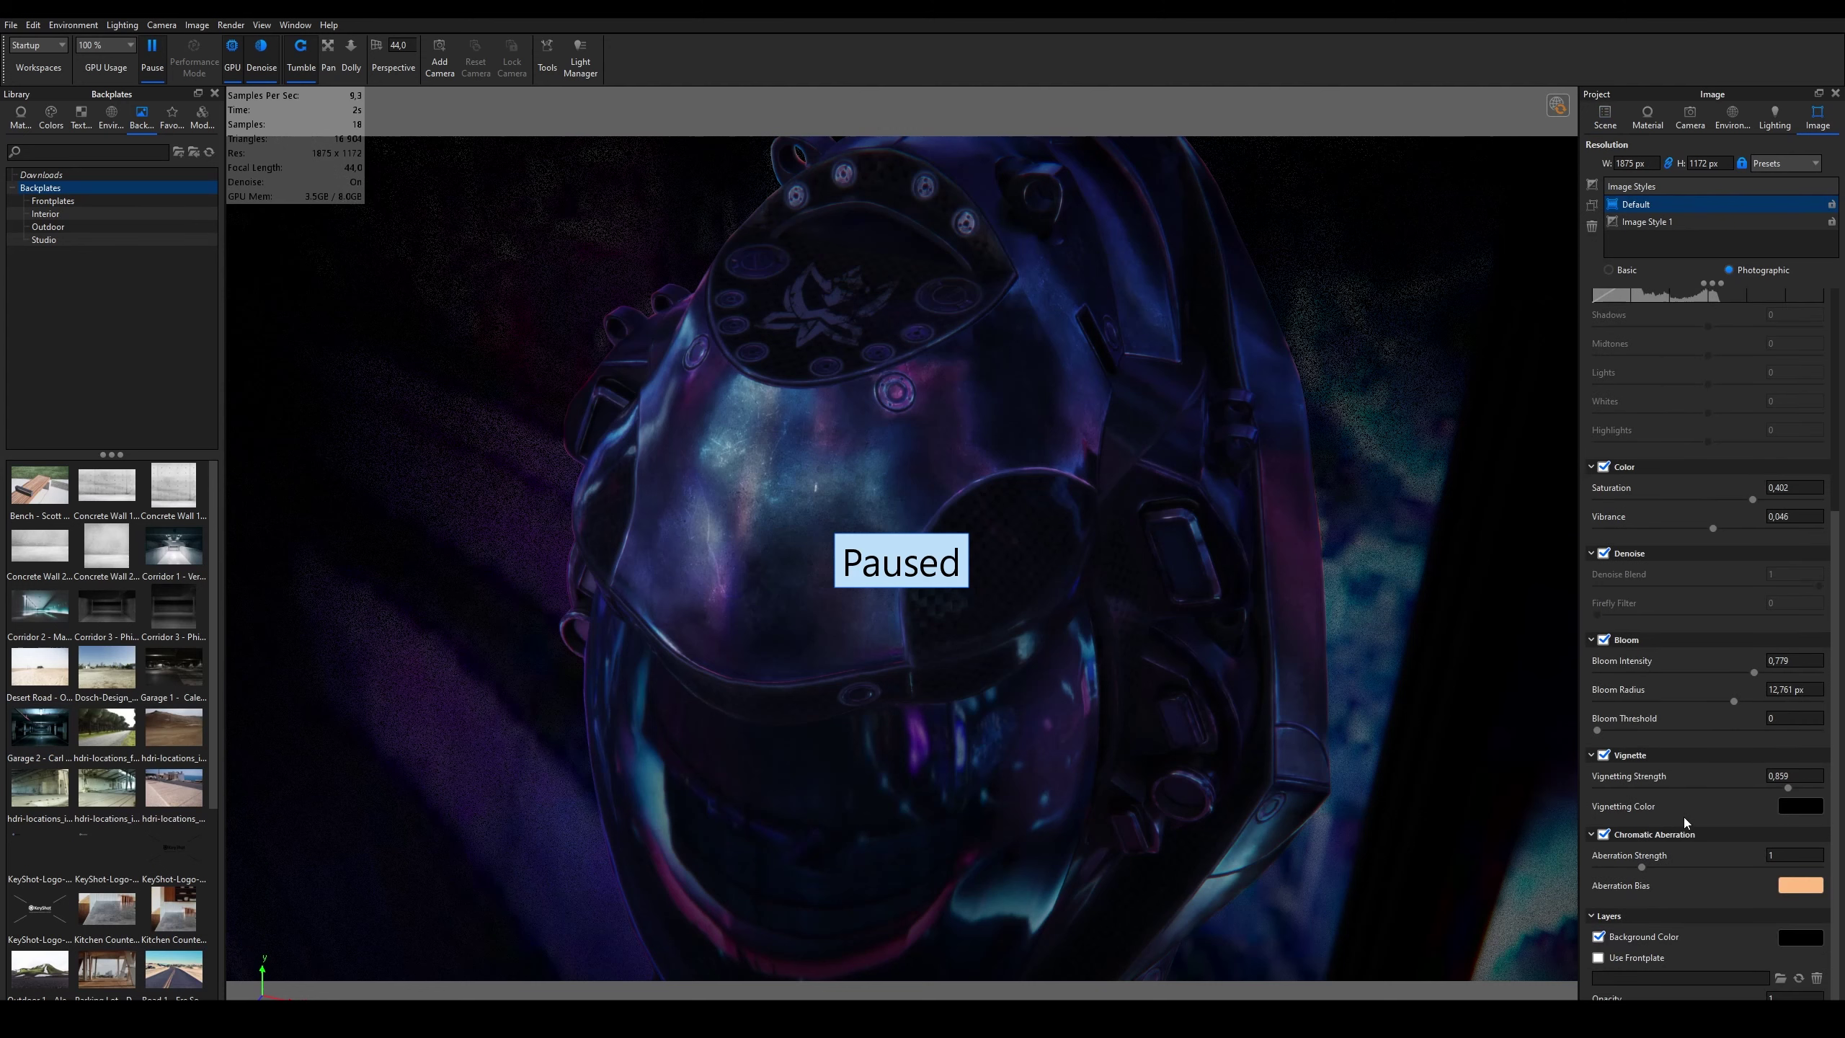
{"action": "left_click", "coordinate": [1800, 936]}
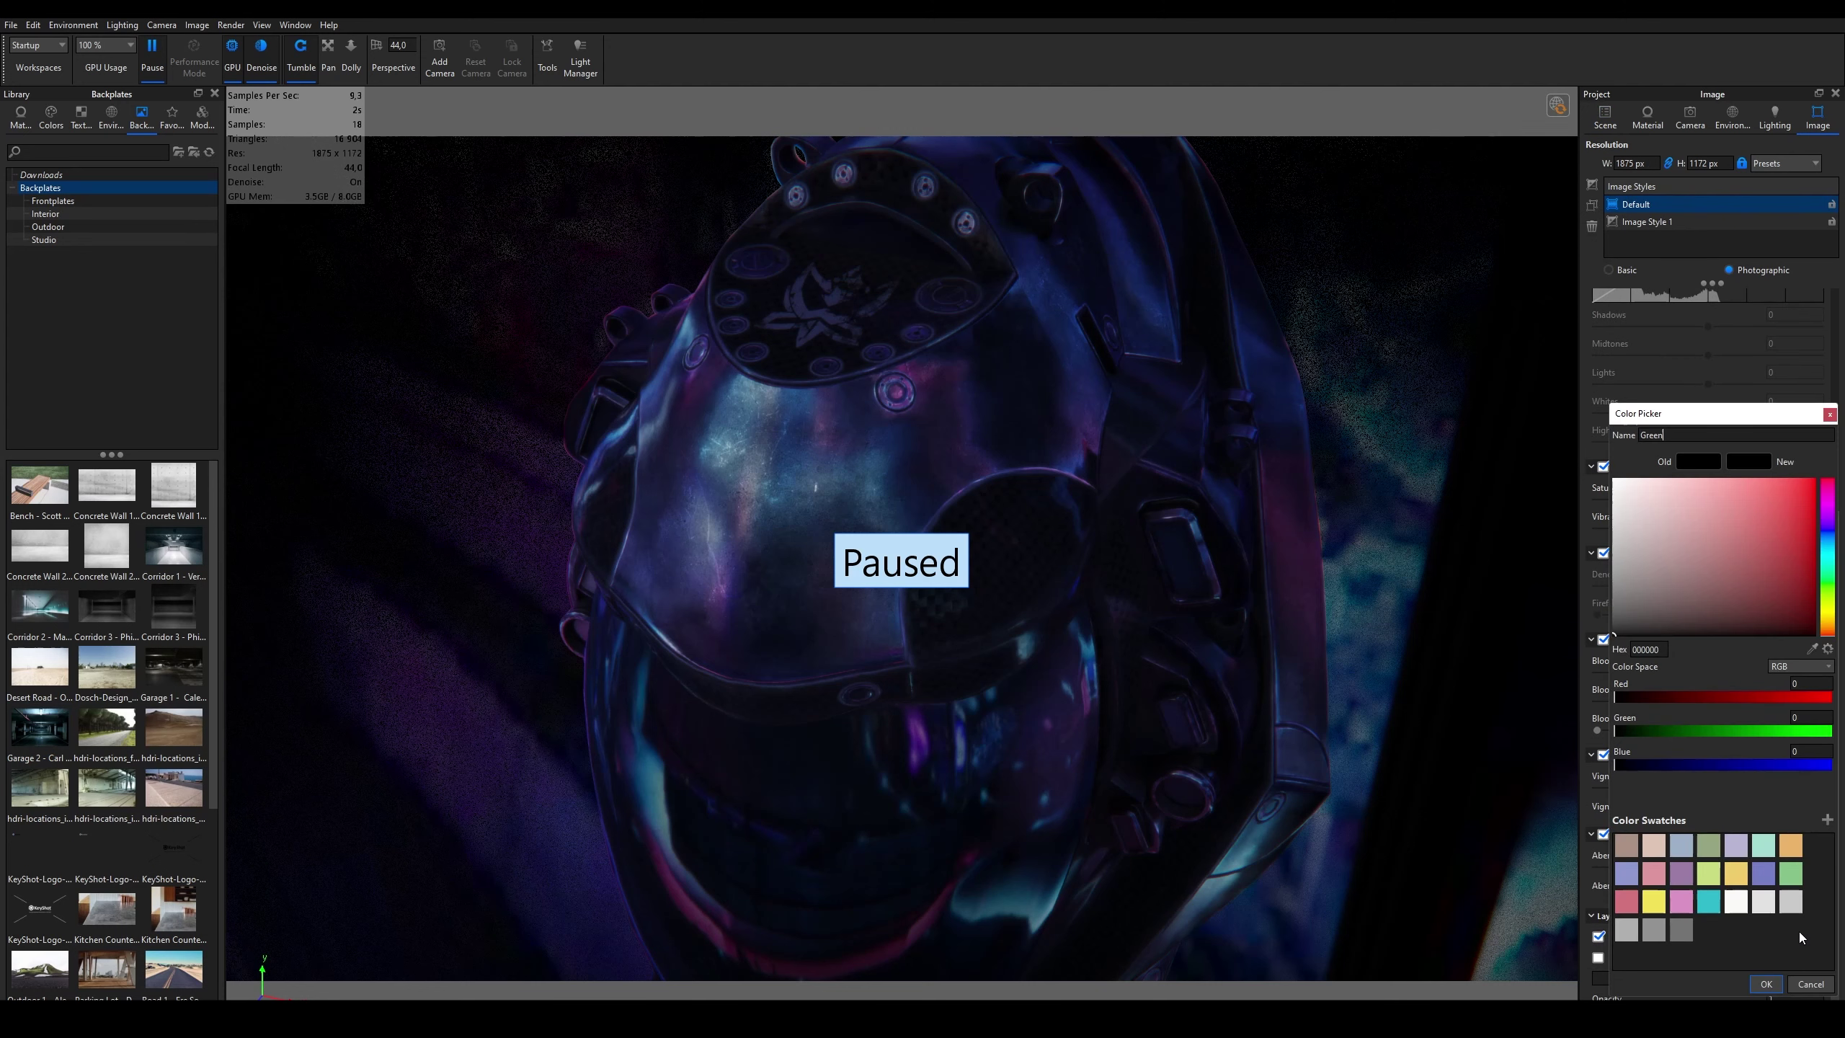
{"action": "left_click", "coordinate": [1799, 981]}
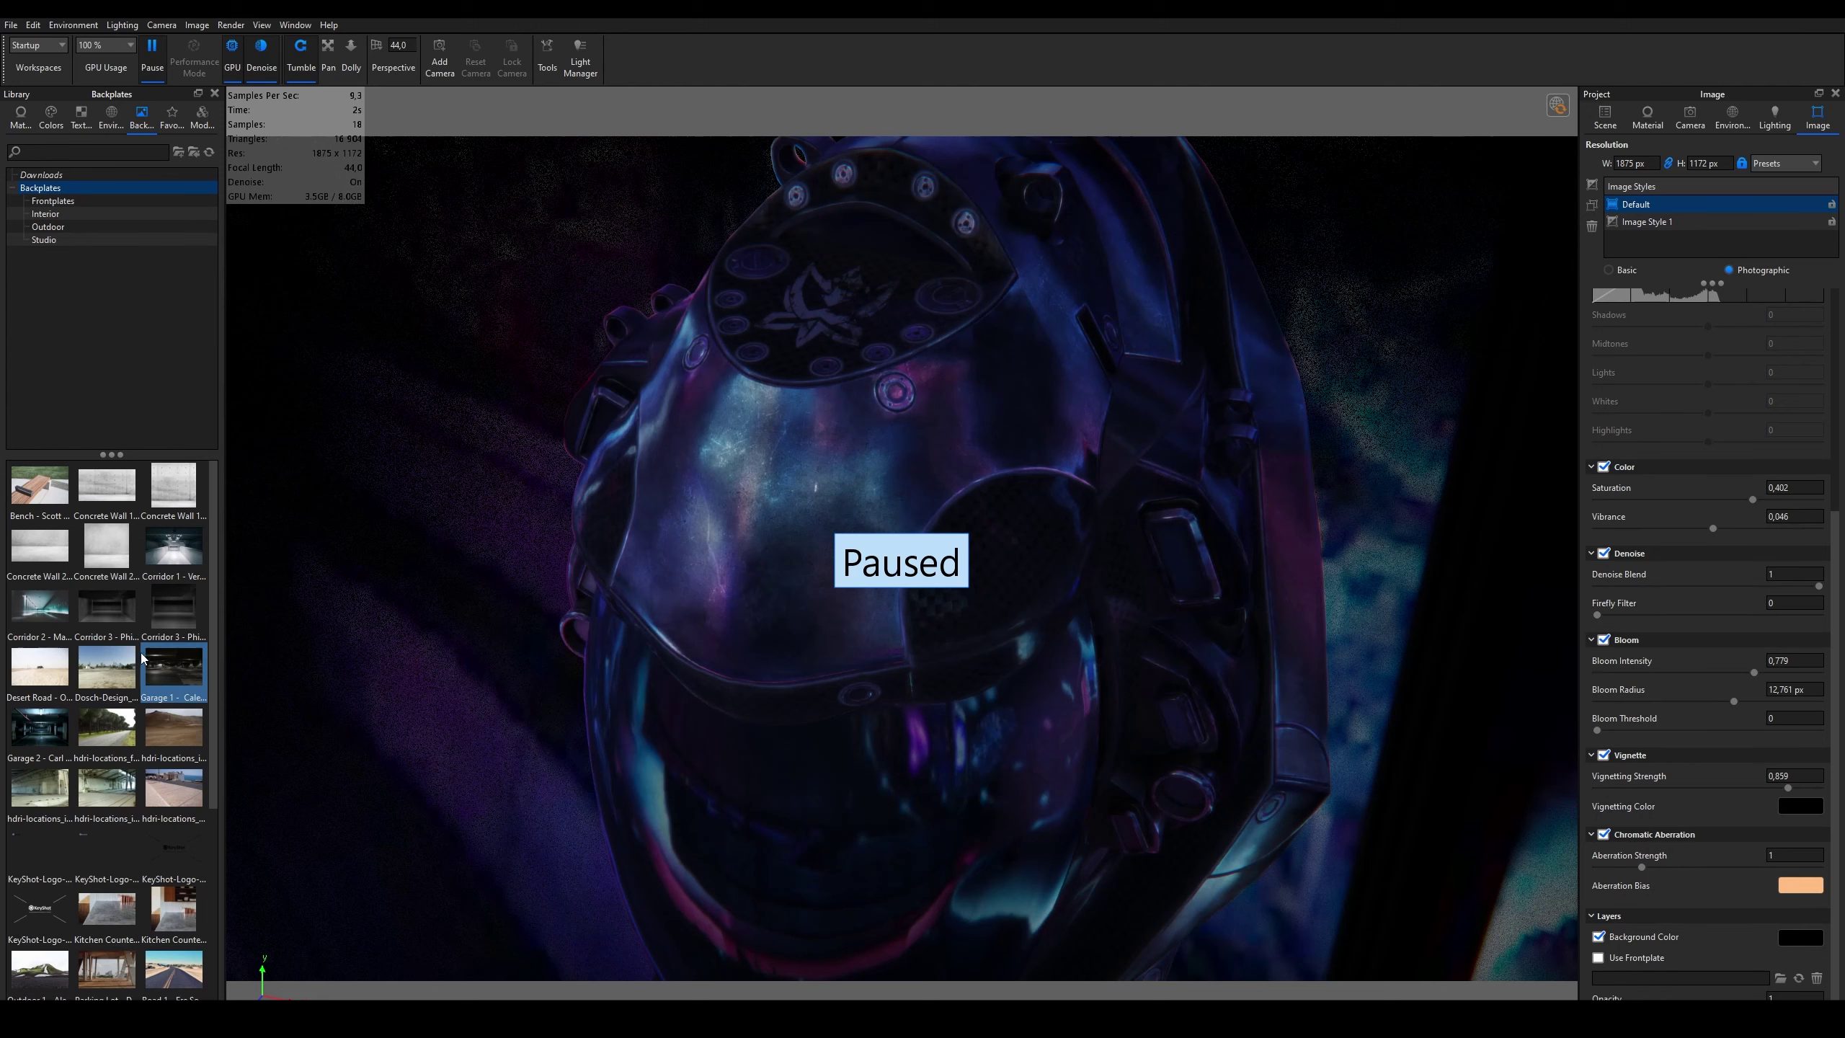
Step: Set Dosch-Design_Dirt-Lot.jpg as the frontplate, then turn Use Frontplate off
{"action": "left_click_drag", "start_coordinate": [106, 666], "coordinate": [1641, 978]}
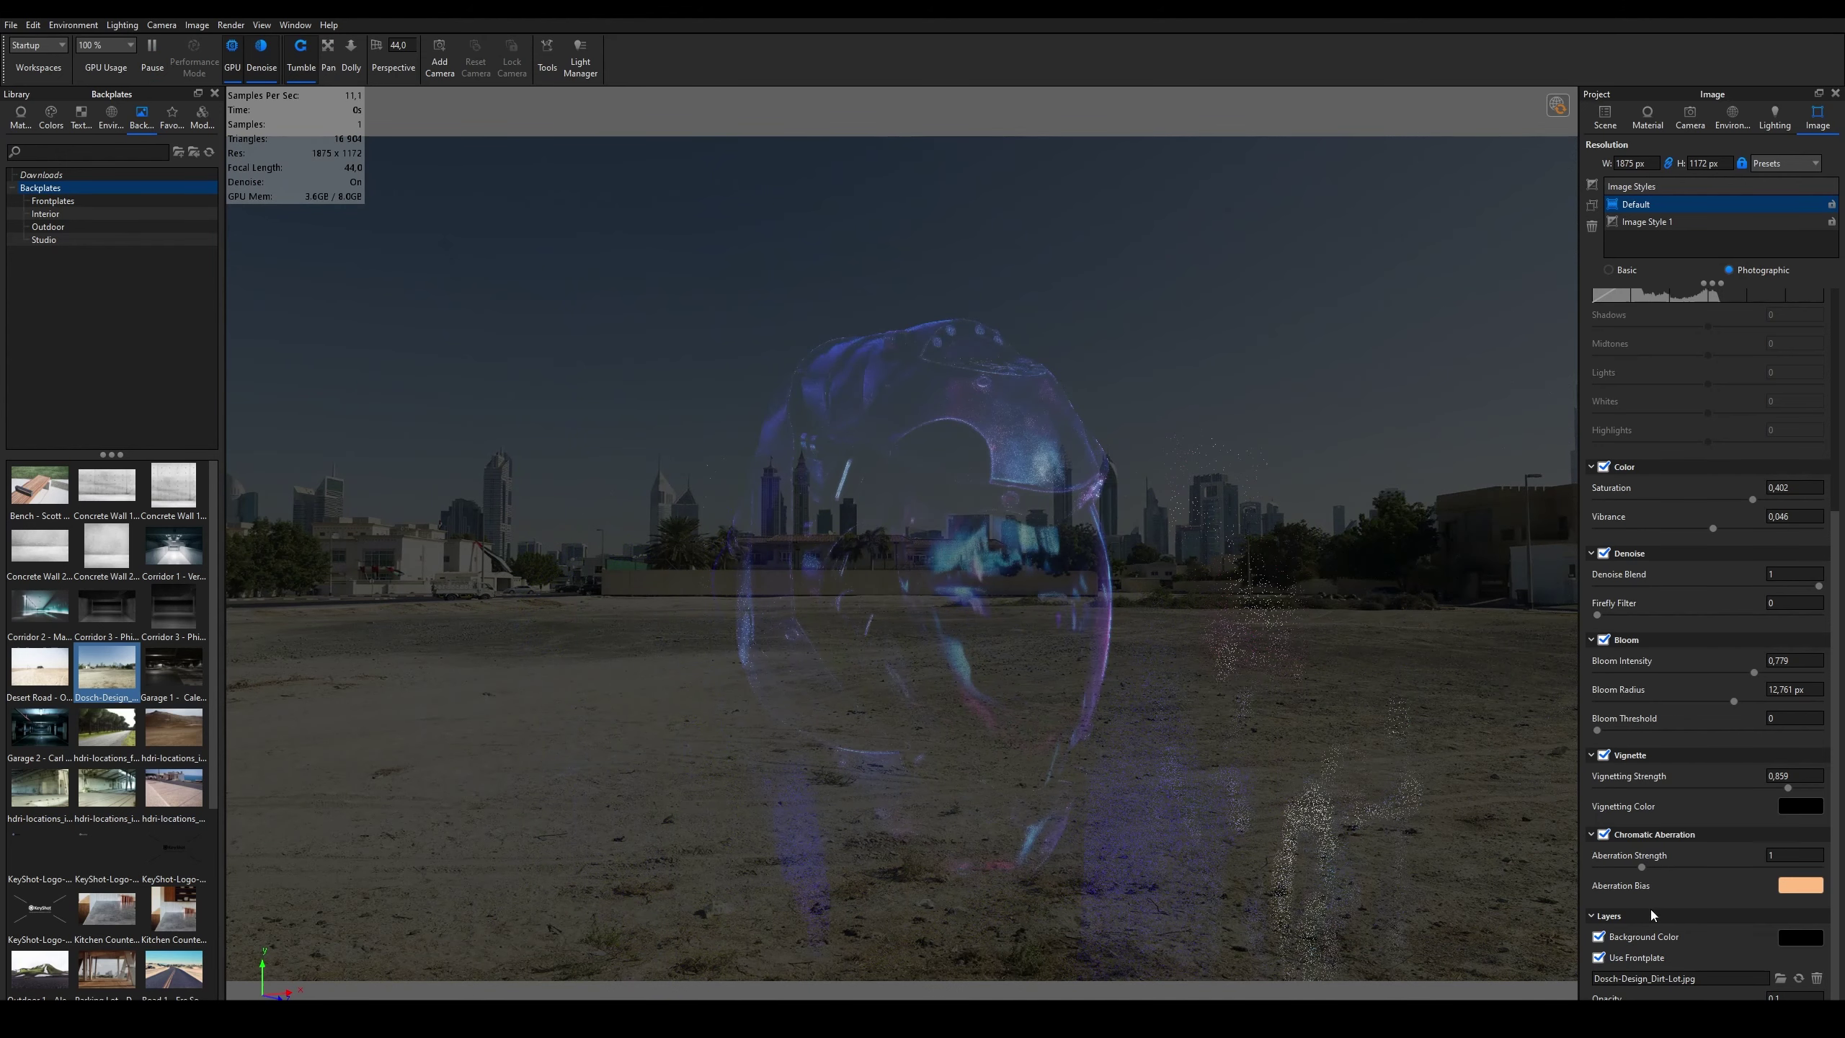
{"action": "left_click", "coordinate": [1599, 958]}
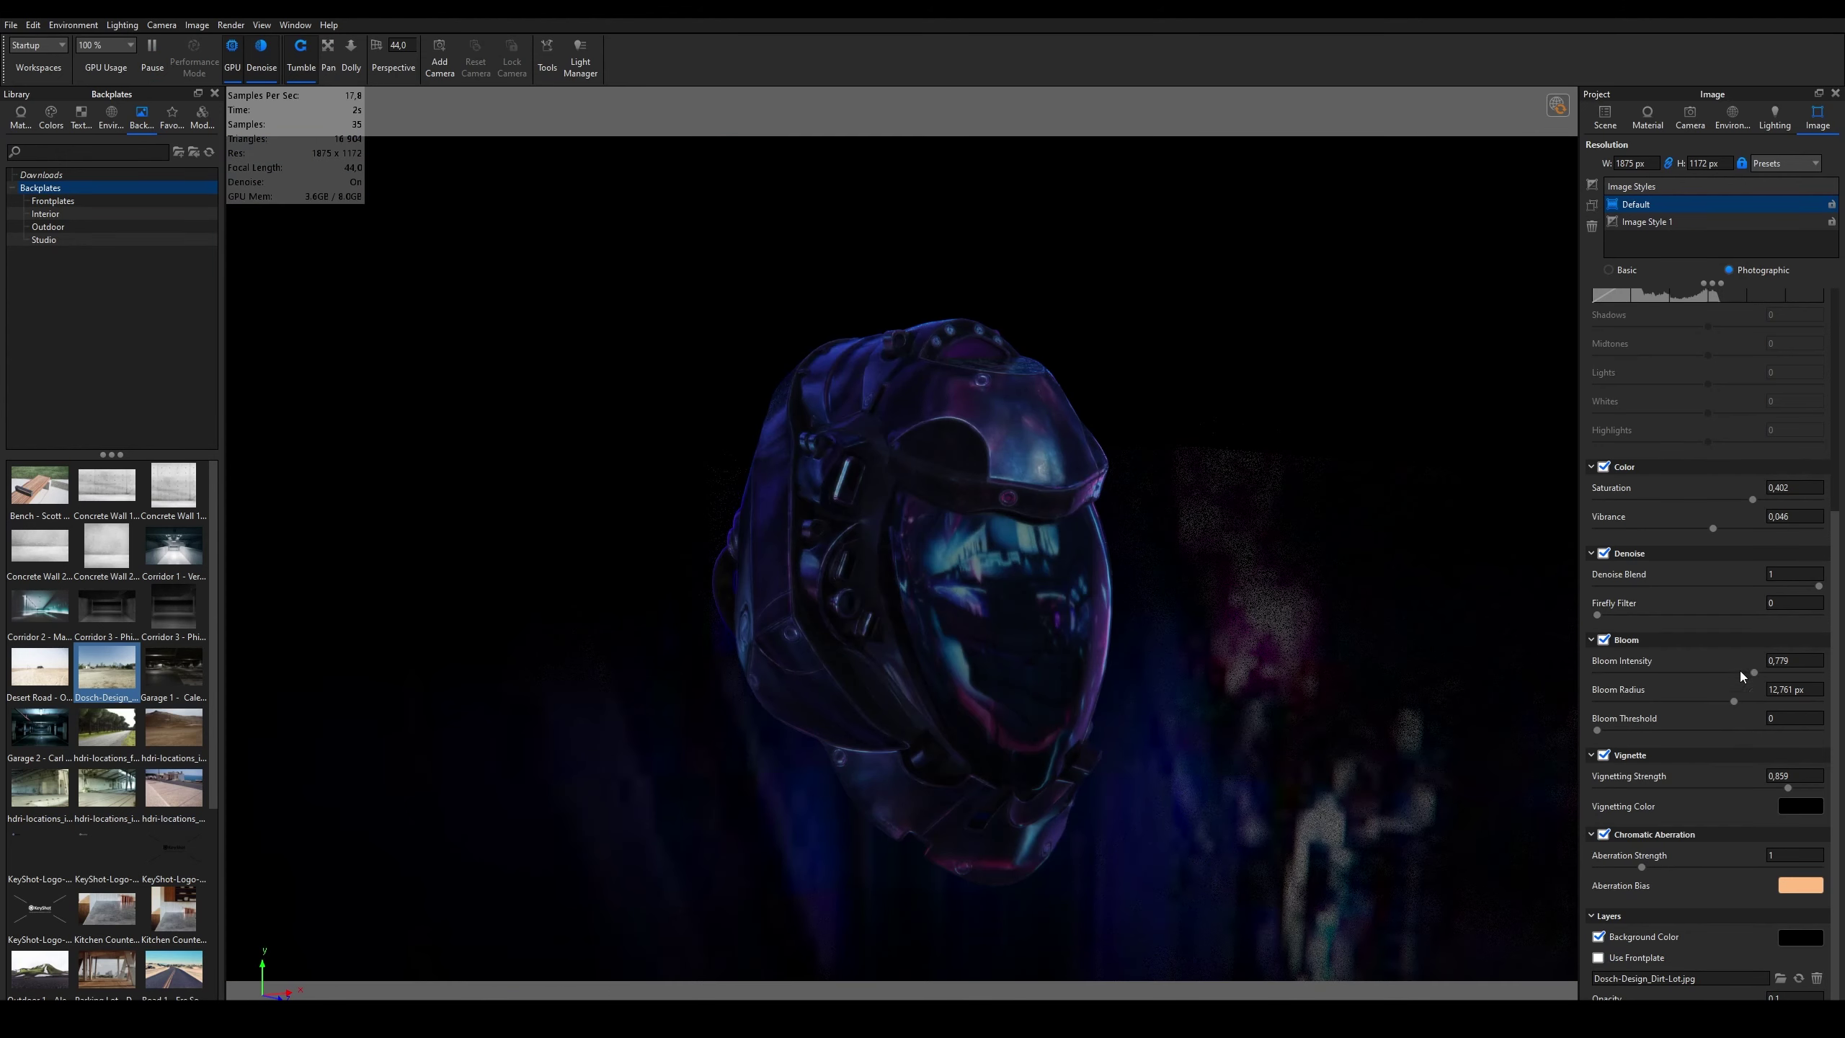
{"action": "scroll", "coordinate": [1740, 671], "scroll_direction": "up", "scroll_amount": 3}
{"action": "scroll", "coordinate": [1737, 649], "scroll_direction": "up", "scroll_amount": 1}
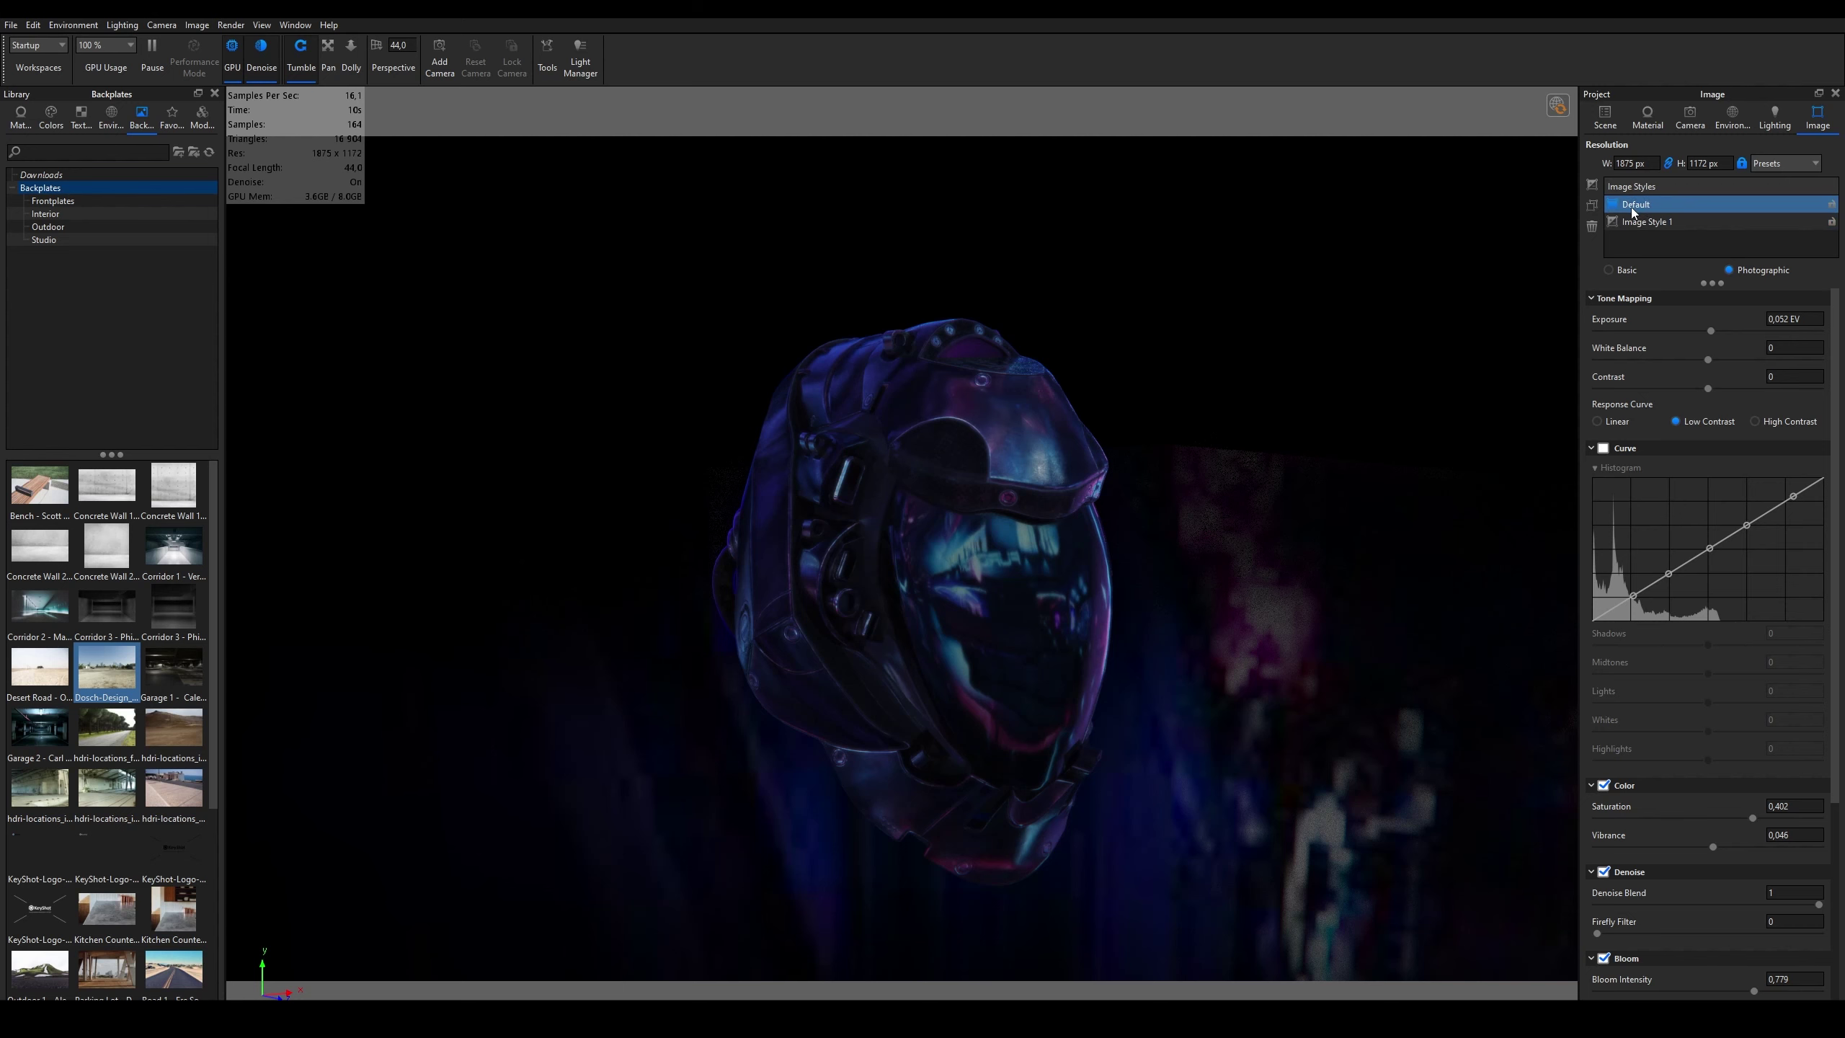
Step: Browse the Product folder in Favorites: its materials, subfolders and backplates
{"action": "left_click", "coordinate": [171, 116]}
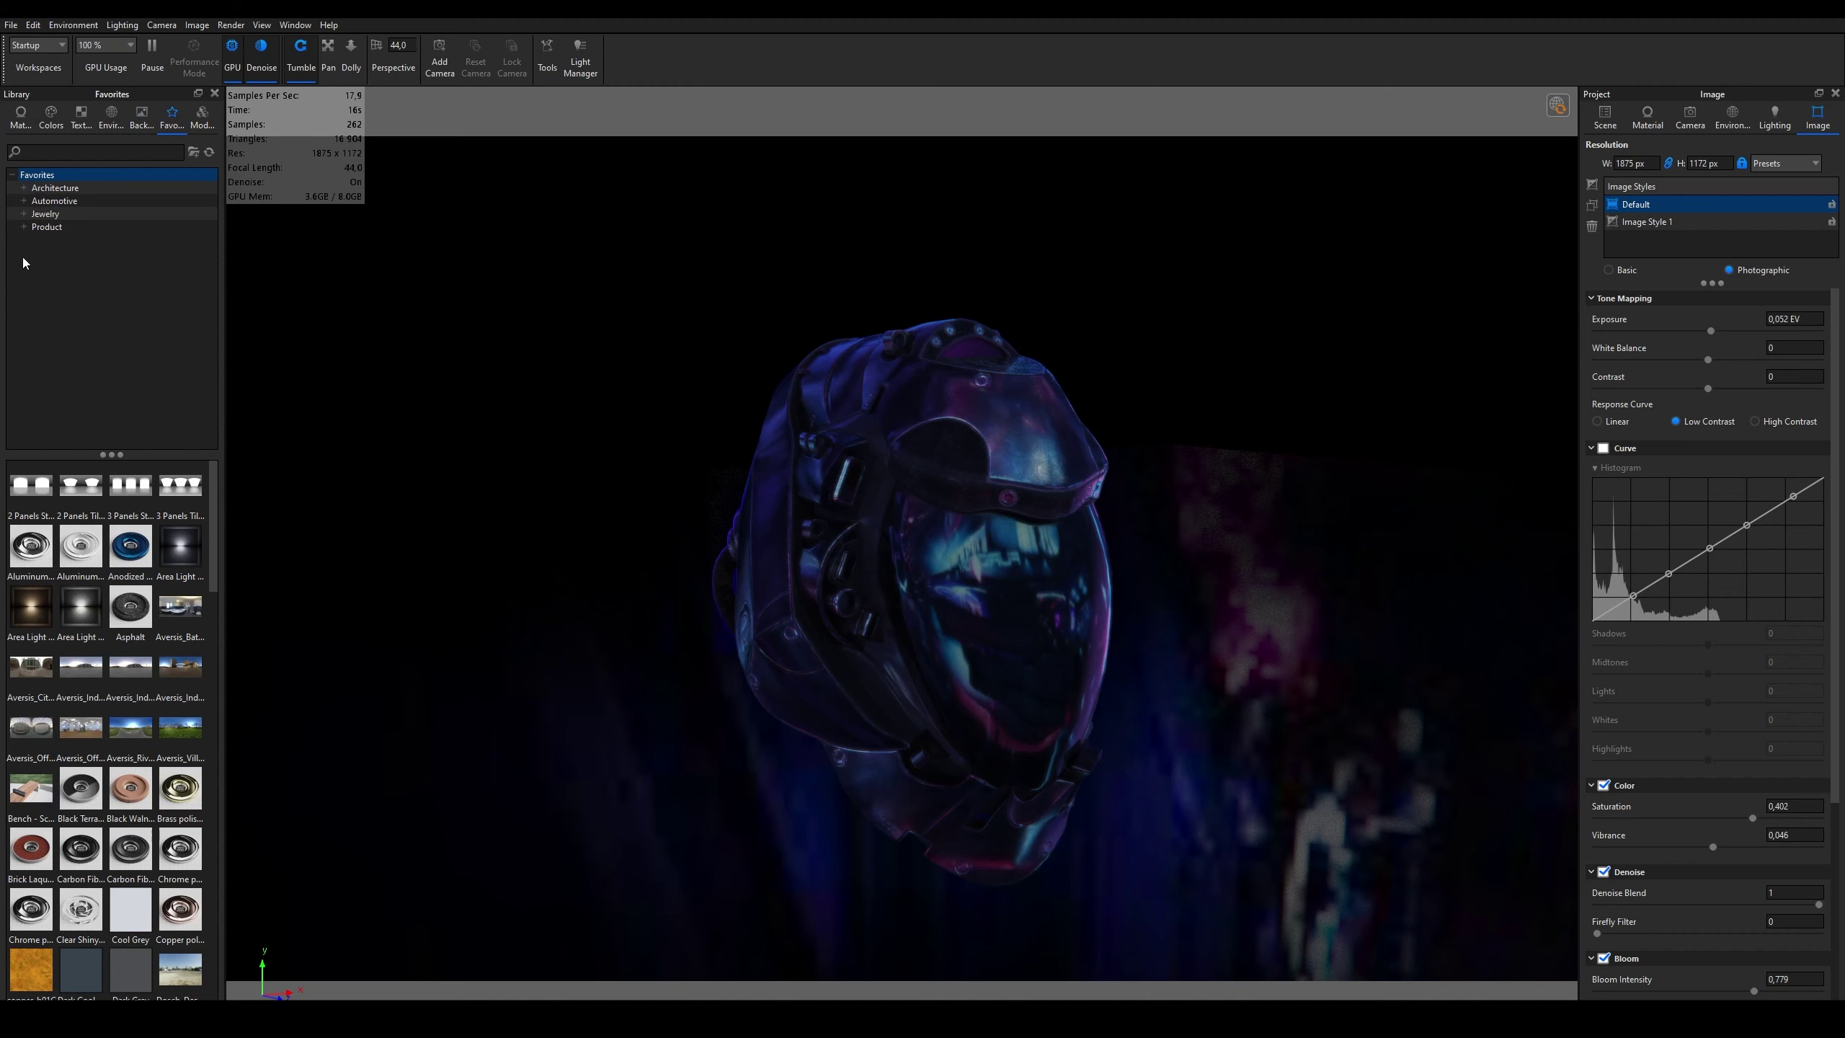
{"action": "left_click", "coordinate": [24, 227]}
{"action": "left_click", "coordinate": [97, 278]}
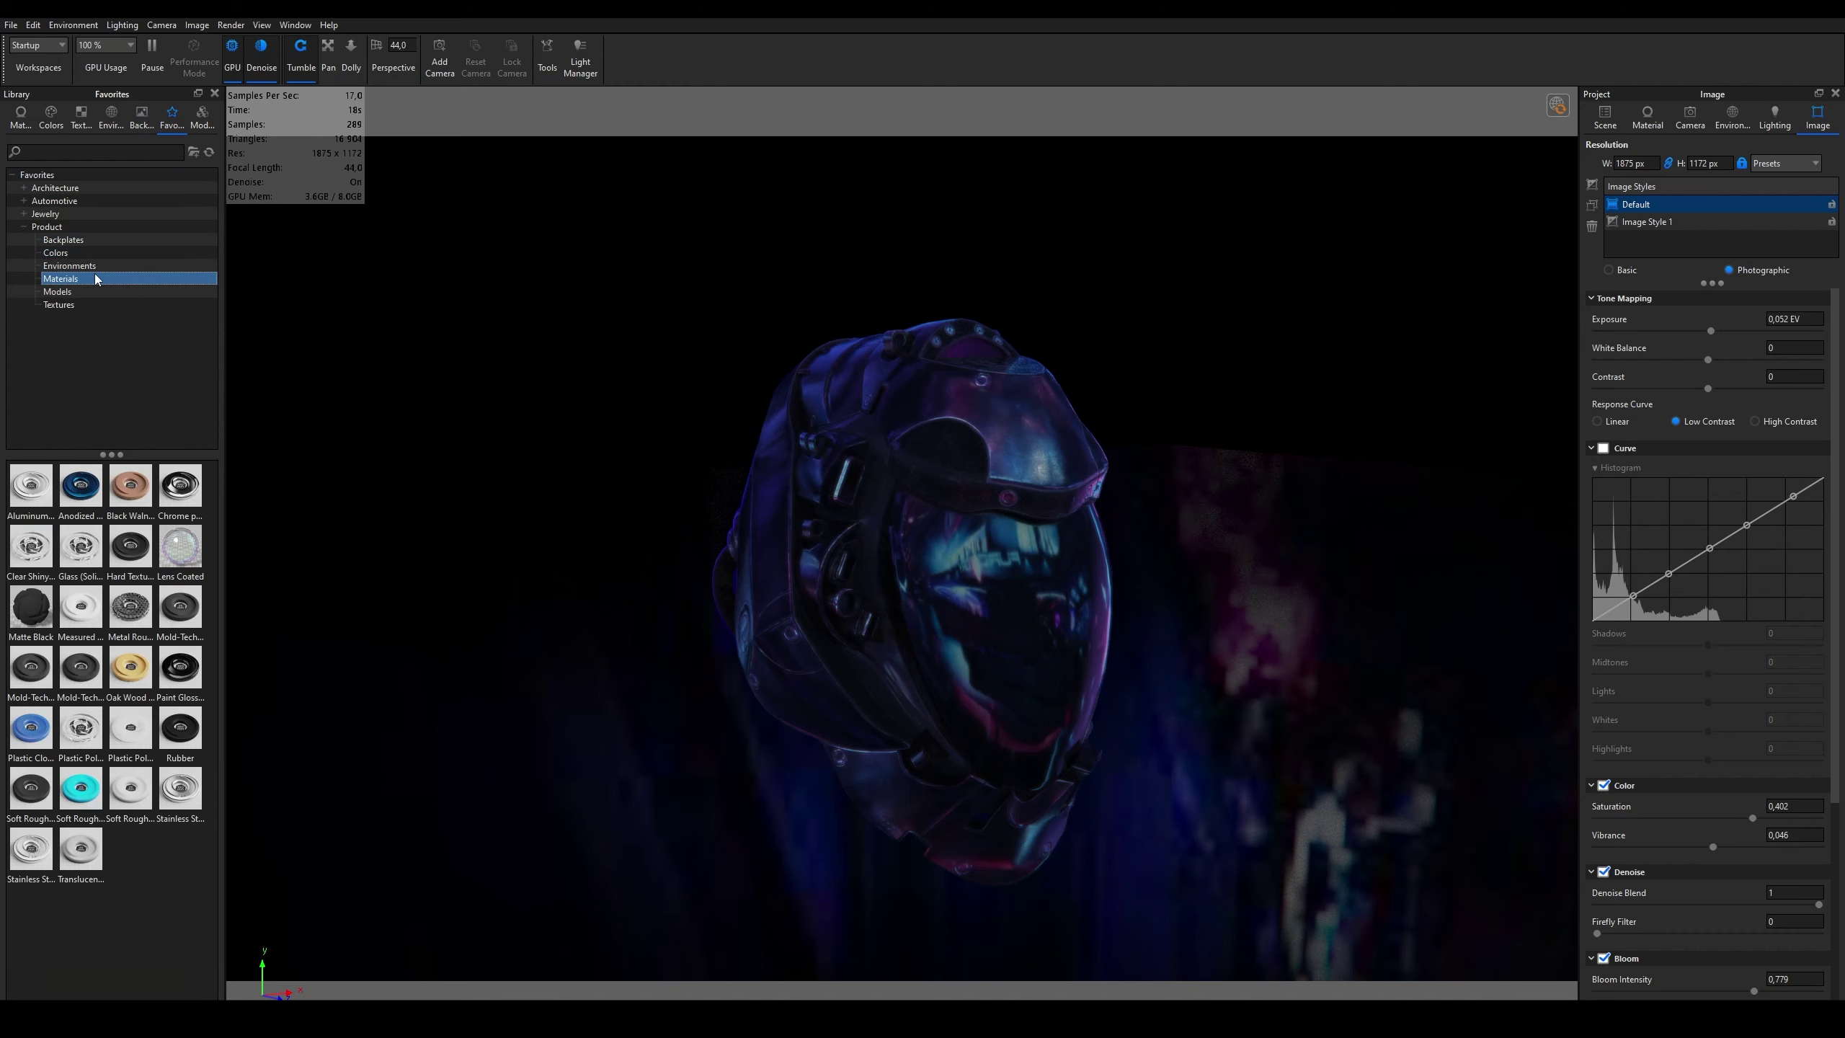
{"action": "left_click", "coordinate": [80, 294]}
{"action": "left_click", "coordinate": [97, 239]}
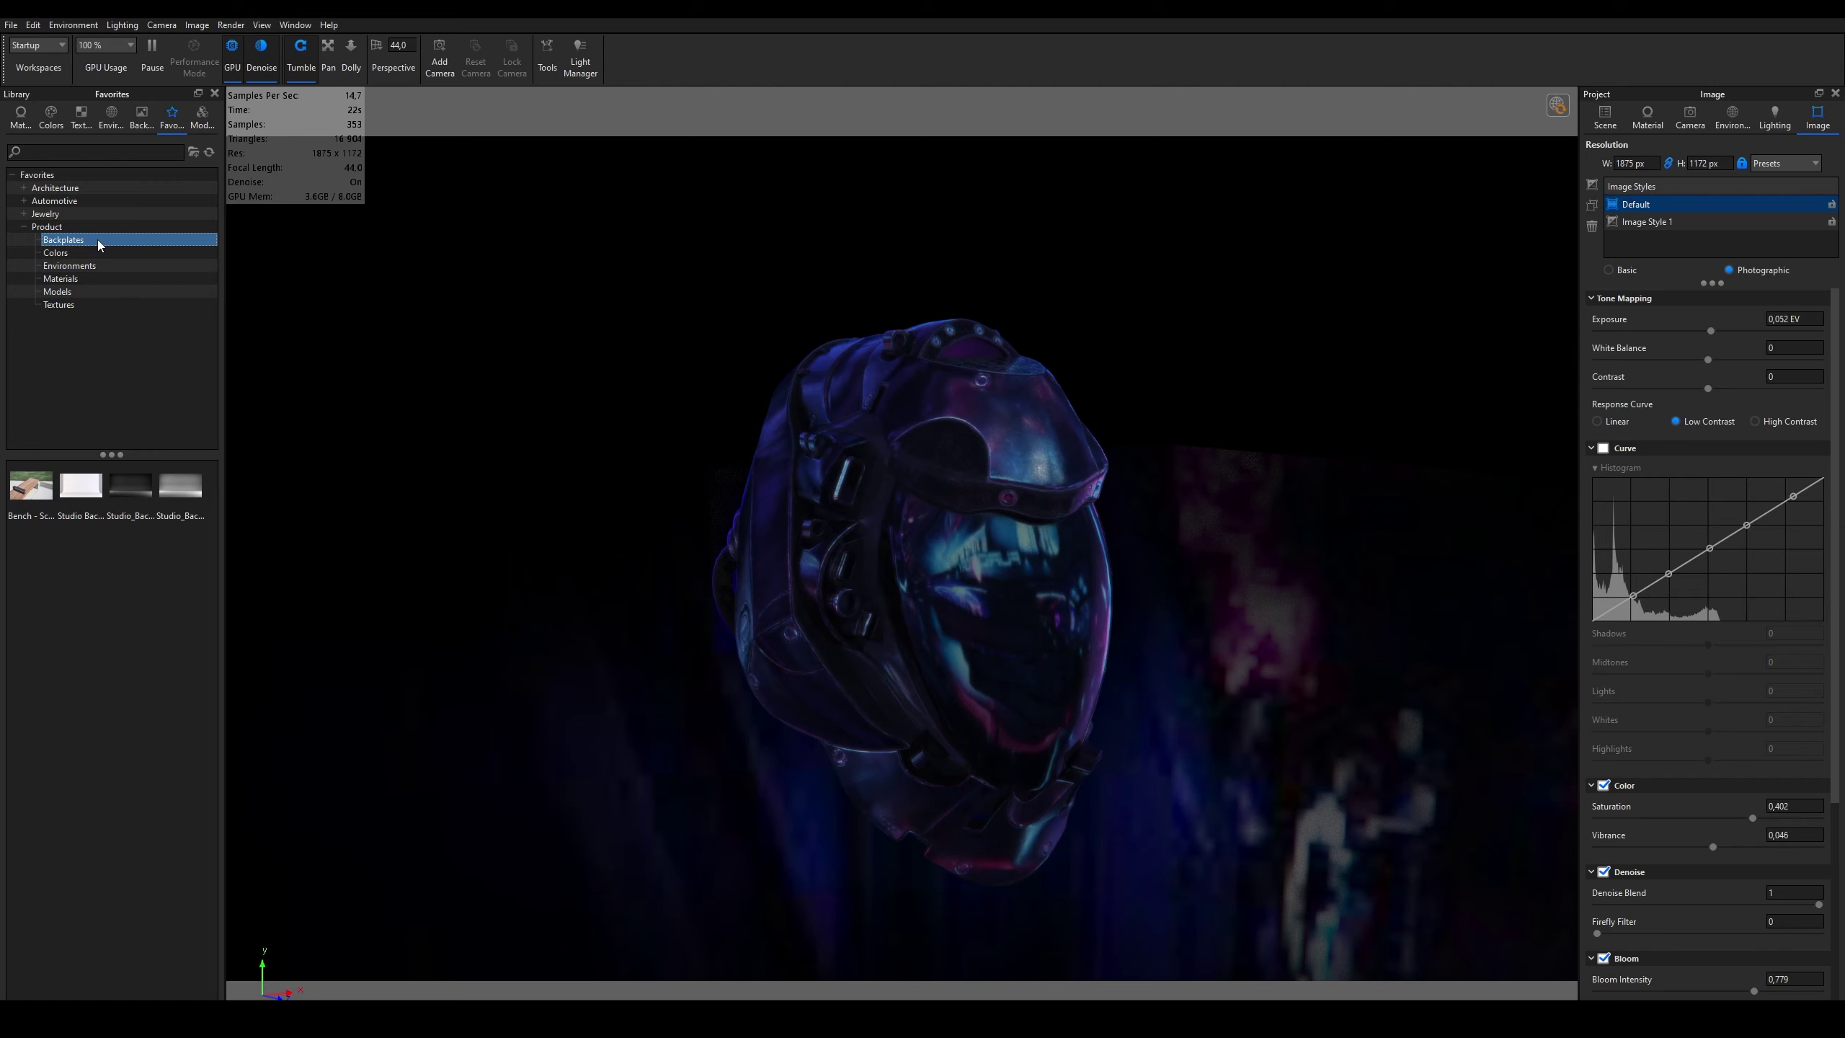
{"action": "left_click", "coordinate": [120, 213]}
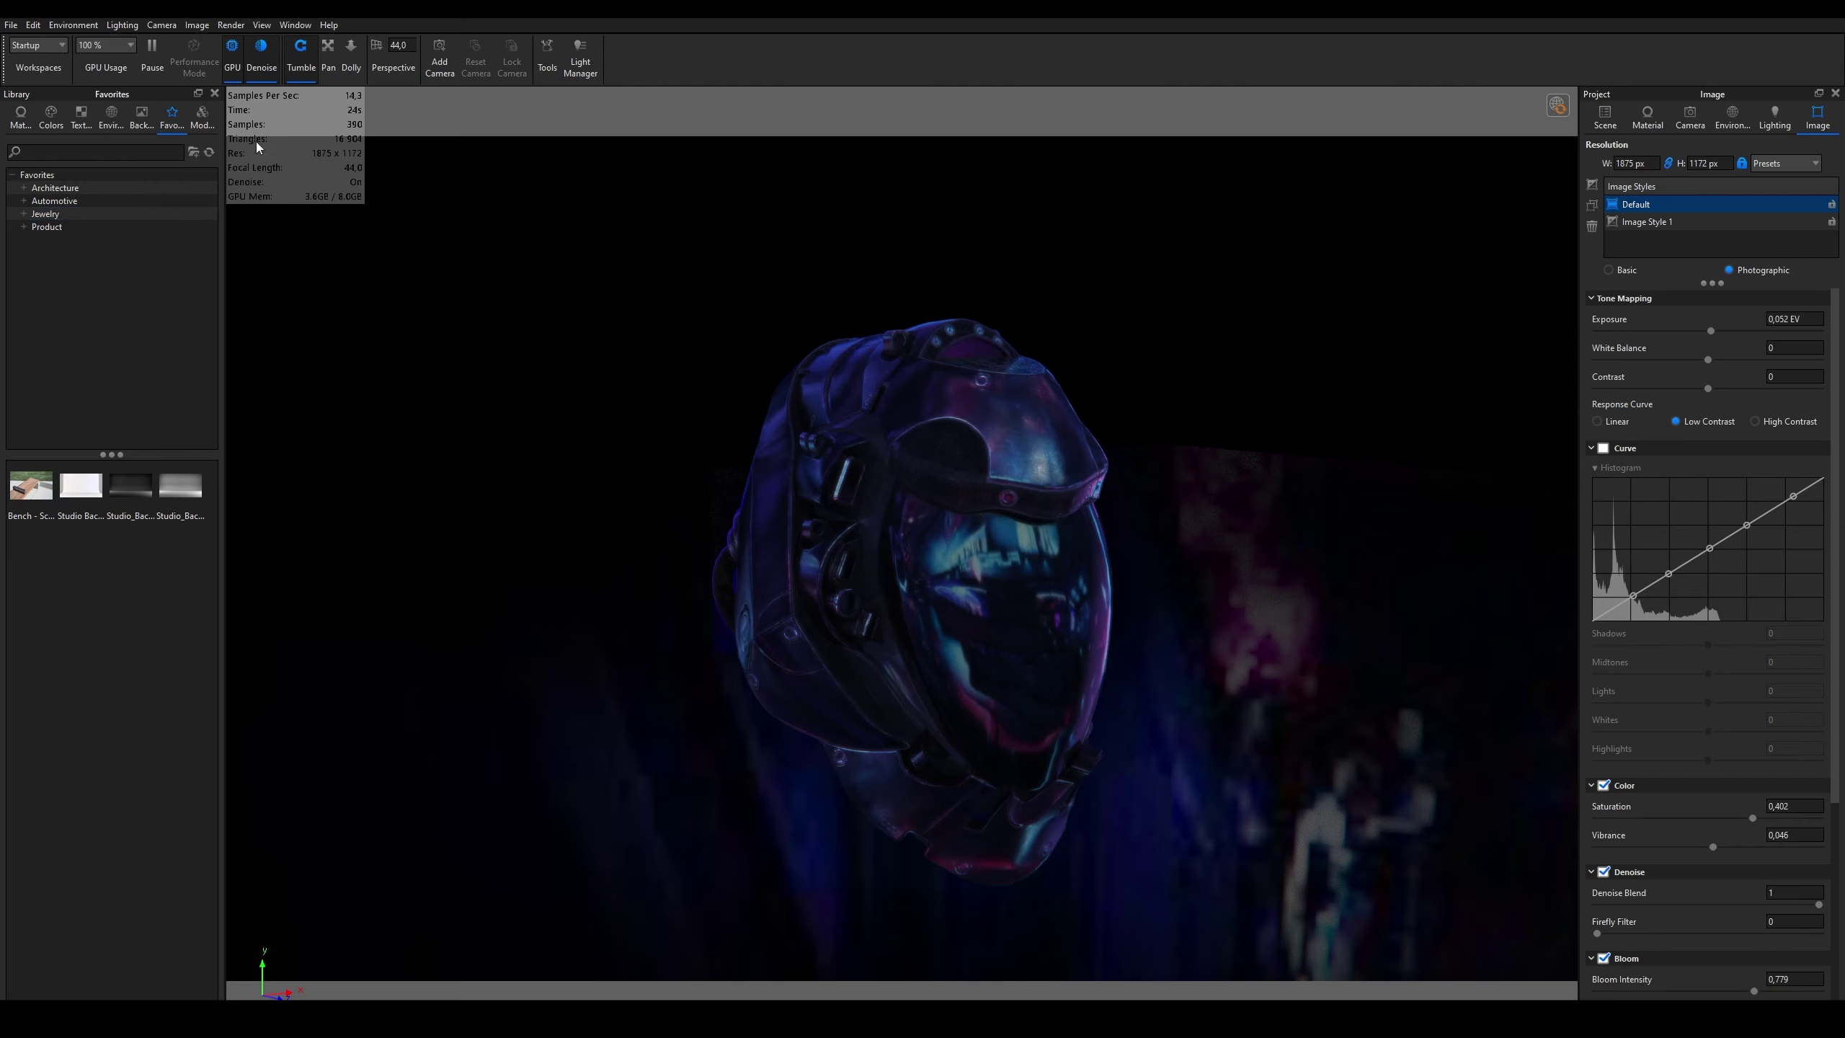
Step: Add the Backdrop Ramp model from Models > Backdrops into the scene
{"action": "left_click", "coordinate": [202, 117]}
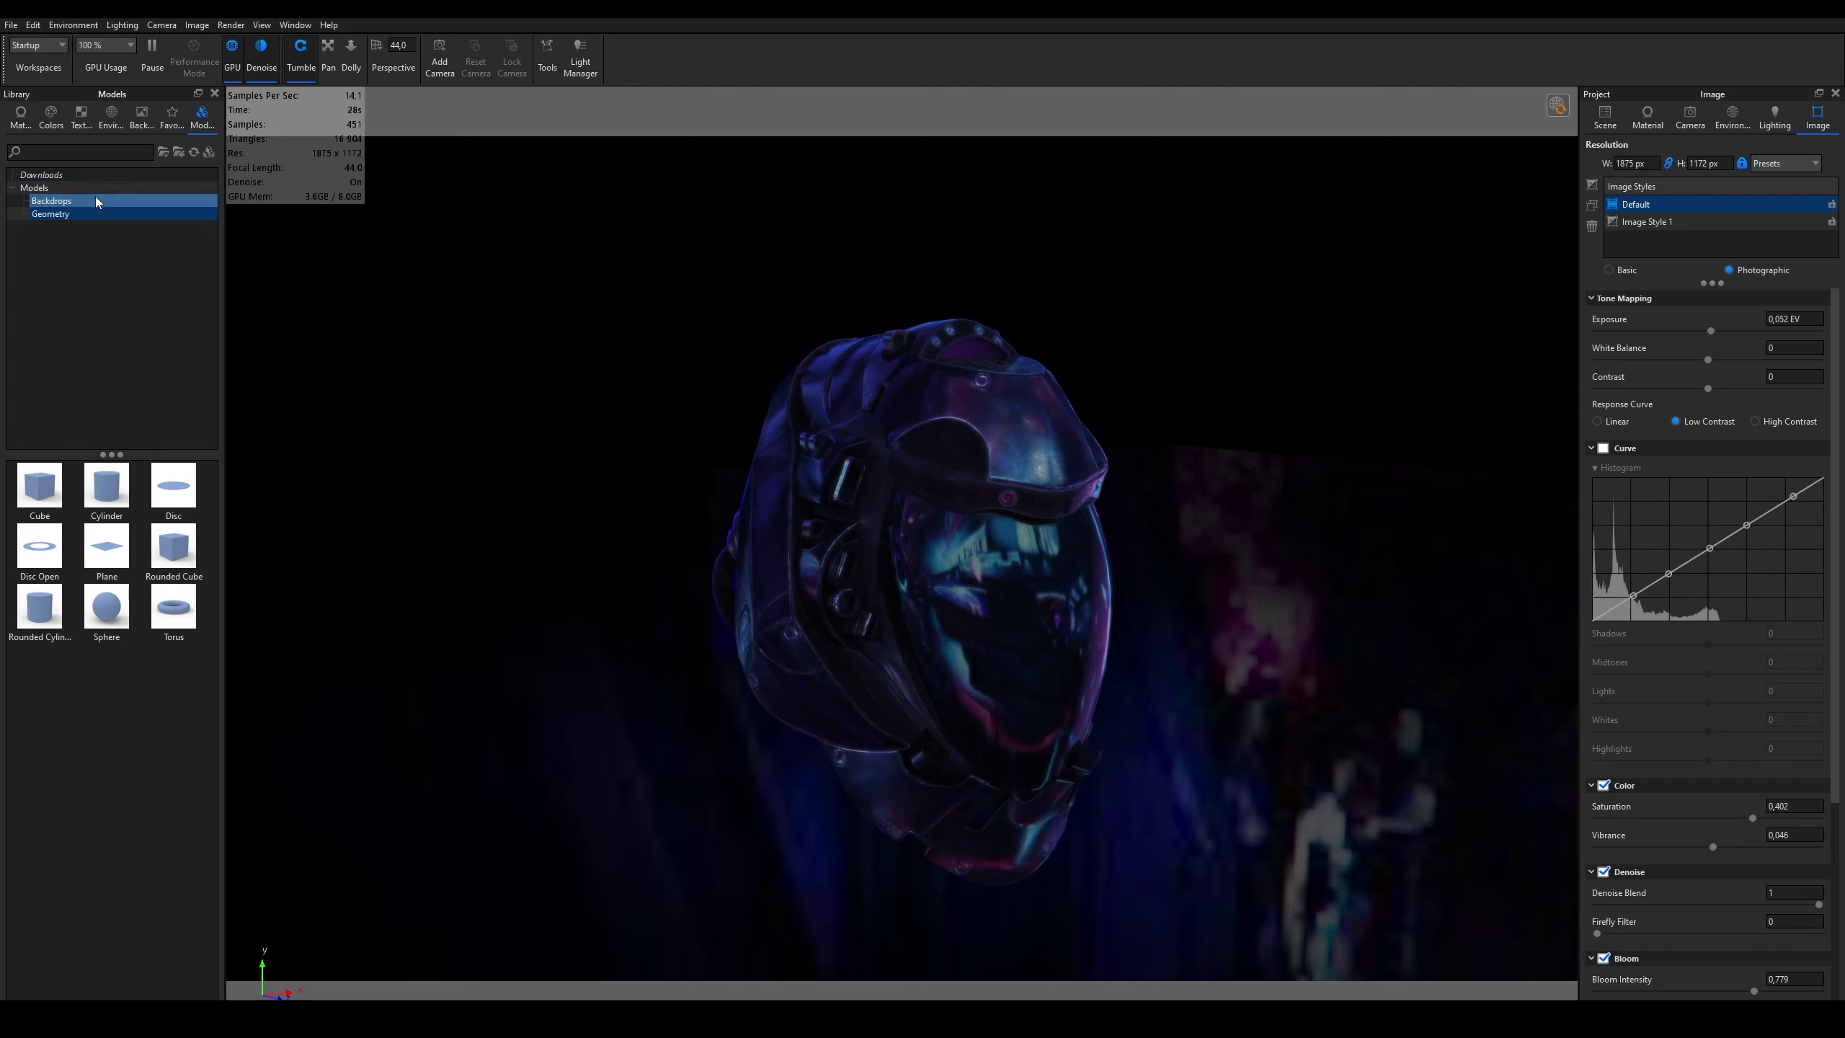
{"action": "left_click", "coordinate": [69, 201]}
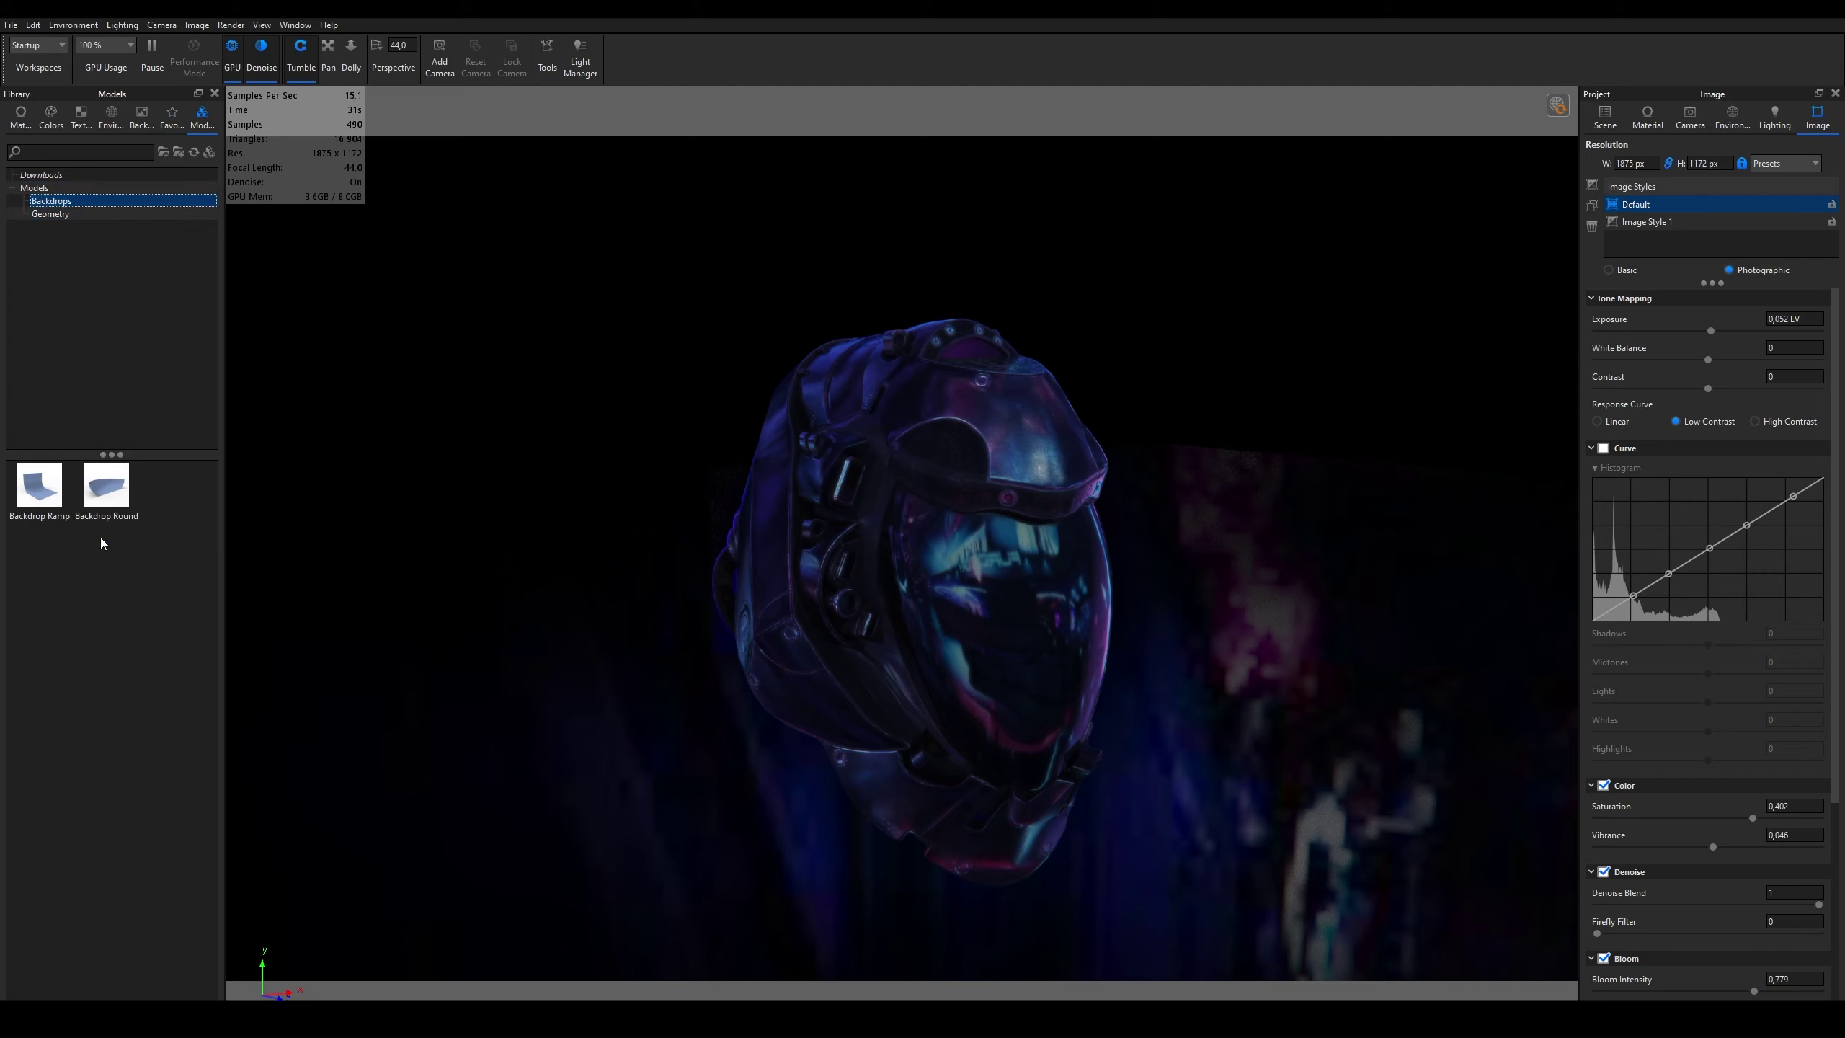
{"action": "left_click_drag", "start_coordinate": [39, 485], "coordinate": [926, 786]}
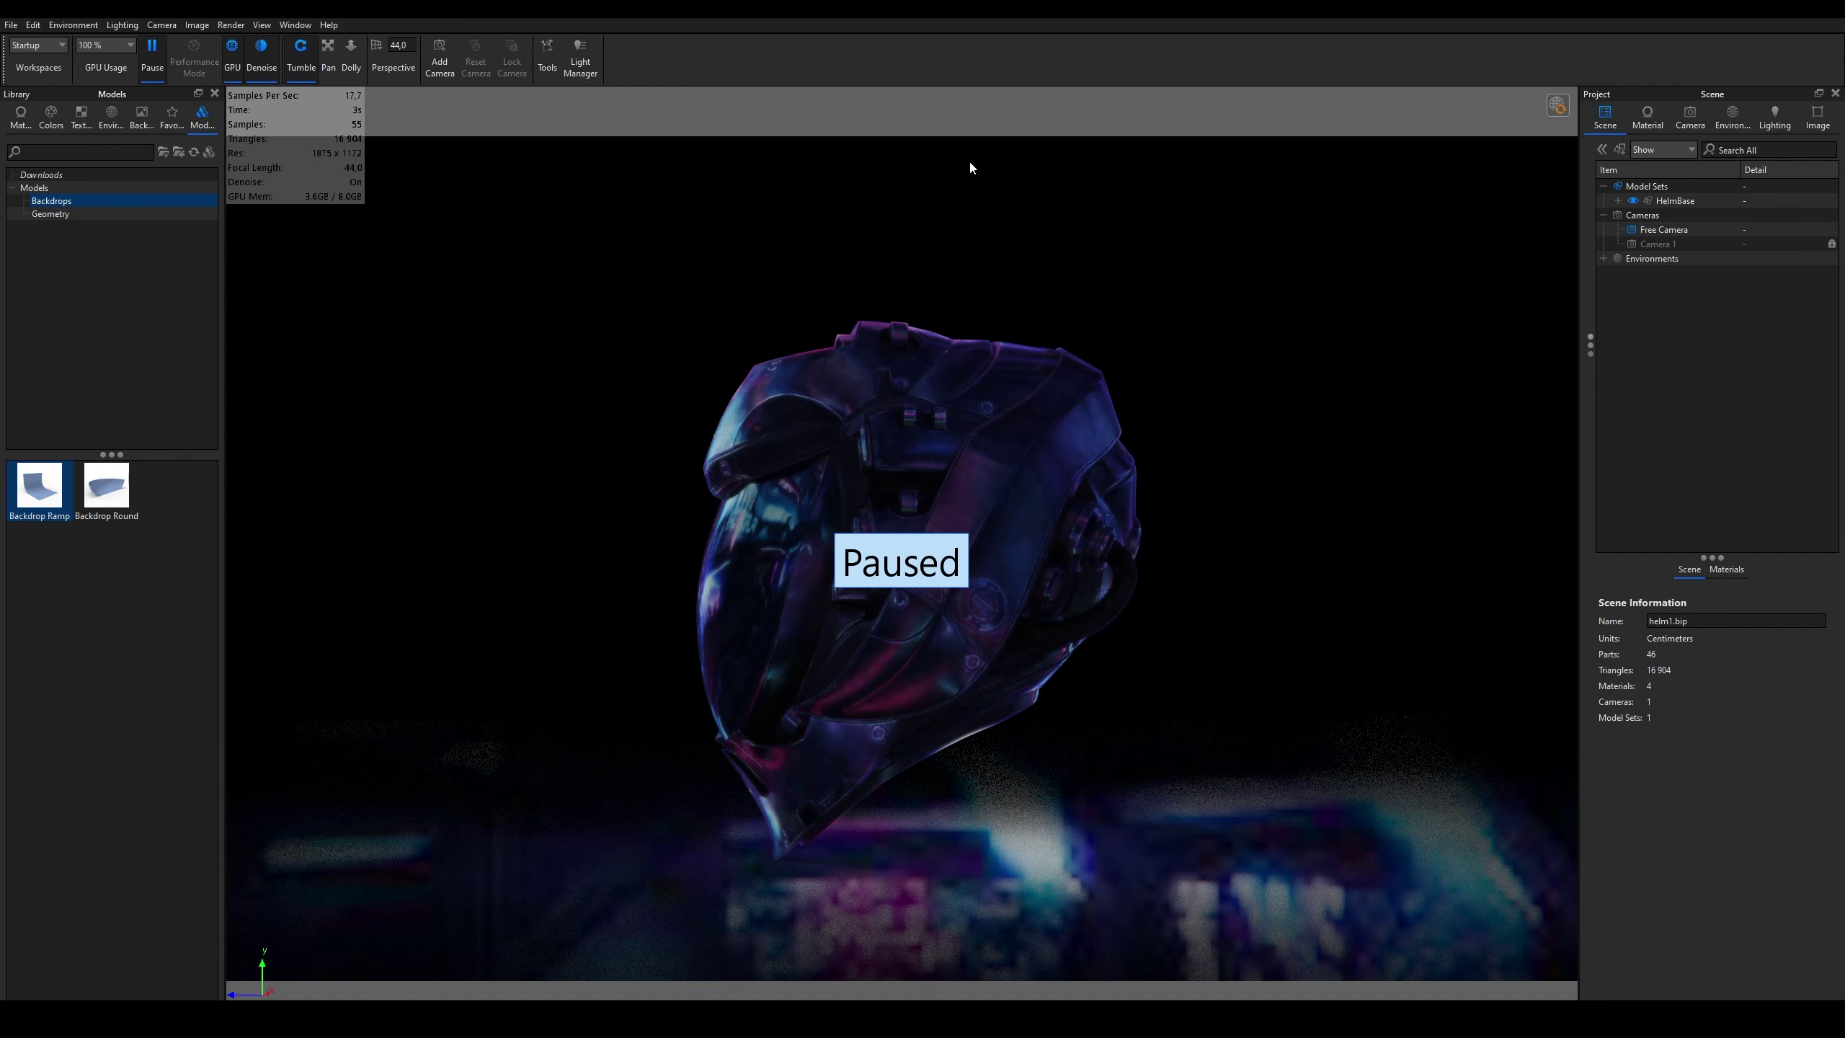
{"action": "left_click", "coordinate": [229, 25]}
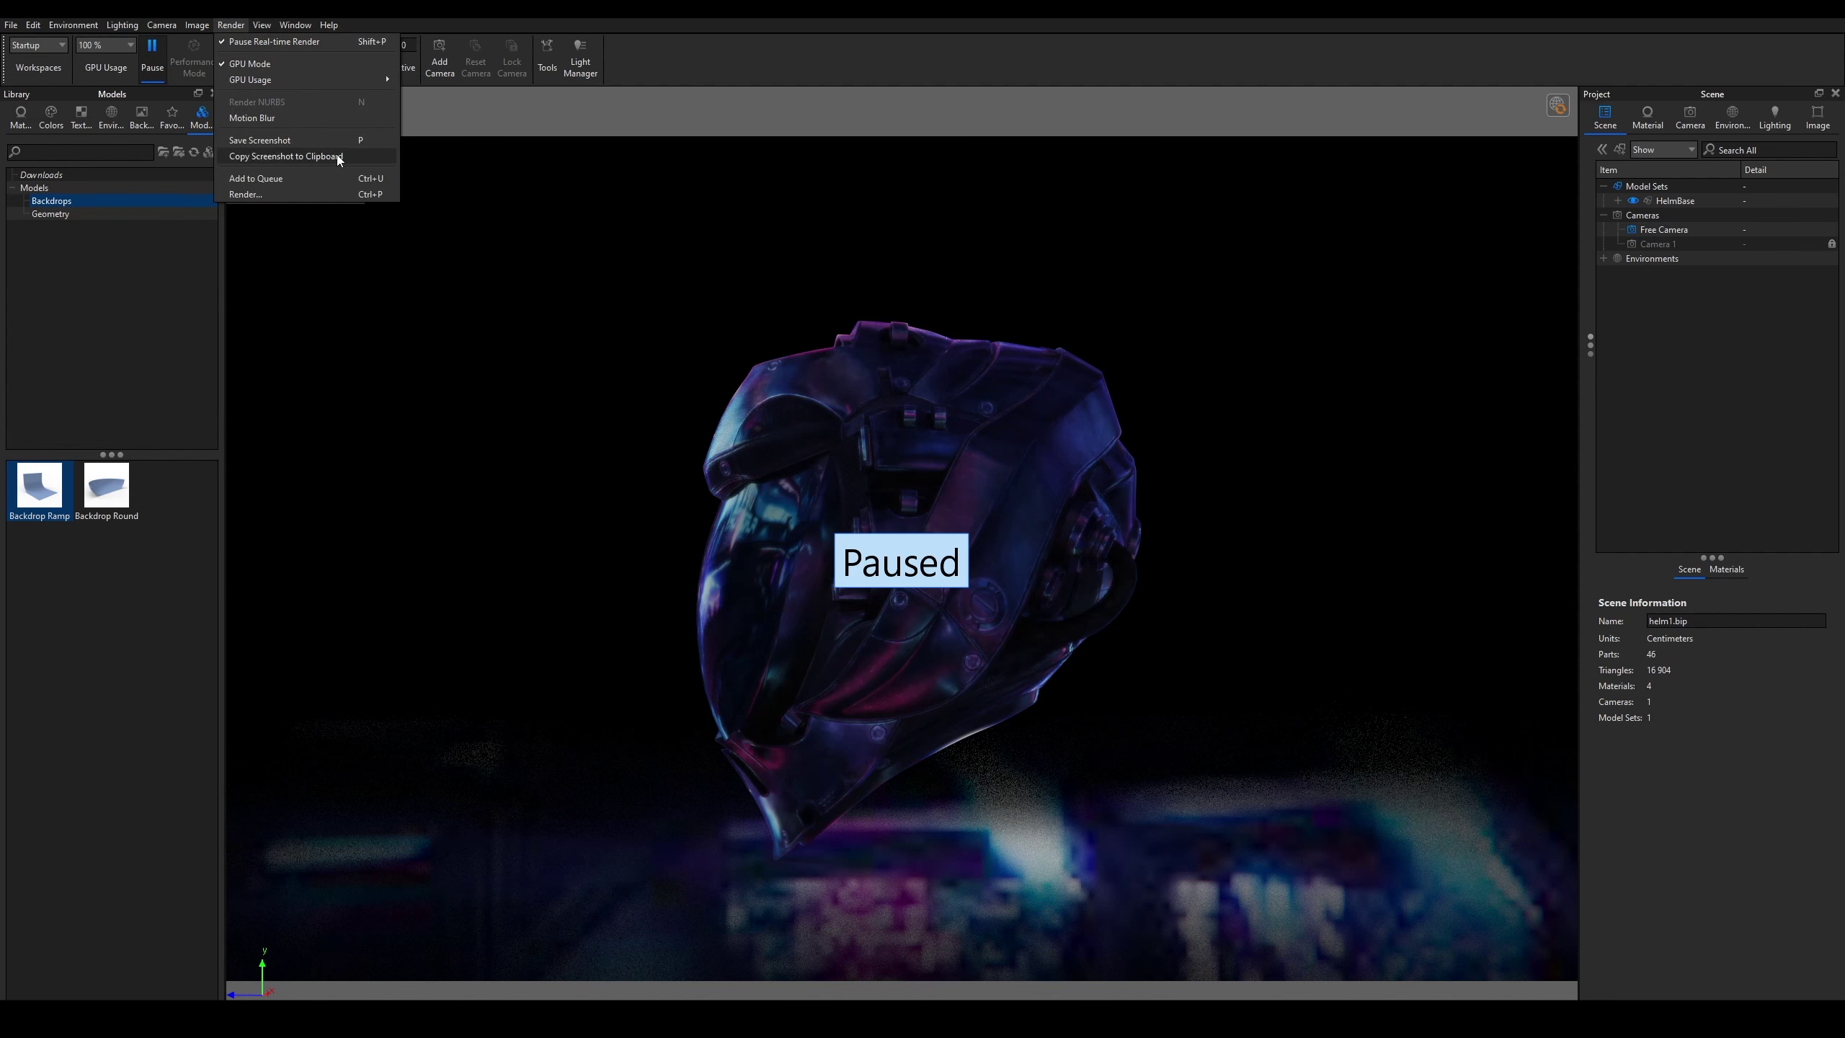
Step: Bring up the Render settings, keeping PNG output at 2560 × 1600 resolution
{"action": "left_click", "coordinate": [263, 194]}
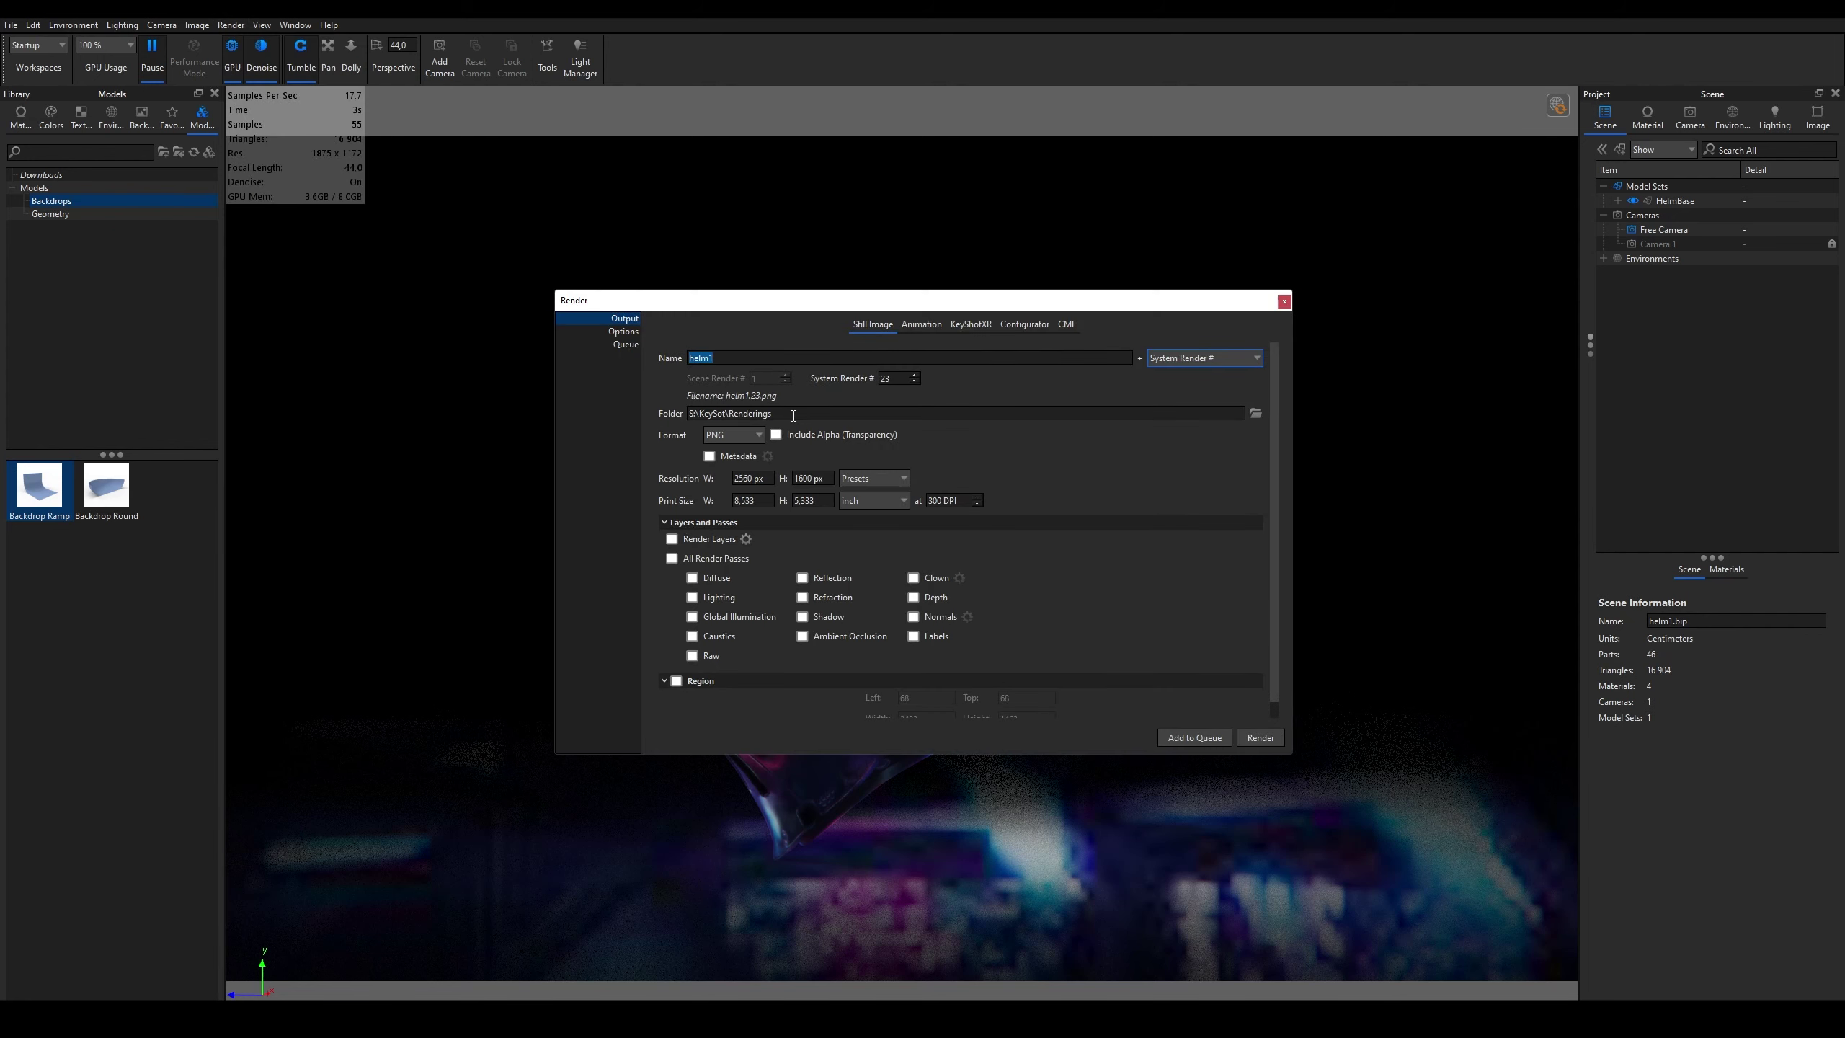
{"action": "left_click_drag", "start_coordinate": [794, 415], "coordinate": [642, 408]}
{"action": "left_click", "coordinate": [1098, 438]}
{"action": "left_click", "coordinate": [749, 433]}
{"action": "left_click", "coordinate": [748, 433]}
{"action": "left_click", "coordinate": [893, 482]}
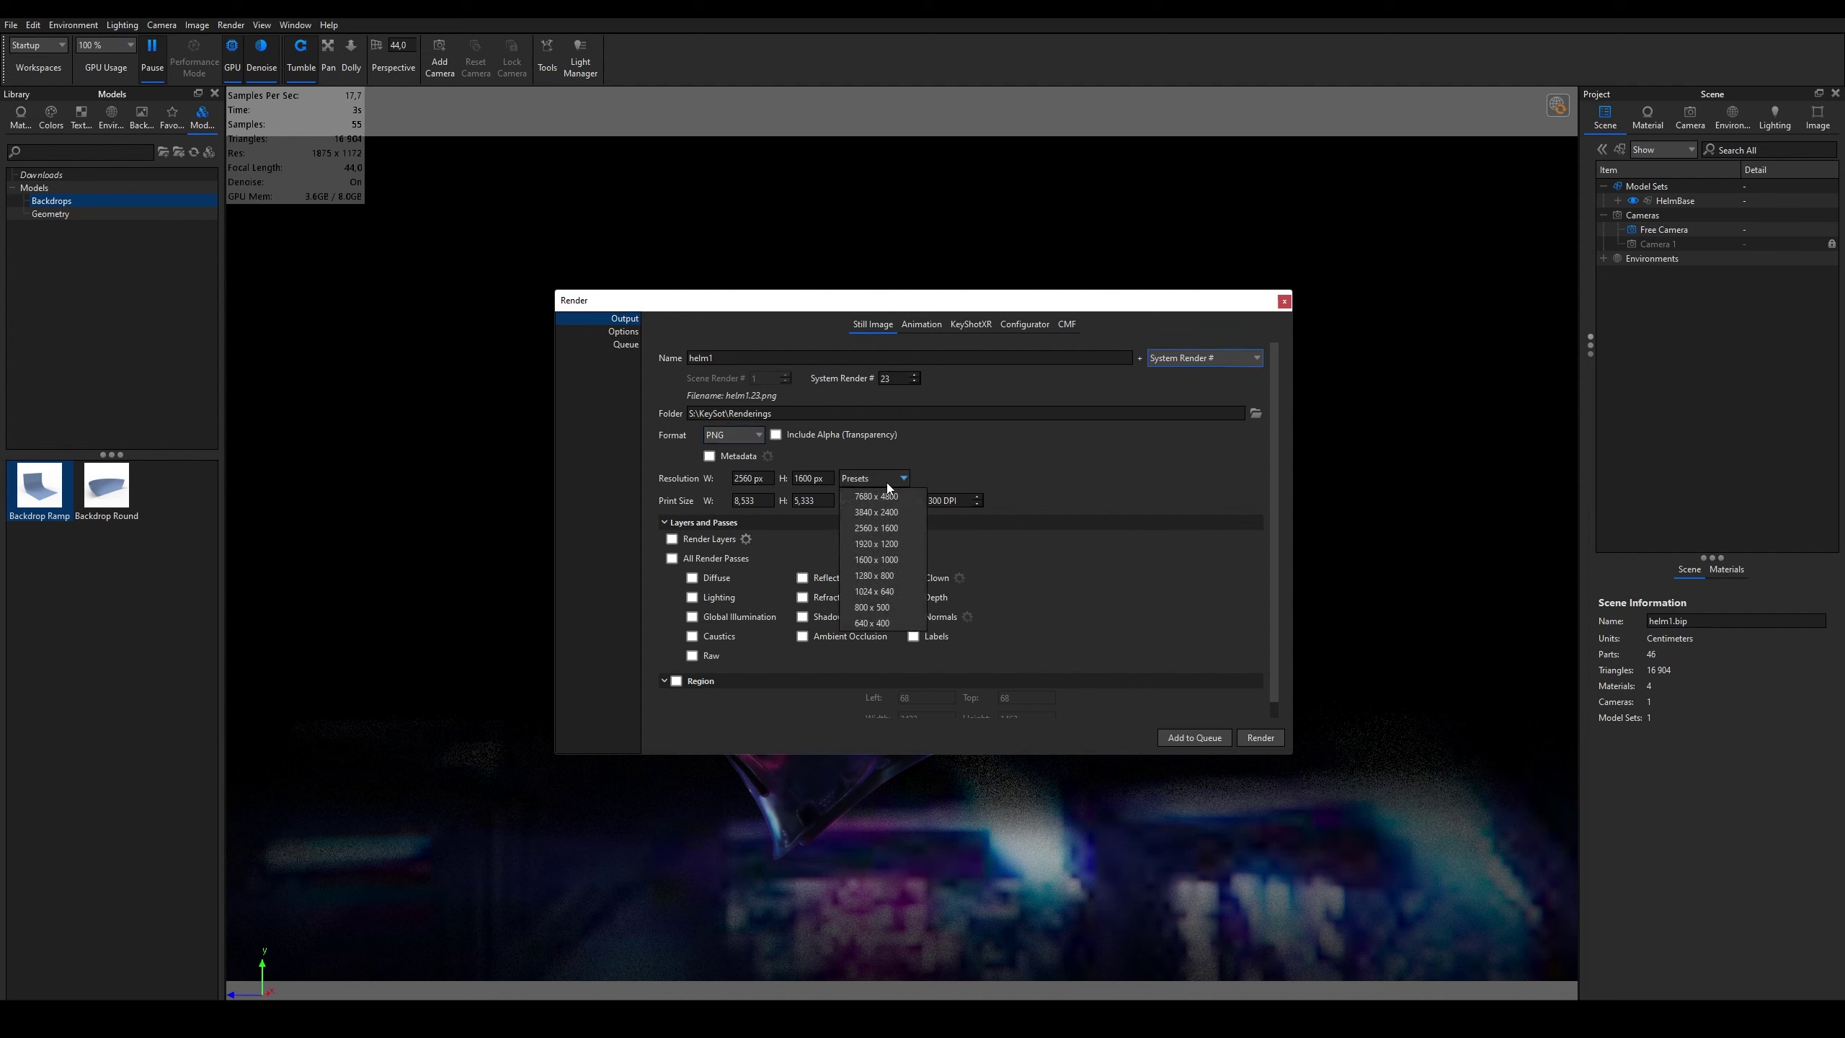
{"action": "left_click", "coordinate": [1071, 443]}
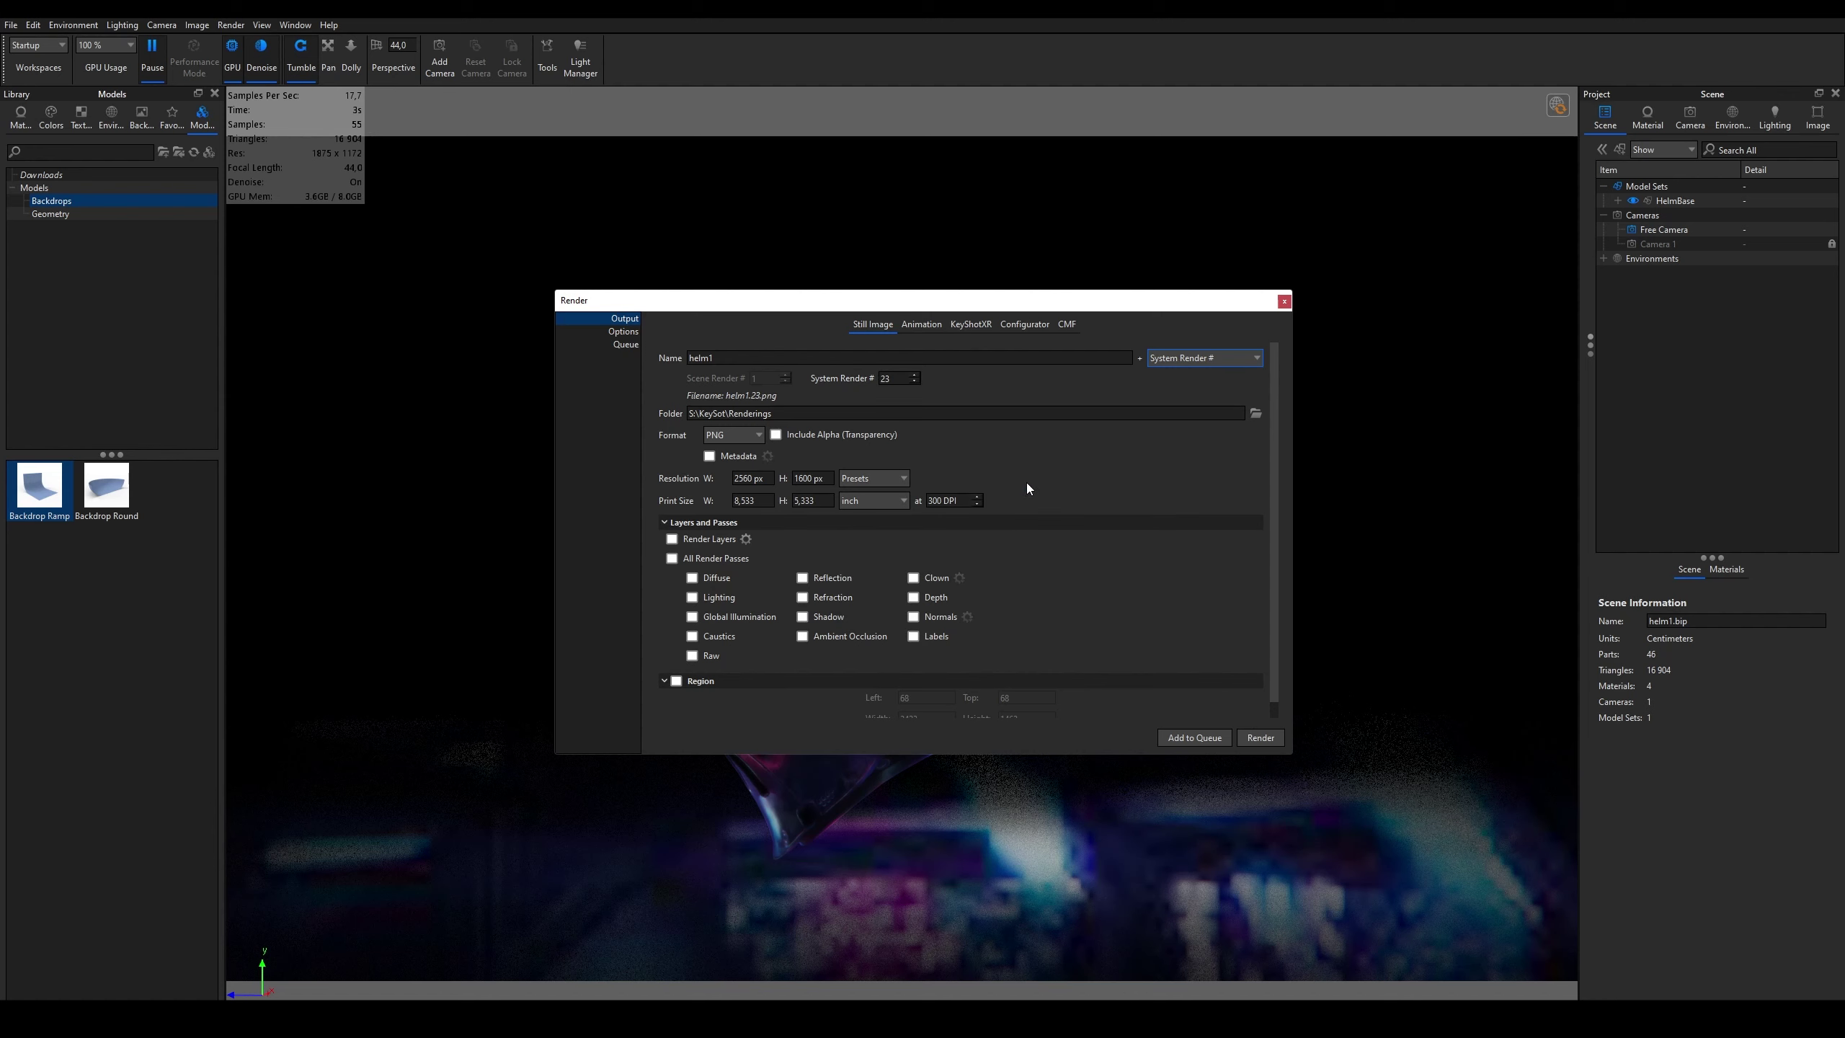
Step: Try all render passes and layers, turn them back off, and show quality Options
{"action": "scroll", "coordinate": [1008, 435], "scroll_direction": "down", "scroll_amount": 1}
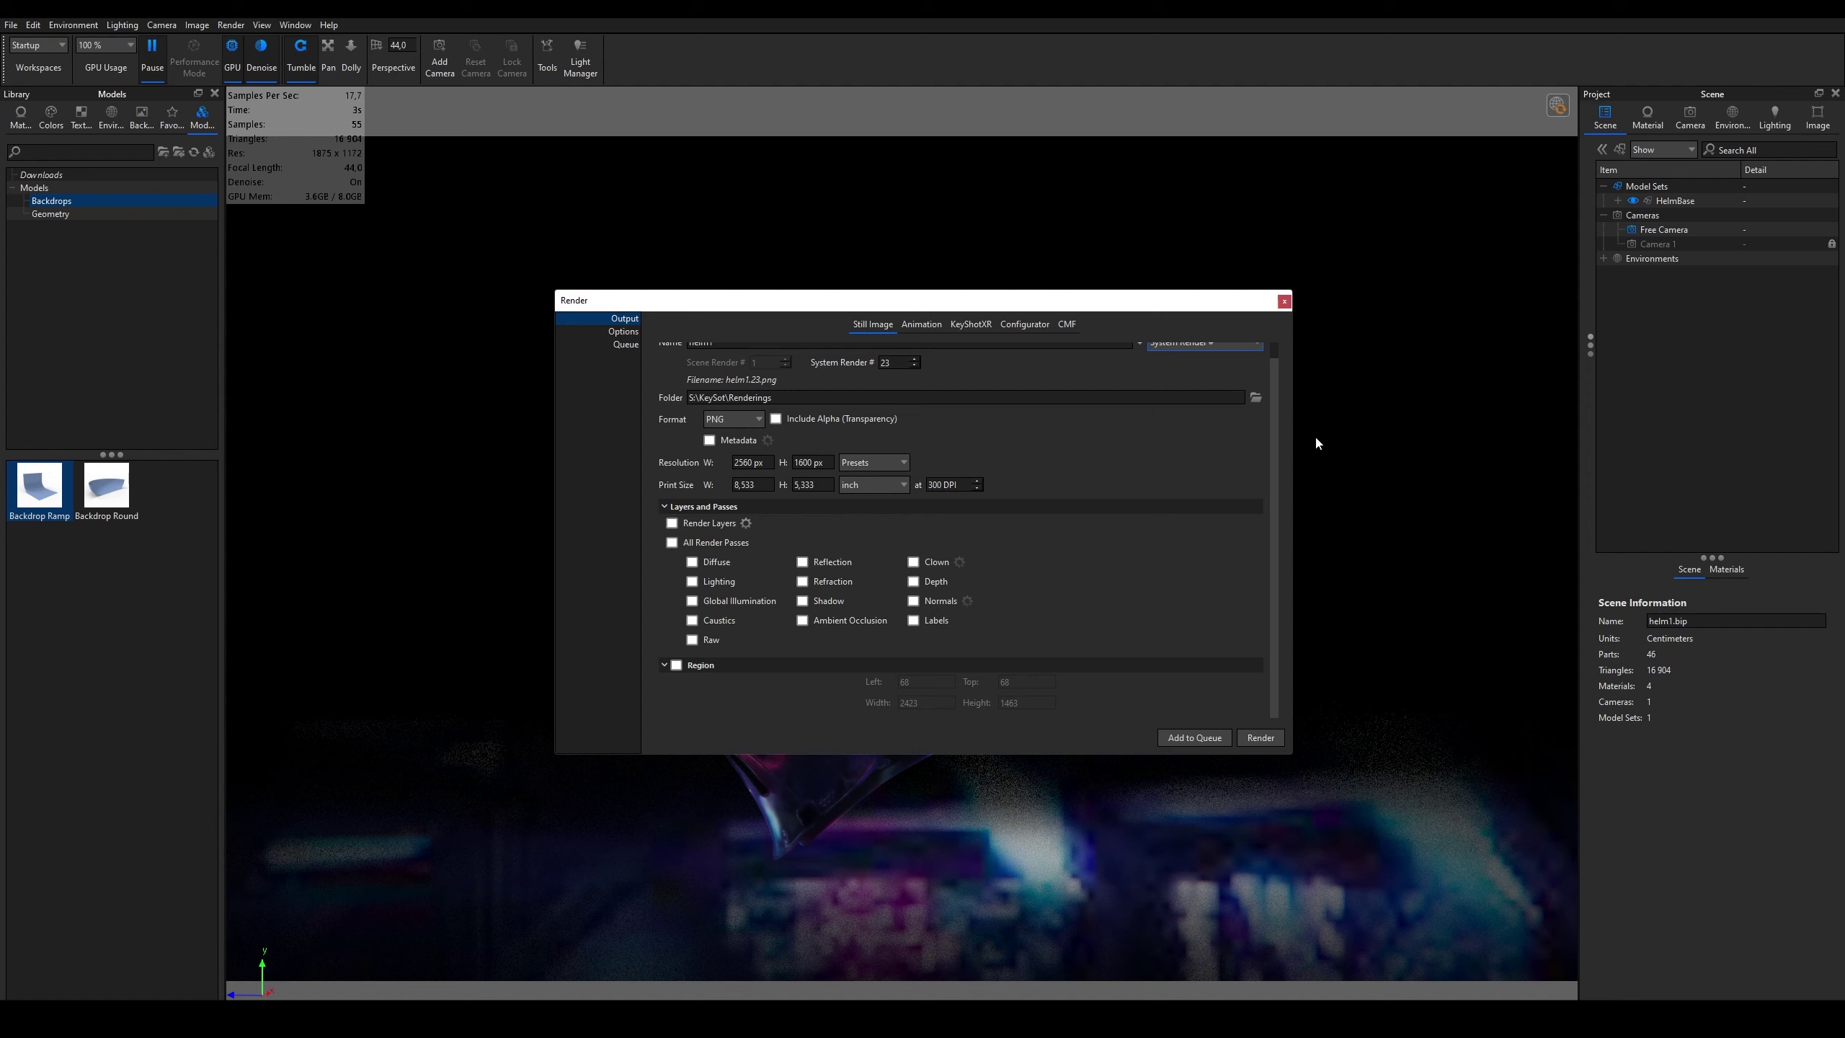
{"action": "left_click", "coordinate": [686, 542]}
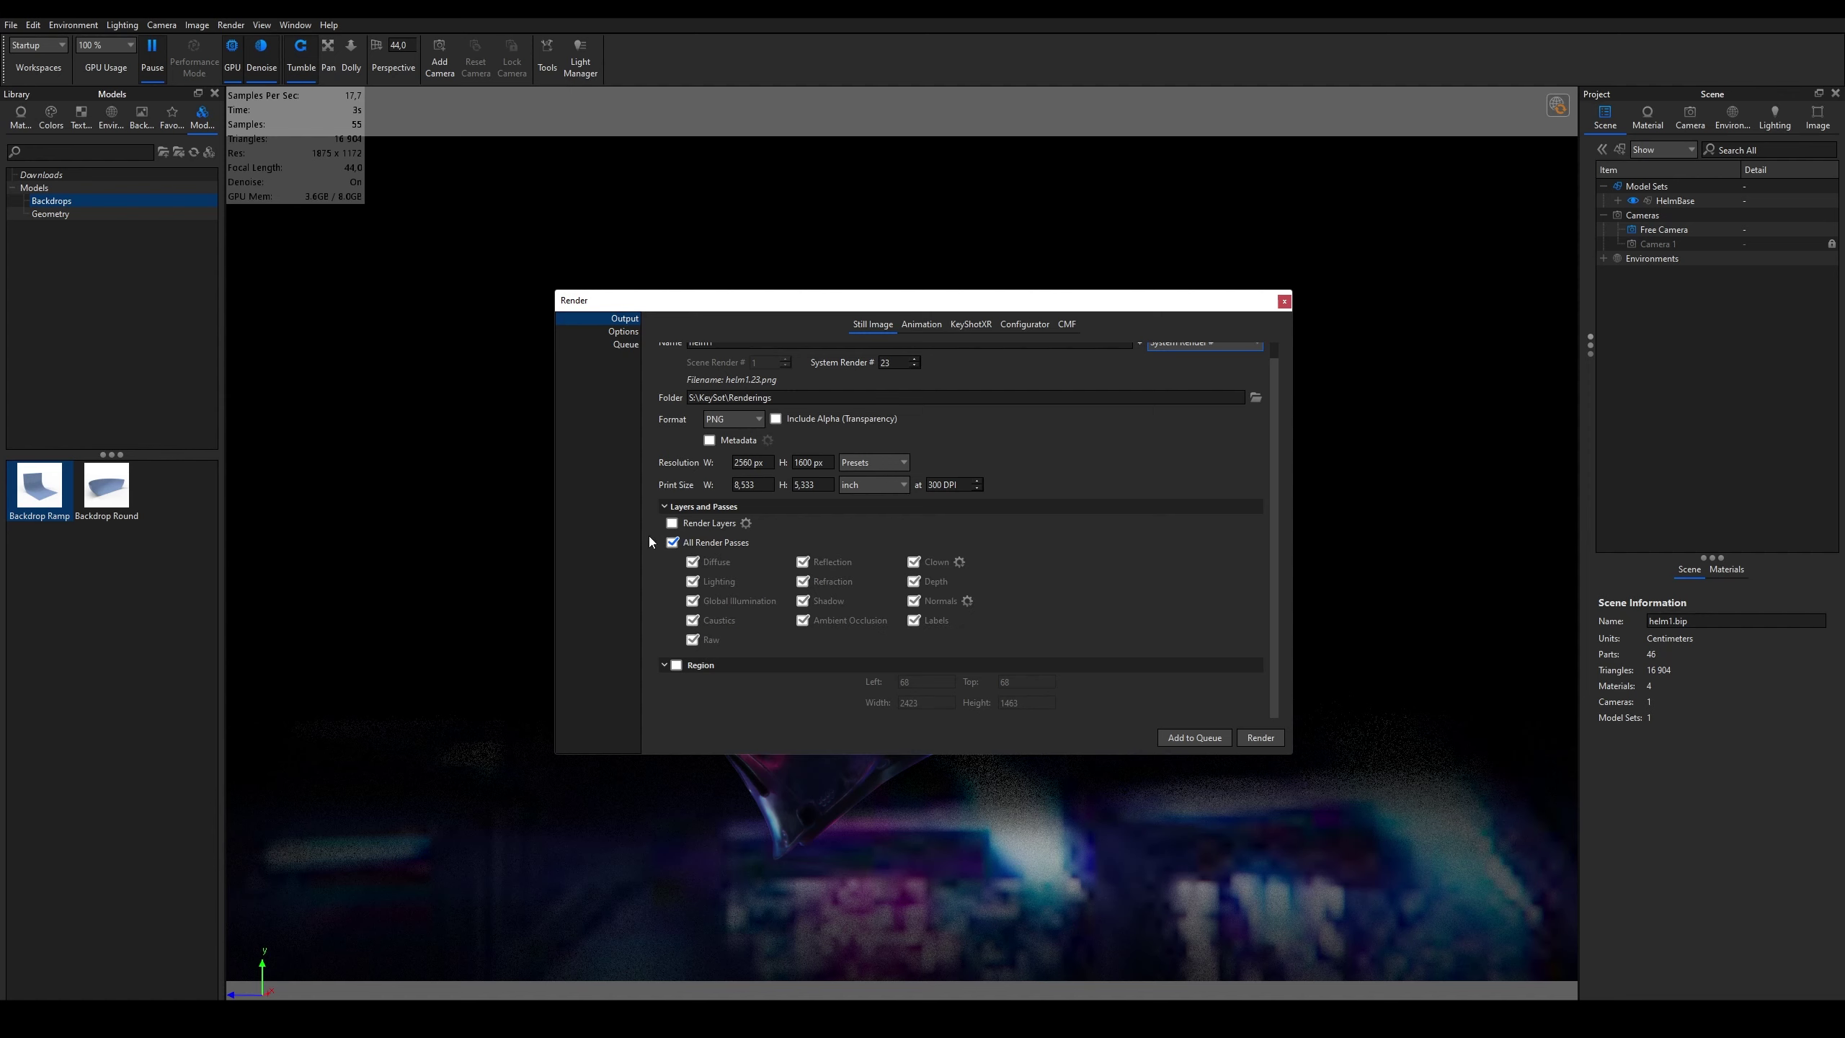
{"action": "left_click", "coordinate": [672, 523]}
{"action": "left_click", "coordinate": [673, 542]}
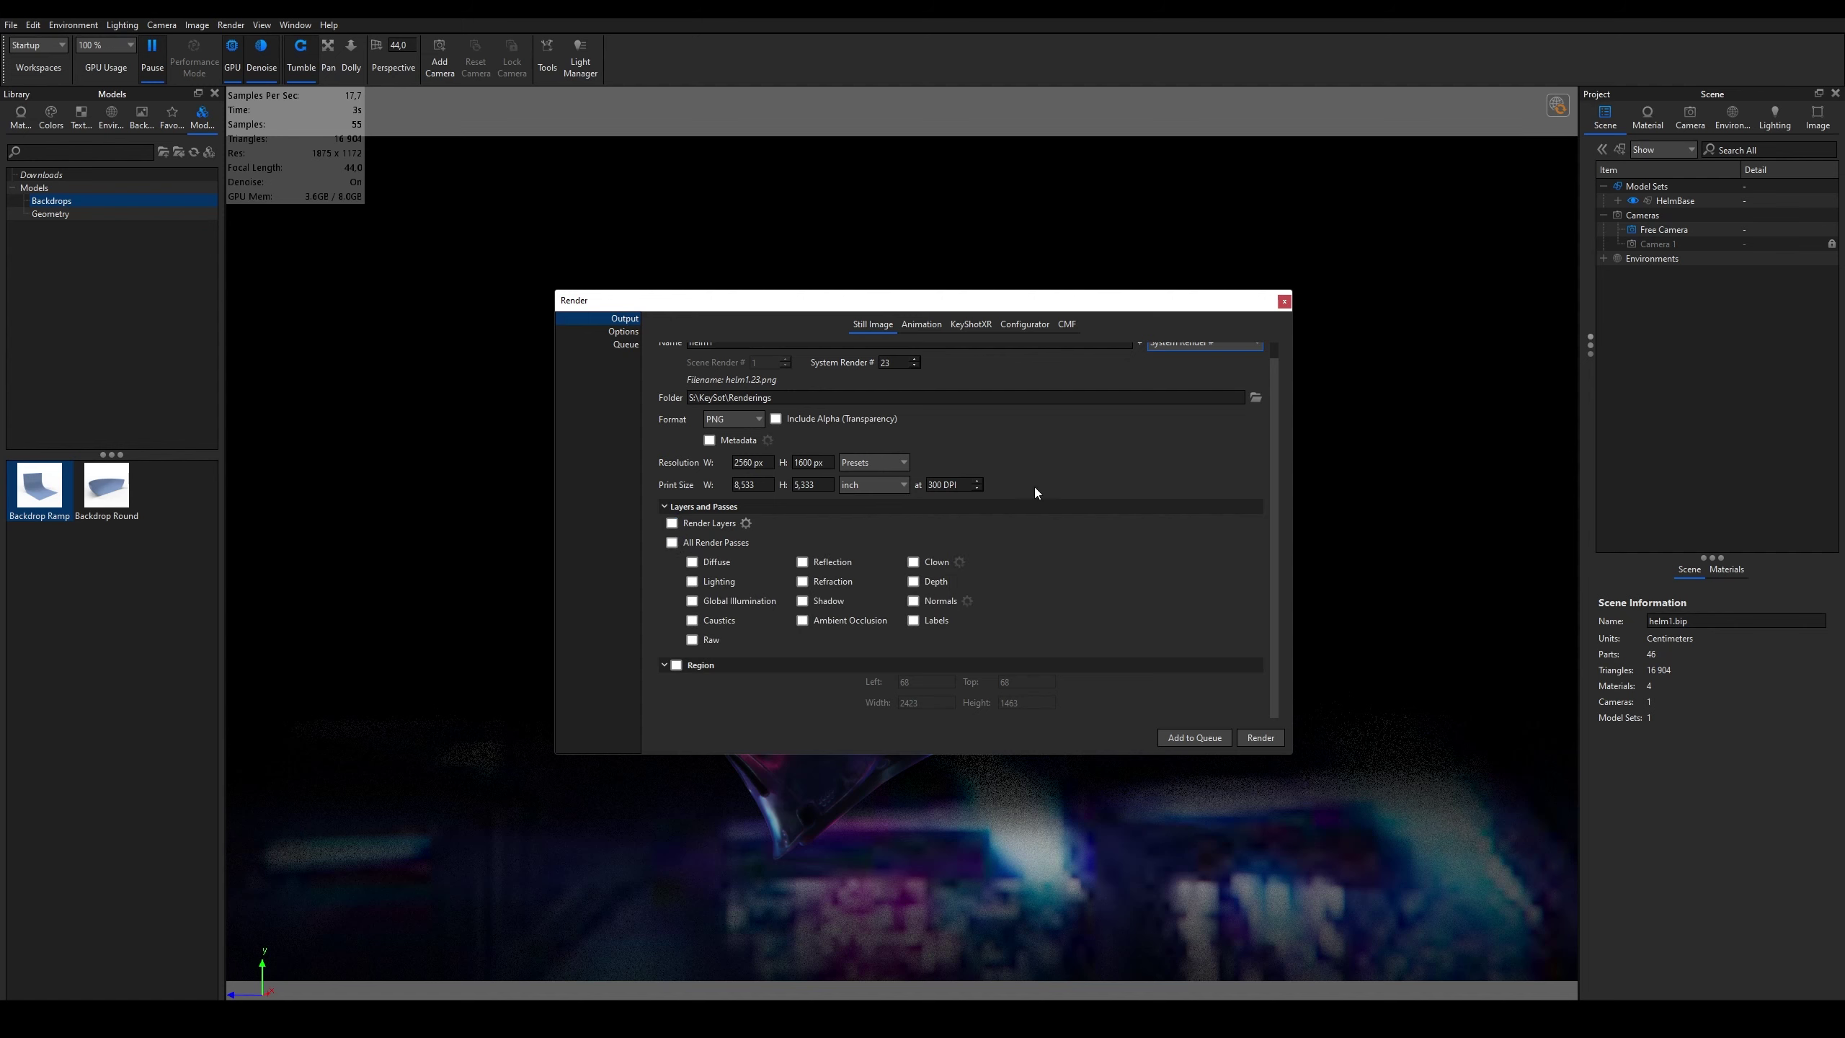
{"action": "scroll", "coordinate": [1035, 488], "scroll_direction": "up", "scroll_amount": 1}
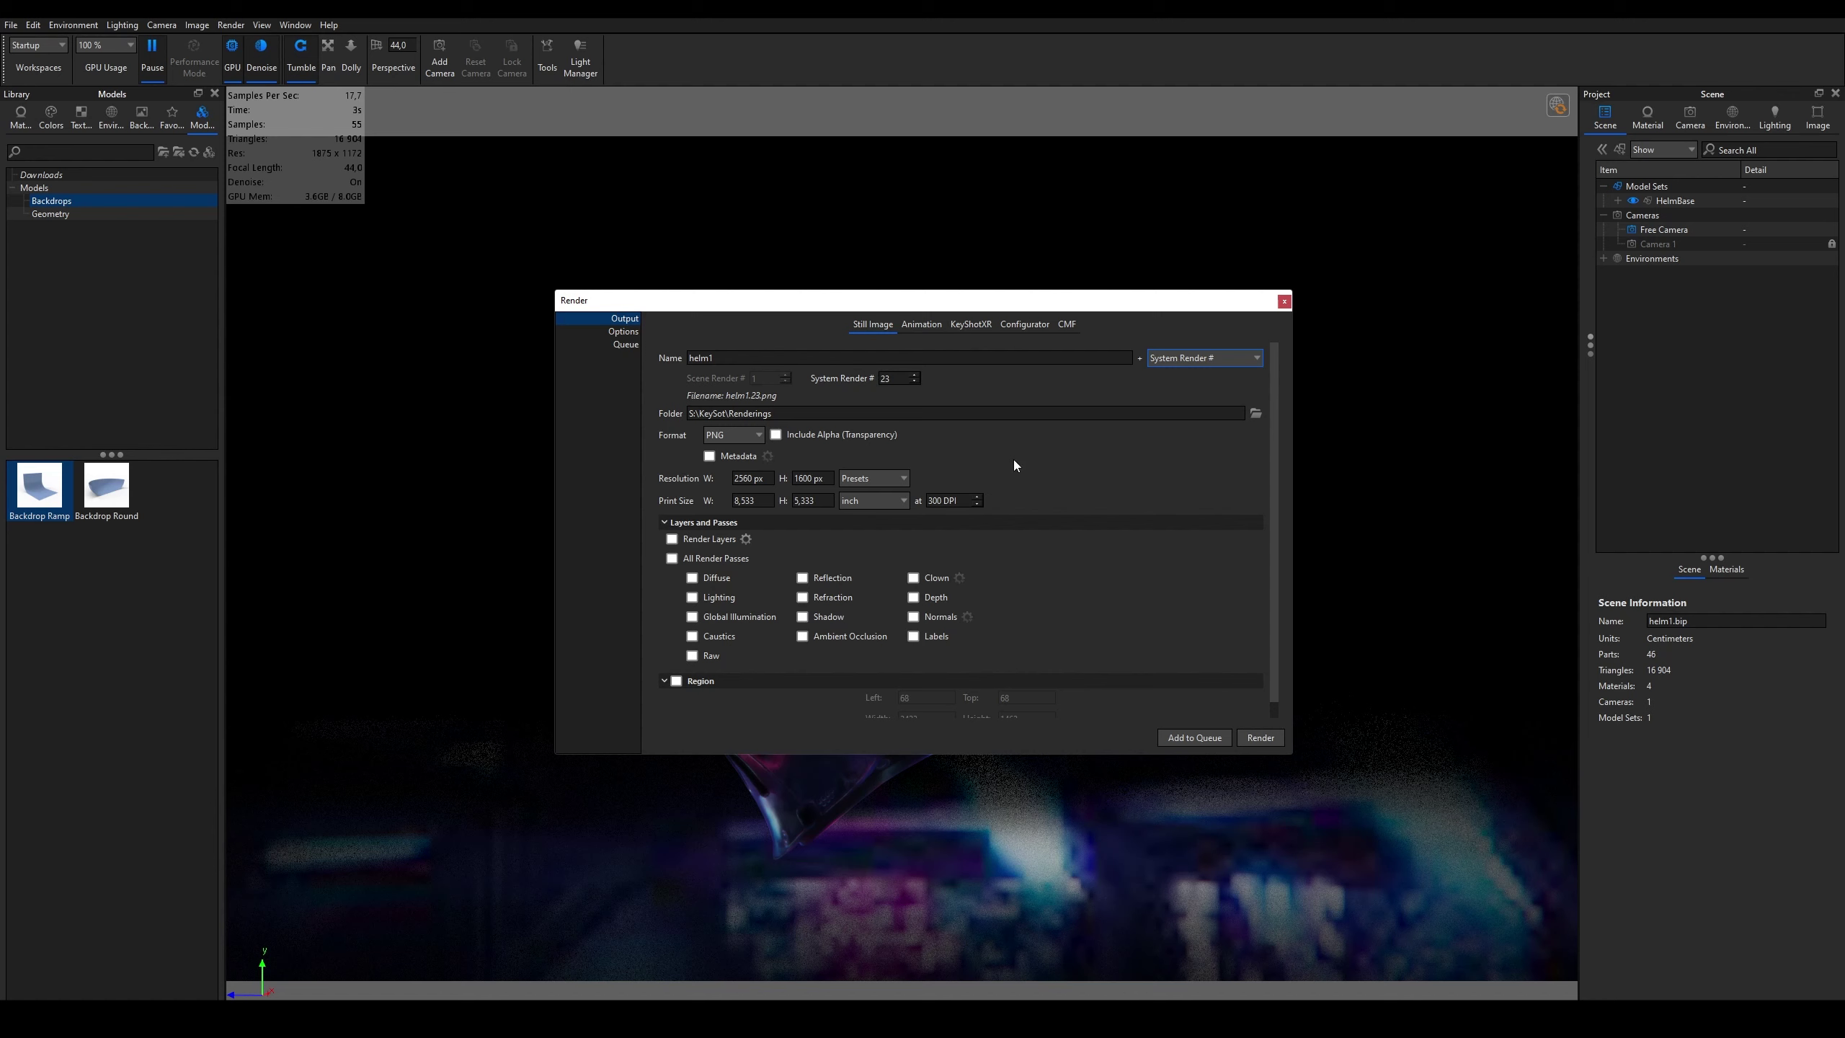
{"action": "scroll", "coordinate": [1014, 438], "scroll_direction": "down", "scroll_amount": 1}
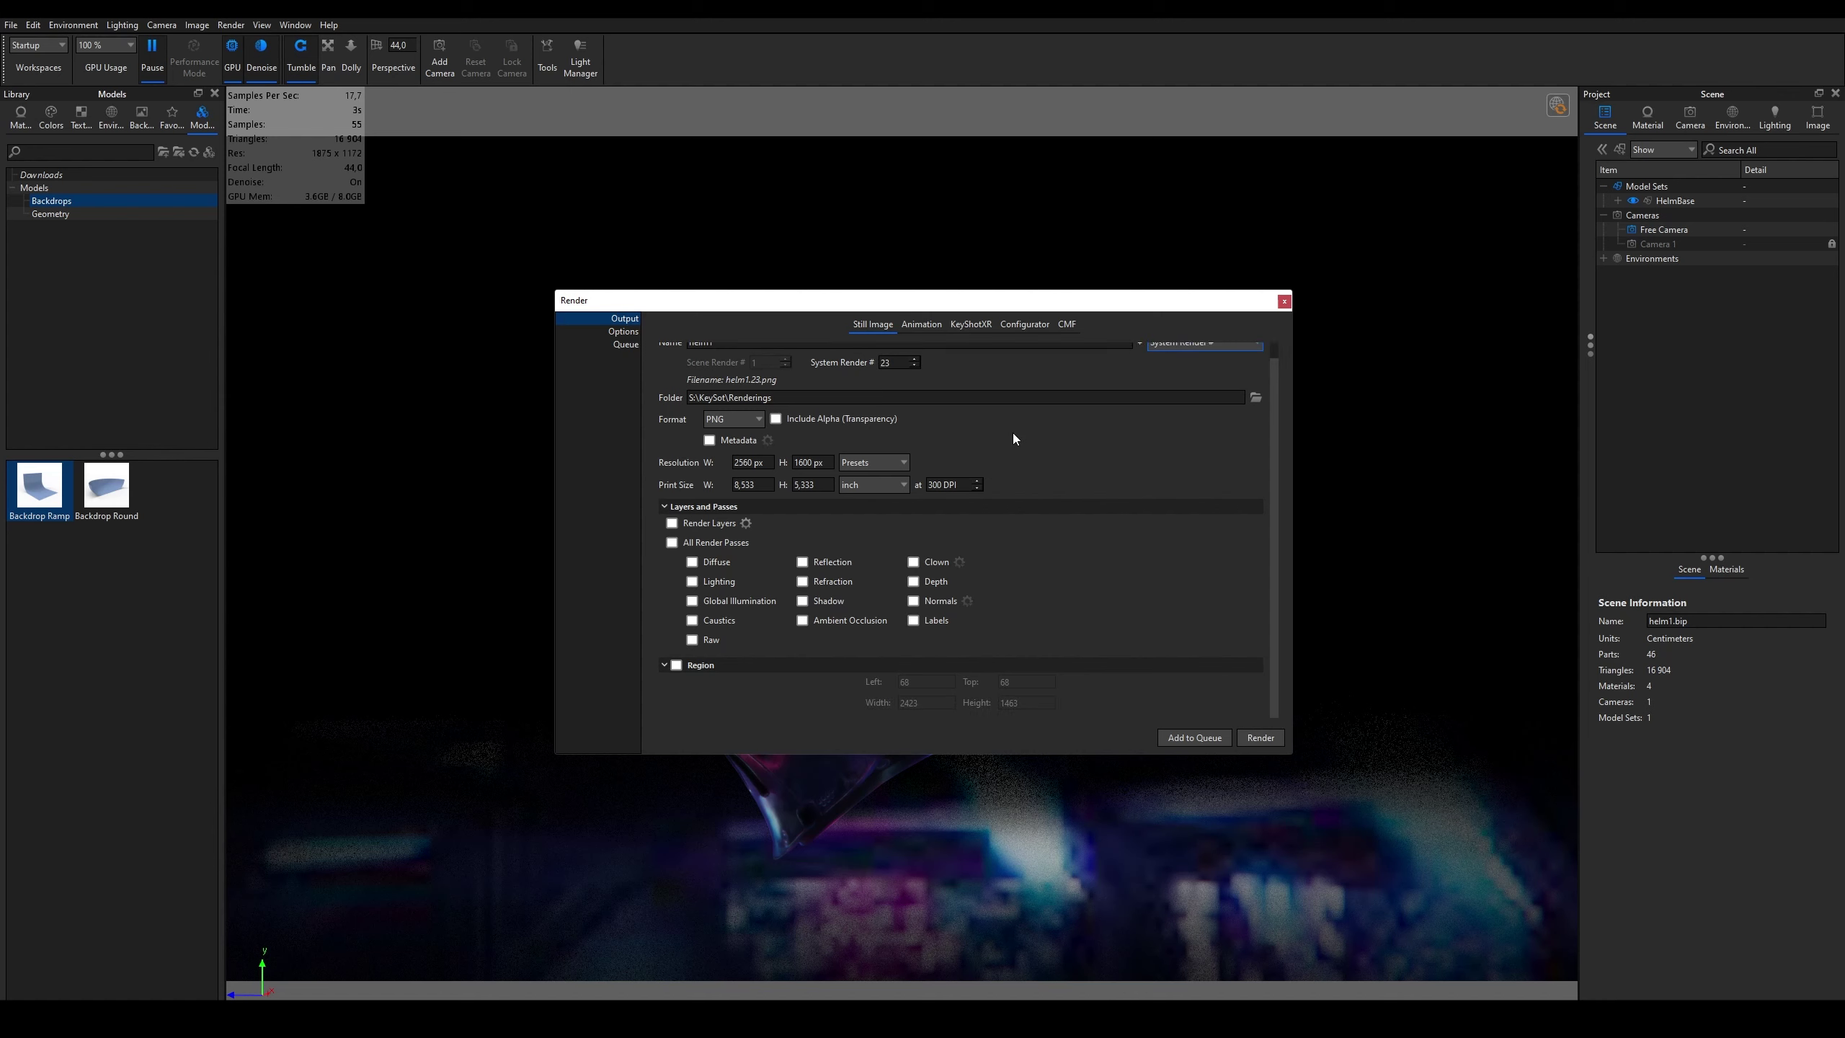
{"action": "left_click", "coordinate": [604, 332]}
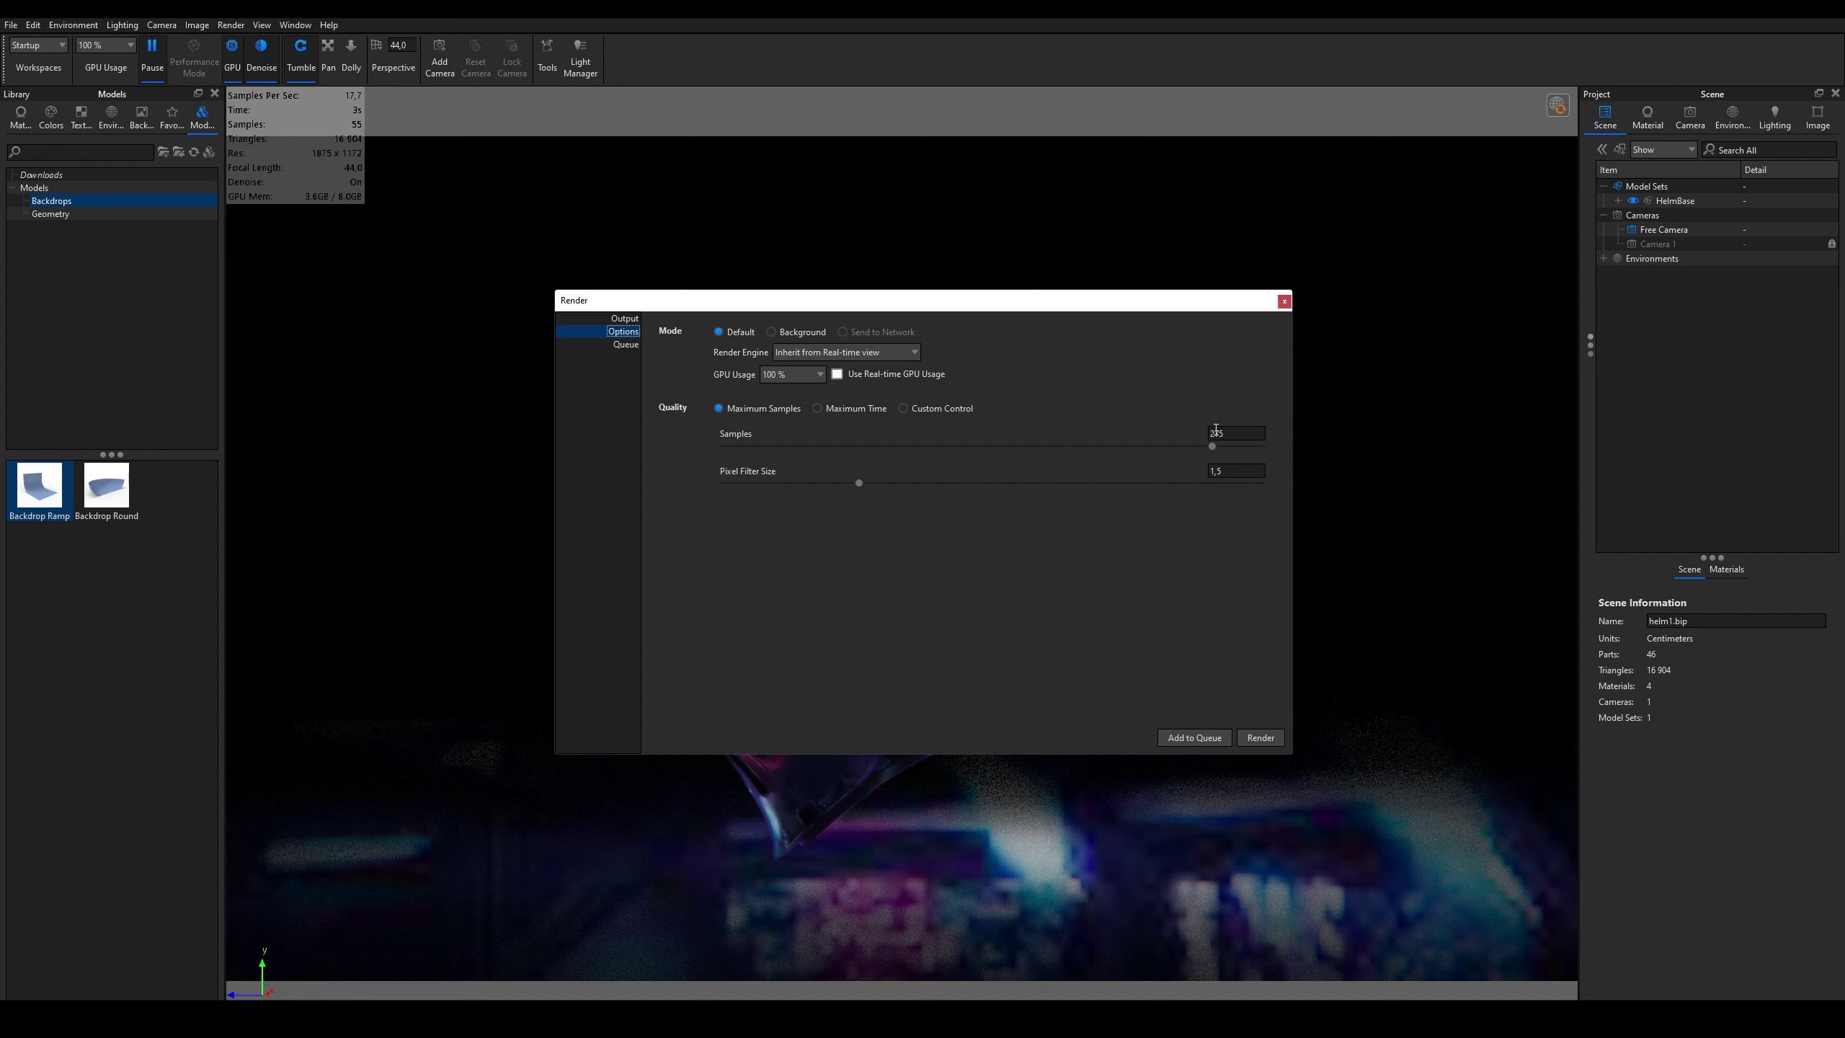
Step: Raise render samples to 365 and view the queue holding one PNG job
{"action": "left_click", "coordinate": [1229, 450]}
{"action": "left_click_drag", "start_coordinate": [1235, 454], "coordinate": [1373, 459]}
{"action": "left_click", "coordinate": [1194, 737]}
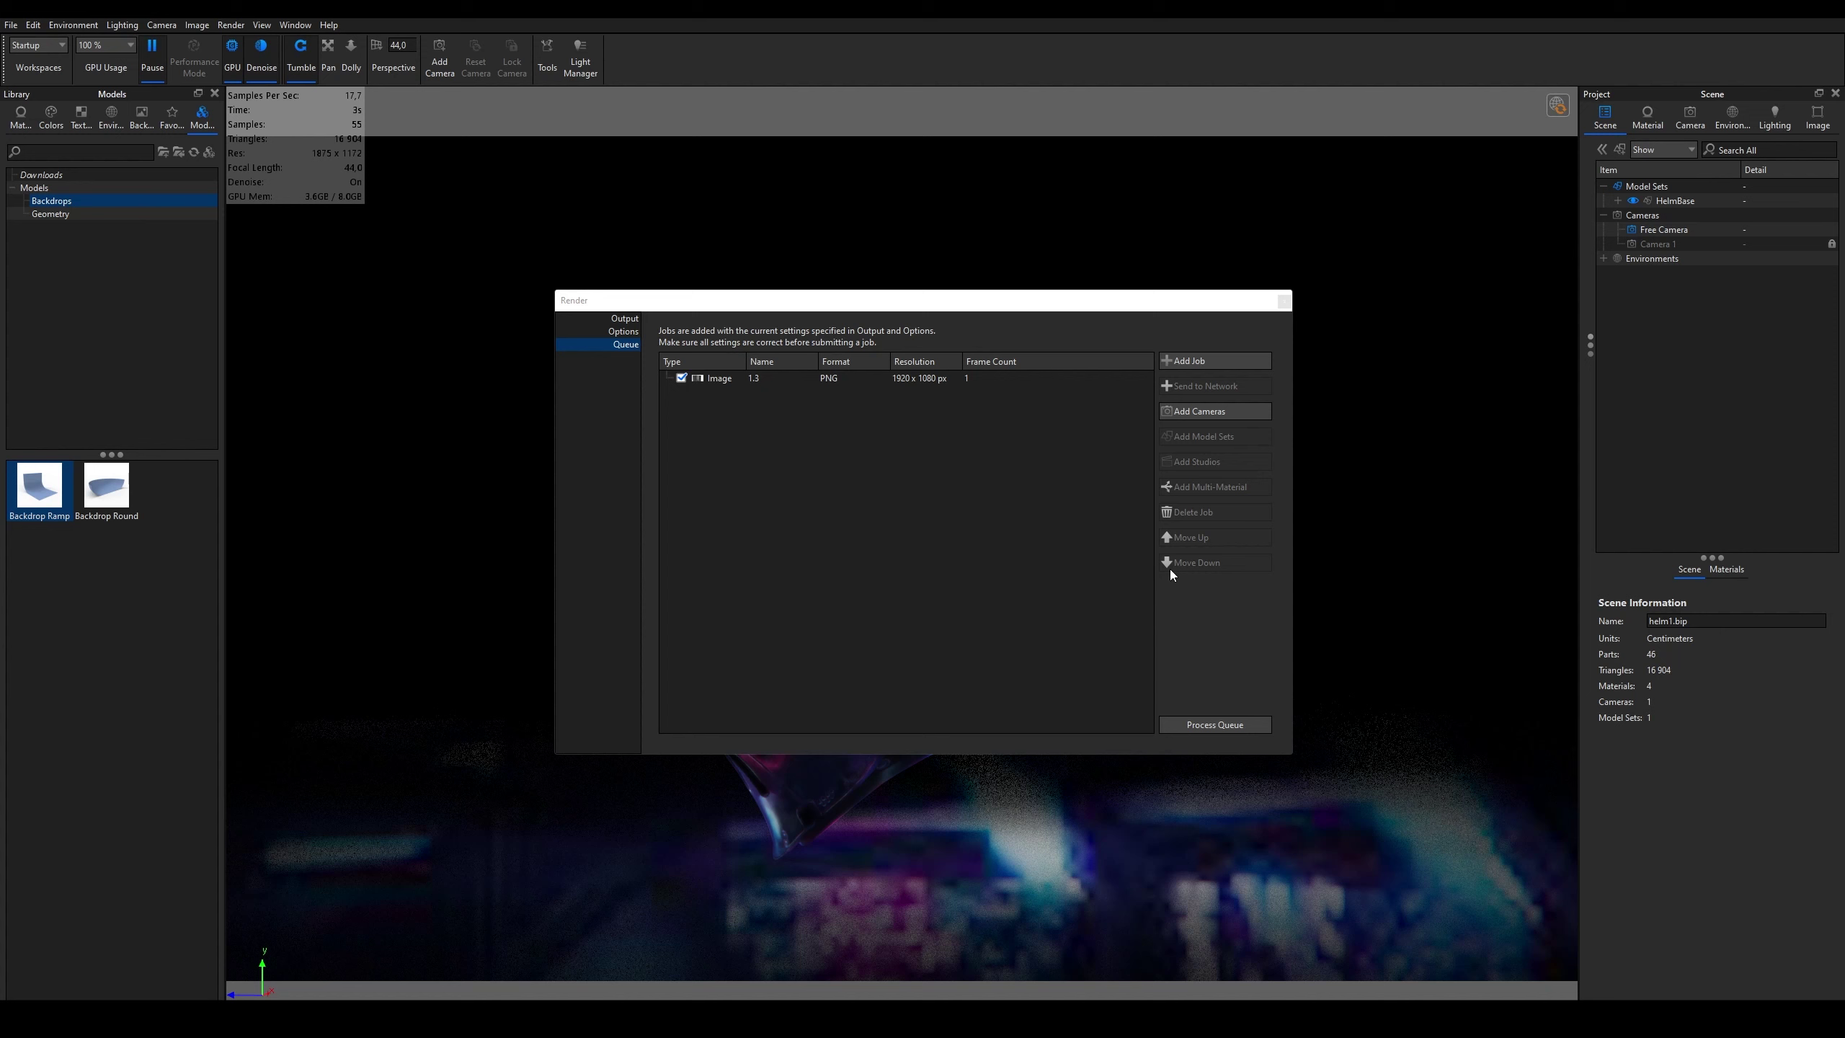
Step: Dismiss the Render dialog and reposition the Project panel over the paused helmet view
{"action": "left_click", "coordinate": [1285, 301]}
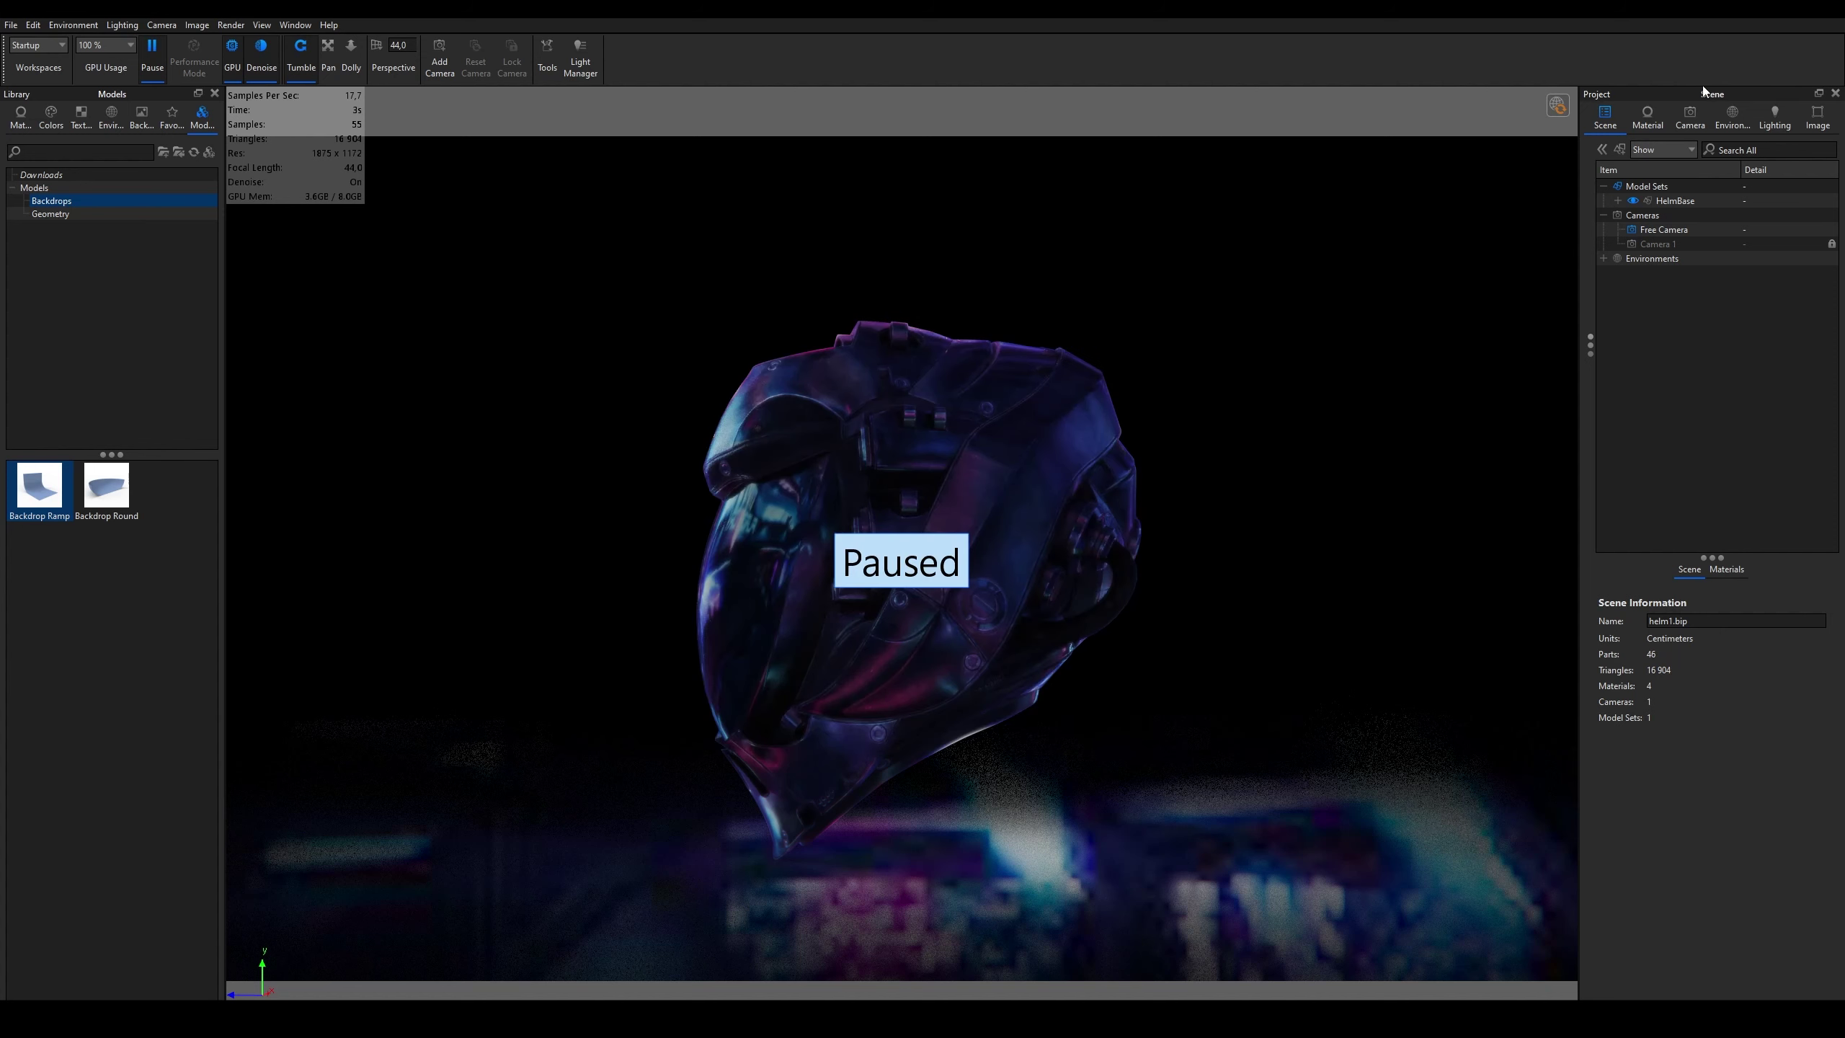
{"action": "mouse_move", "coordinate": [1703, 91]}
{"action": "left_mouse_down"}
{"action": "mouse_move", "coordinate": [1842, 188]}
{"action": "mouse_move", "coordinate": [1524, 157]}
{"action": "mouse_move", "coordinate": [1817, 146]}
{"action": "left_mouse_up"}
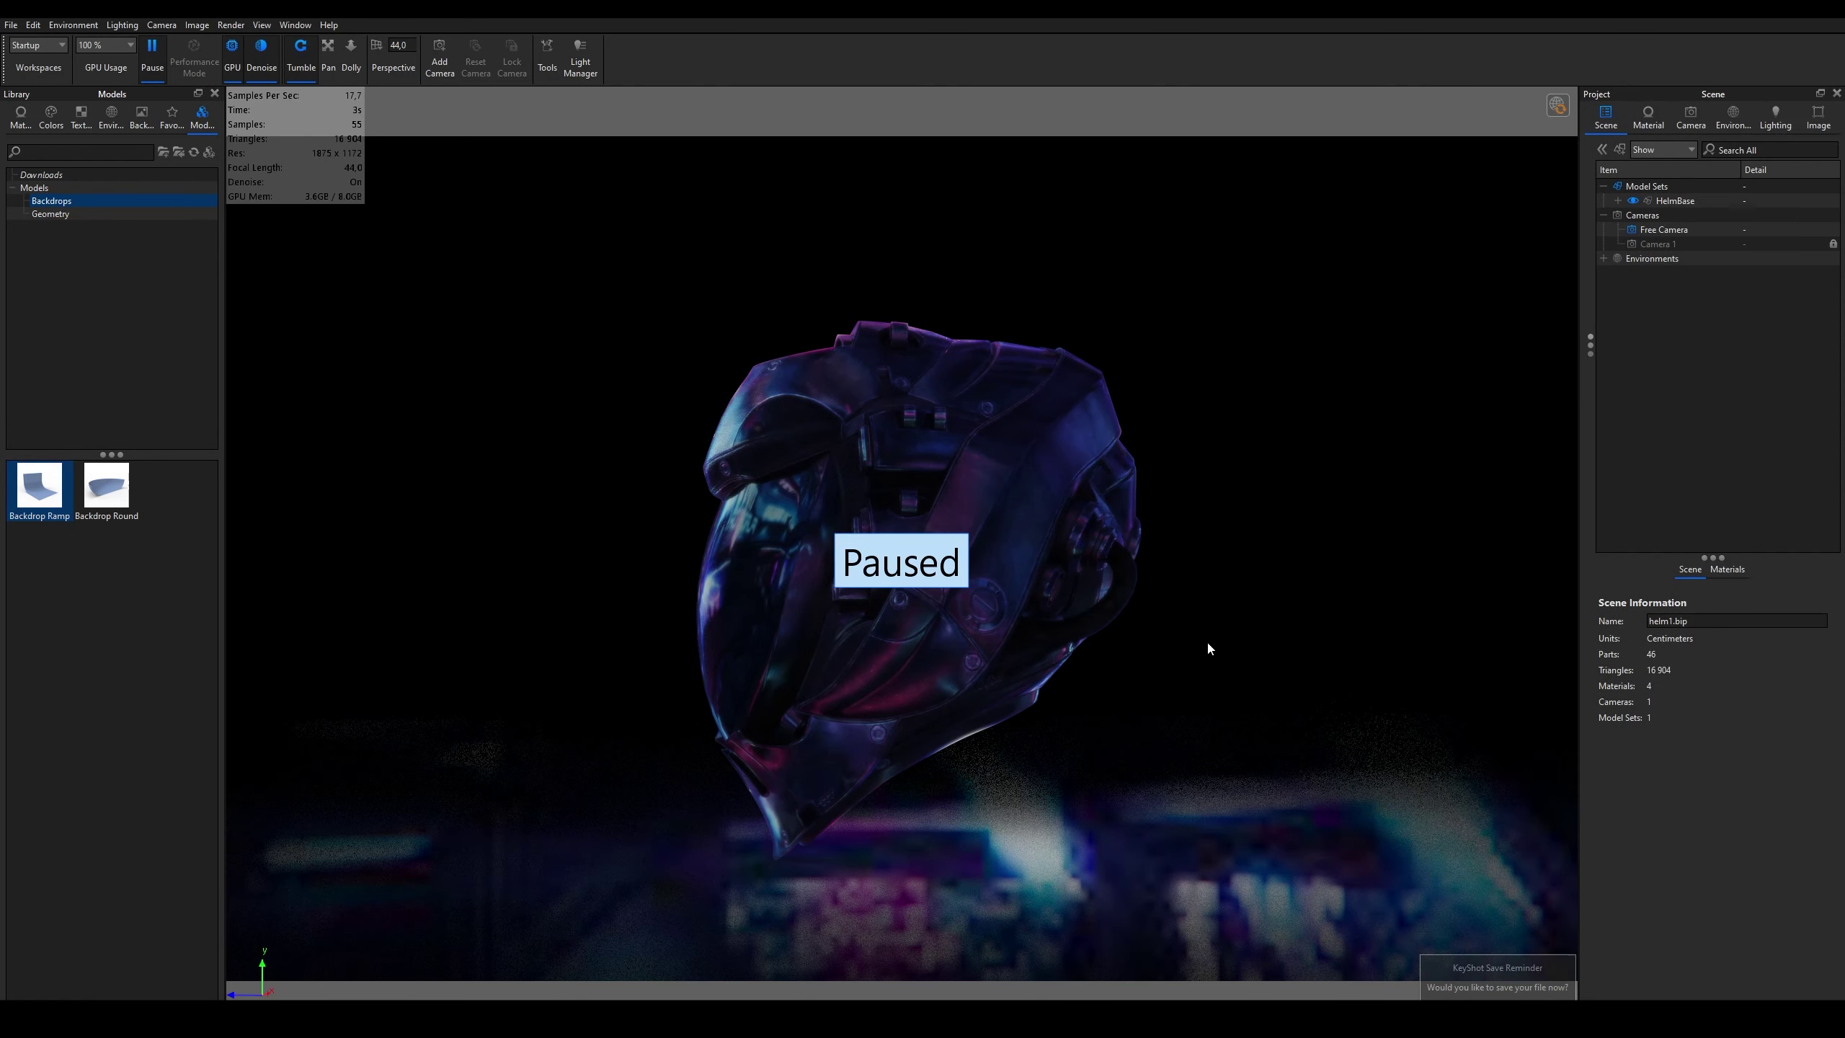